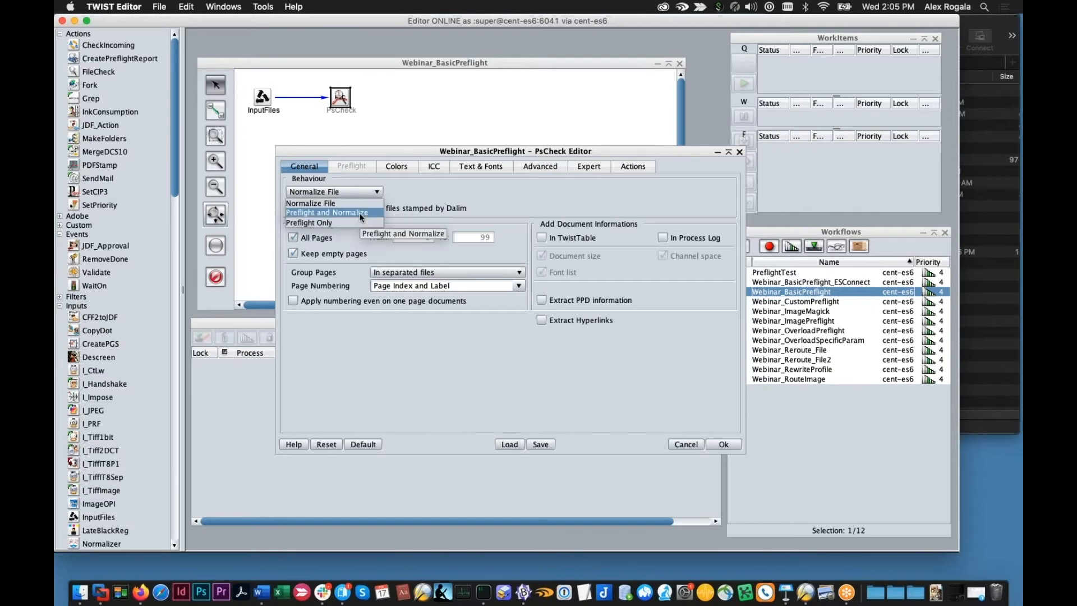
- Set the PsCheck behaviour to Preflight and Normalize
{"action": "left_click", "coordinate": [359, 216]}
{"action": "left_click", "coordinate": [356, 193]}
{"action": "left_click", "coordinate": [404, 203]}
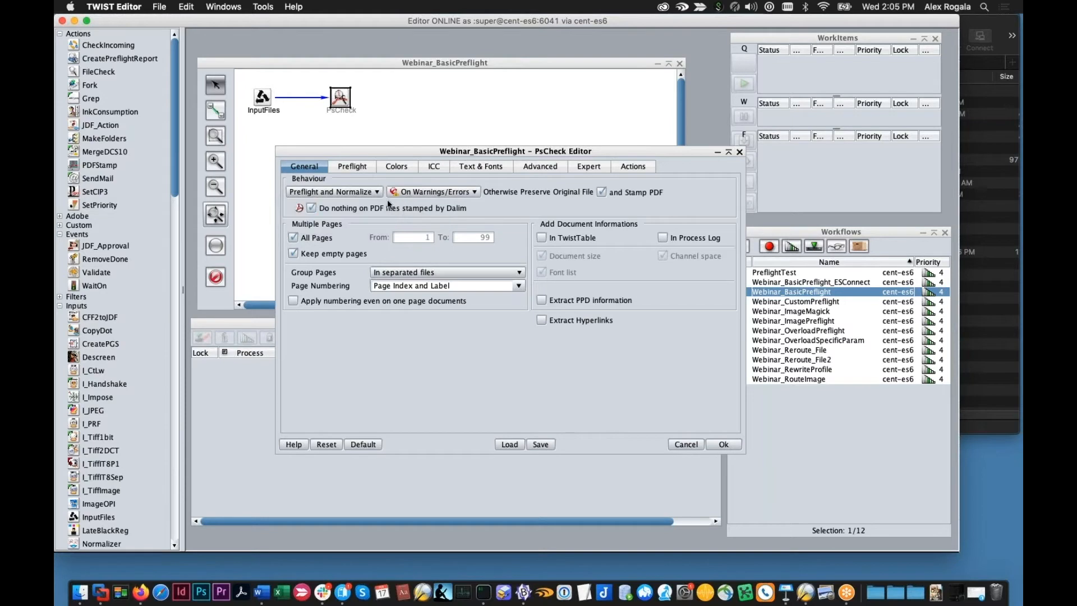
- Try the Always condition for the Preflight and Normalize behaviour and return it to On Warnings/Errors
{"action": "left_click", "coordinate": [398, 195]}
{"action": "left_click", "coordinate": [397, 195]}
{"action": "left_click", "coordinate": [397, 195]}
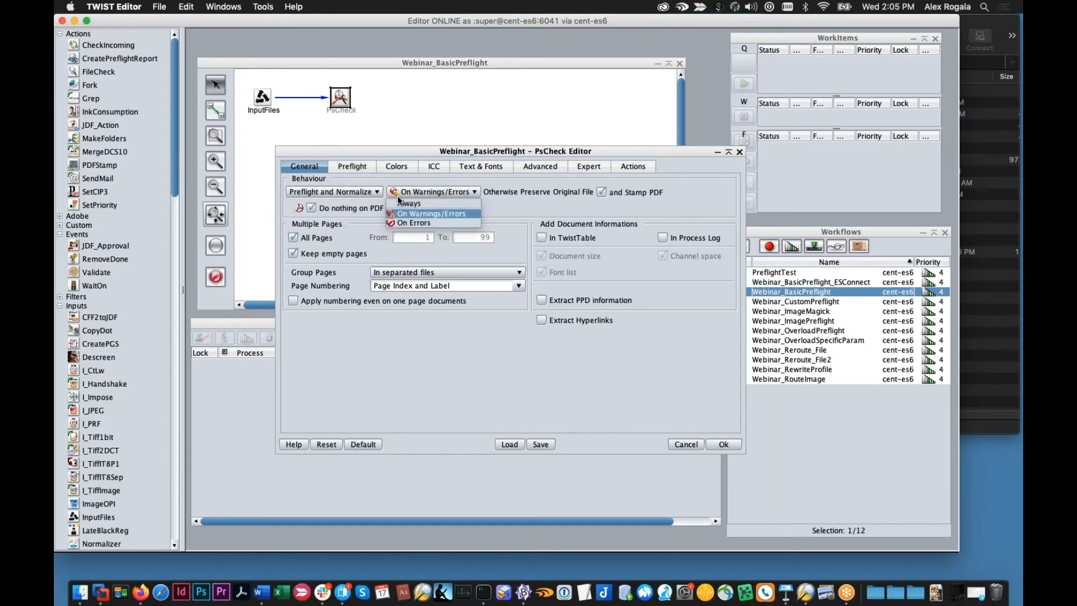
{"action": "left_click", "coordinate": [425, 204]}
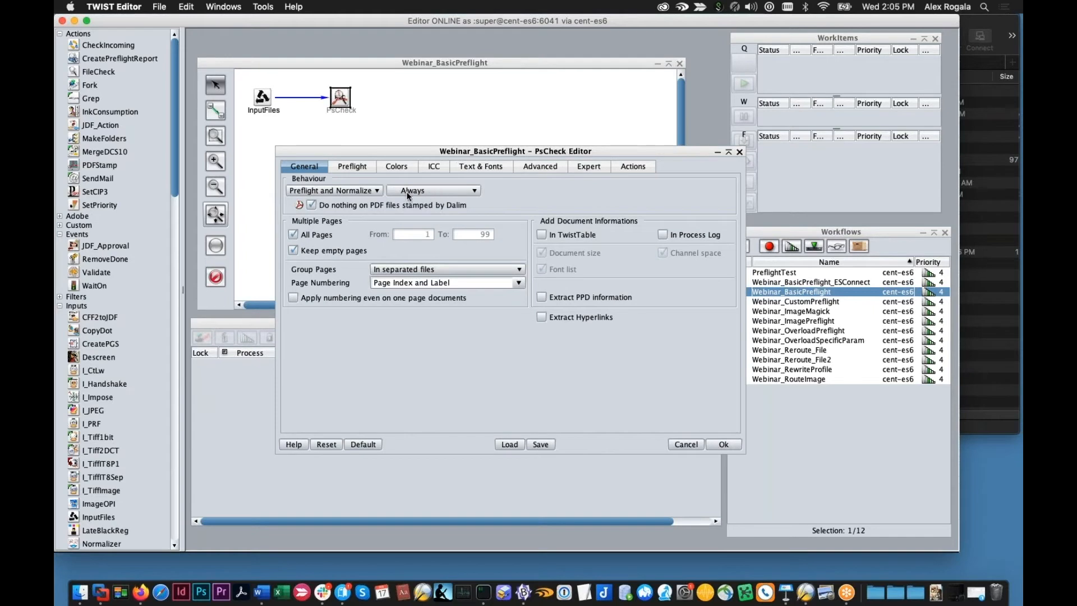
{"action": "left_click", "coordinate": [428, 190]}
{"action": "left_click", "coordinate": [410, 207]}
{"action": "left_click", "coordinate": [370, 192]}
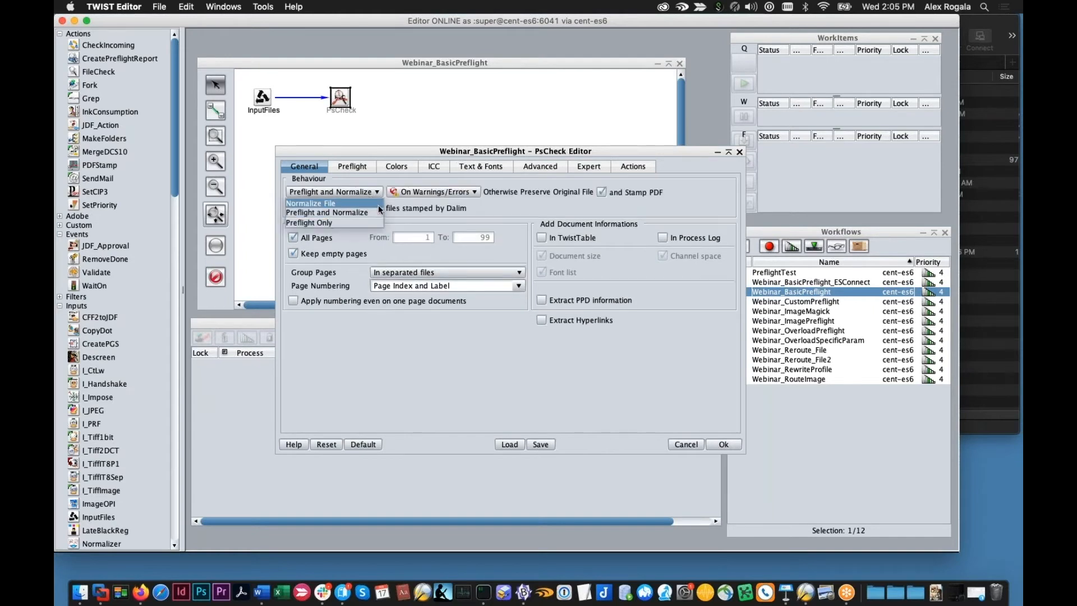
{"action": "left_click", "coordinate": [423, 208]}
{"action": "left_click", "coordinate": [358, 207]}
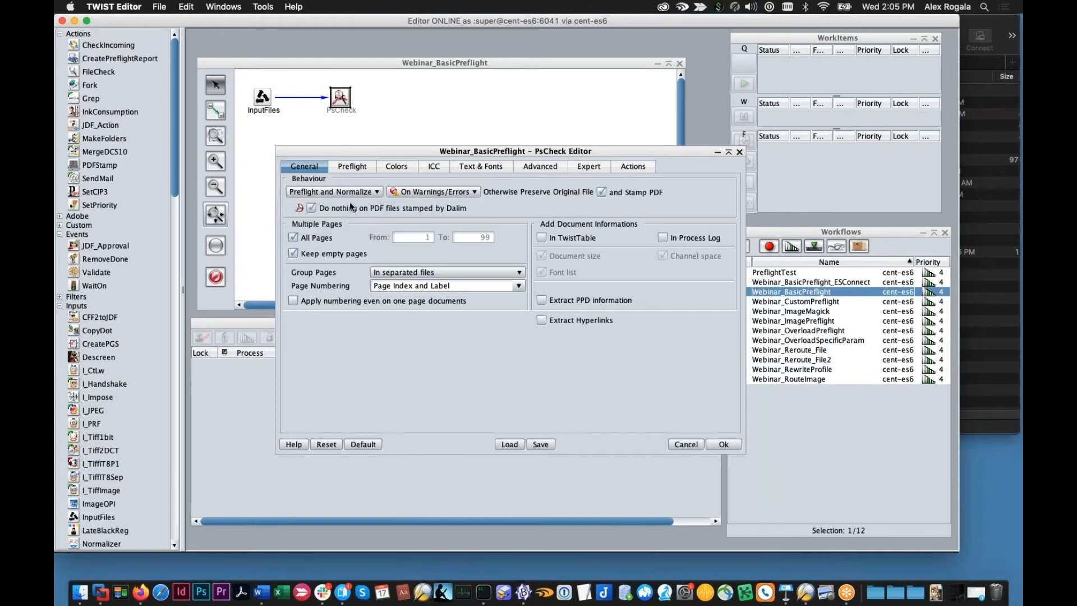
- Open the GWG_WebCMYK_2015_CMYK preflight profile for editing from the PsCheck preflight settings
{"action": "left_click", "coordinate": [358, 168]}
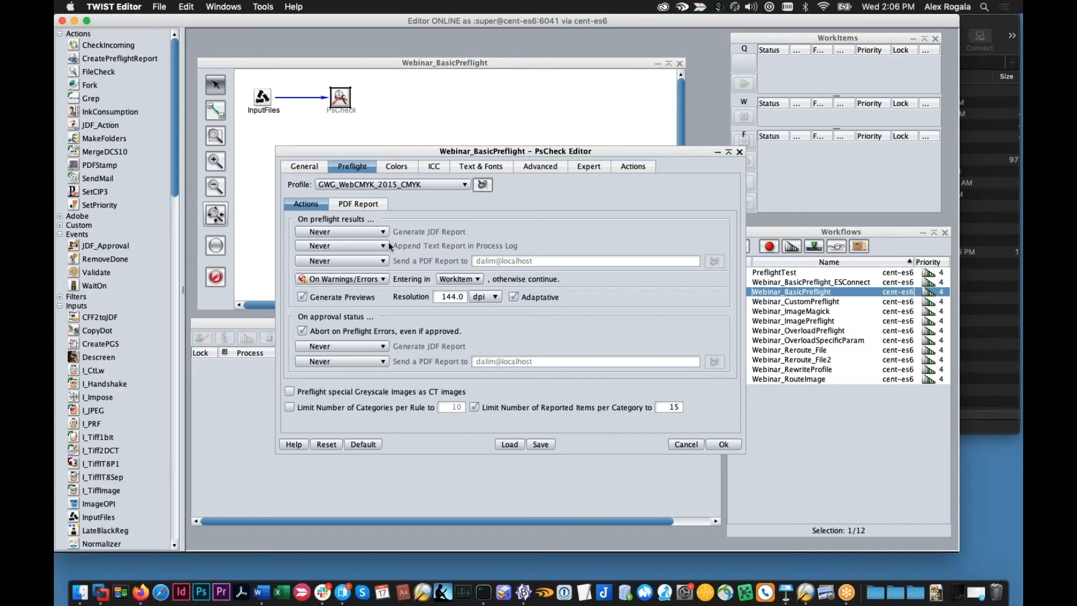
{"action": "left_click", "coordinate": [482, 186]}
{"action": "left_click_drag", "start_coordinate": [426, 22], "coordinate": [533, 23]}
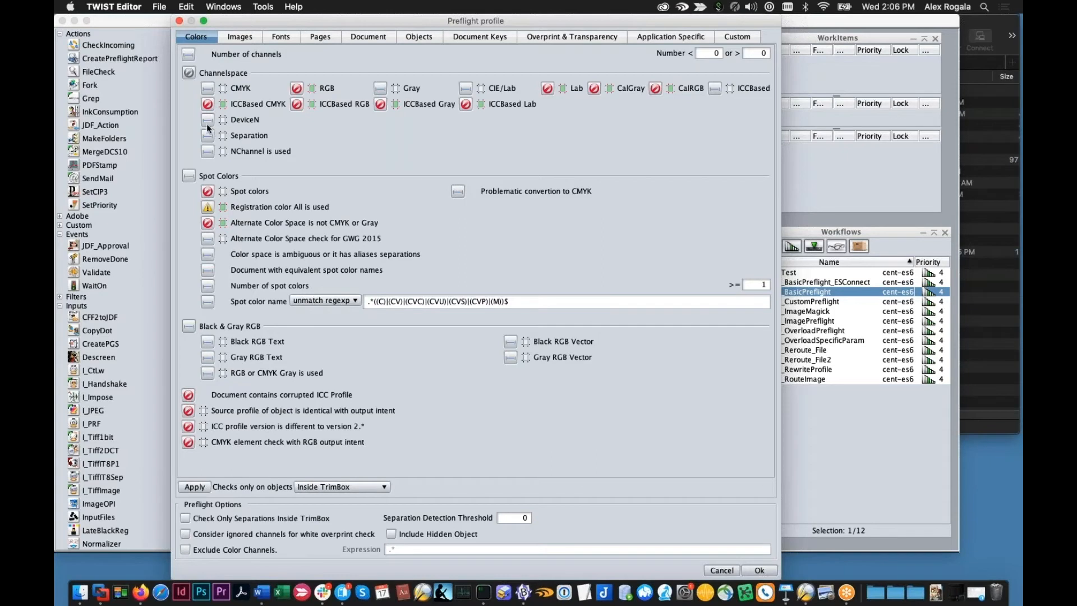
- Cycle the Separation channelspace check through warning and error and switch it off again
{"action": "left_click", "coordinate": [205, 139]}
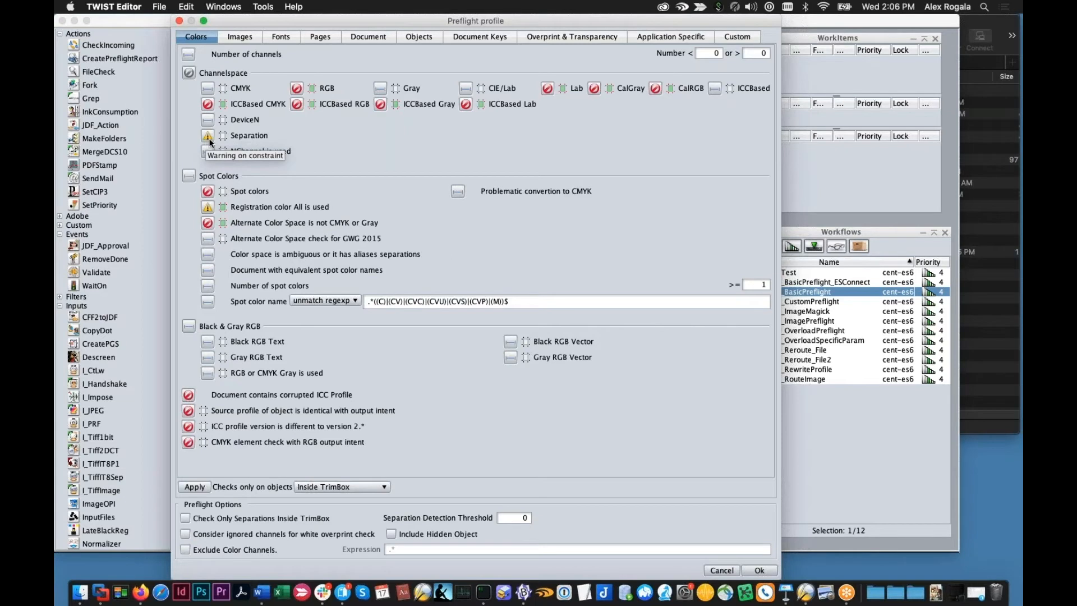
{"action": "left_click", "coordinate": [207, 136]}
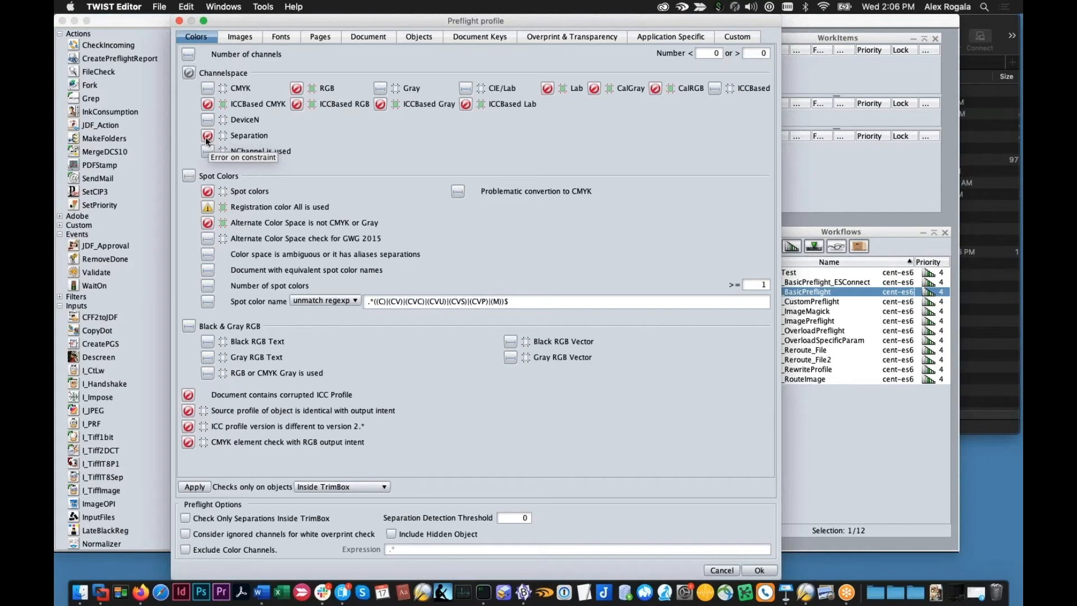
{"action": "left_click", "coordinate": [207, 137]}
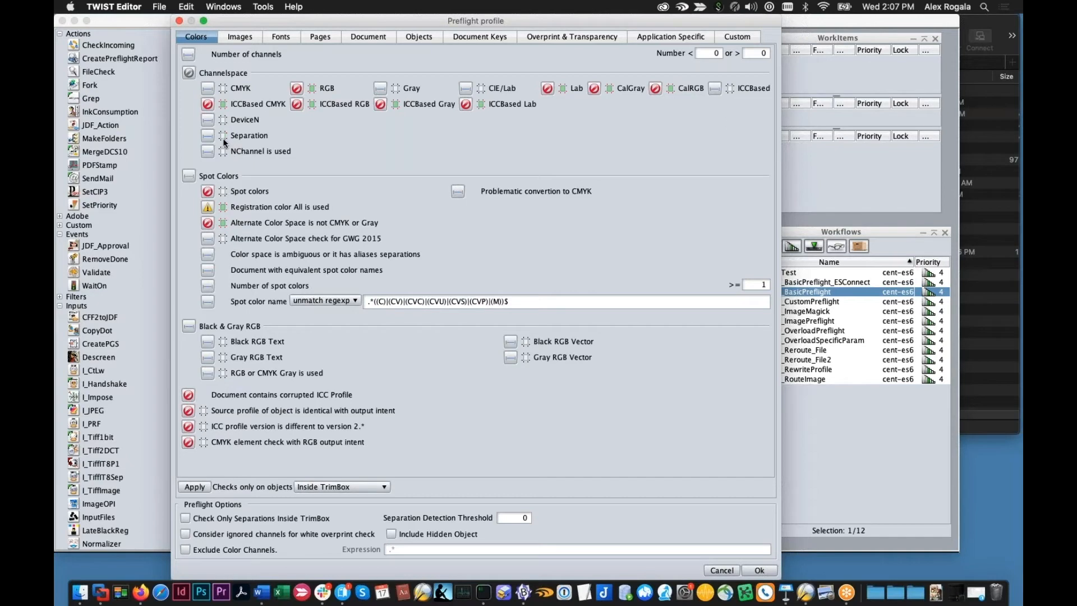
- Extend the font name expression in the Fonts checks to ^((Courier|Comic Sans))$
{"action": "left_click", "coordinate": [277, 38]}
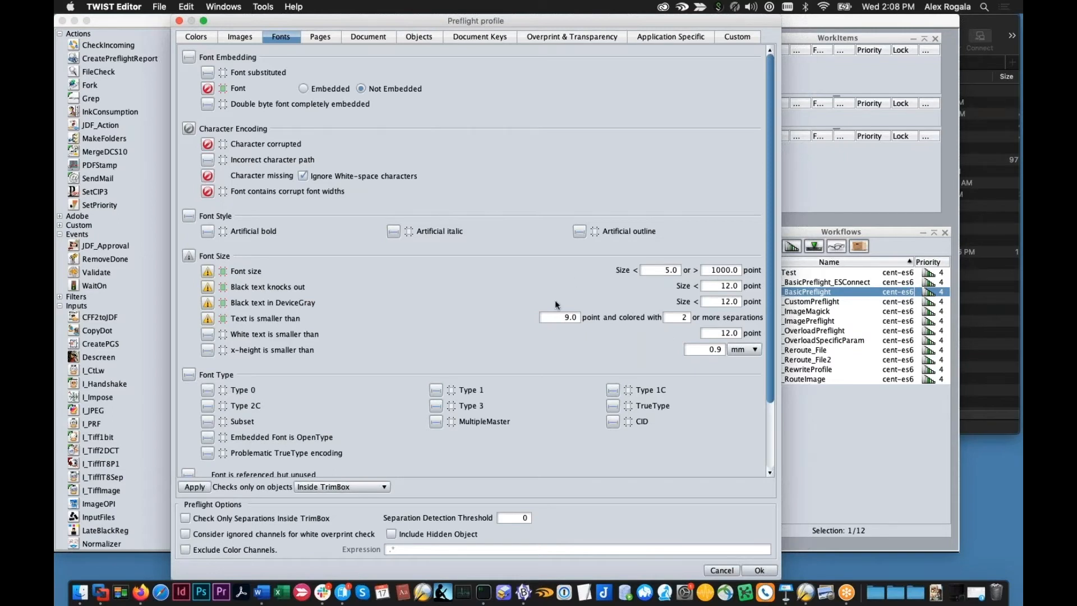
{"action": "scroll", "coordinate": [303, 365], "scroll_direction": "down", "scroll_amount": 3}
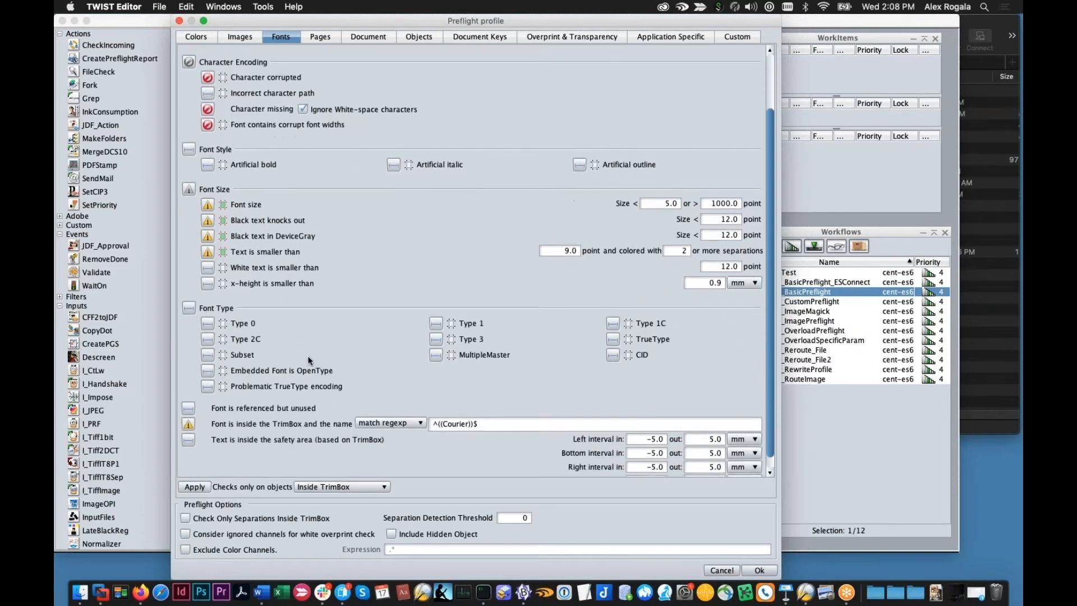
{"action": "scroll", "coordinate": [309, 361], "scroll_direction": "down", "scroll_amount": 1}
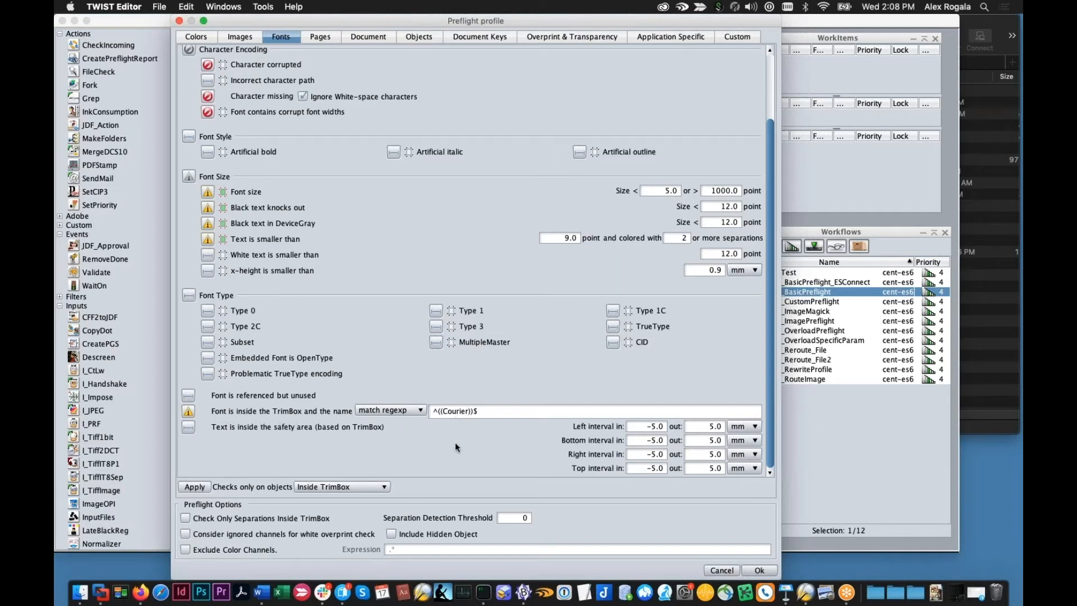
{"action": "type", "text": "omic Sans"}
{"action": "scroll", "coordinate": [361, 395], "scroll_direction": "up", "scroll_amount": 1}
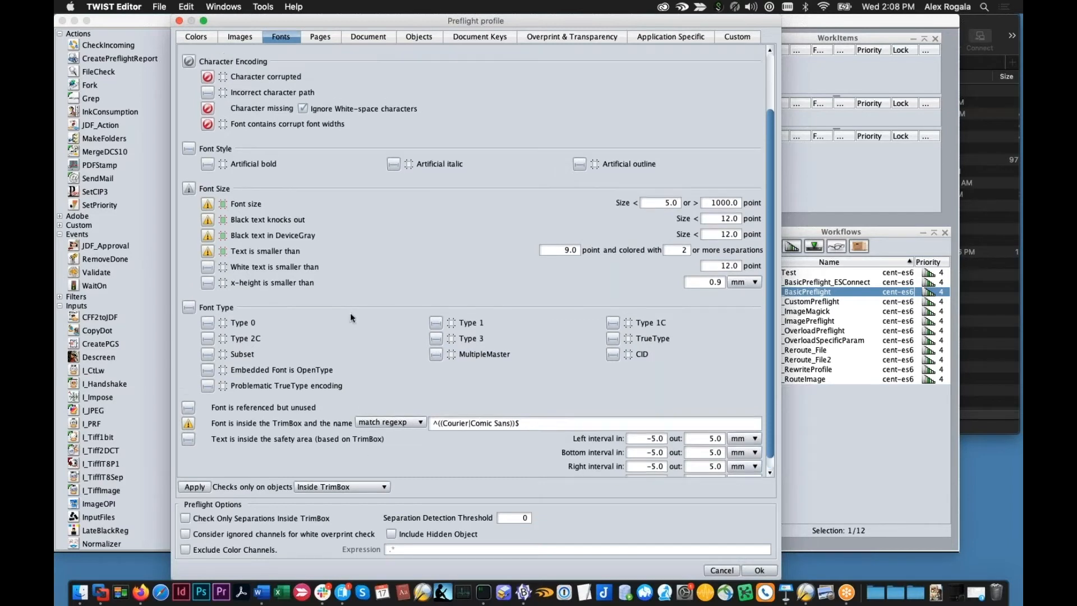
- Examine the profile's Pages, Objects, Document Keys and Overprint & Transparency checks
{"action": "left_click", "coordinate": [324, 36]}
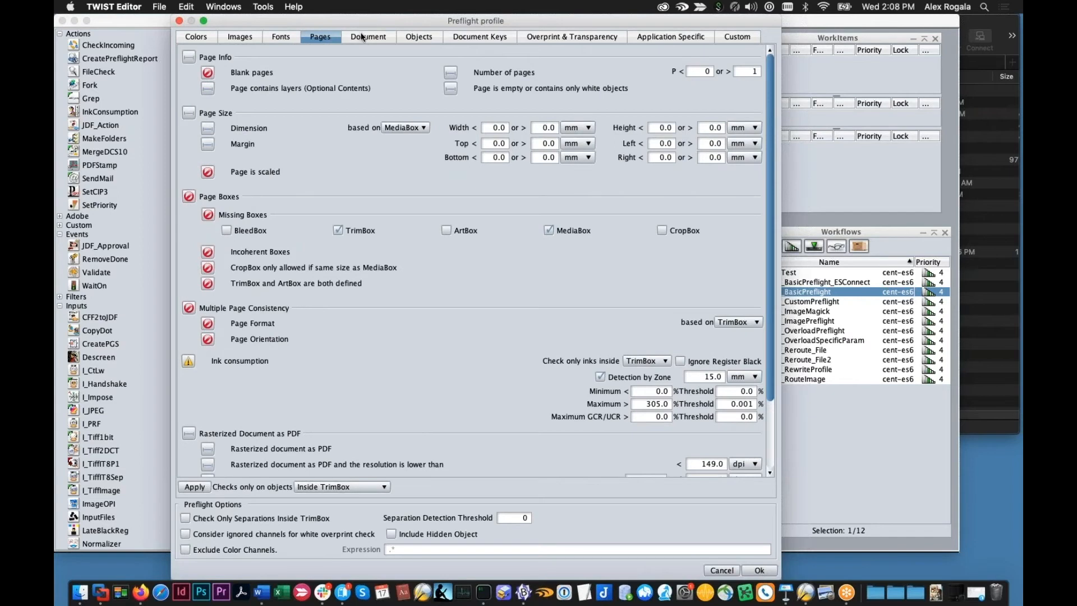
{"action": "scroll", "coordinate": [479, 229], "scroll_direction": "down", "scroll_amount": 1}
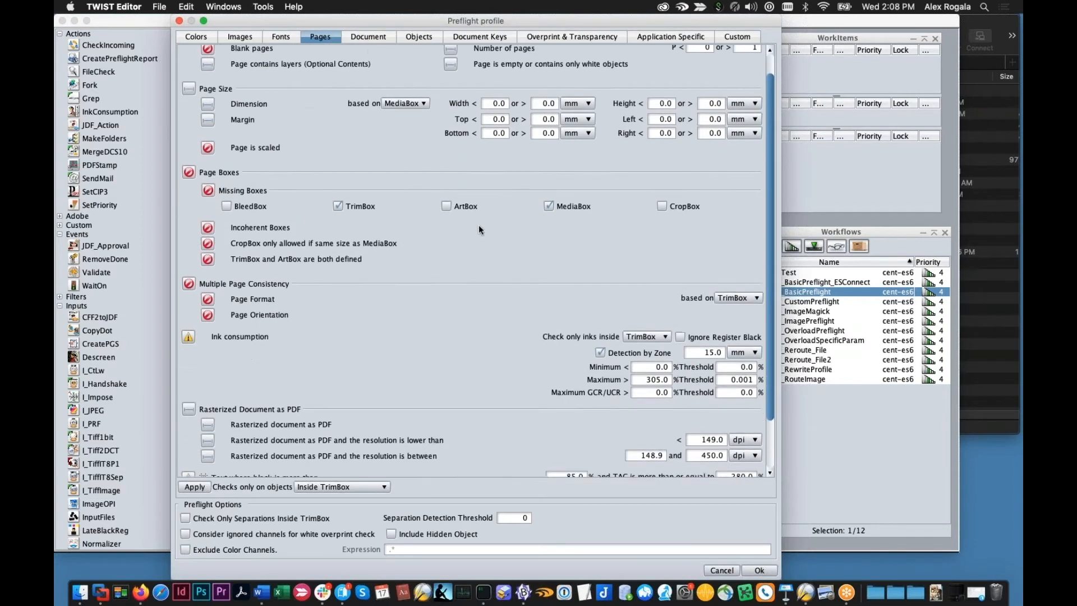
{"action": "scroll", "coordinate": [479, 224], "scroll_direction": "down", "scroll_amount": 2}
{"action": "scroll", "coordinate": [482, 214], "scroll_direction": "up", "scroll_amount": 2}
{"action": "left_click", "coordinate": [425, 37]}
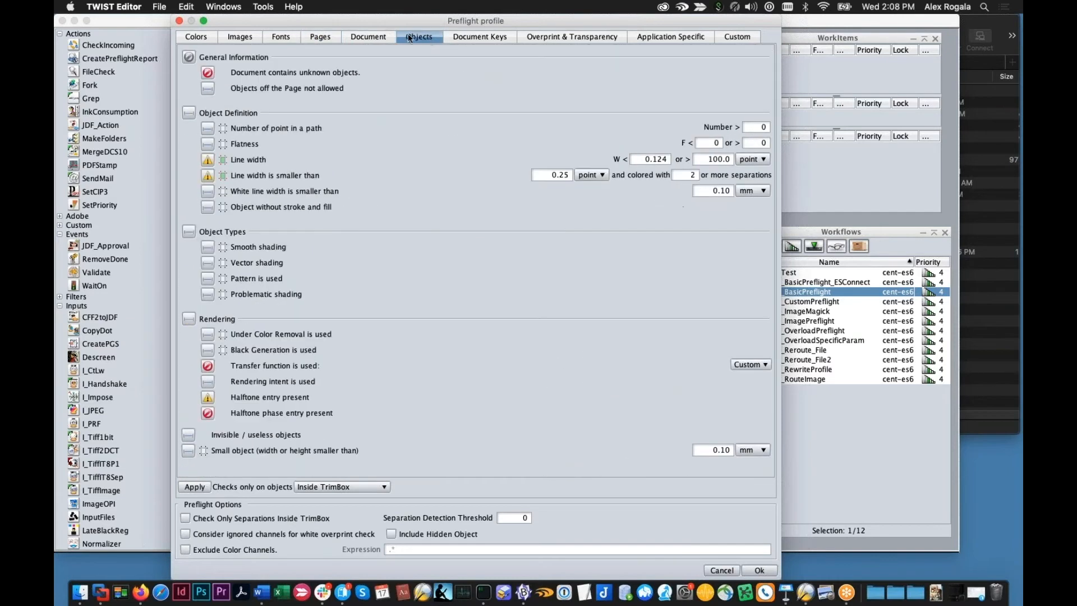
{"action": "left_click", "coordinate": [450, 37]}
{"action": "left_click", "coordinate": [555, 38]}
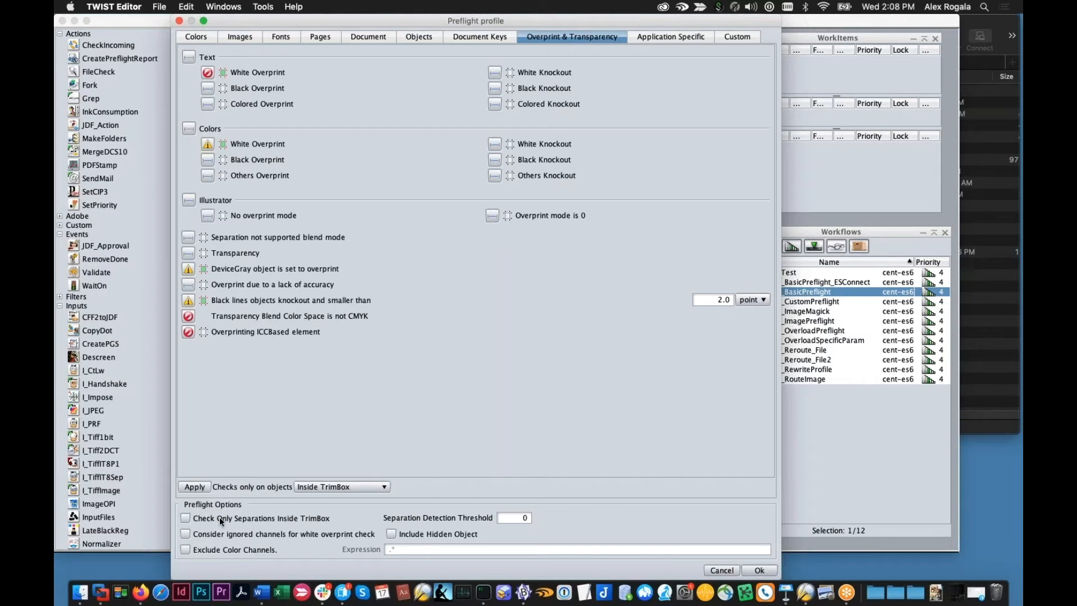
- Review the Images and Objects checks and enable Exclude Color Channels in the preflight options
{"action": "left_click", "coordinate": [228, 36]}
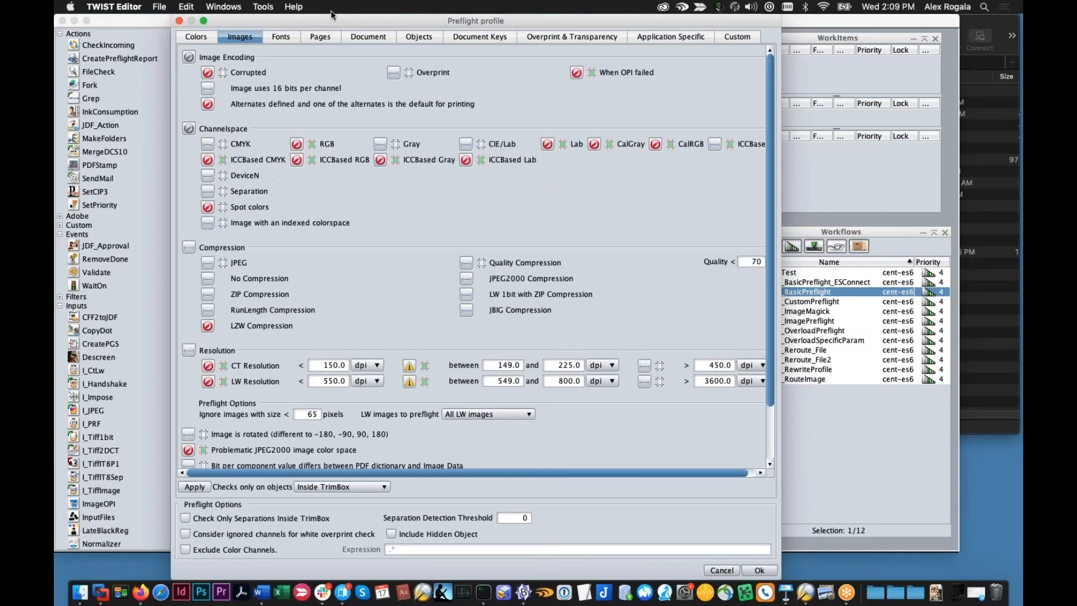
{"action": "left_click", "coordinate": [424, 39]}
{"action": "left_click", "coordinate": [245, 550]}
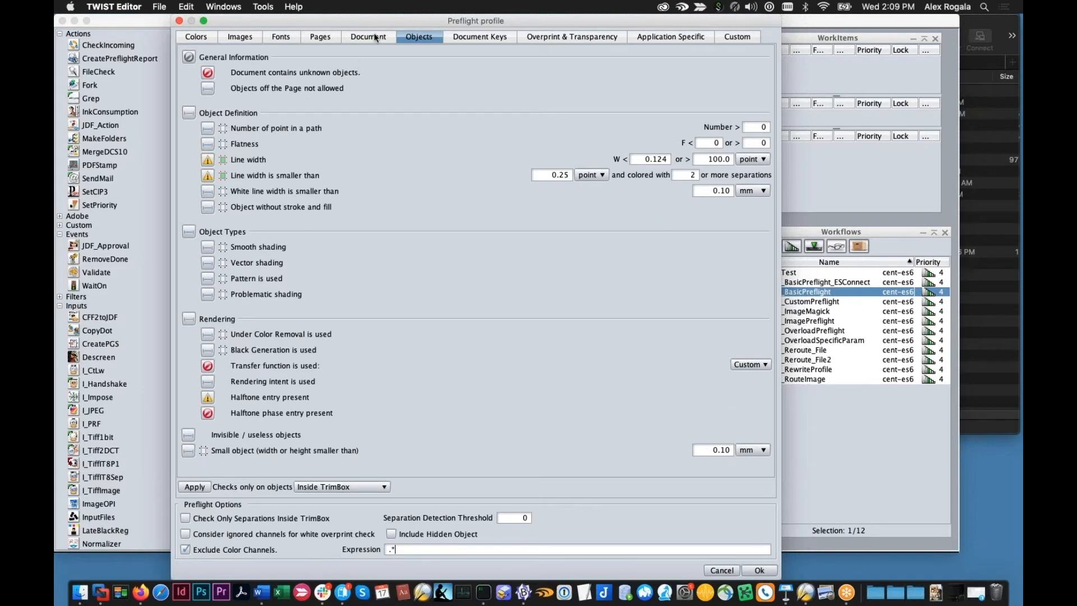
- Examine the Document, Objects, Document Keys, Overprint & Transparency, Custom and Application Specific checks, and close the profile without saving
{"action": "left_click", "coordinate": [357, 37]}
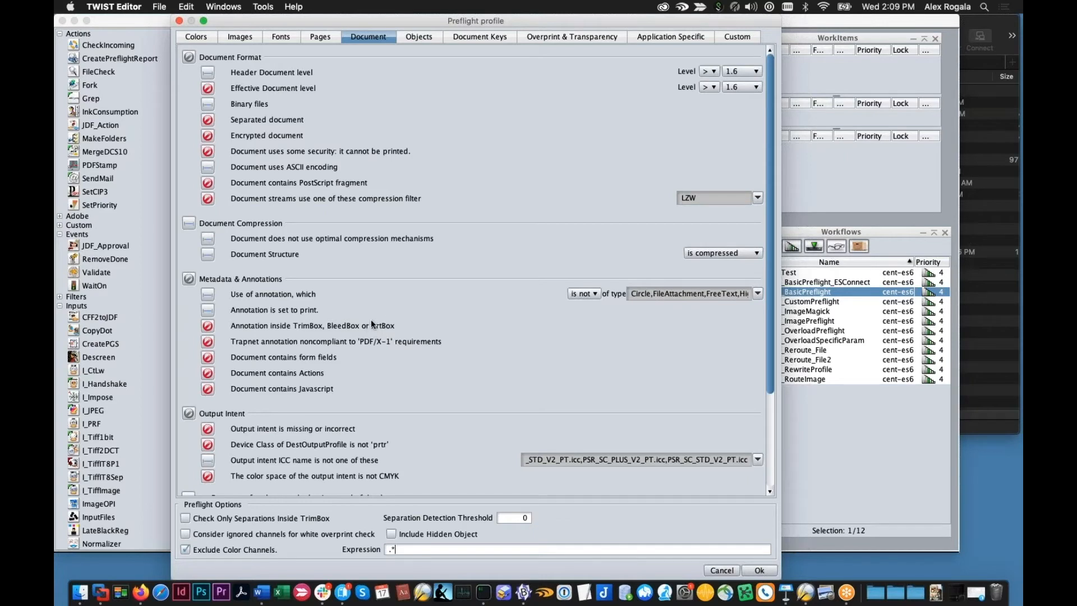
{"action": "left_click", "coordinate": [419, 41]}
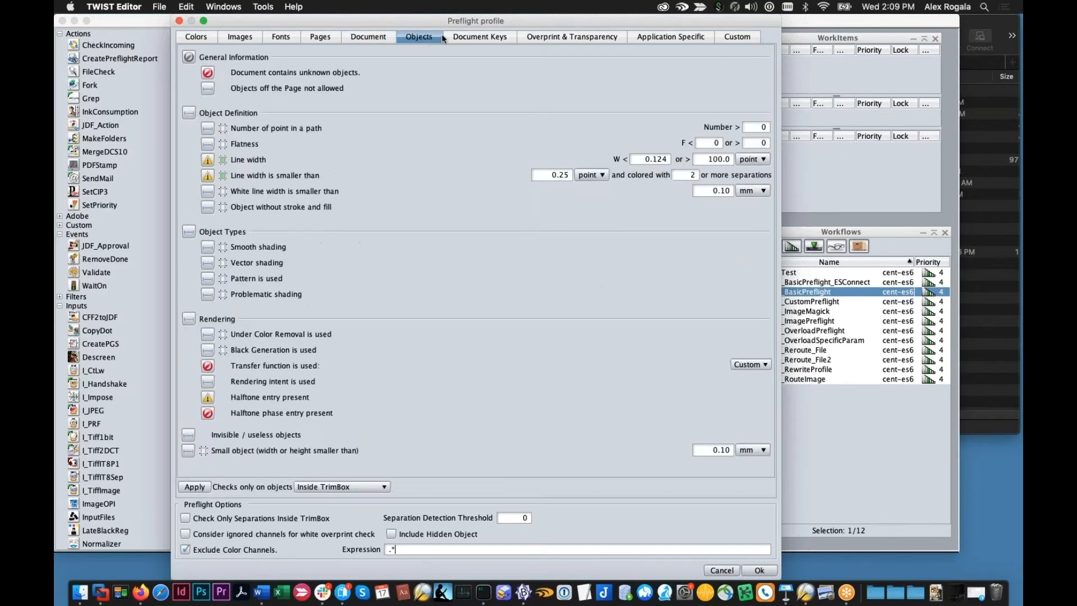
{"action": "left_click", "coordinate": [480, 36]}
{"action": "left_click", "coordinate": [530, 36]}
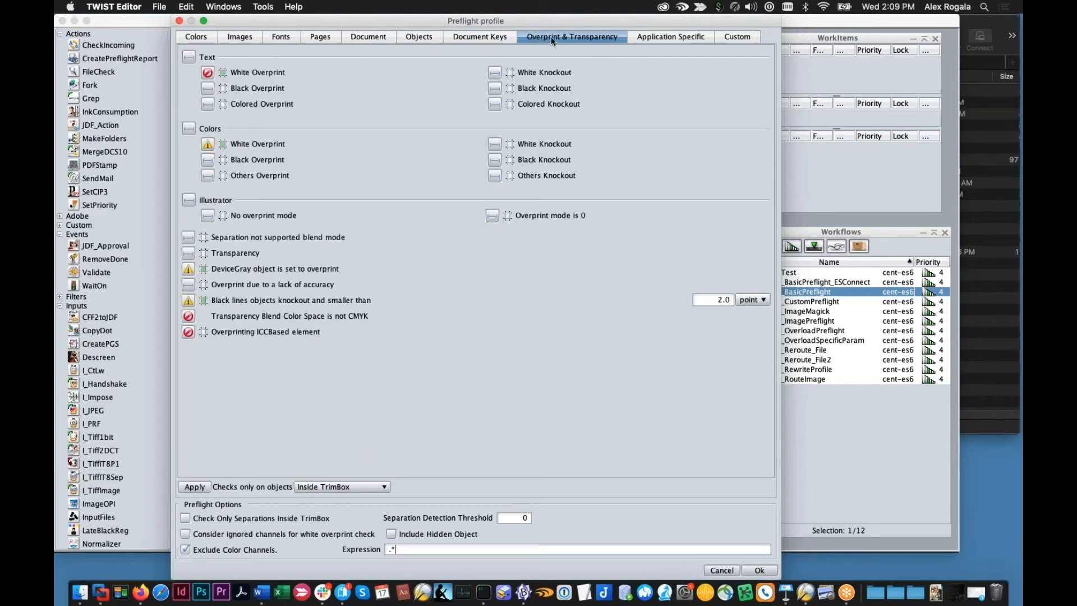
{"action": "left_click", "coordinate": [704, 36]}
{"action": "left_click", "coordinate": [730, 35]}
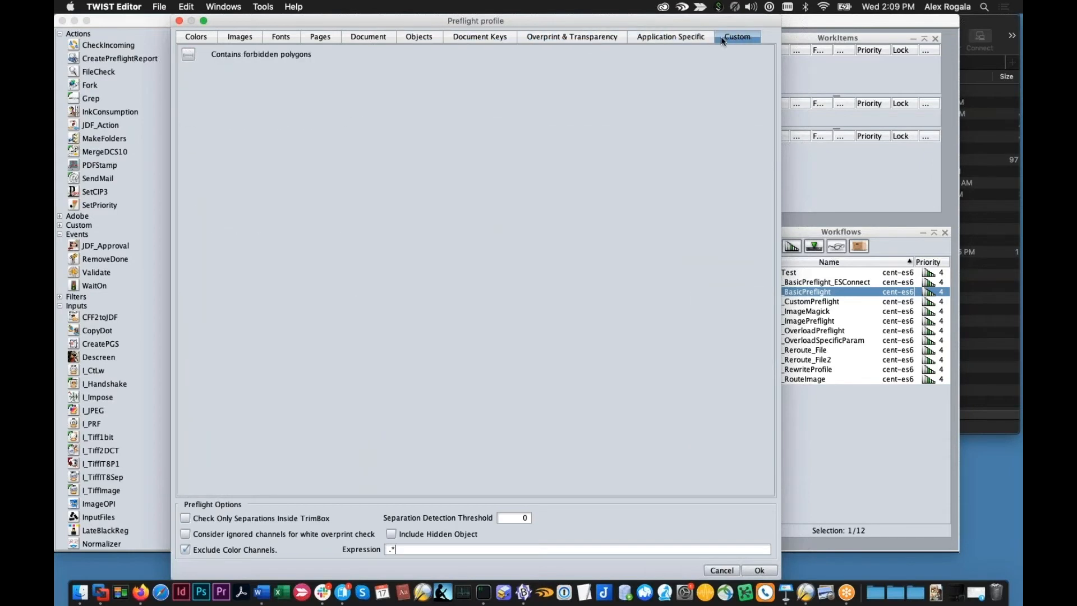
{"action": "left_click", "coordinate": [671, 37]}
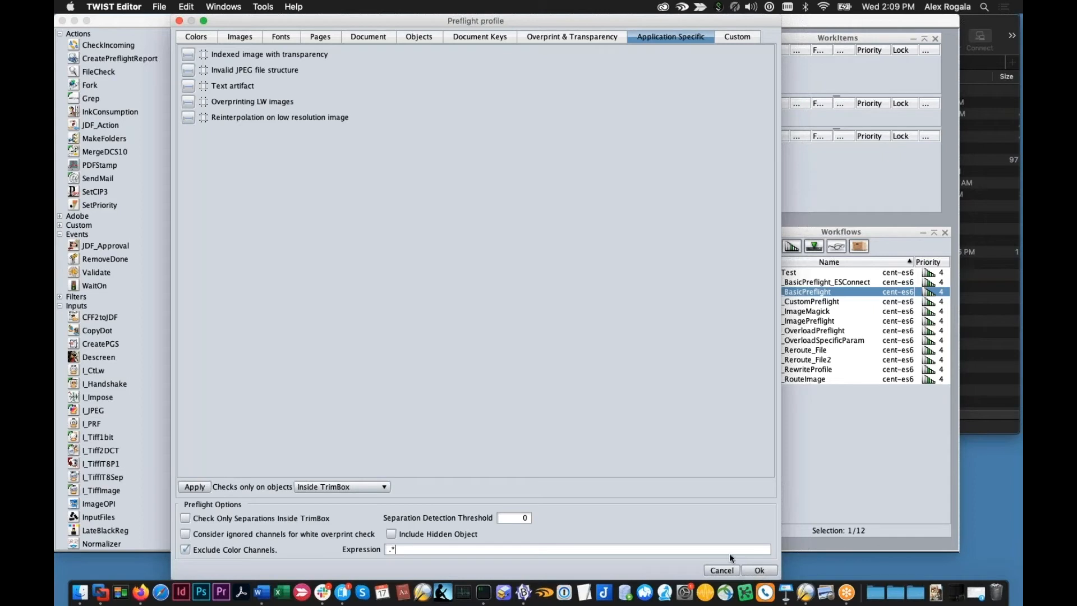
{"action": "left_click", "coordinate": [722, 571]}
- Reopen the preflight profile, toggle two of its checks and save it by overwriting the shared profile
{"action": "left_click", "coordinate": [479, 193]}
{"action": "left_click", "coordinate": [188, 53]}
{"action": "left_click", "coordinate": [188, 68]}
{"action": "left_click", "coordinate": [759, 570]}
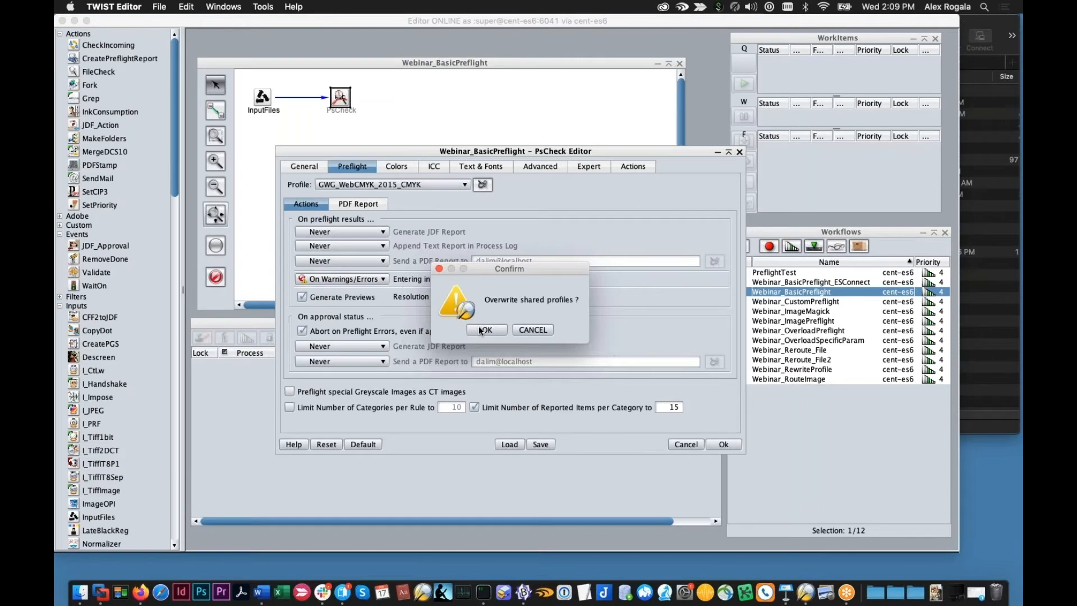
{"action": "left_click", "coordinate": [483, 330]}
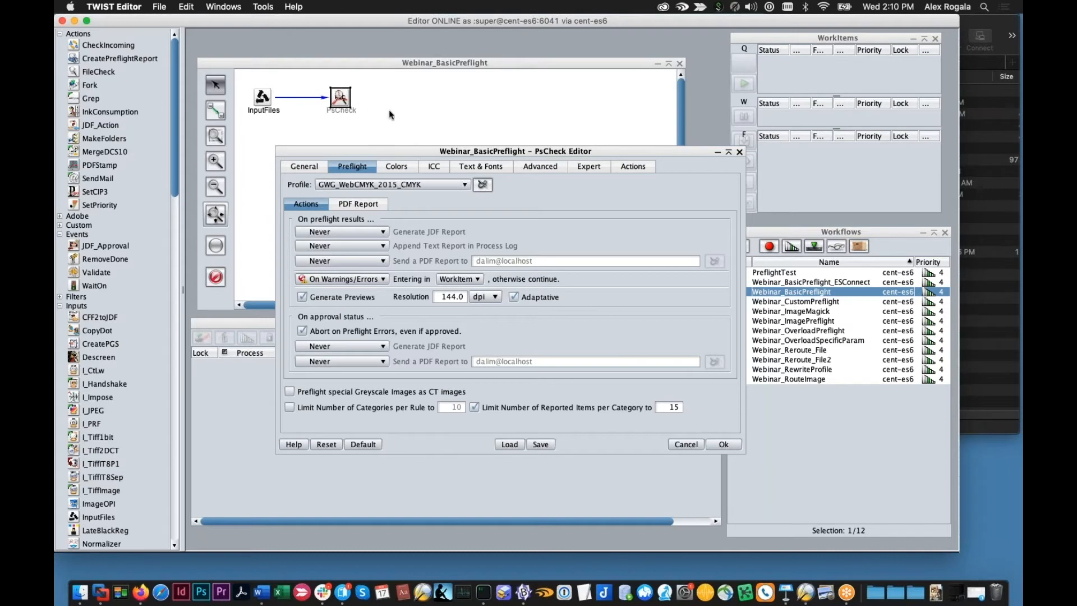
- Upload the edited GWG_WebCMYK_2015_CMYK profile with the File Synchronizer and close the PsCheck editor without saving
{"action": "left_click", "coordinate": [263, 6]}
{"action": "left_click", "coordinate": [266, 22]}
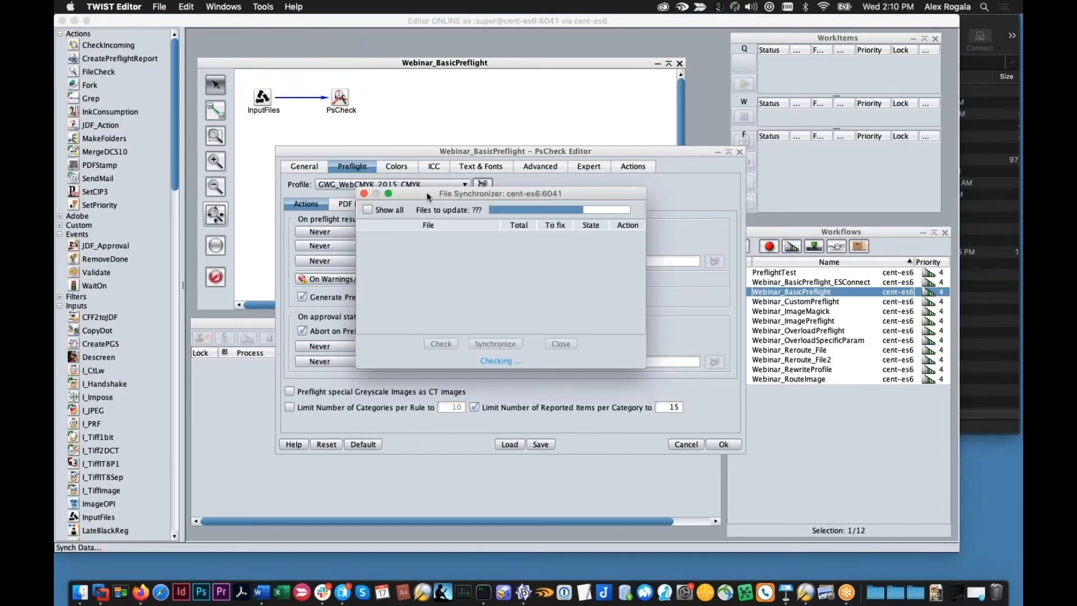
{"action": "left_click_drag", "start_coordinate": [425, 191], "coordinate": [408, 105]}
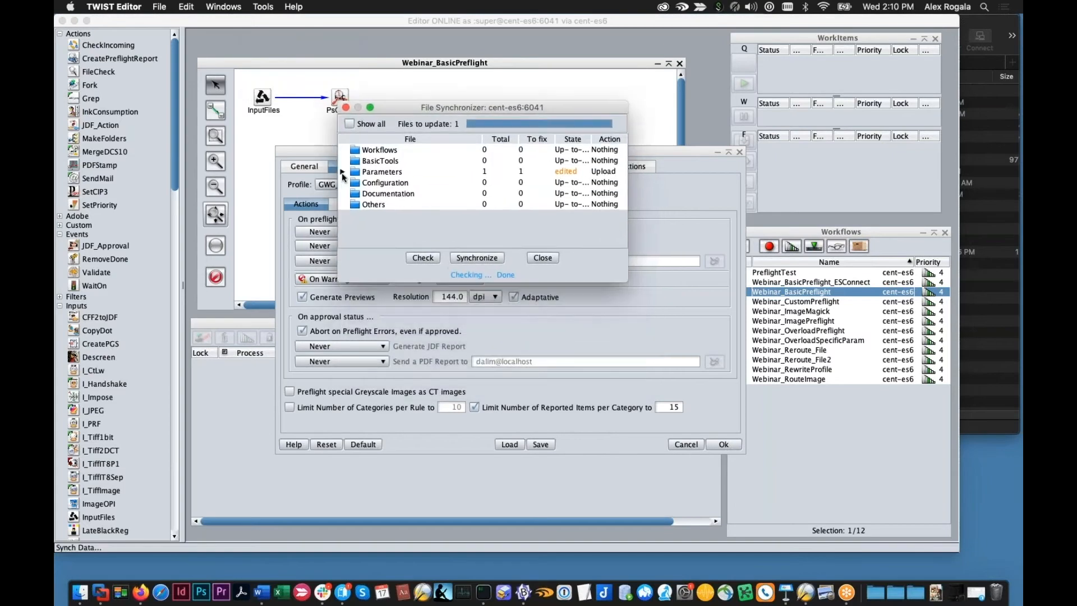
{"action": "left_click", "coordinate": [342, 171]}
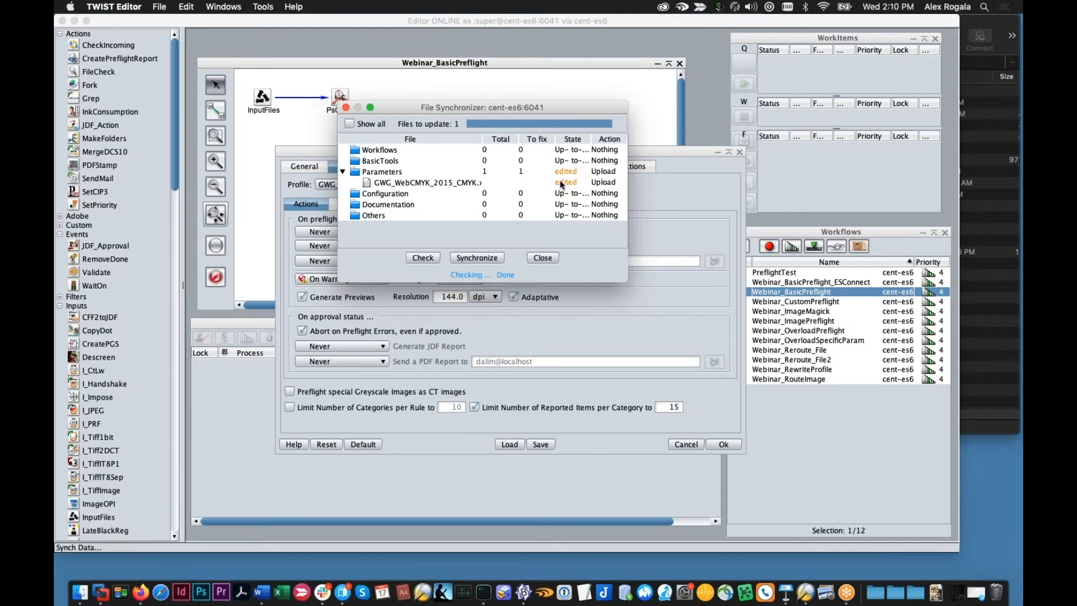
{"action": "left_click", "coordinate": [477, 258]}
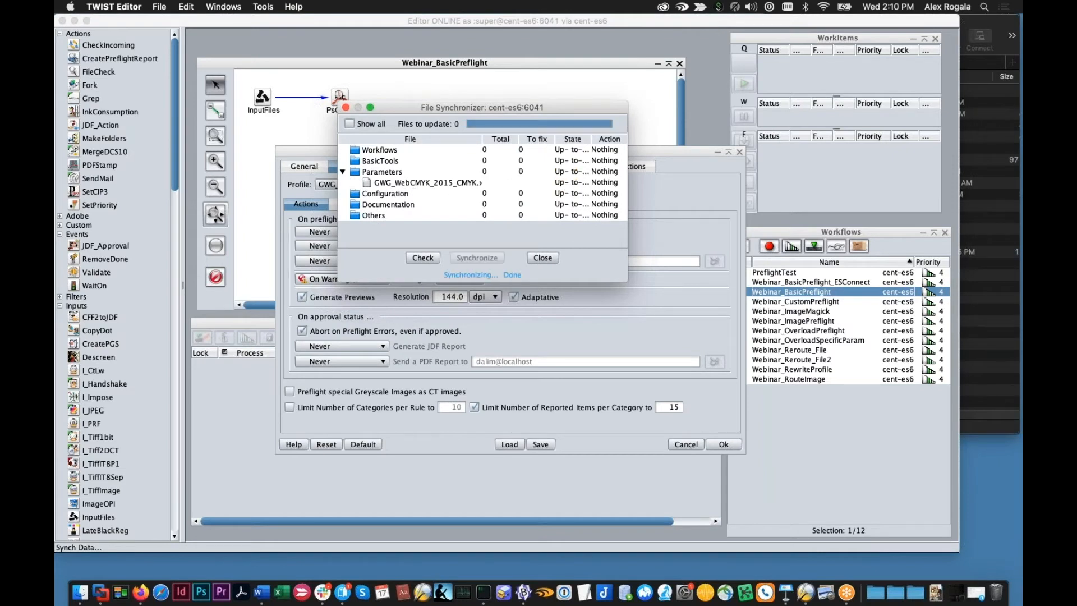
{"action": "left_click", "coordinate": [541, 259]}
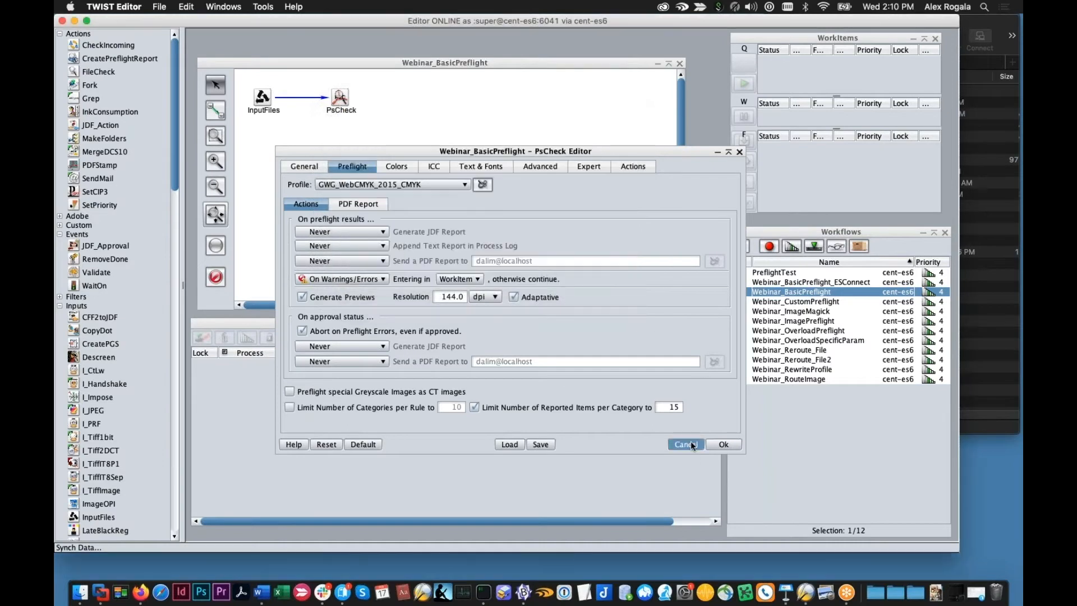
{"action": "left_click", "coordinate": [693, 444]}
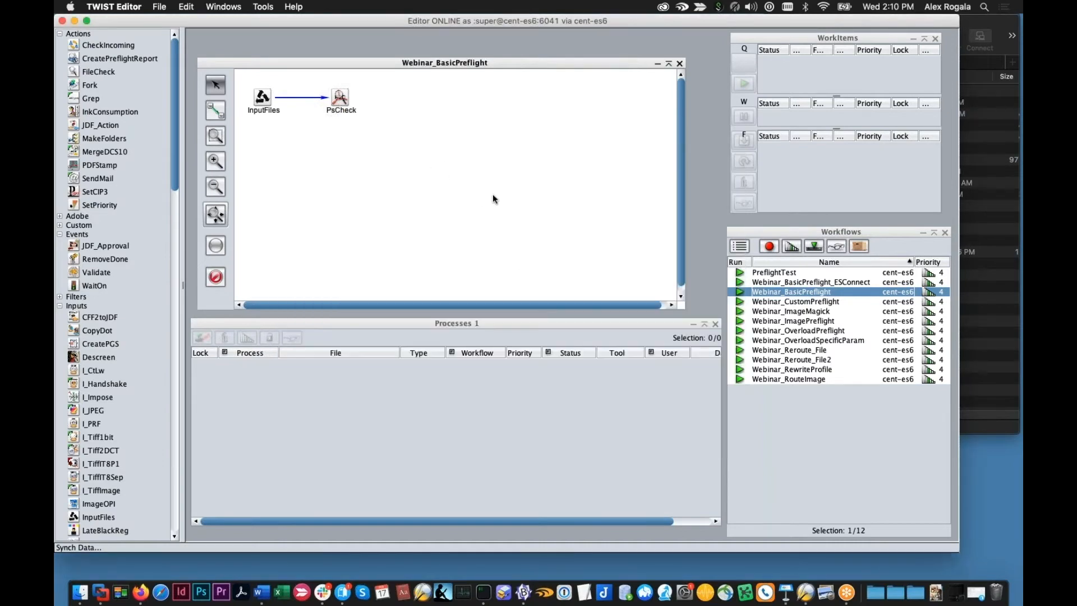
- Switch to Finder and open the SMA_Test_BadFile_v3.pdf test file from the 01_Basic_Preflight folder
{"action": "left_click", "coordinate": [81, 593]}
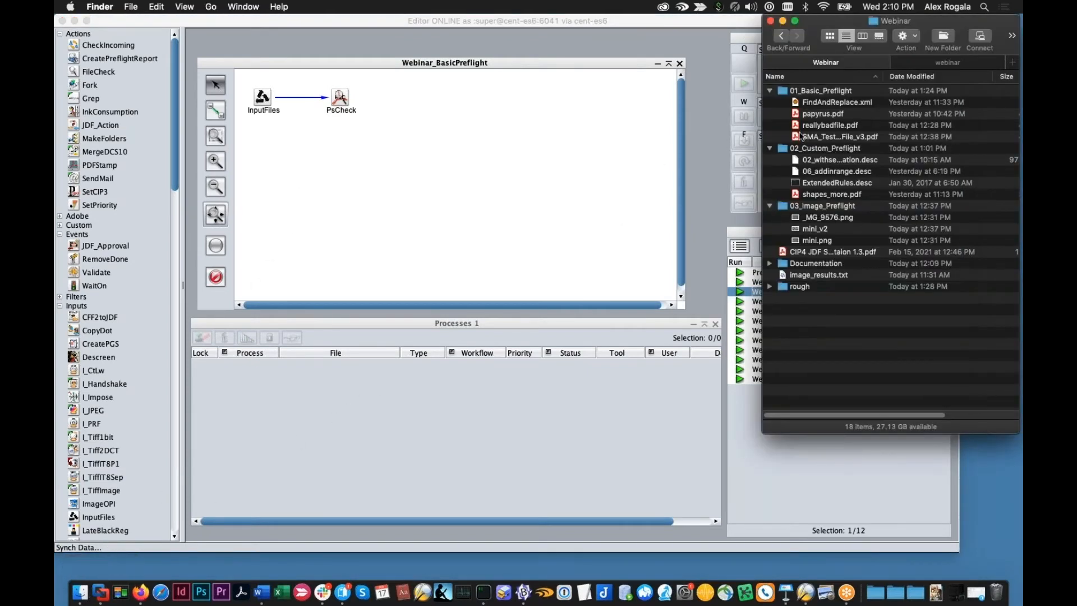
{"action": "double_click", "coordinate": [826, 137]}
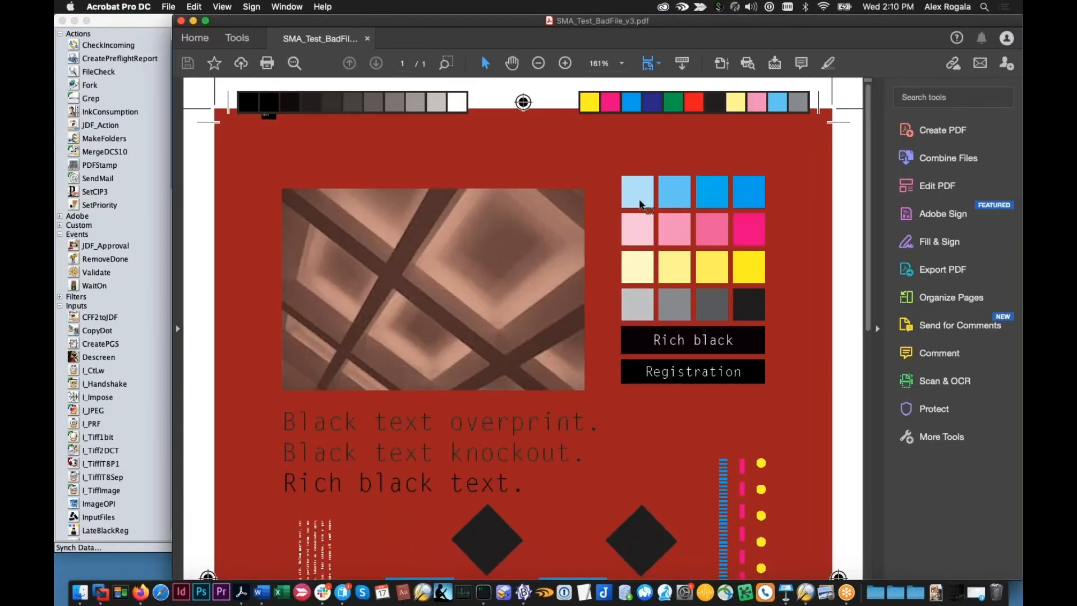
- Look over the SMA_Test_BadFile_v3.pdf page, and submit the file from Finder to the Webinar_BasicPreflight workflow in TWIST Editor
{"action": "scroll", "coordinate": [631, 215], "scroll_direction": "down", "scroll_amount": 5}
{"action": "scroll", "coordinate": [628, 221], "scroll_direction": "down", "scroll_amount": 10}
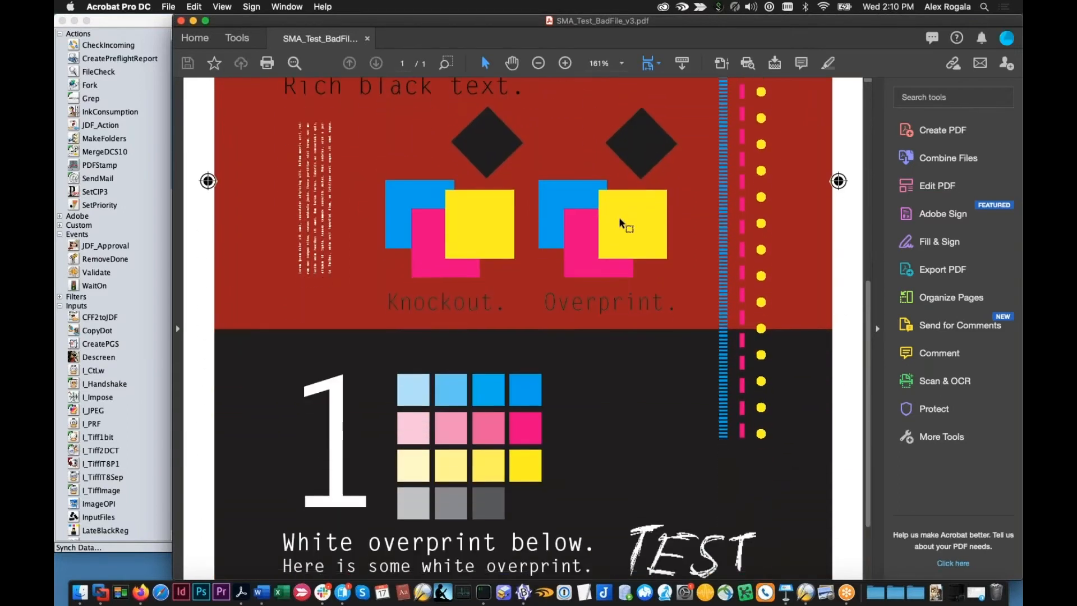
{"action": "scroll", "coordinate": [620, 223], "scroll_direction": "down", "scroll_amount": 5}
{"action": "scroll", "coordinate": [620, 223], "scroll_direction": "up", "scroll_amount": 20}
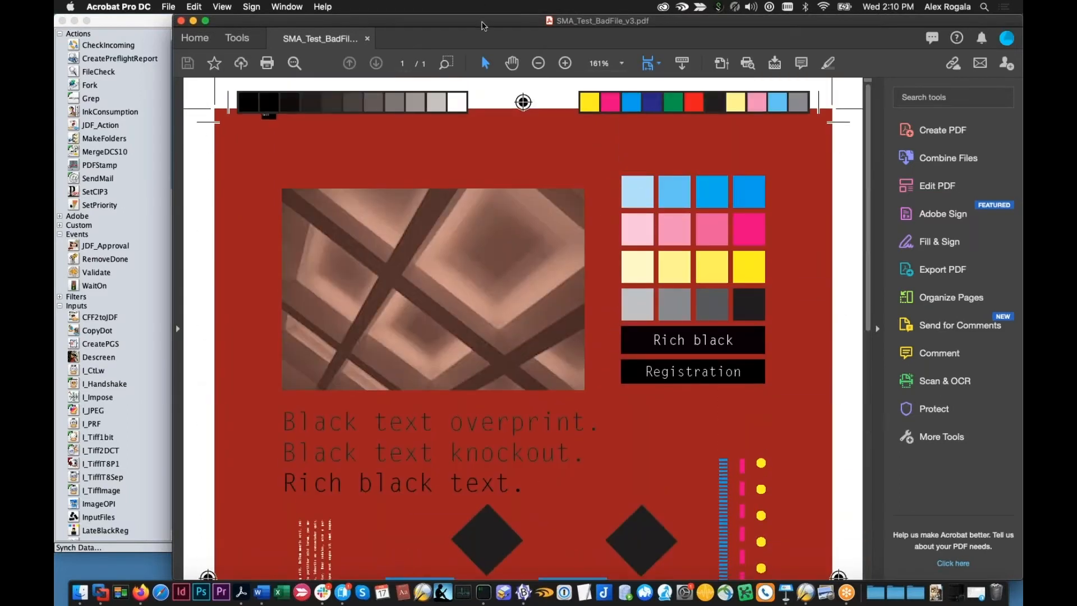
{"action": "left_click_drag", "start_coordinate": [483, 26], "coordinate": [493, 441]}
{"action": "left_click_drag", "start_coordinate": [816, 137], "coordinate": [461, 151]}
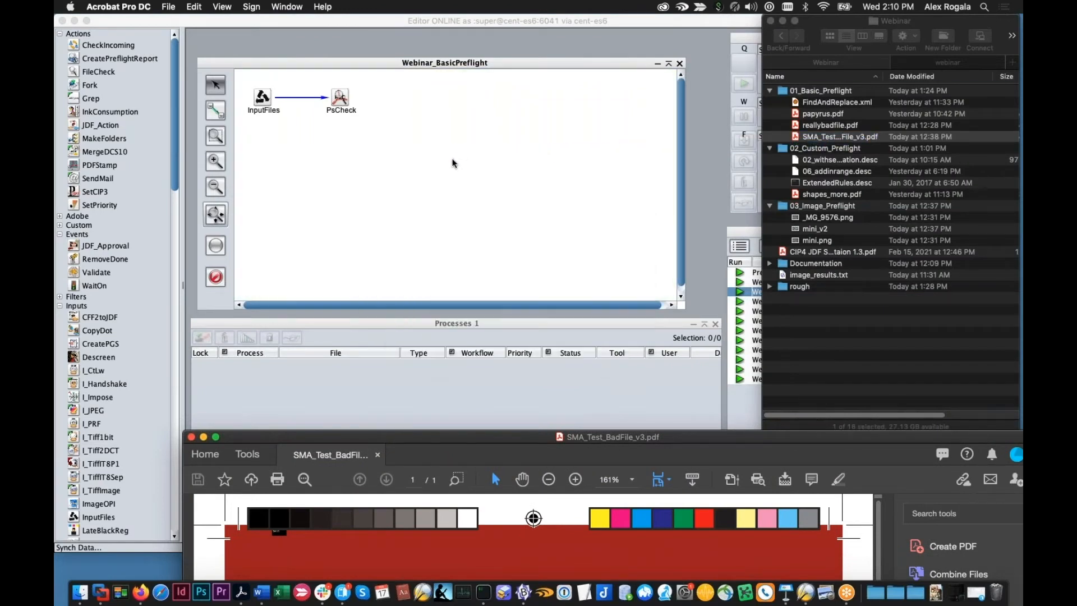
{"action": "left_click", "coordinate": [555, 312]}
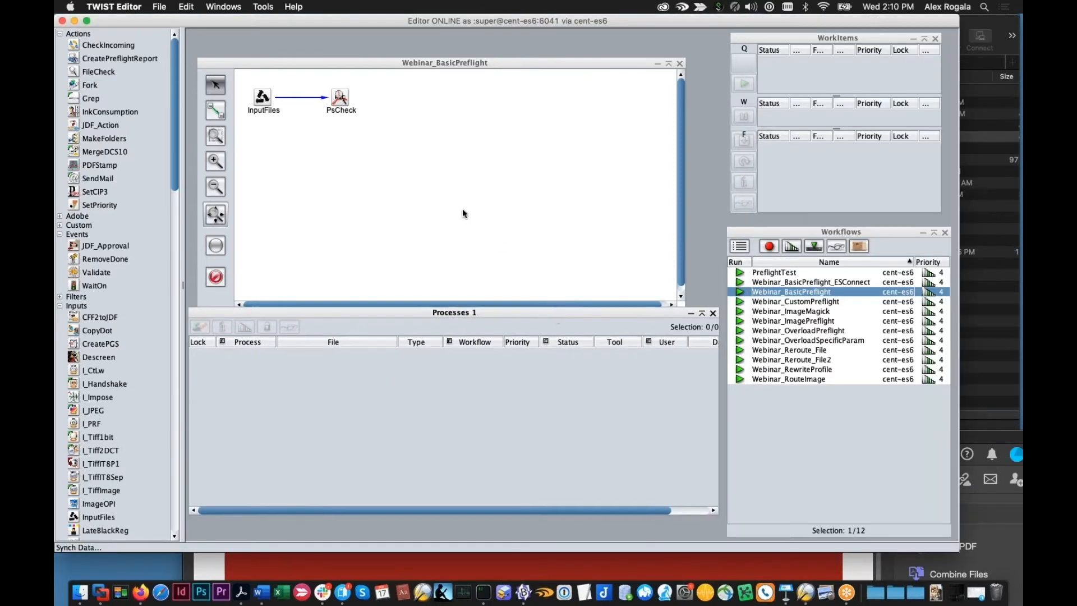
- Open the workflow's PsCheck editor, close the work items window and select the SMA_Test_BadFile_v3.pdf process
{"action": "double_click", "coordinate": [344, 101]}
{"action": "left_click_drag", "start_coordinate": [424, 148], "coordinate": [388, 35]}
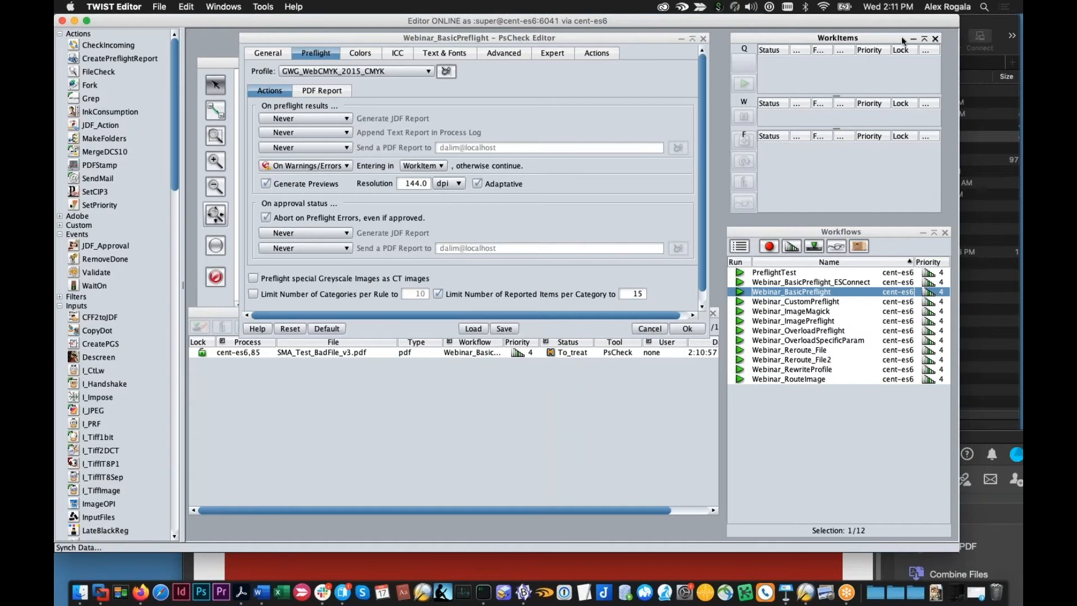
{"action": "left_click", "coordinate": [936, 38]}
{"action": "left_click", "coordinate": [583, 353]}
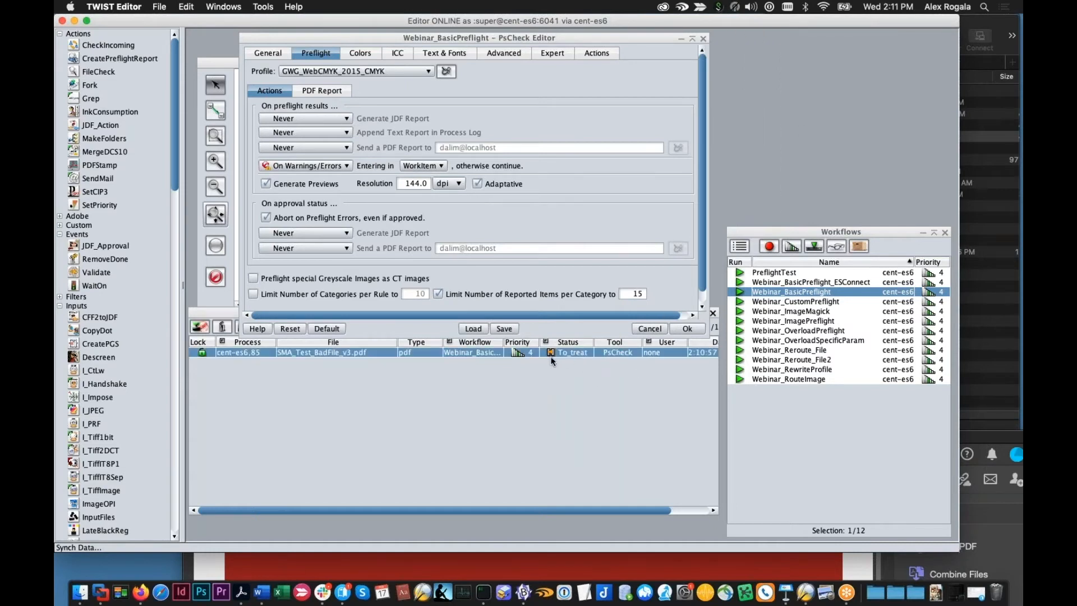
{"action": "mouse_move", "coordinate": [550, 360]}
- Reopen the work items window and select the PreflightViewer item of the bad test file
{"action": "left_click", "coordinate": [261, 6]}
{"action": "mouse_move", "coordinate": [232, 6]}
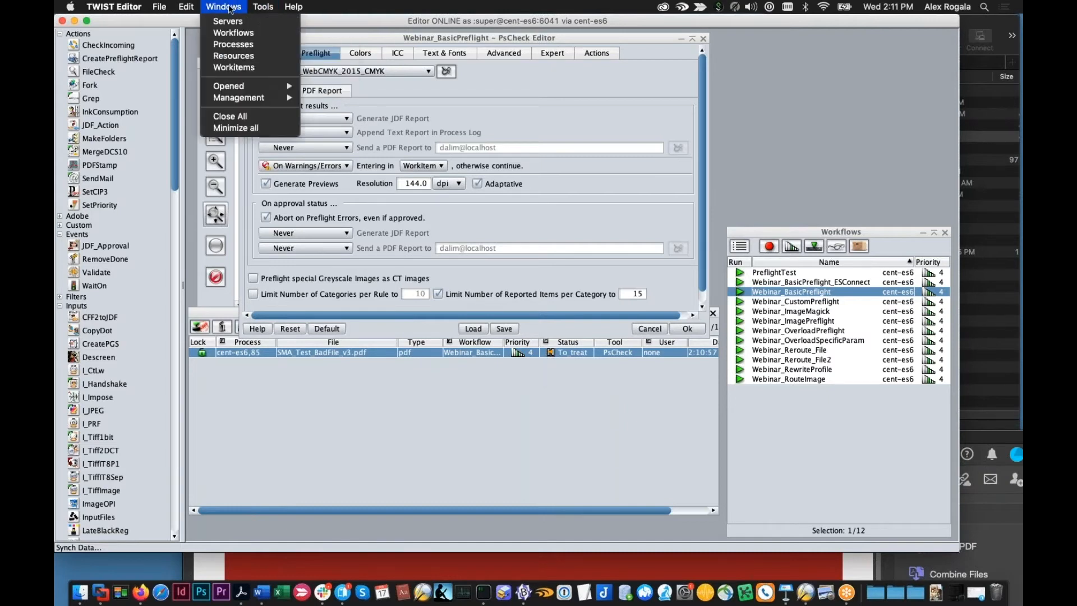
{"action": "left_click", "coordinate": [231, 68]}
{"action": "left_click", "coordinate": [821, 63]}
{"action": "left_click", "coordinate": [745, 51]}
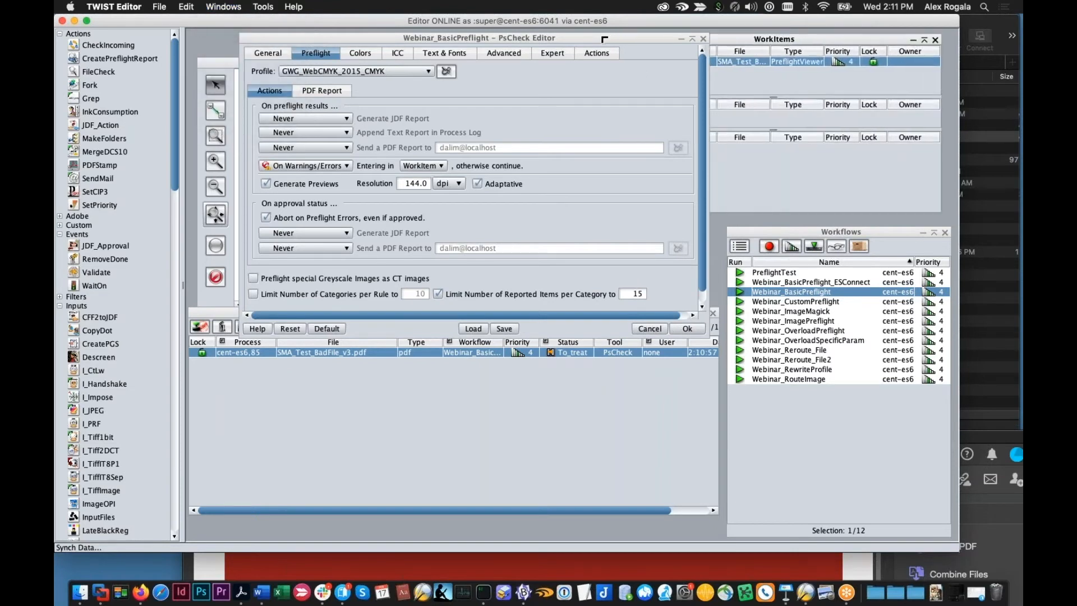
- Arrange the PsCheck editor beside the work items, start the selected work item and open its PDF preflight report
{"action": "left_click_drag", "start_coordinate": [635, 35], "coordinate": [588, 33]}
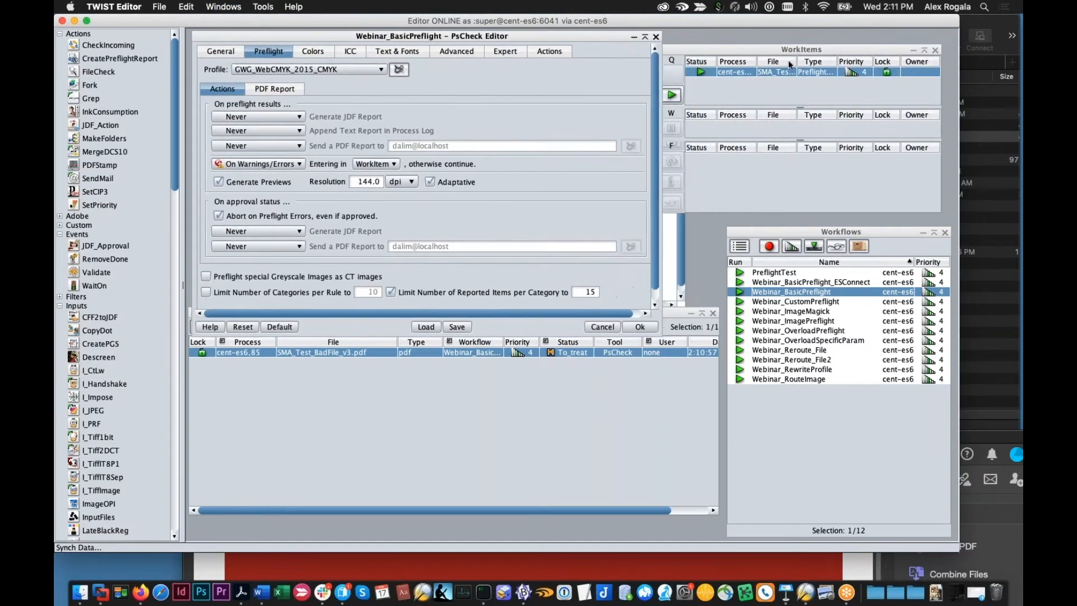
{"action": "left_click_drag", "start_coordinate": [867, 61], "coordinate": [817, 61]}
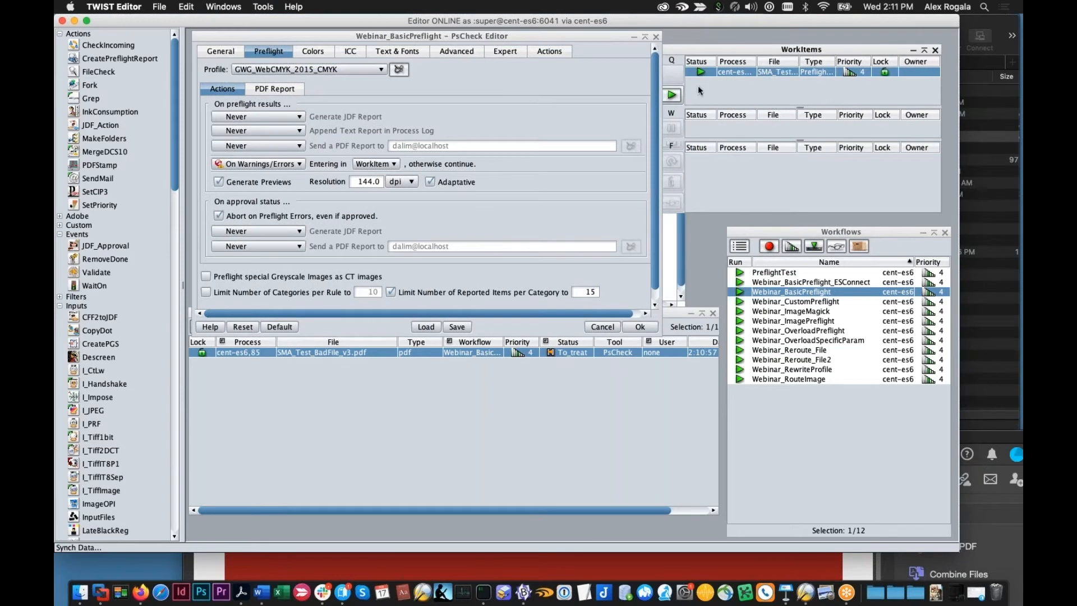
{"action": "left_click", "coordinate": [672, 96]}
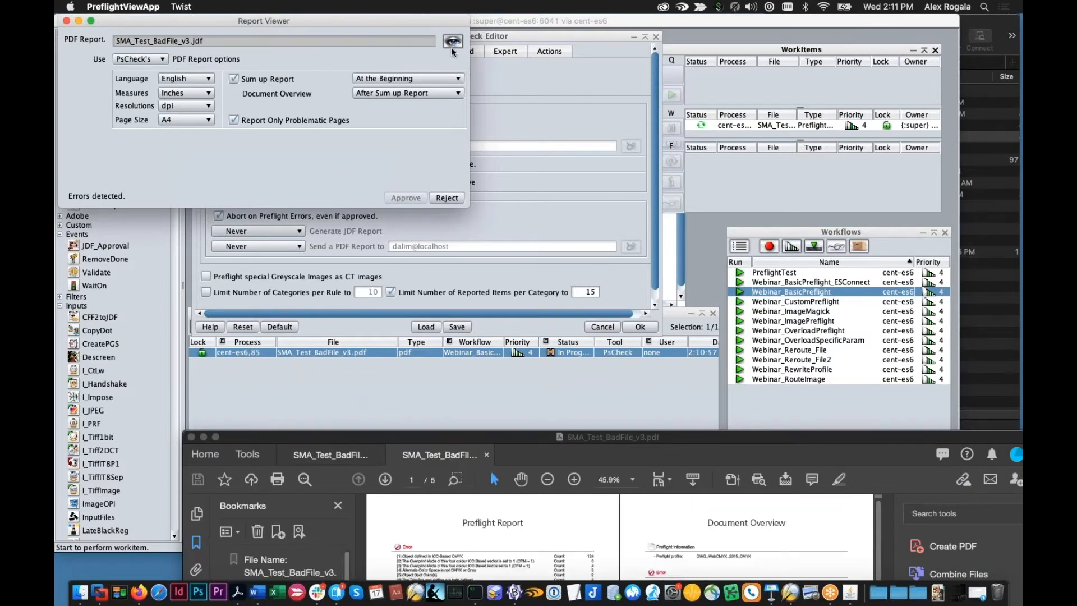
{"action": "left_click_drag", "start_coordinate": [590, 436], "coordinate": [541, 114]}
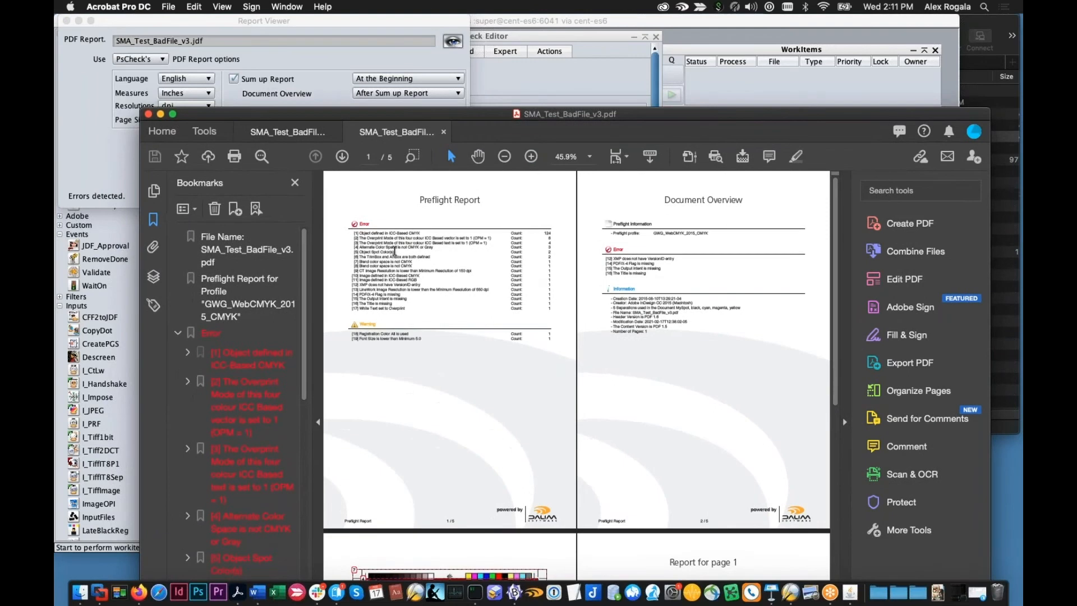
- Enlarge the preflight report to 75% and review the error and warning summary on its first page
{"action": "left_click", "coordinate": [531, 156]}
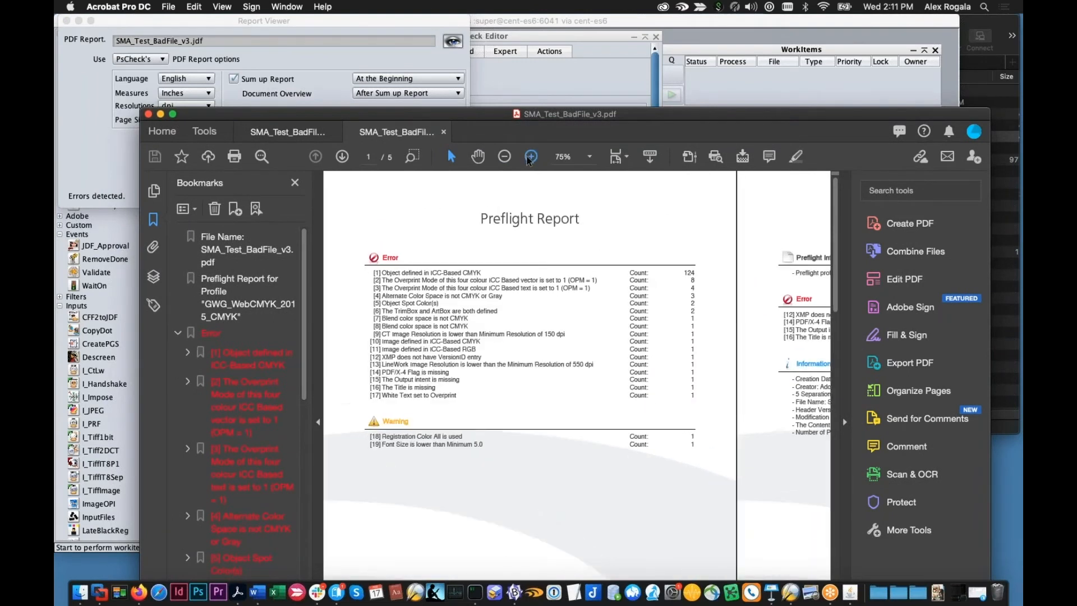
{"action": "scroll", "coordinate": [549, 341], "scroll_direction": "down", "scroll_amount": 1}
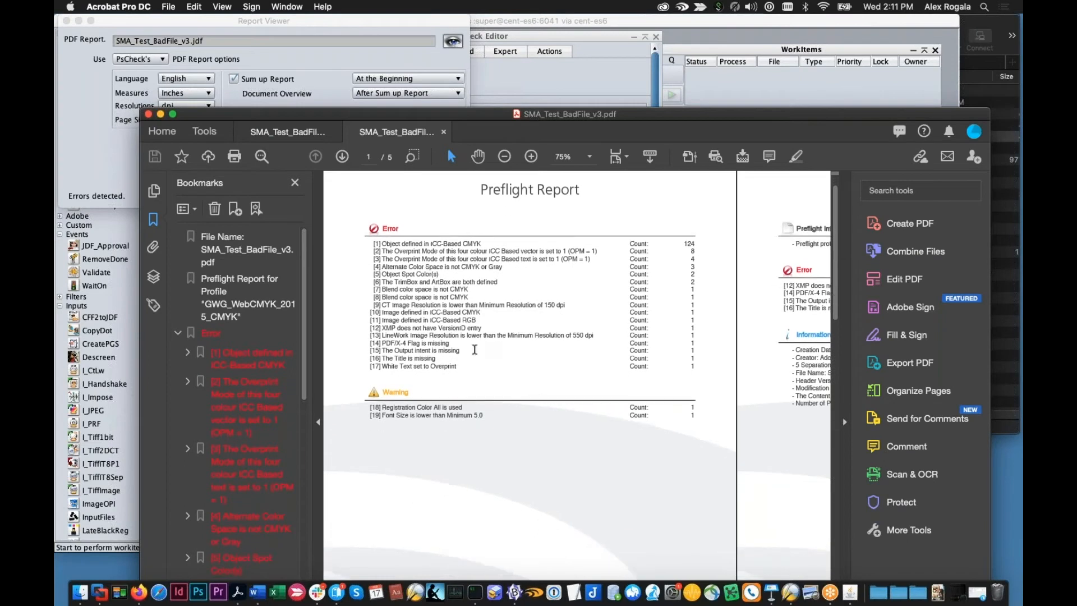
{"action": "scroll", "coordinate": [461, 309], "scroll_direction": "up", "scroll_amount": 1}
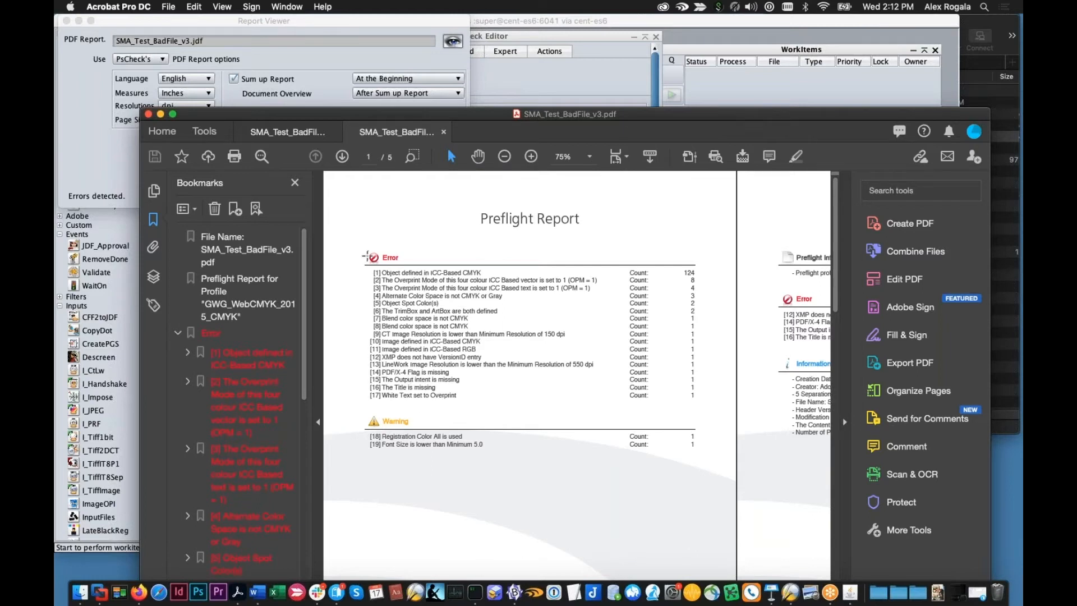
{"action": "left_click_drag", "start_coordinate": [458, 112], "coordinate": [417, 14]}
{"action": "left_click_drag", "start_coordinate": [368, 576], "coordinate": [408, 537]}
- Compare the numbered error markers on the report's annotated artwork page with the numbered list on the summary page
{"action": "scroll", "coordinate": [408, 537], "scroll_direction": "down", "scroll_amount": 10}
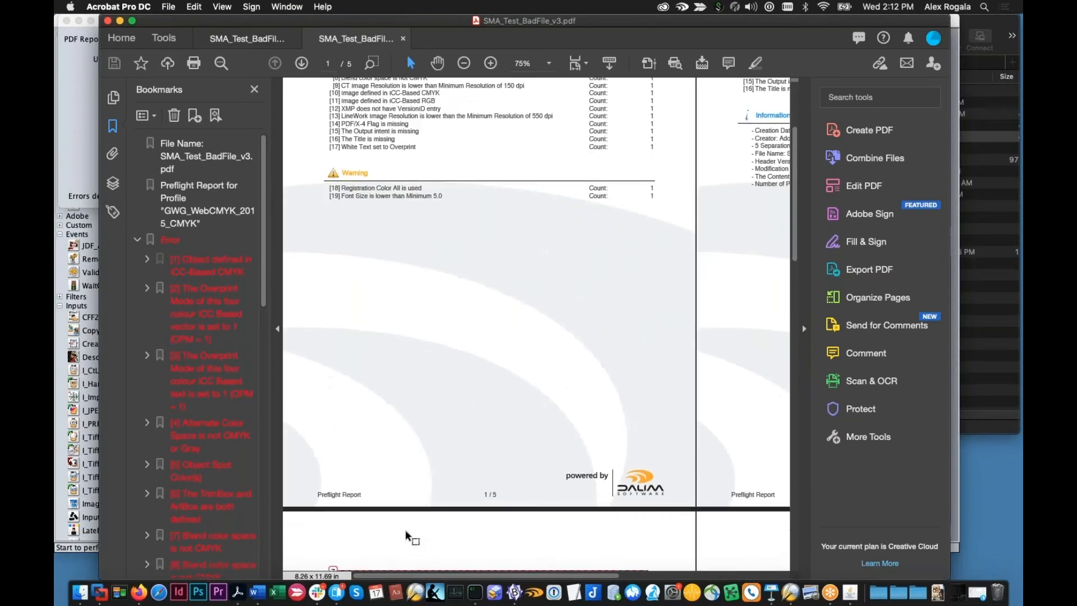
{"action": "scroll", "coordinate": [405, 531], "scroll_direction": "down", "scroll_amount": 8}
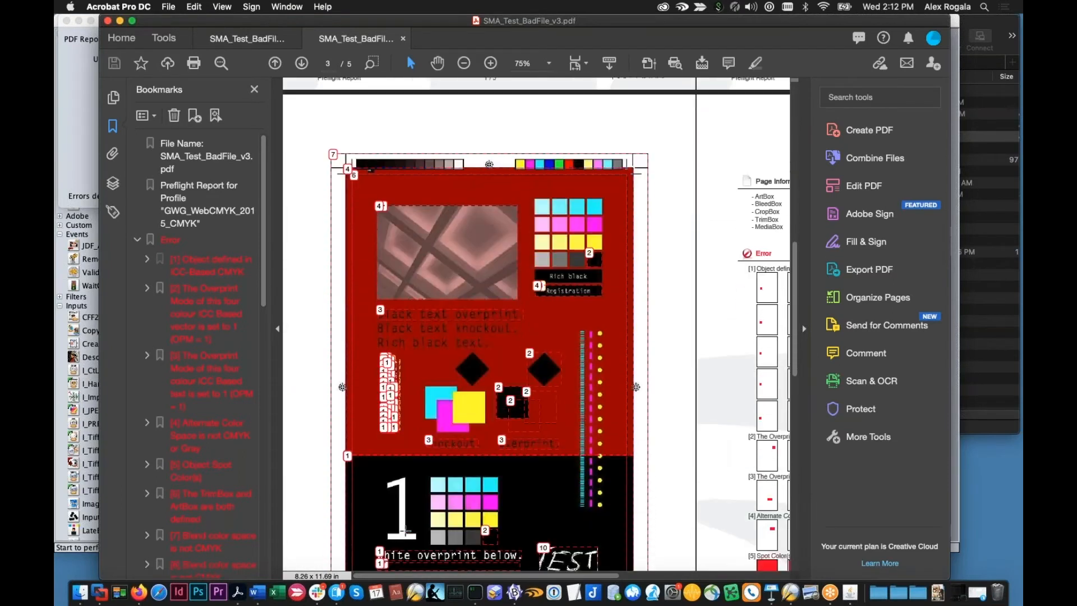
{"action": "scroll", "coordinate": [430, 511], "scroll_direction": "down", "scroll_amount": 1}
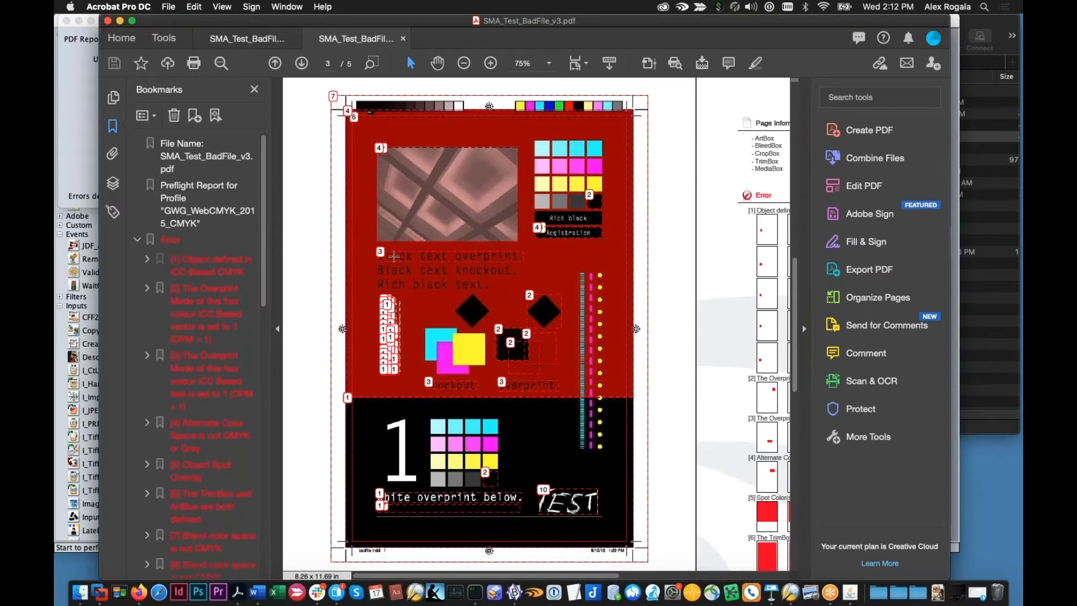
{"action": "scroll", "coordinate": [366, 240], "scroll_direction": "up", "scroll_amount": 12}
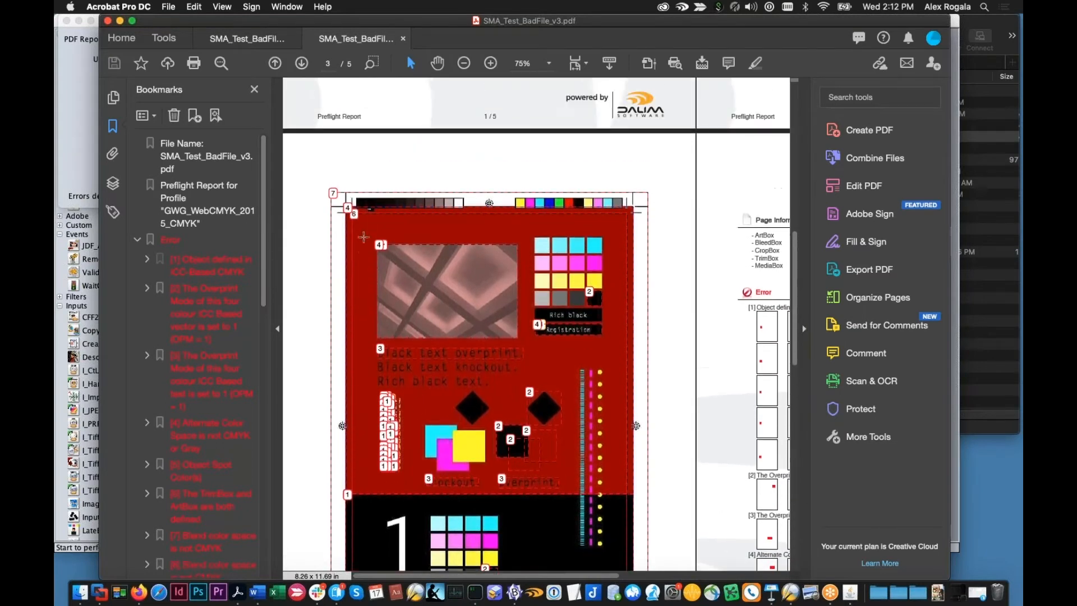
{"action": "scroll", "coordinate": [363, 243], "scroll_direction": "up", "scroll_amount": 10}
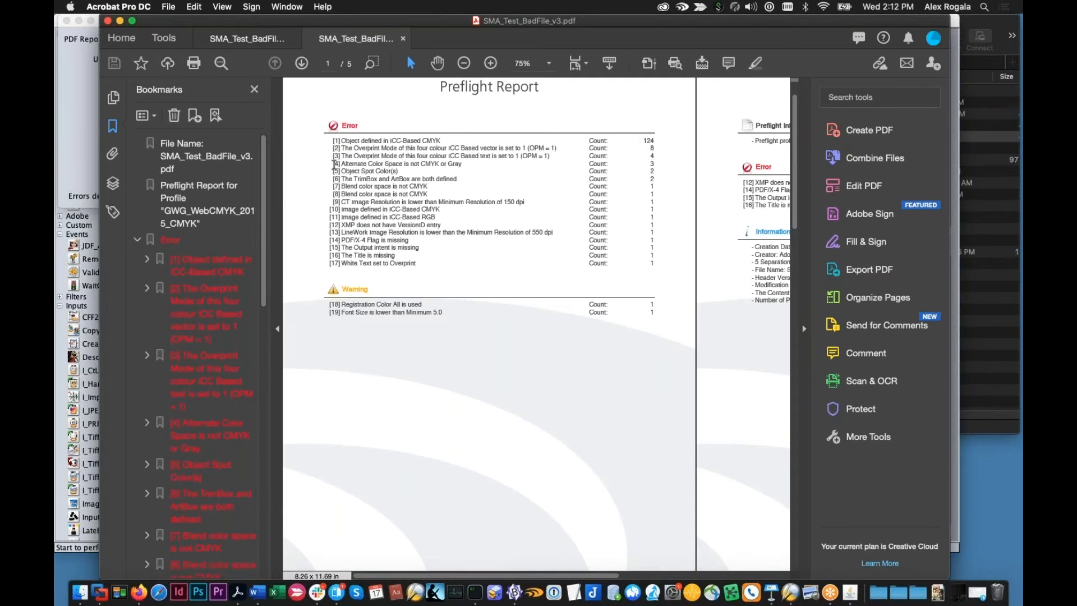
{"action": "scroll", "coordinate": [337, 168], "scroll_direction": "down", "scroll_amount": 17}
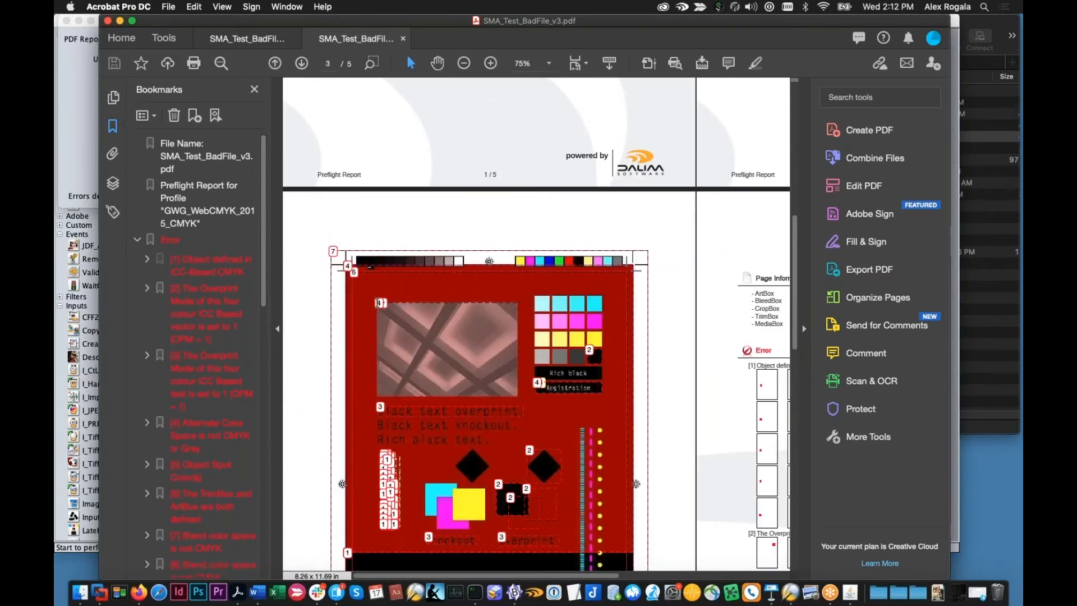
{"action": "scroll", "coordinate": [400, 298], "scroll_direction": "down", "scroll_amount": 6}
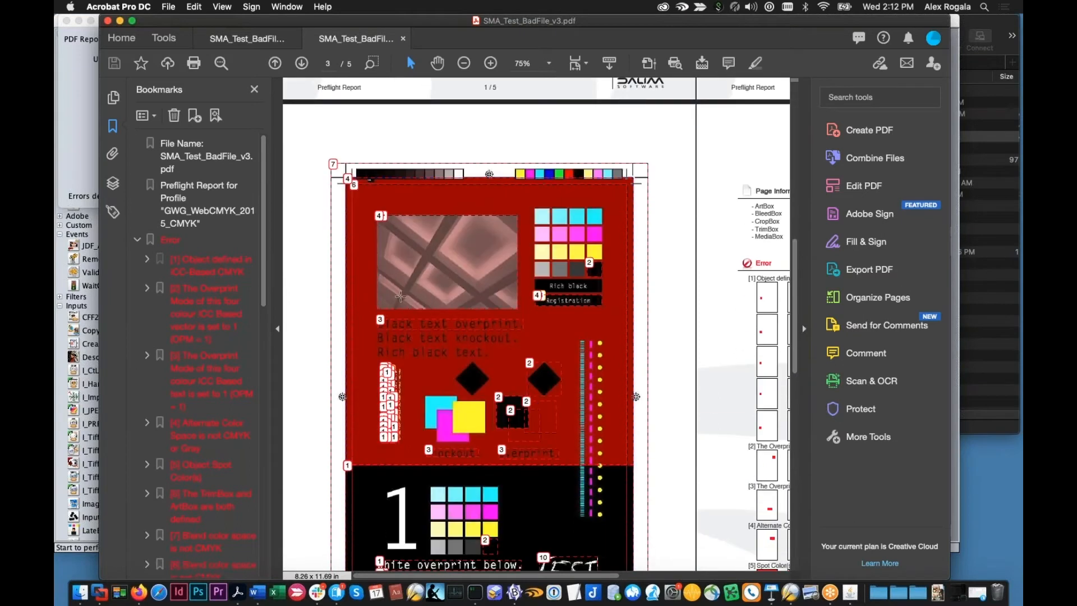
{"action": "scroll", "coordinate": [400, 298], "scroll_direction": "down", "scroll_amount": 1}
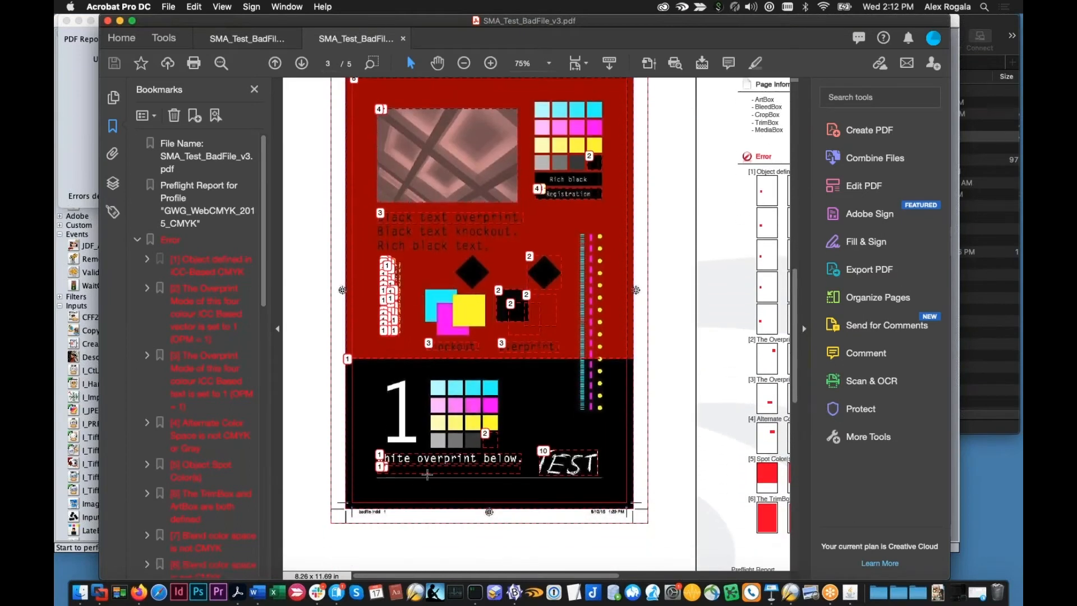
- Examine the page information and the per-error location thumbnails on report pages 4 and 5
{"action": "left_click_drag", "start_coordinate": [404, 579], "coordinate": [573, 571]}
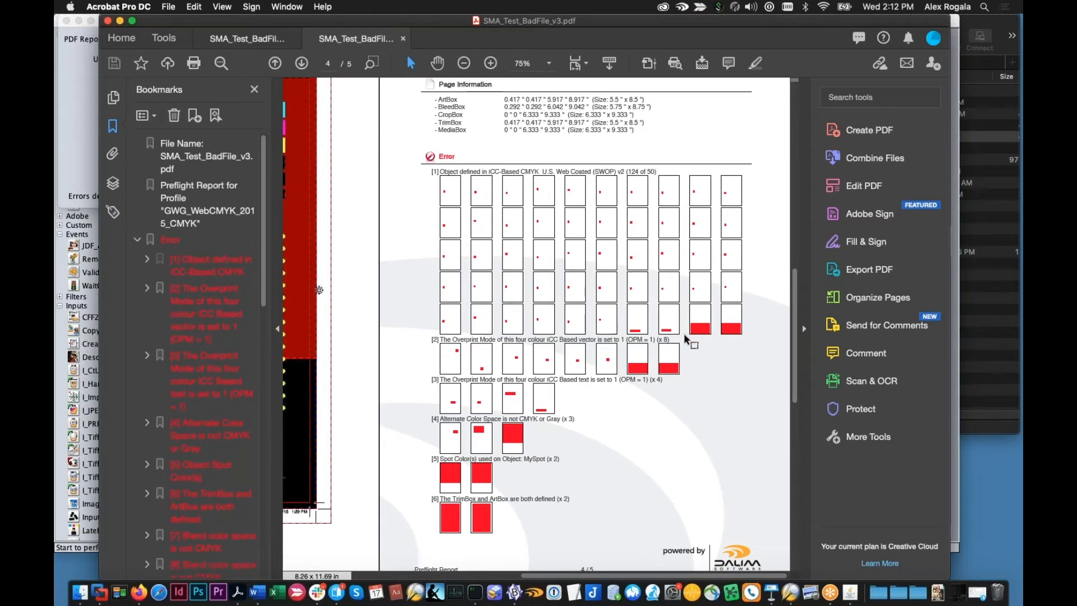
{"action": "left_click_drag", "start_coordinate": [601, 578], "coordinate": [432, 578]}
{"action": "scroll", "coordinate": [420, 508], "scroll_direction": "down", "scroll_amount": 15}
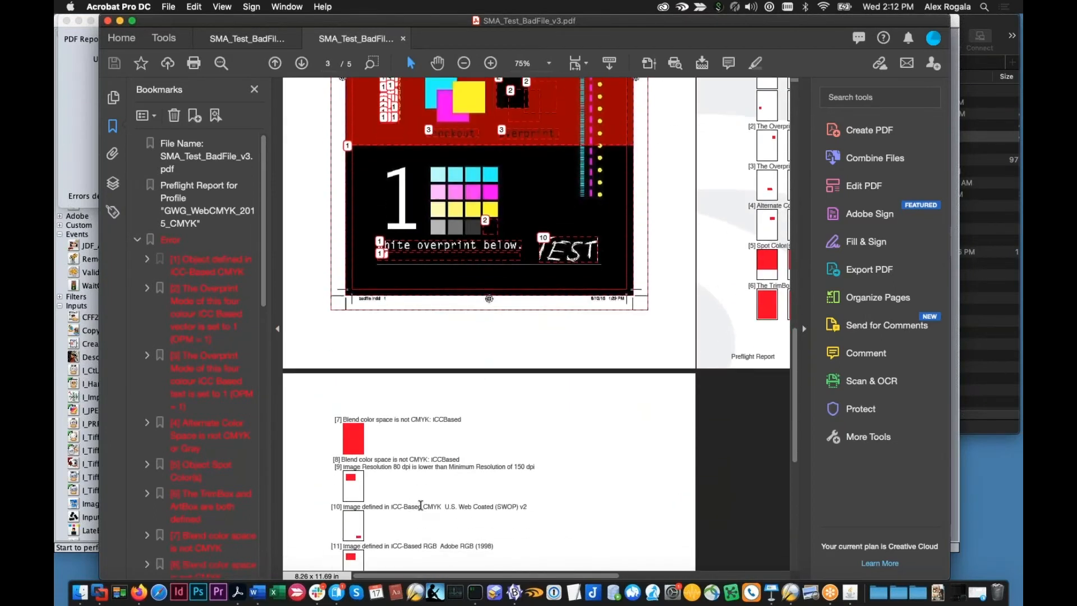
{"action": "scroll", "coordinate": [426, 510], "scroll_direction": "down", "scroll_amount": 2}
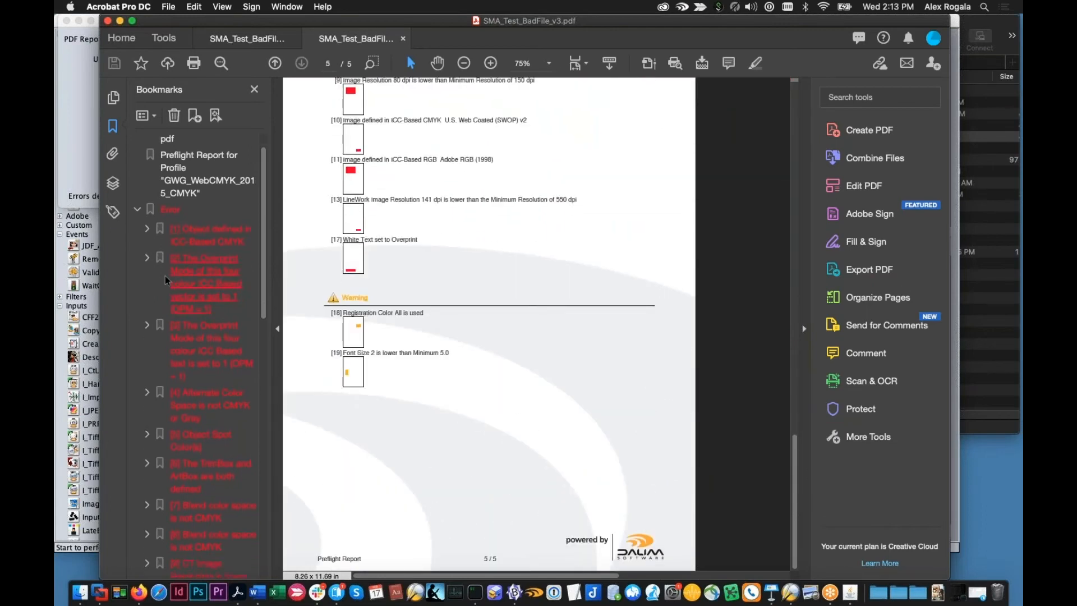
- Browse the report's error, warning and information bookmarks, following entries such as Font Size, Page Boxes Information, PDF/X-4 Flag and text Overprint Mode
{"action": "scroll", "coordinate": [474, 317], "scroll_direction": "up", "scroll_amount": 15}
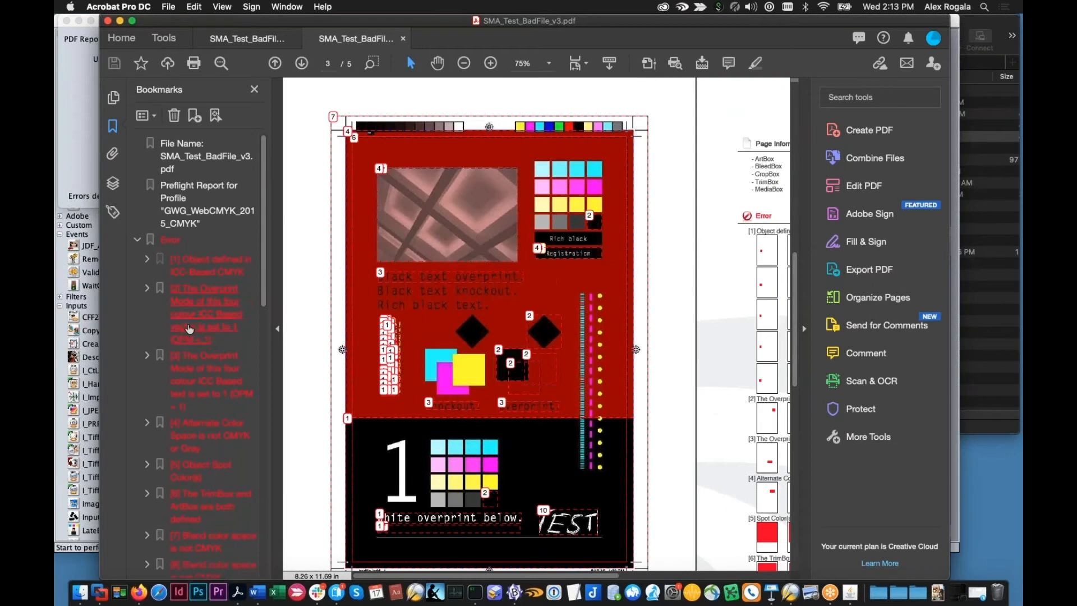
{"action": "scroll", "coordinate": [190, 330], "scroll_direction": "down", "scroll_amount": 10}
{"action": "scroll", "coordinate": [190, 330], "scroll_direction": "up", "scroll_amount": 2}
{"action": "left_click", "coordinate": [190, 333]}
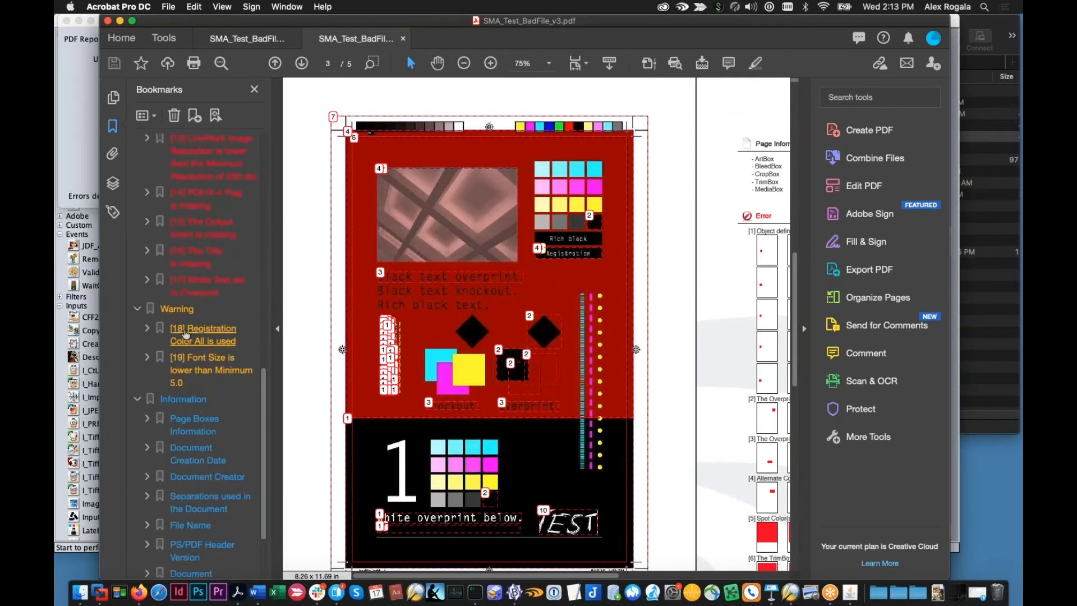
{"action": "left_click", "coordinate": [189, 364]}
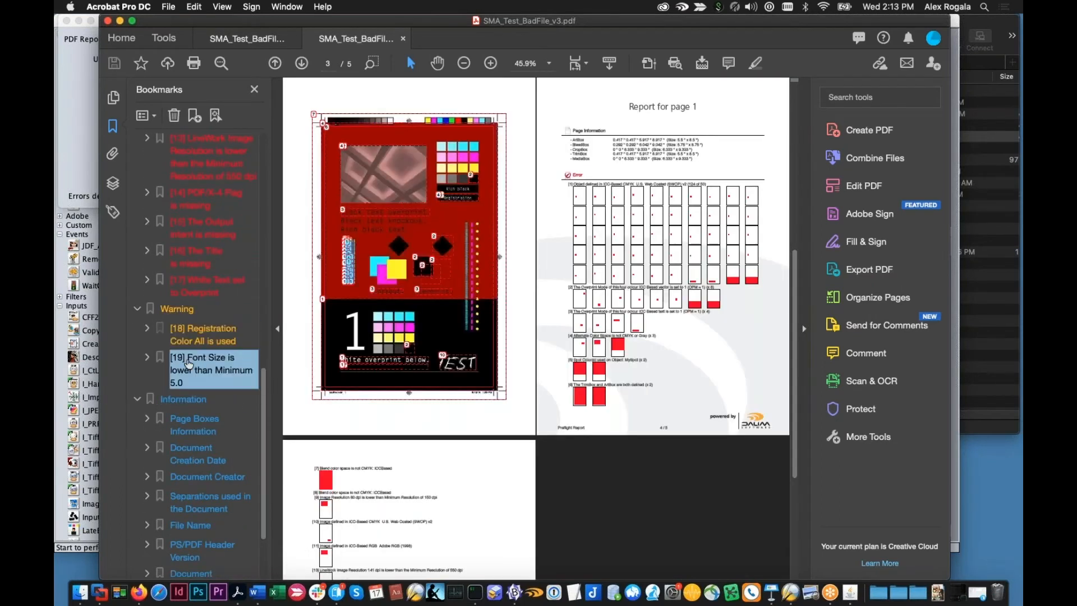
{"action": "left_click", "coordinate": [192, 422]}
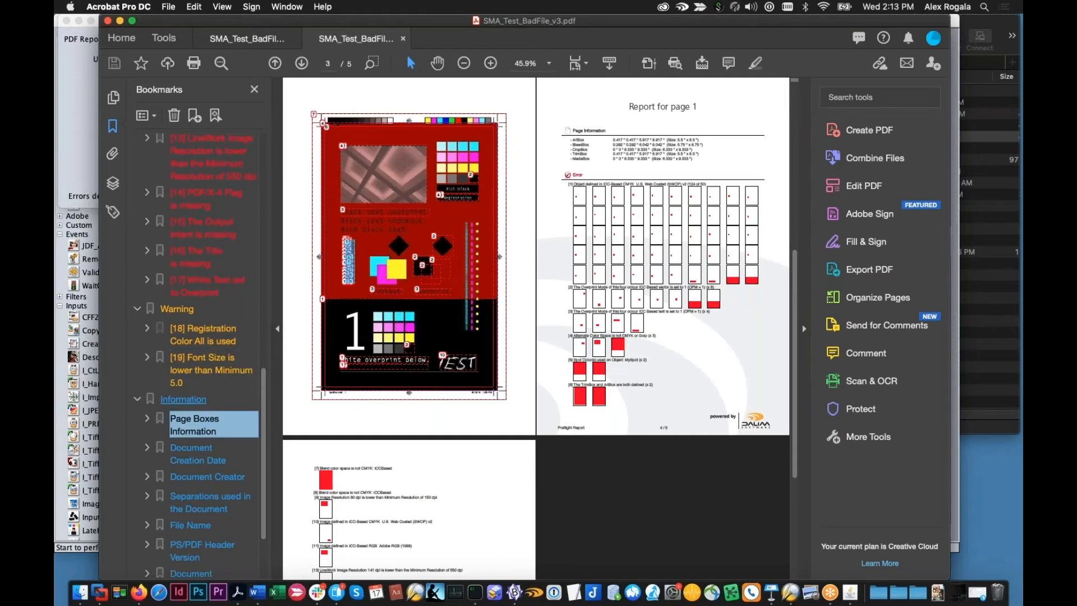
{"action": "left_click", "coordinate": [188, 240]}
{"action": "left_click", "coordinate": [197, 205]}
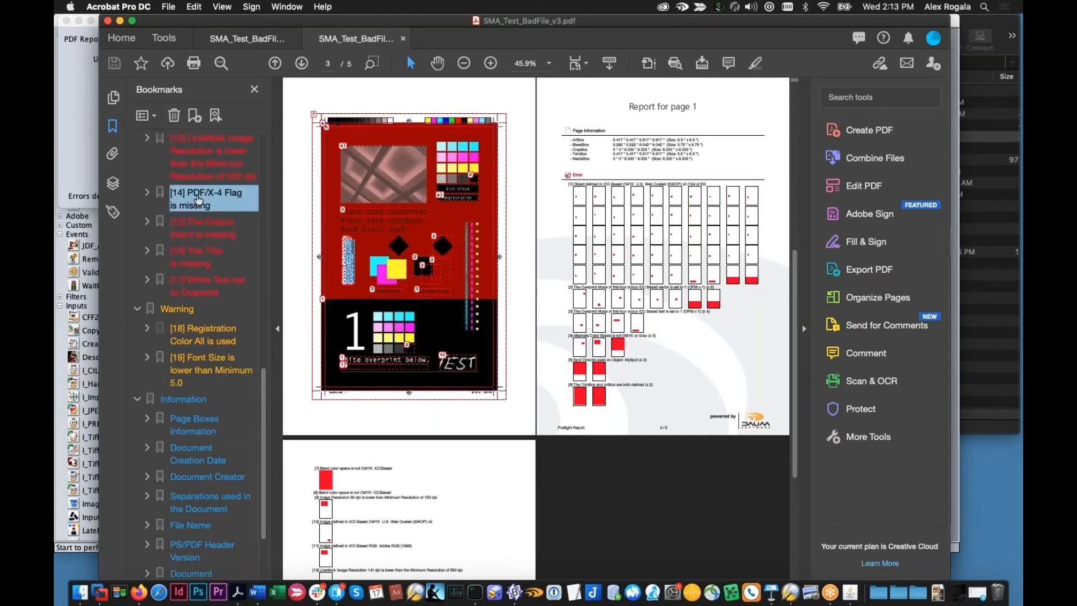
{"action": "scroll", "coordinate": [205, 211], "scroll_direction": "up", "scroll_amount": 5}
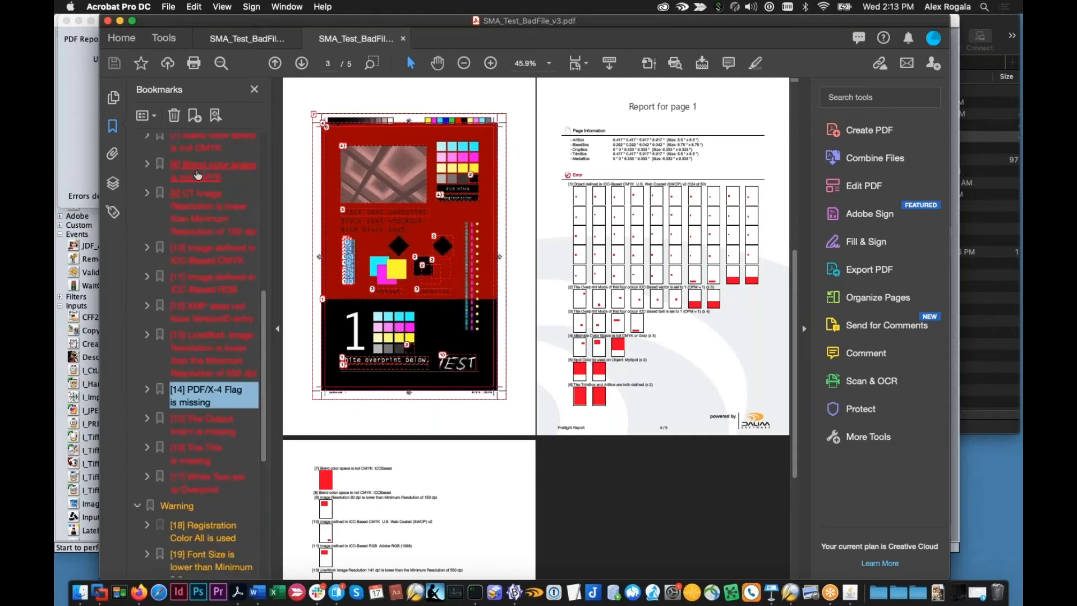
{"action": "left_click", "coordinate": [197, 173]}
{"action": "scroll", "coordinate": [188, 194], "scroll_direction": "up", "scroll_amount": 5}
{"action": "left_click", "coordinate": [195, 181]}
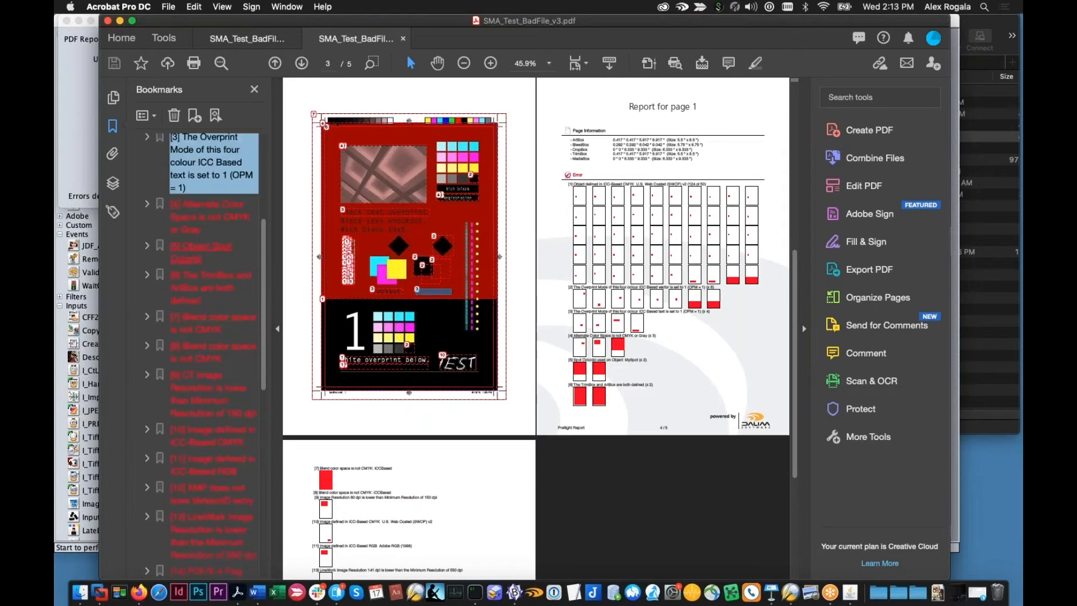
{"action": "scroll", "coordinate": [363, 271], "scroll_direction": "up", "scroll_amount": 3}
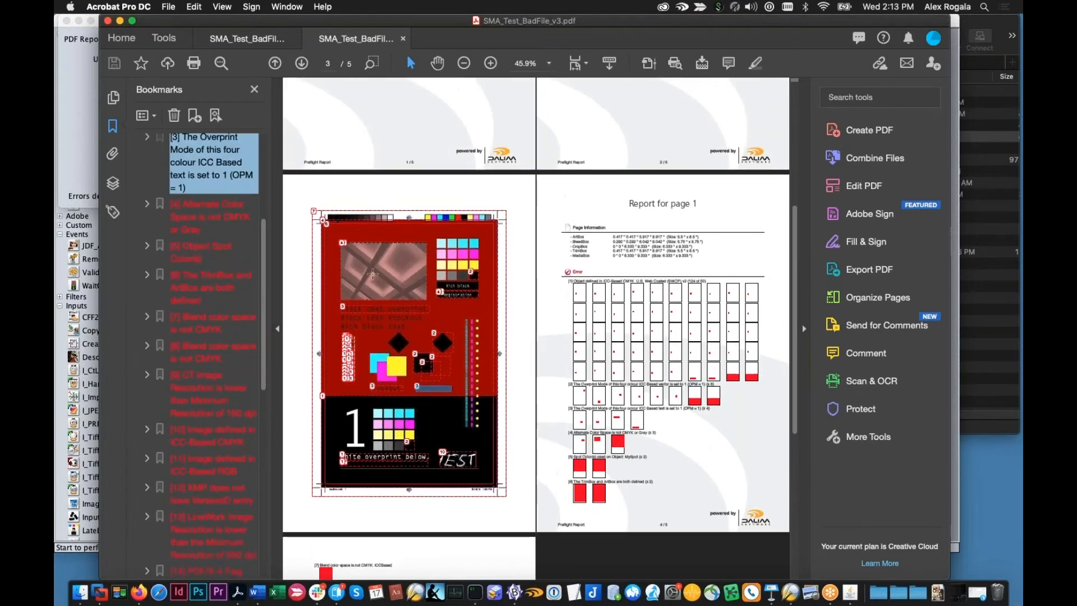
- Switch back to TWIST Editor and display the PDF report options in the PsCheck preflight settings
{"action": "left_click_drag", "start_coordinate": [444, 23], "coordinate": [459, 322]}
{"action": "left_click", "coordinate": [530, 119]}
{"action": "left_click", "coordinate": [281, 89]}
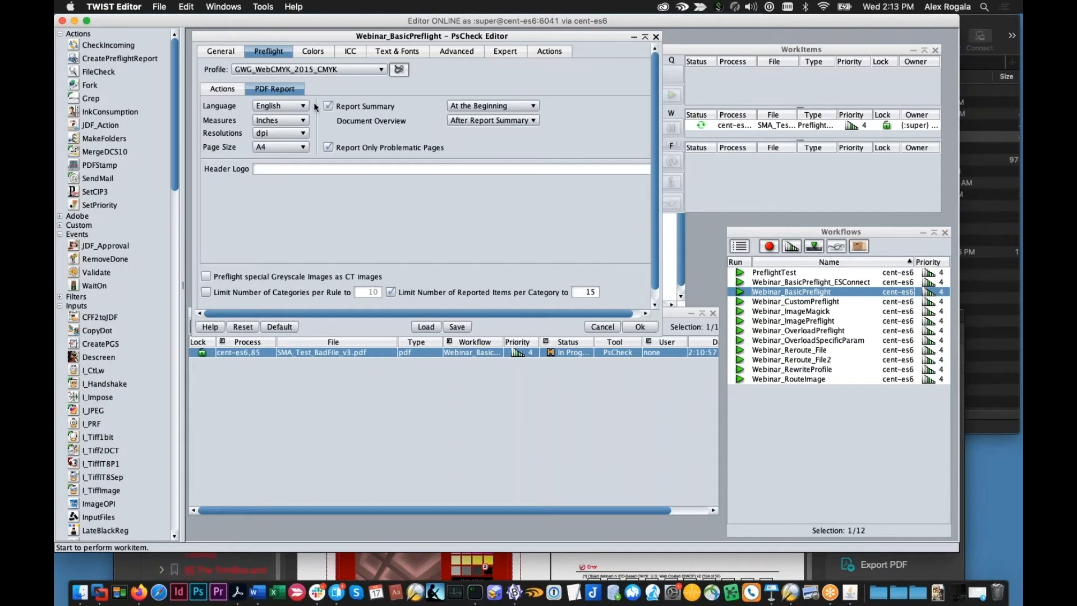
- Review the PDF report options for summary, document overview and page size, check the preflight actions, and close the PsCheck settings without changes
{"action": "left_click", "coordinate": [478, 105]}
{"action": "left_click", "coordinate": [479, 105]}
{"action": "left_click", "coordinate": [481, 121]}
{"action": "left_click", "coordinate": [516, 126]}
{"action": "left_click", "coordinate": [290, 146]}
{"action": "left_click", "coordinate": [385, 203]}
{"action": "left_click", "coordinate": [299, 124]}
{"action": "left_click", "coordinate": [390, 213]}
{"action": "left_click", "coordinate": [226, 90]}
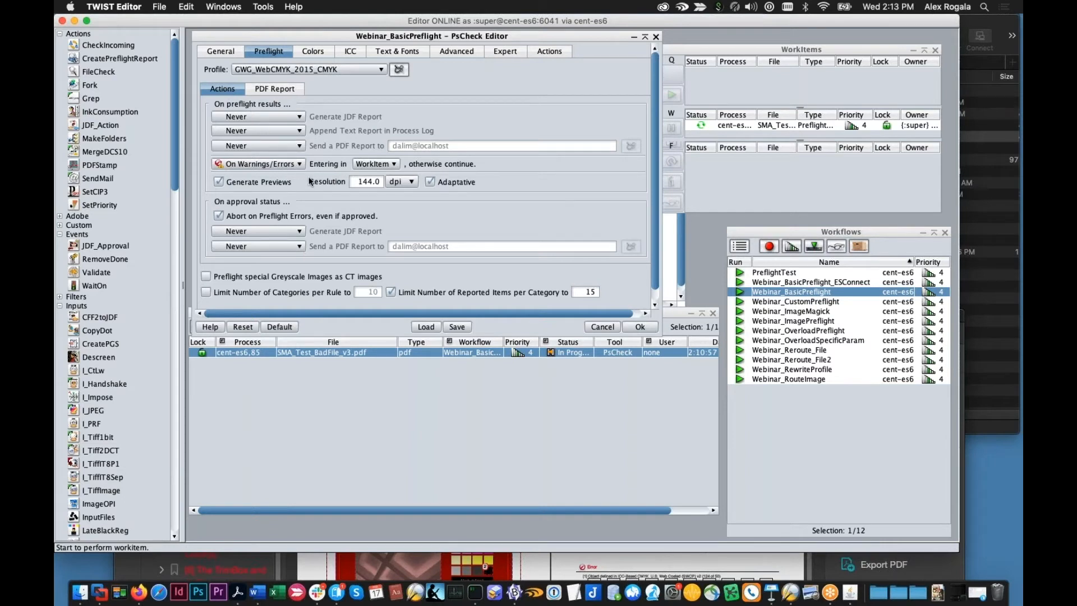
{"action": "left_click", "coordinate": [595, 330]}
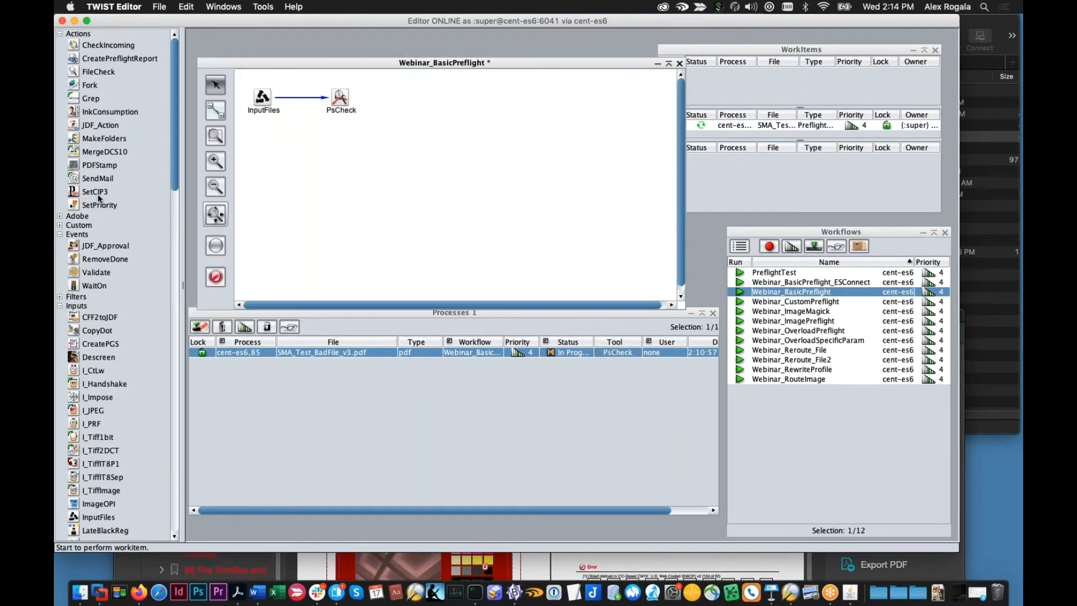
- Add a CreatePreflightReport tool below PsCheck and an empty Node to the right of PsCheck in the workflow
{"action": "left_click_drag", "start_coordinate": [98, 59], "coordinate": [452, 160]}
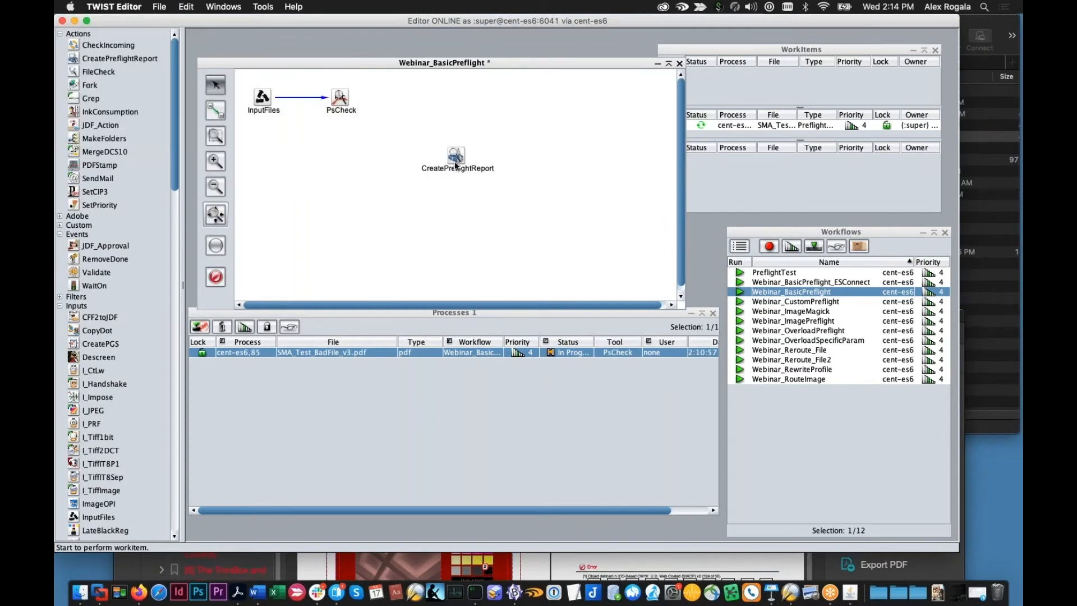
{"action": "left_click_drag", "start_coordinate": [392, 174], "coordinate": [309, 169]}
{"action": "left_click_drag", "start_coordinate": [210, 251], "coordinate": [433, 101]}
- Link PsCheck to the Node and line the Node up horizontally with PsCheck
{"action": "right_click", "coordinate": [404, 127]}
{"action": "left_click", "coordinate": [414, 149]}
{"action": "left_click", "coordinate": [211, 111]}
{"action": "left_click", "coordinate": [336, 99]}
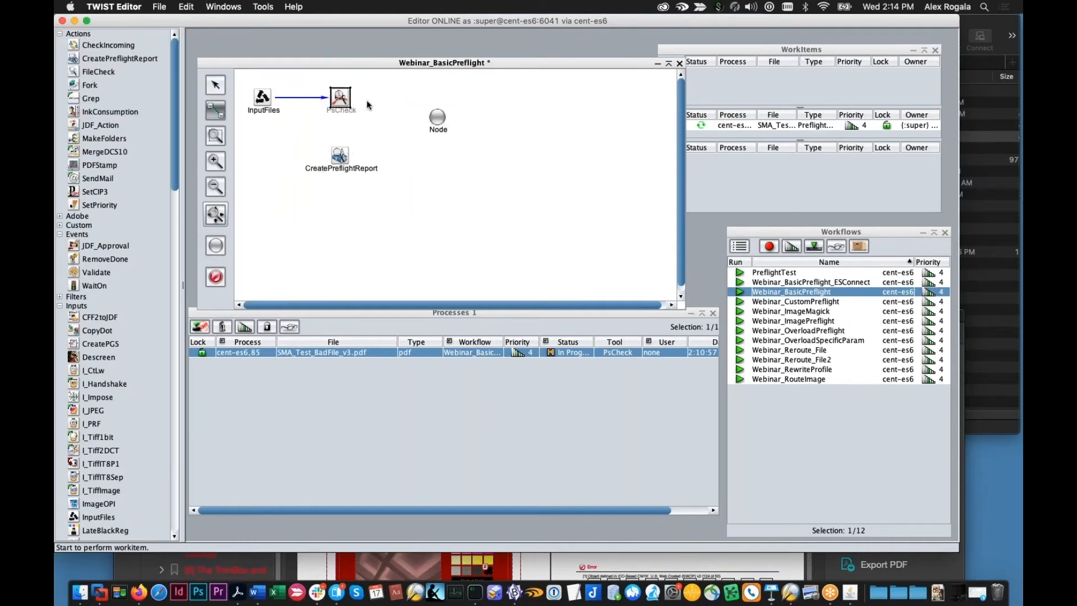
{"action": "left_click", "coordinate": [428, 119]}
{"action": "left_click_drag", "start_coordinate": [427, 120], "coordinate": [428, 100]}
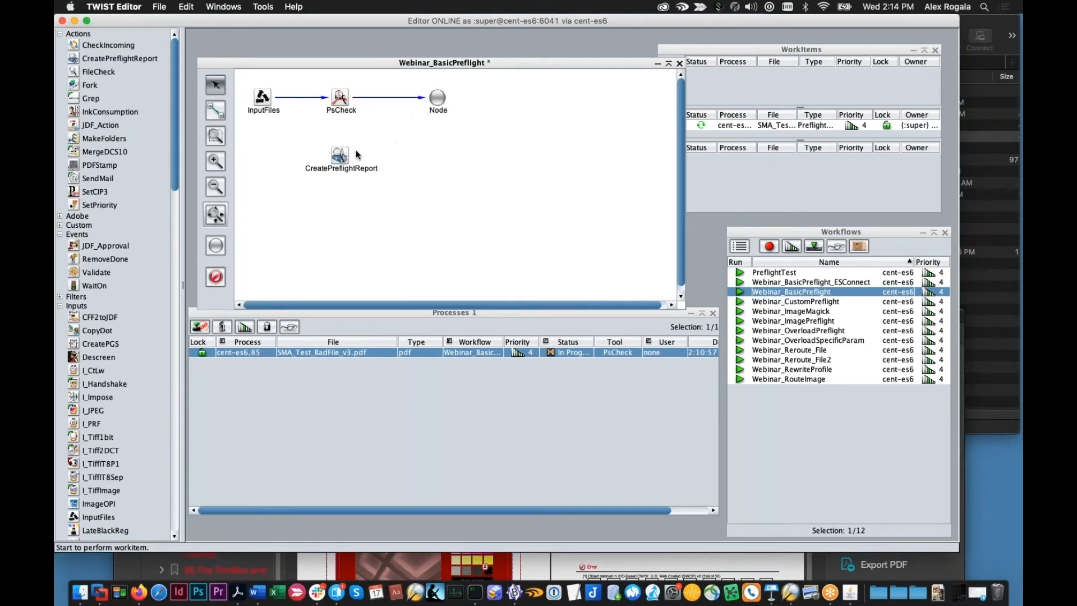
- Link PsCheck to CreatePreflightReport and make that link apply only if the type is DJDF (.dJDF)
{"action": "left_click", "coordinate": [340, 157]}
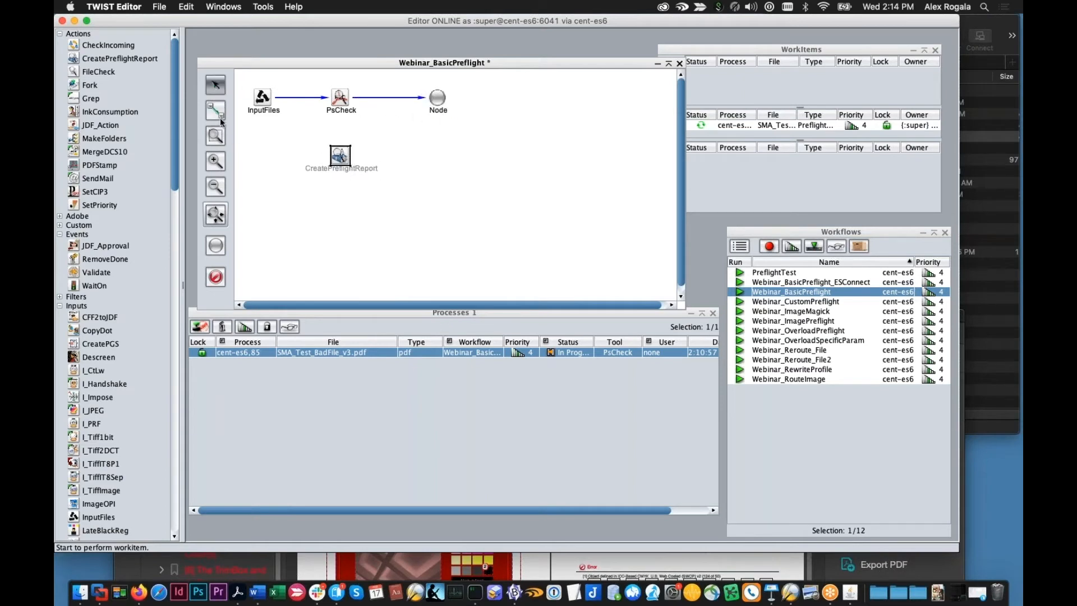
{"action": "left_click", "coordinate": [221, 119]}
{"action": "left_click", "coordinate": [340, 98]}
{"action": "left_click", "coordinate": [340, 156]}
{"action": "double_click", "coordinate": [340, 127]}
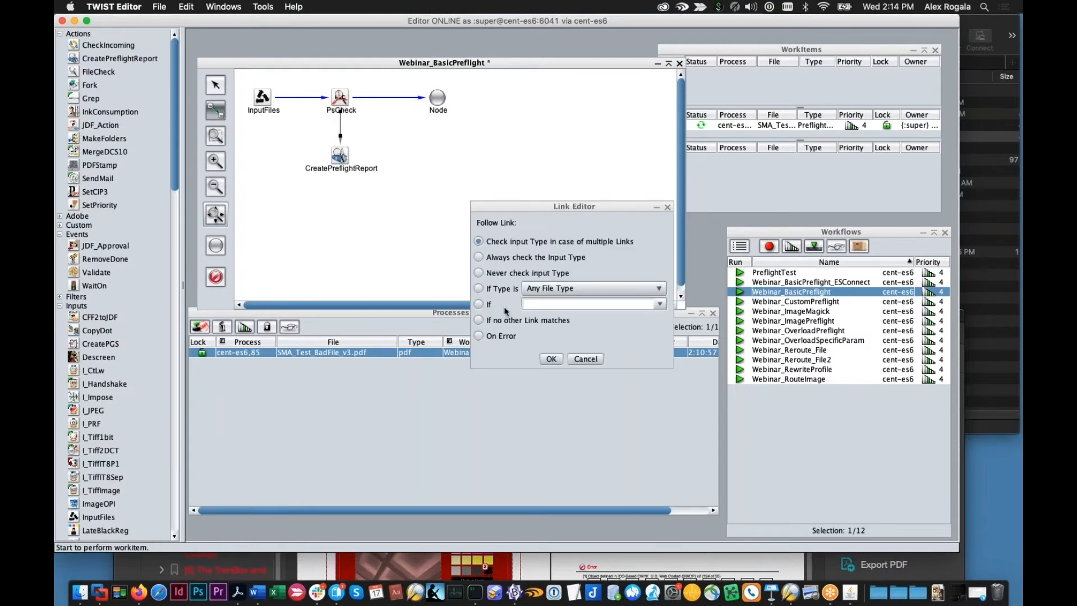
{"action": "left_click", "coordinate": [513, 290]}
{"action": "left_click", "coordinate": [535, 289]}
{"action": "scroll", "coordinate": [555, 368], "scroll_direction": "down", "scroll_amount": 4}
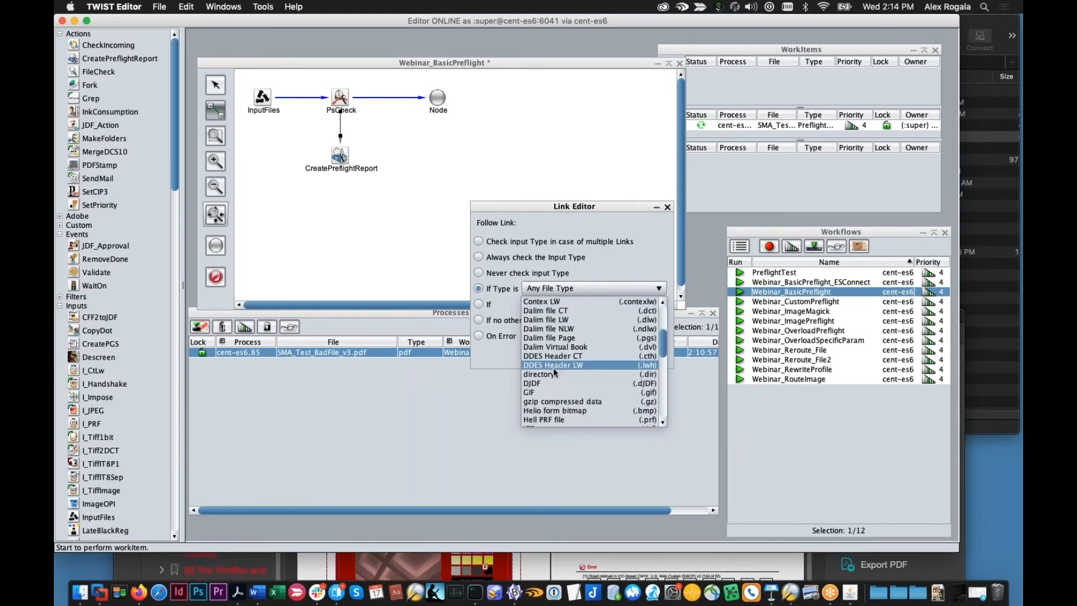
{"action": "left_click", "coordinate": [553, 382]}
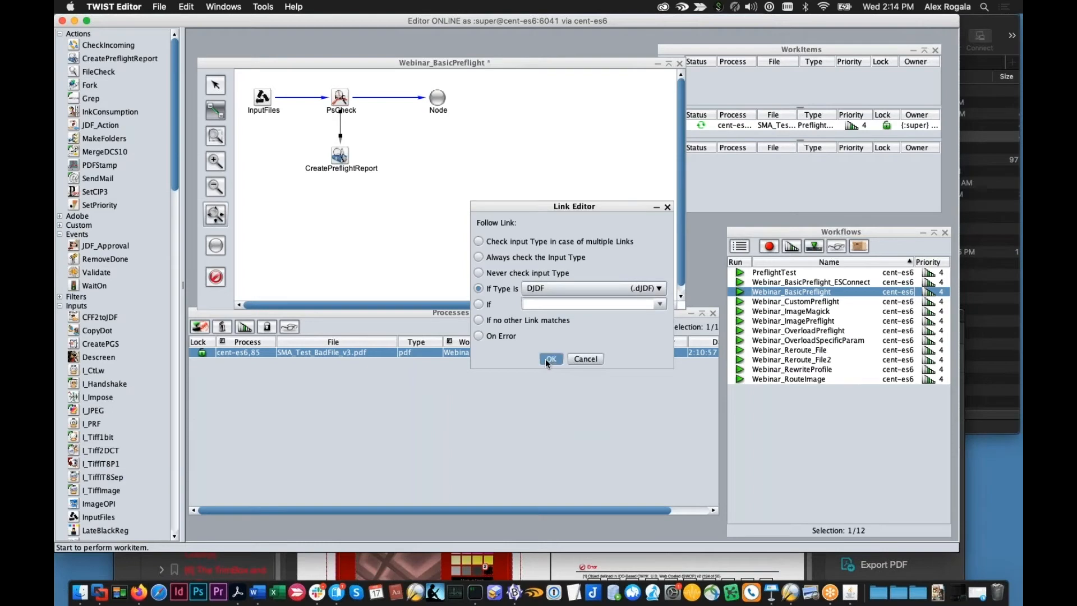
{"action": "left_click", "coordinate": [550, 360]}
- Set PsCheck's preflight actions to generate a JDF report On Warnings/Errors
{"action": "double_click", "coordinate": [340, 98]}
{"action": "left_click", "coordinate": [271, 91]}
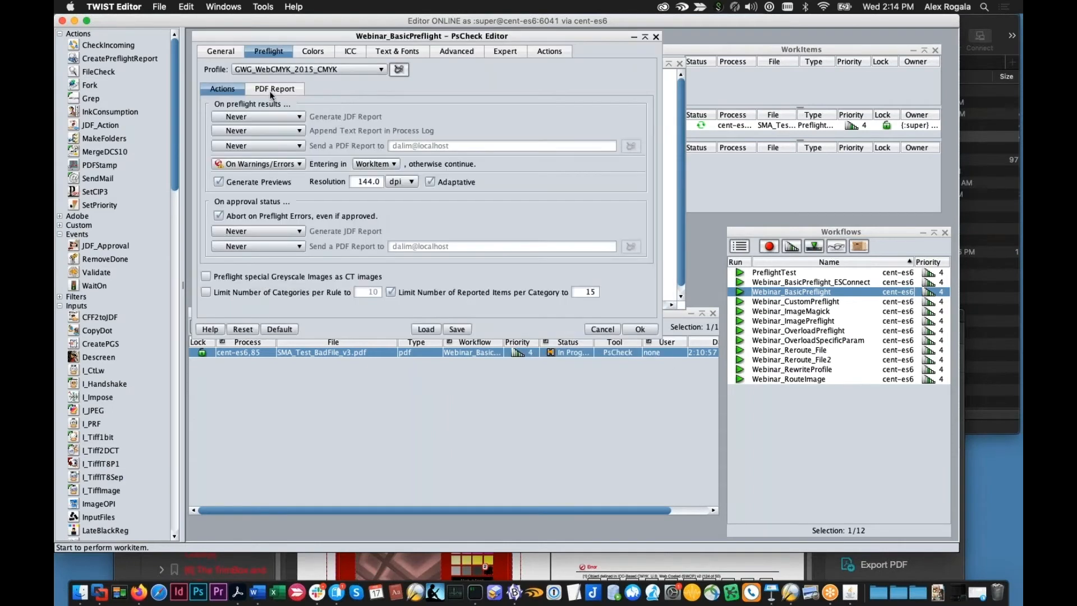
{"action": "left_click", "coordinate": [228, 91]}
{"action": "left_click", "coordinate": [273, 118]}
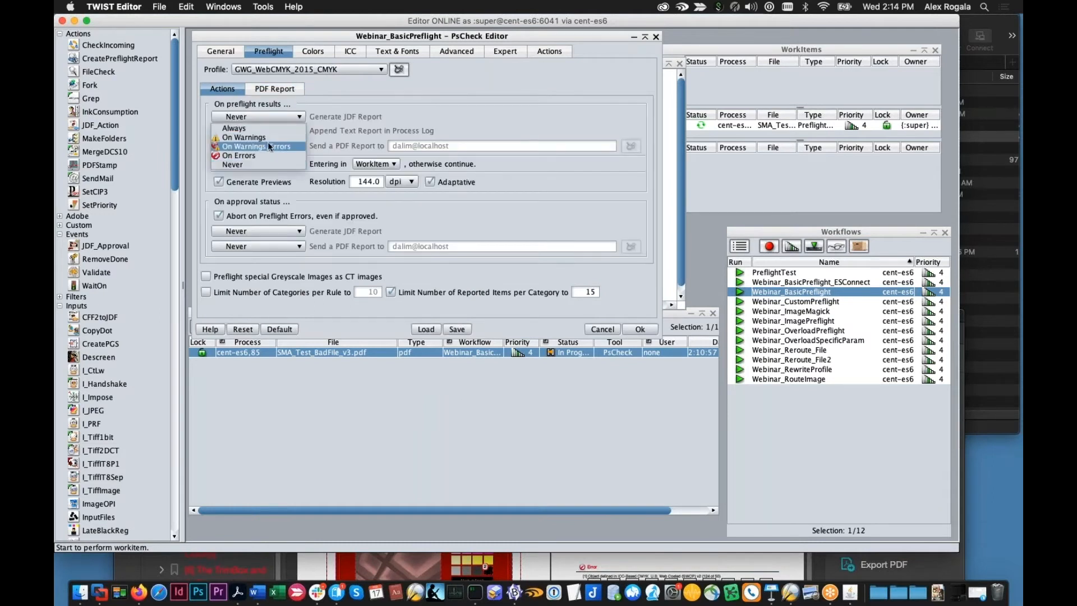
{"action": "left_click", "coordinate": [267, 146]}
{"action": "left_click", "coordinate": [271, 119]}
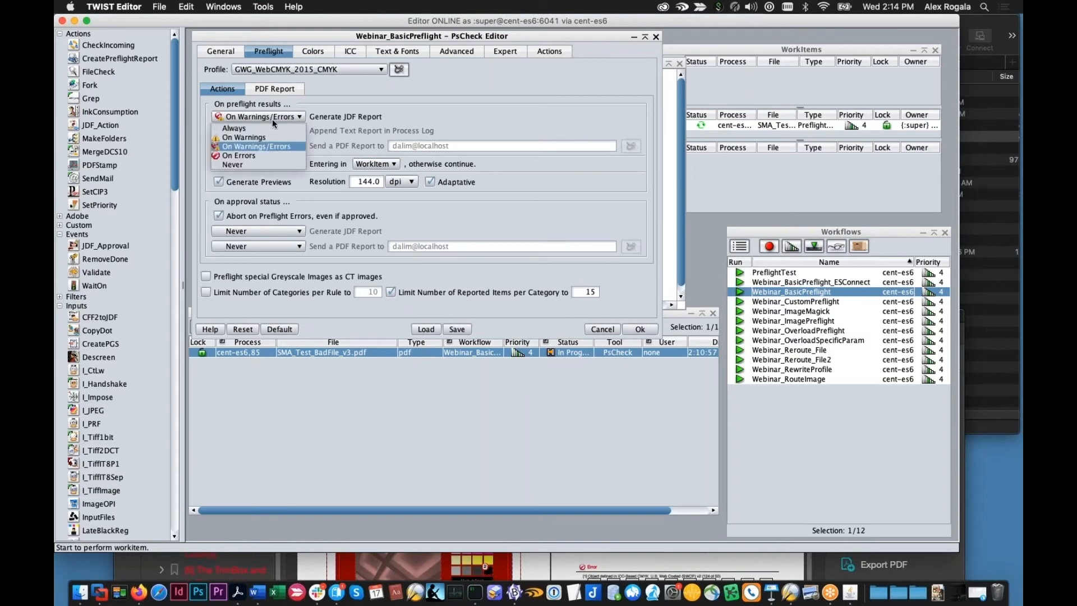
{"action": "left_click", "coordinate": [245, 148]}
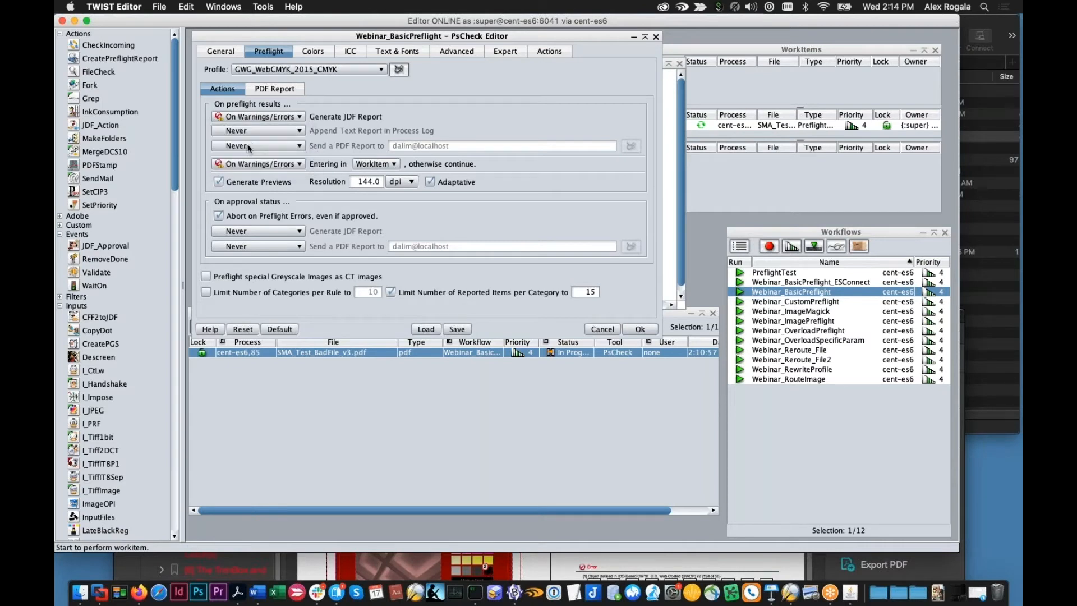
- Set PsCheck to append the text report in the process log On Warnings/Errors and Never enter in WorkItem, and accept the settings
{"action": "left_click", "coordinate": [296, 133]}
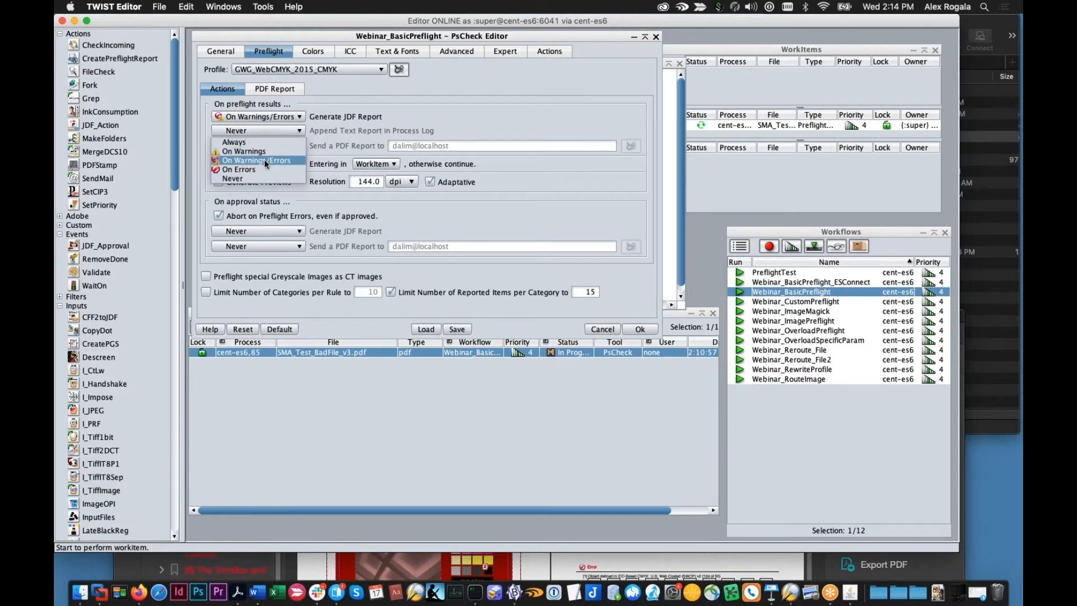
{"action": "left_click", "coordinate": [268, 162]}
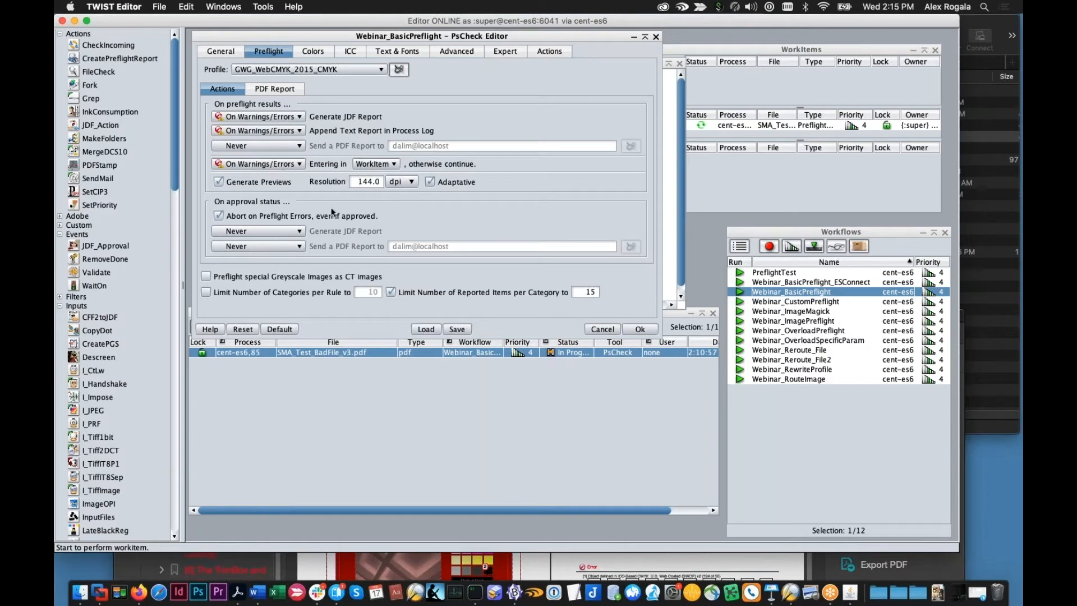
{"action": "left_click", "coordinate": [277, 164]}
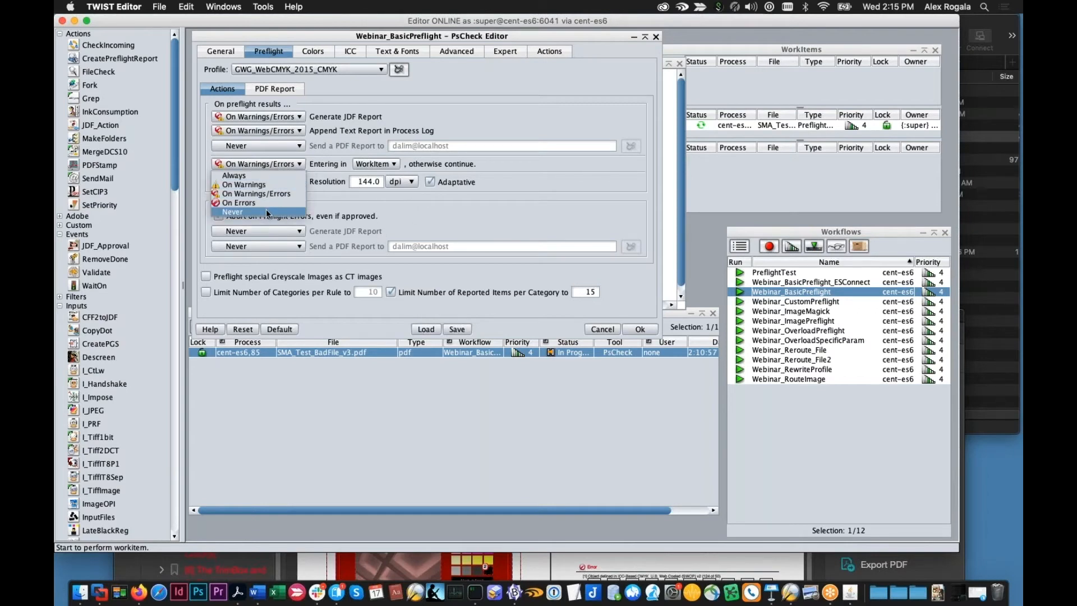
{"action": "left_click", "coordinate": [269, 211]}
{"action": "left_click", "coordinate": [647, 331]}
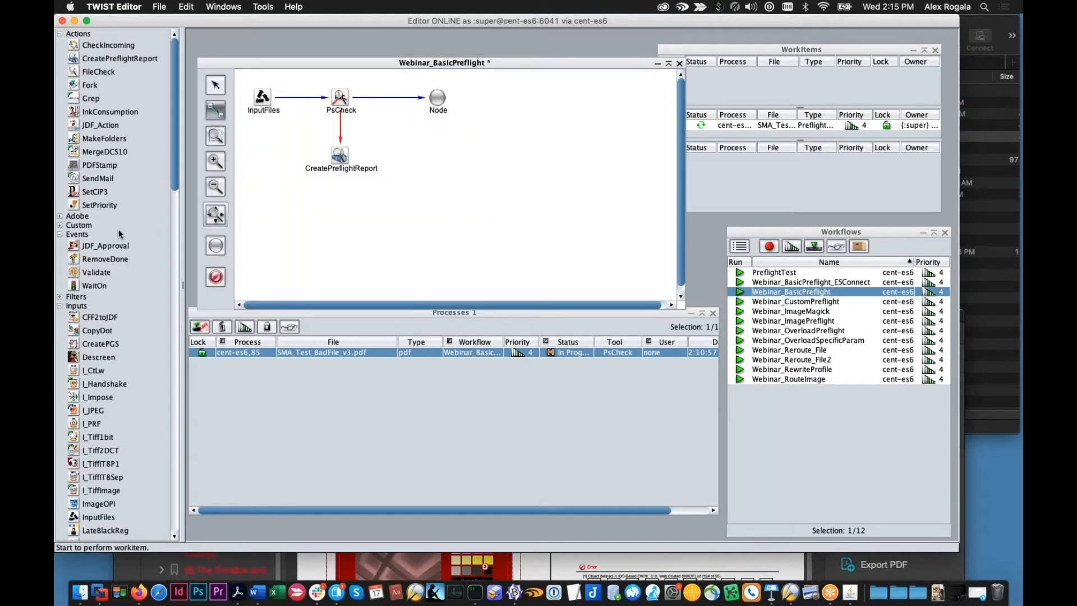
- Add a Transmit tool below CreatePreflightReport, link CreatePreflightReport to it, and open the Transmit settings
{"action": "scroll", "coordinate": [115, 347], "scroll_direction": "down", "scroll_amount": 10}
{"action": "left_click_drag", "start_coordinate": [91, 432], "coordinate": [340, 212]}
{"action": "right_click", "coordinate": [359, 194]}
{"action": "left_click", "coordinate": [369, 215]}
{"action": "left_click", "coordinate": [344, 160]}
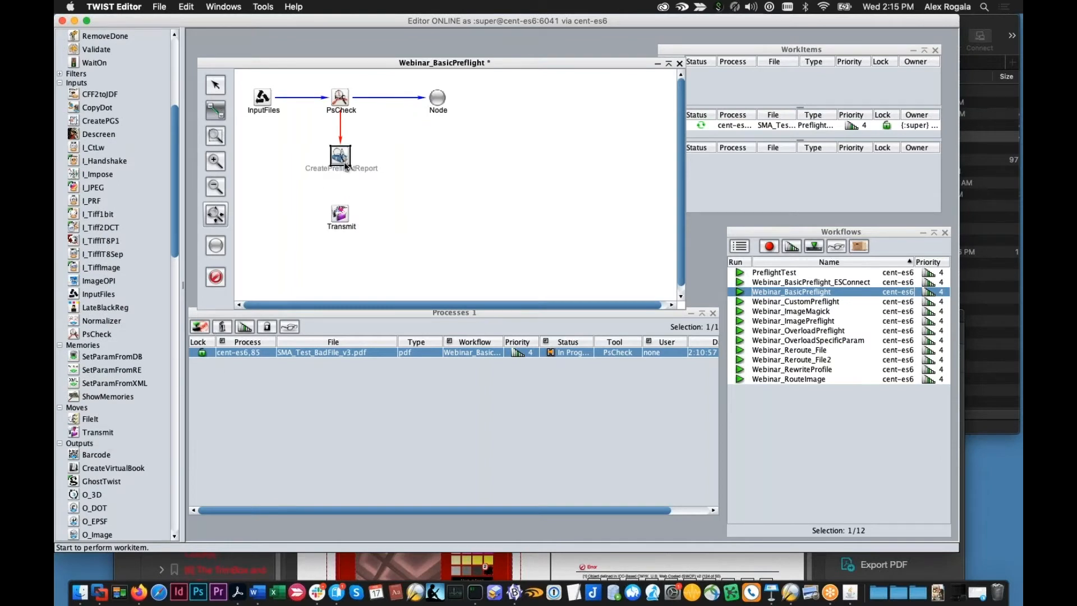
{"action": "double_click", "coordinate": [340, 213]}
- Set Transmit's destination path to /symlnks/io/jobs/webinar/preflight_reports and save the workflow
{"action": "left_click_drag", "start_coordinate": [605, 194], "coordinate": [528, 195]}
{"action": "type", "text": "webin"}
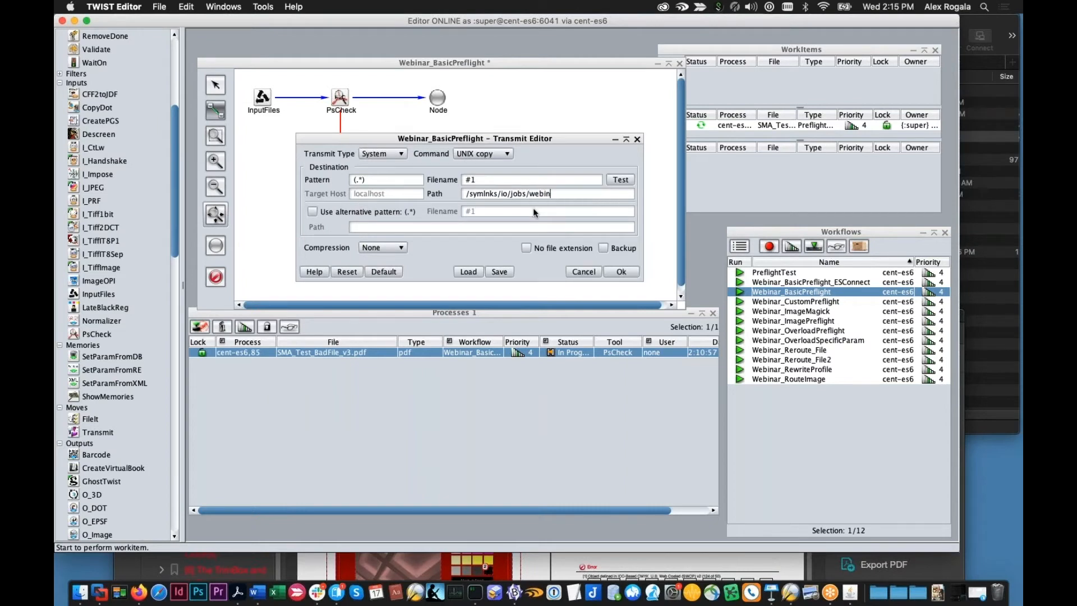
{"action": "type", "text": "ar/preflight_reports"}
{"action": "left_click", "coordinate": [621, 273]}
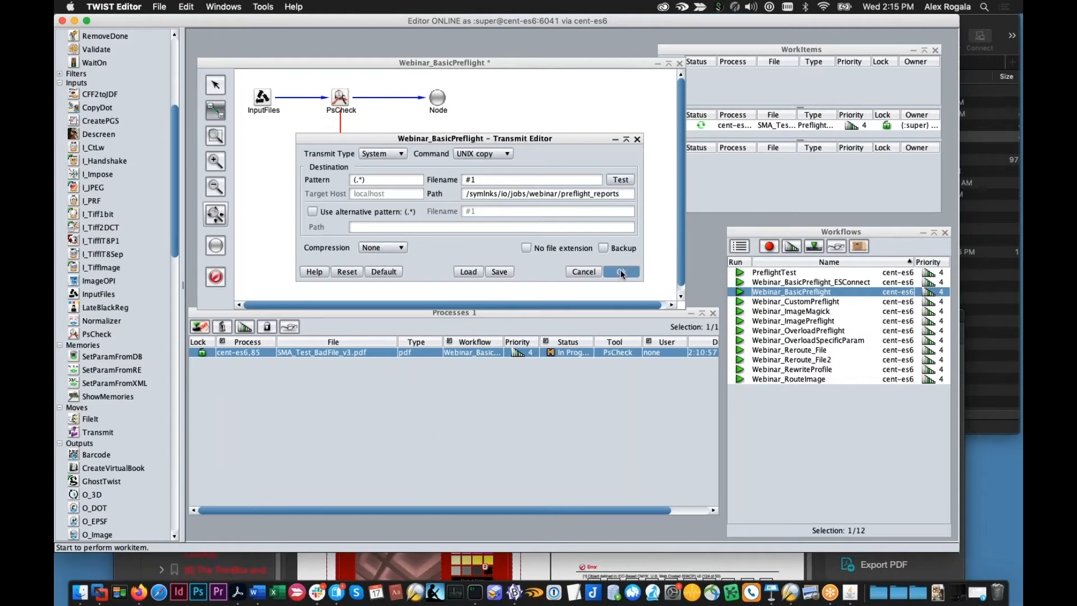
{"action": "key", "text": "super+s"}
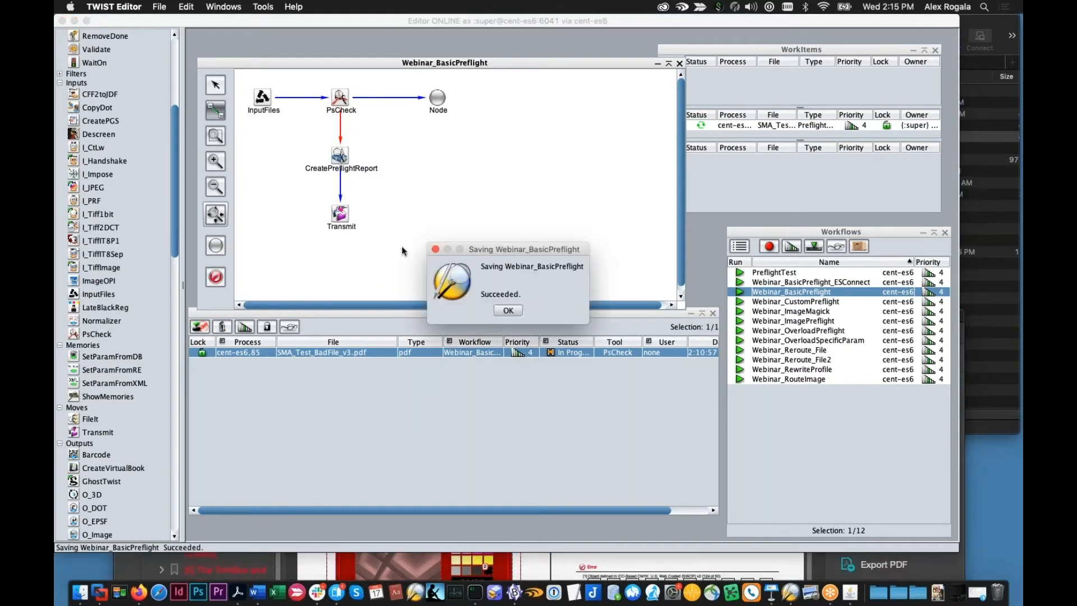
{"action": "left_click", "coordinate": [508, 310]}
- Set the link from PsCheck to the Node to "If no other Link matches" and save the workflow
{"action": "double_click", "coordinate": [405, 99]}
{"action": "left_click", "coordinate": [492, 320]}
{"action": "left_click", "coordinate": [554, 360]}
{"action": "key", "text": "super+s"}
- Submit SMA_Test_BadFile_v3.pdf from the Finder to the Webinar_BasicPreflight workflow, view the webinar folder, and return to TWIST Editor
{"action": "left_click", "coordinate": [87, 603]}
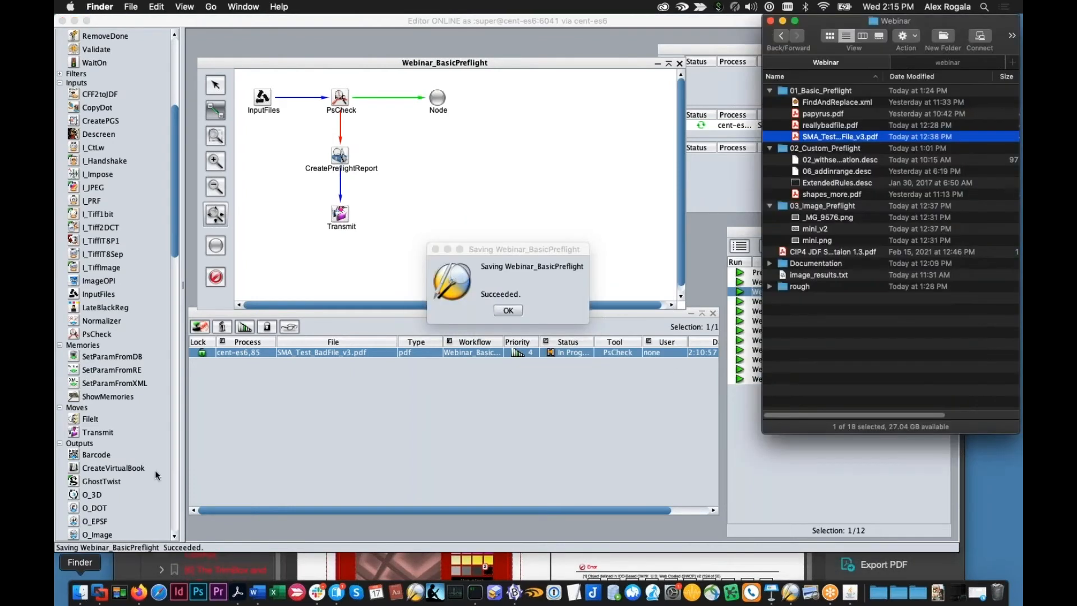
{"action": "left_click_drag", "start_coordinate": [817, 138], "coordinate": [508, 149]}
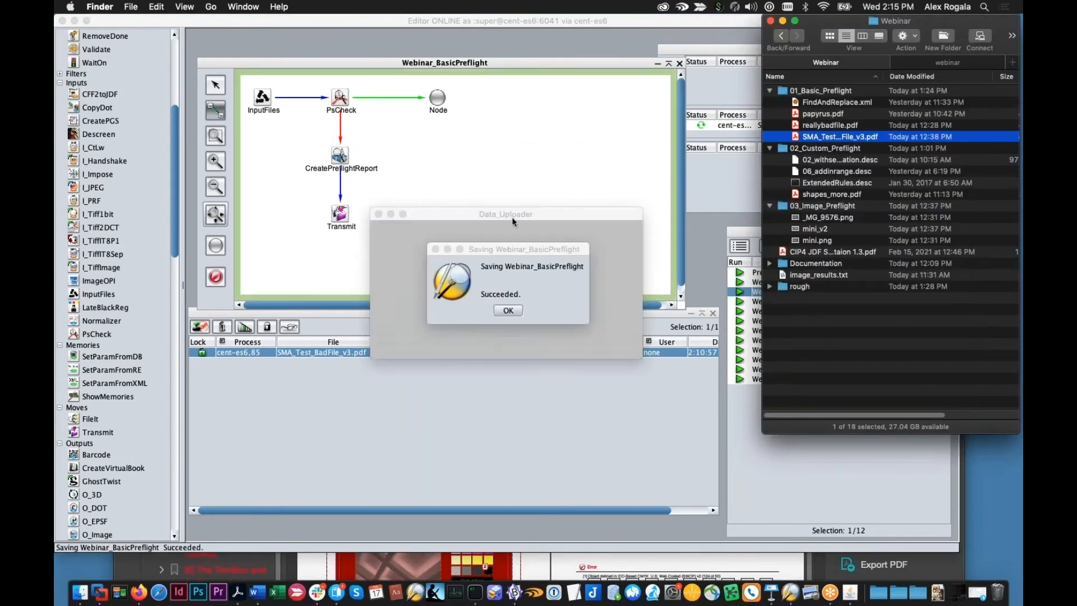
{"action": "left_click", "coordinate": [934, 64]}
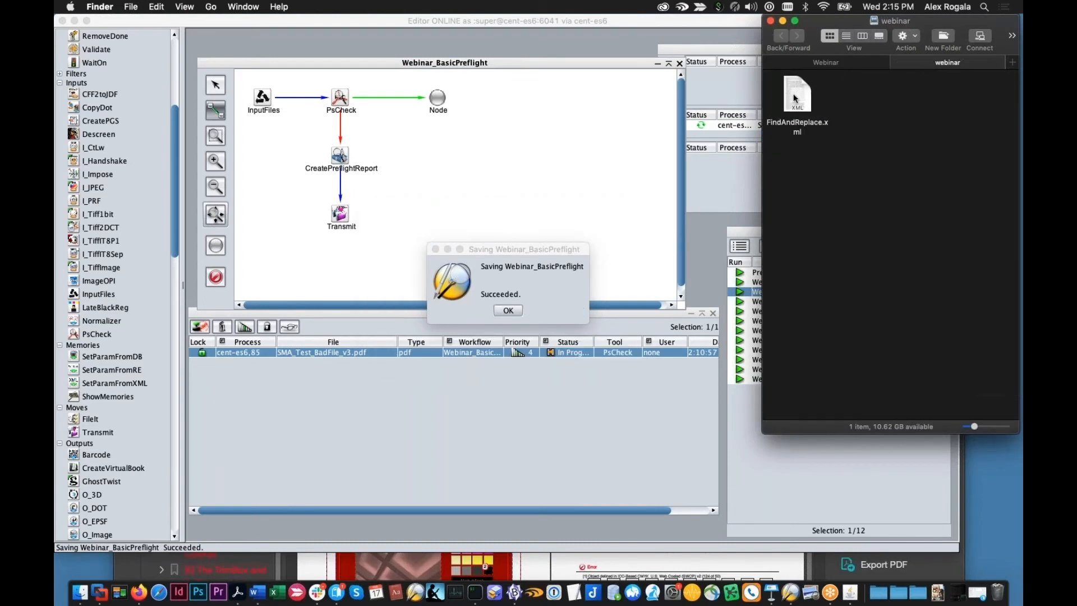
{"action": "left_click", "coordinate": [510, 314]}
{"action": "left_click", "coordinate": [509, 312]}
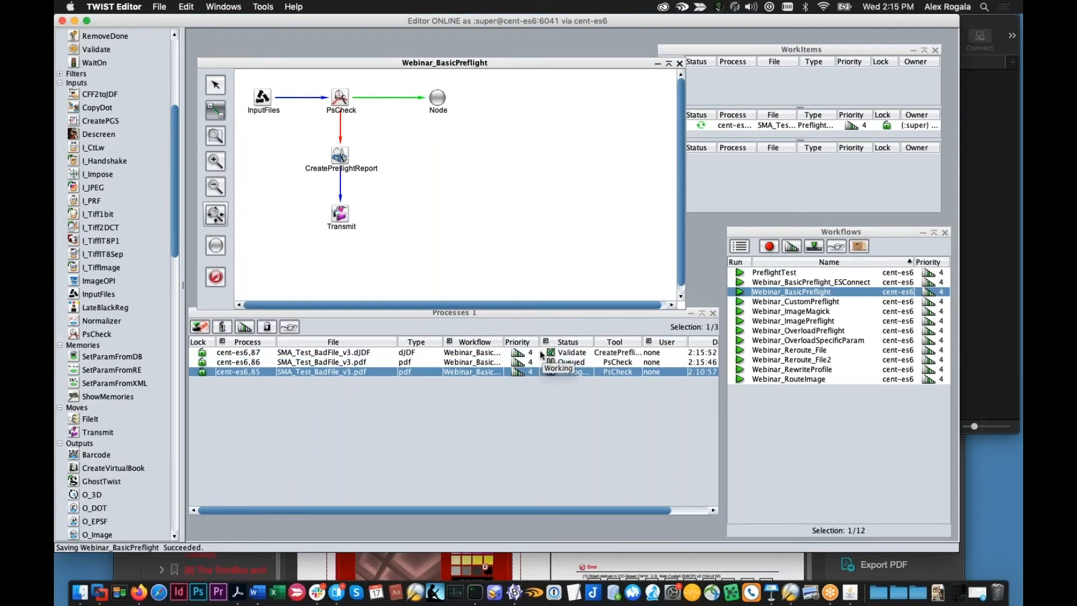
- Open the process logs of the two new SMA_Test_BadFile_v3 processes and expand the PsCheck entry in each
{"action": "left_click", "coordinate": [603, 362]}
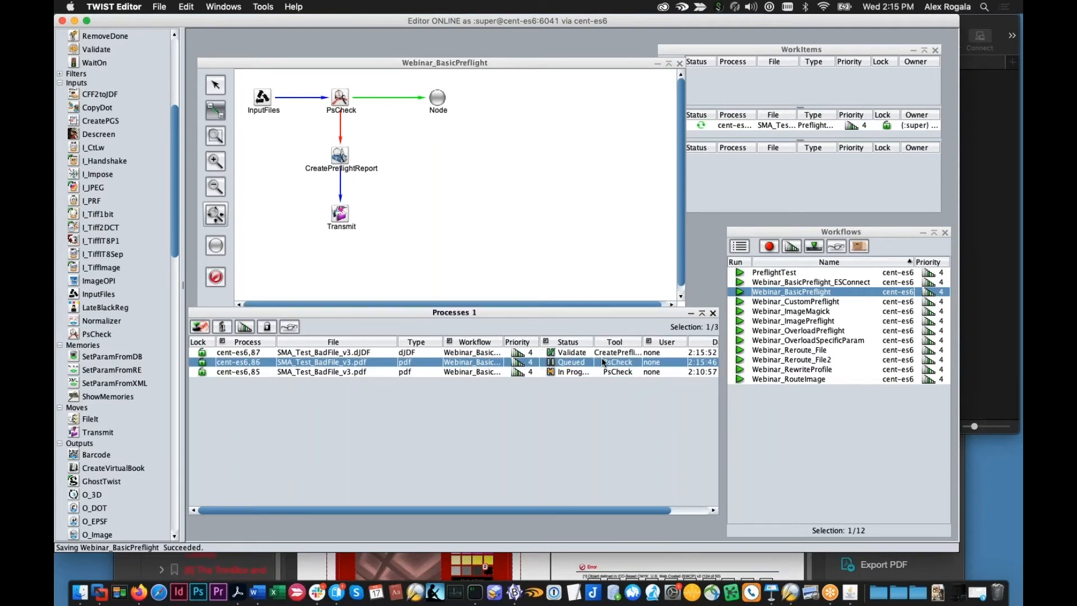
{"action": "double_click", "coordinate": [604, 362]}
{"action": "left_click", "coordinate": [365, 352]}
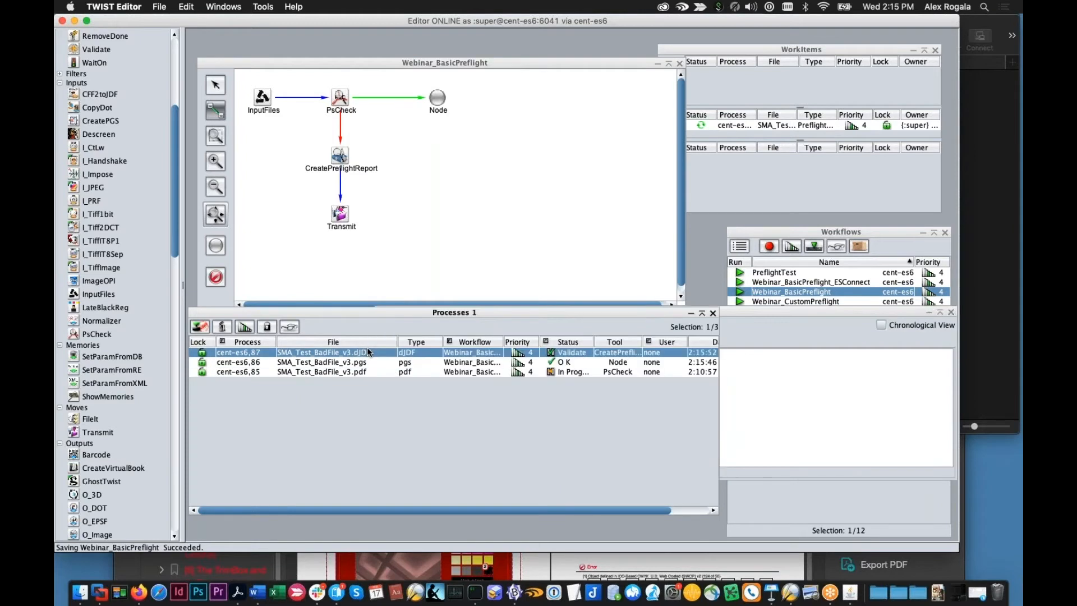
{"action": "double_click", "coordinate": [369, 353]}
{"action": "left_click", "coordinate": [383, 372]}
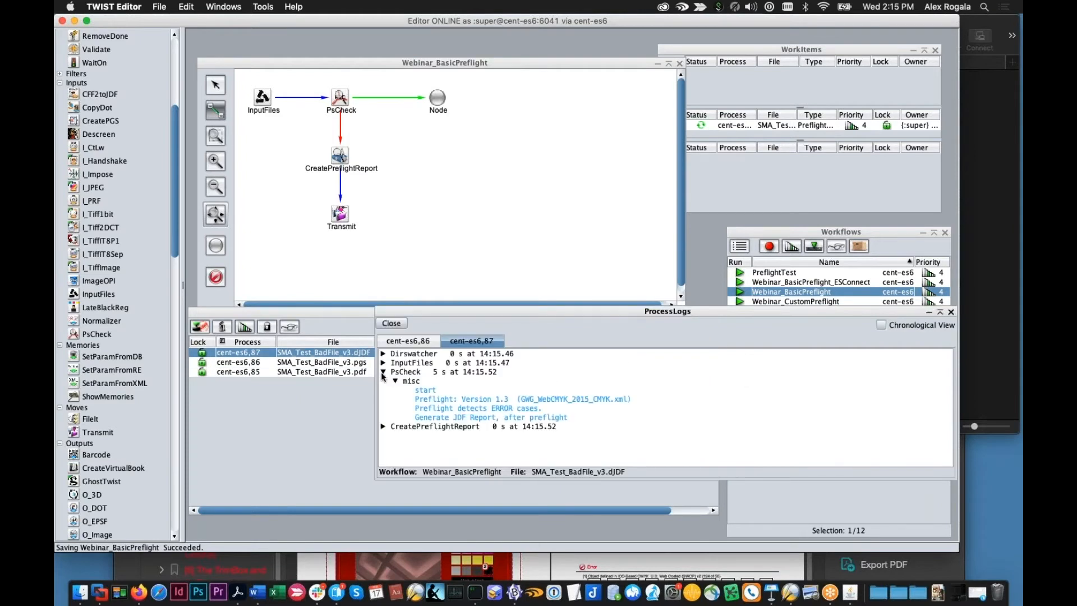
{"action": "left_click", "coordinate": [390, 341]}
{"action": "left_click", "coordinate": [383, 372]}
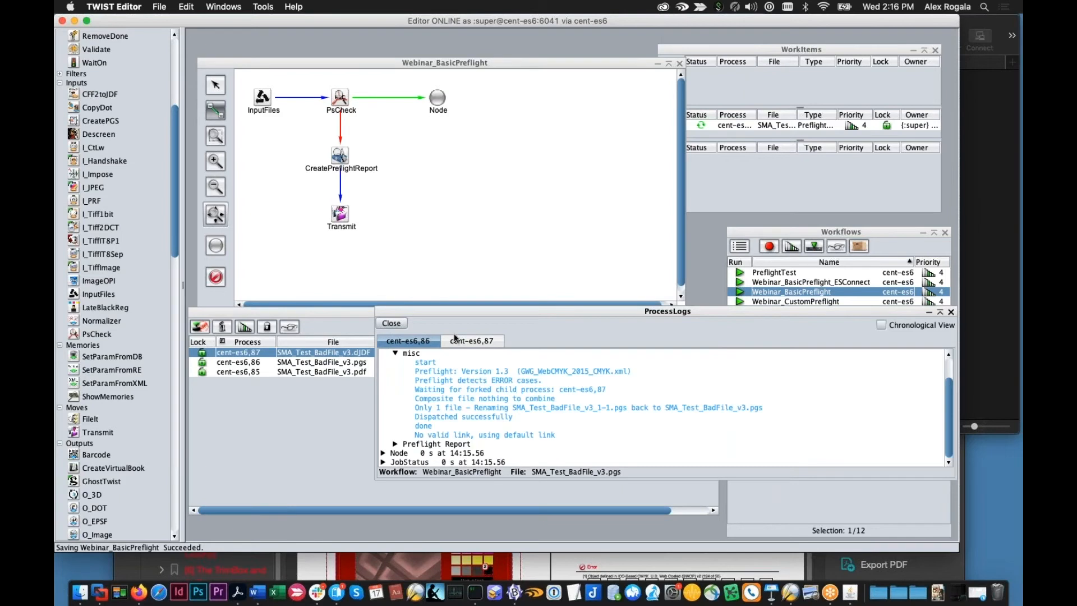
- Enlarge the process log window, read the errors and warnings in the PsCheck Preflight Report entry, and return to the process list
{"action": "left_click_drag", "start_coordinate": [453, 310], "coordinate": [446, 141]}
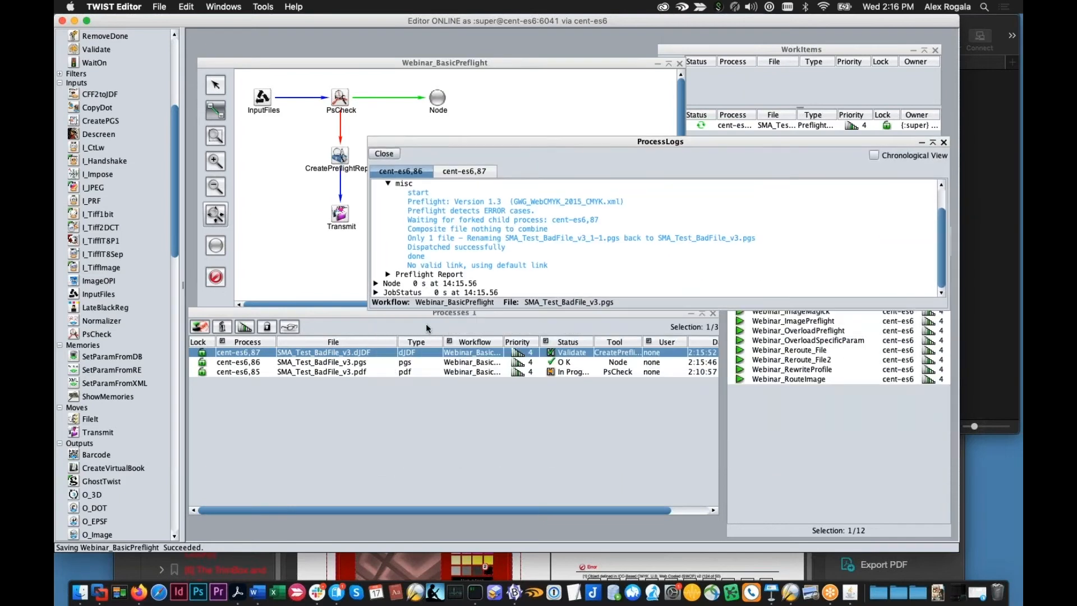
{"action": "left_click_drag", "start_coordinate": [433, 308], "coordinate": [434, 399]}
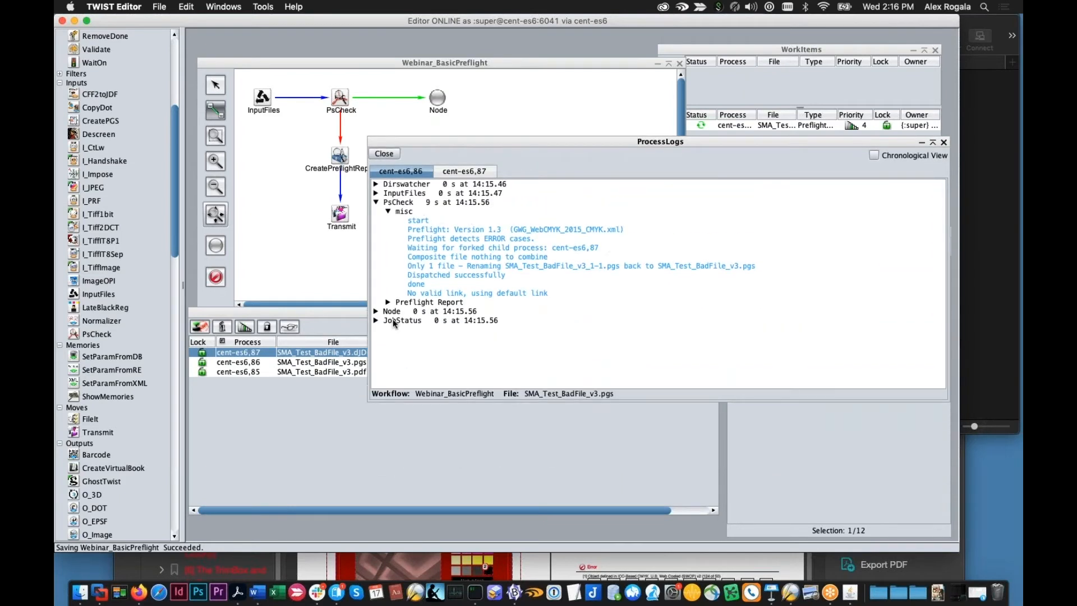
{"action": "left_click", "coordinate": [387, 301]}
{"action": "scroll", "coordinate": [426, 317], "scroll_direction": "up", "scroll_amount": 5}
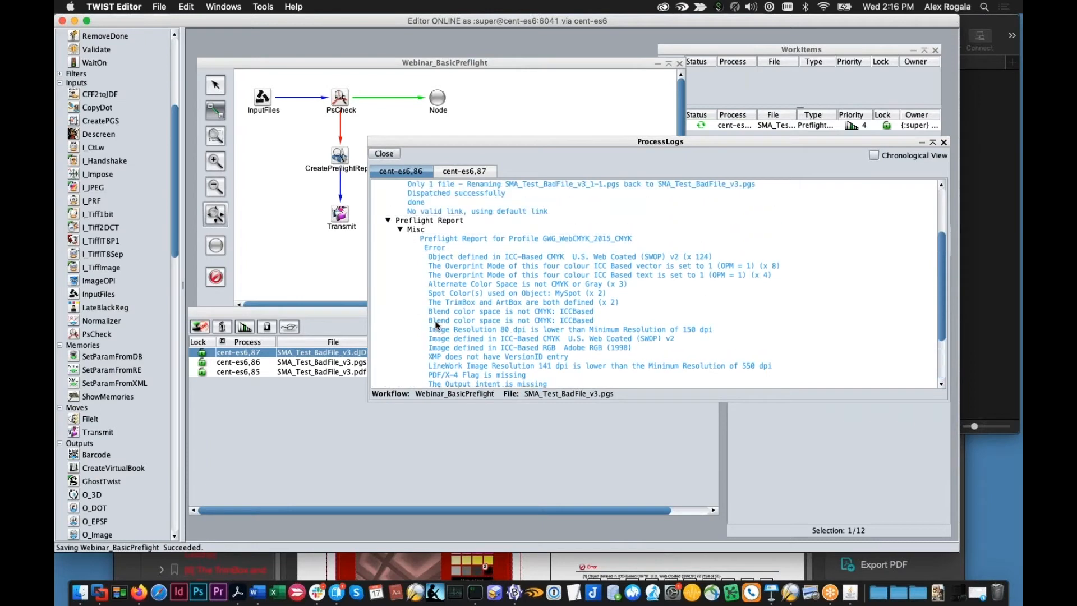
{"action": "scroll", "coordinate": [440, 311], "scroll_direction": "down", "scroll_amount": 1}
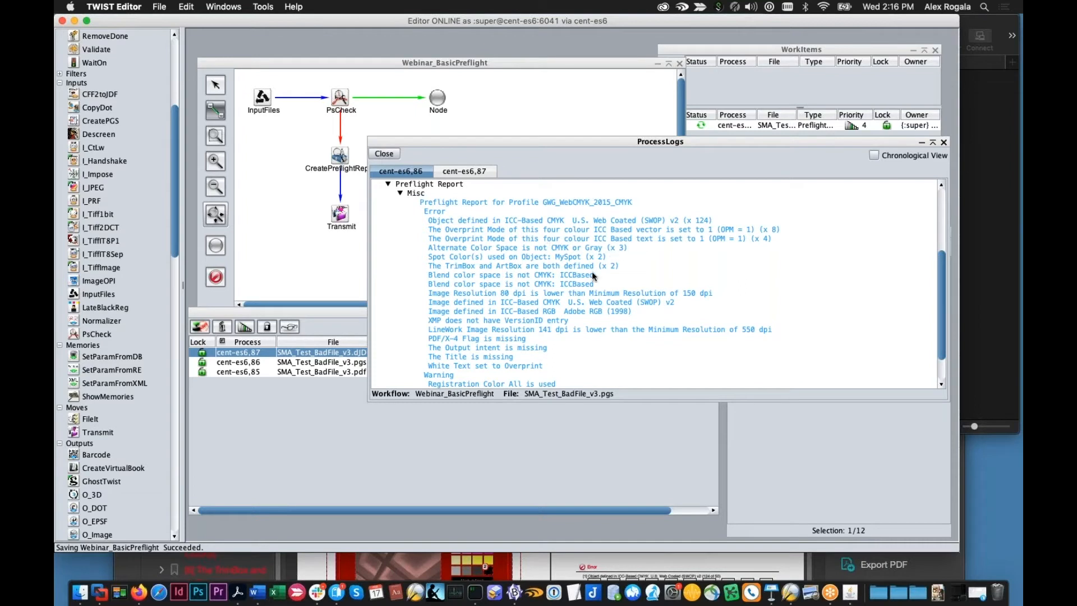
{"action": "scroll", "coordinate": [592, 276], "scroll_direction": "down", "scroll_amount": 3}
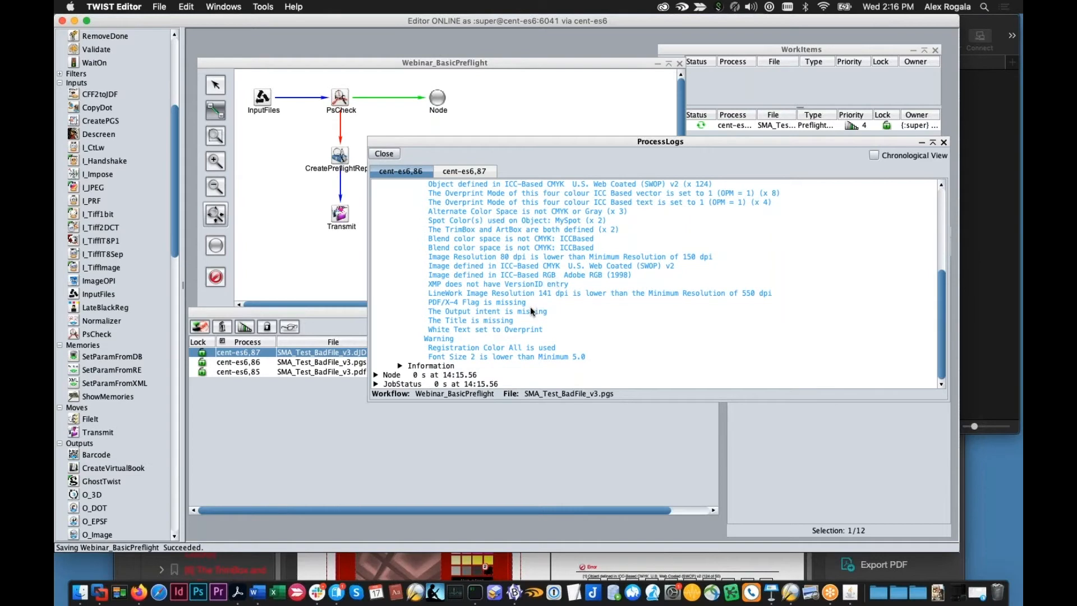
{"action": "left_click", "coordinate": [329, 386]}
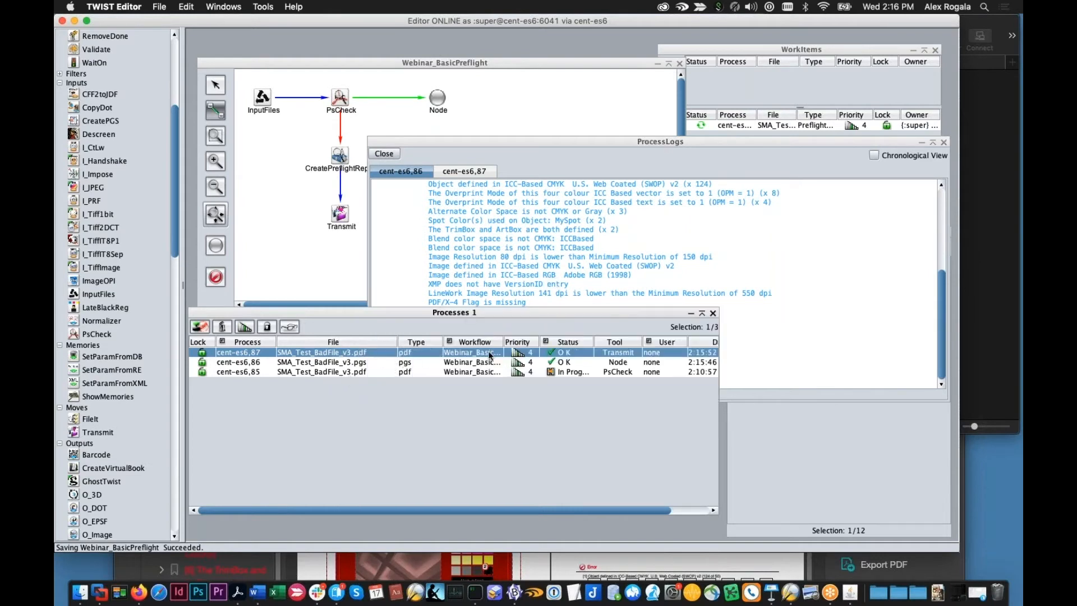
- Check the webinar folder in the Finder, then reopen the cent-es6,87 process log and expand its Transmit entry
{"action": "left_click", "coordinate": [983, 249]}
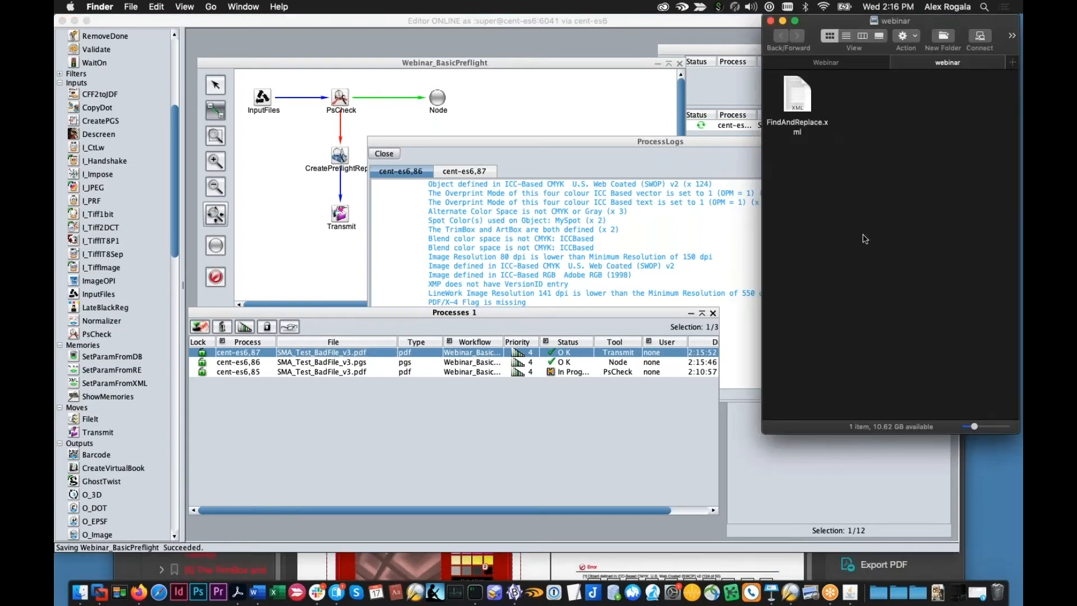
{"action": "left_click", "coordinate": [555, 354]}
{"action": "double_click", "coordinate": [557, 357]}
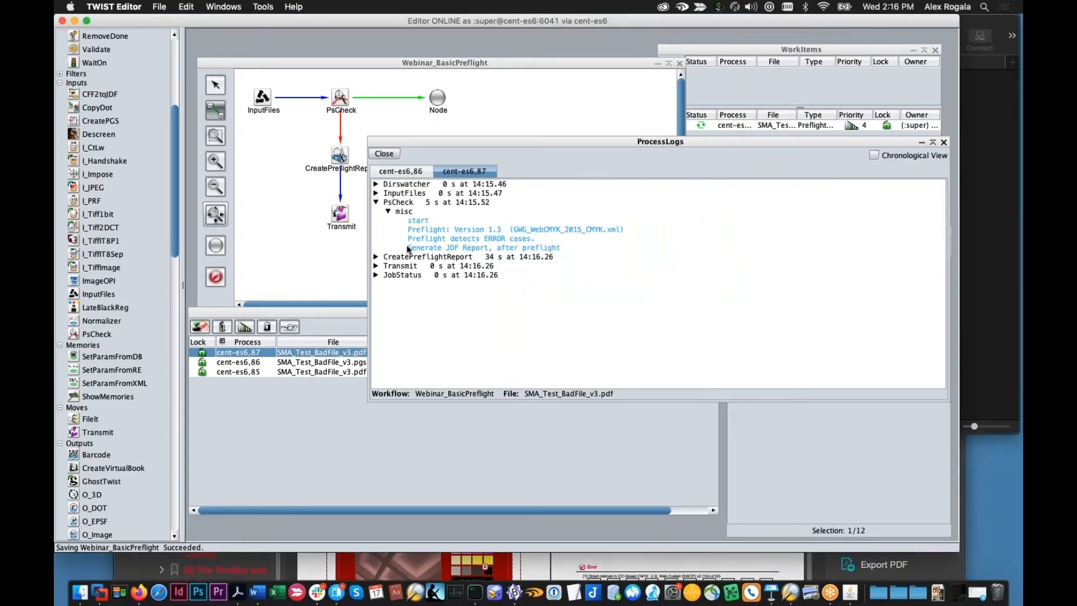
{"action": "left_click", "coordinate": [375, 266]}
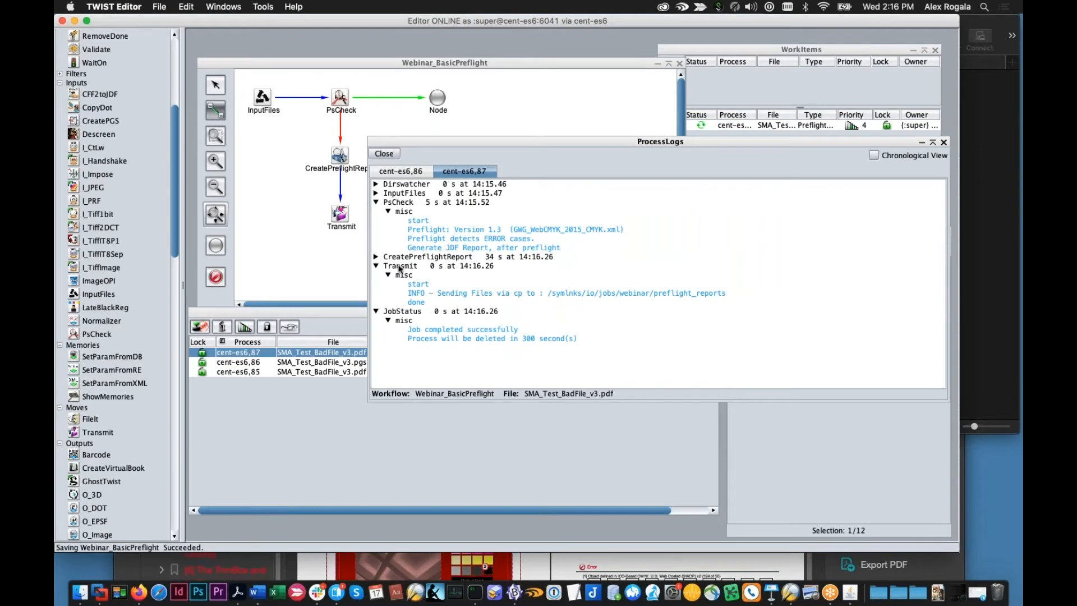
- Open SMA_Test_BadFile_v3.pdf from the preflight_reports folder, view the report, close it and return to TWIST Editor
{"action": "left_click", "coordinate": [999, 248]}
{"action": "double_click", "coordinate": [867, 98]}
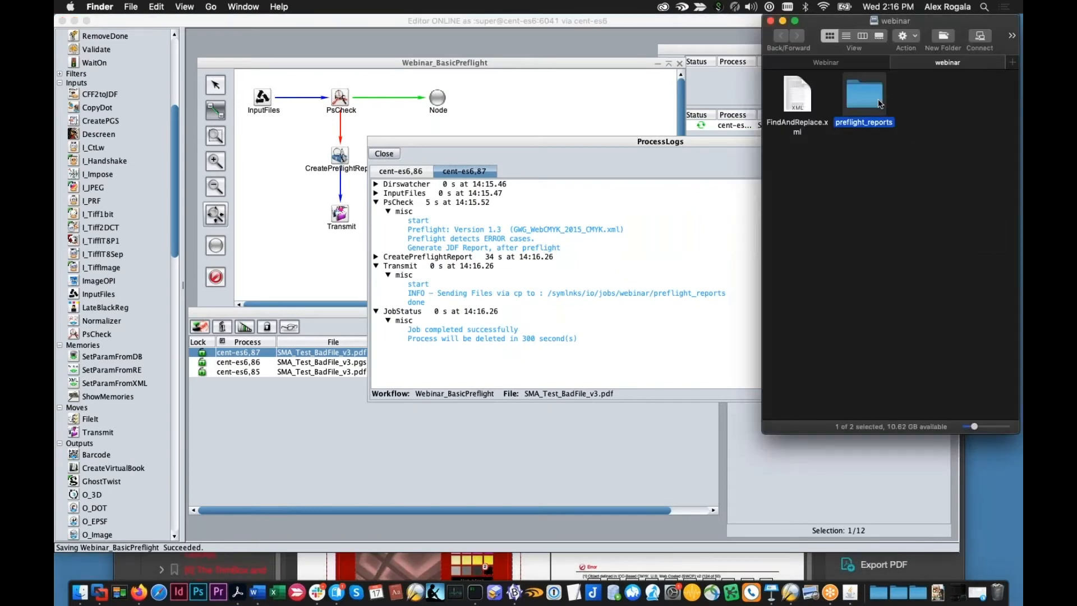
{"action": "left_click", "coordinate": [801, 89]}
{"action": "double_click", "coordinate": [801, 89]}
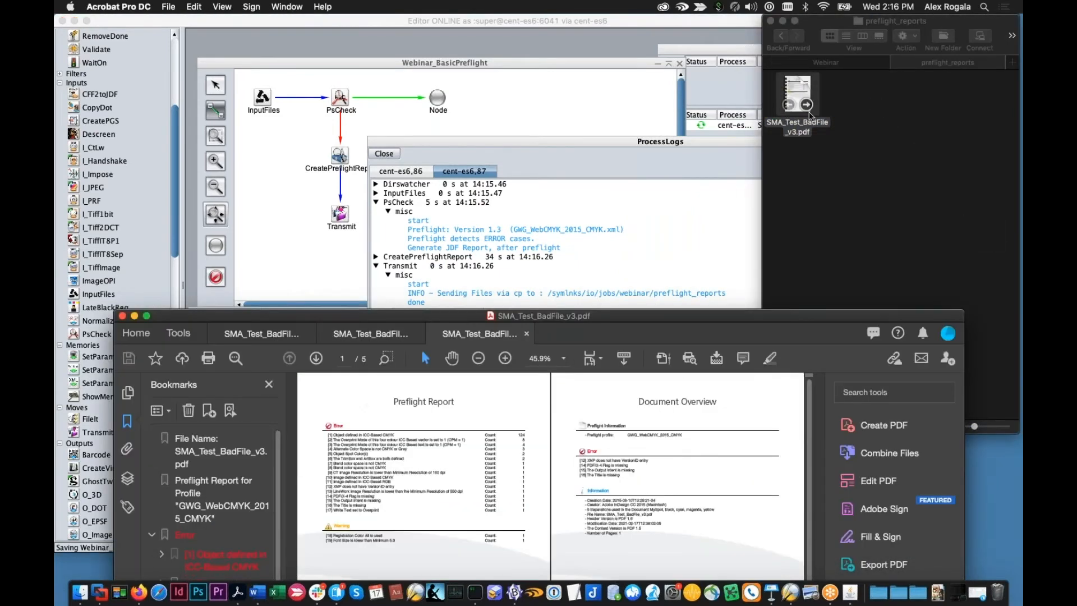
{"action": "left_click", "coordinate": [530, 335]}
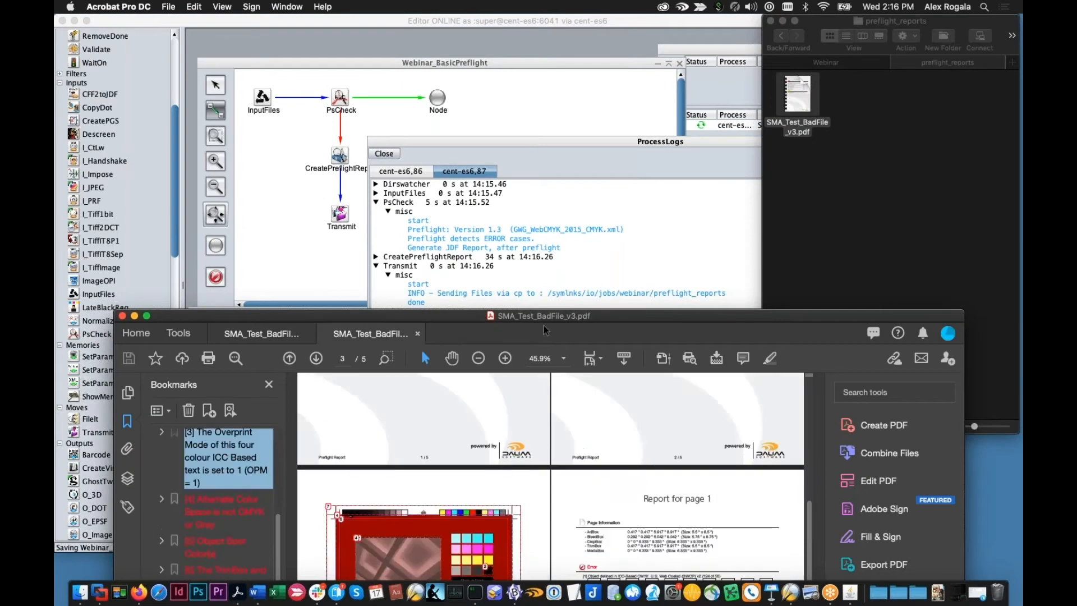
{"action": "left_click", "coordinate": [890, 194]}
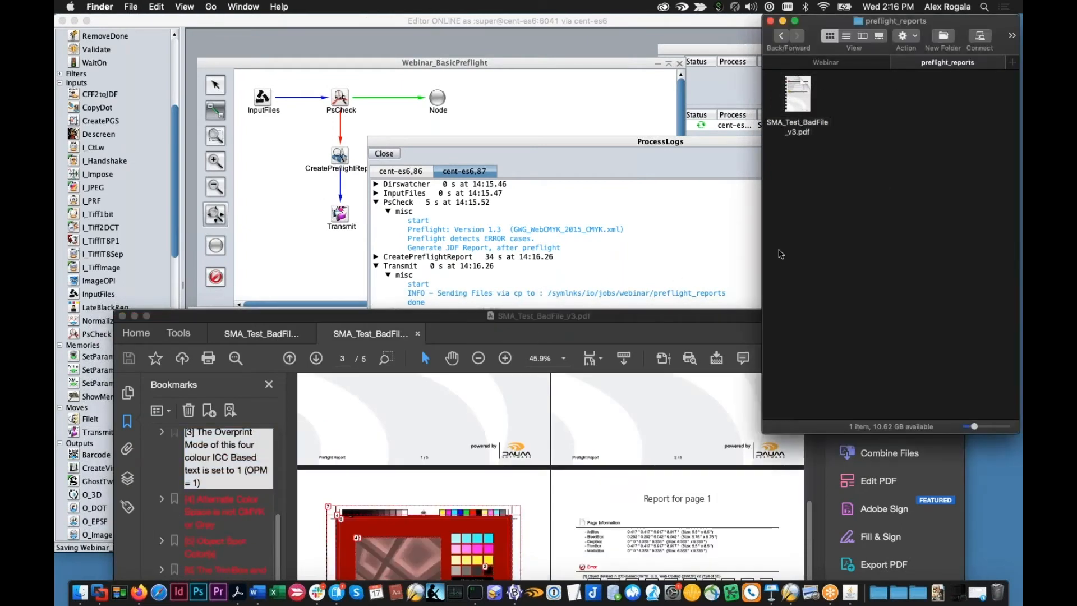
{"action": "left_click", "coordinate": [651, 271]}
- Close the Webinar_BasicPreflight workflow and arrange the ProcessLogs and Workflows windows so that the full workflow list is accessible
{"action": "left_click", "coordinate": [299, 262]}
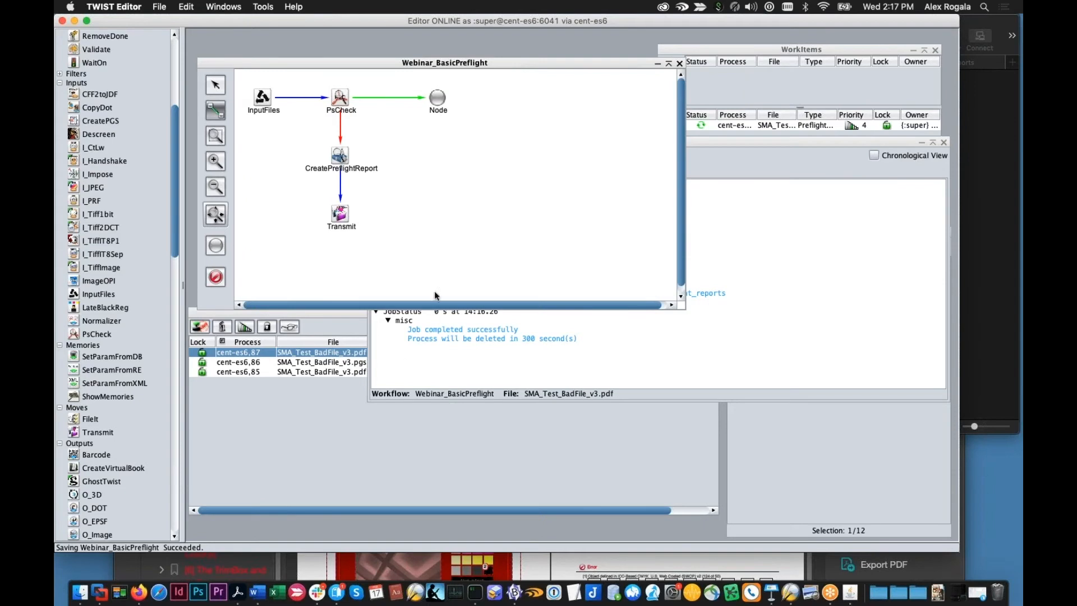
{"action": "left_click_drag", "start_coordinate": [436, 63], "coordinate": [474, 311]}
{"action": "left_click_drag", "start_coordinate": [453, 145], "coordinate": [511, 264]}
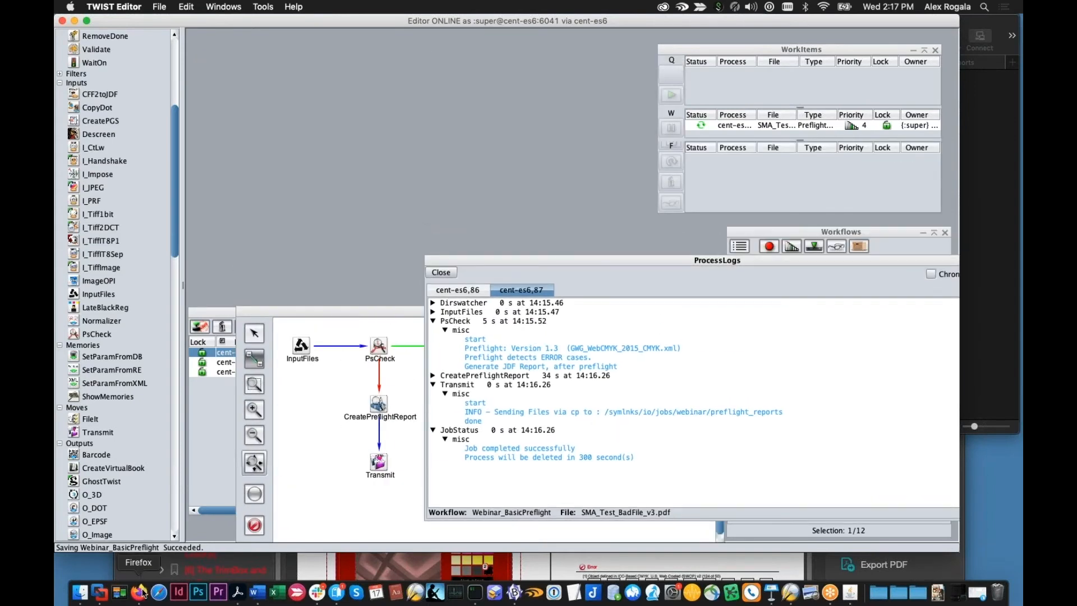
{"action": "left_click", "coordinate": [363, 340]}
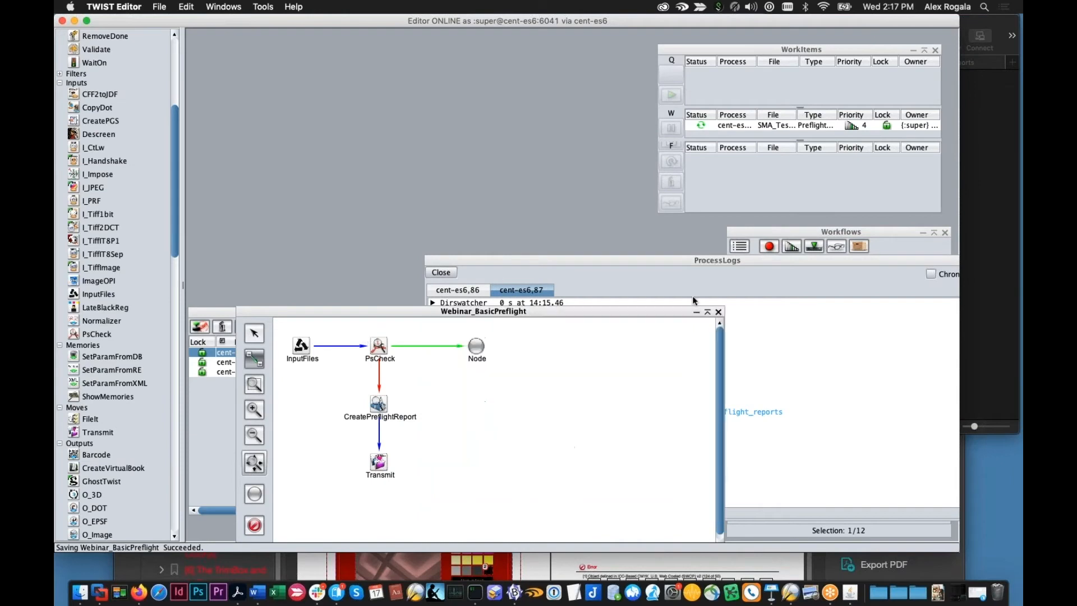
{"action": "left_click", "coordinate": [719, 311]}
{"action": "left_click_drag", "start_coordinate": [777, 230], "coordinate": [722, 121]}
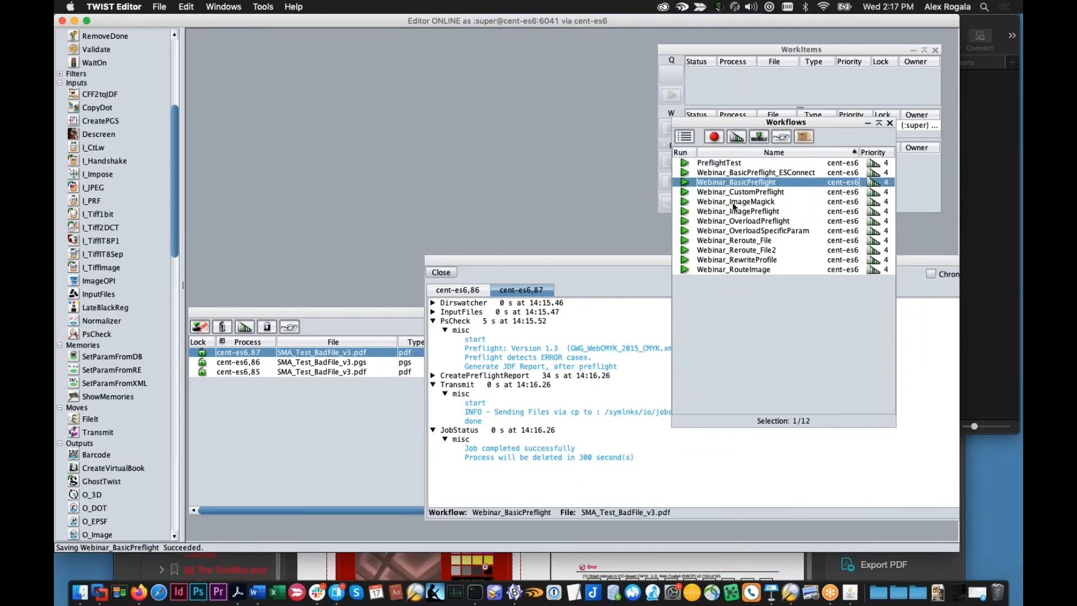
- Open the Webinar_BasicPreflight_ESConnect workflow, view its PsCheck preflight settings and leave them without changes
{"action": "double_click", "coordinate": [749, 173]}
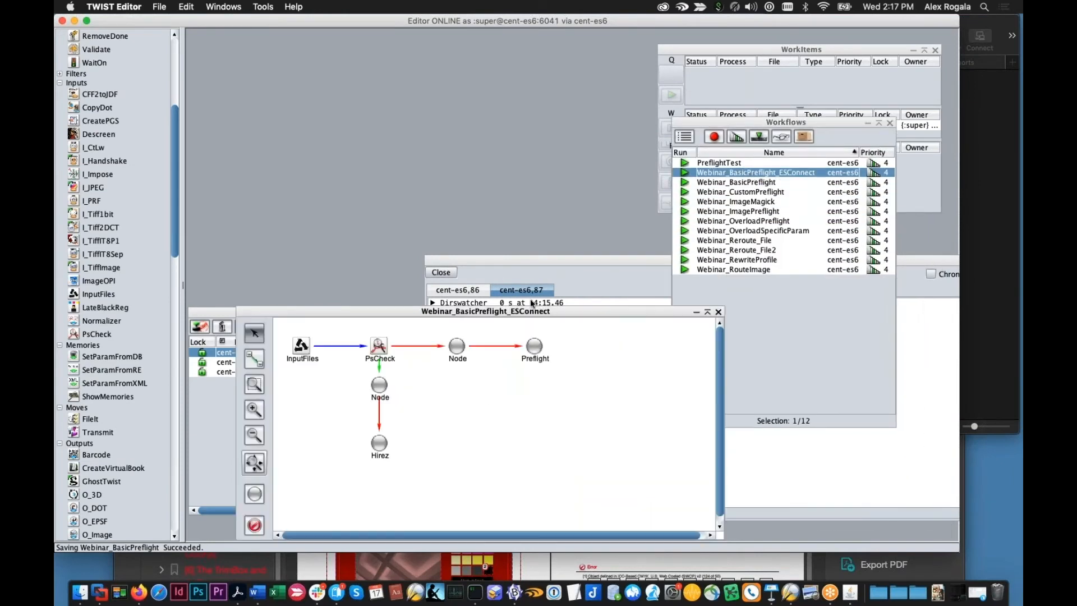
{"action": "left_click_drag", "start_coordinate": [533, 306], "coordinate": [536, 145]}
{"action": "double_click", "coordinate": [387, 178]}
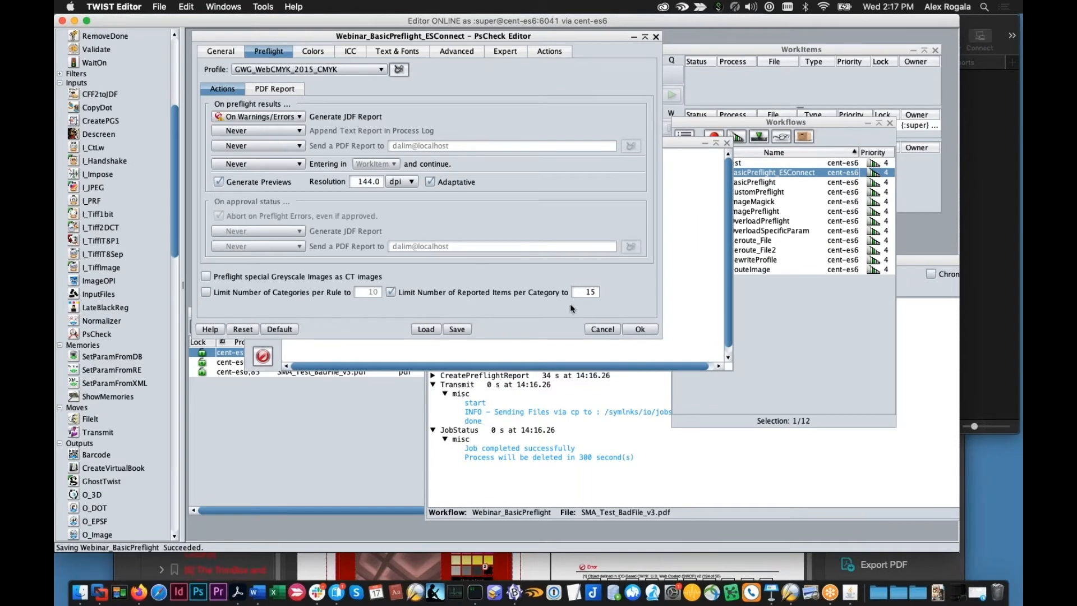
{"action": "left_click", "coordinate": [601, 330]}
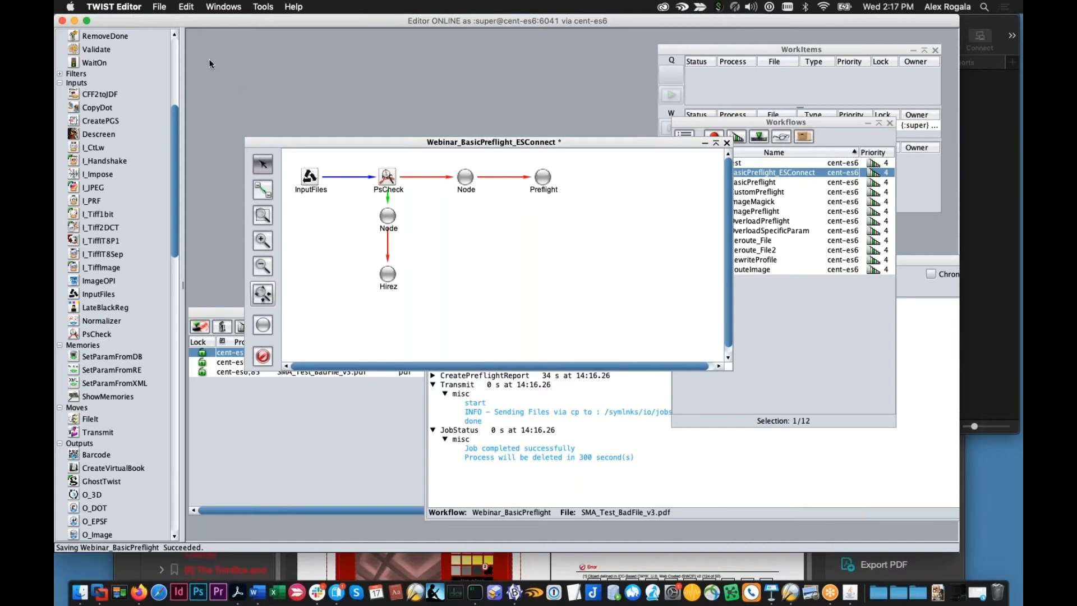
- Enable "Link Procedures displayed" in the drawing preferences and apply it
{"action": "left_click", "coordinate": [114, 6]}
{"action": "left_click", "coordinate": [123, 40]}
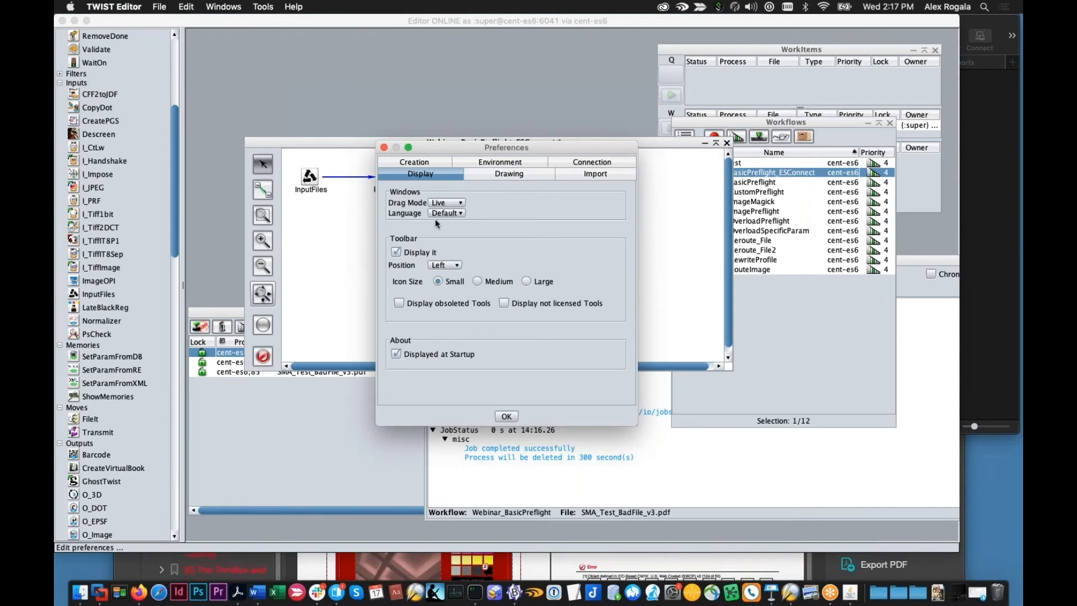
{"action": "left_click", "coordinate": [500, 175]}
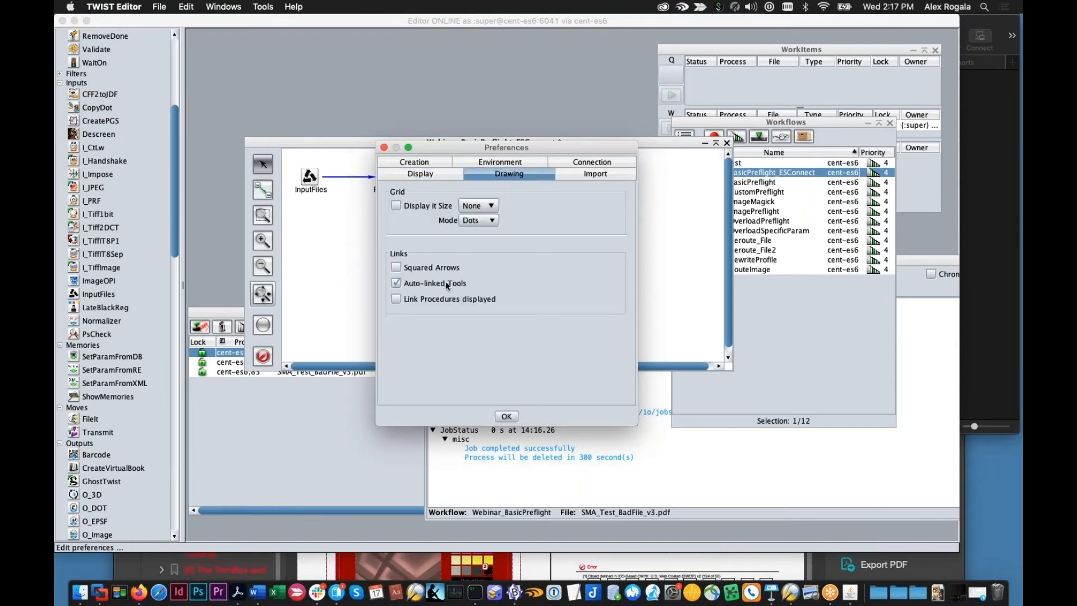
{"action": "left_click", "coordinate": [507, 417]}
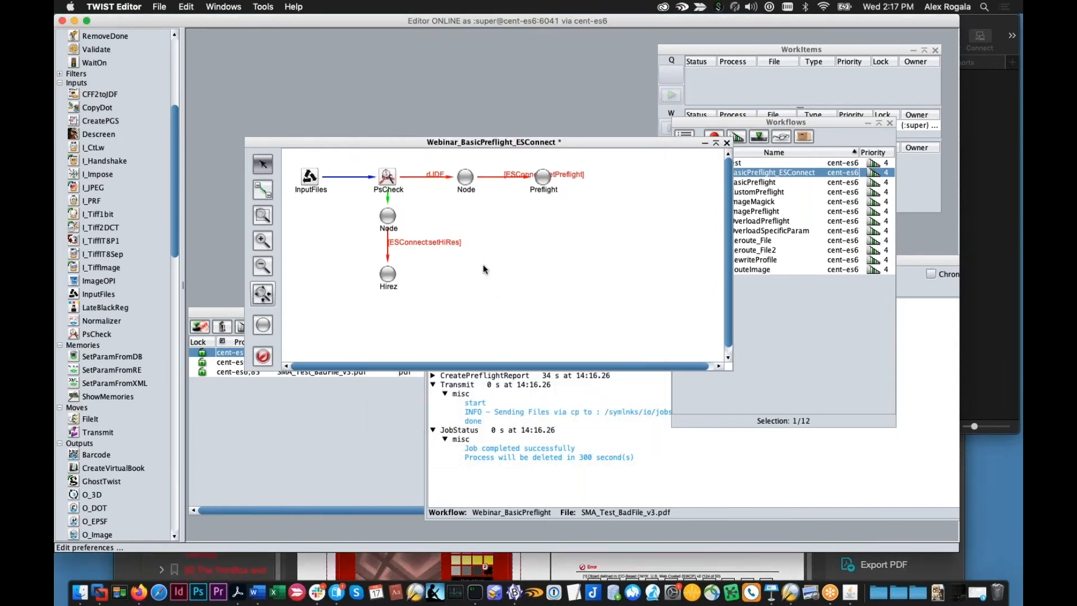
- Examine the link conditions in the ESConnect workflow, including the settings of the link from Node to Preflight
{"action": "left_click", "coordinate": [414, 246]}
{"action": "left_click", "coordinate": [443, 220]}
{"action": "left_click", "coordinate": [442, 176]}
{"action": "left_click", "coordinate": [517, 177]}
{"action": "double_click", "coordinate": [514, 174]}
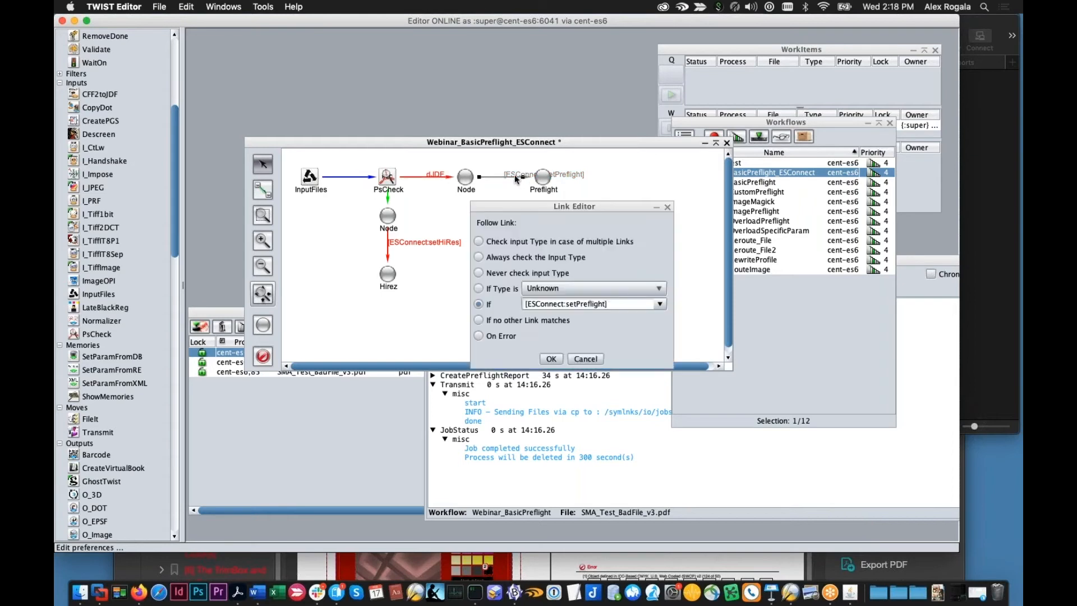
{"action": "left_click", "coordinate": [584, 360]}
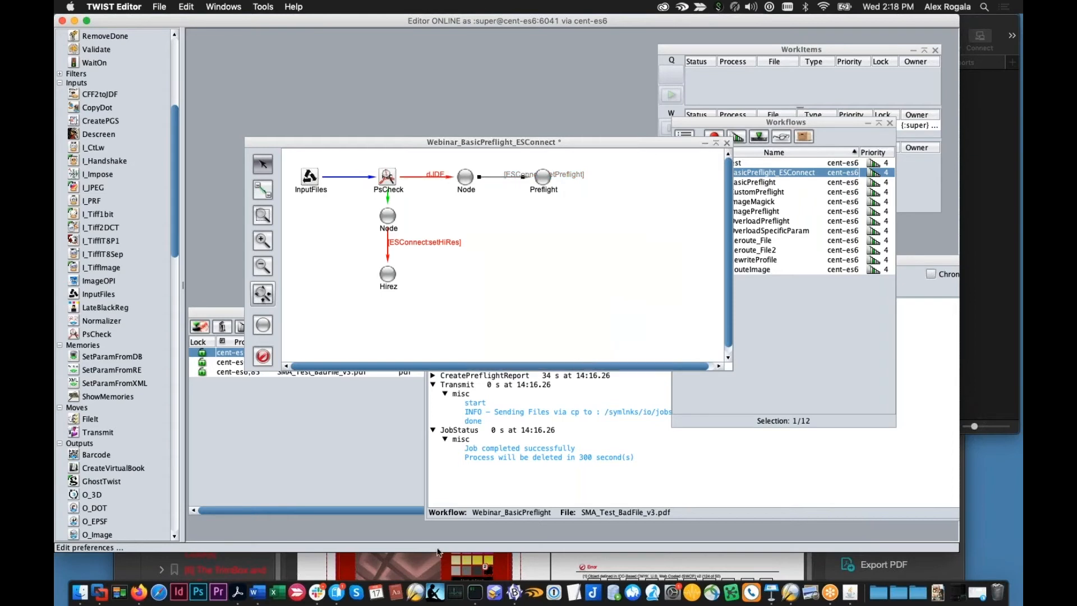
- Switch to Firefox, upload SMA_Test_BadFile_v3.pdf from the Finder's 01_Basic_Preflight folder to the Webinar project, and close the upload view
{"action": "left_click", "coordinate": [353, 568]}
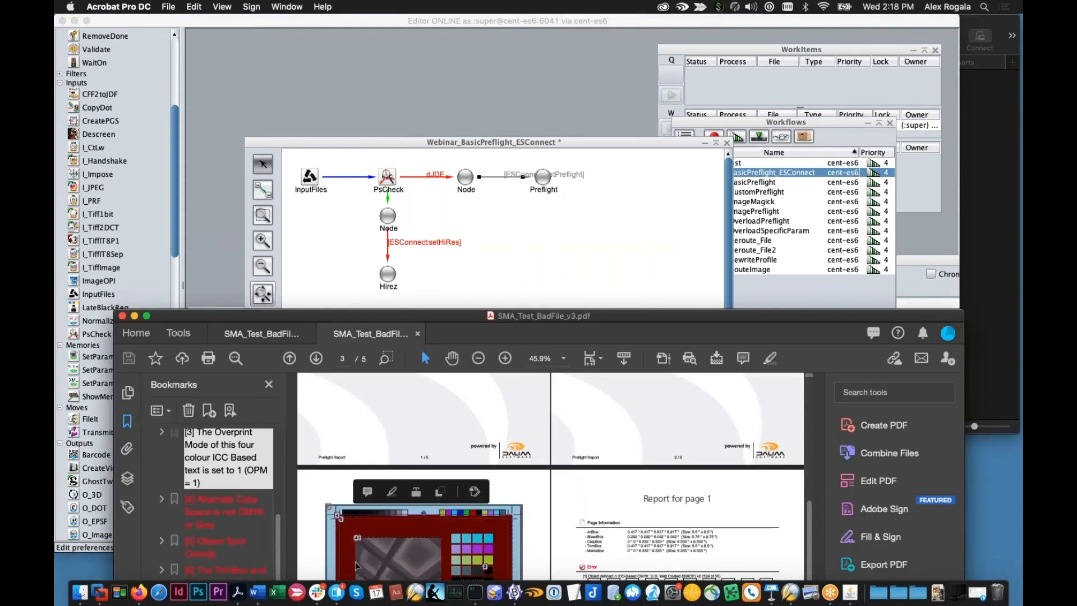
{"action": "left_click", "coordinate": [139, 592]}
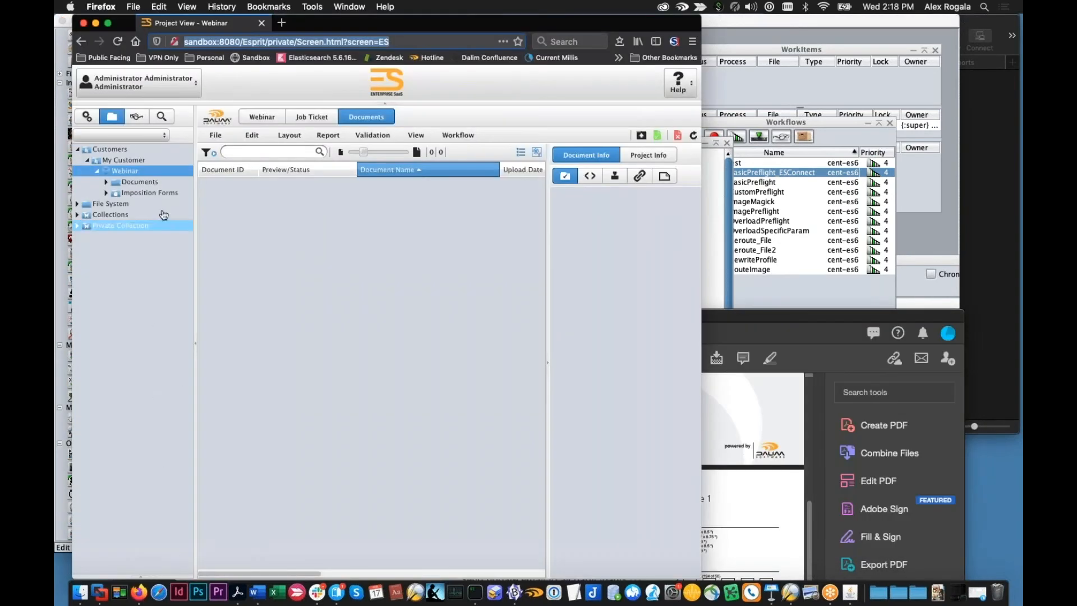
{"action": "left_click", "coordinate": [89, 598]}
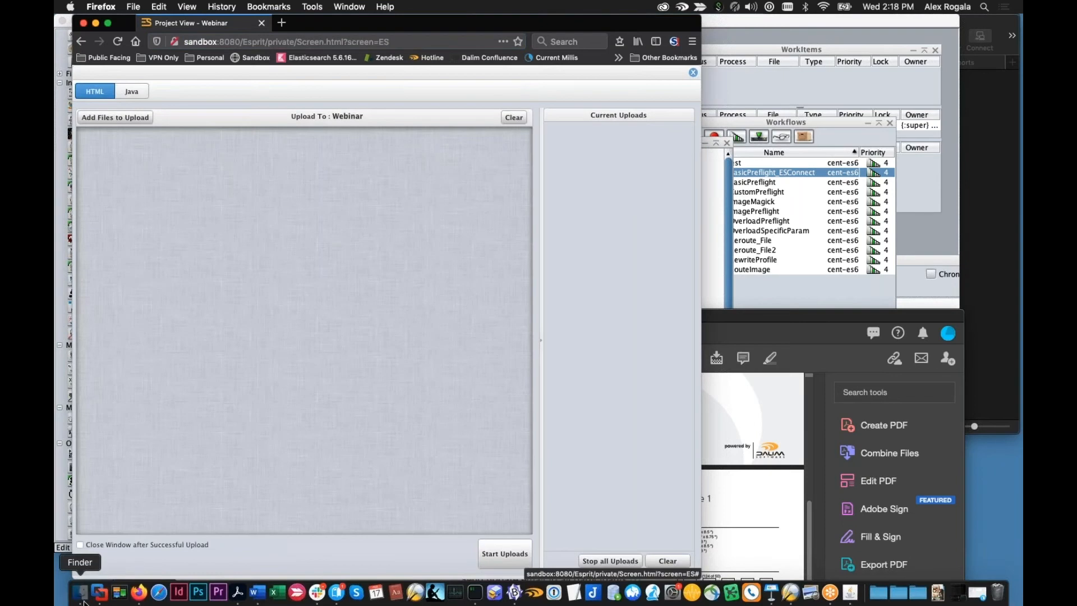
{"action": "left_click", "coordinate": [836, 64]}
{"action": "left_click_drag", "start_coordinate": [831, 137], "coordinate": [325, 330]}
{"action": "left_click", "coordinate": [504, 554]}
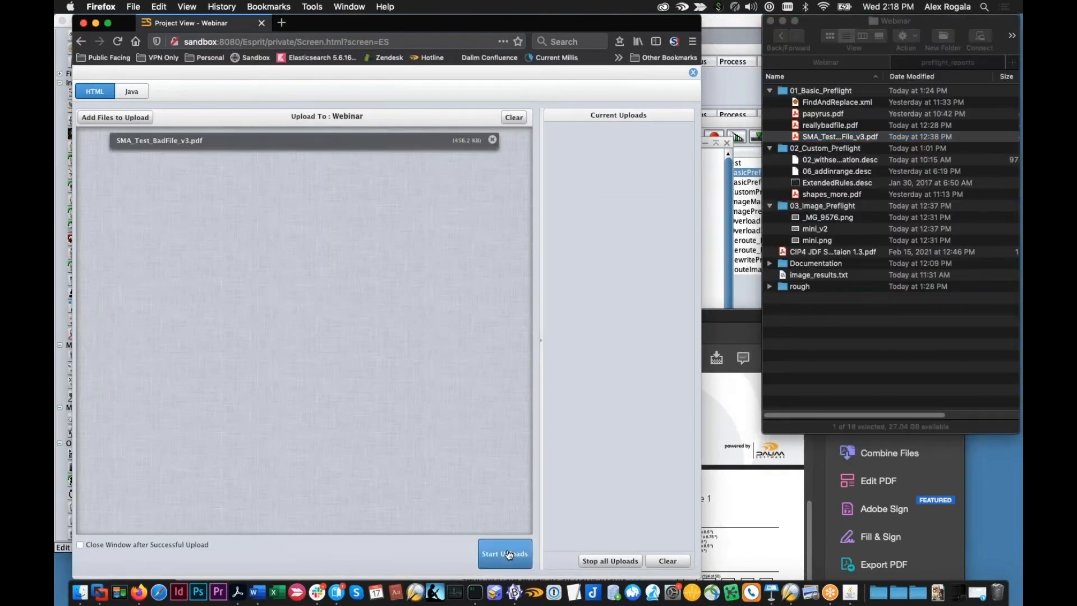
{"action": "left_click", "coordinate": [694, 74]}
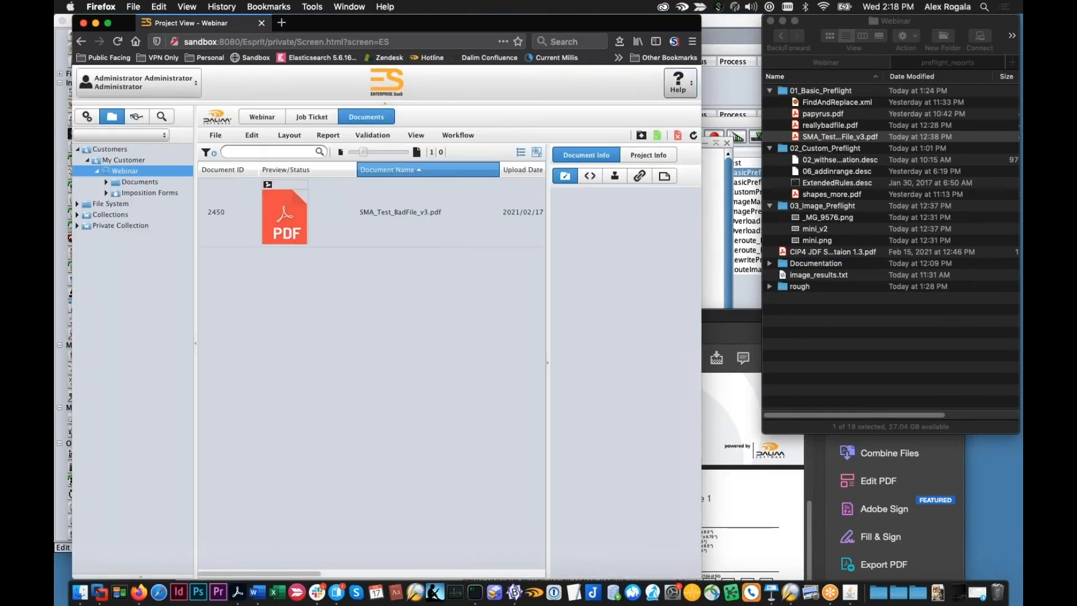
- Open the uploaded document's workflow view, refresh it, enlarge its diagram area and the browser window, and return to the document list
{"action": "left_click", "coordinate": [371, 237]}
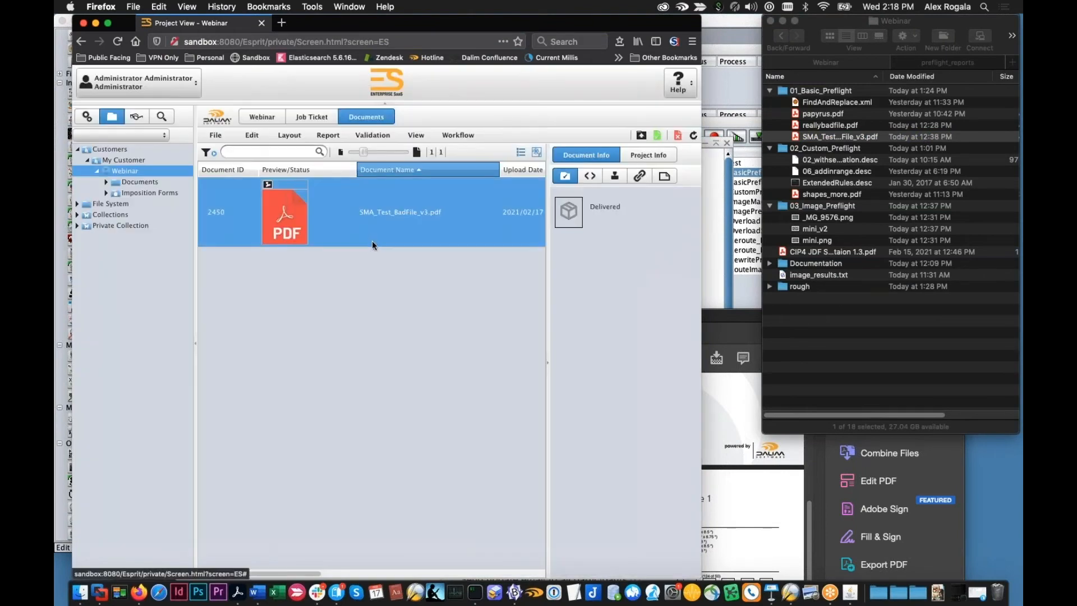
{"action": "double_click", "coordinate": [370, 241]}
{"action": "left_click_drag", "start_coordinate": [320, 317], "coordinate": [412, 277]}
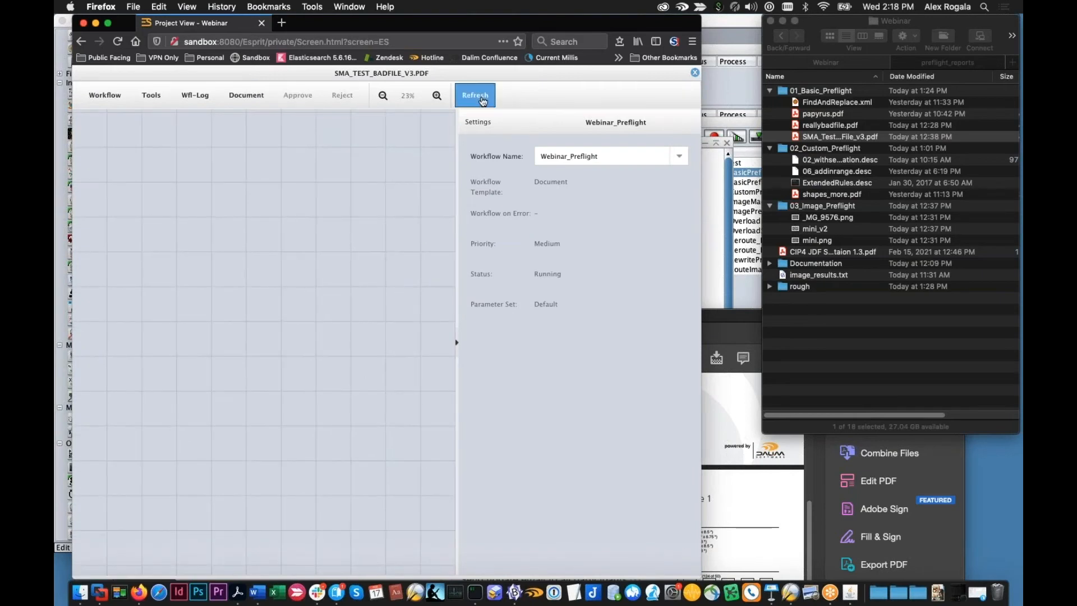
{"action": "left_click_drag", "start_coordinate": [455, 221], "coordinate": [536, 220]}
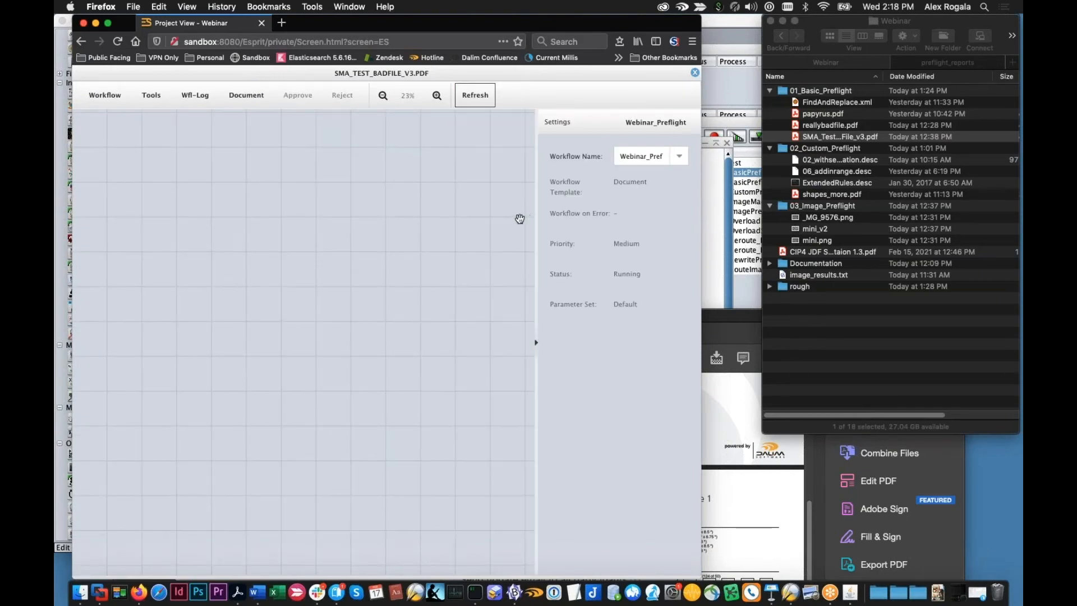
{"action": "left_click_drag", "start_coordinate": [701, 273], "coordinate": [842, 285]}
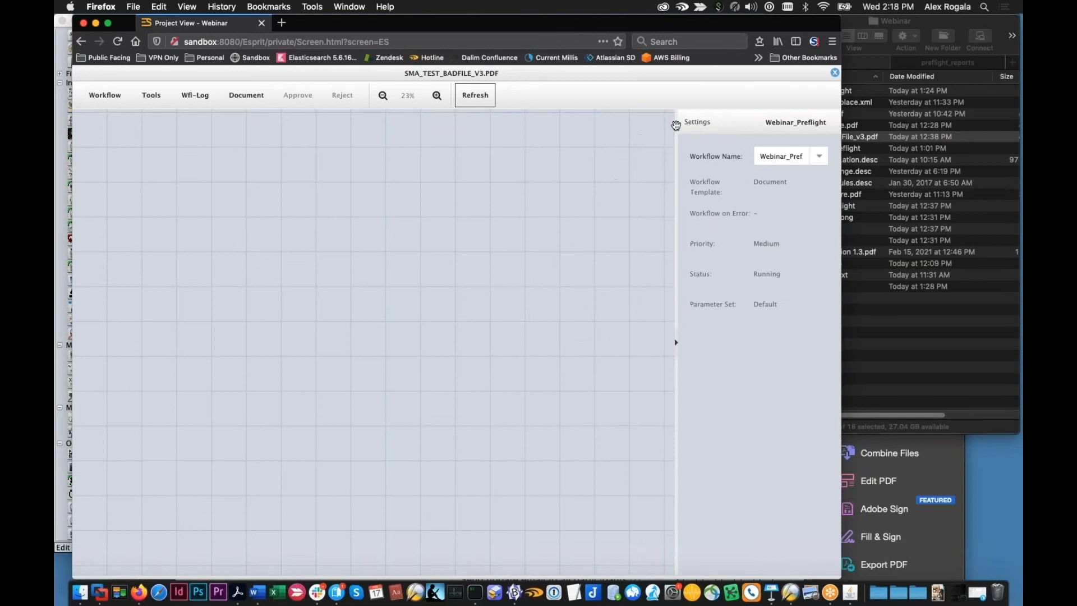
{"action": "left_click", "coordinate": [835, 73]}
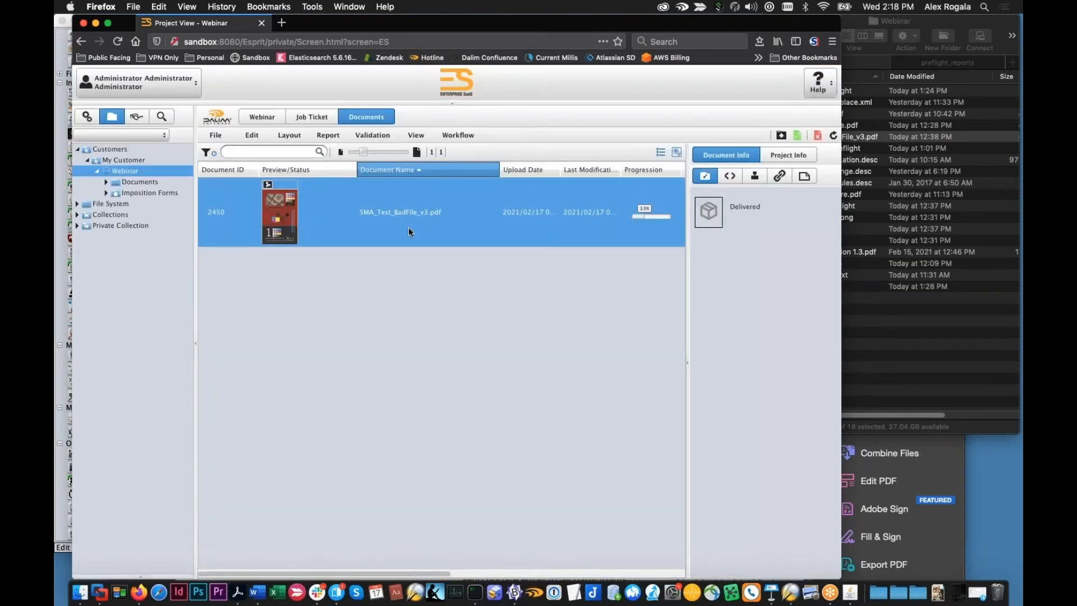
- Reopen the workflow view of SMA_Test_BadFile_v3.pdf, inspect the ESConnect step's settings, and close the view
{"action": "double_click", "coordinate": [409, 229]}
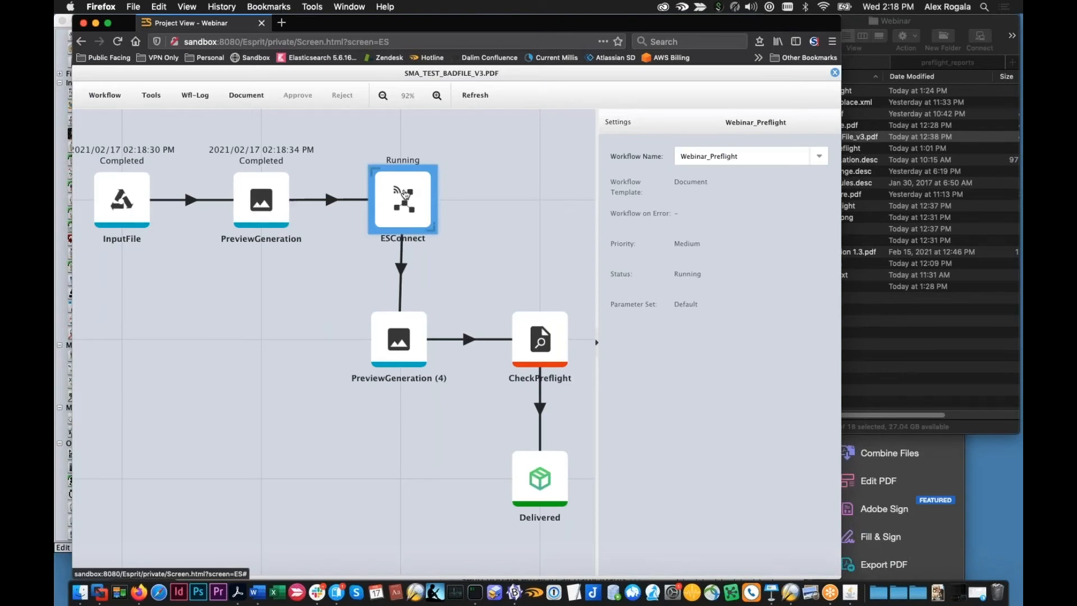
{"action": "left_click", "coordinate": [403, 198]}
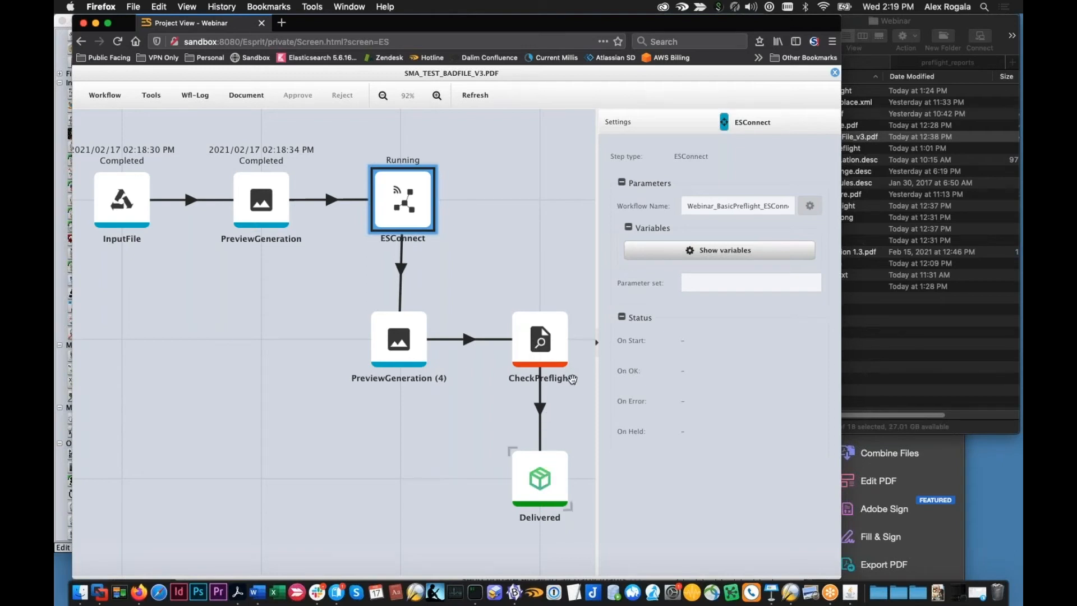
{"action": "left_click", "coordinate": [835, 72]}
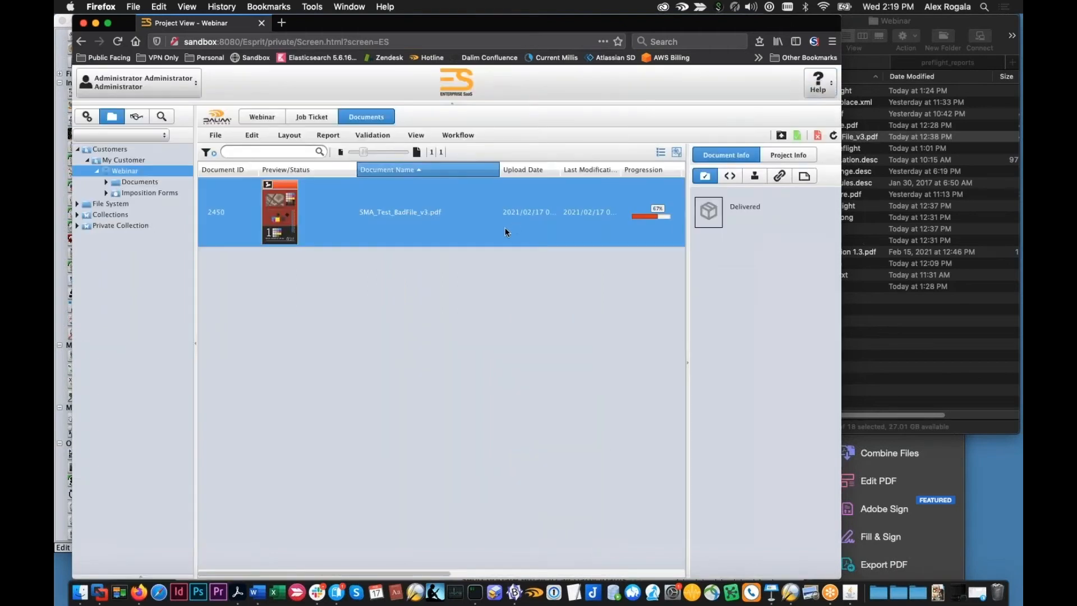
- Hide the document info area, open the preflight results report for SMA_Test_BadFile_v3.pdf and read through its errors and warnings
{"action": "left_click", "coordinate": [687, 365]}
{"action": "left_click", "coordinate": [327, 136]}
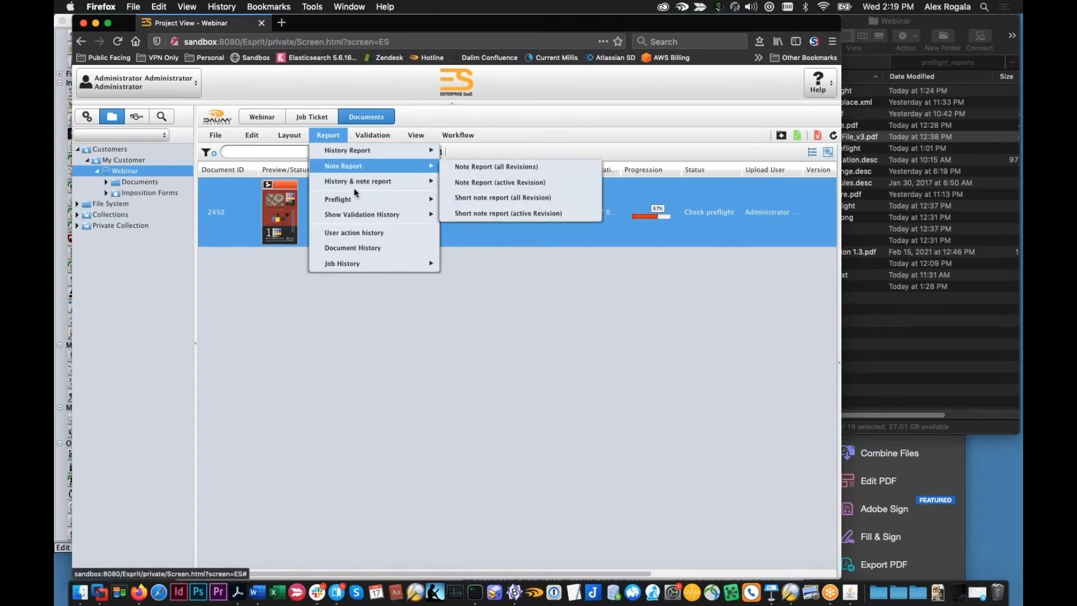
{"action": "mouse_move", "coordinate": [371, 200]}
{"action": "left_click", "coordinate": [476, 201]}
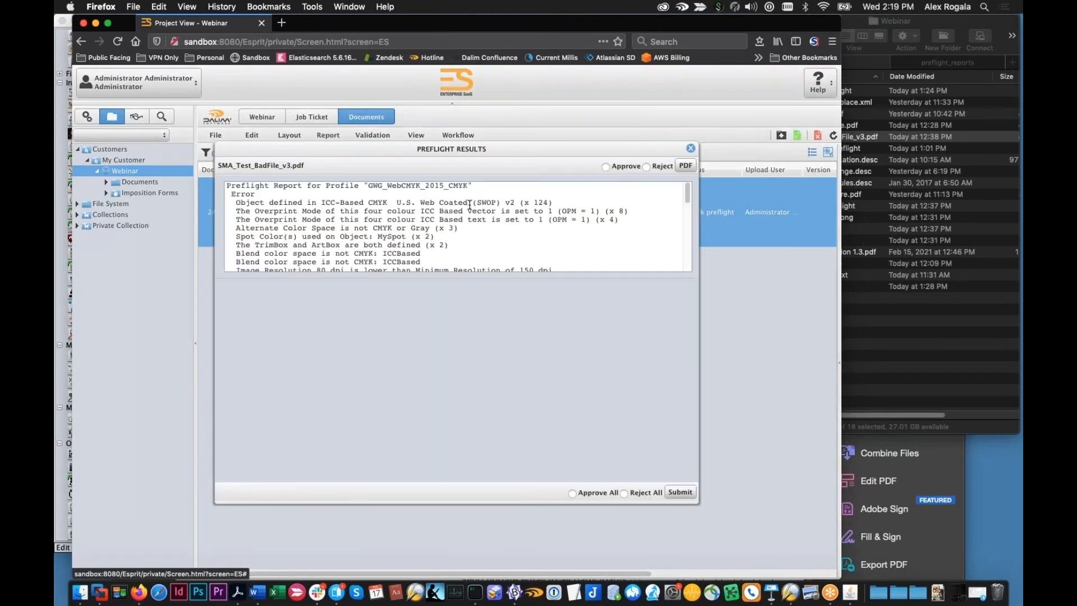
{"action": "scroll", "coordinate": [426, 230], "scroll_direction": "down", "scroll_amount": 10}
{"action": "scroll", "coordinate": [427, 230], "scroll_direction": "up", "scroll_amount": 10}
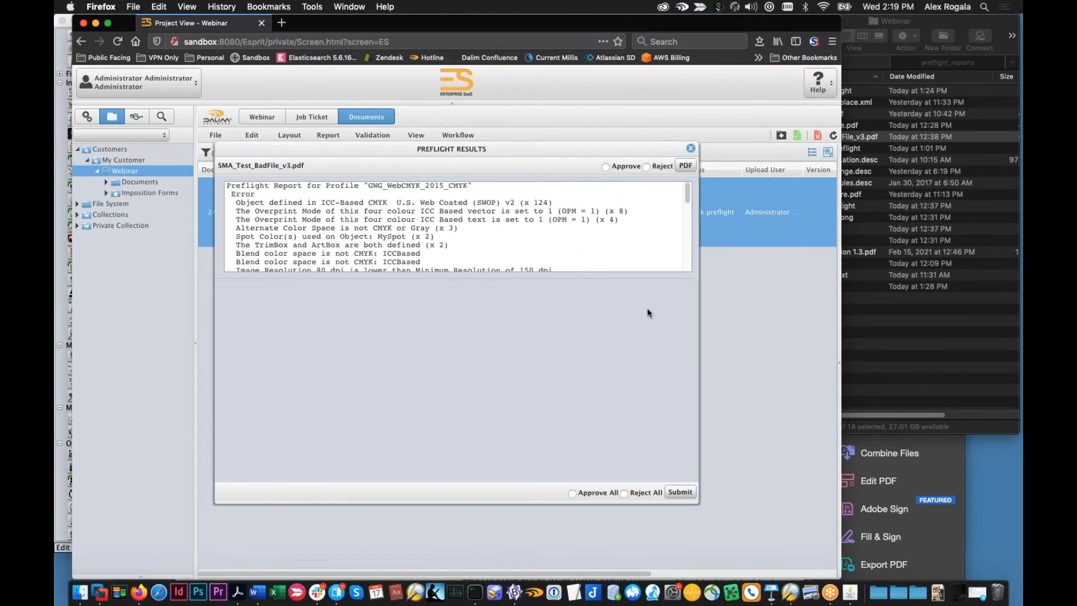
- Close the preflight results, open the PDF preflight report for SMA_Test_BadFile_v3.pdf, review its errors and warnings, and close it
{"action": "left_click", "coordinate": [691, 149]}
{"action": "left_click", "coordinate": [328, 136]}
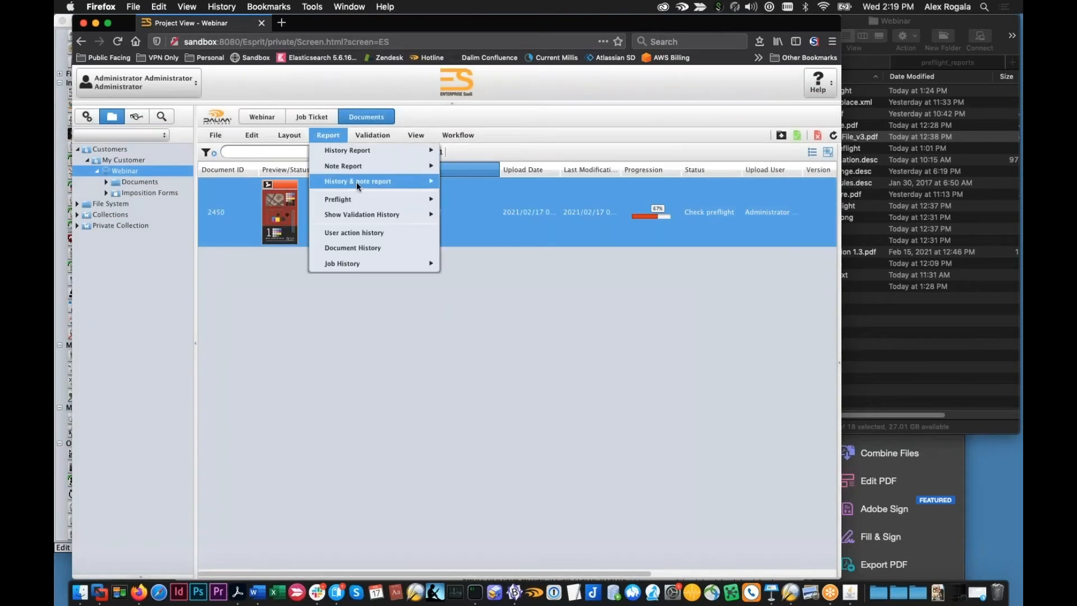
{"action": "mouse_move", "coordinate": [380, 199]}
{"action": "left_click", "coordinate": [476, 212]}
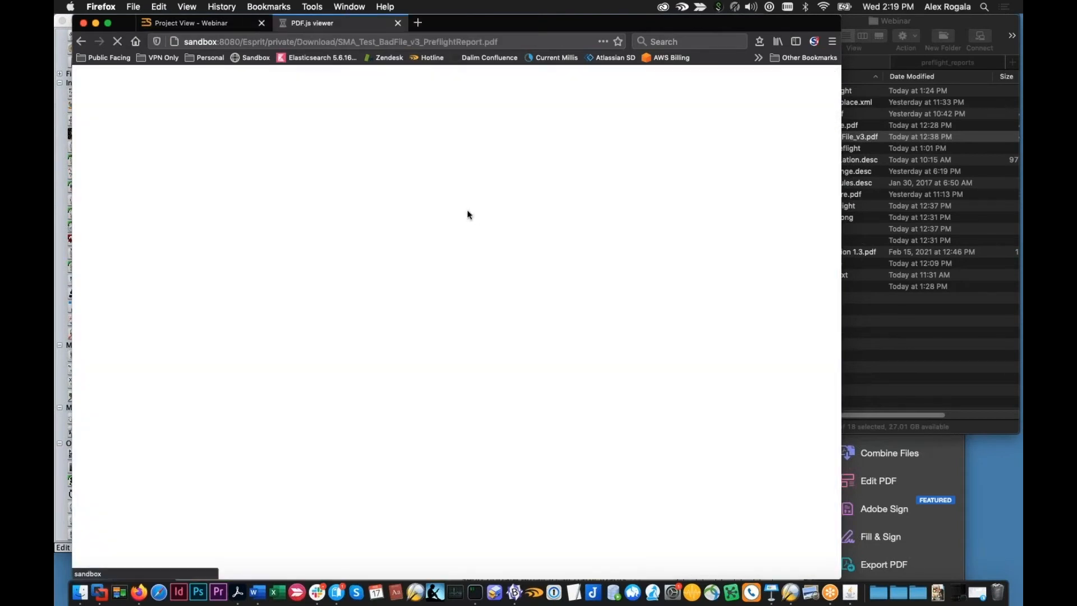
{"action": "scroll", "coordinate": [452, 229], "scroll_direction": "down", "scroll_amount": 1}
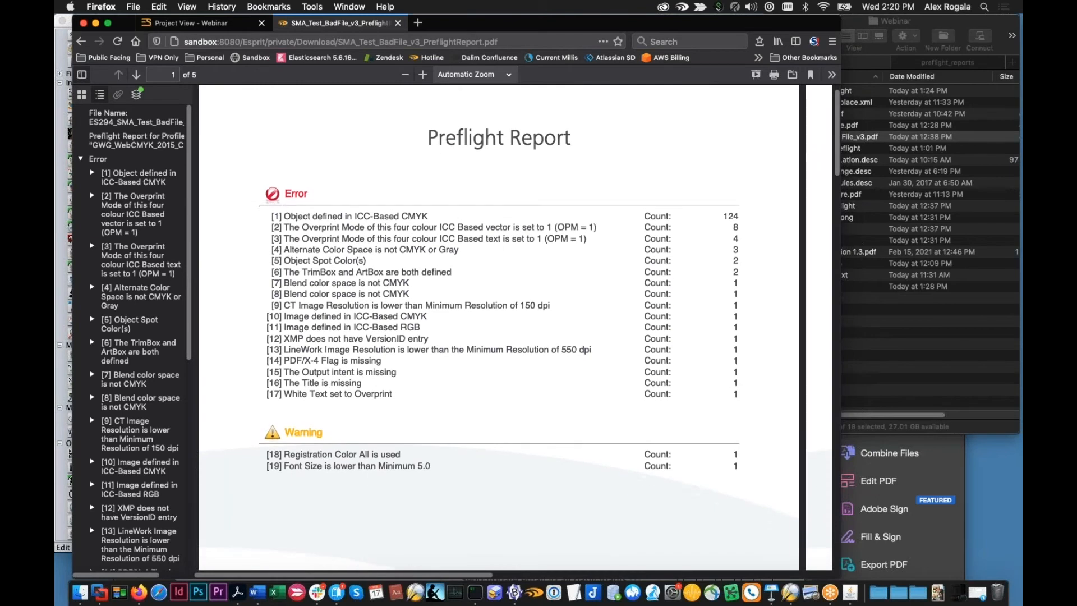
{"action": "left_click", "coordinate": [399, 23]}
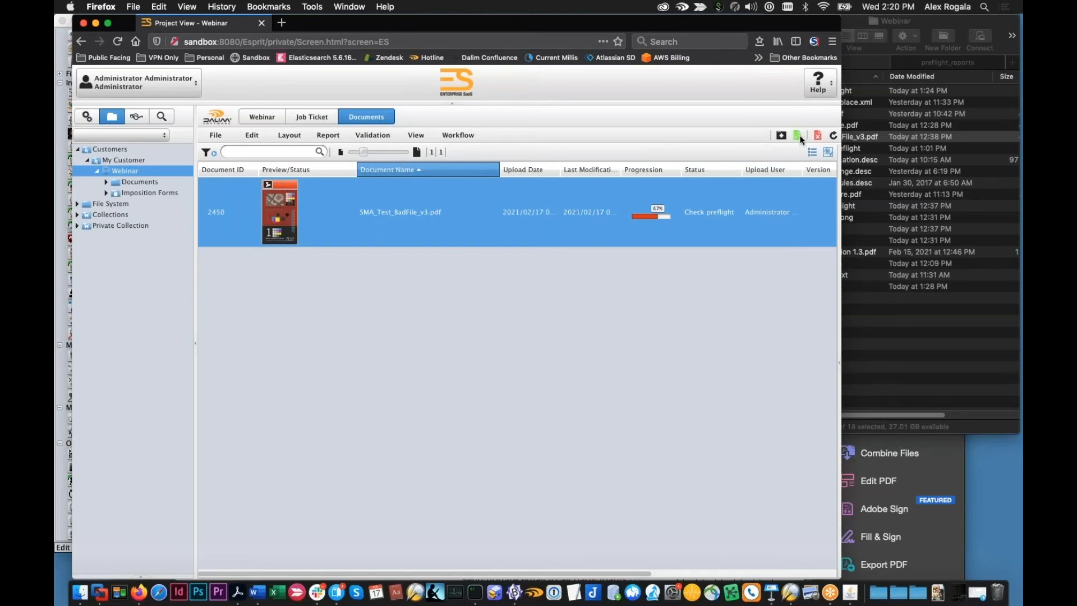
- In the administration area, add the admin user to the Preflight group under Main Organization's Users - Groups
{"action": "left_click", "coordinate": [87, 116]}
{"action": "left_click", "coordinate": [80, 136]}
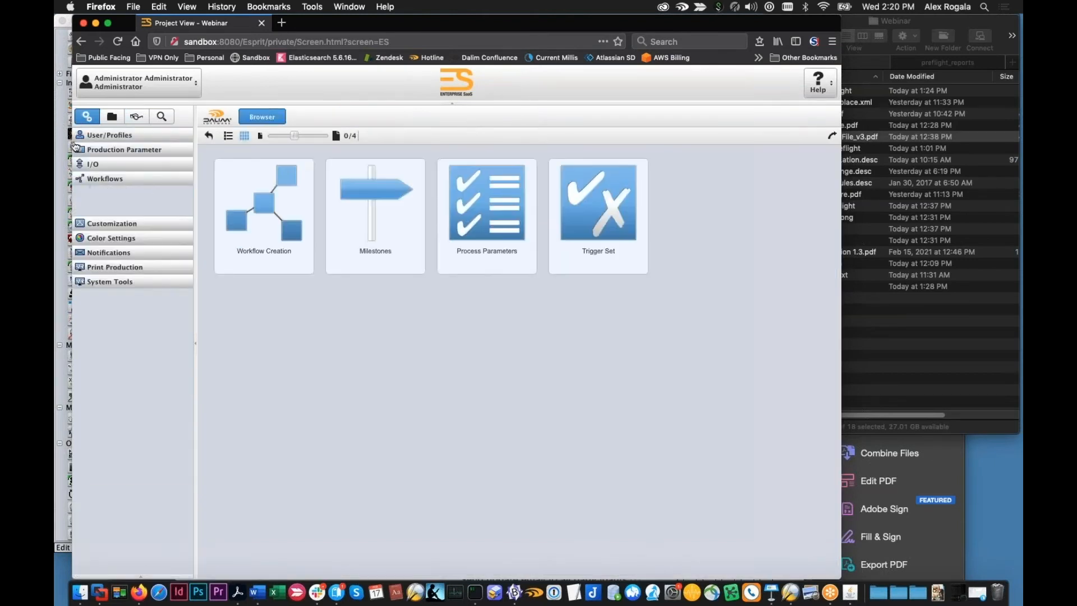
{"action": "left_click", "coordinate": [77, 149]}
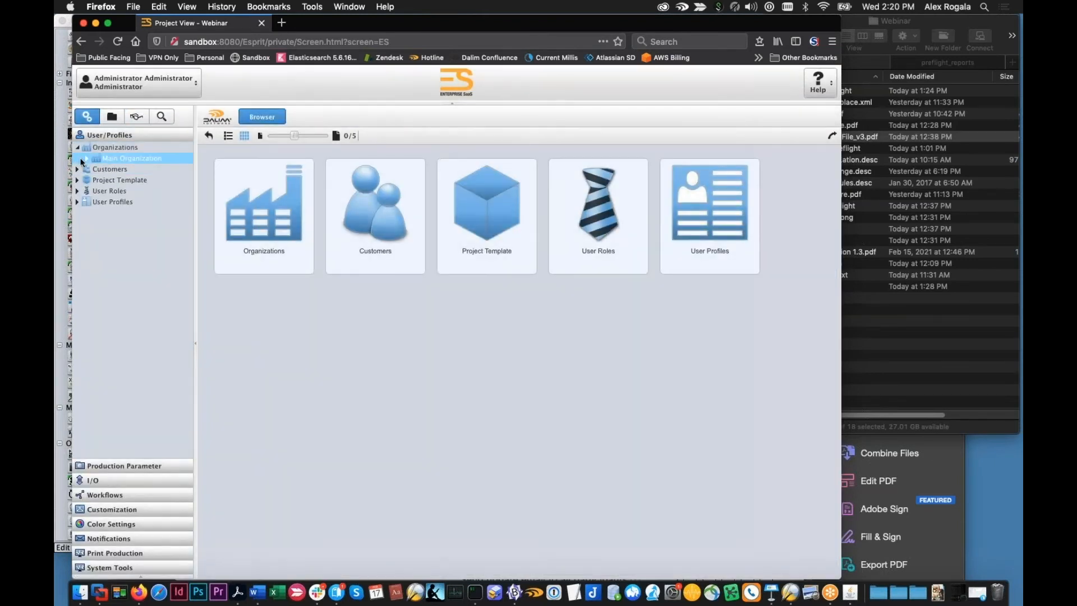
{"action": "left_click", "coordinate": [86, 158]}
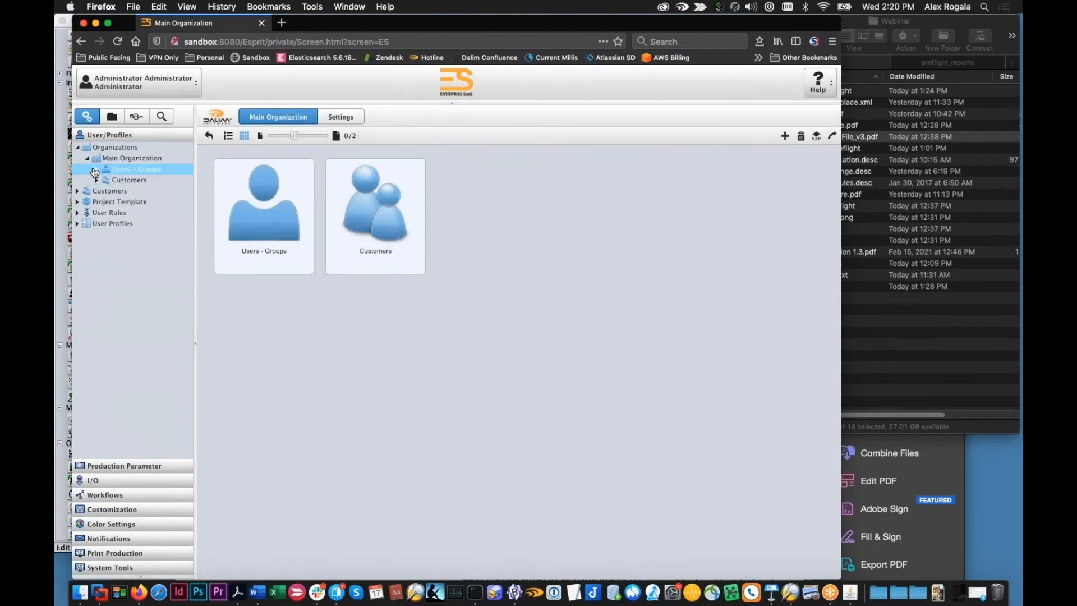
{"action": "left_click", "coordinate": [97, 170]}
{"action": "left_click", "coordinate": [117, 213]}
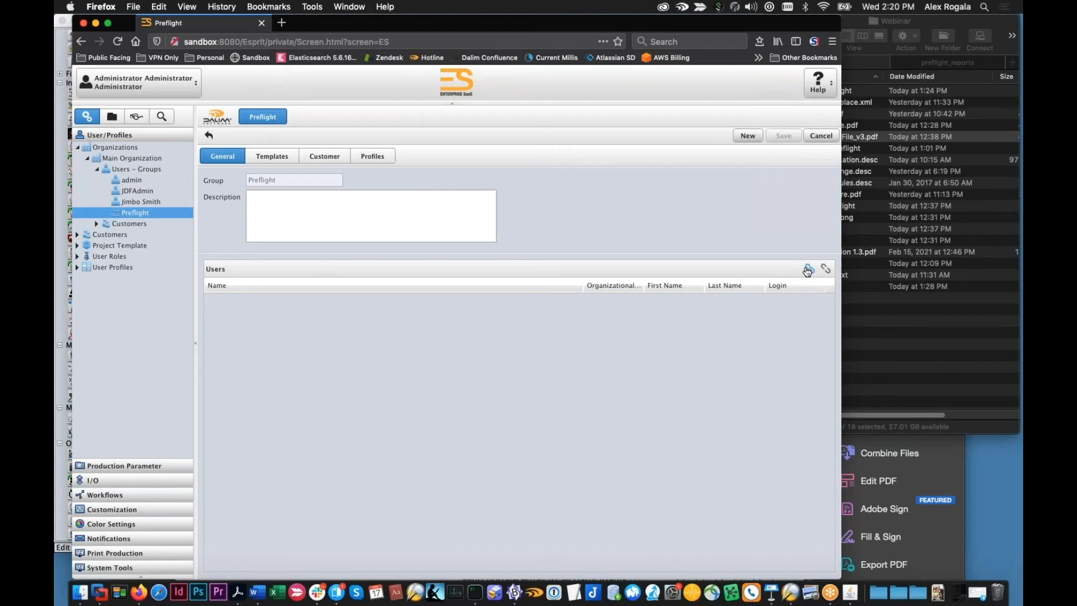
{"action": "left_click", "coordinate": [810, 268]}
{"action": "left_click", "coordinate": [356, 280]}
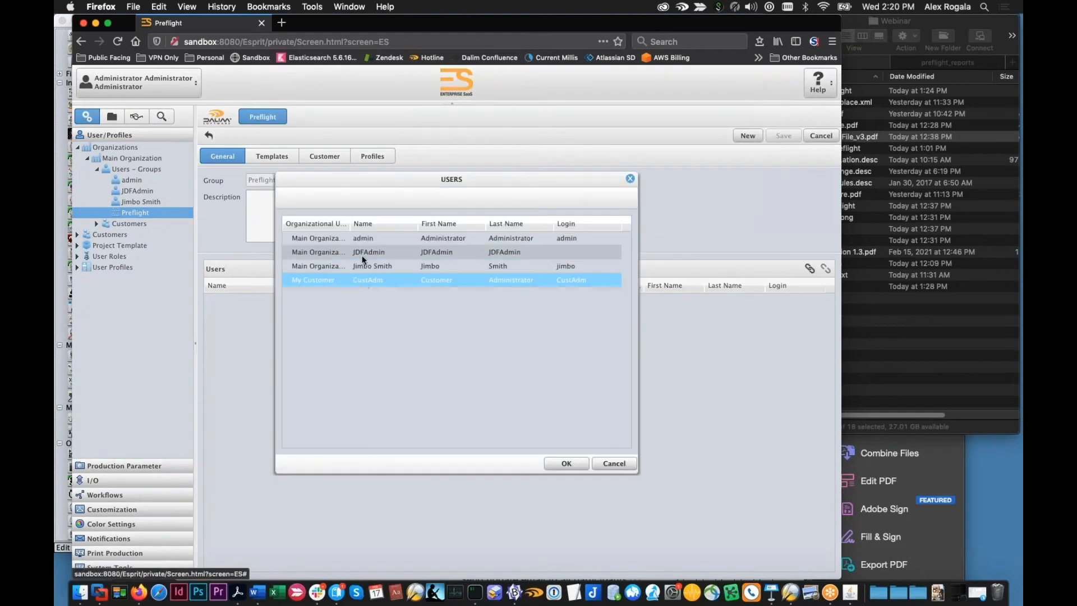
{"action": "left_click", "coordinate": [372, 238]}
{"action": "left_click", "coordinate": [566, 463]}
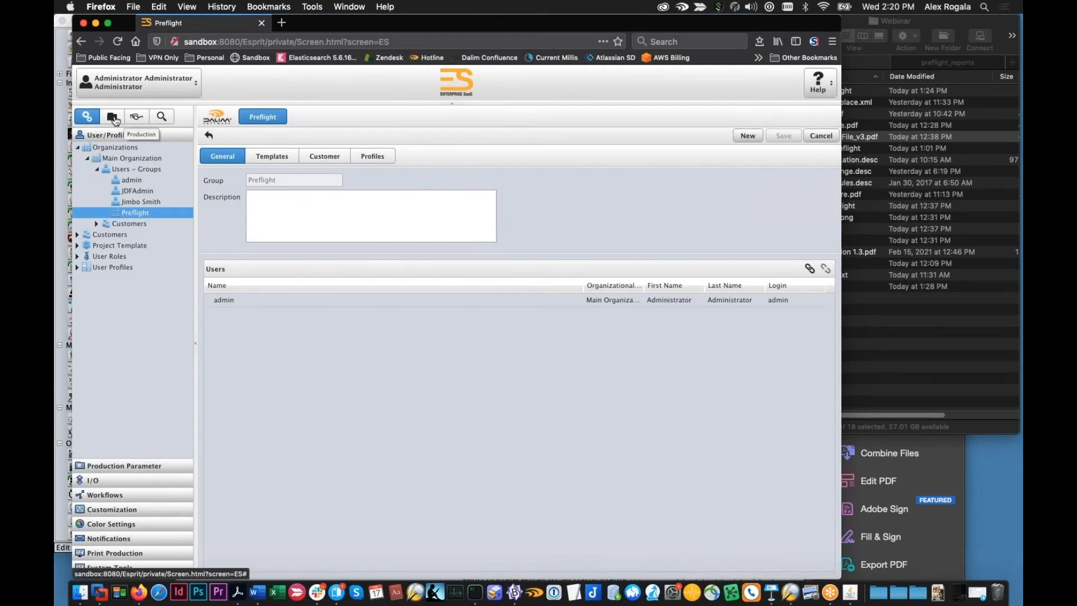
- Return to the Webinar project's documents and approve the preflight check of SMA_Test_BadFile_v3.pdf
{"action": "left_click", "coordinate": [114, 119]}
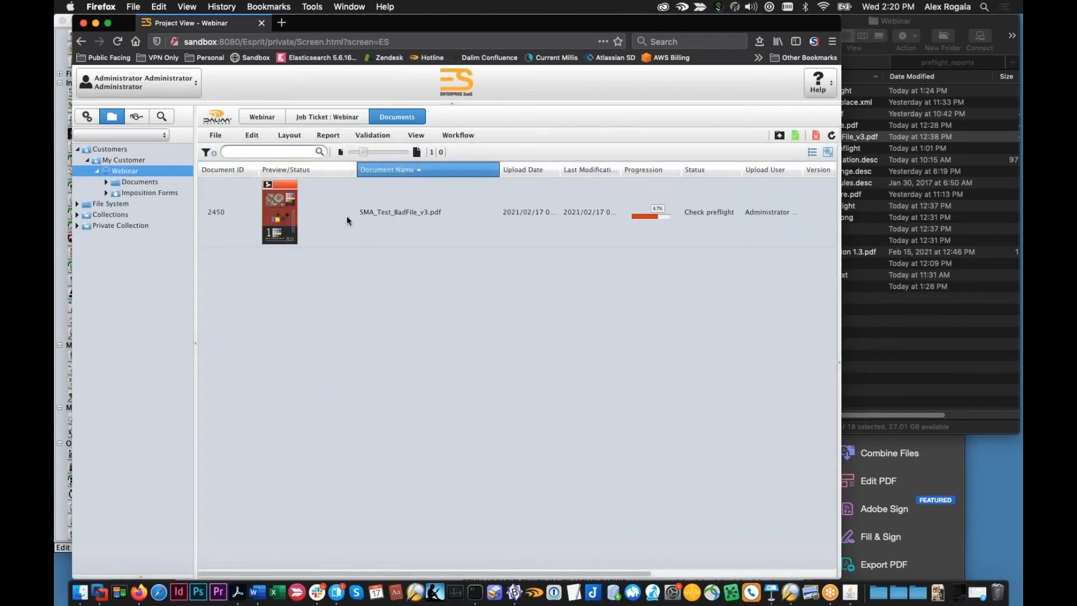
{"action": "left_click", "coordinate": [389, 222]}
{"action": "left_click", "coordinate": [794, 136]}
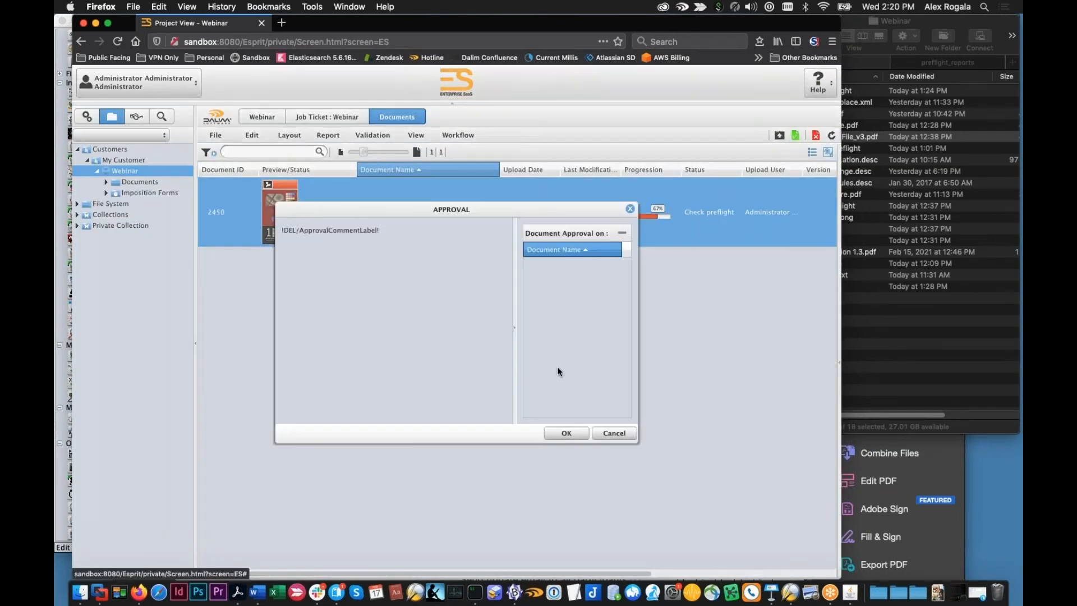
{"action": "left_click", "coordinate": [567, 434]}
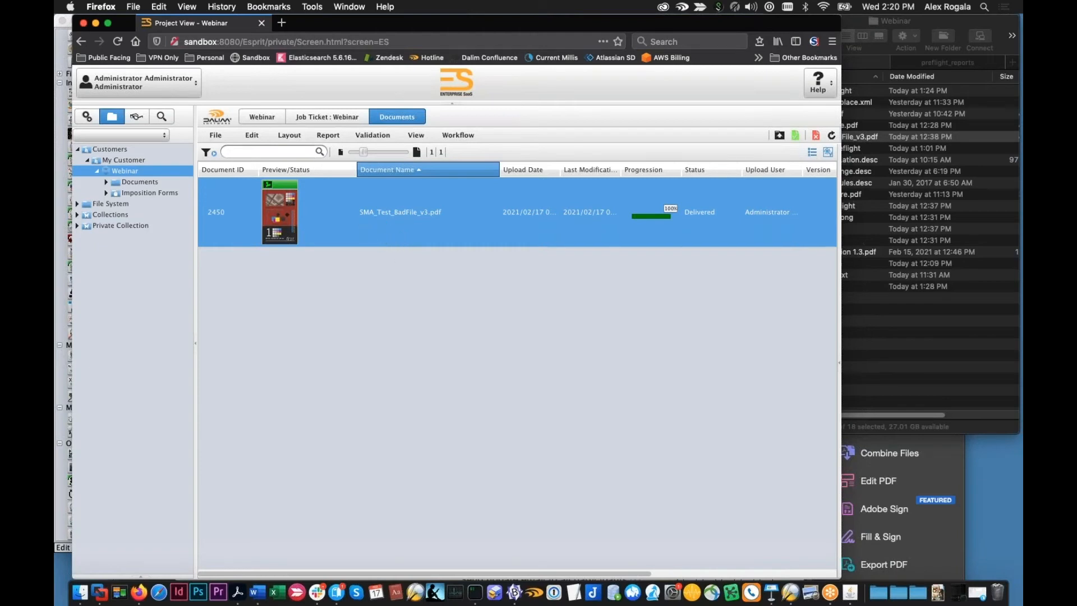
- Open the Webinar_Preflight workflow of SMA_Test_BadFile_v3.pdf for editing and place an ApprovalWFL step below PreviewGeneration
{"action": "left_click_drag", "start_coordinate": [403, 28], "coordinate": [468, 28]}
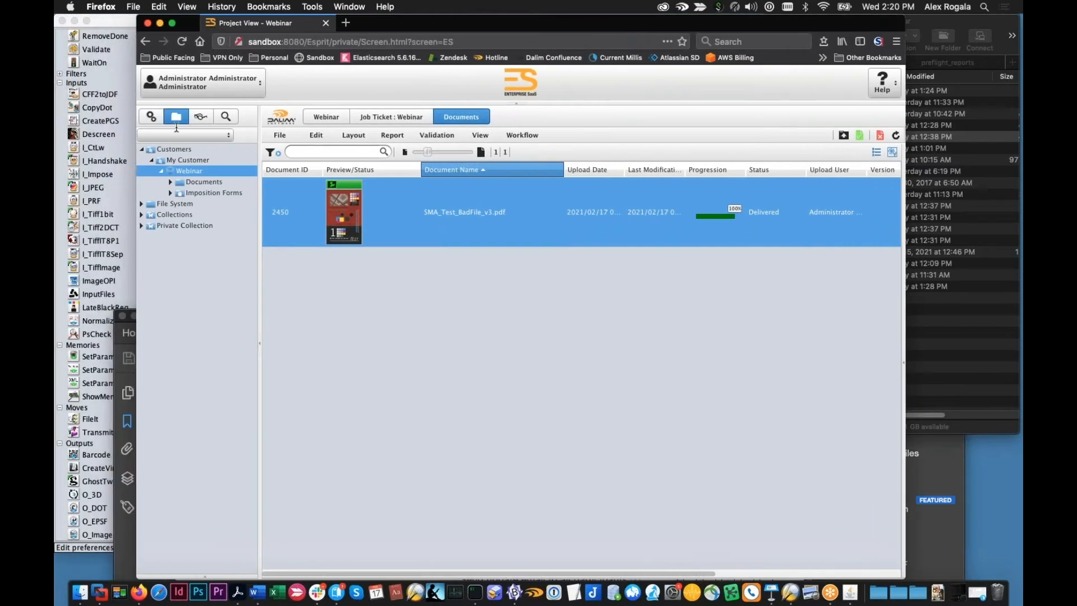
{"action": "double_click", "coordinate": [419, 221]}
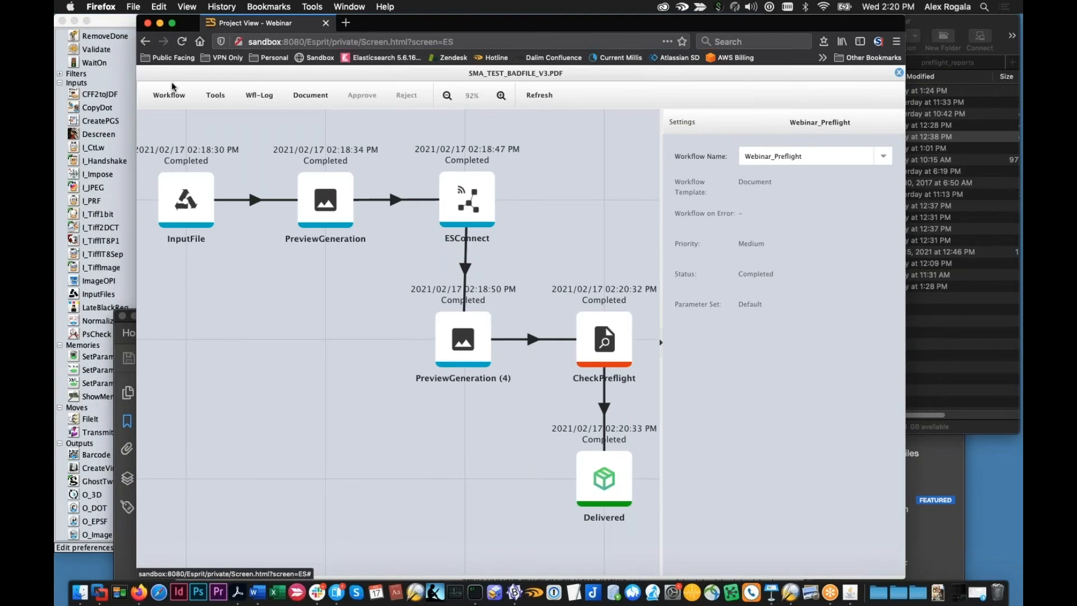
{"action": "left_click", "coordinate": [171, 92]}
{"action": "left_click", "coordinate": [188, 198]}
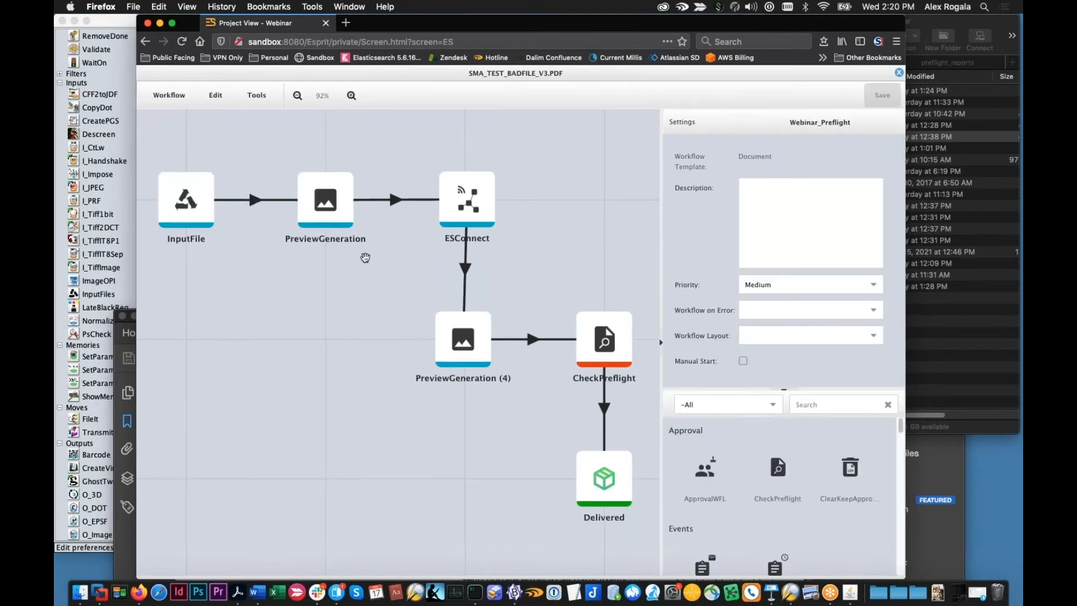
{"action": "left_click_drag", "start_coordinate": [705, 471], "coordinate": [281, 304]}
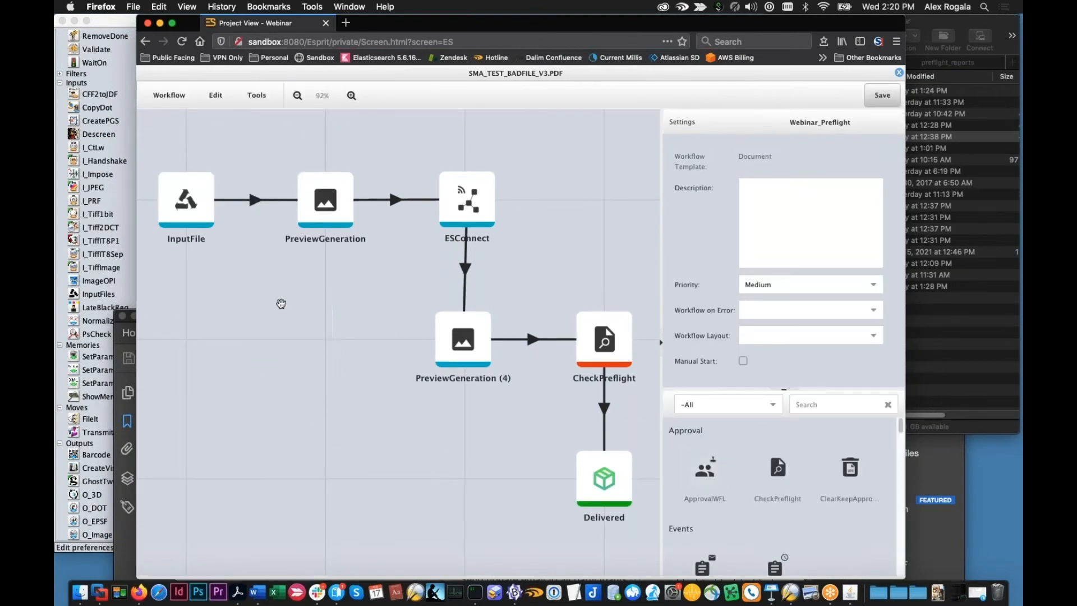
- Replace the direct PreviewGeneration to ESConnect link with links running through ApprovalWFL, and save the workflow
{"action": "left_click", "coordinate": [395, 200]}
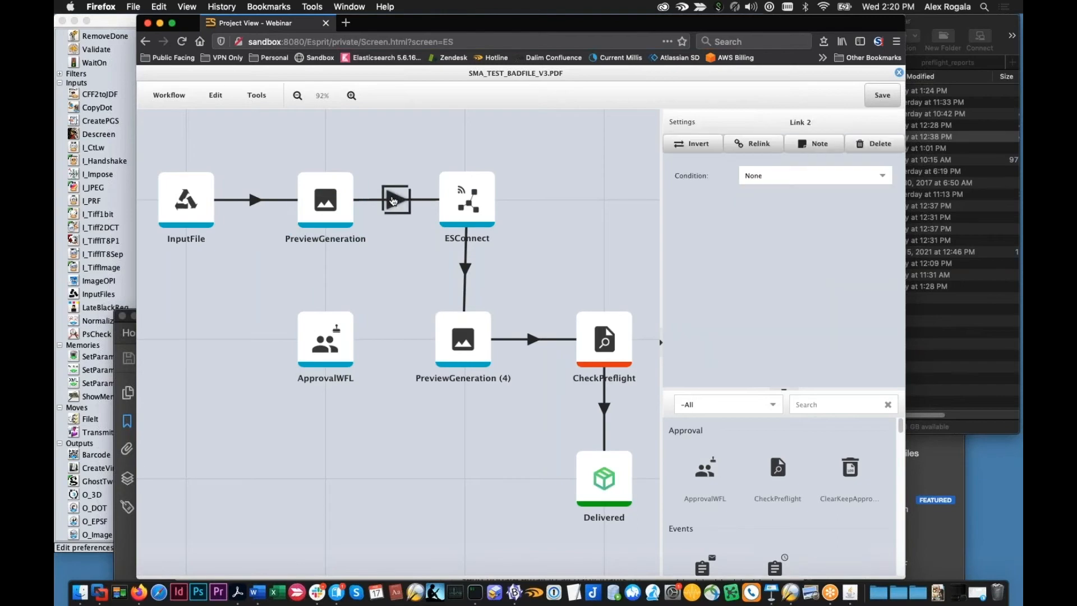
{"action": "right_click", "coordinate": [395, 200]}
{"action": "left_click", "coordinate": [404, 217]}
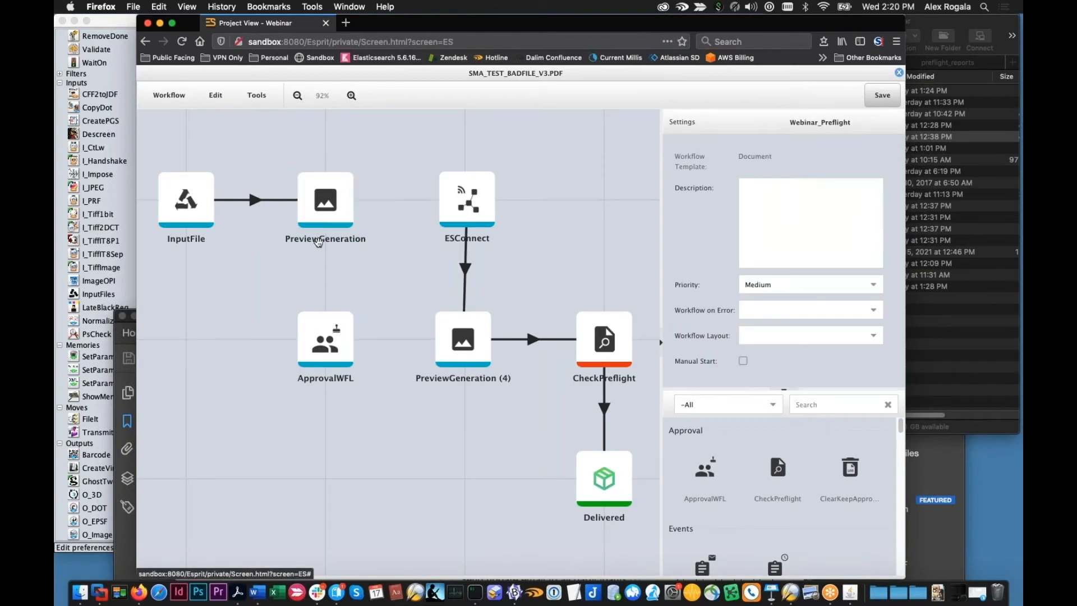
{"action": "mouse_move", "coordinate": [321, 229]}
{"action": "left_mouse_down"}
{"action": "mouse_move", "coordinate": [312, 327]}
{"action": "mouse_move", "coordinate": [453, 208]}
{"action": "left_mouse_up"}
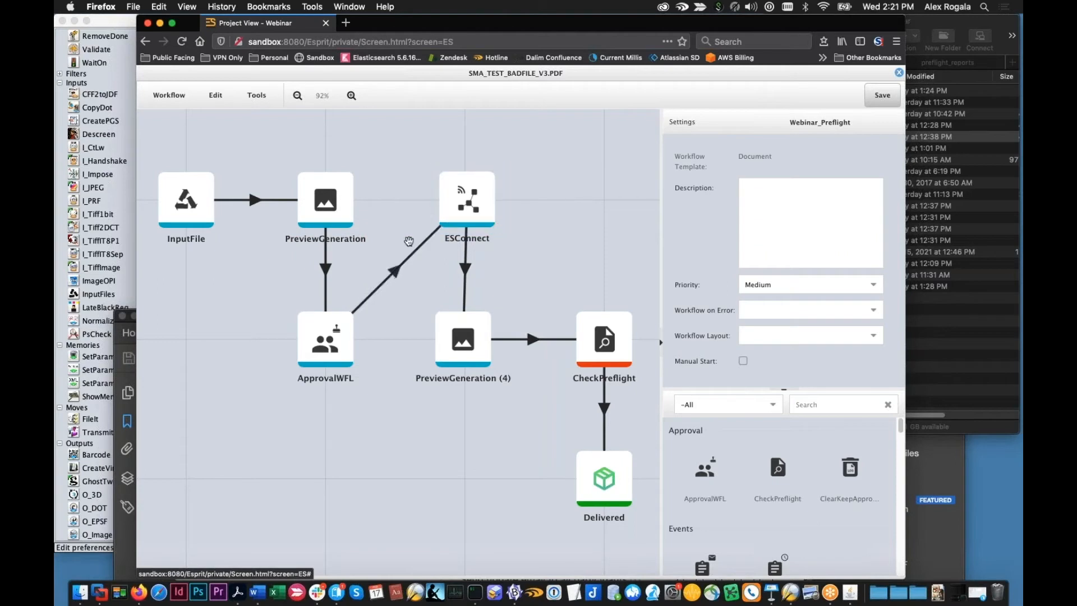
{"action": "left_click", "coordinate": [882, 100]}
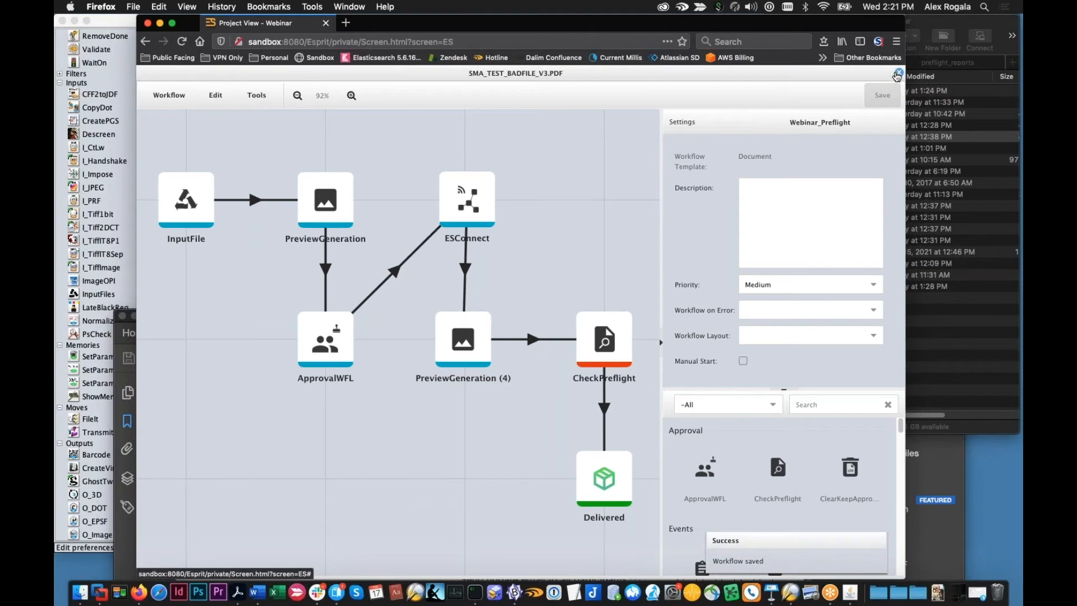
- Add admin as the ApprovalWFL approver in the properties of SMA_Test_BadFile_v3.pdf, and reprocess the document
{"action": "left_click", "coordinate": [897, 76]}
{"action": "right_click", "coordinate": [502, 212]}
{"action": "left_click", "coordinate": [510, 344]}
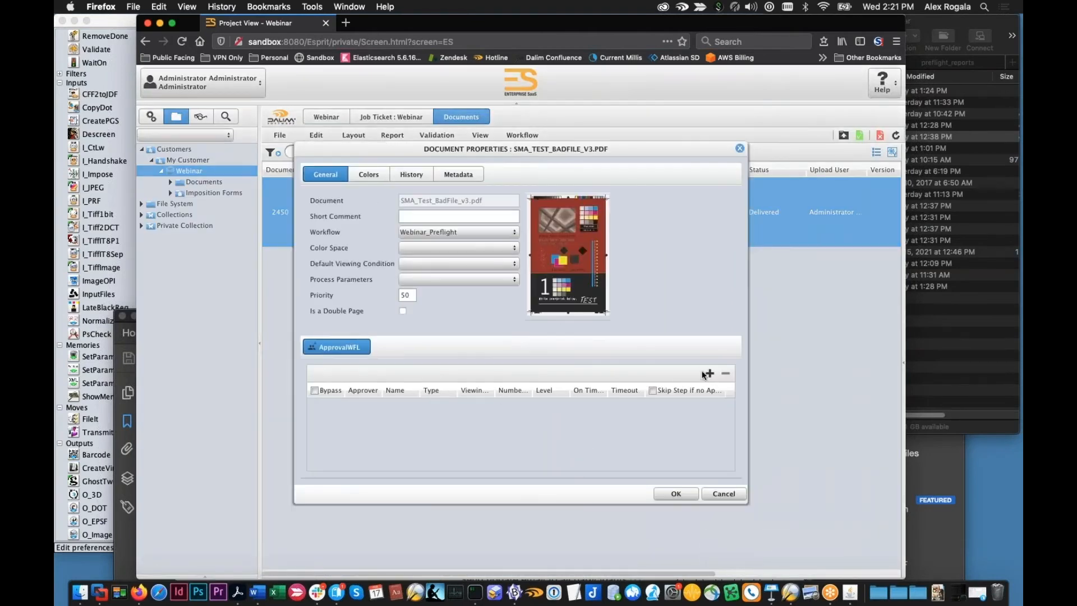
{"action": "left_click", "coordinate": [708, 374]}
{"action": "left_click", "coordinate": [364, 410]}
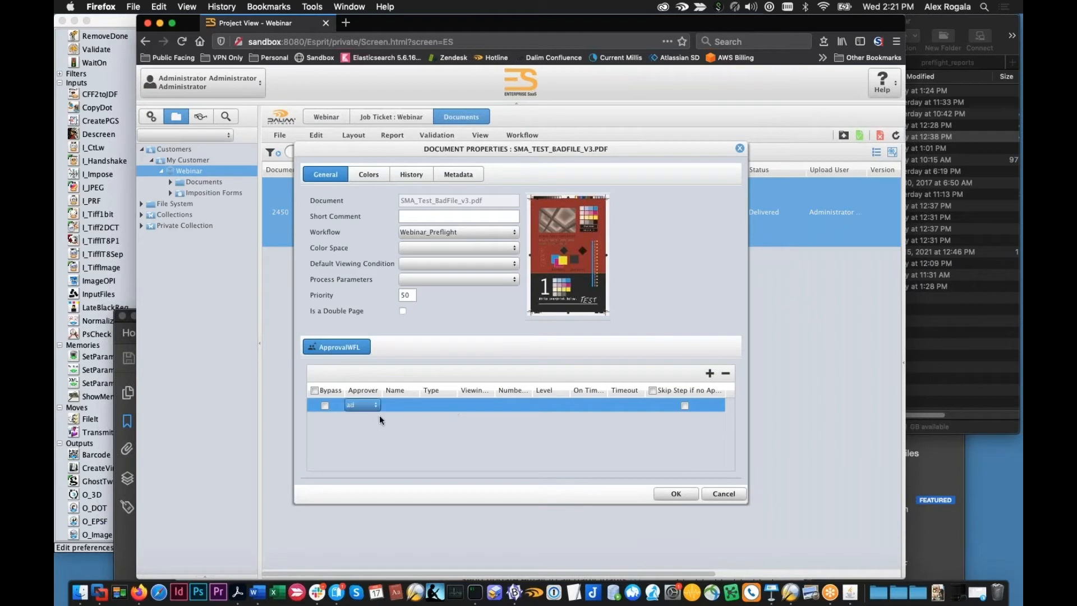
{"action": "left_click", "coordinate": [364, 406]}
{"action": "left_click", "coordinate": [373, 420]}
{"action": "left_click", "coordinate": [675, 494]}
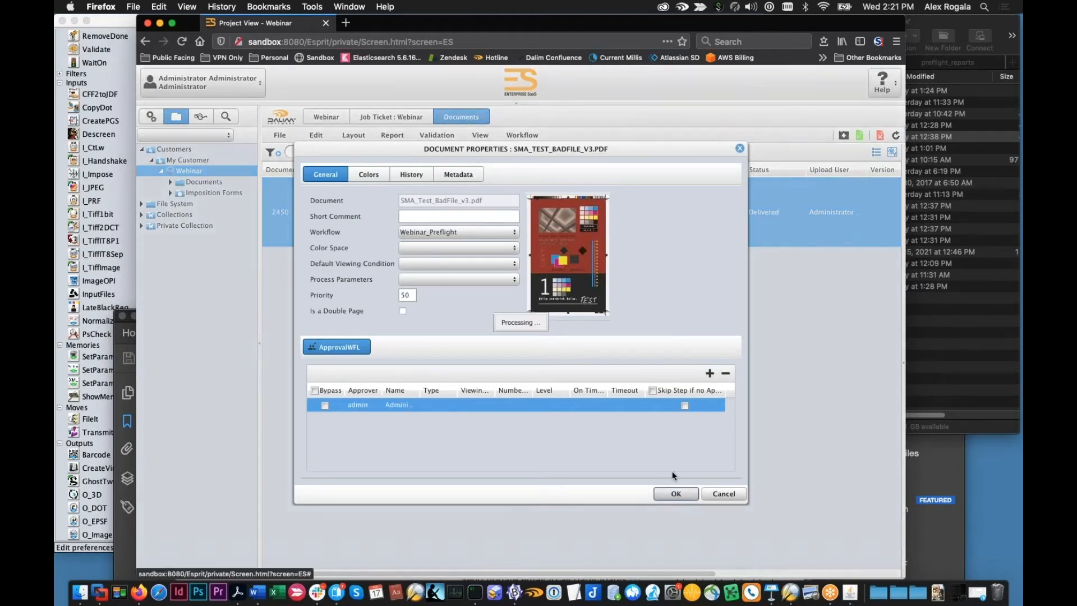
{"action": "right_click", "coordinate": [472, 222]}
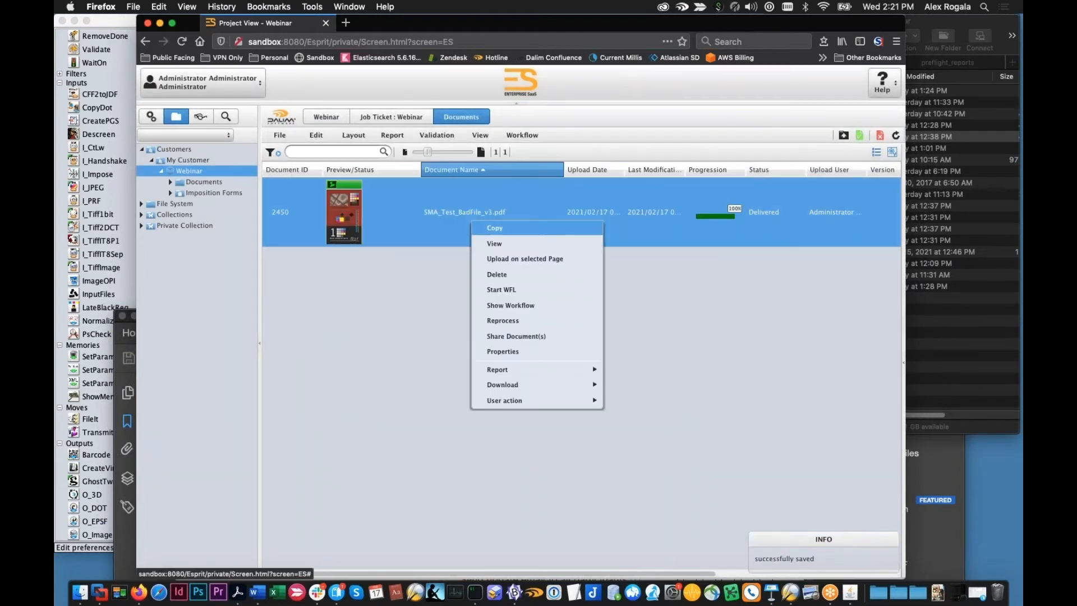
{"action": "left_click", "coordinate": [498, 321]}
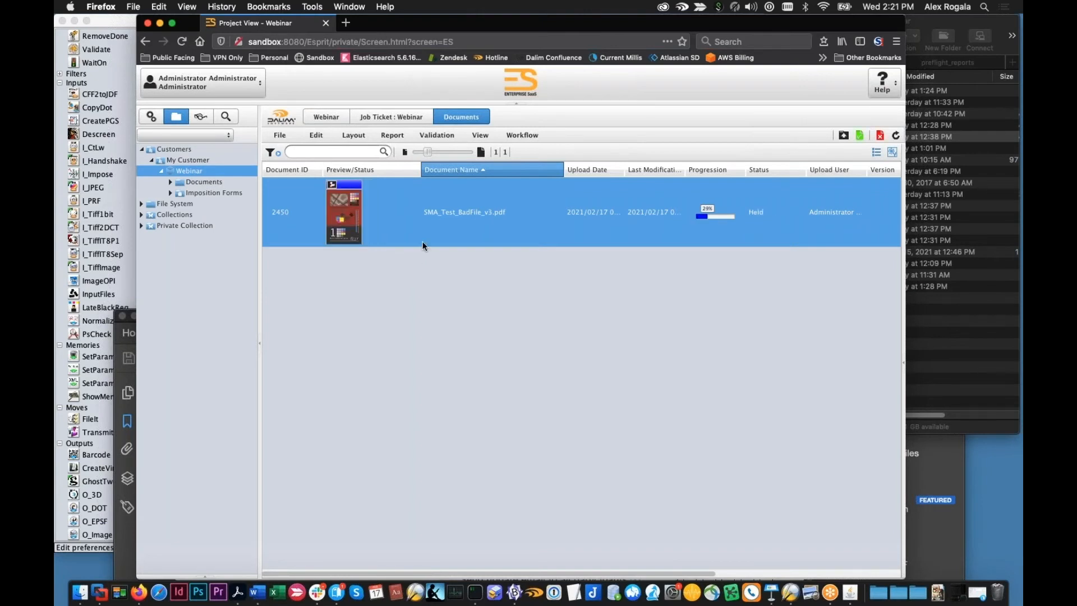
- Open the held document in the viewer, annotate its upper image with "Looks good!" and scribble freehand around the overlapping Knockout squares
{"action": "double_click", "coordinate": [438, 223]}
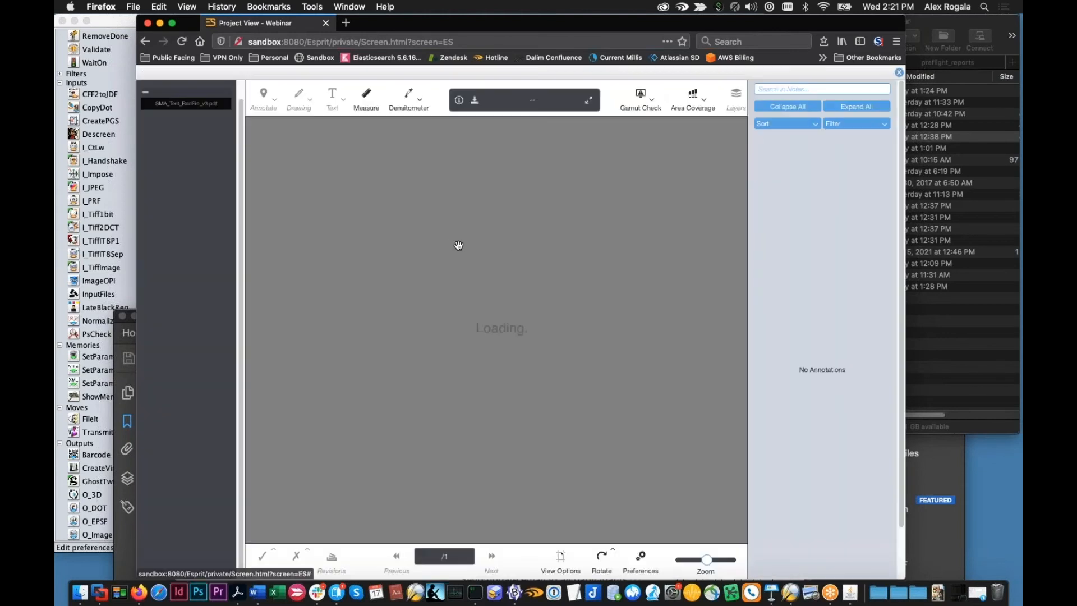
{"action": "left_click", "coordinate": [262, 97]}
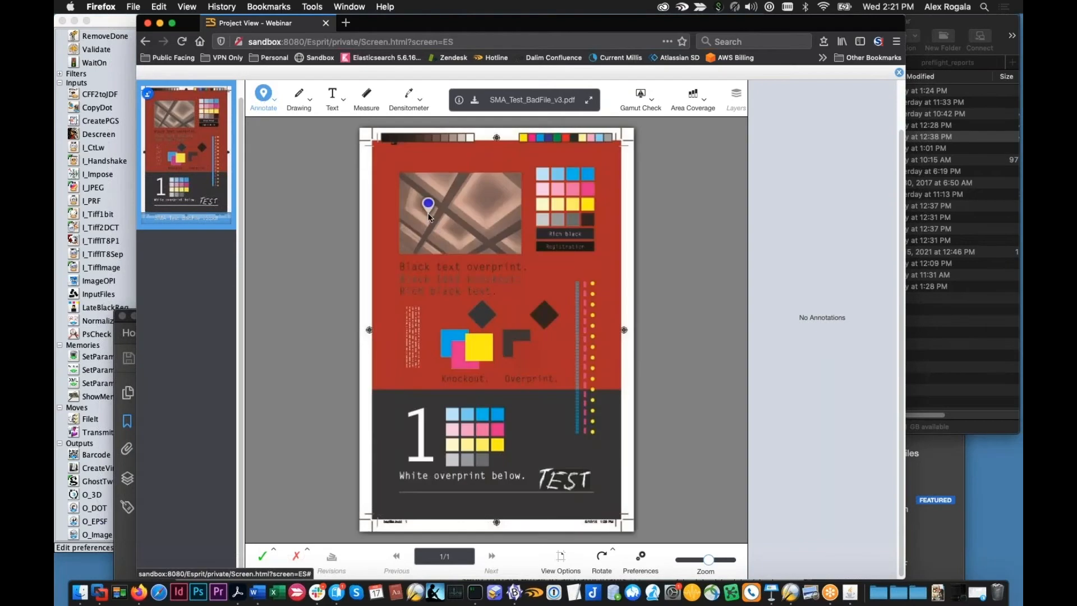
{"action": "left_click", "coordinate": [427, 206]}
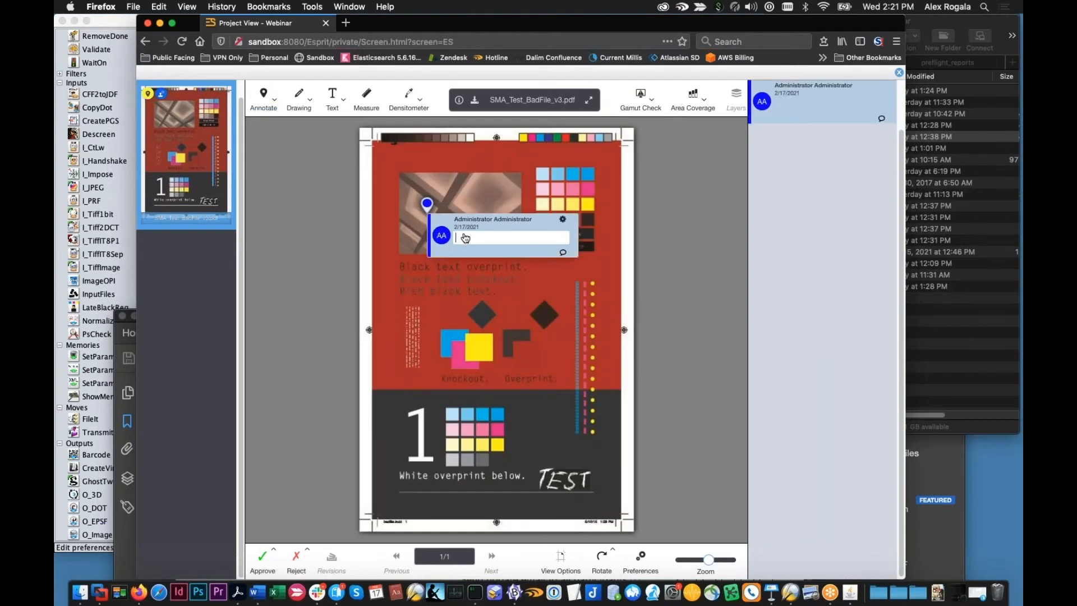
{"action": "left_click", "coordinate": [467, 240]}
{"action": "type", "text": "Looks good!"}
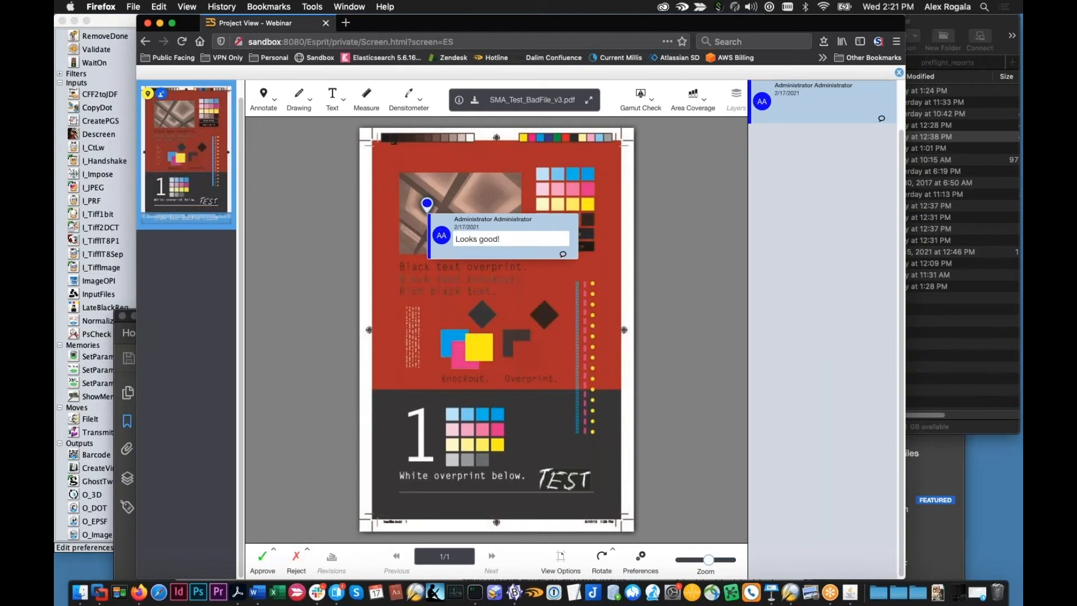
{"action": "key", "text": "Return"}
{"action": "mouse_move", "coordinate": [483, 325]}
{"action": "left_mouse_down"}
{"action": "mouse_move", "coordinate": [507, 297]}
{"action": "mouse_move", "coordinate": [440, 317]}
{"action": "mouse_move", "coordinate": [474, 355]}
{"action": "mouse_move", "coordinate": [439, 323]}
{"action": "mouse_move", "coordinate": [467, 350]}
{"action": "mouse_move", "coordinate": [482, 324]}
{"action": "left_mouse_up"}
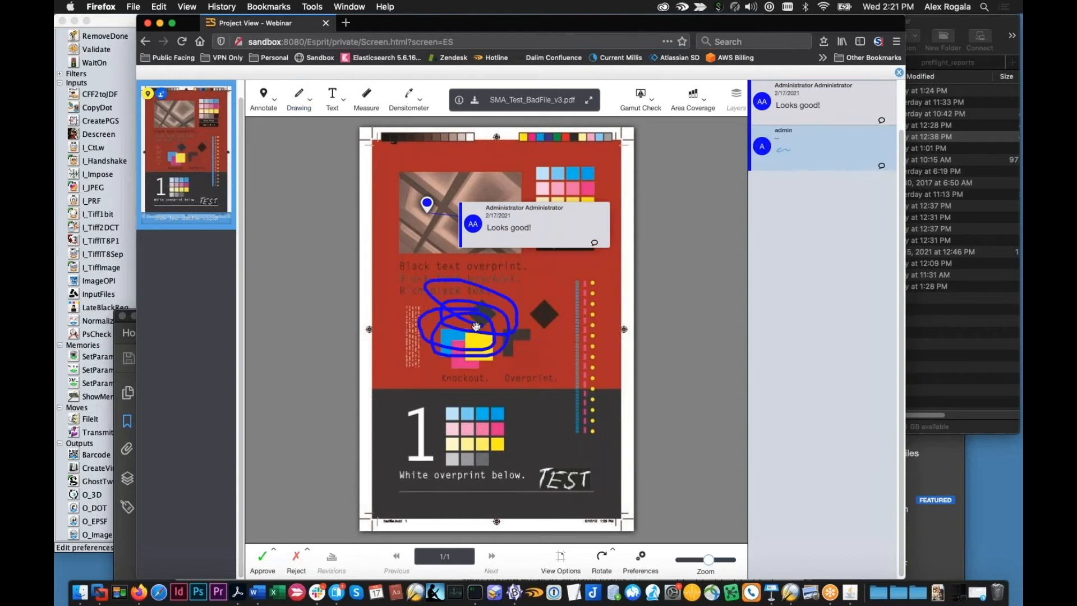
- Close the viewer and approve SMA_Test_BadFile_v3.pdf at its ApprovalWFL step
{"action": "left_click", "coordinate": [899, 74]}
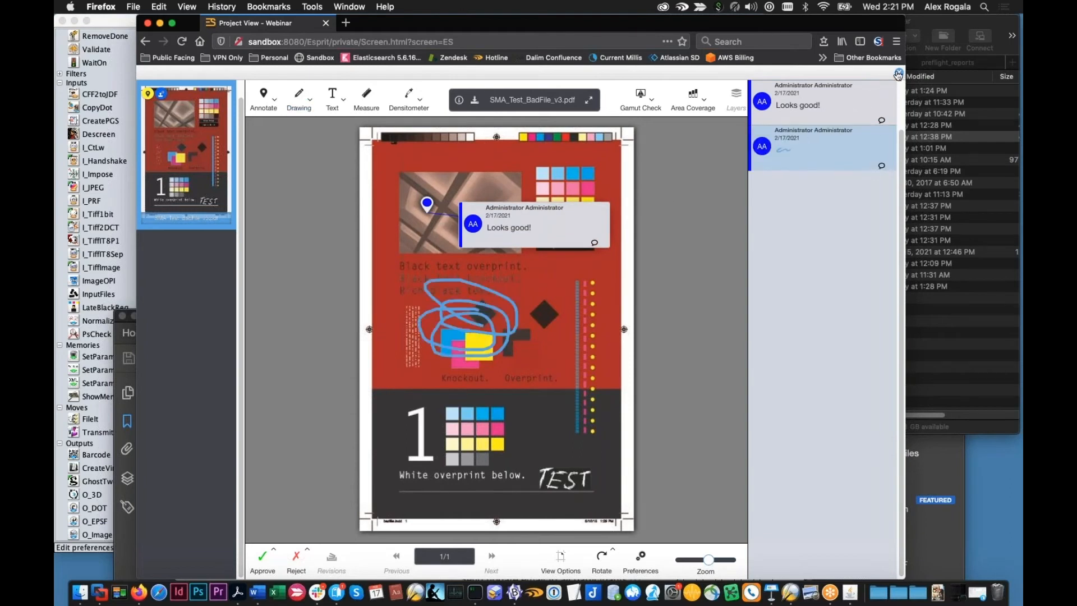
{"action": "left_click", "coordinate": [859, 136]}
{"action": "left_click", "coordinate": [623, 434]}
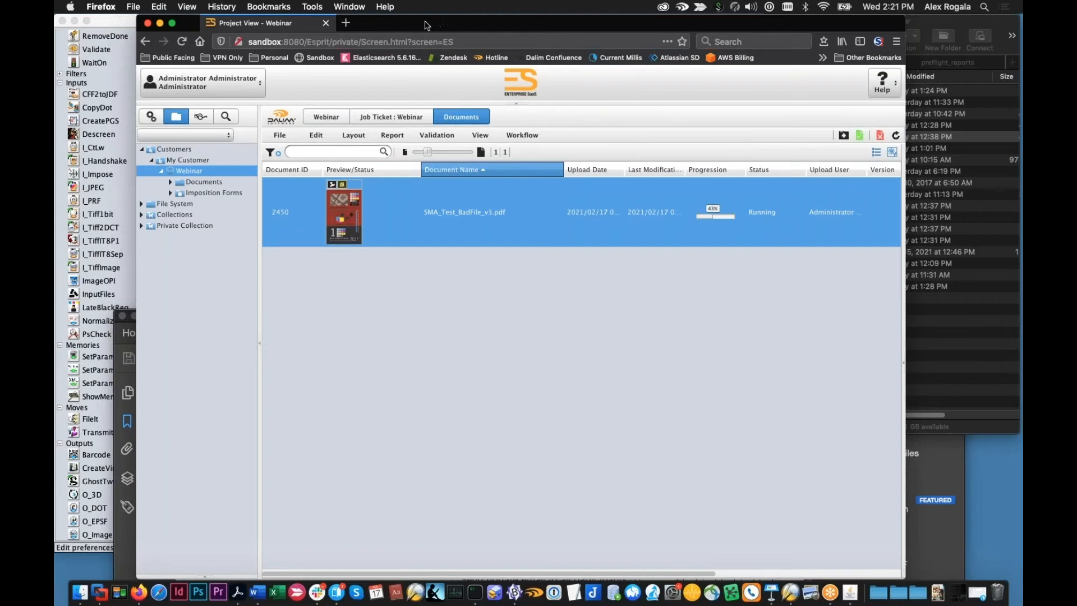
- Shift the browser window back over and reopen SMA_Test_BadFile_v3.pdf in the viewer
{"action": "left_click_drag", "start_coordinate": [427, 25], "coordinate": [369, 26]}
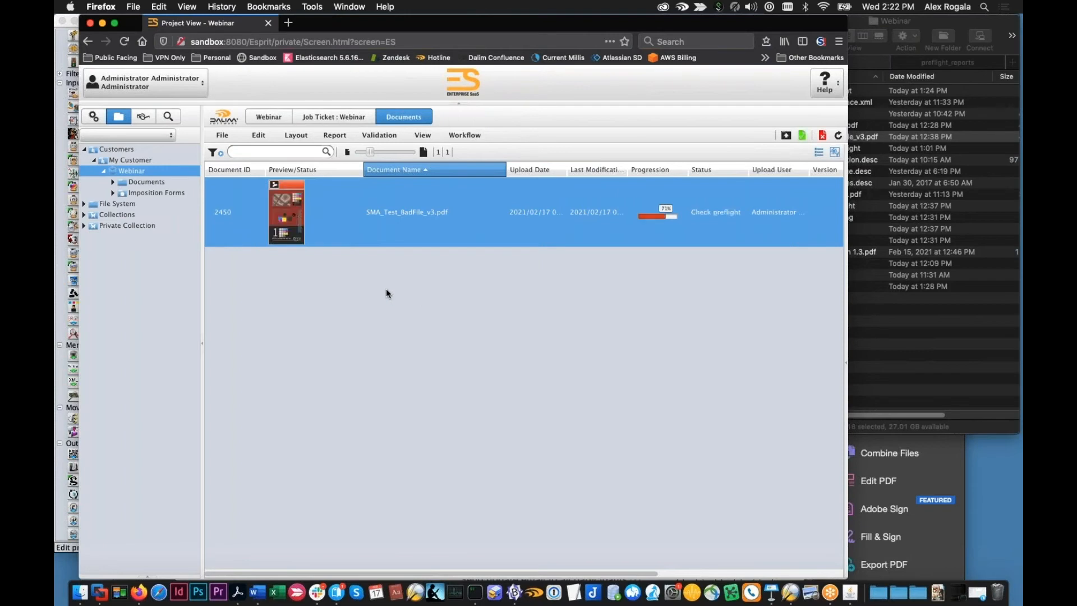
{"action": "double_click", "coordinate": [291, 208]}
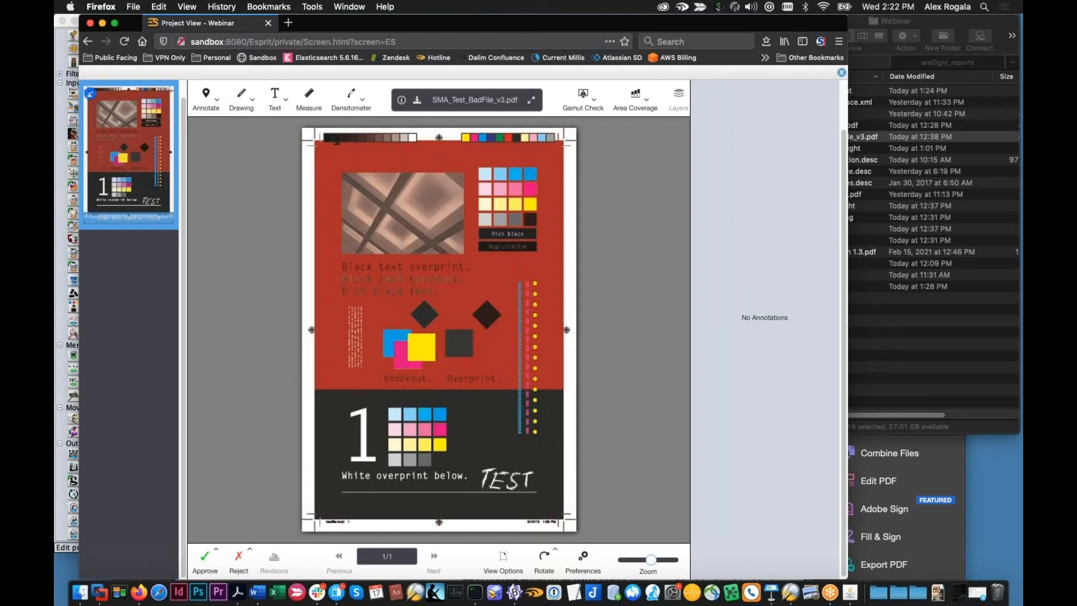
- Close the viewer, inspect the PreviewGeneration step in the workflow of SMA_Test_BadFile_v3.pdf, and return to the document list
{"action": "left_click", "coordinate": [842, 72]}
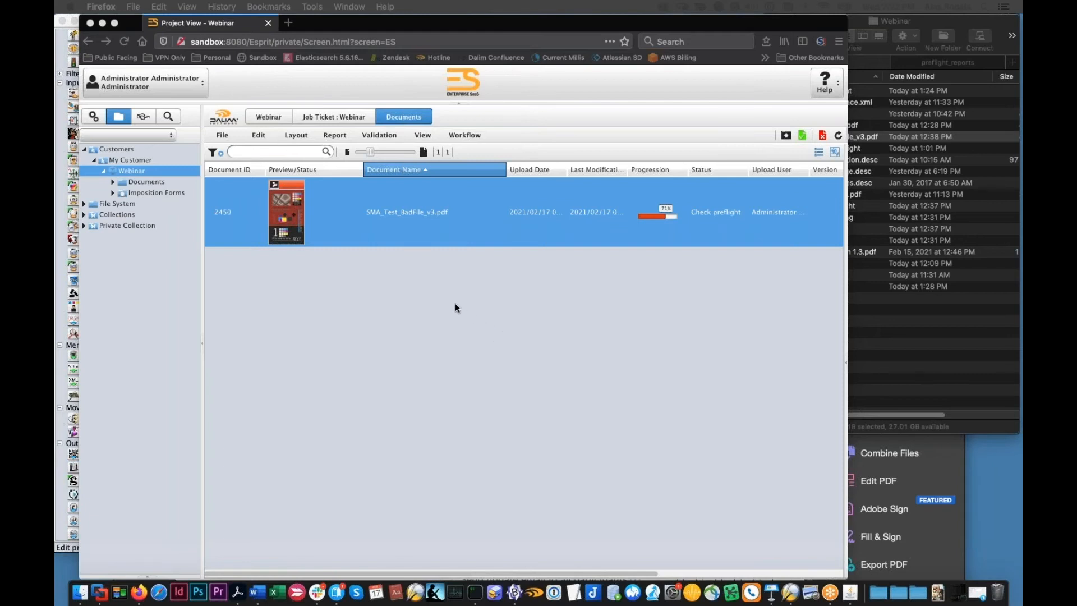
{"action": "double_click", "coordinate": [446, 226]}
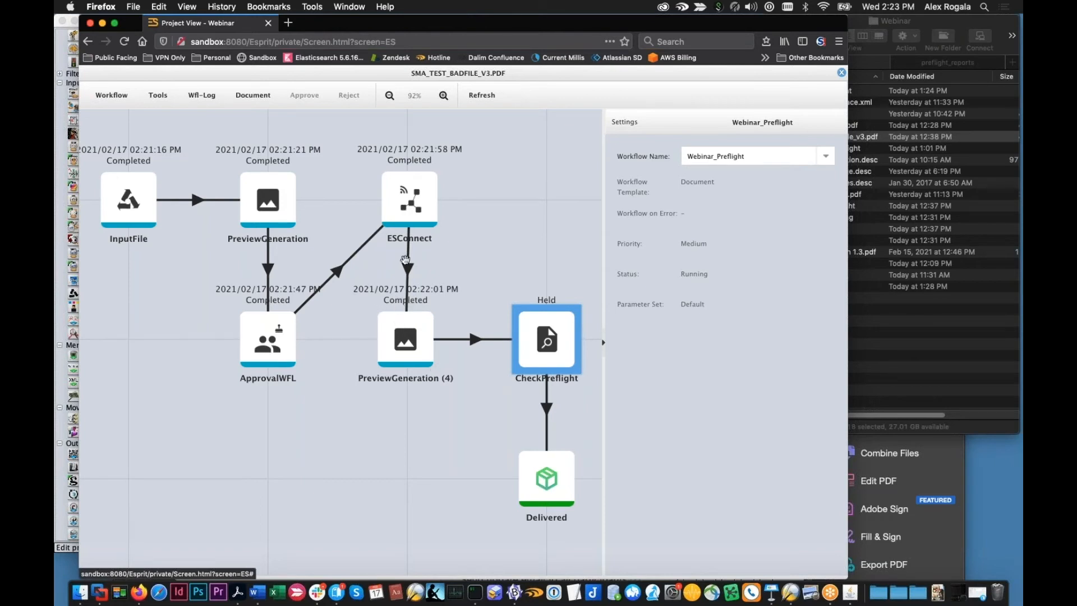
{"action": "left_click", "coordinate": [268, 204]}
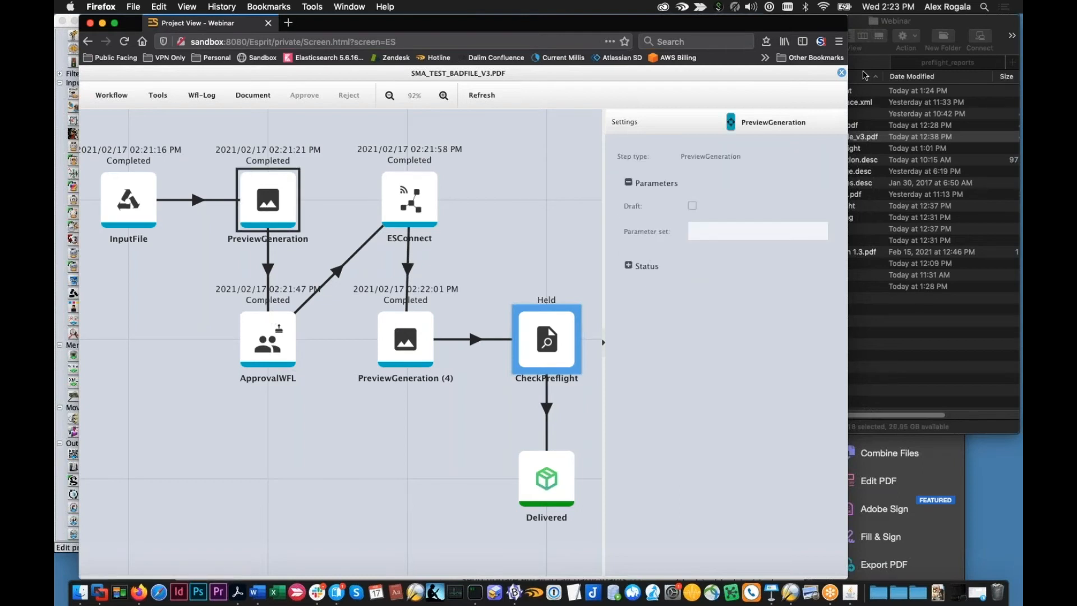
{"action": "left_click", "coordinate": [842, 73]}
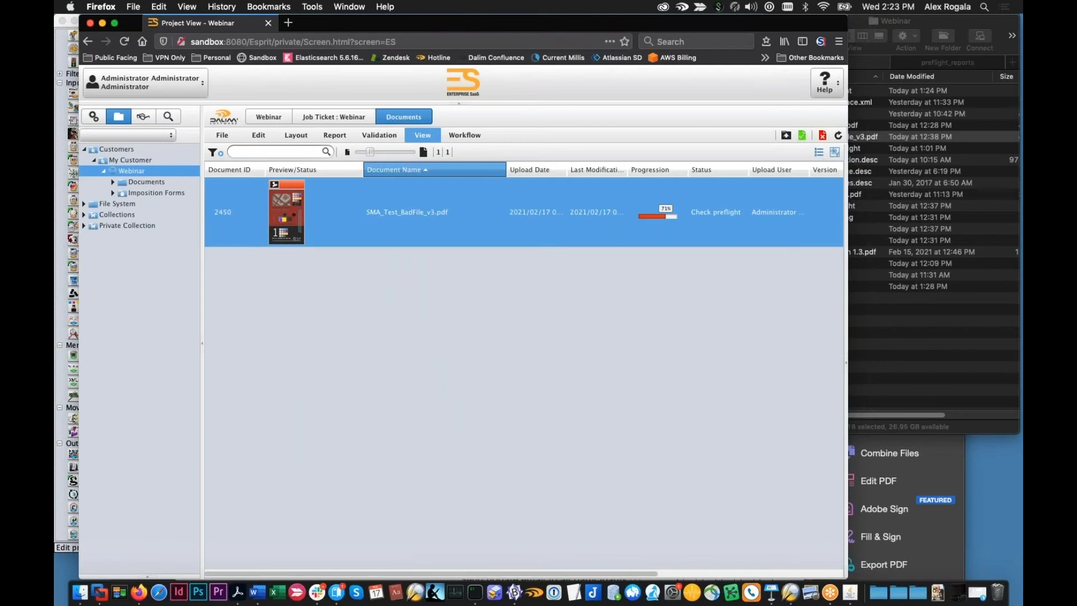
- Open the InputFile version of SMA_Test_BadFile_v3.pdf in the document view to examine its annotations, and close the viewer
{"action": "left_click", "coordinate": [425, 135]}
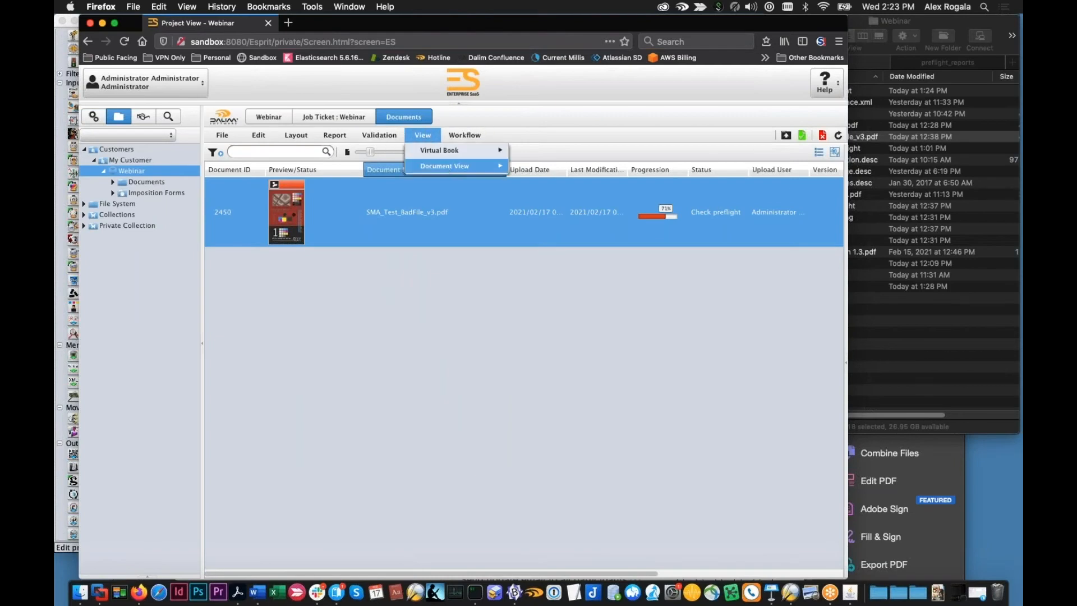
{"action": "mouse_move", "coordinate": [482, 167]}
{"action": "left_click", "coordinate": [545, 176]}
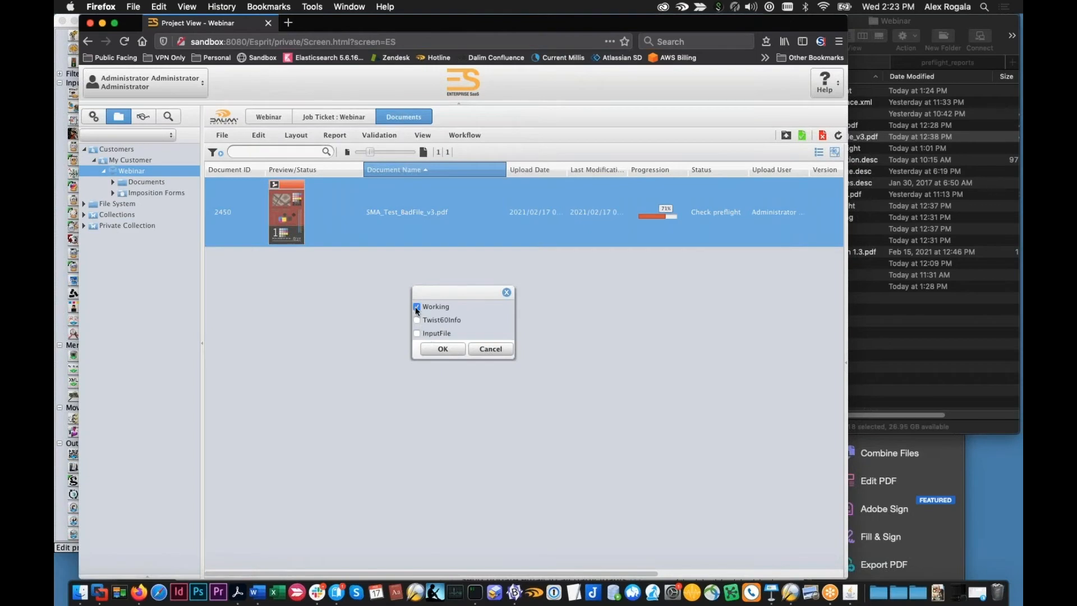
{"action": "left_click", "coordinate": [417, 333]}
{"action": "left_click", "coordinate": [443, 349]}
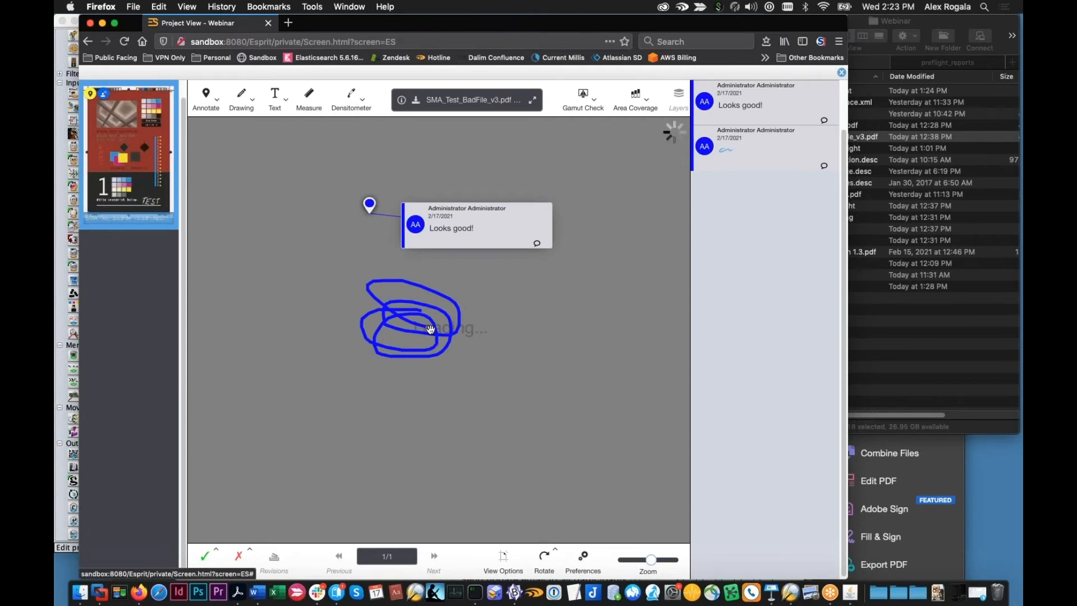
{"action": "left_click", "coordinate": [842, 76]}
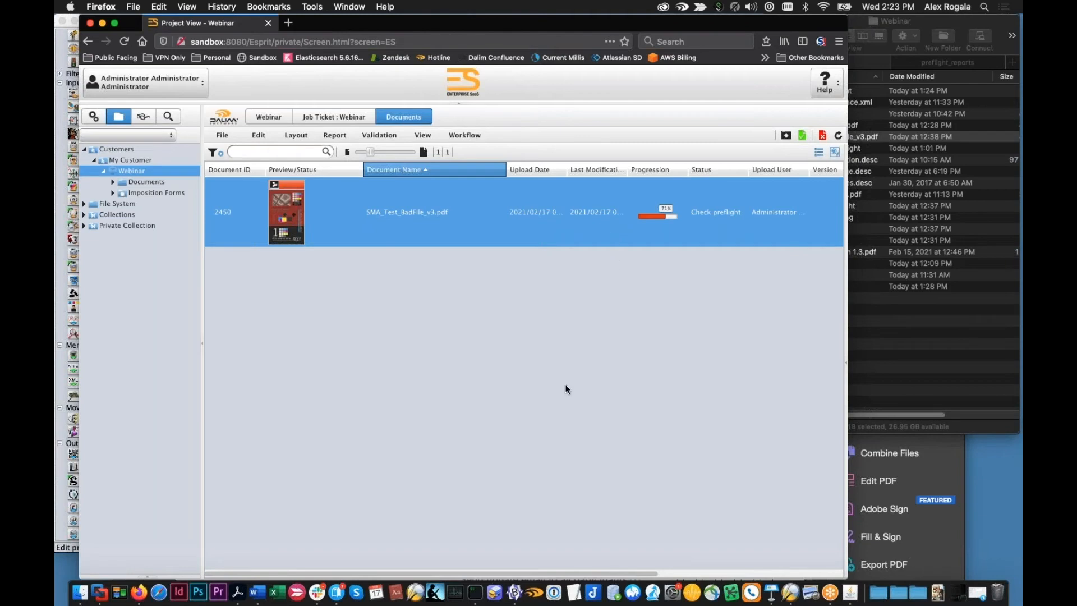
- Switch to TWIST Editor and set the PsCheck behaviour in Webinar_BasicPreflight_ESConnect to Preflight Only
{"action": "left_click", "coordinate": [790, 593]}
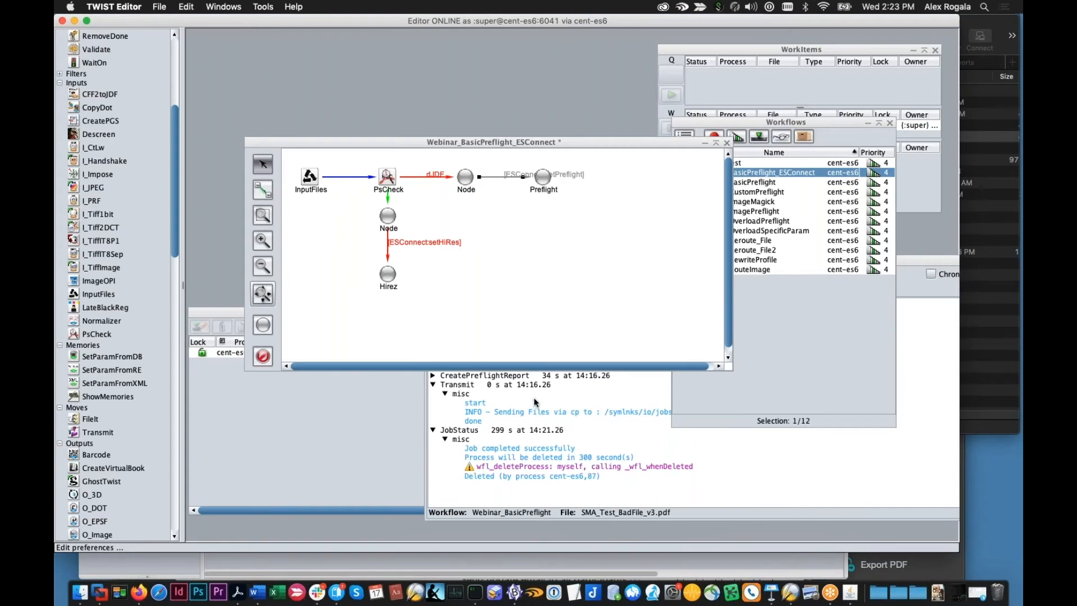
{"action": "double_click", "coordinate": [393, 179]}
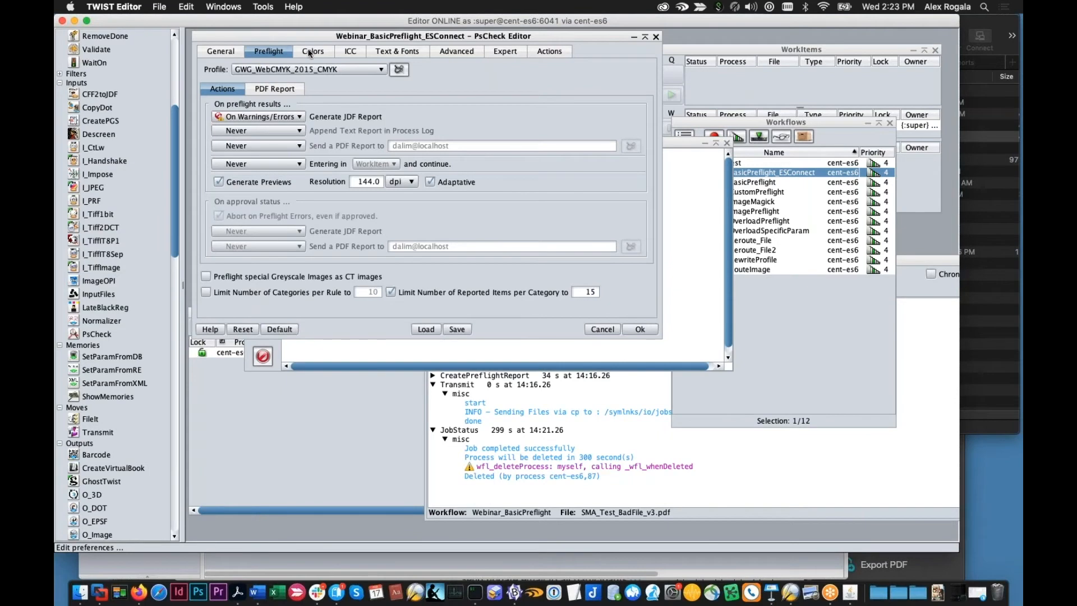
{"action": "left_click", "coordinate": [236, 50]}
{"action": "left_click", "coordinate": [250, 75]}
{"action": "left_click", "coordinate": [251, 89]}
{"action": "left_click", "coordinate": [254, 75]}
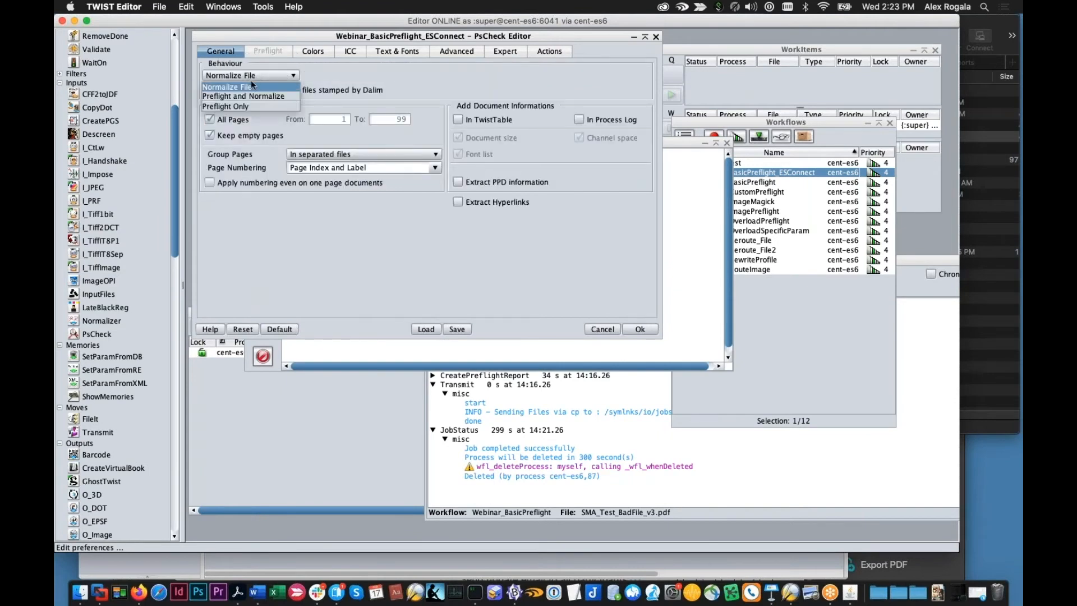
{"action": "left_click", "coordinate": [253, 106]}
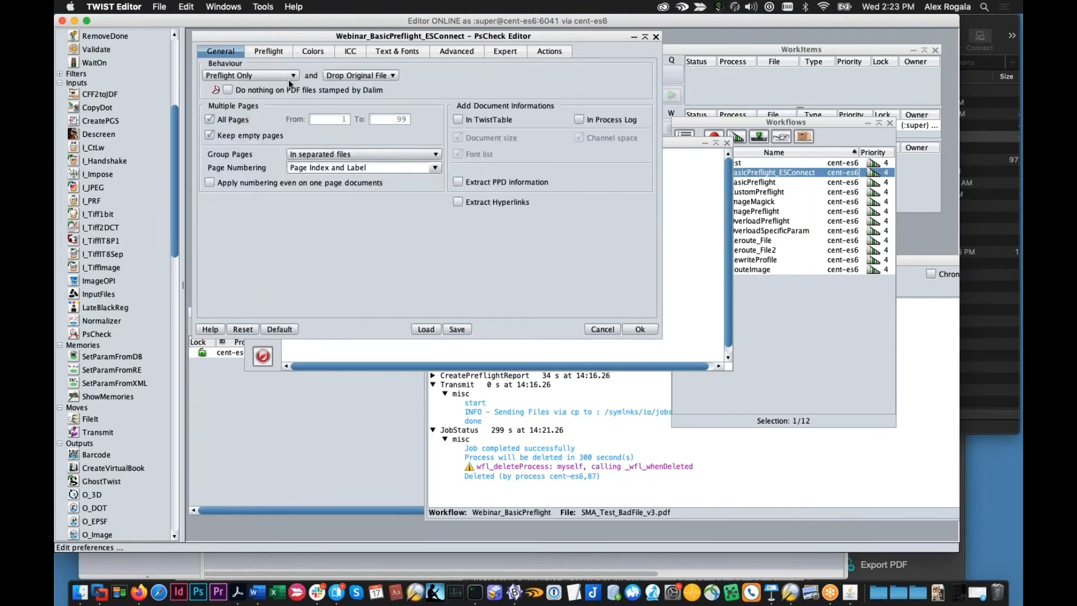
{"action": "left_click", "coordinate": [642, 332]}
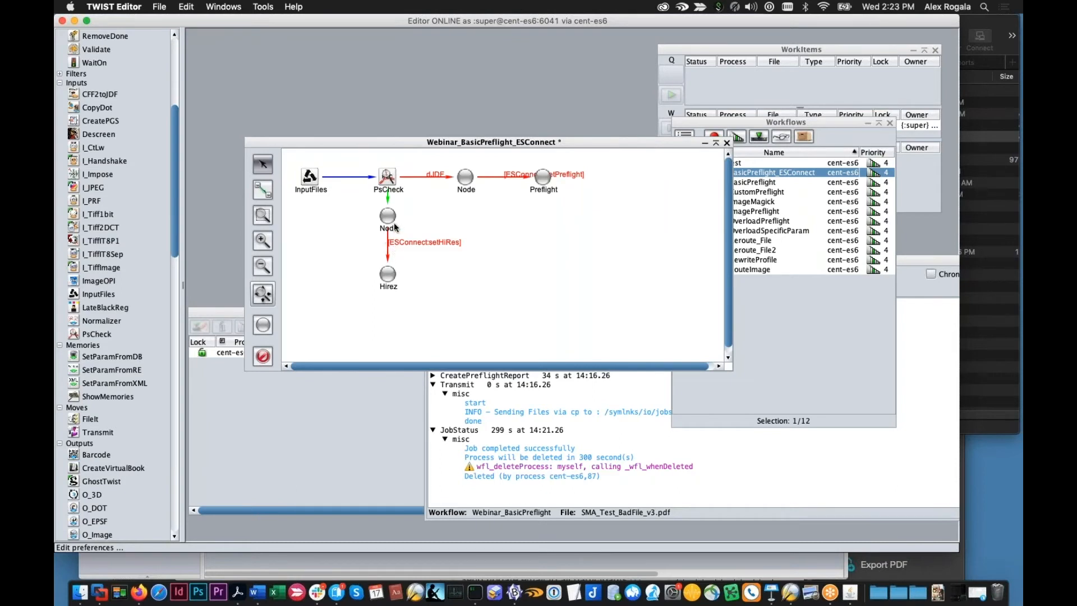
- Set the condition of the link leading to the Hirez node to [ESConnect:setIgnoreFile]
{"action": "double_click", "coordinate": [389, 245]}
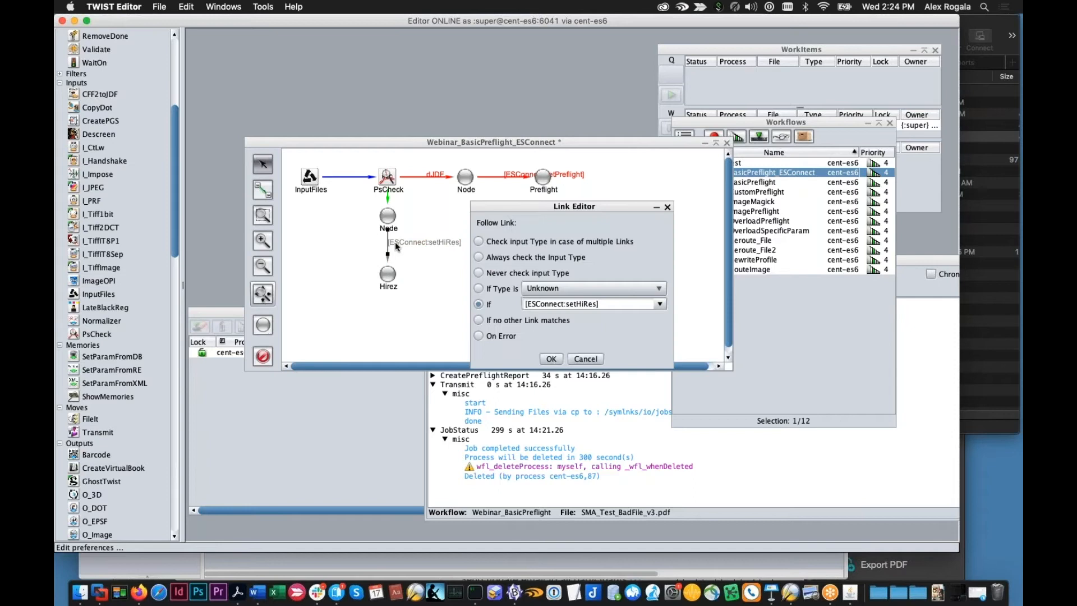
{"action": "left_click_drag", "start_coordinate": [569, 304], "coordinate": [590, 304]}
{"action": "left_click", "coordinate": [598, 305]}
{"action": "key", "text": "BackSpace"}
{"action": "key", "text": "BackSpace"}
{"action": "key", "text": "BackSpace"}
{"action": "key", "text": "BackSpace"}
{"action": "key", "text": "BackSpace"}
{"action": "key", "text": "BackSpace"}
{"action": "type", "text": "IgnoreFile"}
- Switch to Firefox, reprocess SMA_Test_BadFile_v3.pdf, and return to TWIST Editor
{"action": "left_click", "coordinate": [139, 591]}
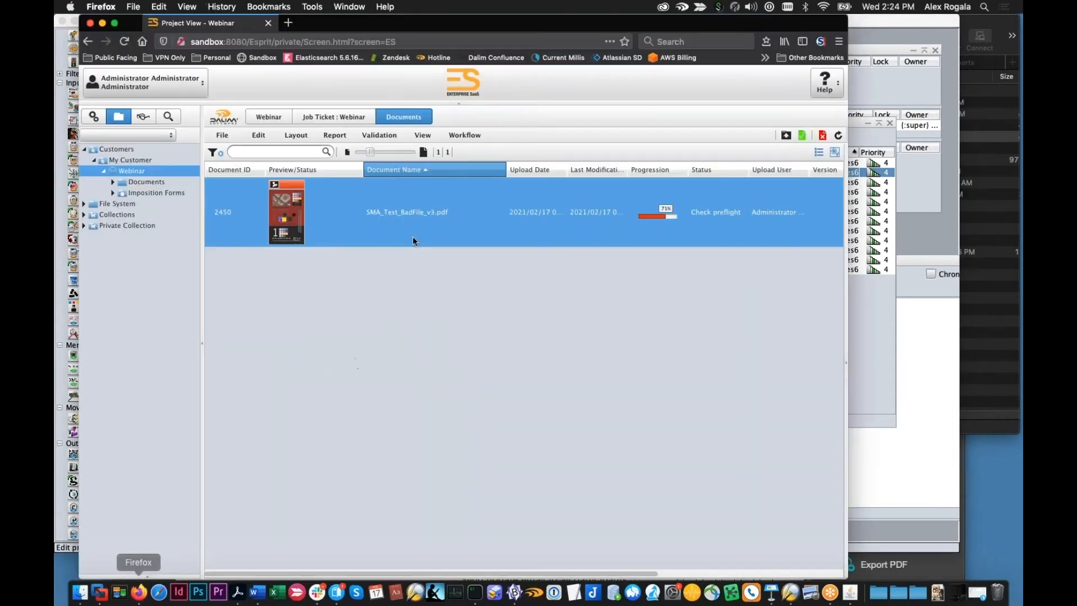
{"action": "right_click", "coordinate": [375, 191]}
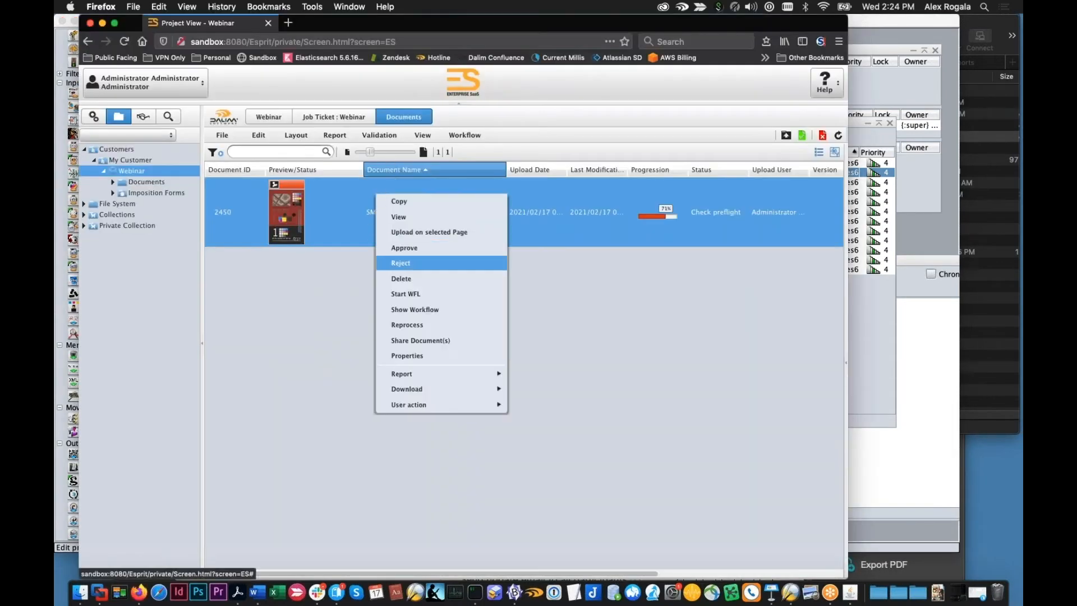
{"action": "left_click", "coordinate": [413, 325]}
{"action": "left_click", "coordinate": [879, 326]}
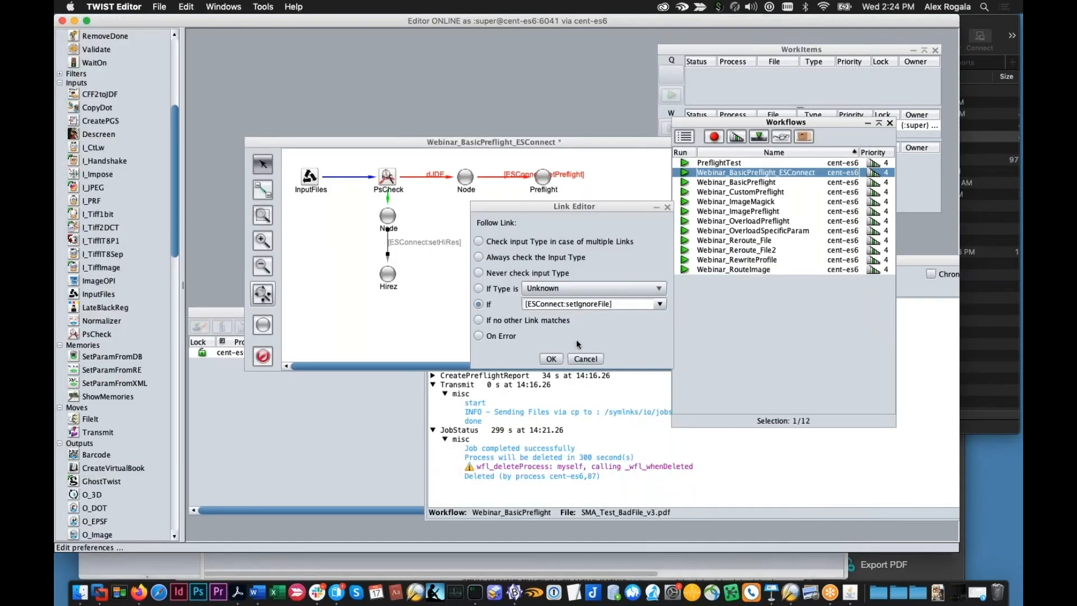
- Apply the edited link condition and save the Webinar_BasicPreflight_ESConnect workflow
{"action": "left_click", "coordinate": [559, 359]}
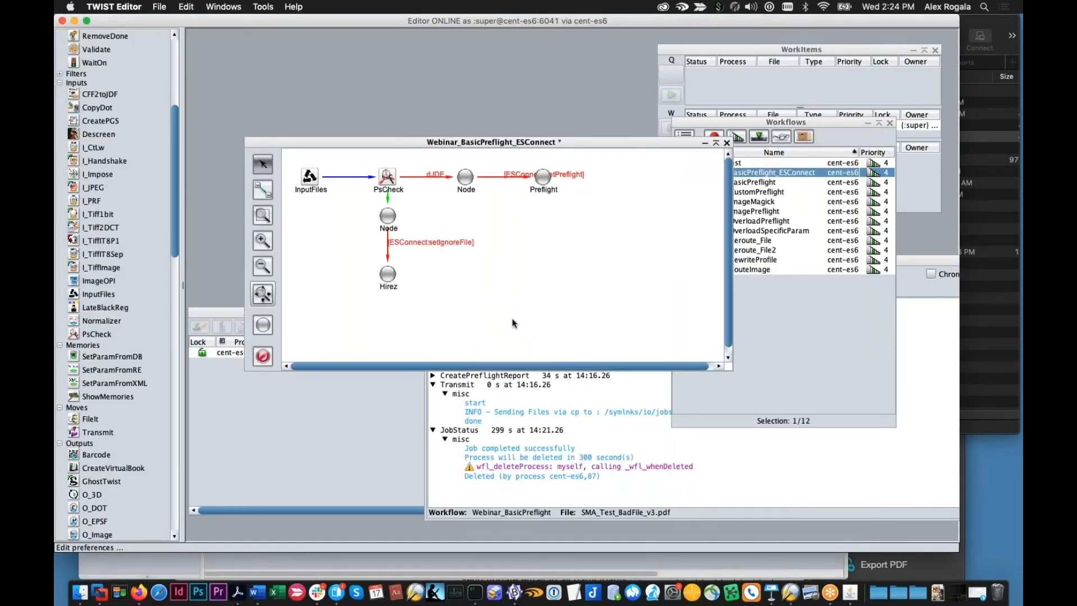
{"action": "key", "text": "super+s"}
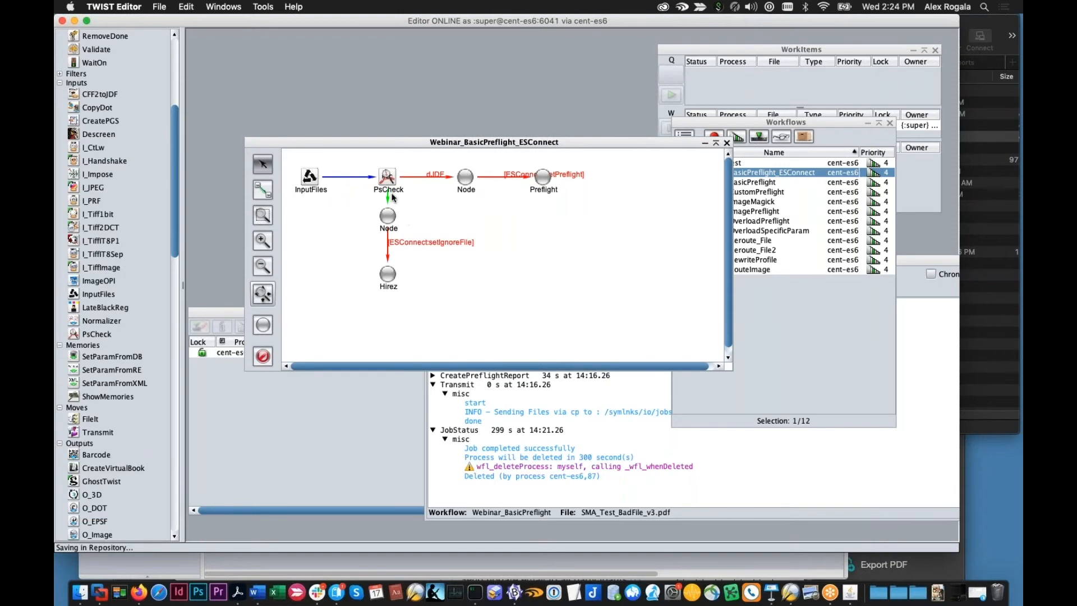
{"action": "left_click", "coordinate": [513, 306]}
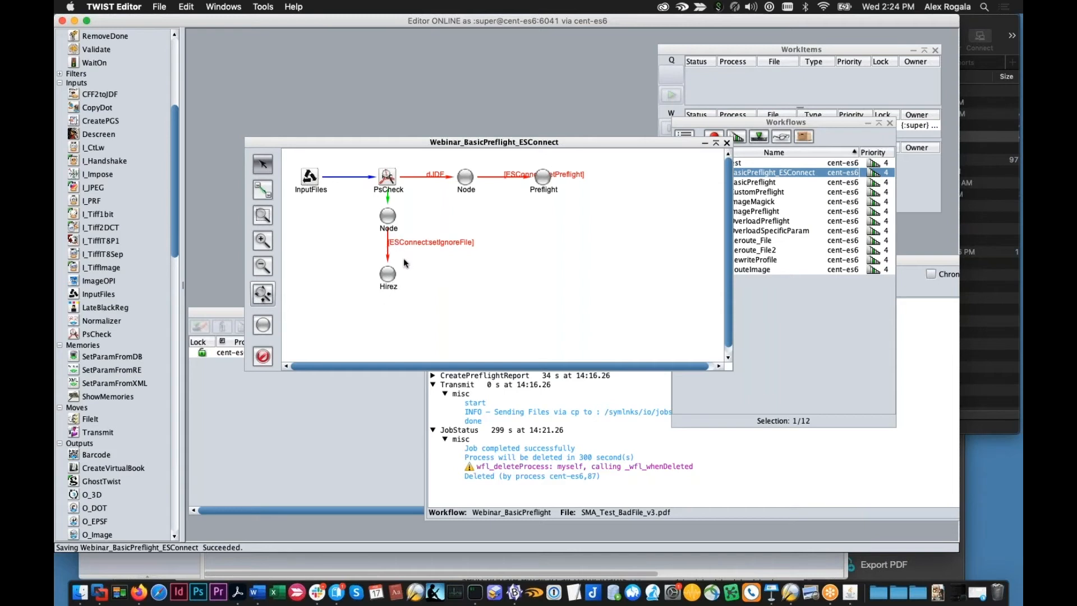
- Move the TWIST window lower, return to Firefox and open the held SMA_Test_BadFile_v3.pdf in the viewer
{"action": "left_click_drag", "start_coordinate": [327, 22], "coordinate": [387, 235]}
{"action": "left_click", "coordinate": [465, 197]}
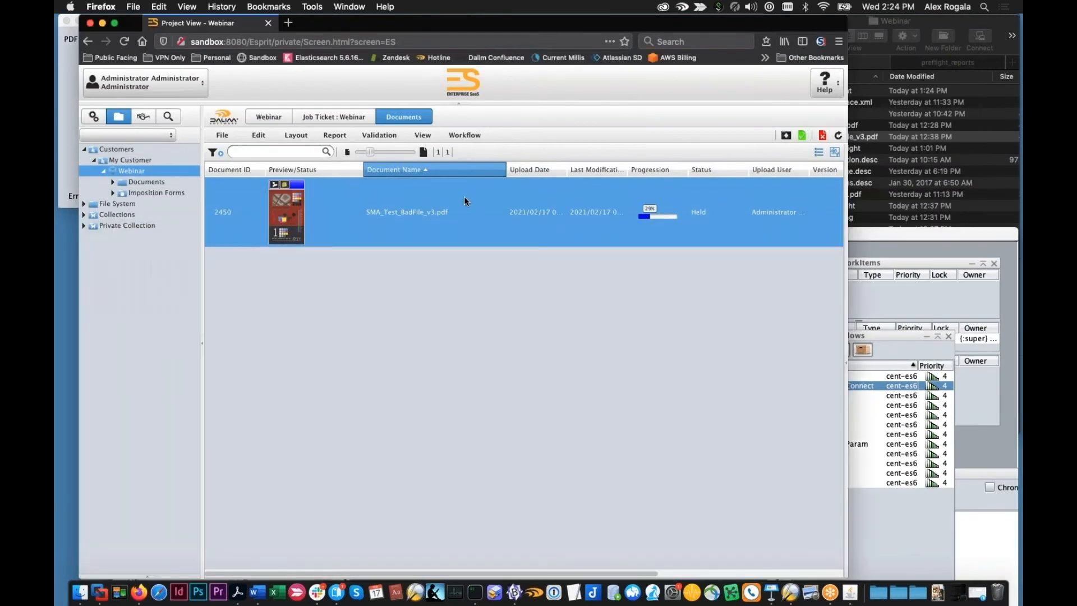
{"action": "right_click", "coordinate": [375, 208]}
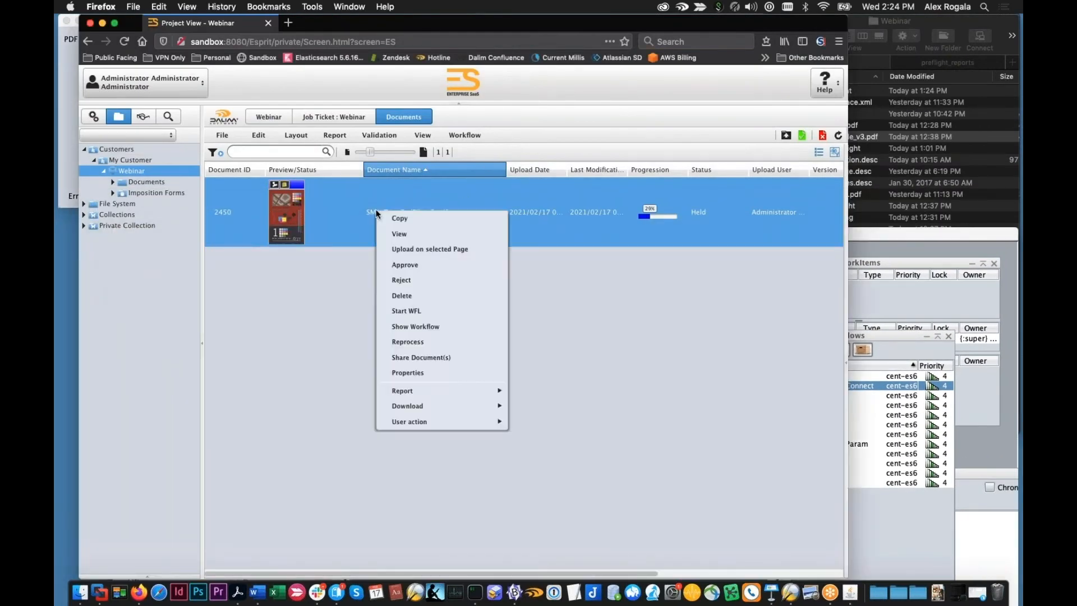
{"action": "left_click", "coordinate": [302, 201]}
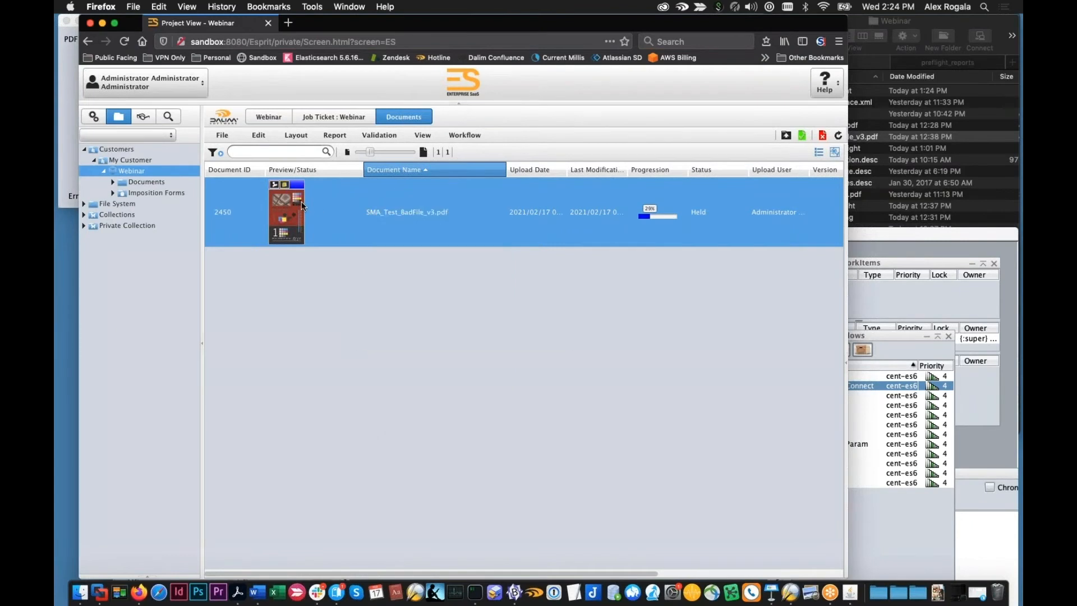
{"action": "double_click", "coordinate": [301, 201]}
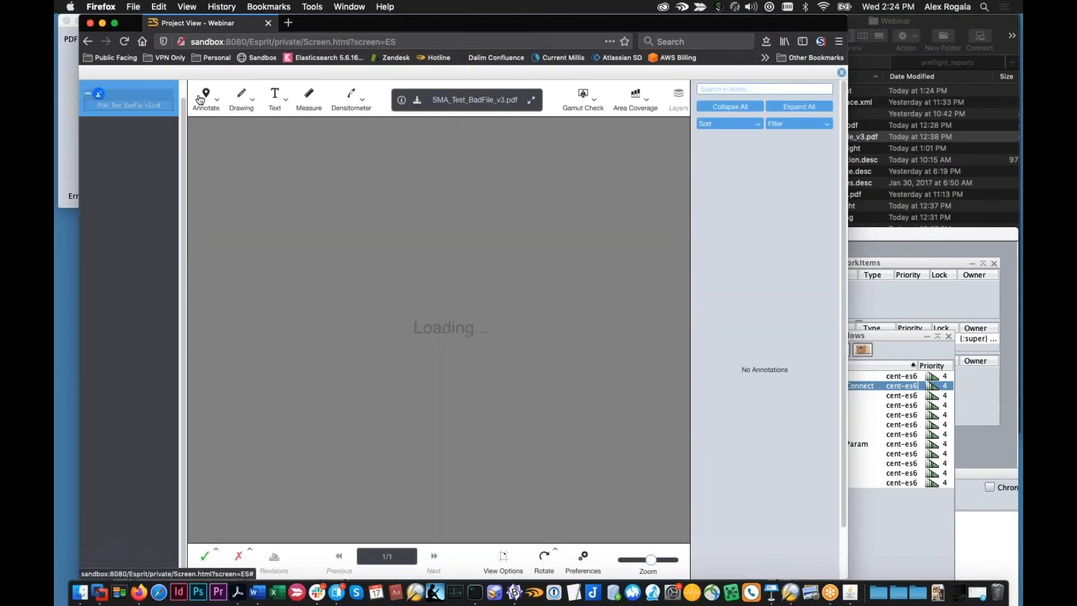
- Annotate the page's edge beside the upper image with "One more note" and close the viewer
{"action": "left_click", "coordinate": [216, 111]}
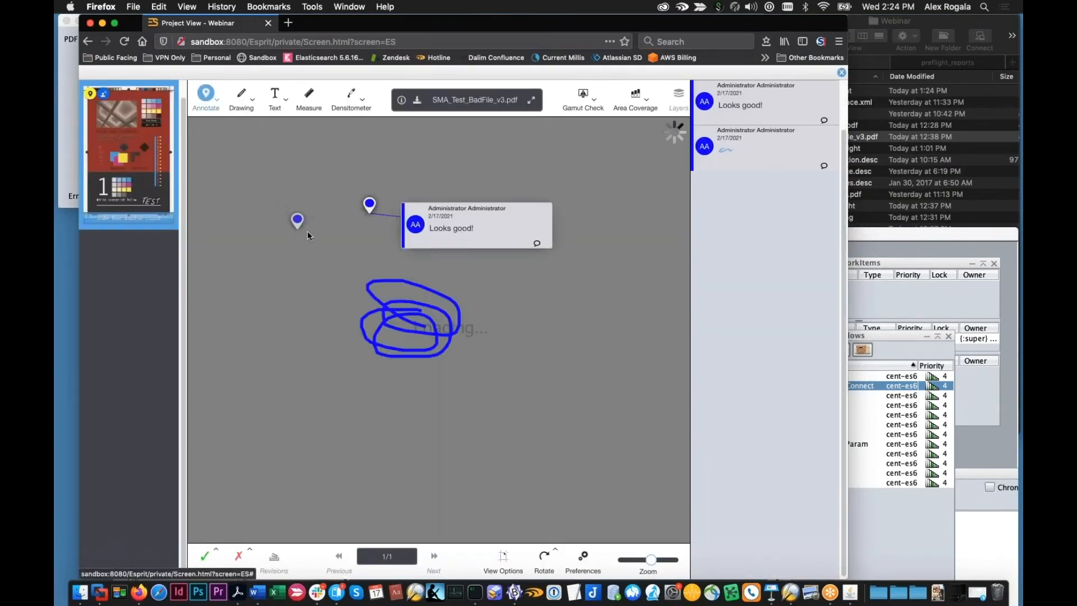
{"action": "left_click", "coordinate": [311, 228]}
{"action": "type", "text": "One more note"}
{"action": "left_click", "coordinate": [500, 241]}
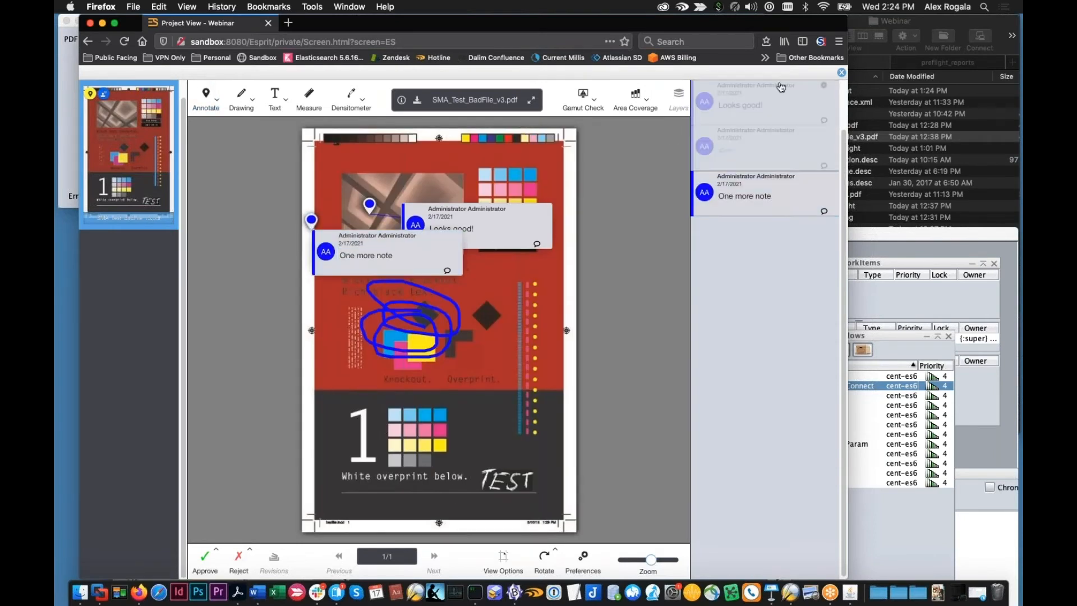
{"action": "left_click", "coordinate": [842, 72]}
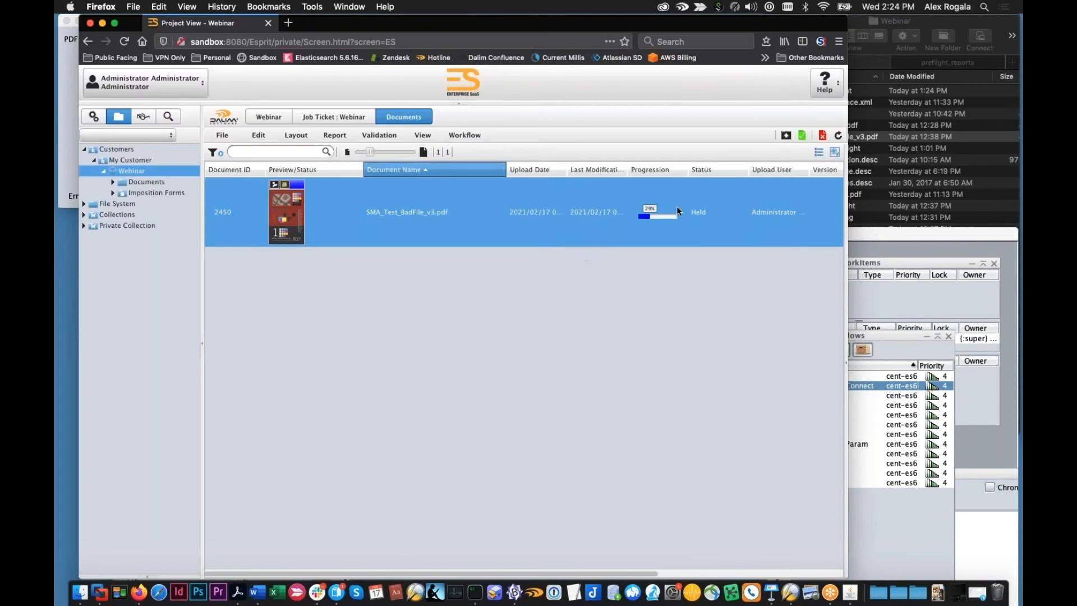
- Approve the held SMA_Test_BadFile_v3.pdf, and bring the TWIST window forward just beneath the document's row
{"action": "left_click", "coordinate": [802, 136]}
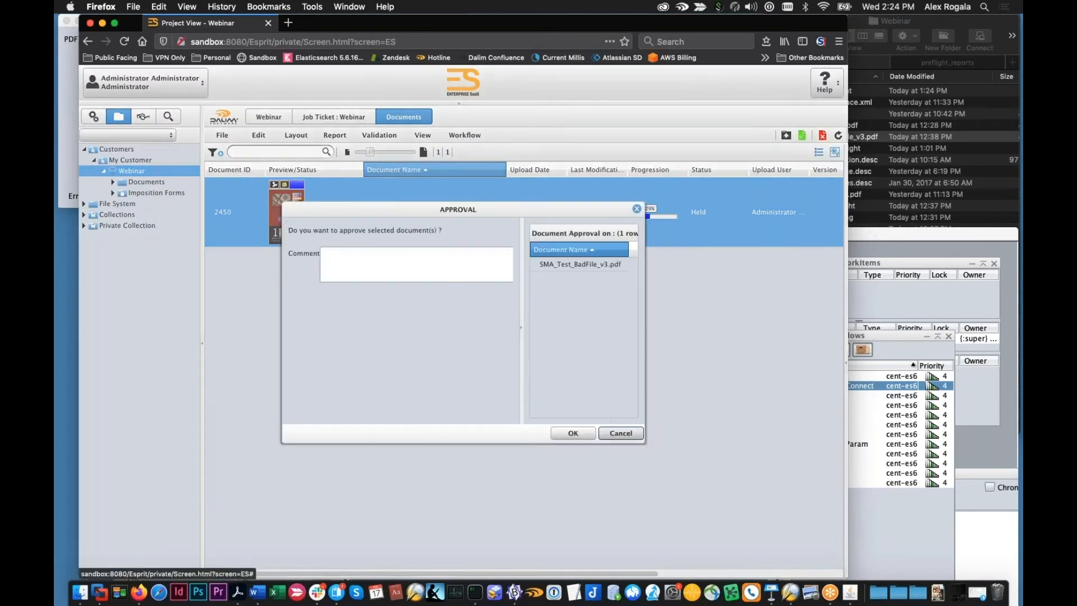
{"action": "left_click", "coordinate": [578, 434]}
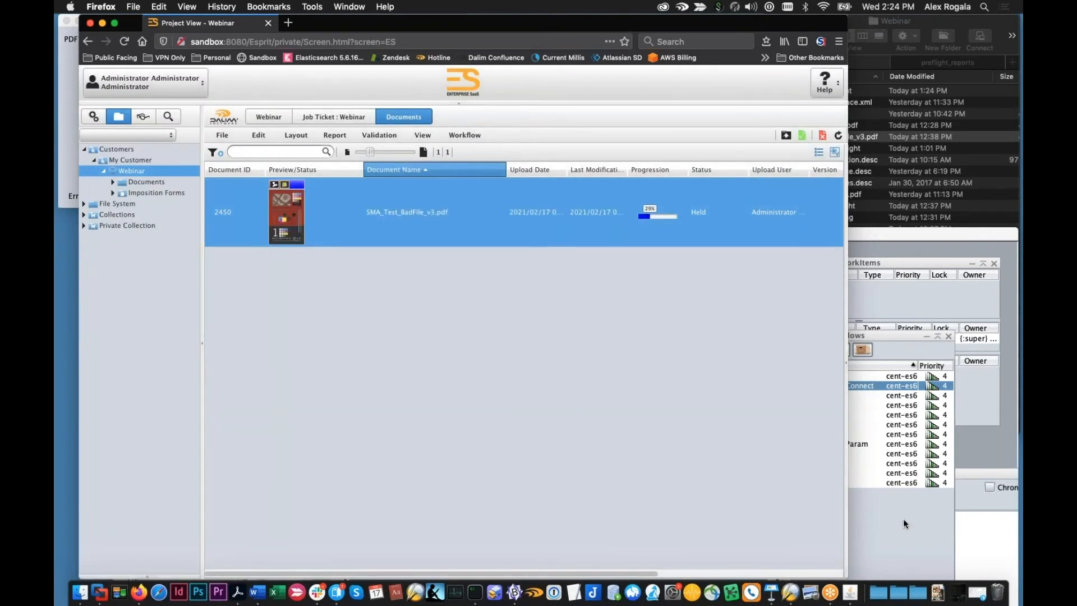
{"action": "left_click", "coordinate": [904, 519]}
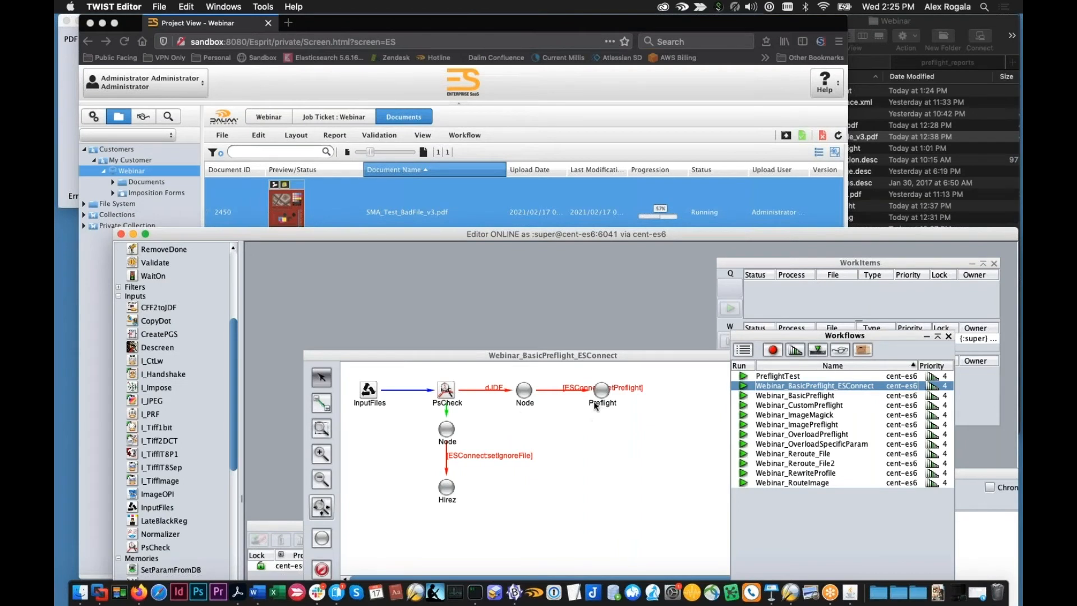
{"action": "left_click_drag", "start_coordinate": [574, 239], "coordinate": [574, 246]}
{"action": "left_click_drag", "start_coordinate": [581, 285], "coordinate": [581, 264]}
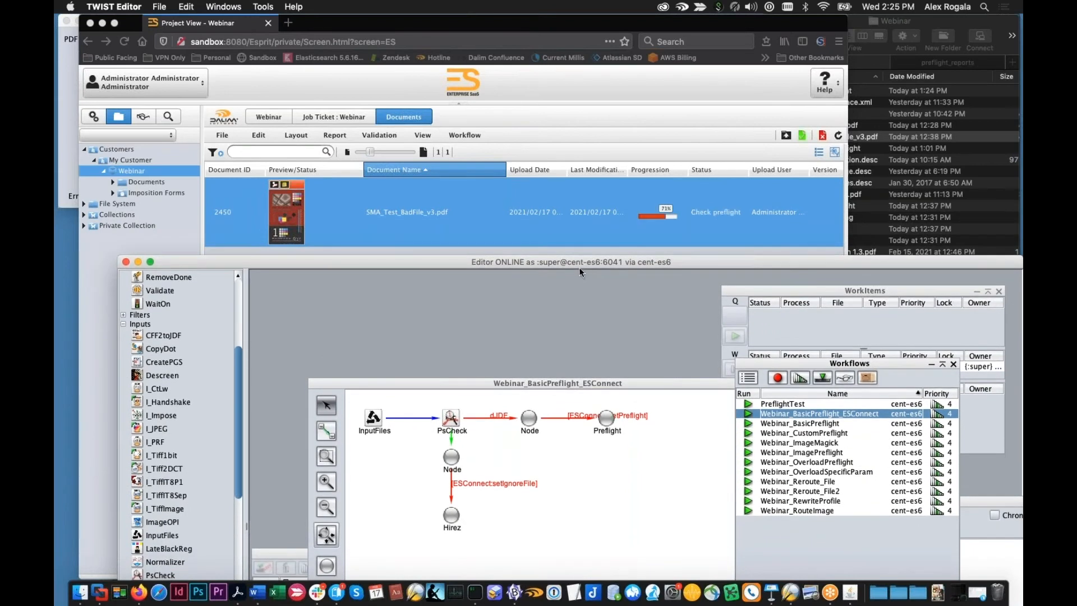
- Reopen SMA_Test_BadFile_v3.pdf in the viewer to check its annotations after approval, and close it
{"action": "left_click", "coordinate": [301, 196]}
{"action": "double_click", "coordinate": [298, 199]}
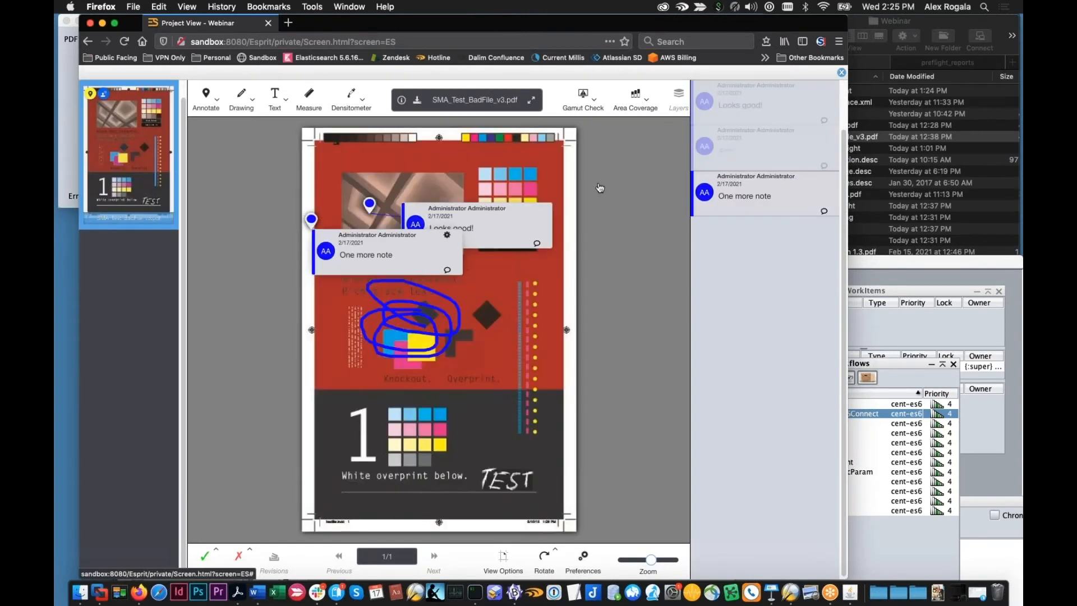
{"action": "left_click", "coordinate": [842, 73]}
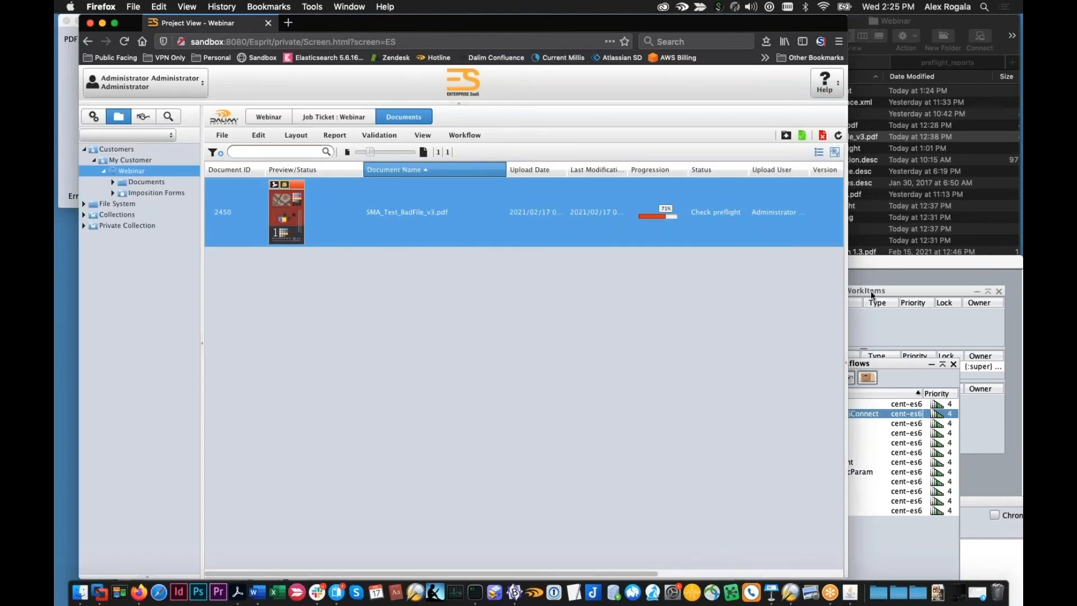
- Bring TWIST Editor forward, add a SetParamFromRE tool below the Preflight node in Webinar_BasicPreflight_ESConnect, and open its editor
{"action": "left_click_drag", "start_coordinate": [860, 260], "coordinate": [858, 198]}
{"action": "left_click_drag", "start_coordinate": [579, 321], "coordinate": [568, 296]}
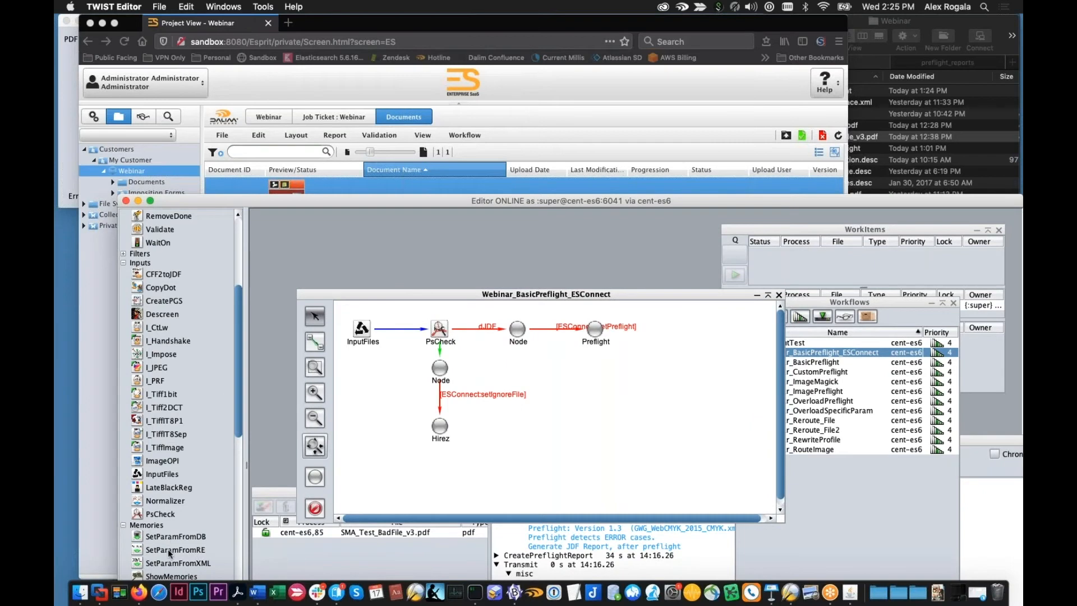
{"action": "left_click_drag", "start_coordinate": [168, 548], "coordinate": [616, 432]}
{"action": "double_click", "coordinate": [614, 428]}
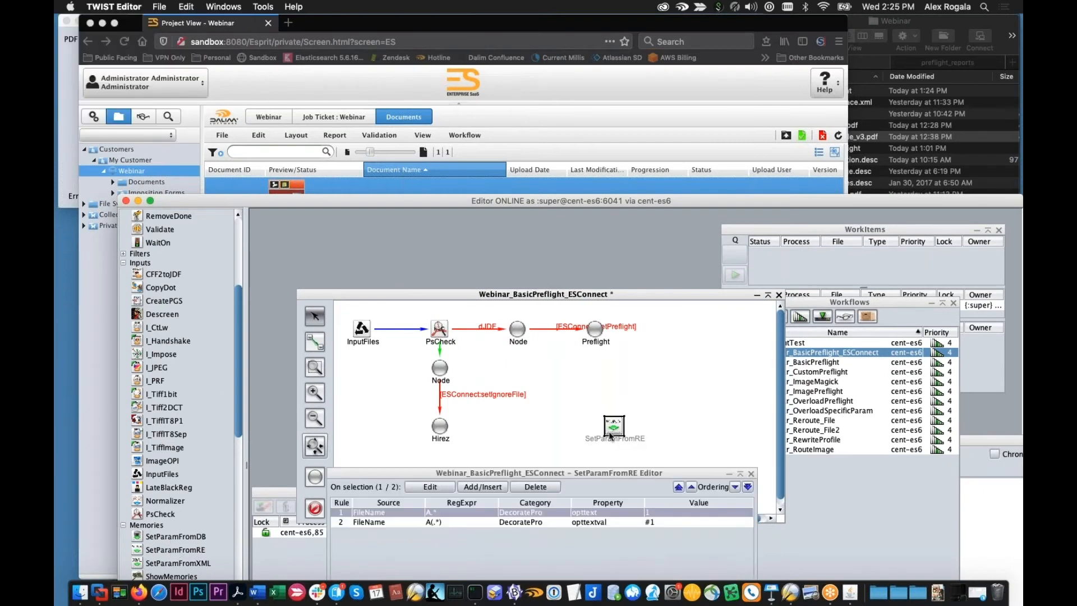
- Delete the SetParamFromRE tool's opttext rule and edit the remaining rule to match FileName against (.*) with the category Variables
{"action": "left_click", "coordinate": [525, 487]}
{"action": "double_click", "coordinate": [517, 507]}
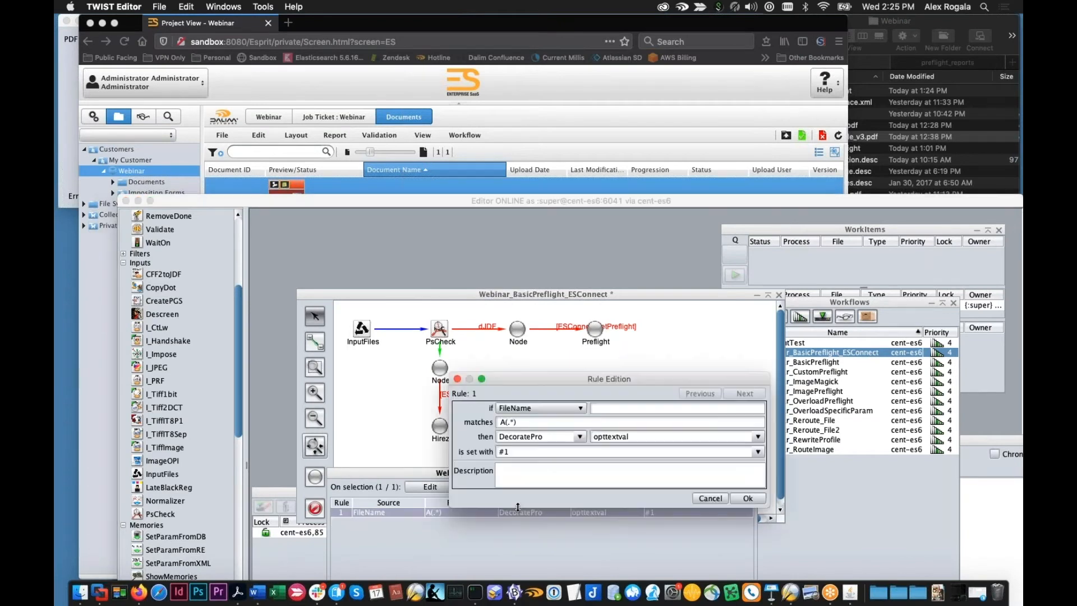
{"action": "left_click", "coordinate": [574, 408]}
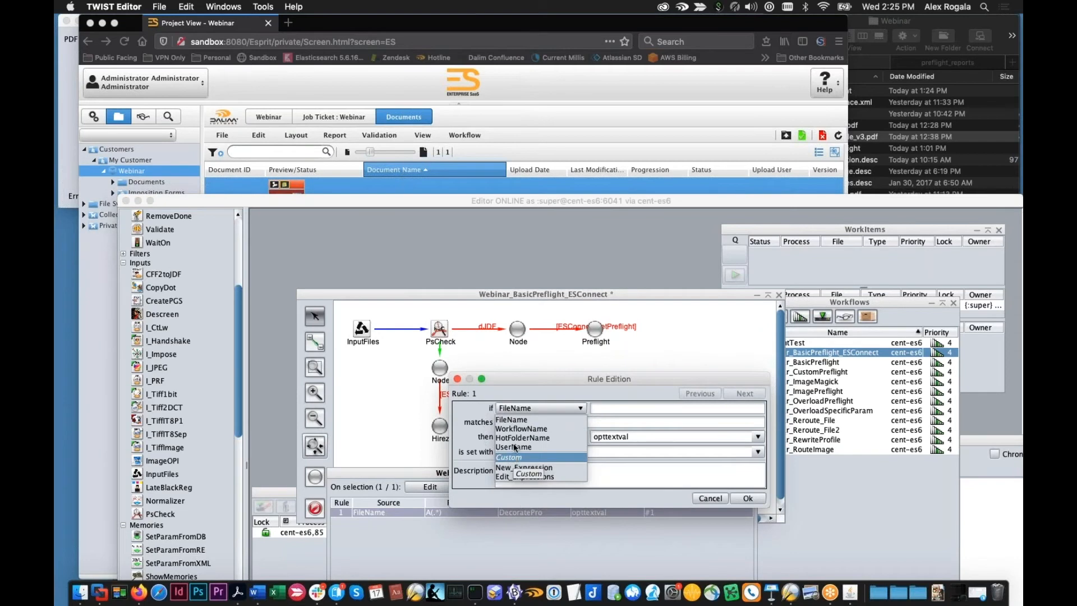
{"action": "left_click", "coordinate": [511, 420]}
{"action": "key", "text": "Delete"}
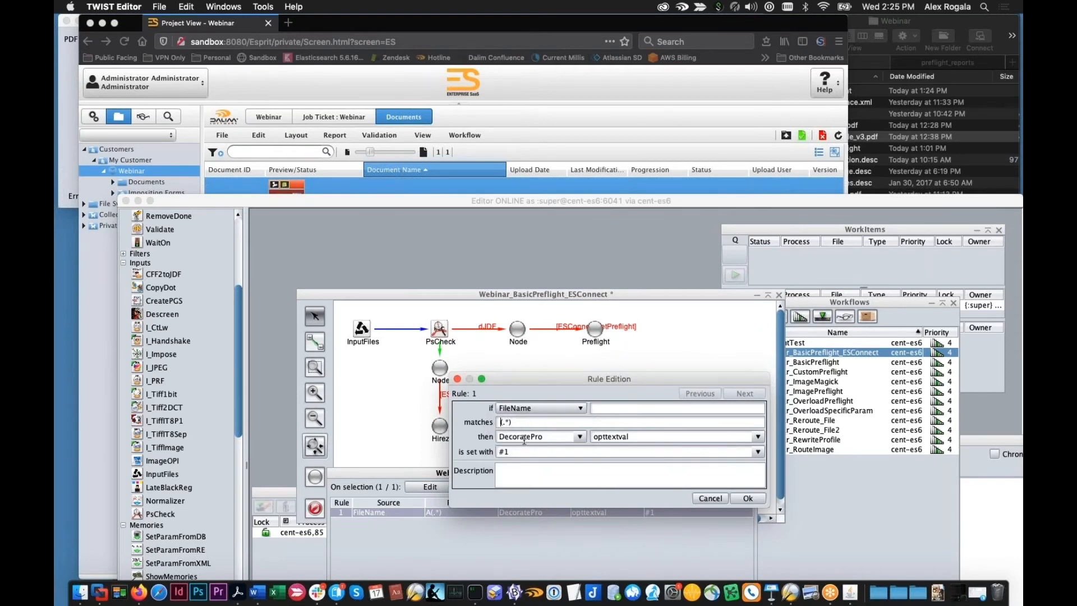
{"action": "left_click_drag", "start_coordinate": [553, 438], "coordinate": [476, 437]}
{"action": "type", "text": "Variables"}
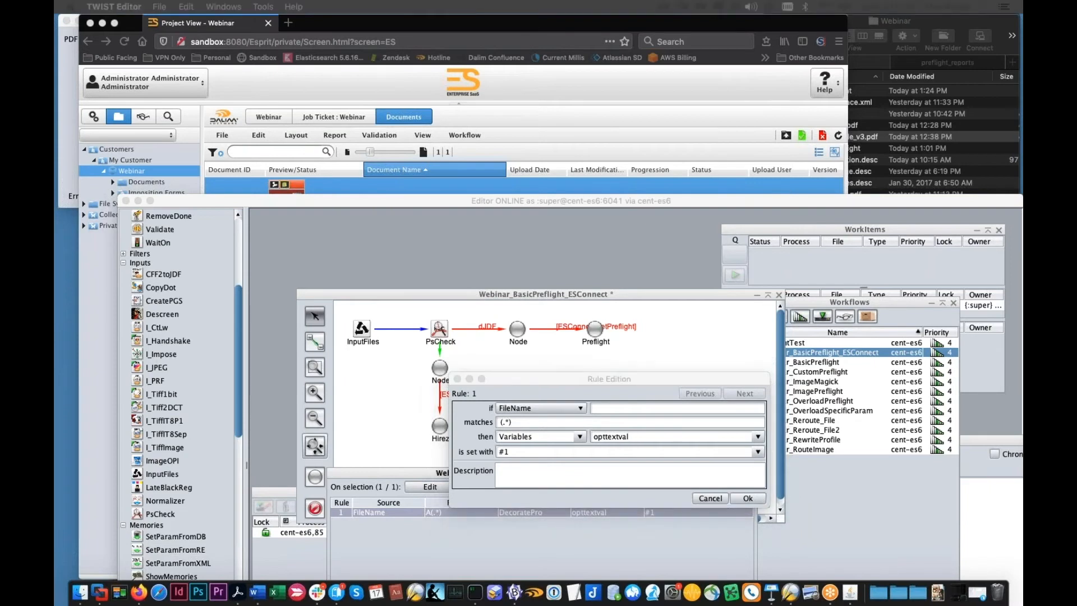
- Set the rule's property to jdfOut_keepdialognotes and its value to true, and cancel the rule edition
{"action": "left_click", "coordinate": [670, 468]}
{"action": "double_click", "coordinate": [643, 437]}
{"action": "type", "text": "• jdfOut_keepdialognotes"}
{"action": "left_click_drag", "start_coordinate": [646, 436], "coordinate": [594, 434]}
{"action": "key", "text": "BackSpace"}
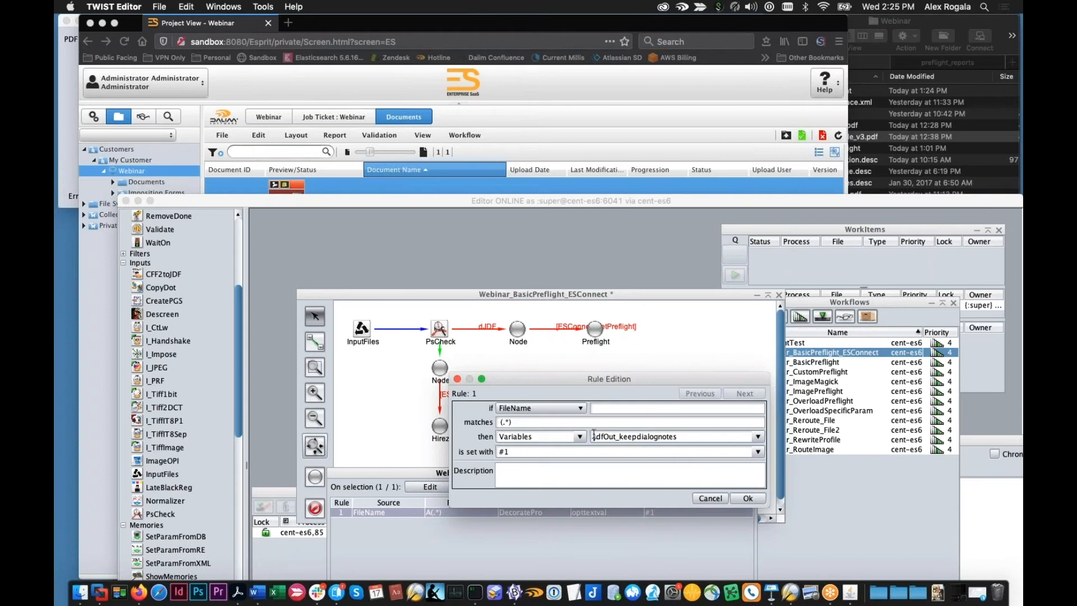
{"action": "left_click_drag", "start_coordinate": [535, 452], "coordinate": [457, 446]}
{"action": "type", "text": "true"}
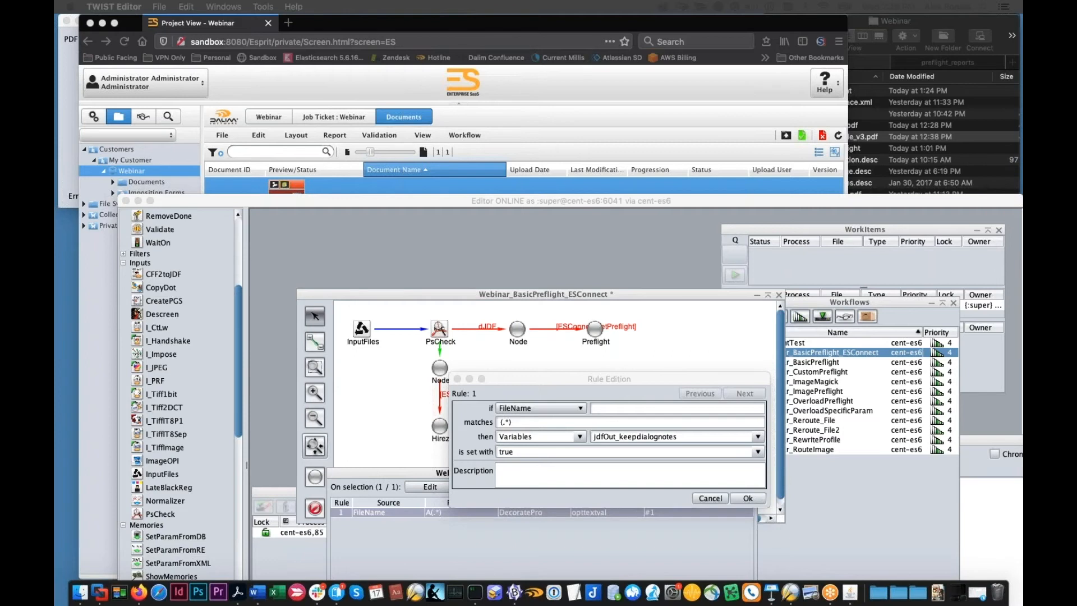
{"action": "left_click", "coordinate": [590, 452]}
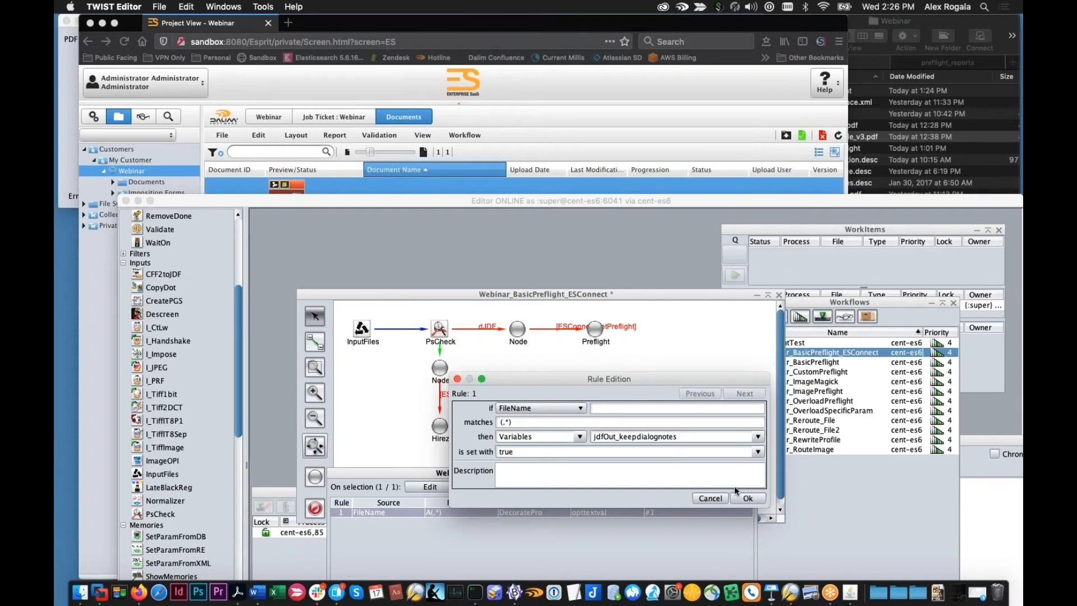
{"action": "left_click", "coordinate": [710, 497]}
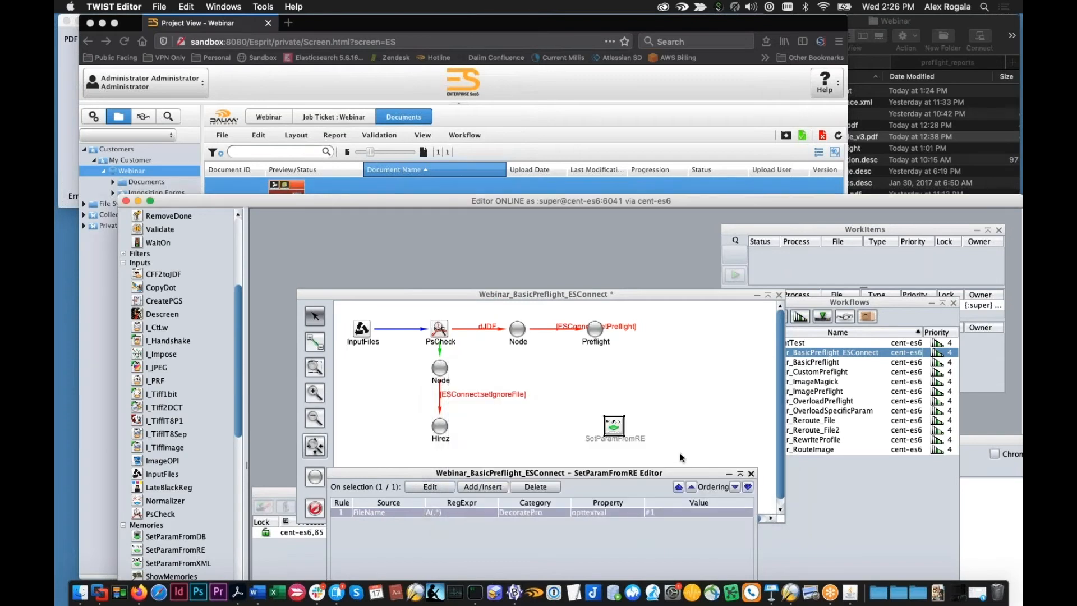
- Close the SetParamFromRE editor and the Webinar_BasicPreflight_ESConnect workflow without saving the changes
{"action": "left_click_drag", "start_coordinate": [568, 200], "coordinate": [552, 407]}
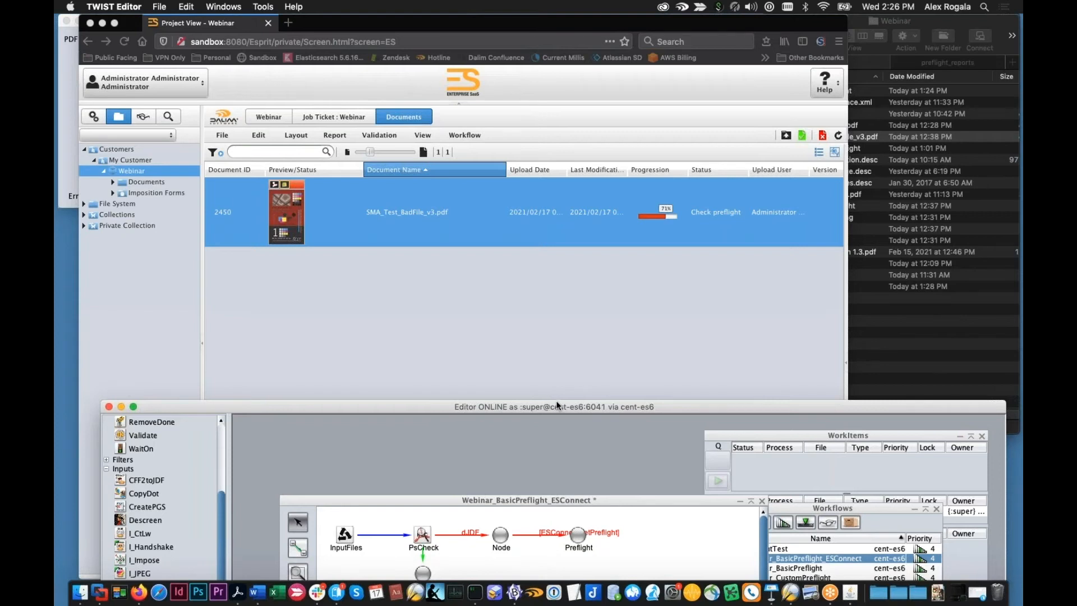
{"action": "left_click_drag", "start_coordinate": [581, 397], "coordinate": [581, 11]}
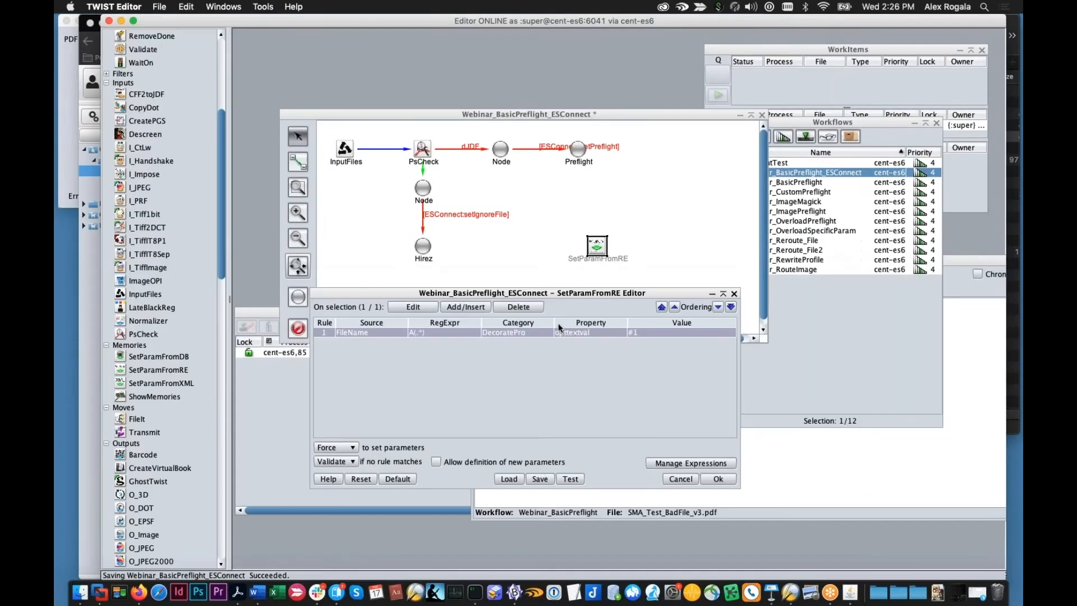
{"action": "left_click", "coordinate": [734, 294]}
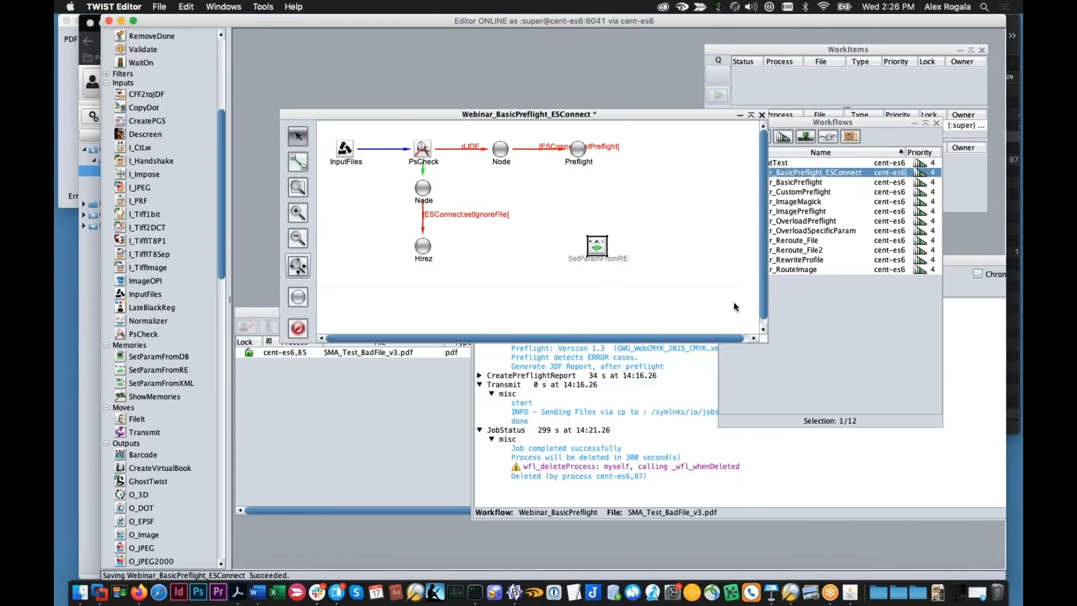
{"action": "left_click", "coordinate": [762, 115]}
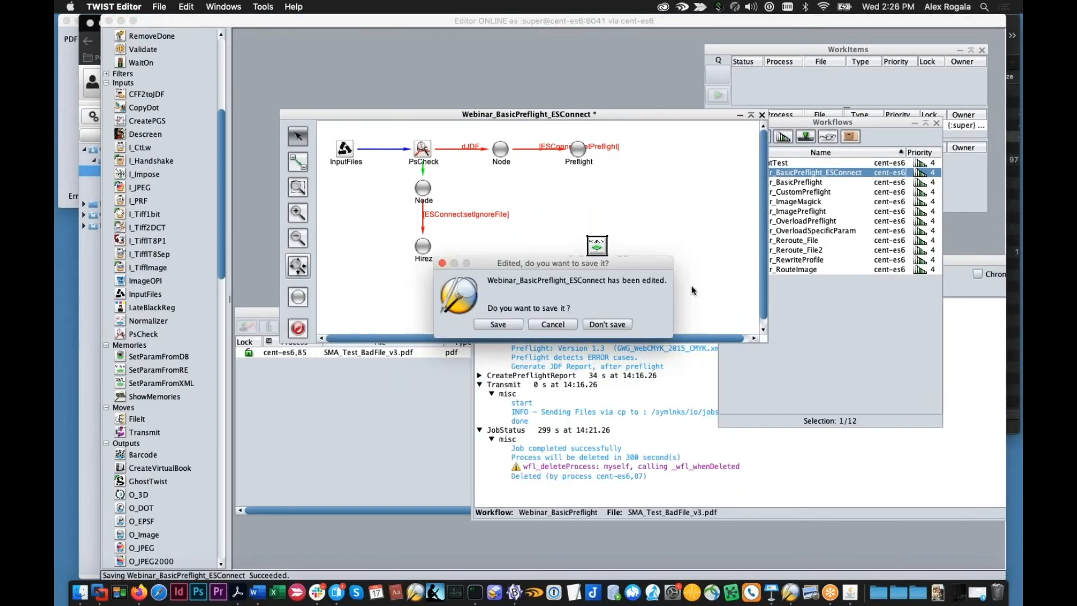
{"action": "left_click", "coordinate": [617, 325]}
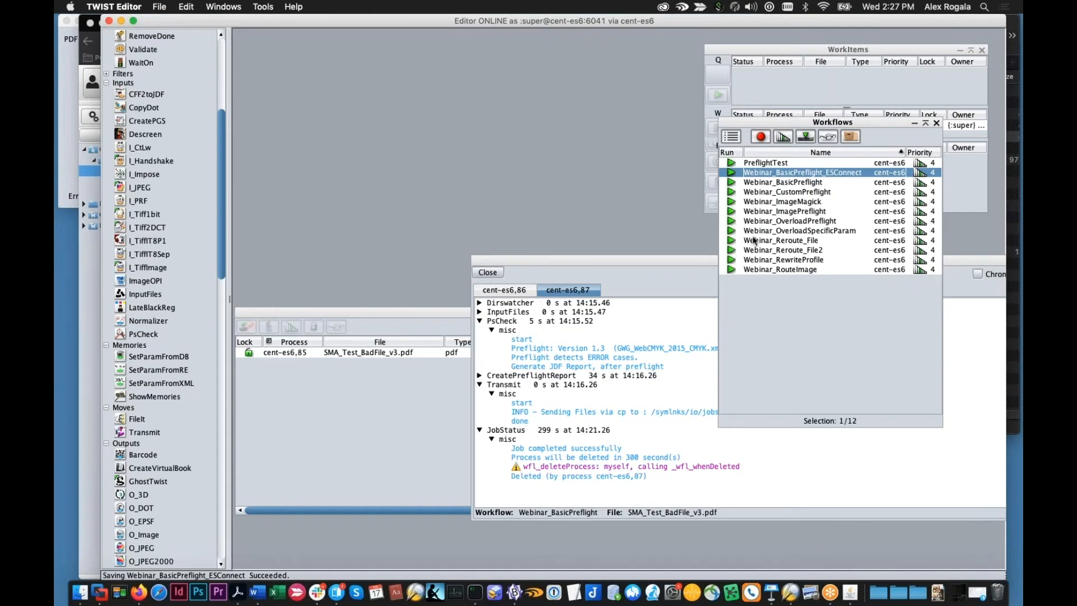
- Open the Webinar_Reroute_File workflow and shift its window slightly within the editor
{"action": "left_click", "coordinate": [804, 191]}
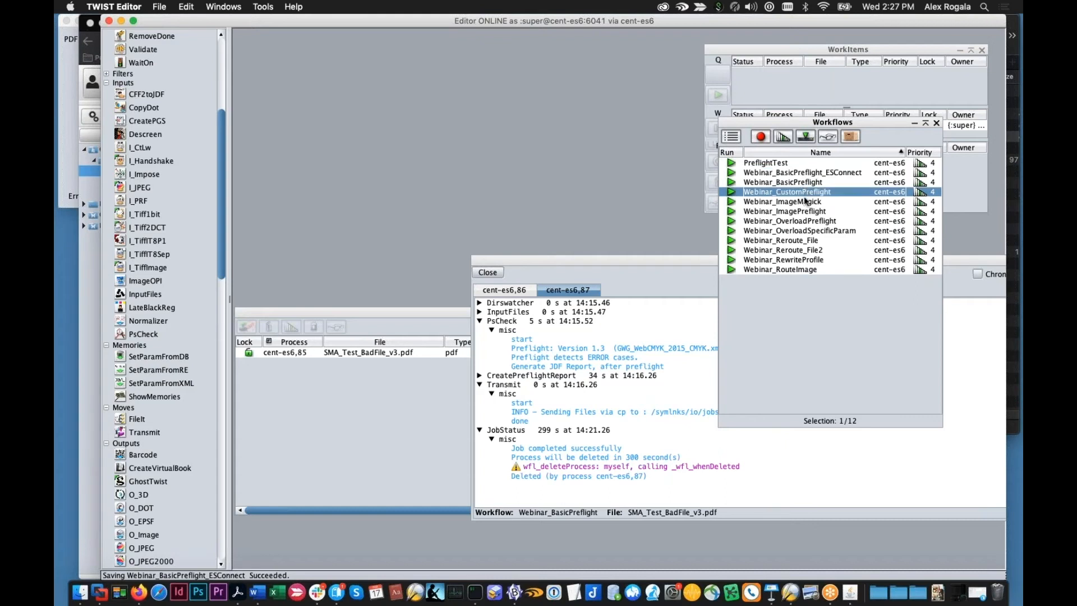
{"action": "double_click", "coordinate": [808, 241]}
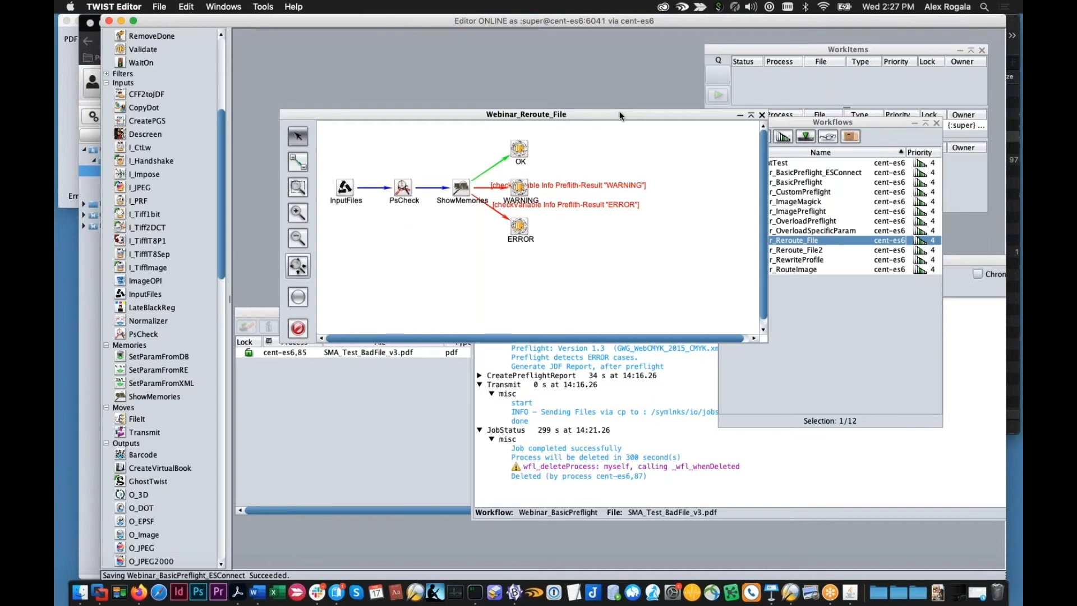
{"action": "left_click_drag", "start_coordinate": [617, 116], "coordinate": [627, 112]}
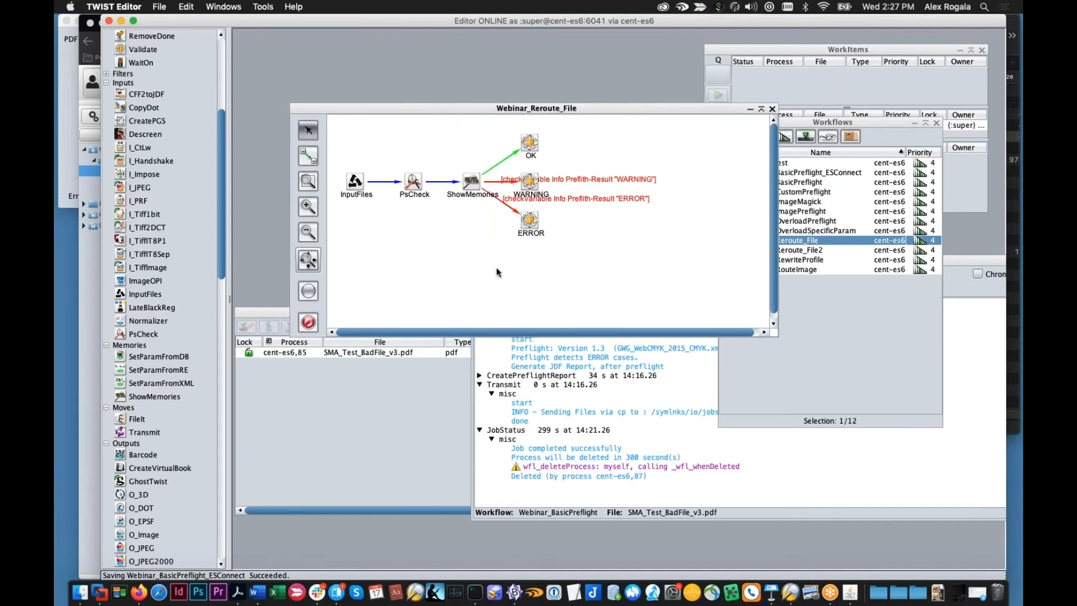
- Check the Preflight settings of the PsCheck tool in Webinar_Reroute_File and leave its editor without changes
{"action": "left_click", "coordinate": [81, 595]}
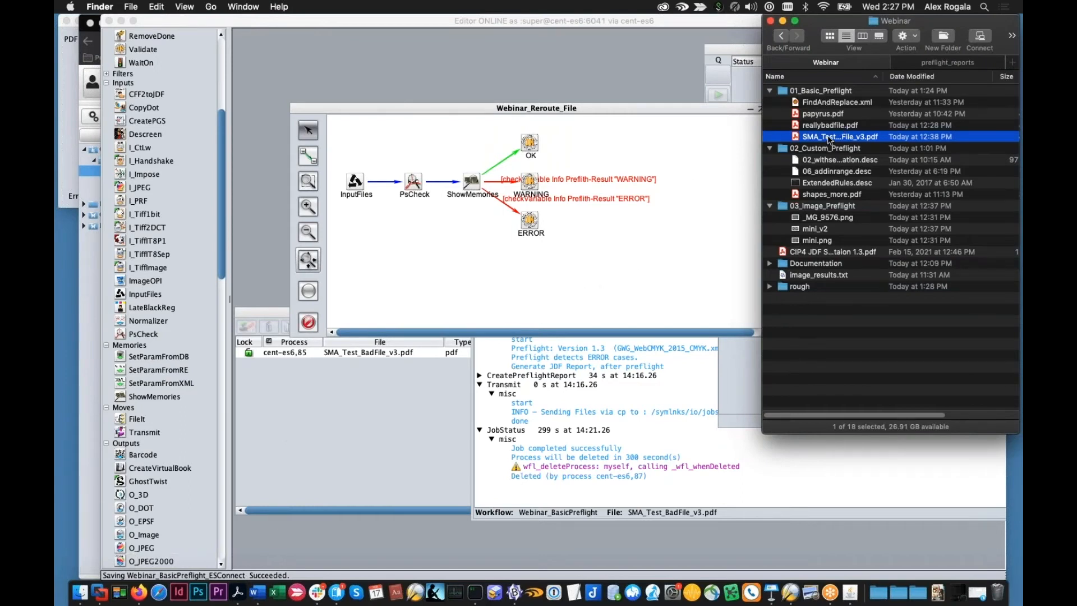
{"action": "double_click", "coordinate": [413, 184]}
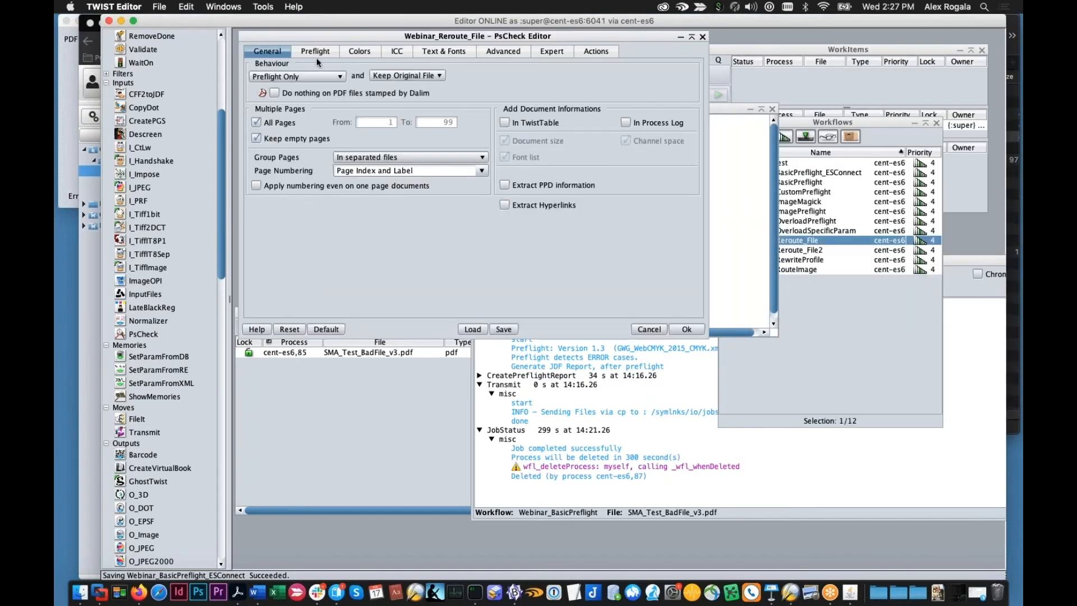
{"action": "left_click", "coordinate": [320, 52]}
{"action": "left_click", "coordinate": [650, 329]}
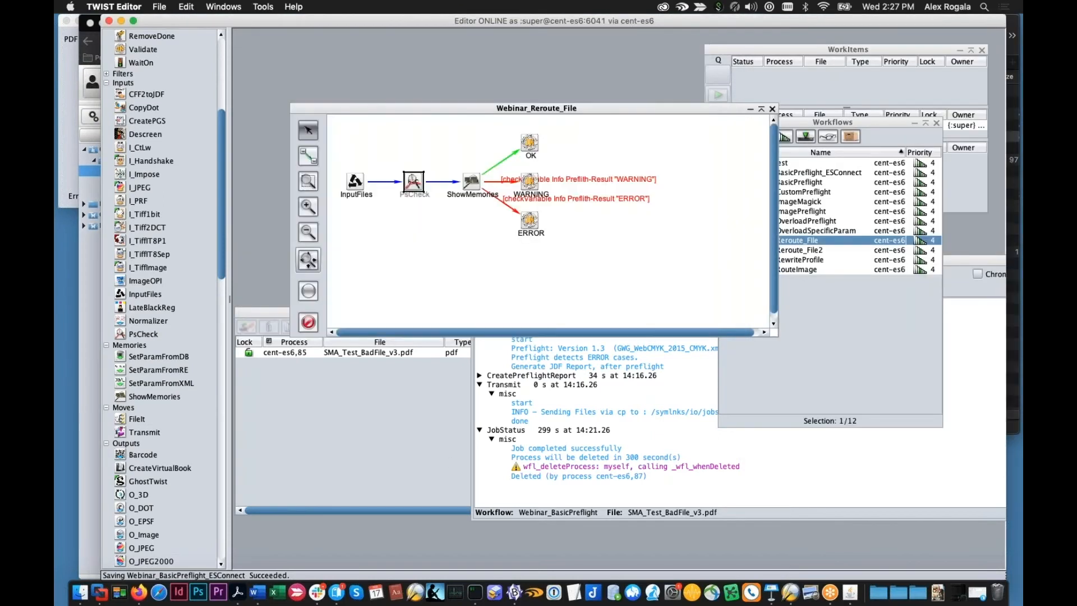
- Submit papyrus.pdf from the 01_Basic_Preflight folder in Finder to the Webinar_Reroute_File workflow
{"action": "left_click", "coordinate": [82, 593]}
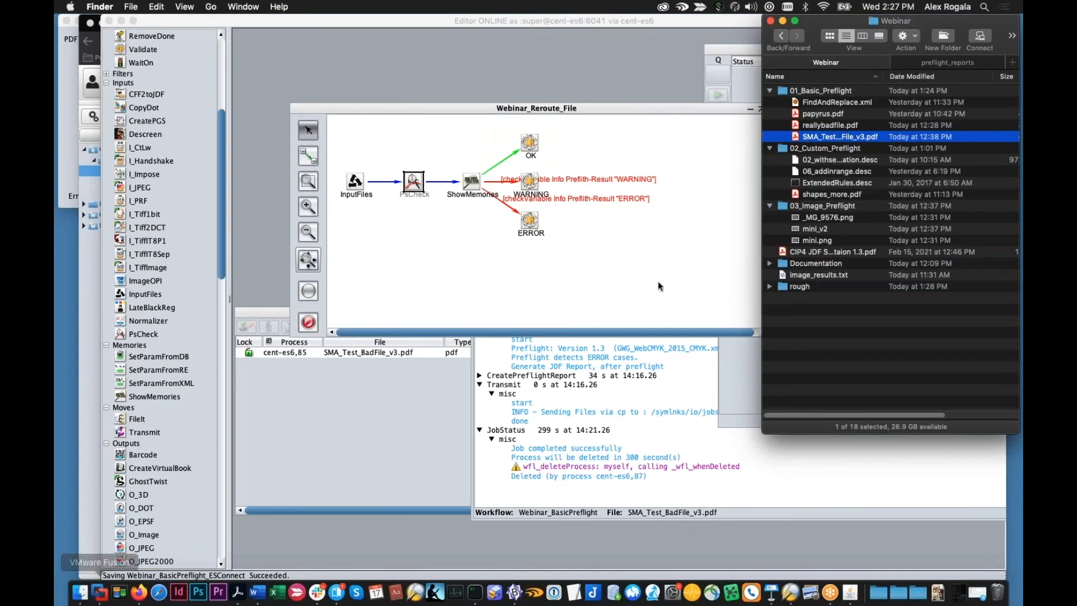
{"action": "left_click", "coordinate": [832, 116]}
{"action": "left_click_drag", "start_coordinate": [832, 115], "coordinate": [561, 255]}
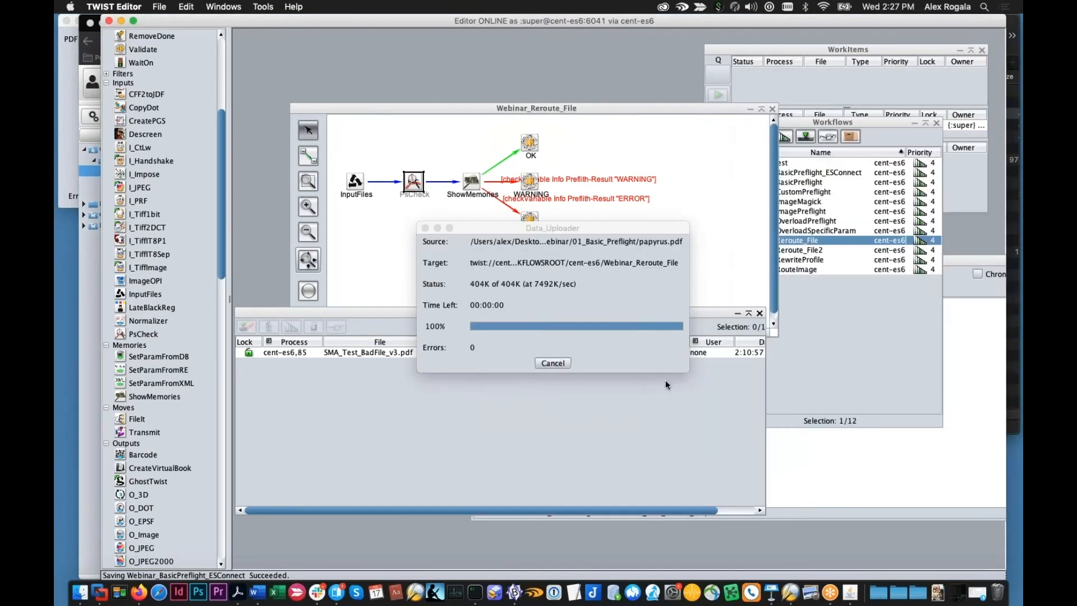
- Open the process log for papyrus.pdf and expand its Preflight Report, Information and ShowMemories sections
{"action": "left_click", "coordinate": [432, 353]}
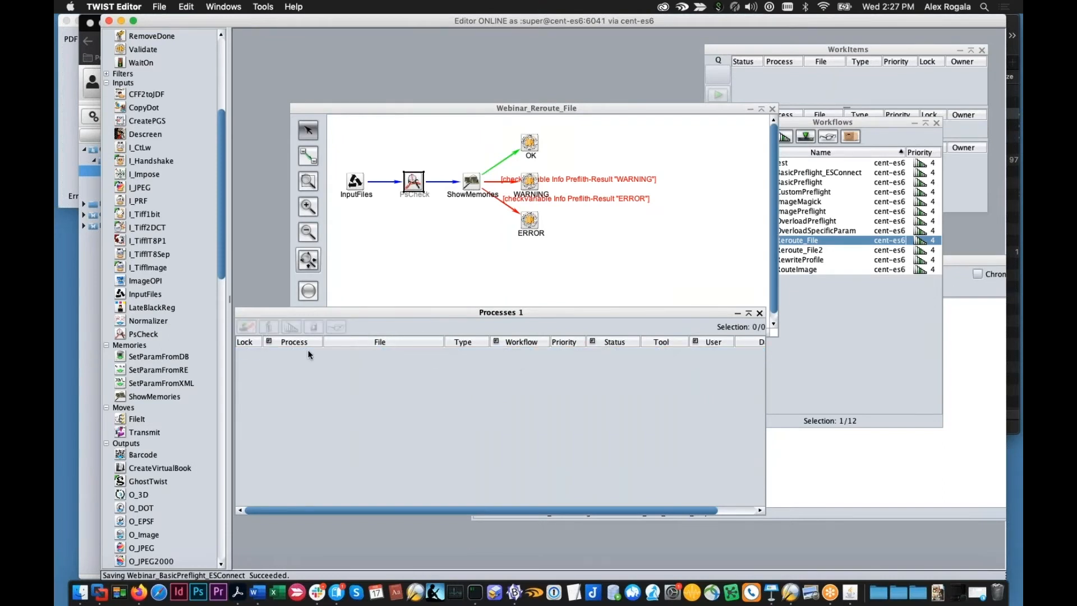
{"action": "double_click", "coordinate": [314, 353]}
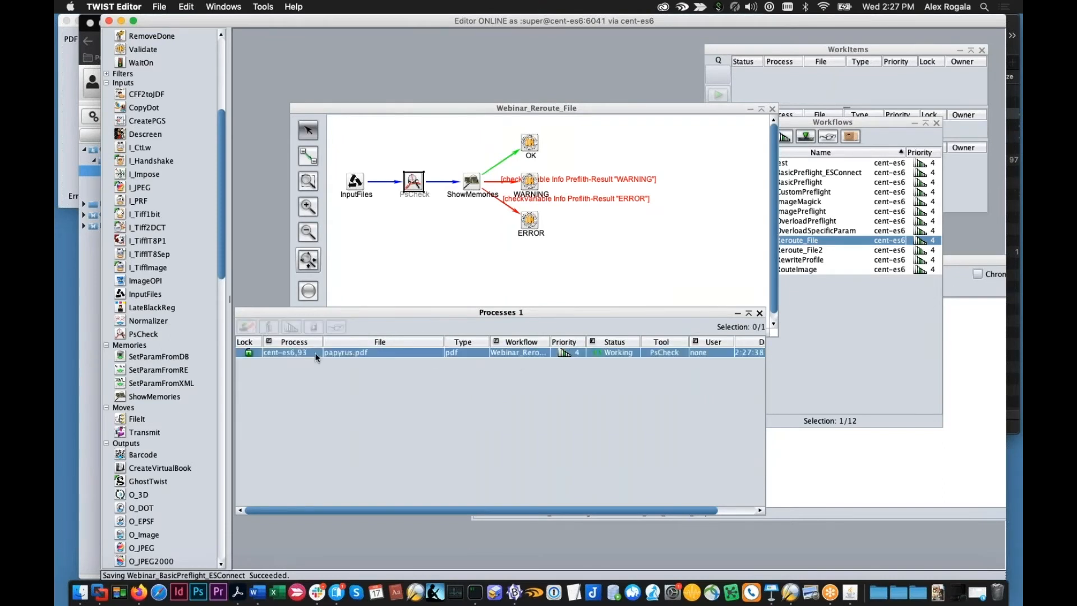
{"action": "left_click", "coordinate": [480, 320]}
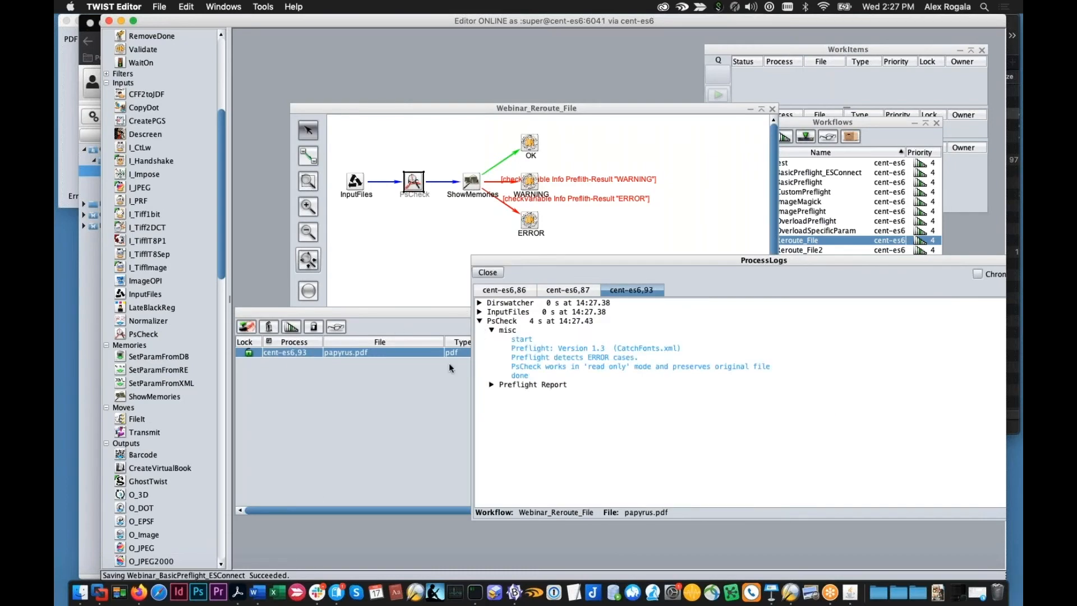
{"action": "left_click", "coordinate": [491, 385]}
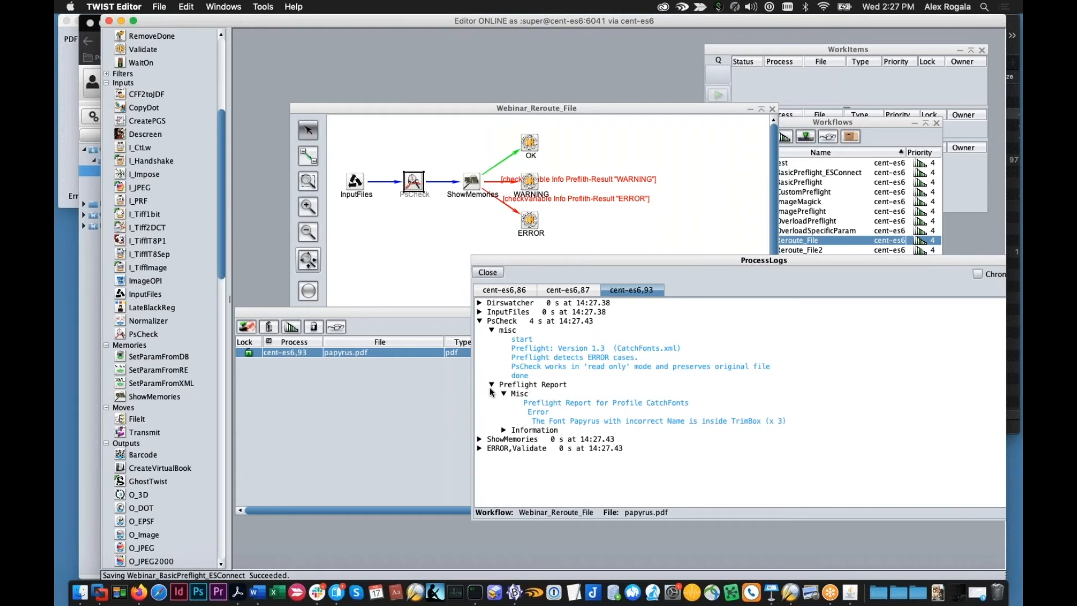
{"action": "left_click", "coordinate": [499, 431]}
{"action": "left_click", "coordinate": [479, 494]}
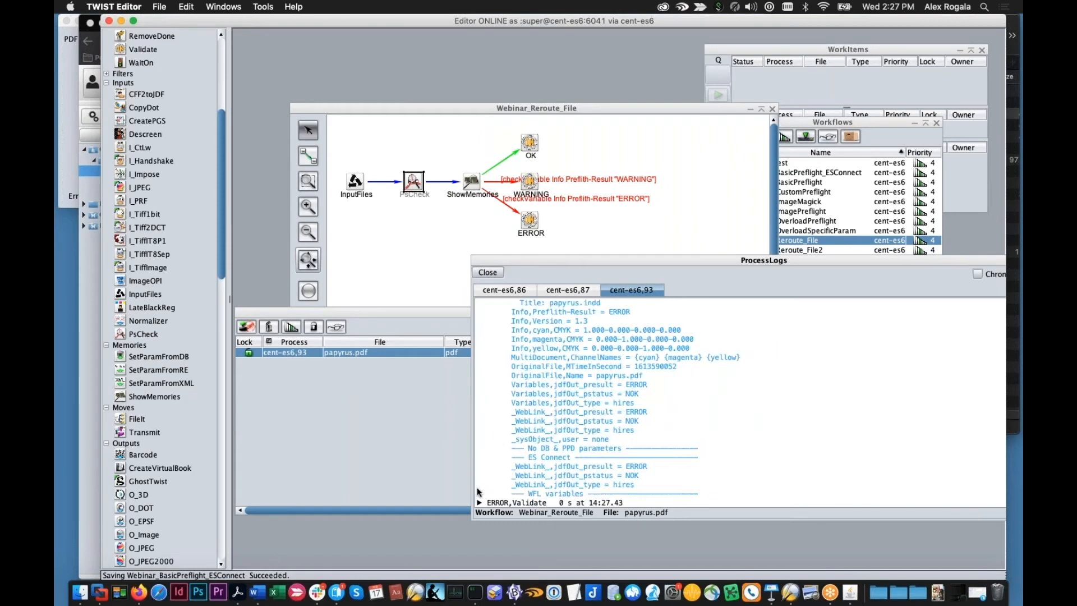
- Examine the preflight status, message and result variables in the ShowMemories log, comparing them with the PsCheck preflight report
{"action": "scroll", "coordinate": [490, 462], "scroll_direction": "up", "scroll_amount": 8}
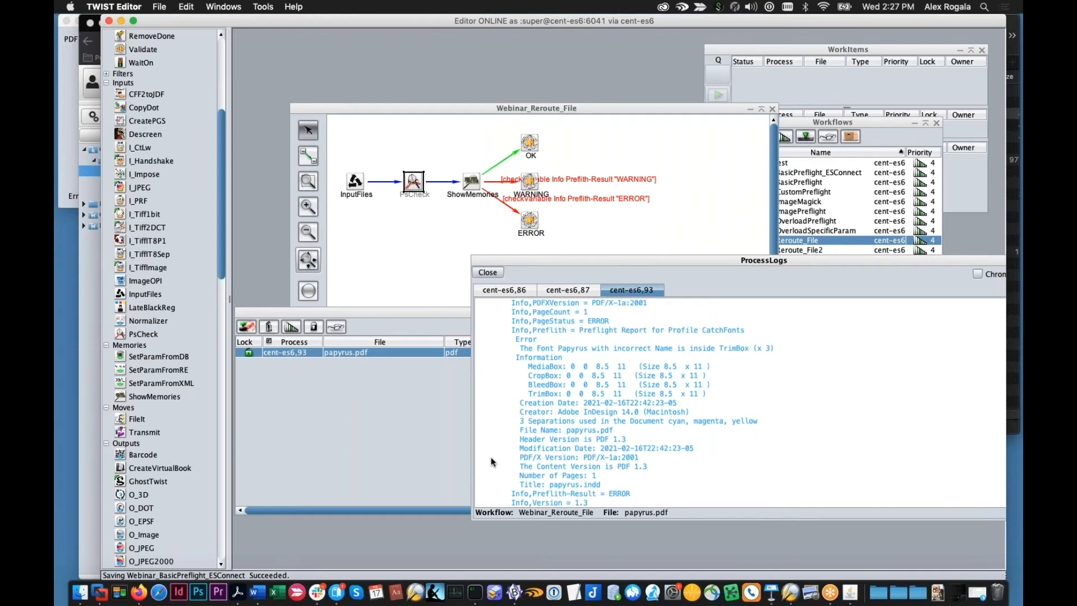
{"action": "scroll", "coordinate": [494, 462], "scroll_direction": "up", "scroll_amount": 3}
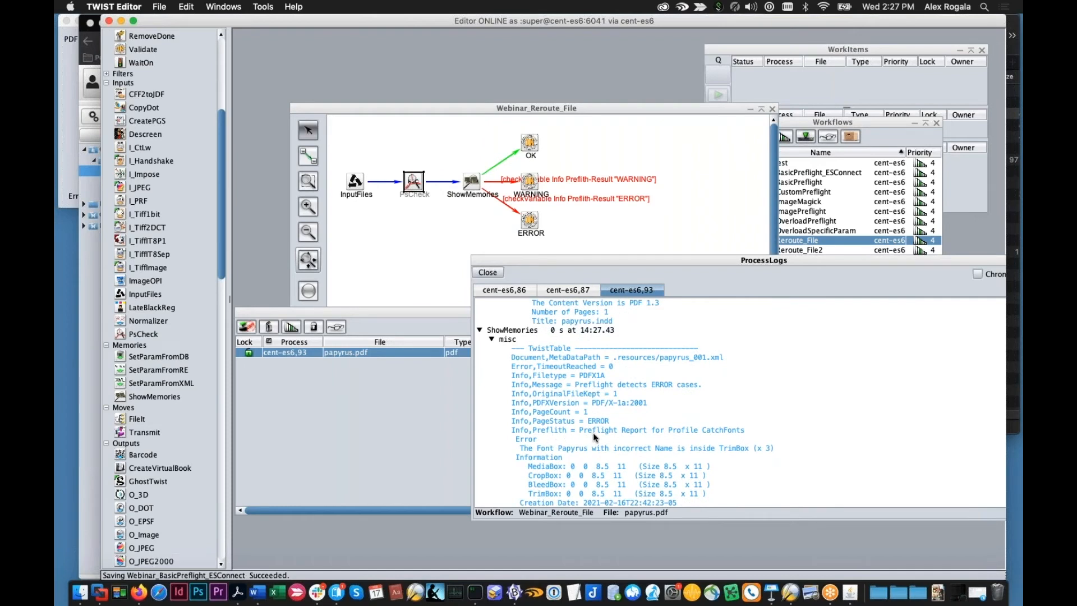
{"action": "scroll", "coordinate": [594, 433], "scroll_direction": "down", "scroll_amount": 5}
{"action": "scroll", "coordinate": [593, 426], "scroll_direction": "down", "scroll_amount": 5}
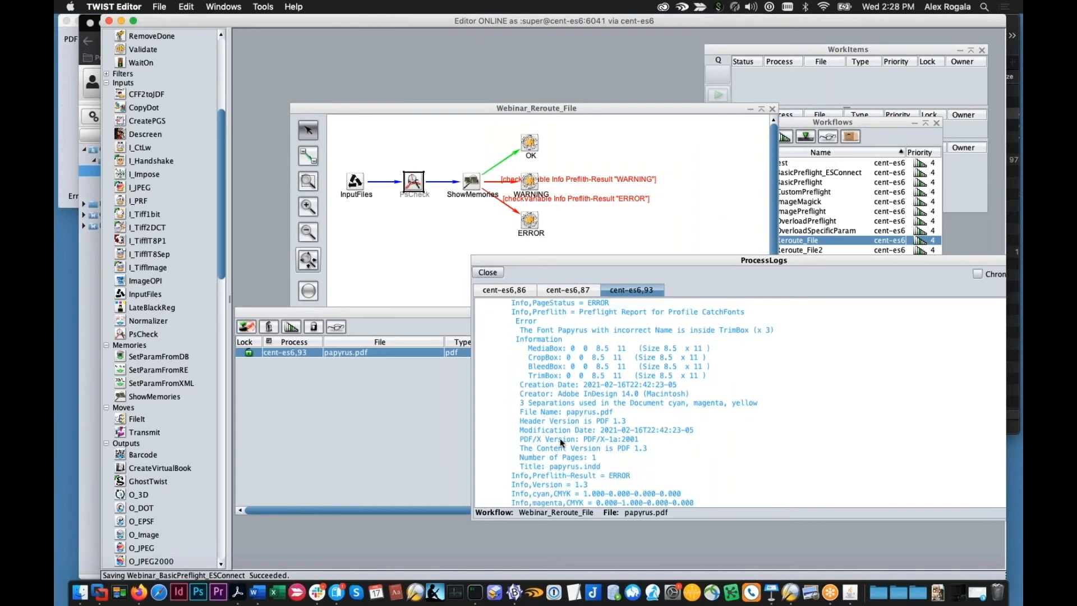
{"action": "scroll", "coordinate": [544, 464], "scroll_direction": "up", "scroll_amount": 3}
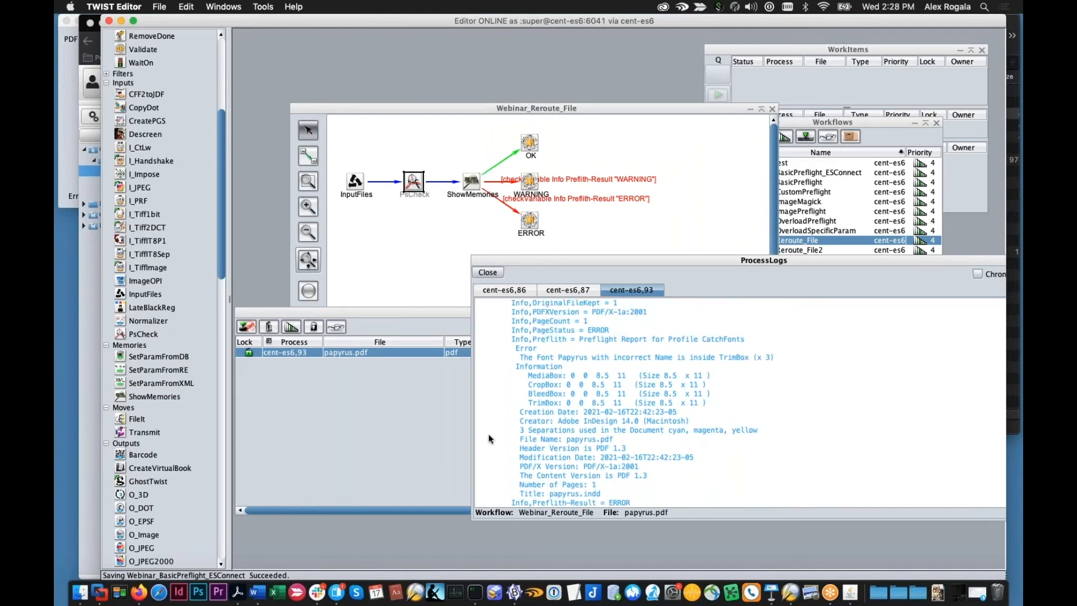
{"action": "left_click", "coordinate": [599, 330]}
{"action": "scroll", "coordinate": [599, 343], "scroll_direction": "up", "scroll_amount": 5}
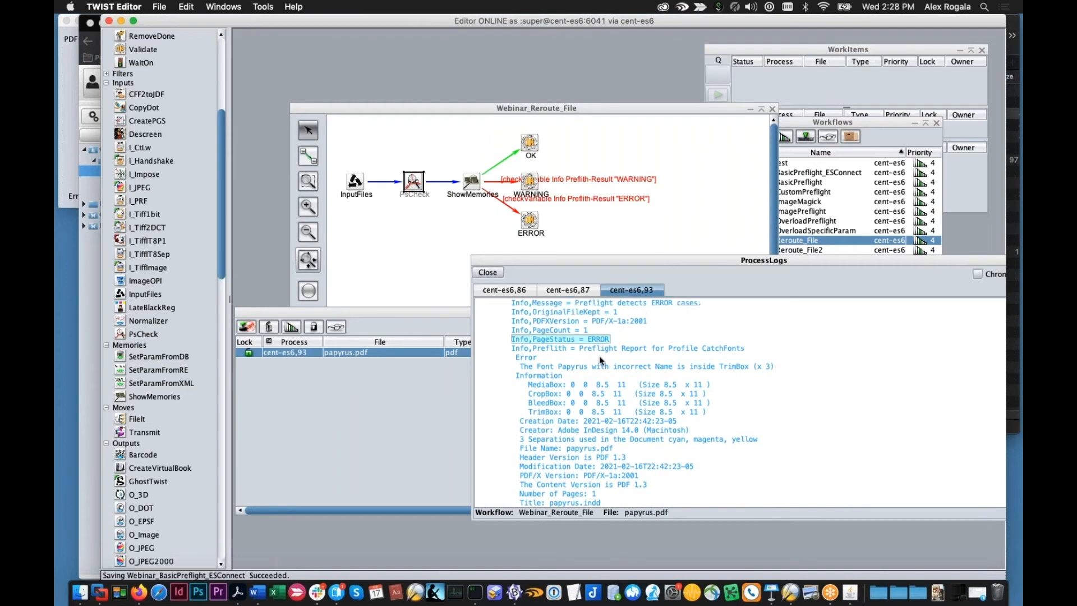
{"action": "left_click", "coordinate": [551, 342]}
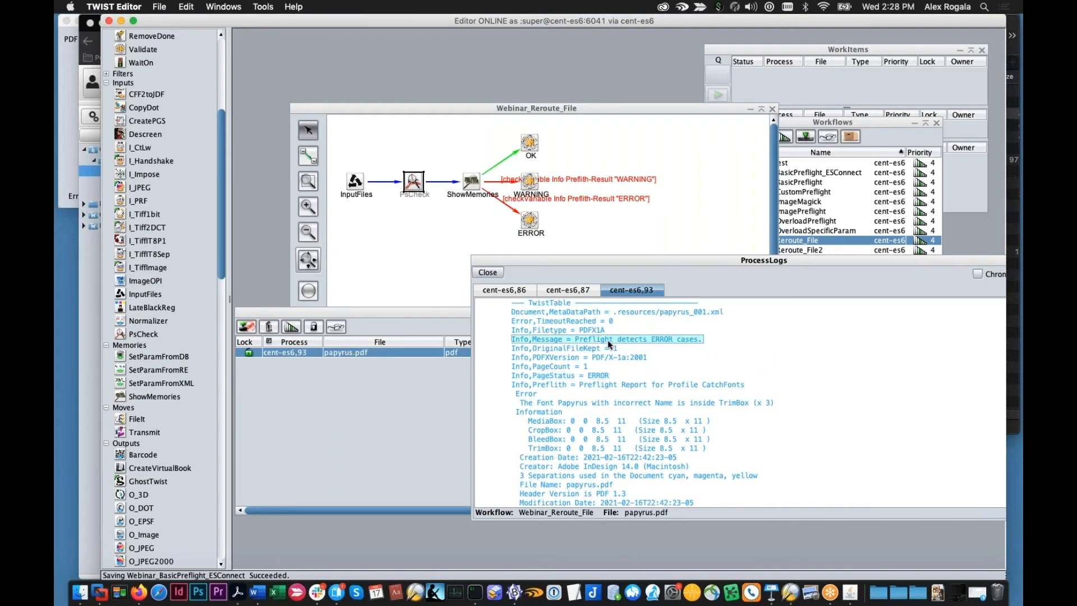
{"action": "scroll", "coordinate": [660, 362], "scroll_direction": "down", "scroll_amount": 2}
{"action": "scroll", "coordinate": [650, 390], "scroll_direction": "down", "scroll_amount": 10}
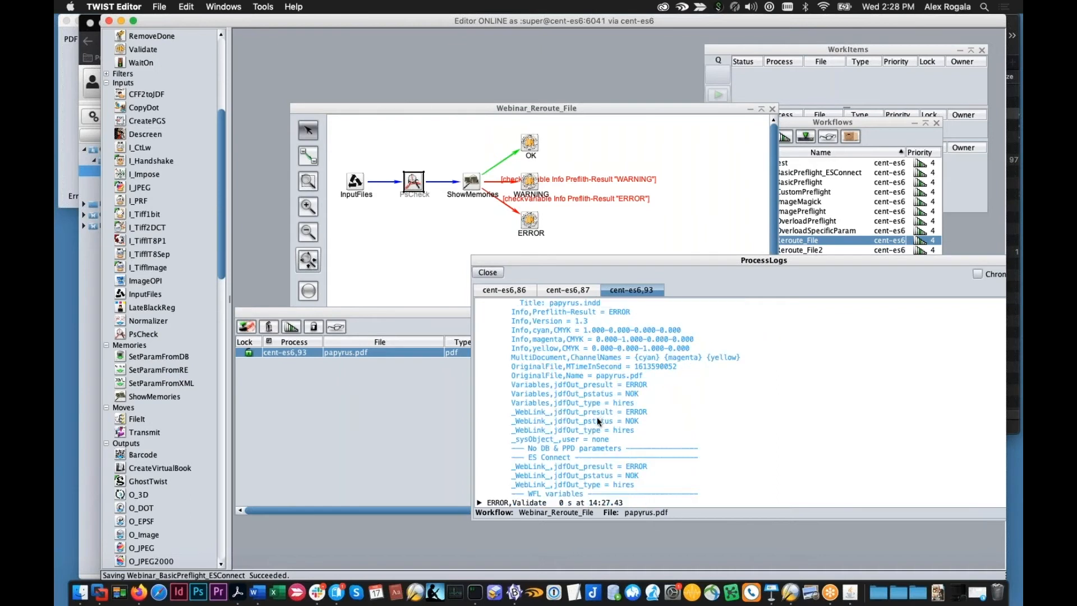
{"action": "scroll", "coordinate": [597, 416], "scroll_direction": "up", "scroll_amount": 7}
{"action": "scroll", "coordinate": [556, 388], "scroll_direction": "up", "scroll_amount": 8}
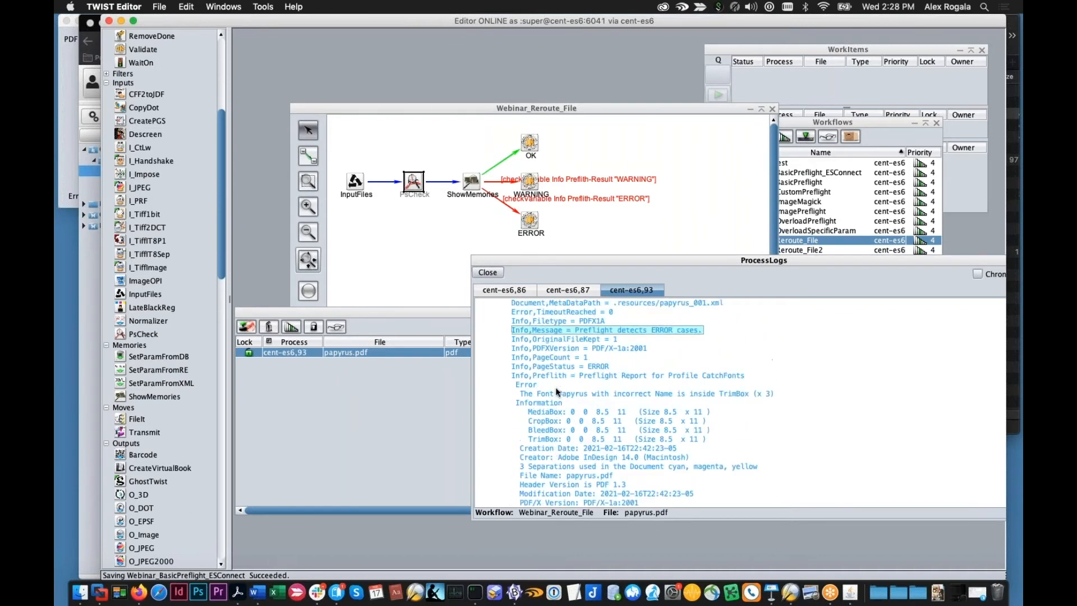
{"action": "scroll", "coordinate": [556, 396], "scroll_direction": "up", "scroll_amount": 3}
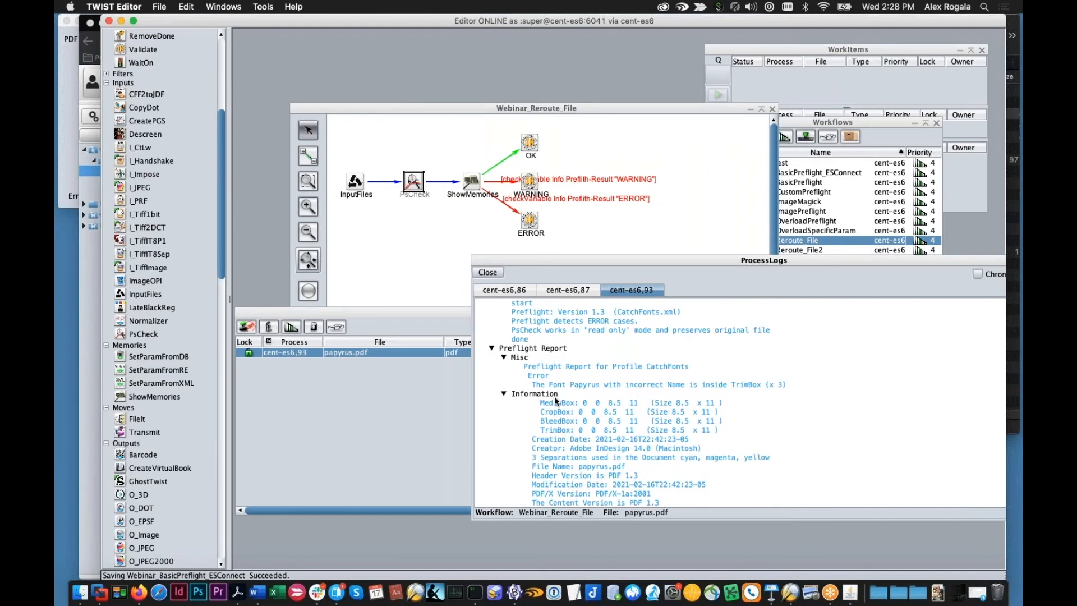
- Compare the jdfOut_pstatus and other result variables in the papyrus.pdf process log with the entries further up
{"action": "scroll", "coordinate": [555, 396], "scroll_direction": "down", "scroll_amount": 8}
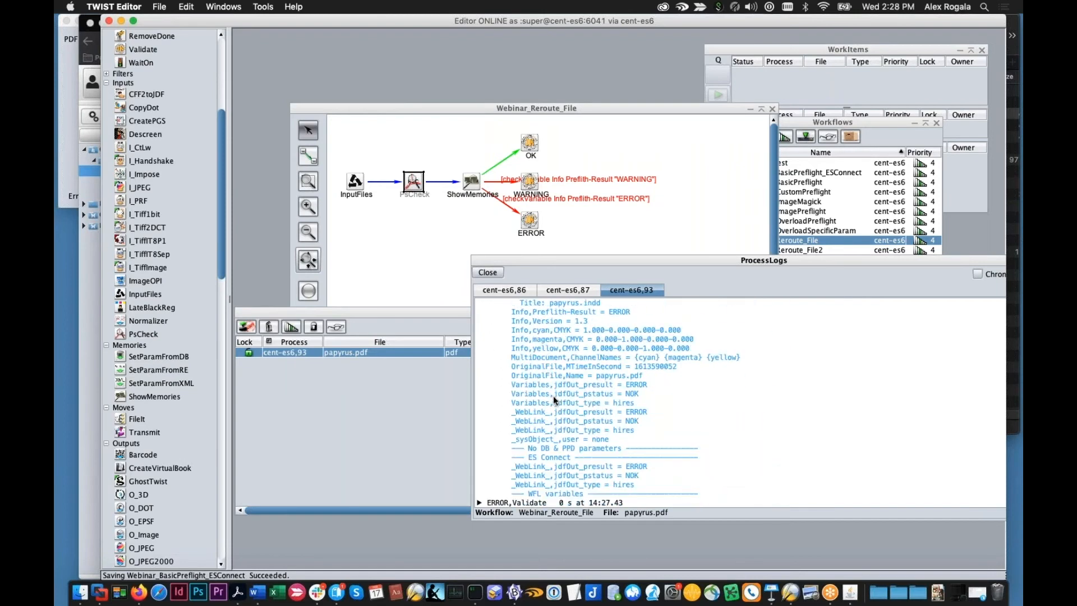
{"action": "left_click", "coordinate": [640, 395]}
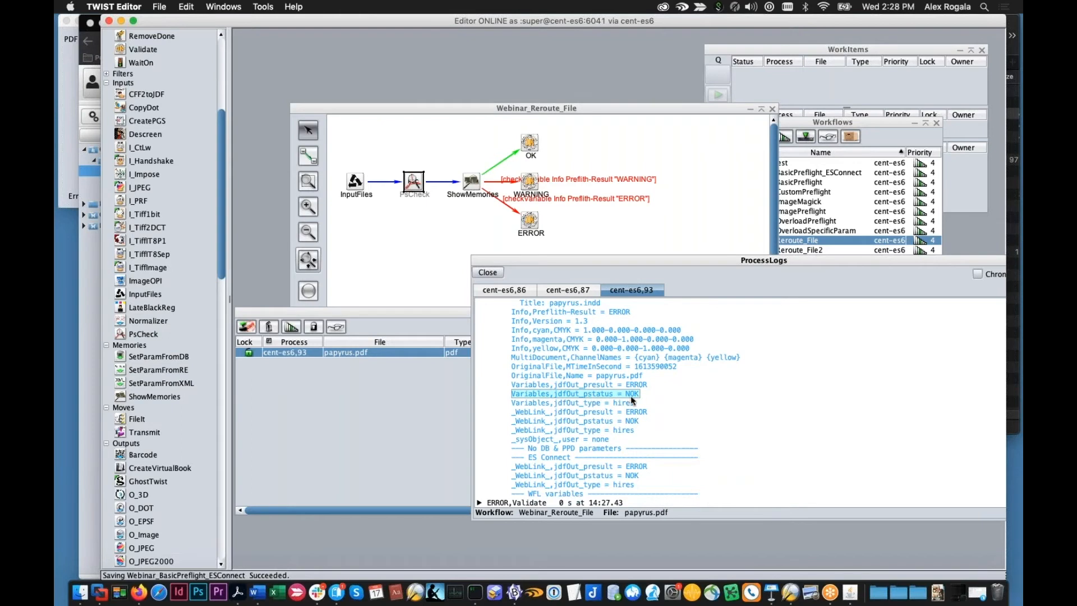
{"action": "scroll", "coordinate": [618, 406], "scroll_direction": "up", "scroll_amount": 6}
{"action": "scroll", "coordinate": [613, 418], "scroll_direction": "down", "scroll_amount": 7}
{"action": "scroll", "coordinate": [602, 414], "scroll_direction": "up", "scroll_amount": 6}
{"action": "scroll", "coordinate": [609, 366], "scroll_direction": "down", "scroll_amount": 6}
- View papyrus.pdf from the 01_Basic_Preflight folder in Acrobat and return to the TWIST Editor
{"action": "left_click", "coordinate": [466, 225]}
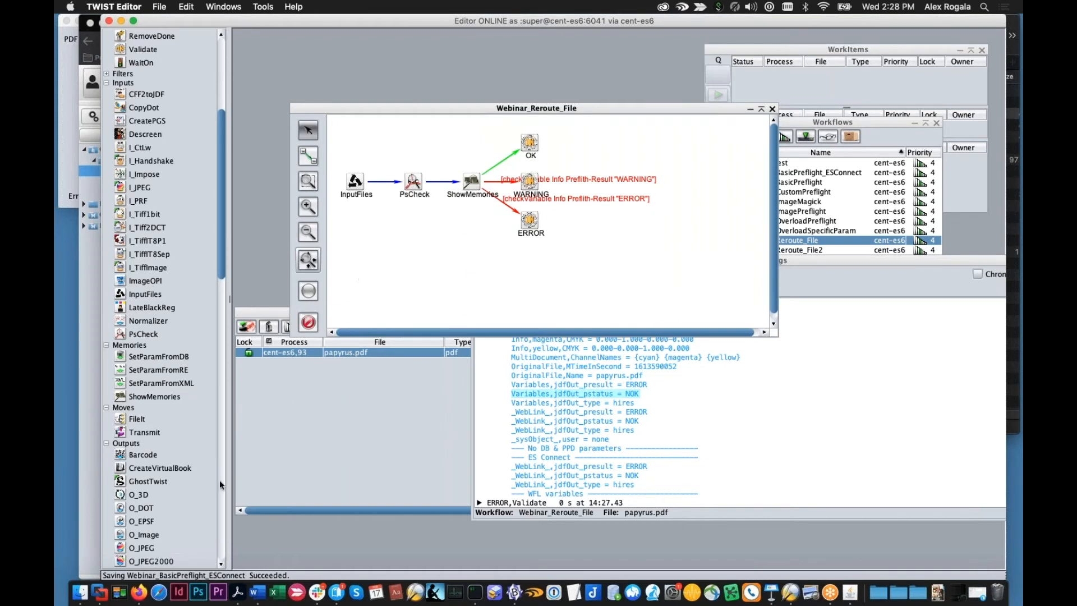
{"action": "left_click", "coordinate": [80, 593]}
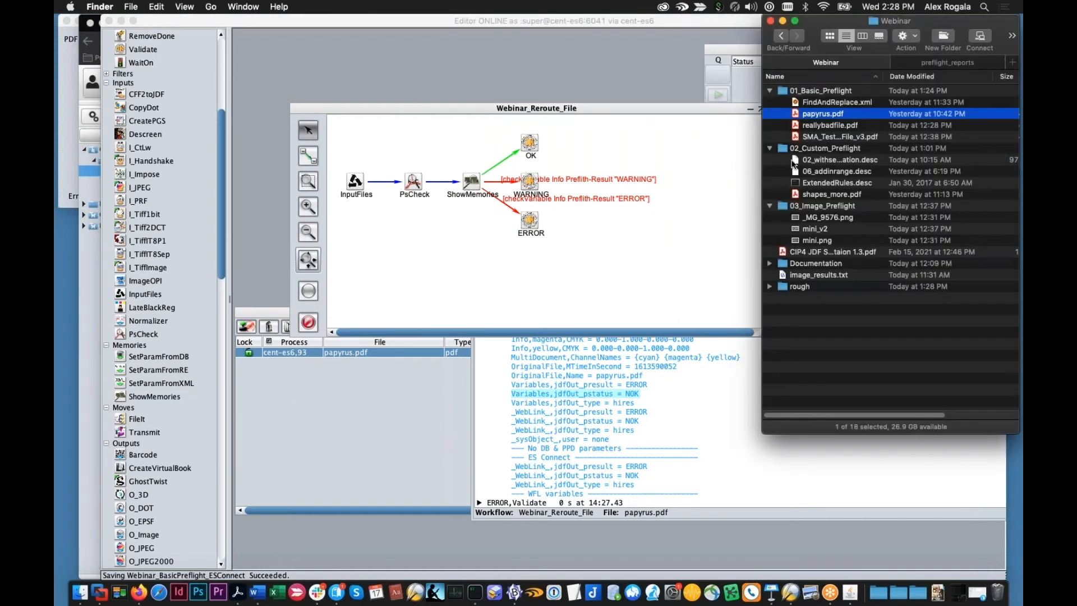
{"action": "double_click", "coordinate": [833, 114]}
{"action": "left_click_drag", "start_coordinate": [601, 327], "coordinate": [544, 155]}
{"action": "left_click", "coordinate": [562, 135]}
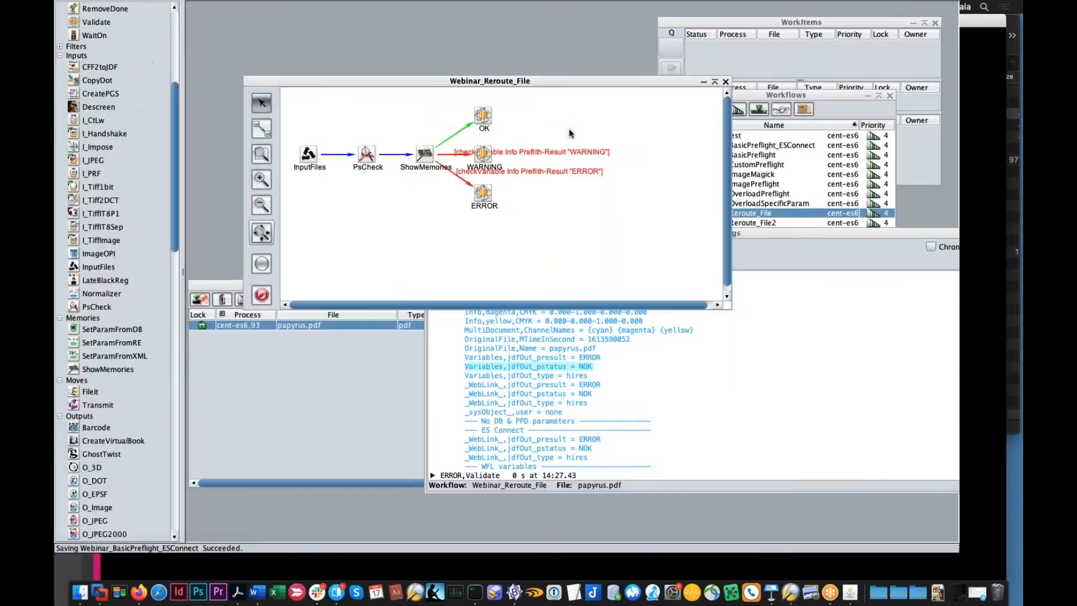
- Review the font name rule in PsCheck's CatchFonts profile, accept overwriting the shared profiles, and leave the PsCheck editor without changes
{"action": "double_click", "coordinate": [422, 182]}
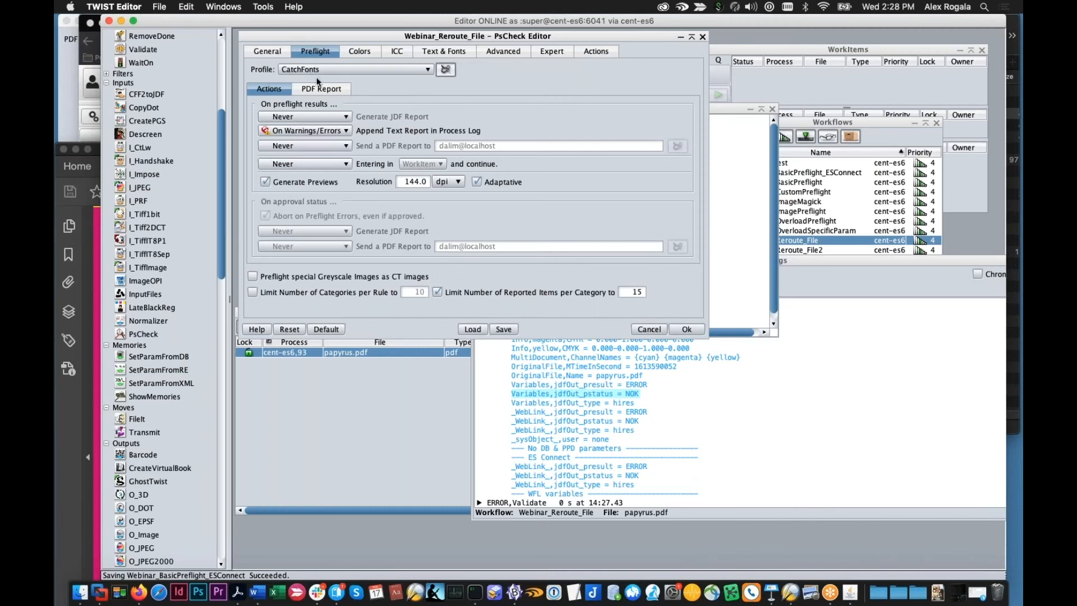
{"action": "left_click", "coordinate": [441, 72]}
{"action": "left_click", "coordinate": [280, 37]}
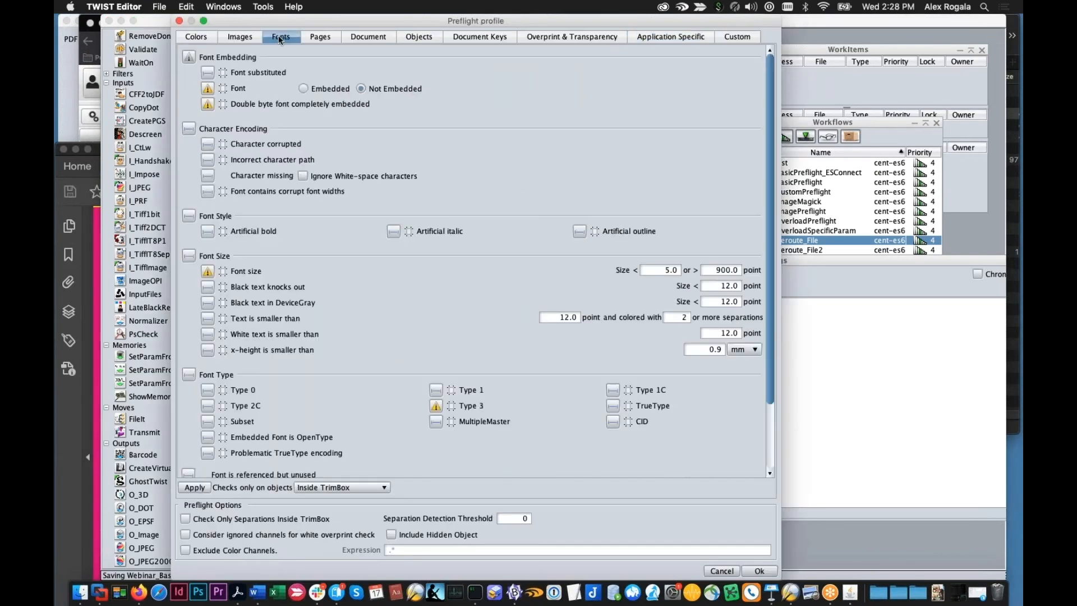
{"action": "left_click", "coordinate": [251, 38]}
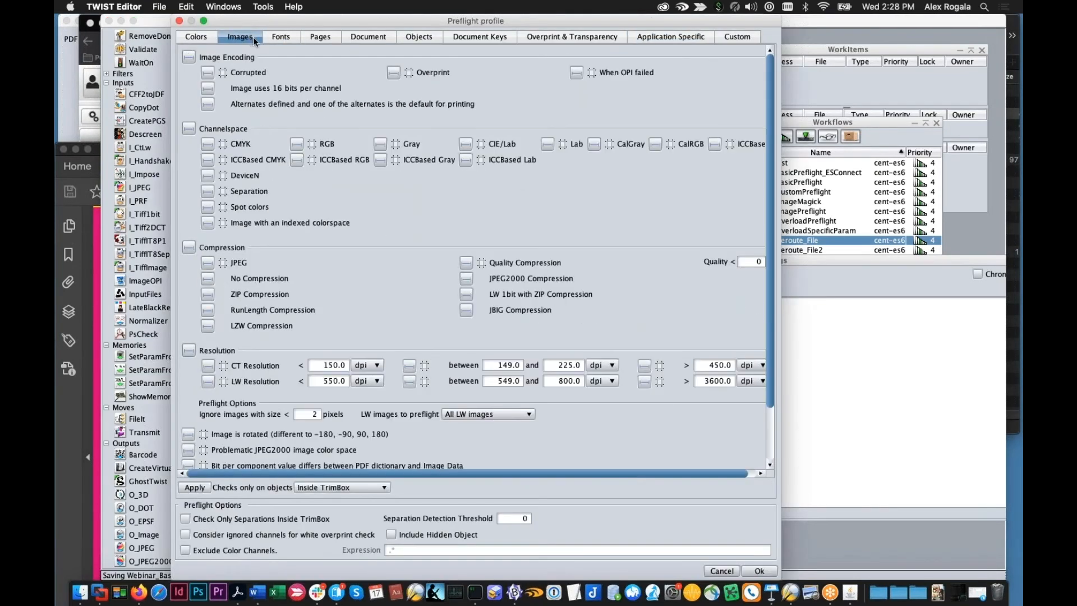
{"action": "left_click", "coordinate": [292, 38]}
{"action": "scroll", "coordinate": [380, 258], "scroll_direction": "down", "scroll_amount": 3}
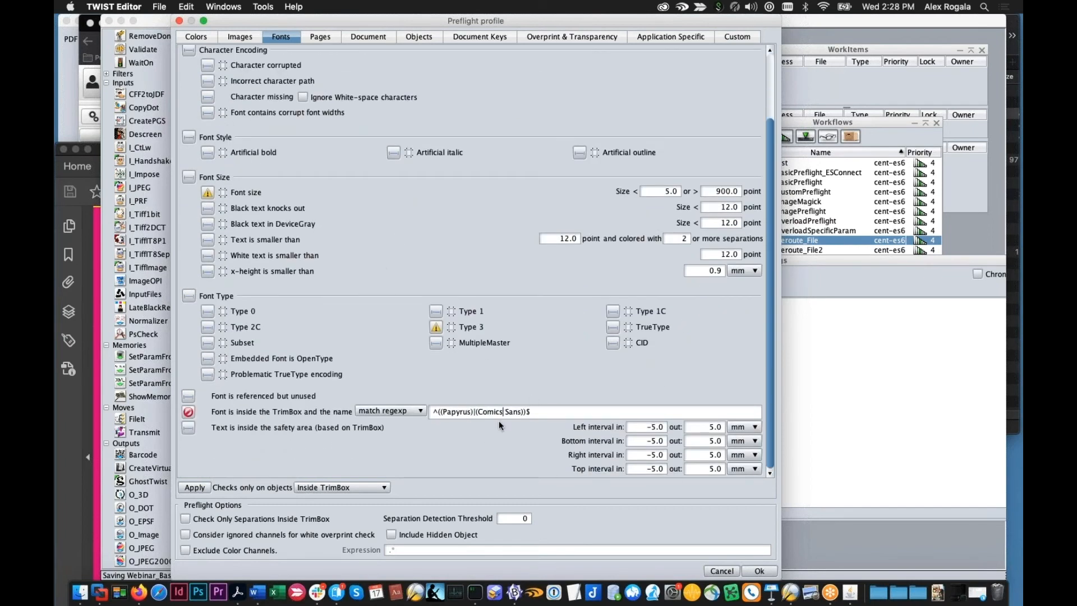
{"action": "left_click", "coordinate": [756, 570]}
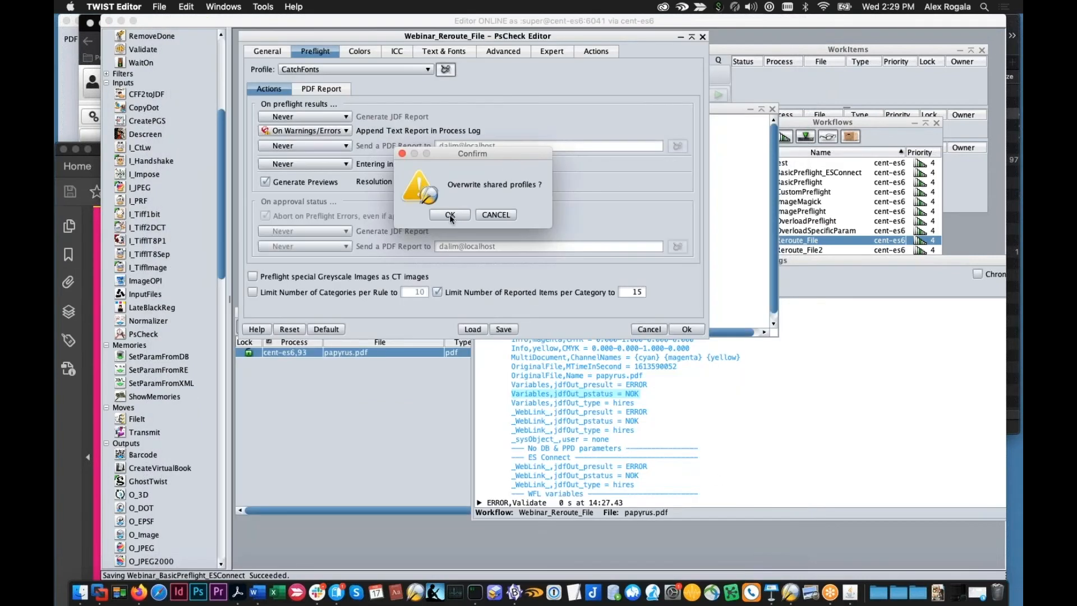
{"action": "left_click", "coordinate": [450, 215]}
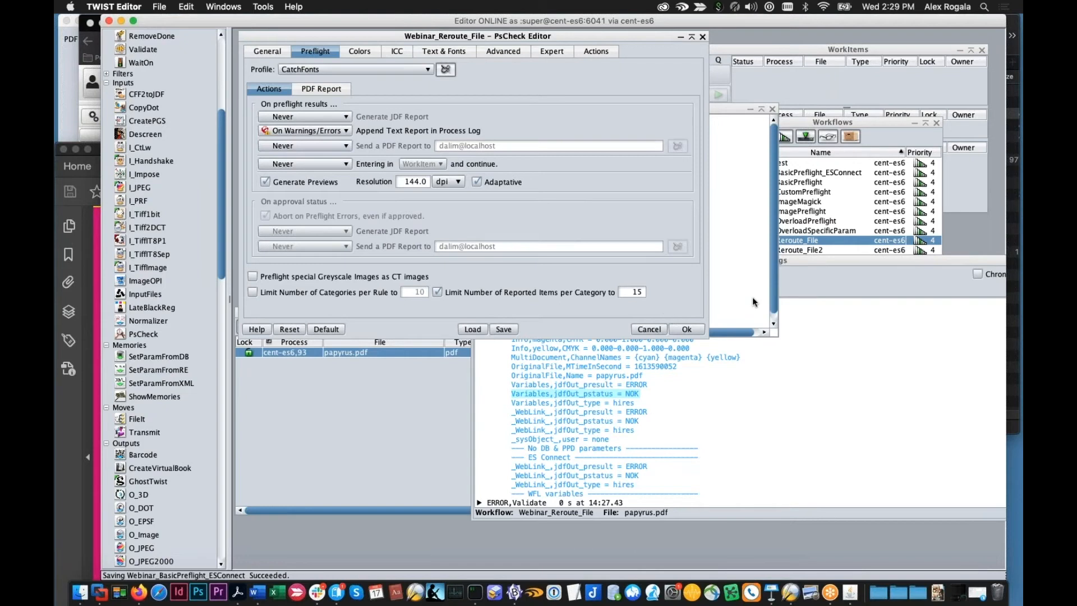
{"action": "left_click", "coordinate": [644, 330]}
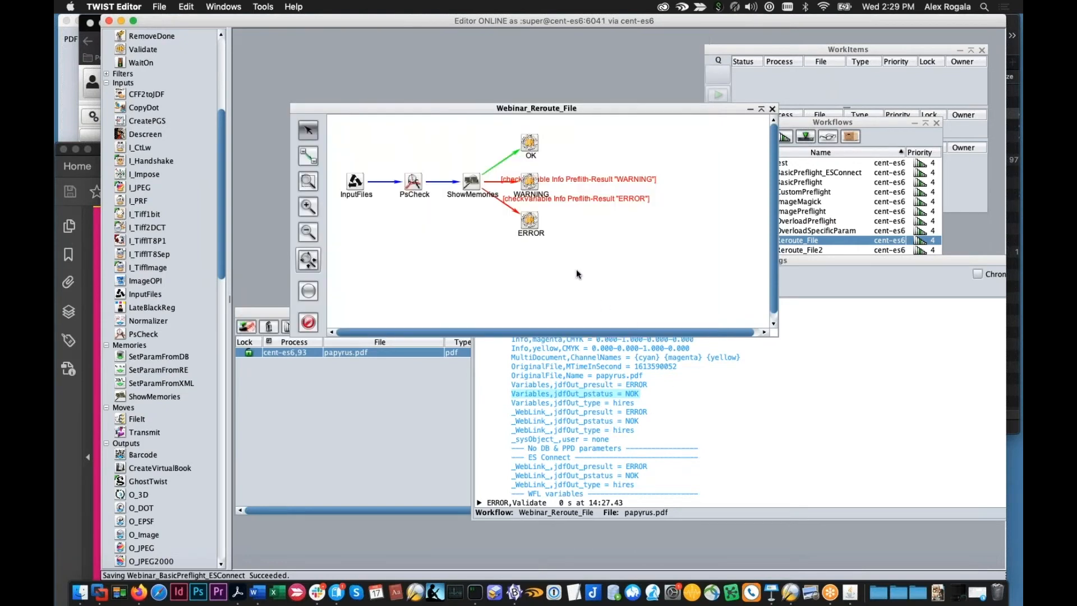
- Check the Preflith-Result condition on the link from ShowMemories to WARNING and leave the link unchanged
{"action": "double_click", "coordinate": [493, 182]}
{"action": "left_click_drag", "start_coordinate": [653, 317], "coordinate": [544, 316]}
{"action": "left_click", "coordinate": [666, 317]}
{"action": "left_click_drag", "start_coordinate": [666, 317], "coordinate": [716, 325]}
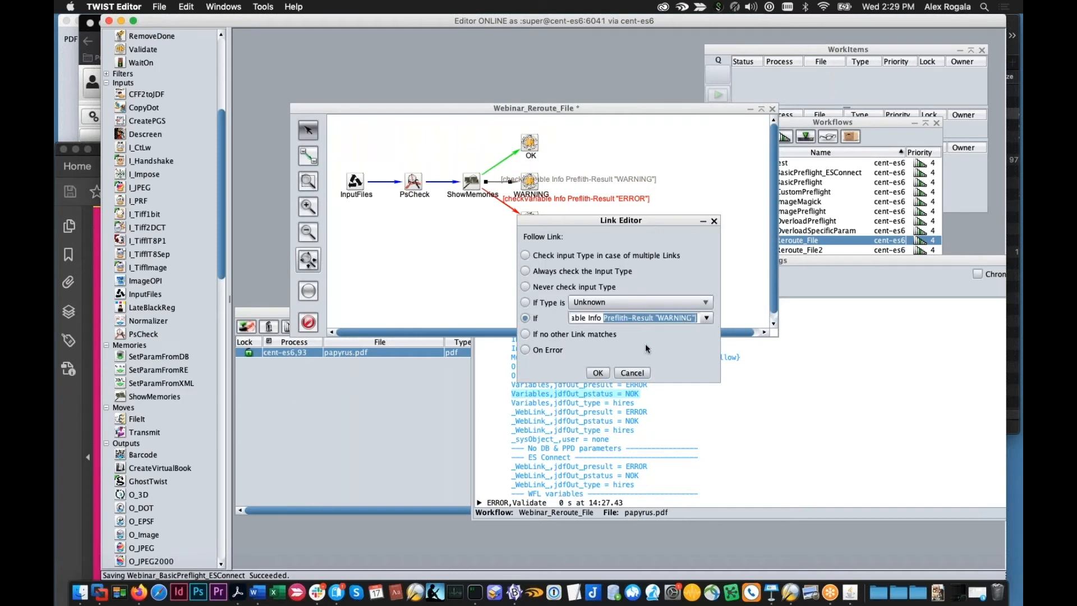
{"action": "left_click", "coordinate": [628, 373]}
- Compare the jdfOut_presult line in the papyrus.pdf log with the full WARNING link condition, widening the Link Editor to read it
{"action": "left_click", "coordinate": [486, 372]}
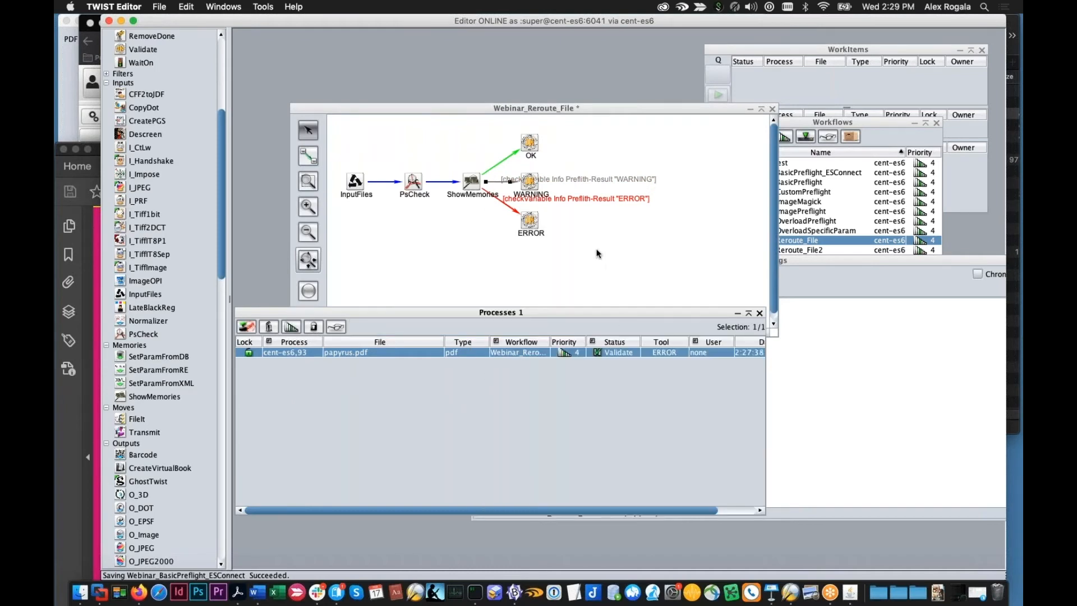
{"action": "left_click", "coordinate": [525, 190]}
{"action": "left_click", "coordinate": [875, 373]}
{"action": "left_click", "coordinate": [638, 384]}
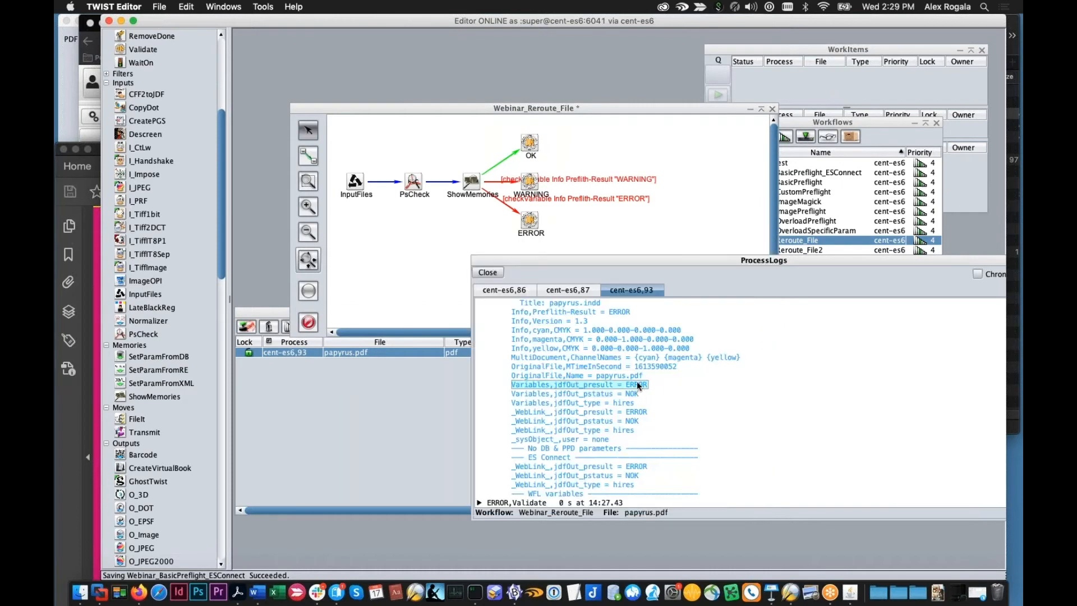
{"action": "left_click", "coordinate": [506, 182]}
{"action": "double_click", "coordinate": [506, 182]}
{"action": "left_click_drag", "start_coordinate": [717, 380], "coordinate": [904, 403]}
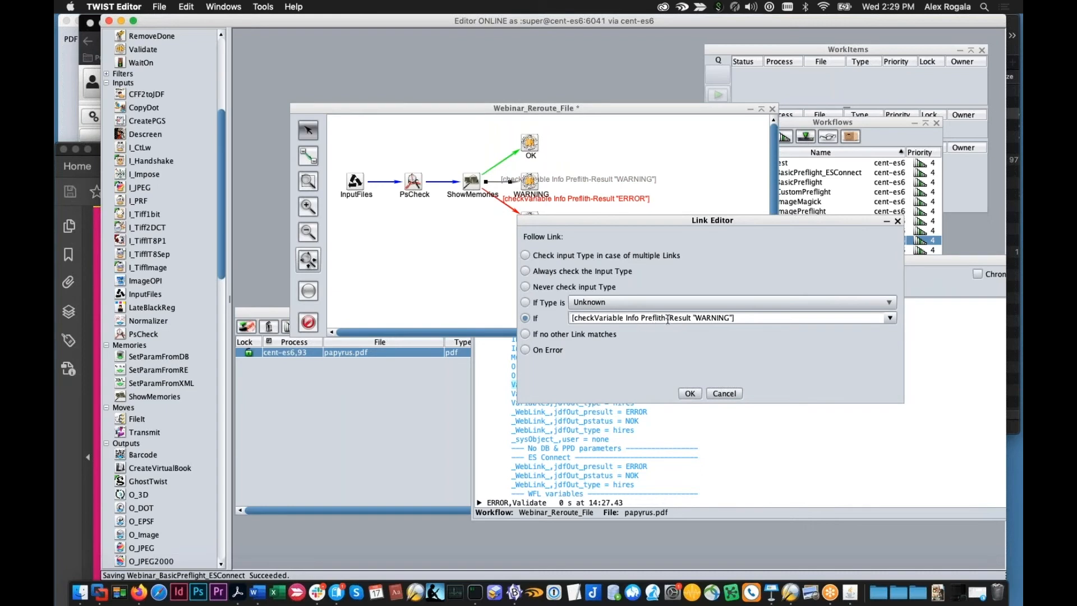
{"action": "left_click", "coordinate": [724, 392]}
- Inspect the WARNING and ERROR branches and the follow rule of the link from ShowMemories to OK without changing it
{"action": "left_click", "coordinate": [530, 181]}
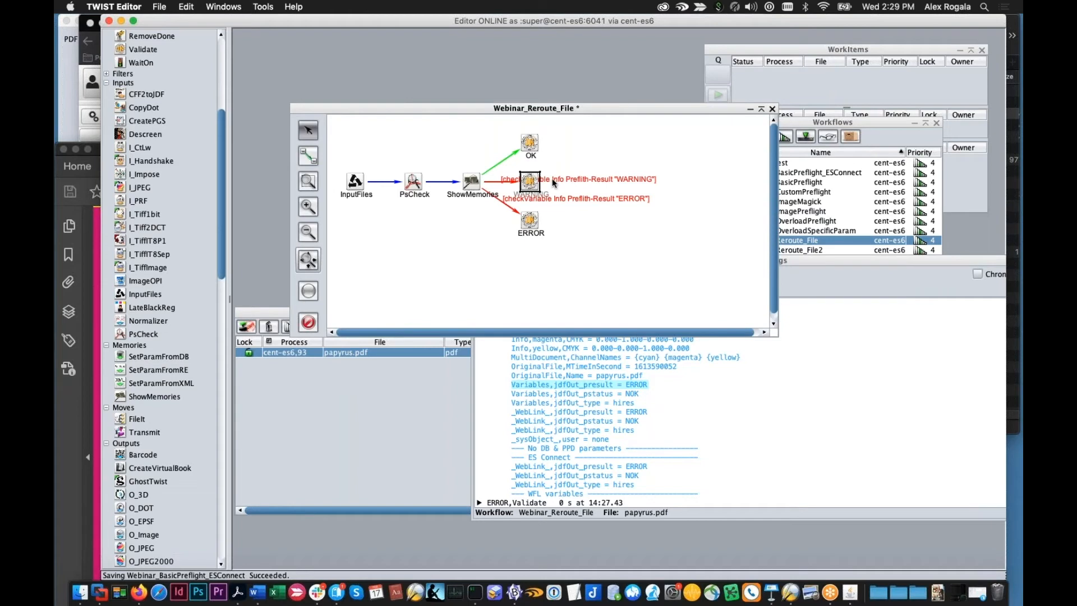
{"action": "left_click", "coordinate": [529, 221]}
{"action": "left_click", "coordinate": [499, 170]}
{"action": "double_click", "coordinate": [498, 171]}
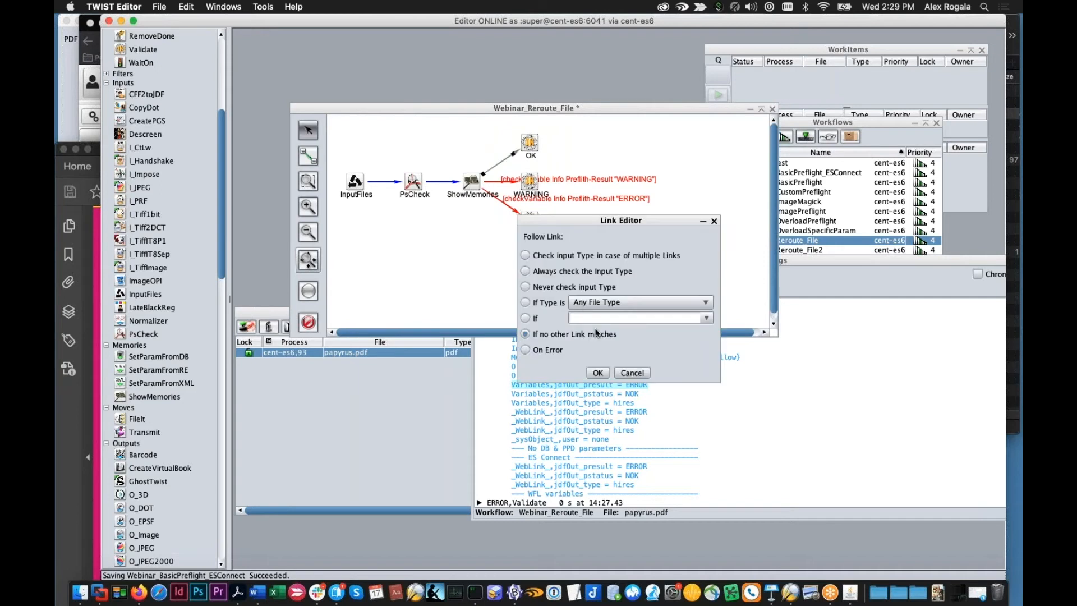
{"action": "left_click", "coordinate": [635, 369]}
{"action": "left_click", "coordinate": [661, 266]}
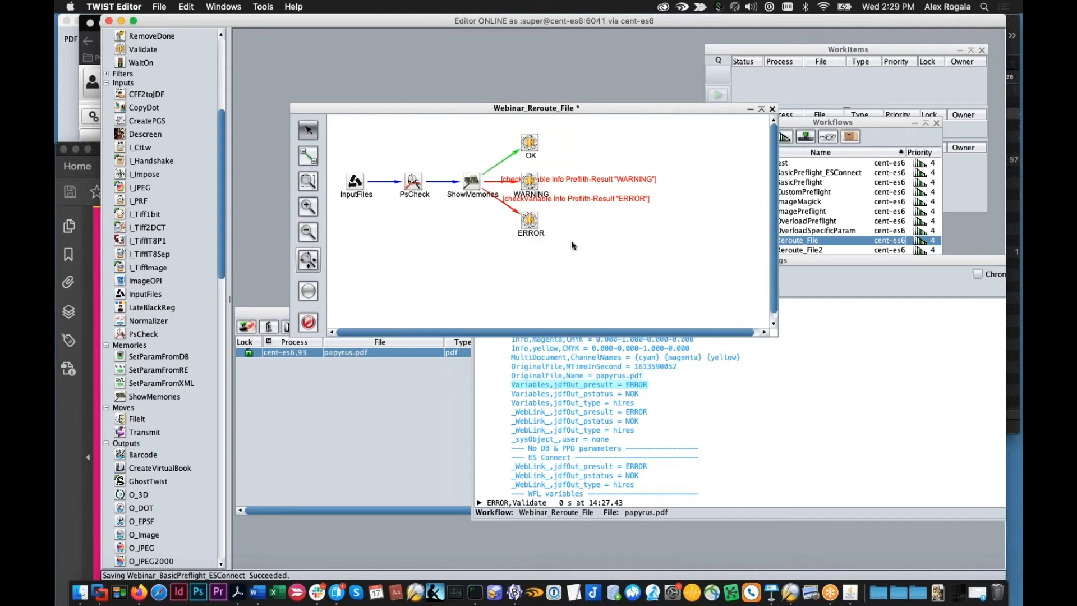
- Check where papyrus.pdf was routed and submit shapes_more.pdf from the 02_Custom_Preflight folder to Webinar_Reroute_File, uploading despite the edited workflow
{"action": "left_click", "coordinate": [84, 594]}
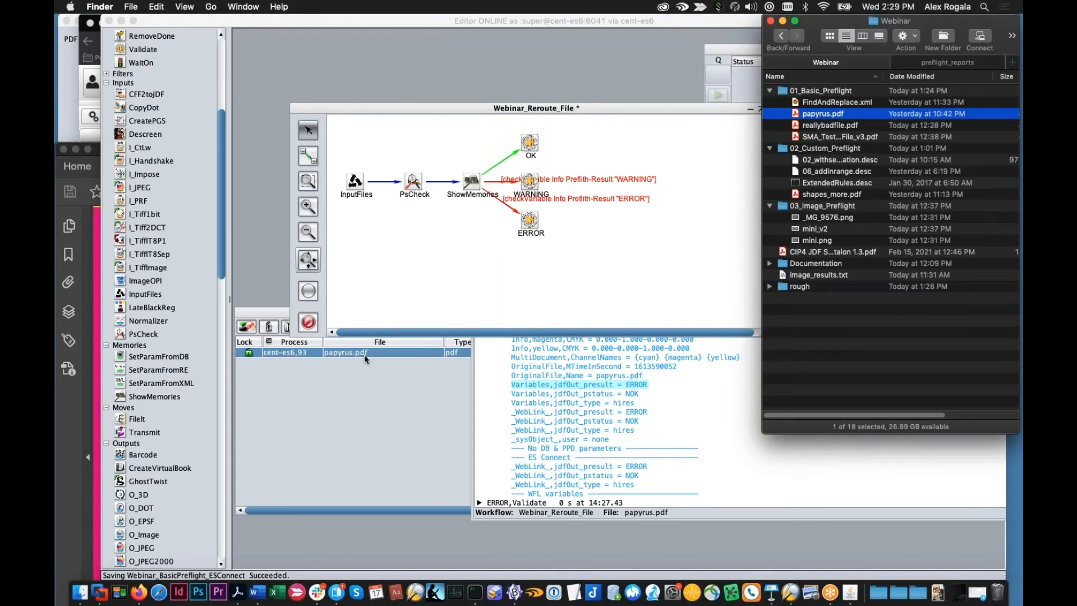
{"action": "left_click", "coordinate": [460, 411]}
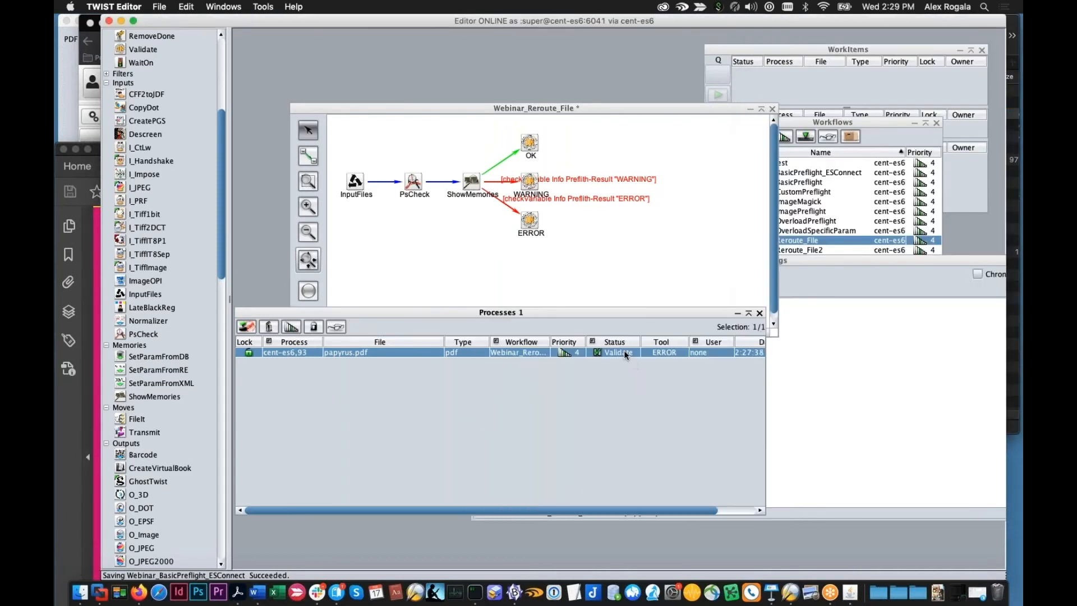
{"action": "left_click", "coordinate": [82, 594]}
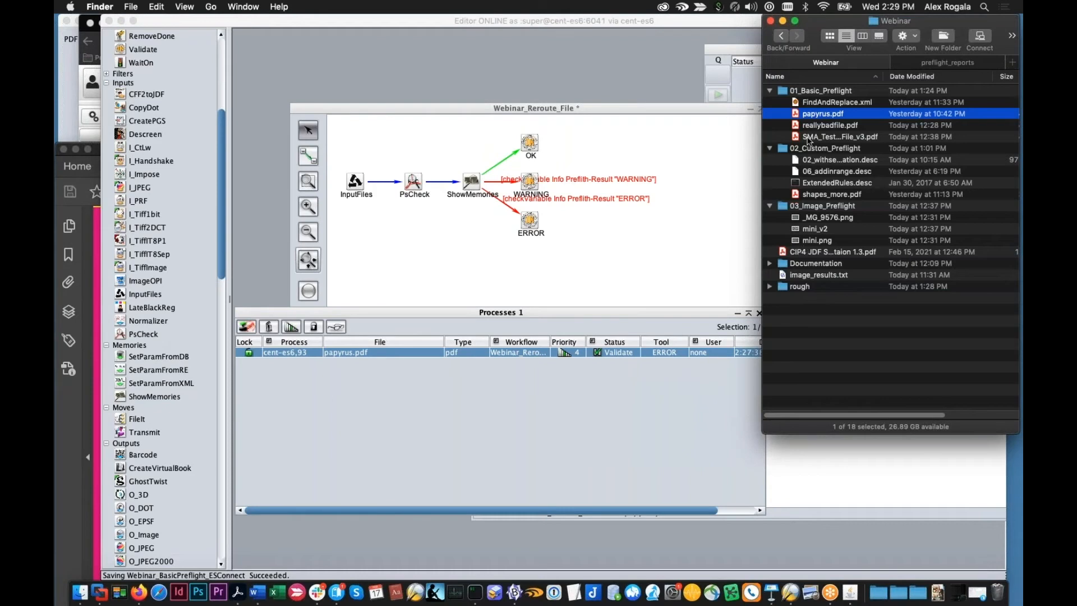
{"action": "left_click_drag", "start_coordinate": [823, 199], "coordinate": [589, 242]}
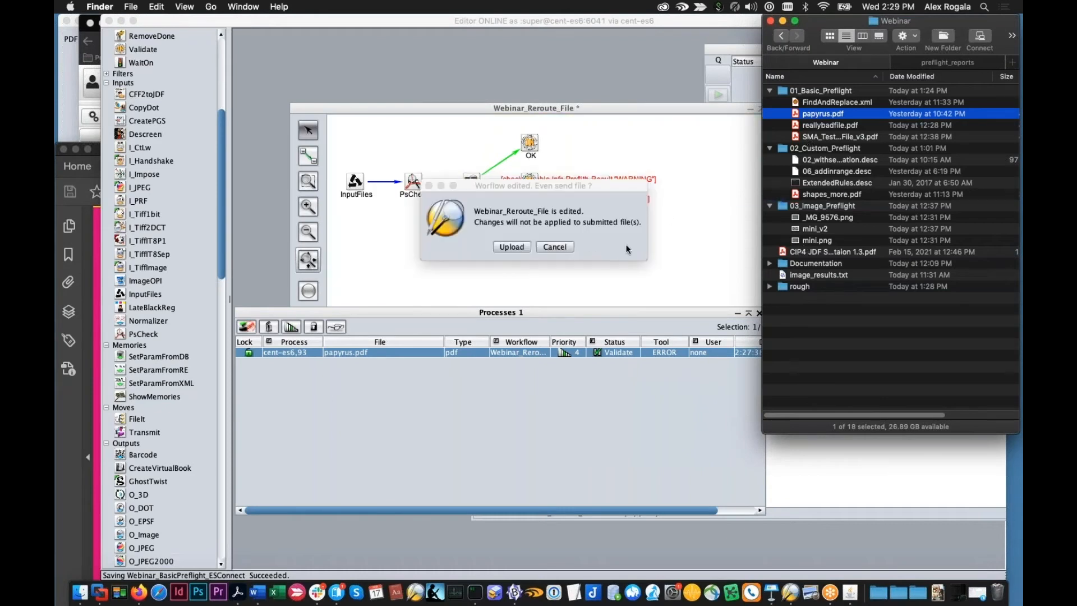
{"action": "left_click", "coordinate": [512, 246]}
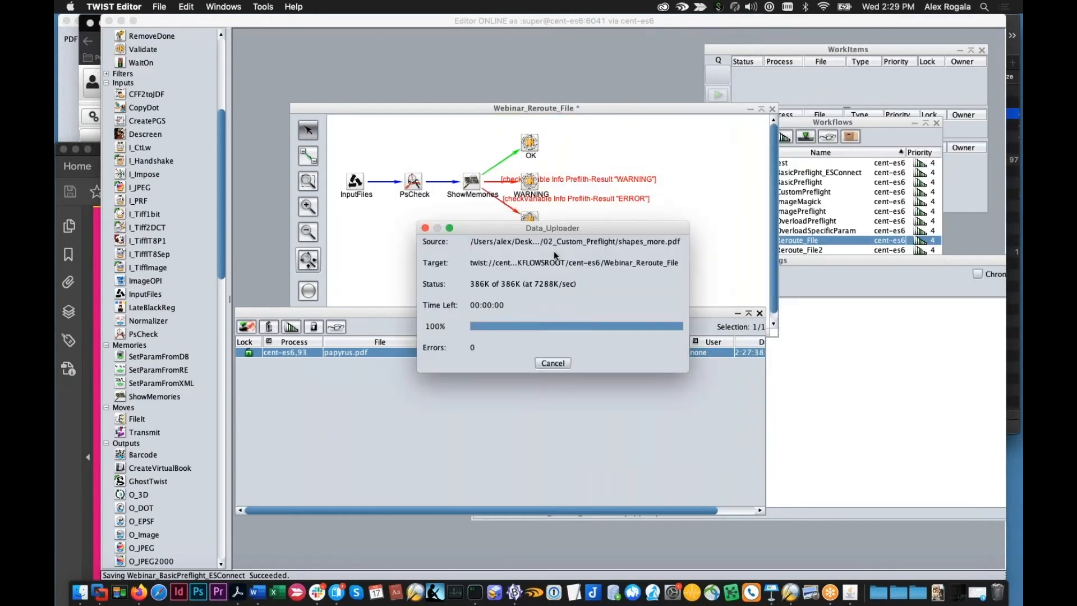
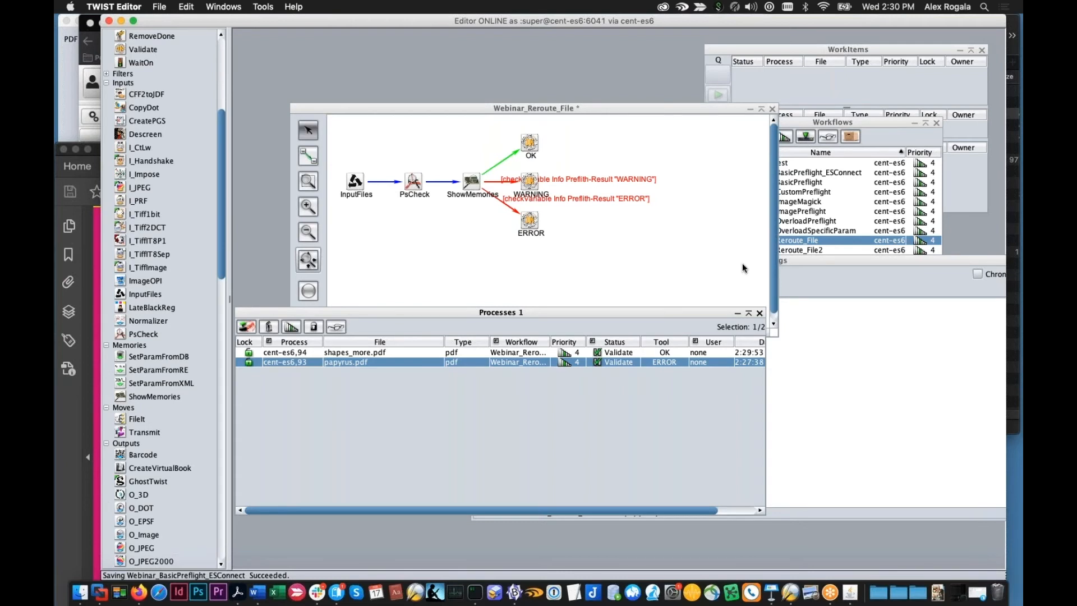
- Open the Webinar_Reroute_File2 workflow and place its window below Webinar_Reroute_File
{"action": "left_click", "coordinate": [872, 222]}
{"action": "left_click", "coordinate": [832, 249]}
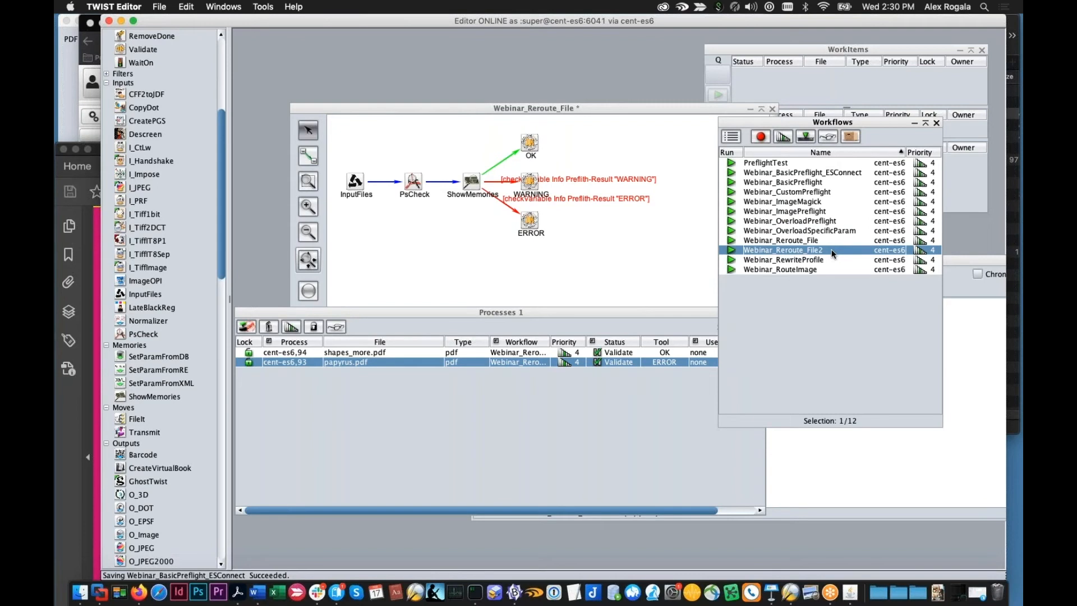
{"action": "double_click", "coordinate": [831, 249]}
{"action": "left_click_drag", "start_coordinate": [604, 113], "coordinate": [608, 309]}
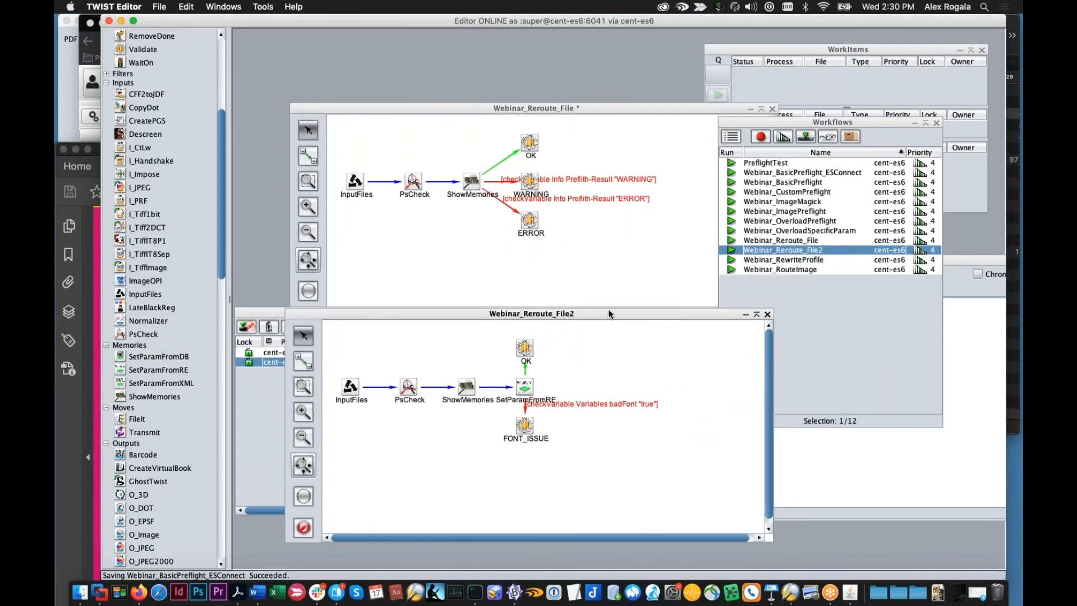
- Find the Info,Preflith report entry in the papyrus.pdf process log and highlight it
{"action": "left_click", "coordinate": [575, 218]}
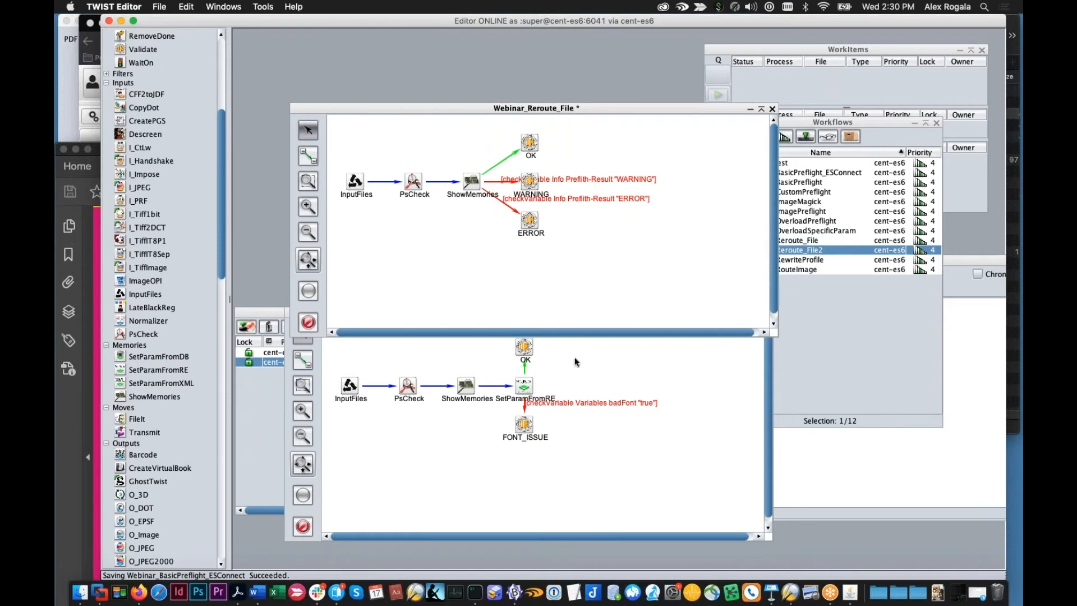
{"action": "left_click", "coordinate": [868, 474]}
{"action": "scroll", "coordinate": [599, 369], "scroll_direction": "up", "scroll_amount": 8}
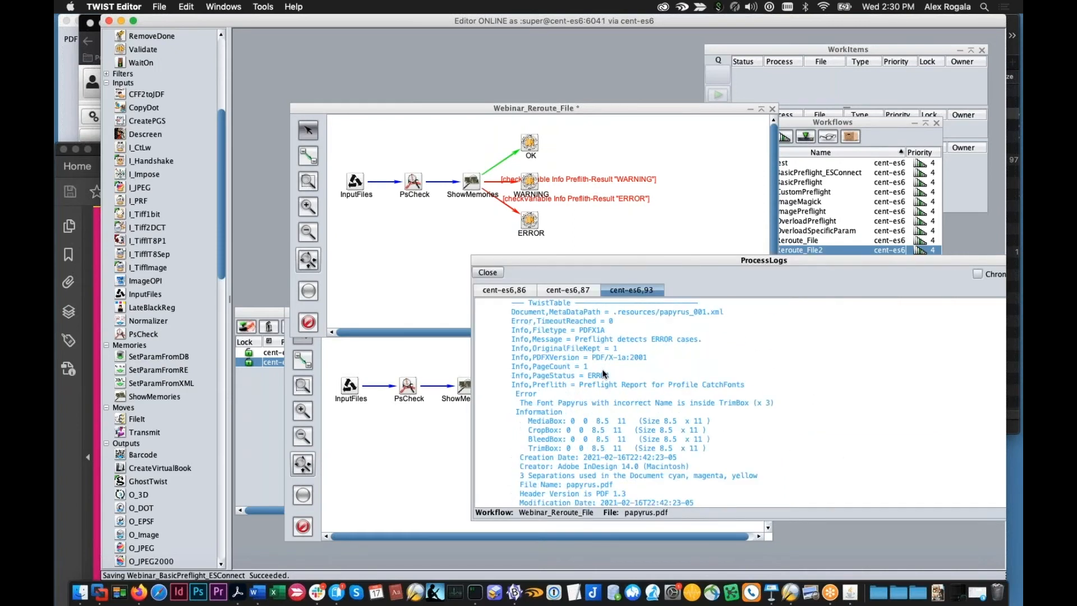
{"action": "scroll", "coordinate": [602, 368], "scroll_direction": "down", "scroll_amount": 3}
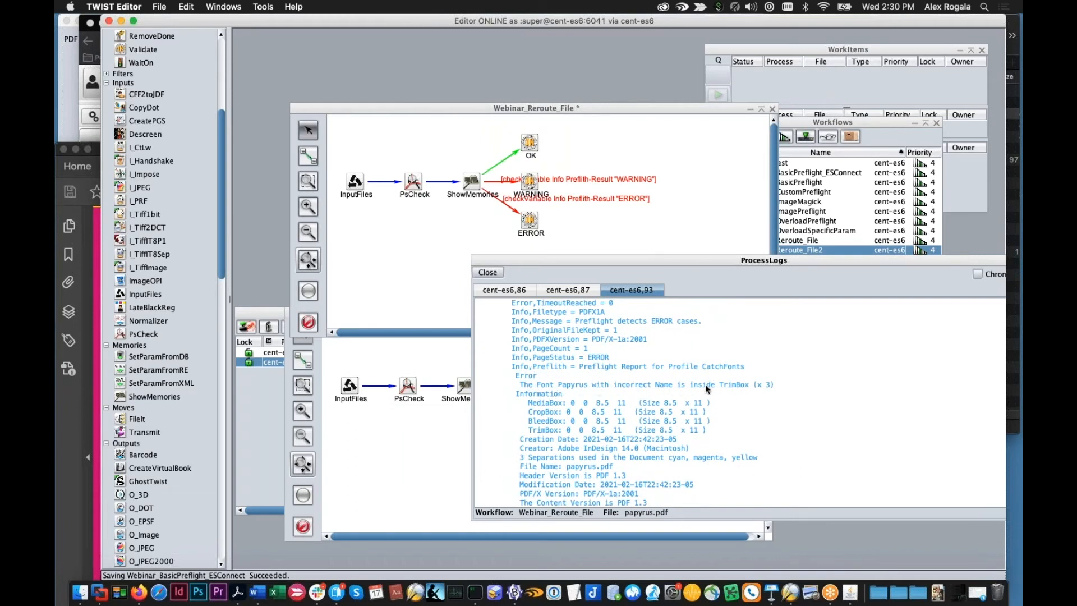
{"action": "left_click", "coordinate": [530, 385]}
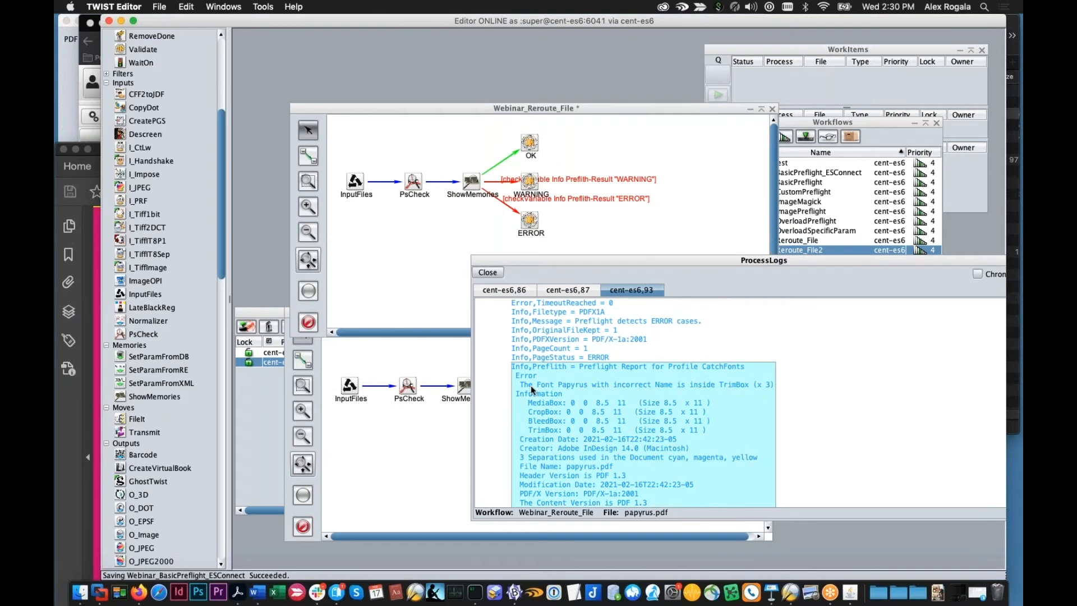
- Open rule 1 of the SetParamFromRE tool in Webinar_Reroute_File2, arranging the rule and log windows so both are readable
{"action": "left_click_drag", "start_coordinate": [603, 260], "coordinate": [630, 98]}
{"action": "left_click", "coordinate": [526, 385]}
{"action": "double_click", "coordinate": [528, 384]}
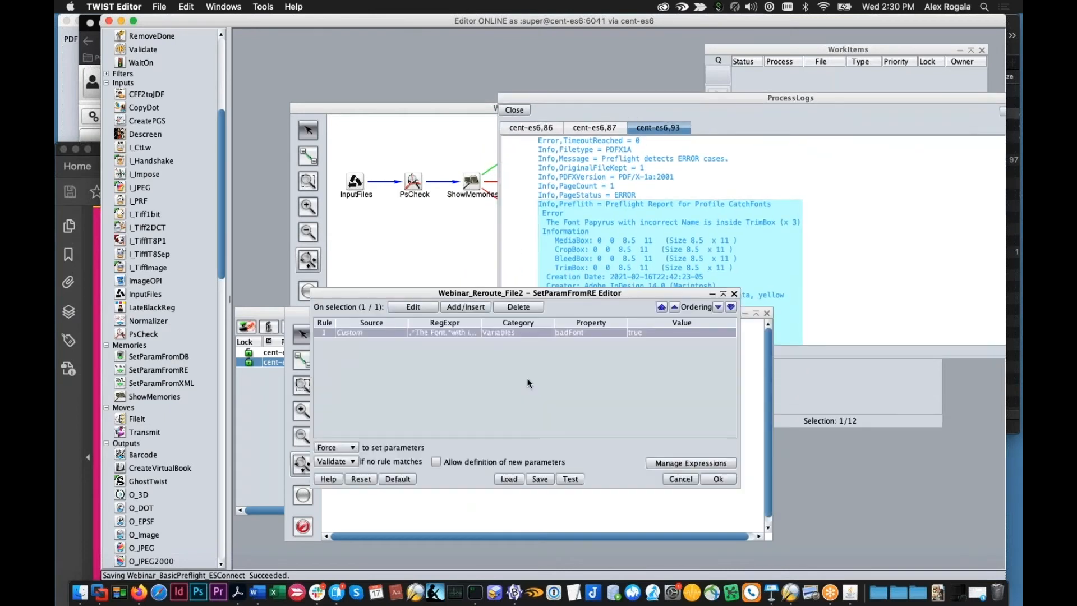
{"action": "double_click", "coordinate": [510, 329]}
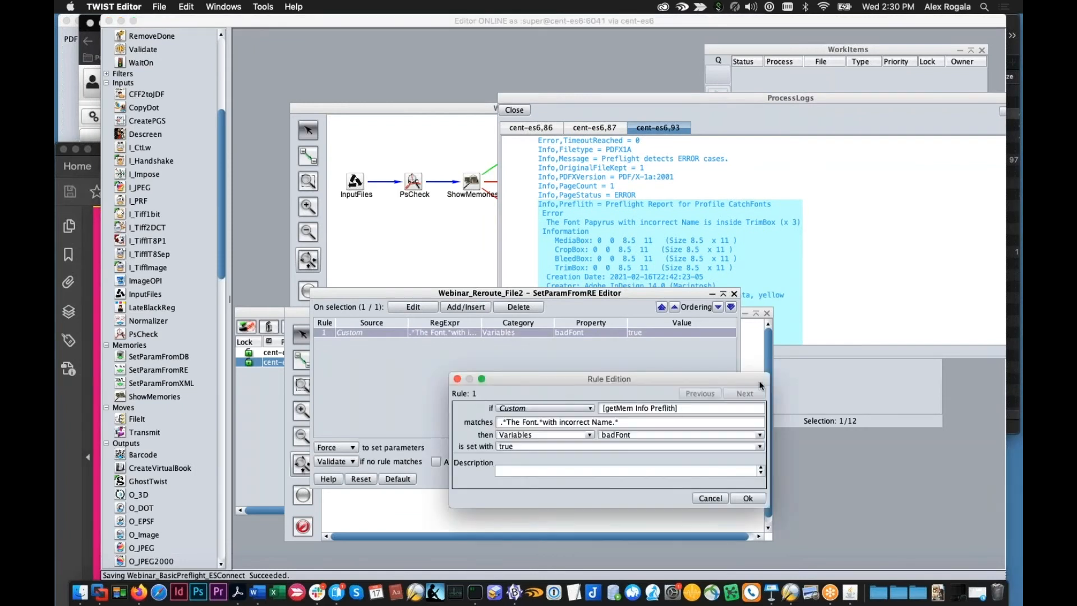
{"action": "left_click_drag", "start_coordinate": [772, 375], "coordinate": [919, 339]}
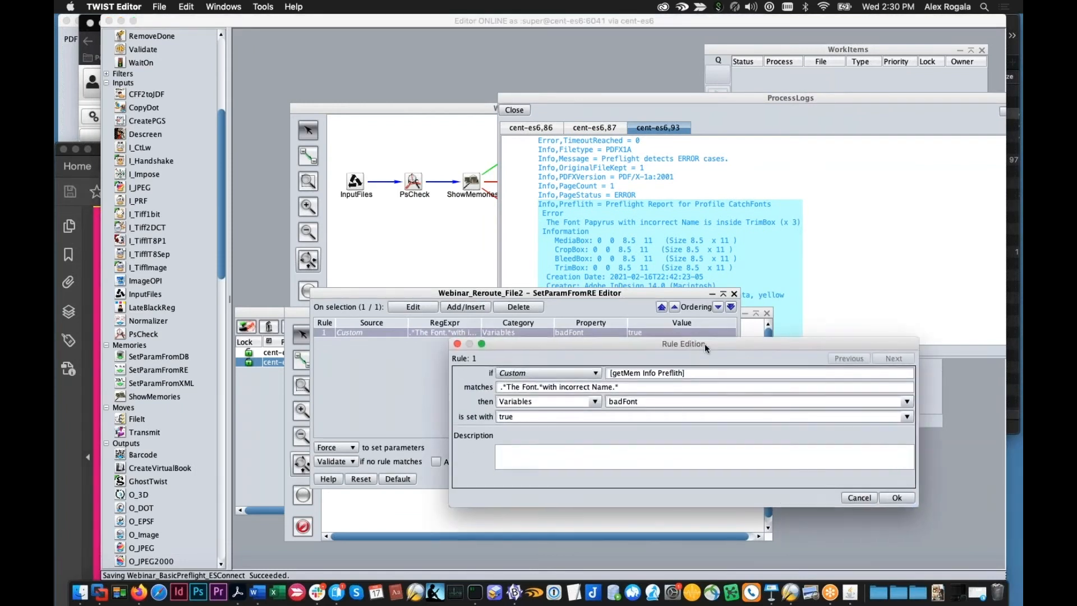
{"action": "left_click_drag", "start_coordinate": [706, 344], "coordinate": [728, 368]}
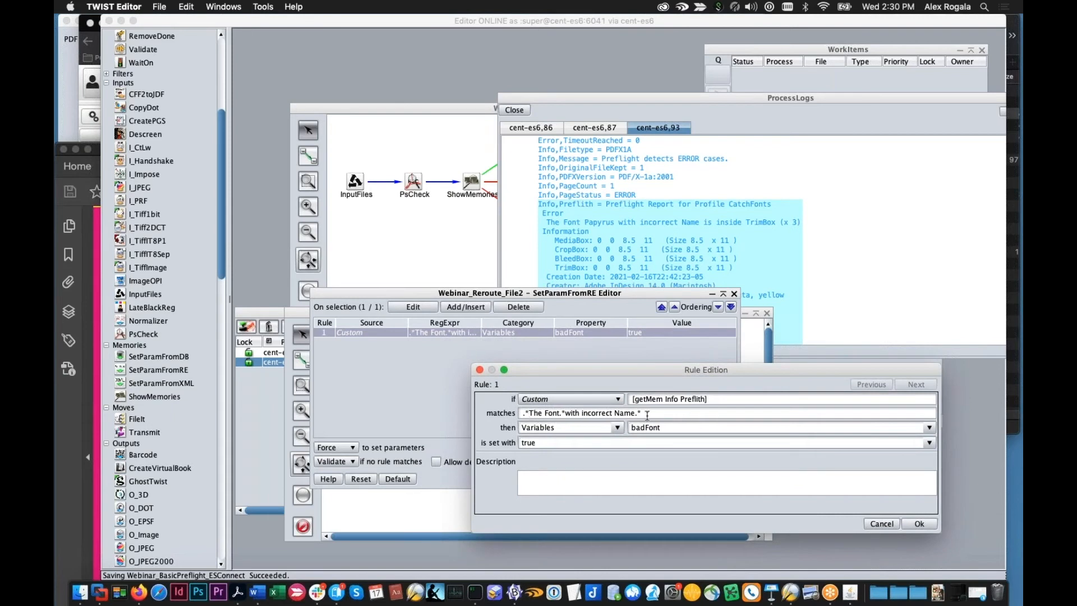
- Examine the matching expression and badFont variable of rule 1, close the rule and tool editor without saving, and select FONT_ISSUE
{"action": "left_click", "coordinate": [563, 413]}
{"action": "type", "text": "*"}
{"action": "left_click_drag", "start_coordinate": [670, 428], "coordinate": [623, 429]}
{"action": "left_click", "coordinate": [871, 526]}
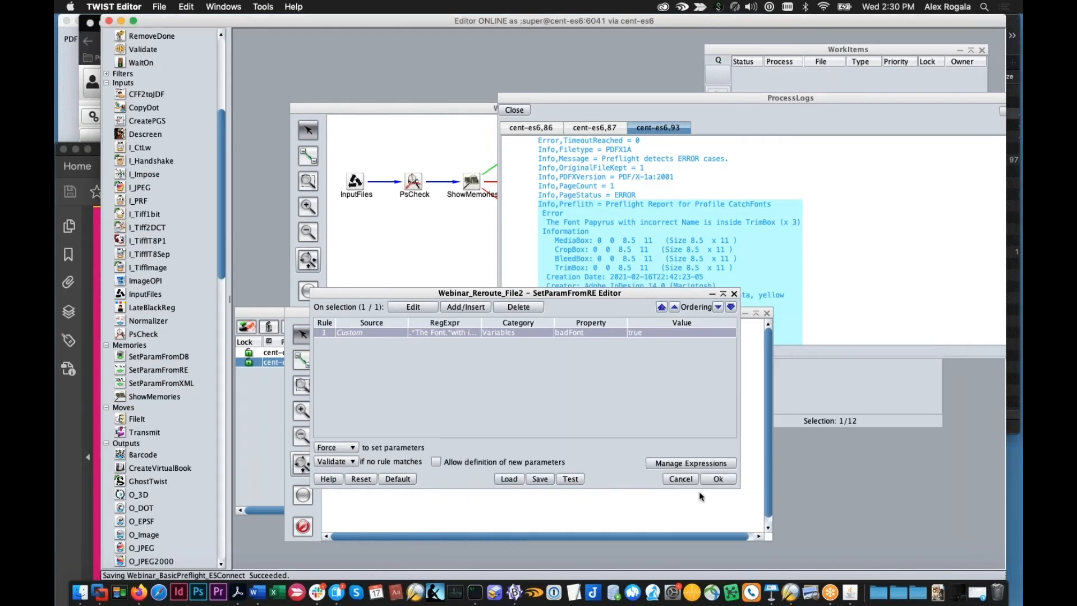
{"action": "left_click", "coordinate": [687, 479]}
{"action": "left_click", "coordinate": [479, 360]}
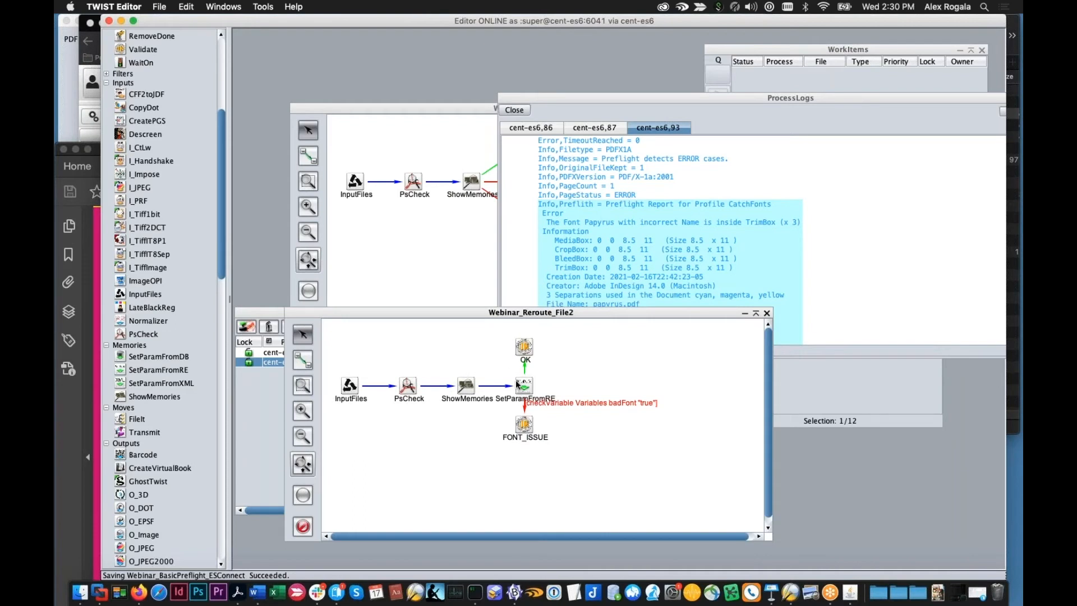
{"action": "left_click", "coordinate": [525, 432]}
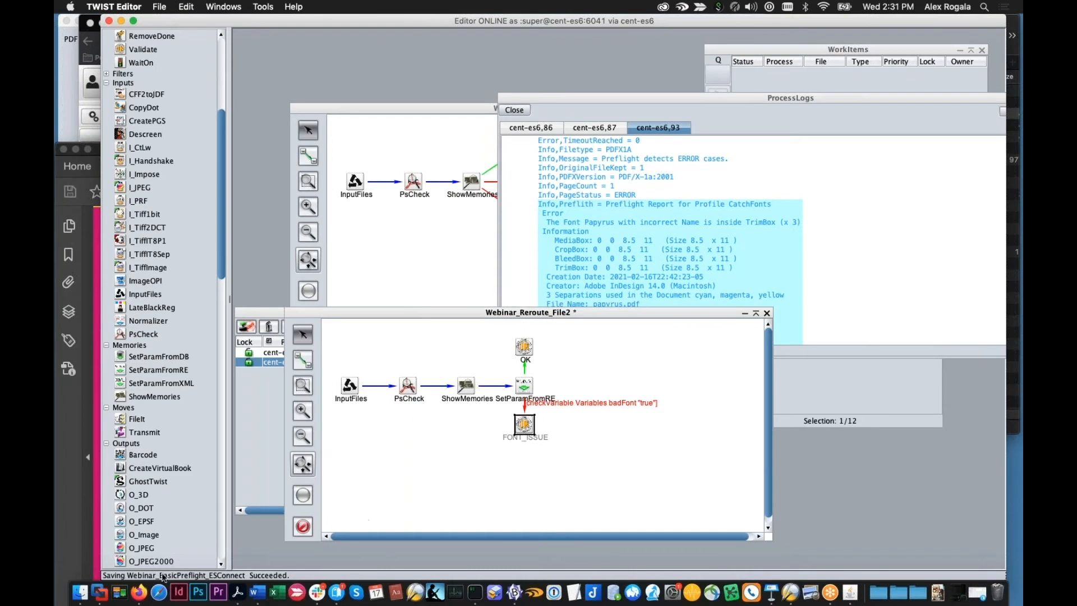
- Submit papyrus.pdf from the 01_Basic_Preflight folder to Webinar_Reroute_File2, uploading despite the edited workflow
{"action": "left_click", "coordinate": [76, 592]}
{"action": "left_click_drag", "start_coordinate": [808, 114], "coordinate": [550, 387]}
{"action": "left_click", "coordinate": [506, 451]}
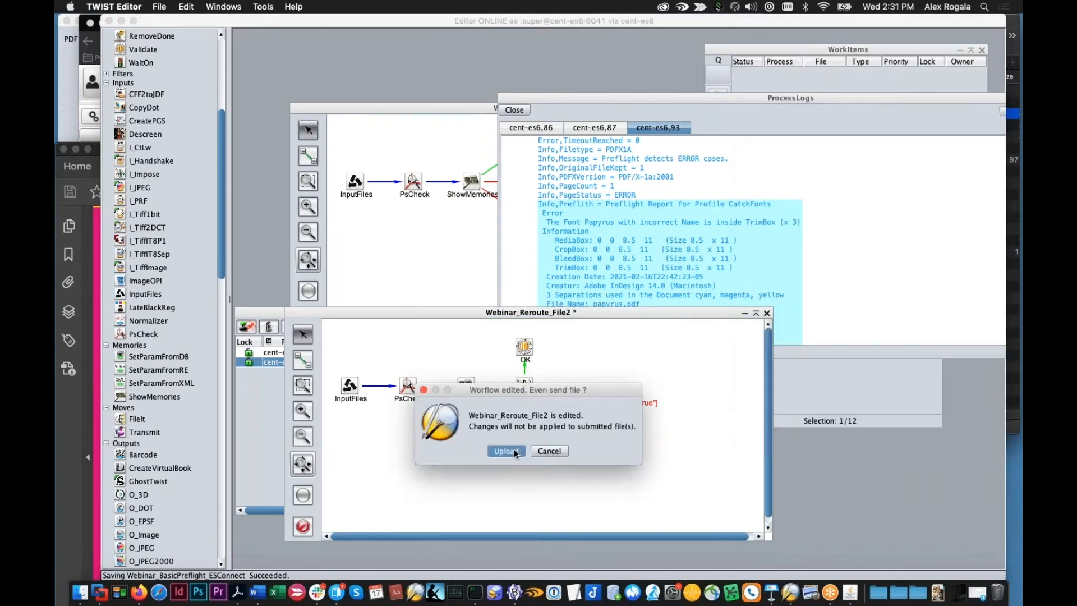
- Close the Webinar_Reroute_File workflow and place the process list above Webinar_Reroute_File2 so both are readable
{"action": "left_click", "coordinate": [385, 234]}
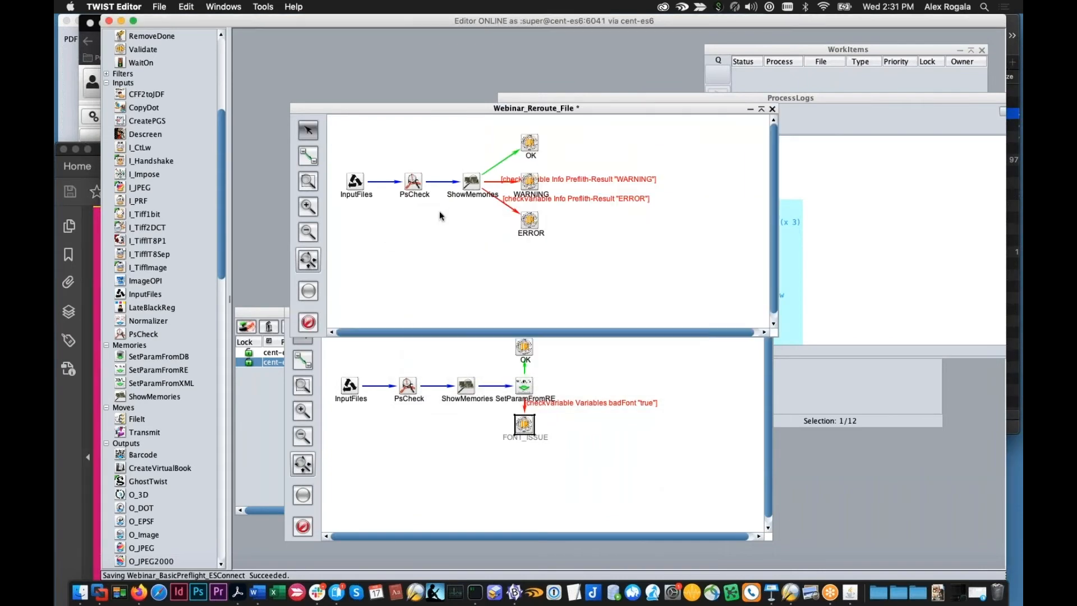
{"action": "left_click", "coordinate": [773, 109]}
{"action": "left_click", "coordinate": [619, 322]}
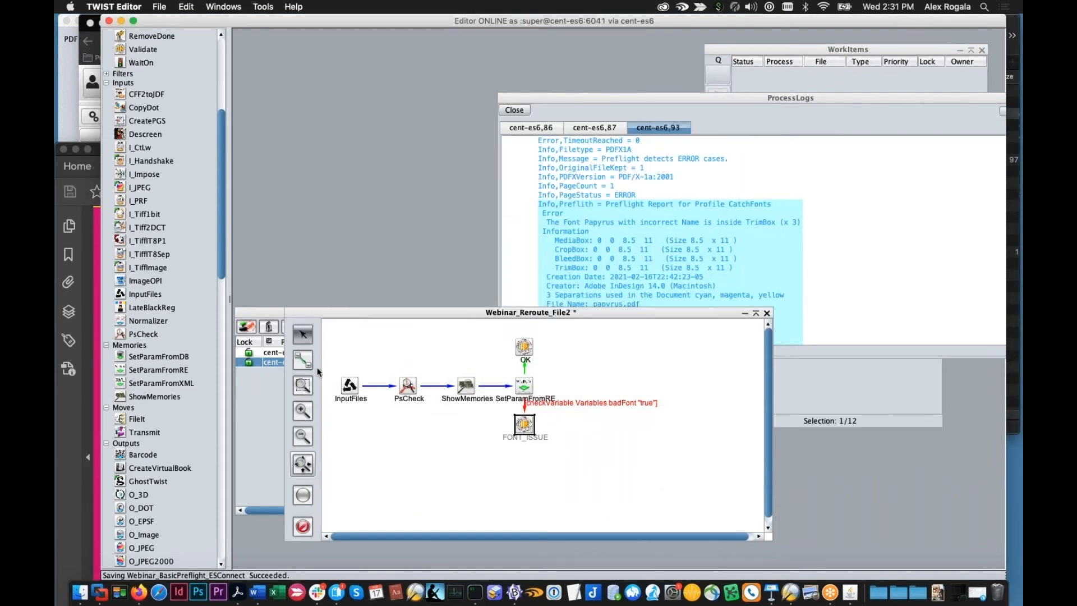
{"action": "left_click", "coordinate": [302, 366]}
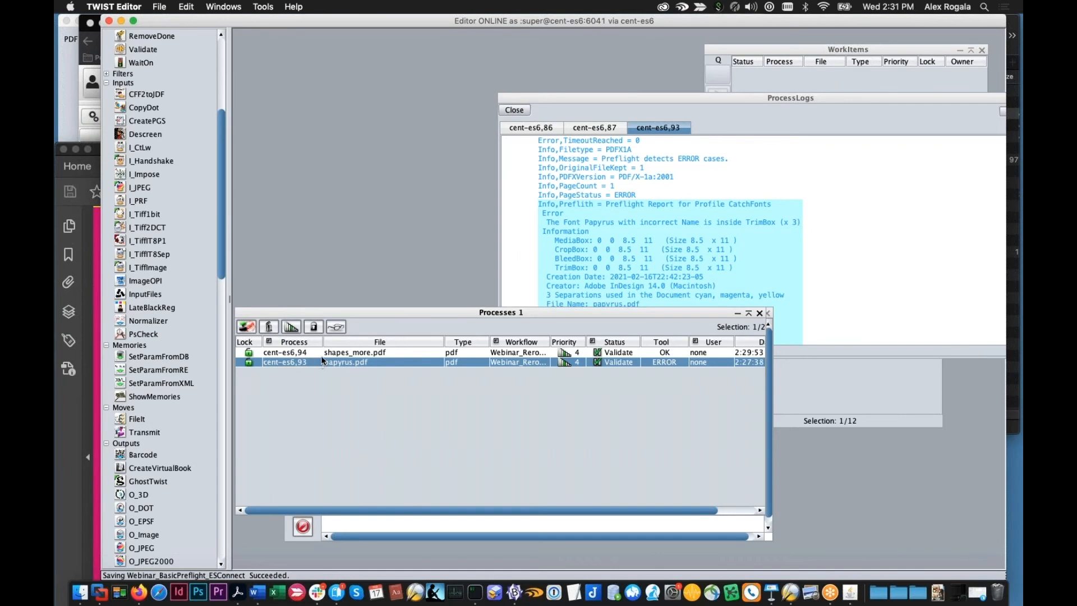
{"action": "left_click_drag", "start_coordinate": [675, 308], "coordinate": [681, 148]}
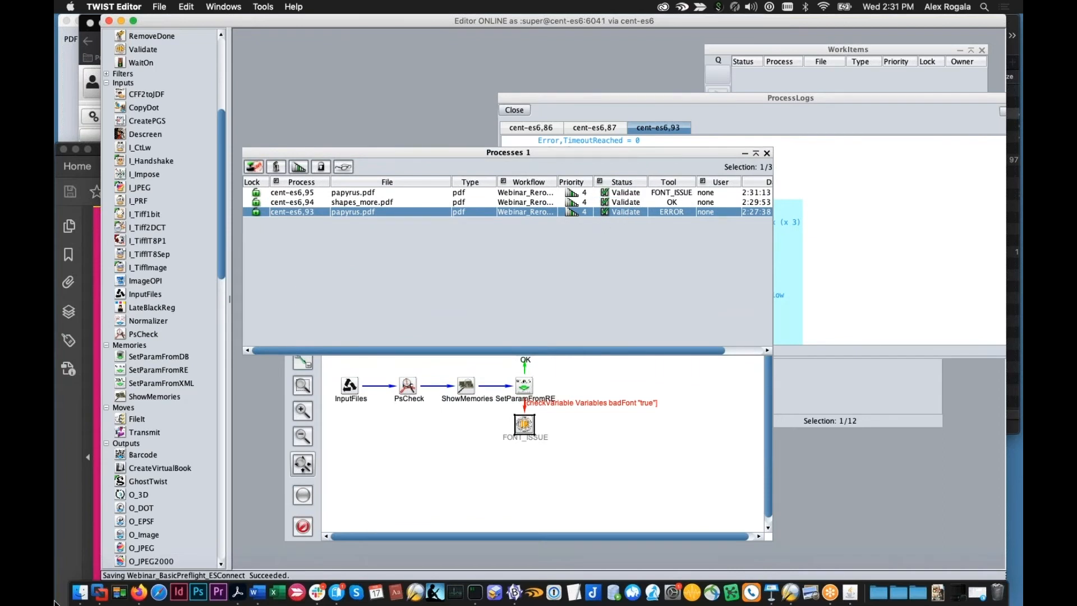
- Submit shapes_more.pdf from the 02_Custom_Preflight folder to Webinar_Reroute_File2, uploading despite the edited workflow
{"action": "left_click", "coordinate": [80, 592]}
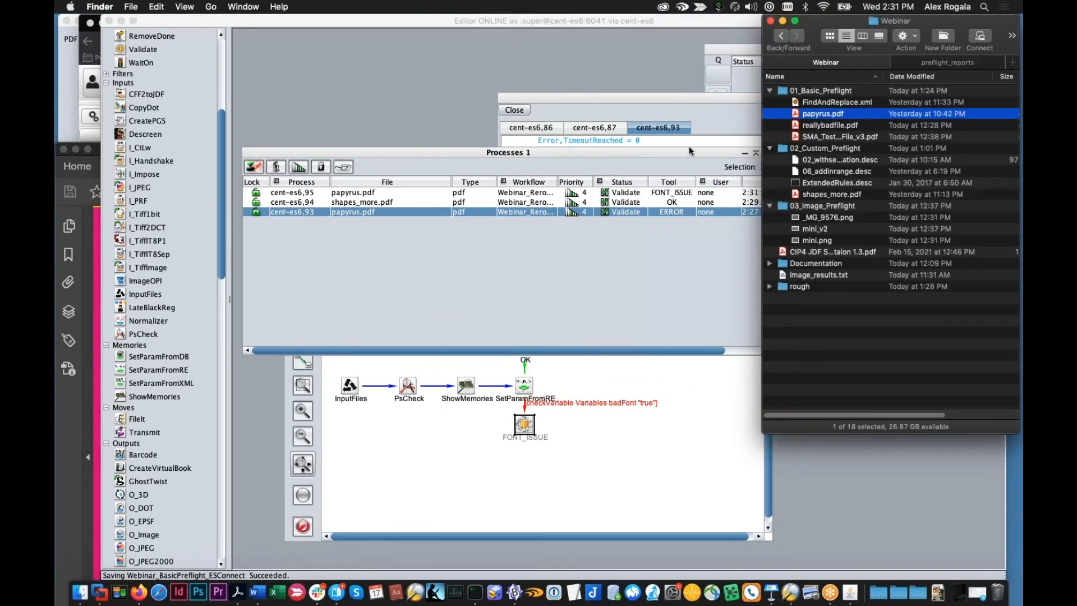
{"action": "left_click_drag", "start_coordinate": [821, 196], "coordinate": [435, 401]}
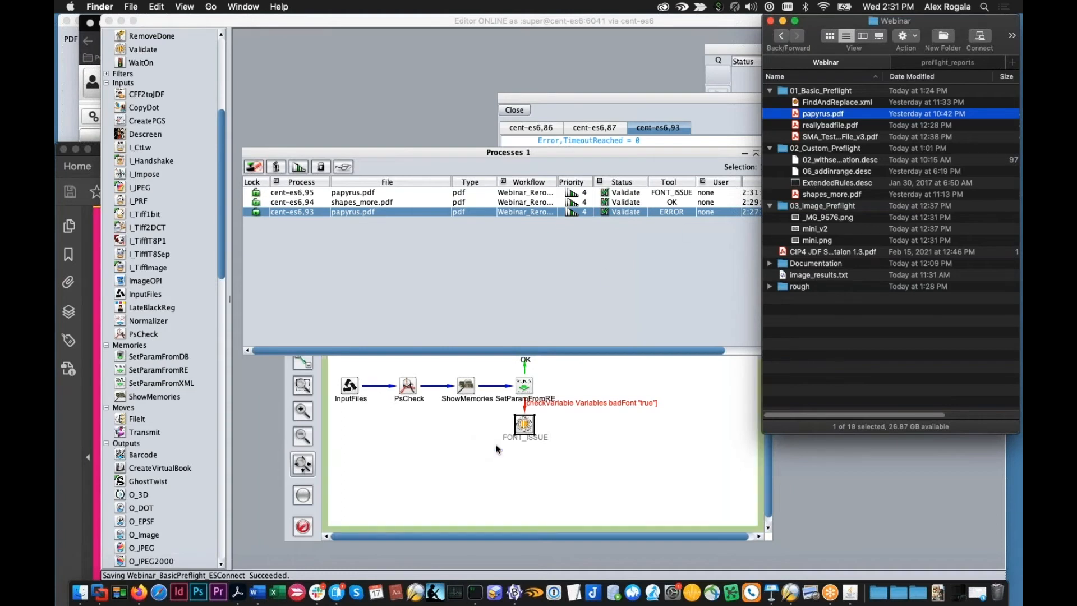
{"action": "left_click", "coordinate": [513, 453]}
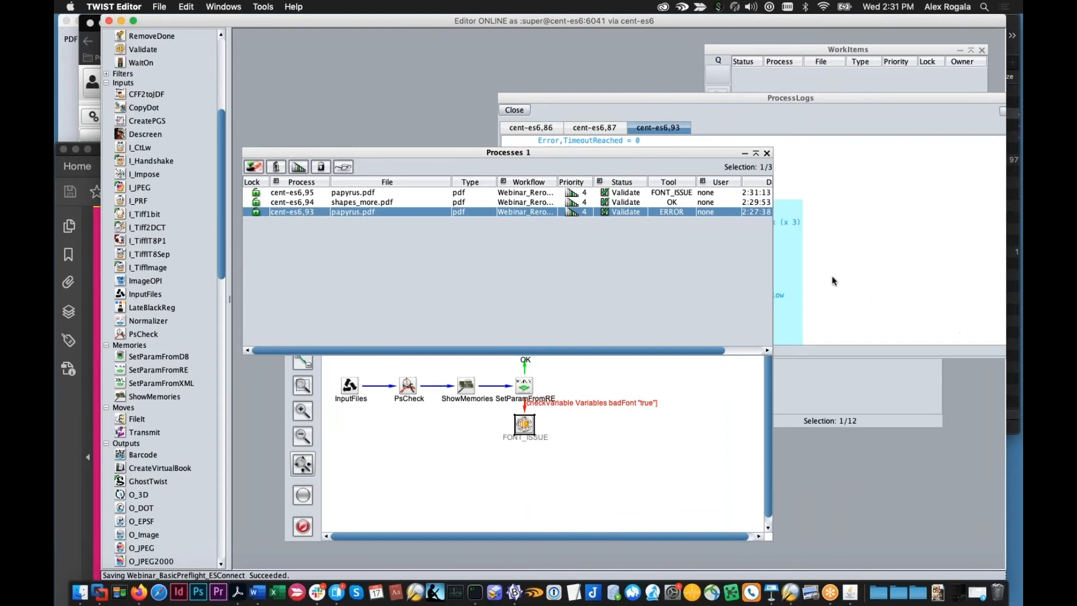
- Open the Webinar_OverloadPreflight workflow from the workflow list and place its window lower in the workspace
{"action": "left_click", "coordinate": [878, 399]}
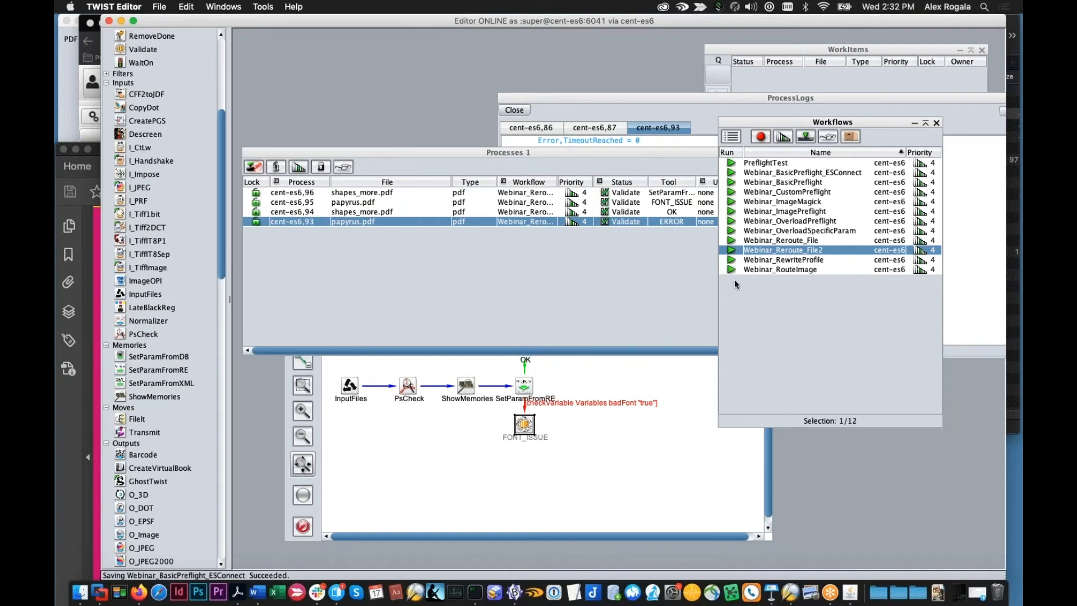
{"action": "double_click", "coordinate": [802, 222]}
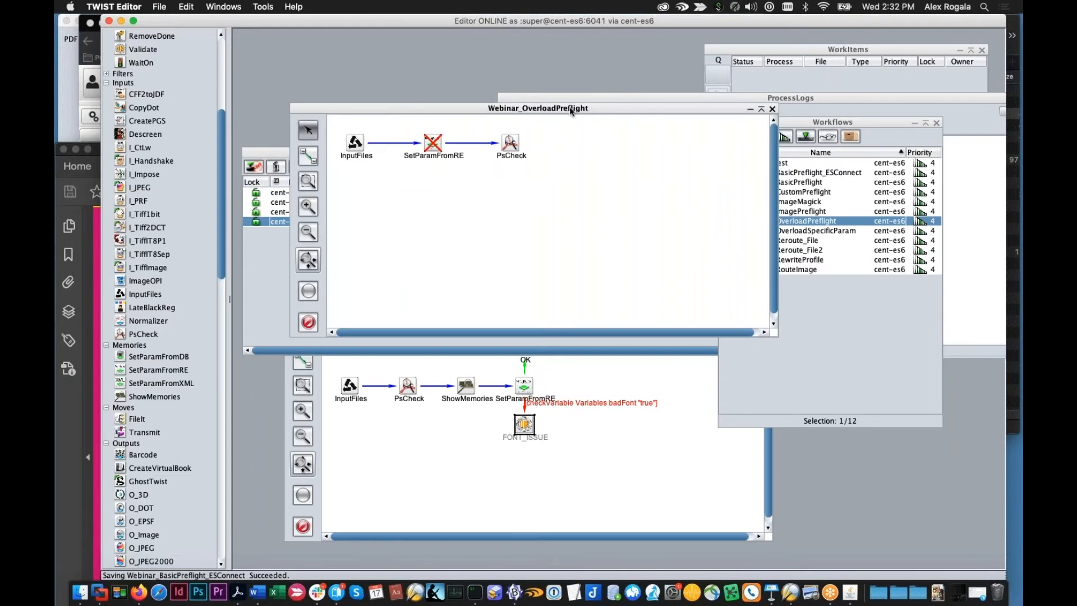
{"action": "left_click_drag", "start_coordinate": [569, 108], "coordinate": [557, 253]}
- Remove all processes from the process list and place its window above the Webinar_OverloadPreflight workflow
{"action": "left_click", "coordinate": [273, 157]}
{"action": "key", "text": "super+a"}
{"action": "left_click", "coordinate": [276, 167]}
{"action": "left_click_drag", "start_coordinate": [298, 149], "coordinate": [319, 84]}
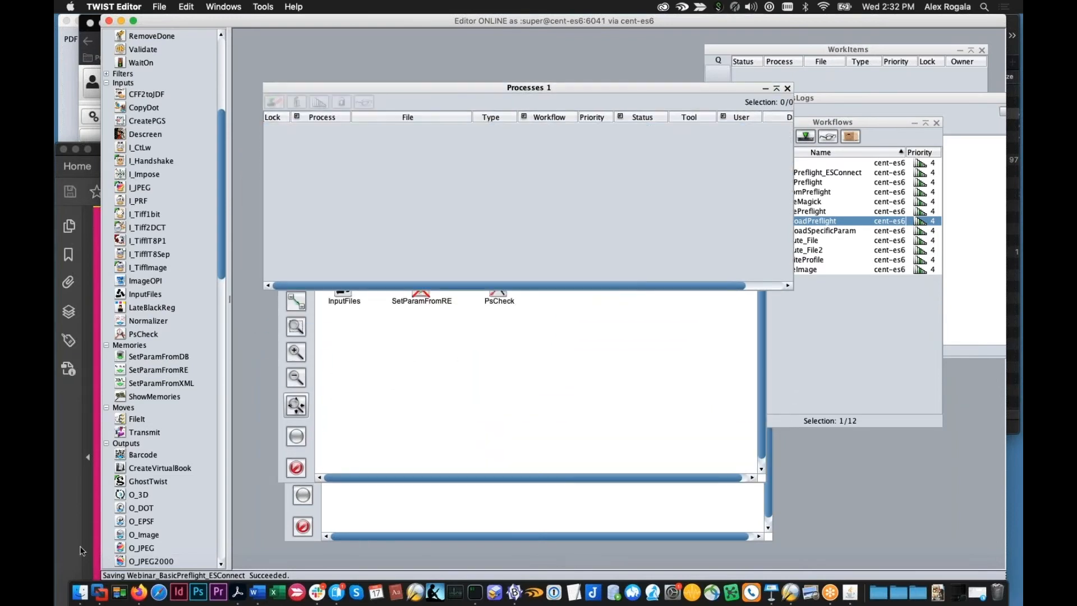
- Submit papyrus.pdf to Webinar_OverloadPreflight with its SetParamFromRE tool still disabled
{"action": "left_click", "coordinate": [80, 592]}
{"action": "left_click_drag", "start_coordinate": [651, 20], "coordinate": [604, 20]}
{"action": "left_click", "coordinate": [514, 352]}
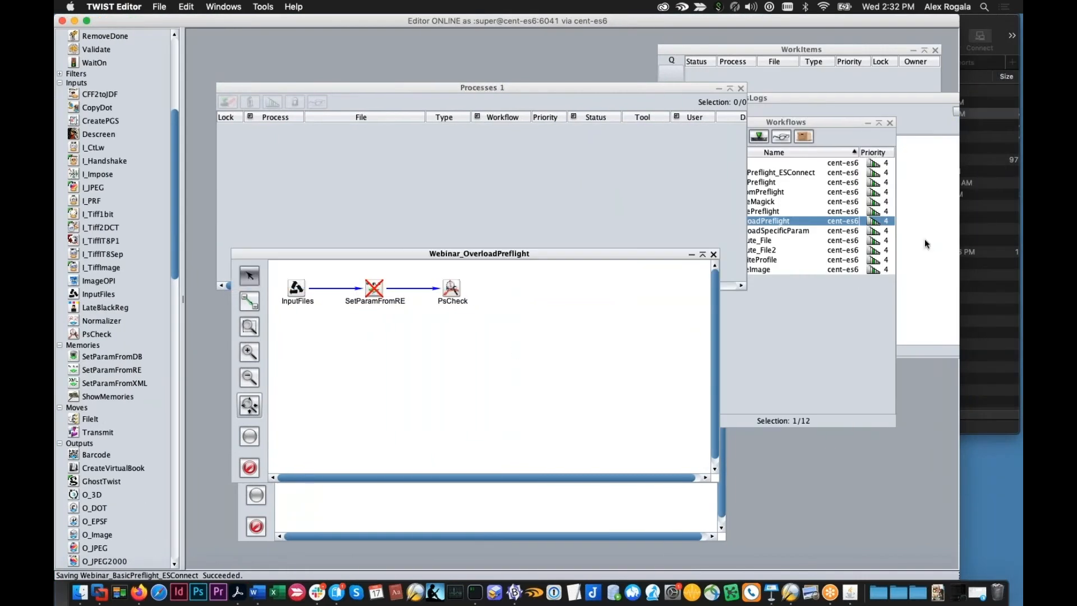
{"action": "left_click", "coordinate": [991, 218]}
{"action": "left_click_drag", "start_coordinate": [833, 114], "coordinate": [449, 289]}
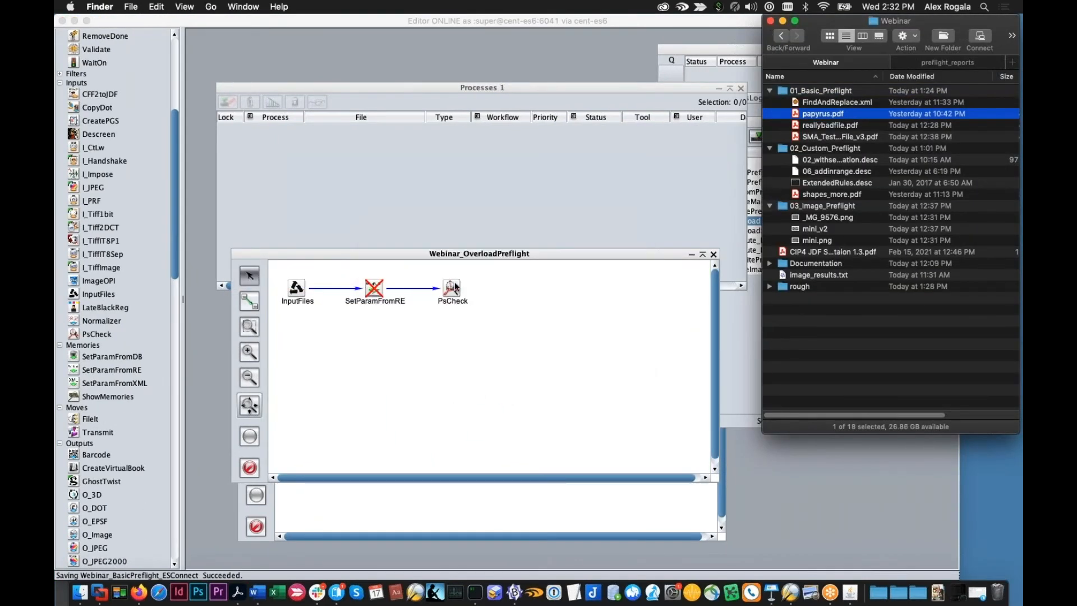
- Inspect the font checks of the DontCatchFonts preflight profile in the PsCheck tool, closing profile and tool without changes
{"action": "double_click", "coordinate": [455, 282]}
{"action": "left_click", "coordinate": [256, 52]}
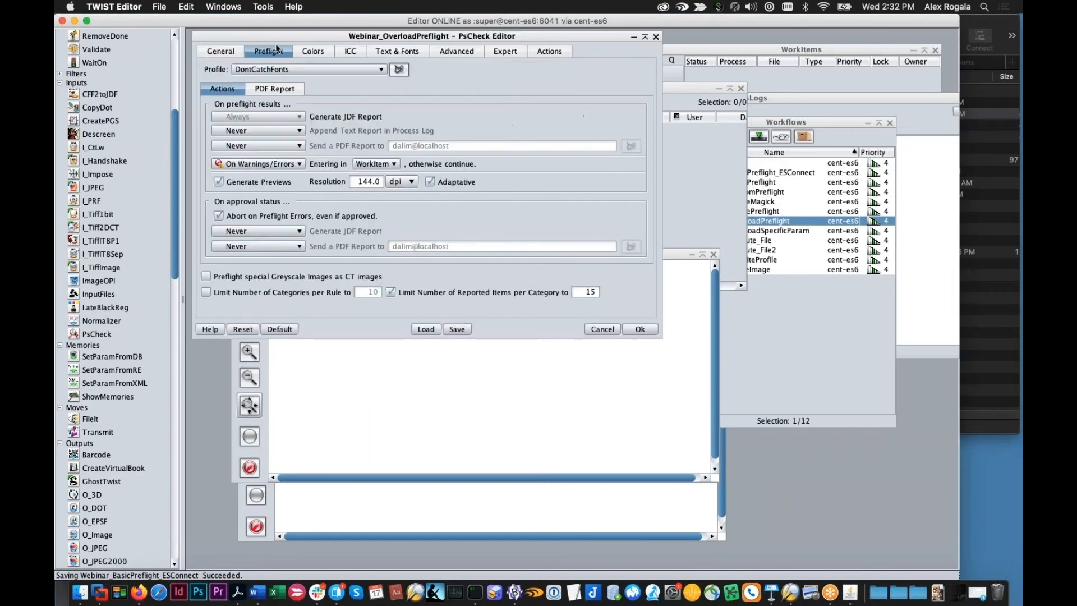
{"action": "left_click_drag", "start_coordinate": [314, 37], "coordinate": [575, 252]}
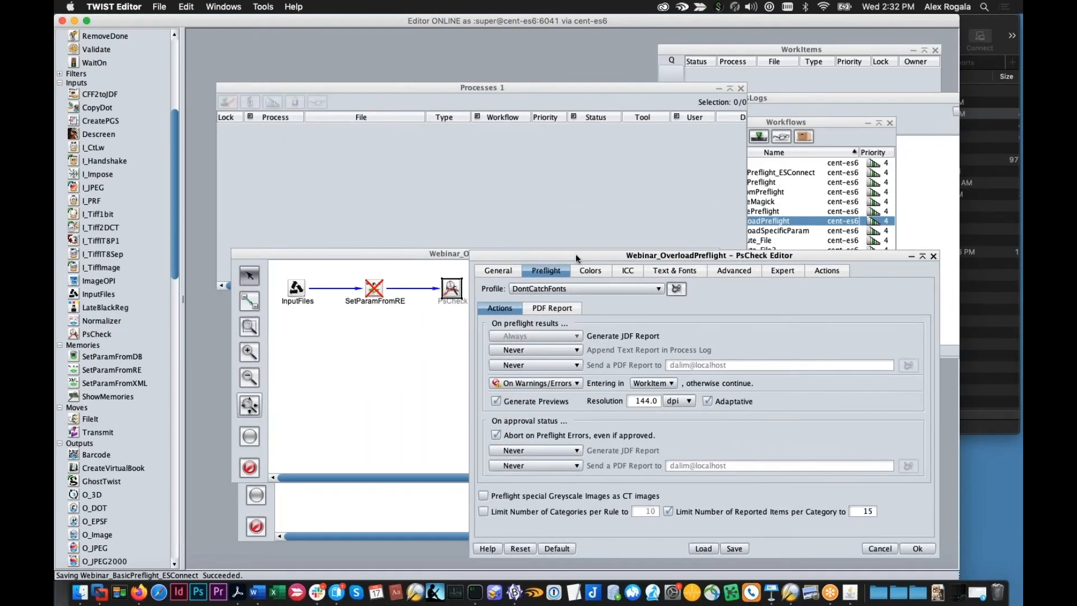
{"action": "left_click", "coordinate": [678, 289]}
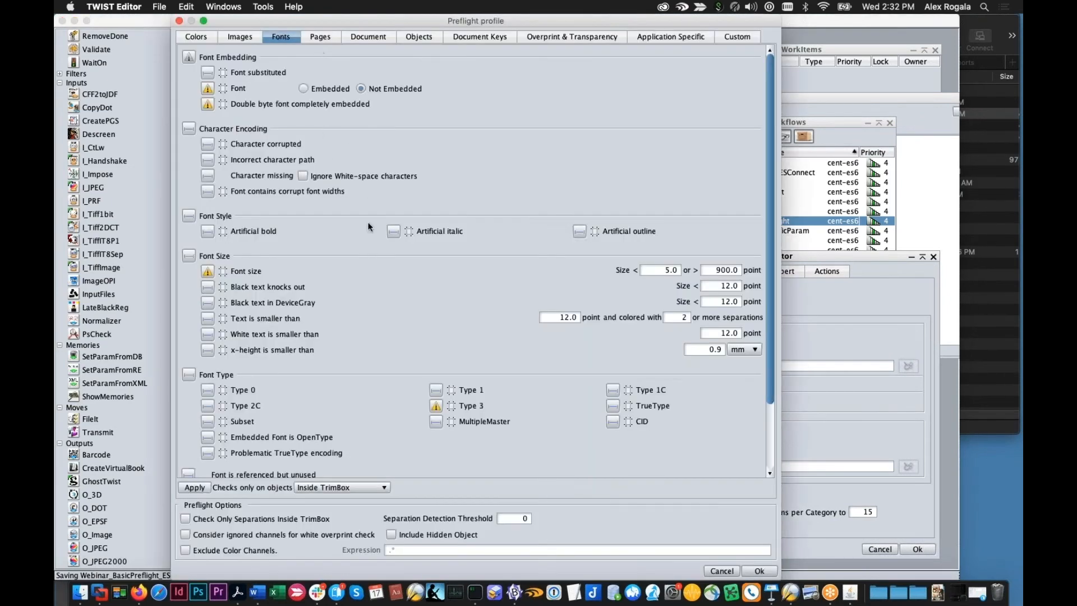
{"action": "scroll", "coordinate": [387, 269], "scroll_direction": "down", "scroll_amount": 3}
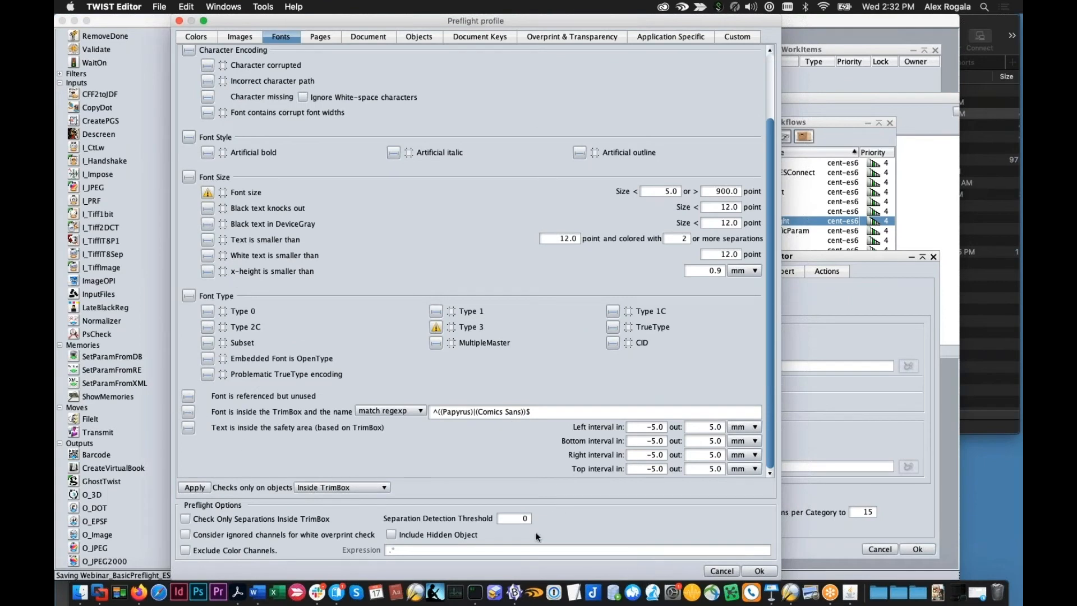
{"action": "left_click", "coordinate": [723, 571]}
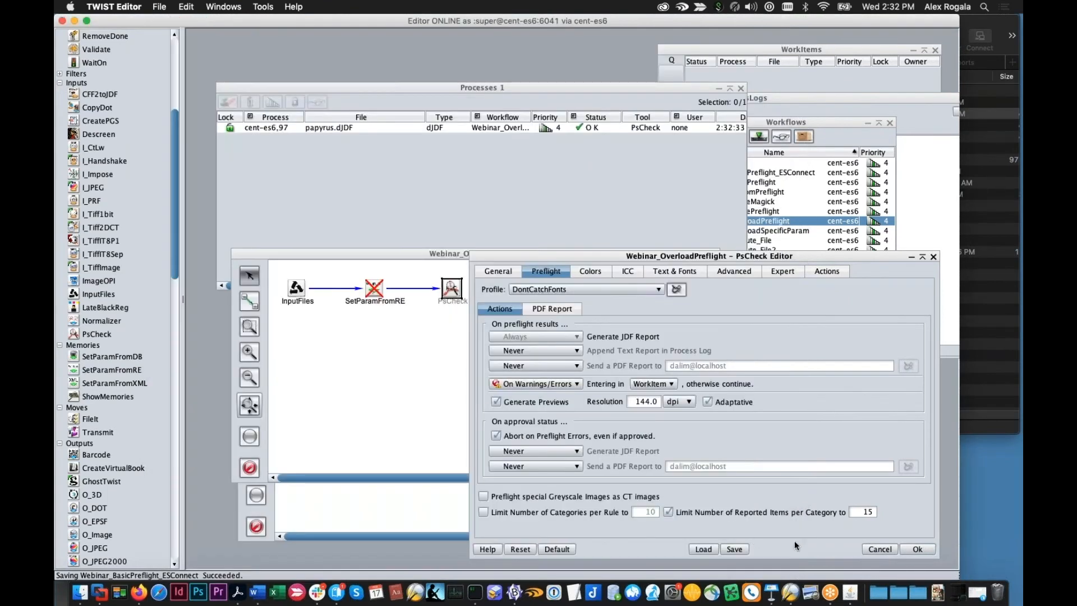
{"action": "left_click", "coordinate": [887, 550]}
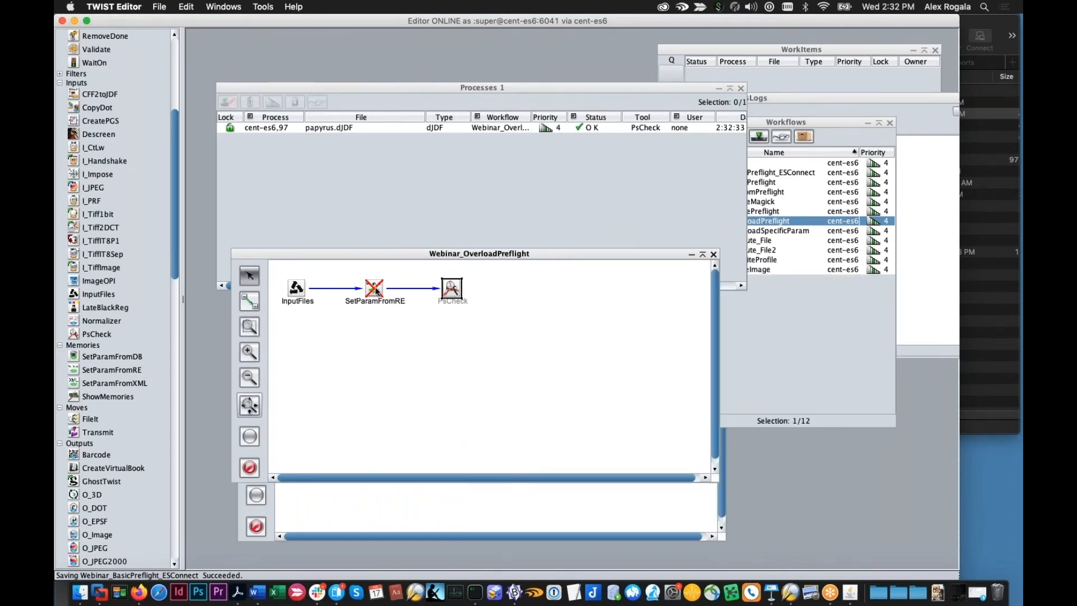
- Review rule 1 of the SetParamFromRE tool, including its PsCheck category, preflight profile property and CatchFonts.xml value, closing without changes
{"action": "double_click", "coordinate": [376, 290]}
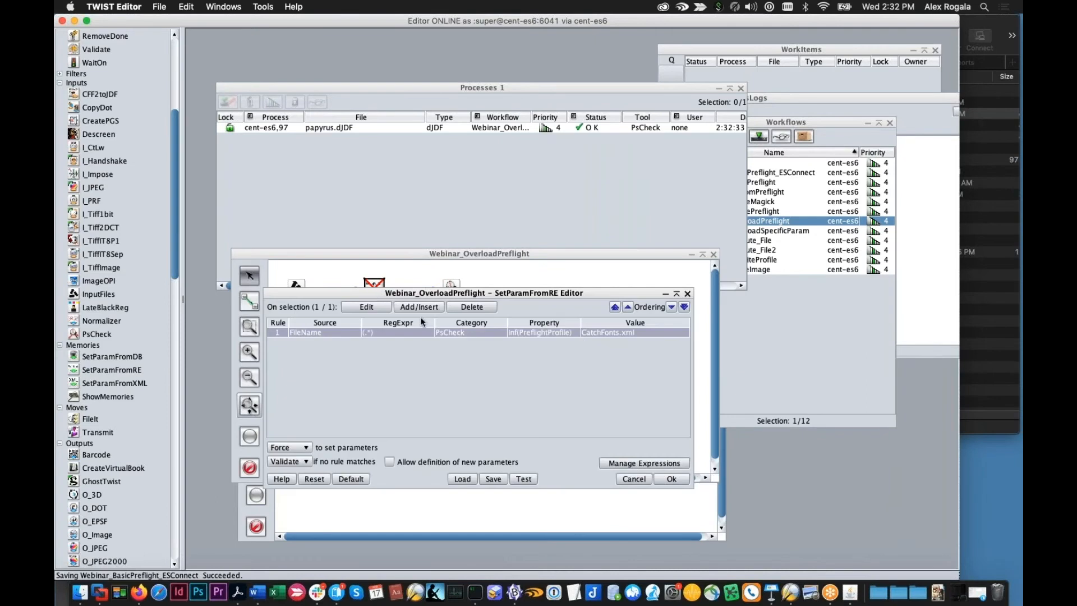
{"action": "left_click_drag", "start_coordinate": [637, 292], "coordinate": [638, 337]}
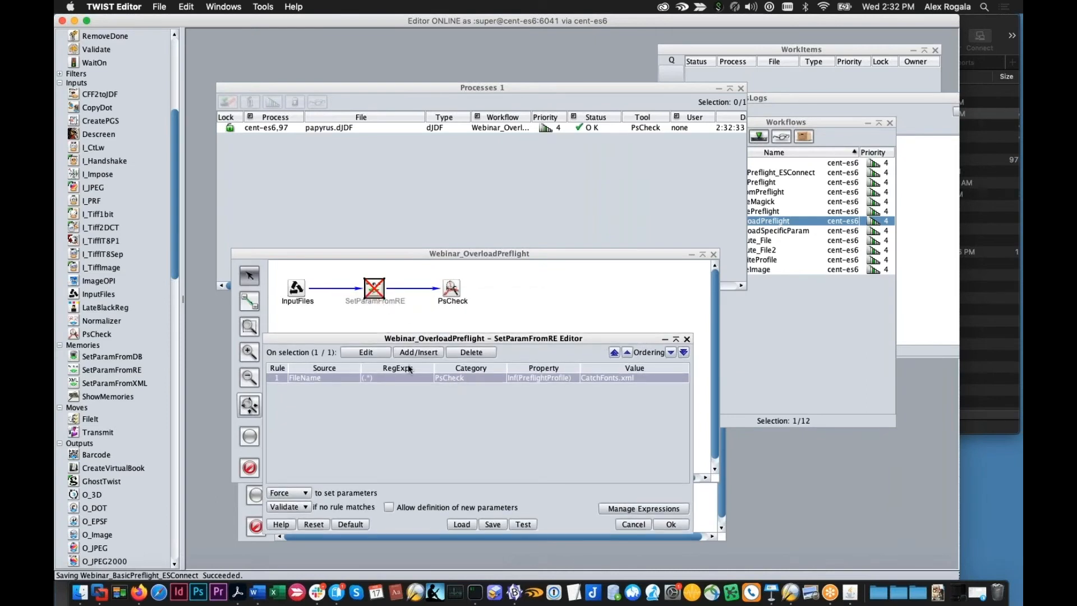
{"action": "double_click", "coordinate": [481, 378]}
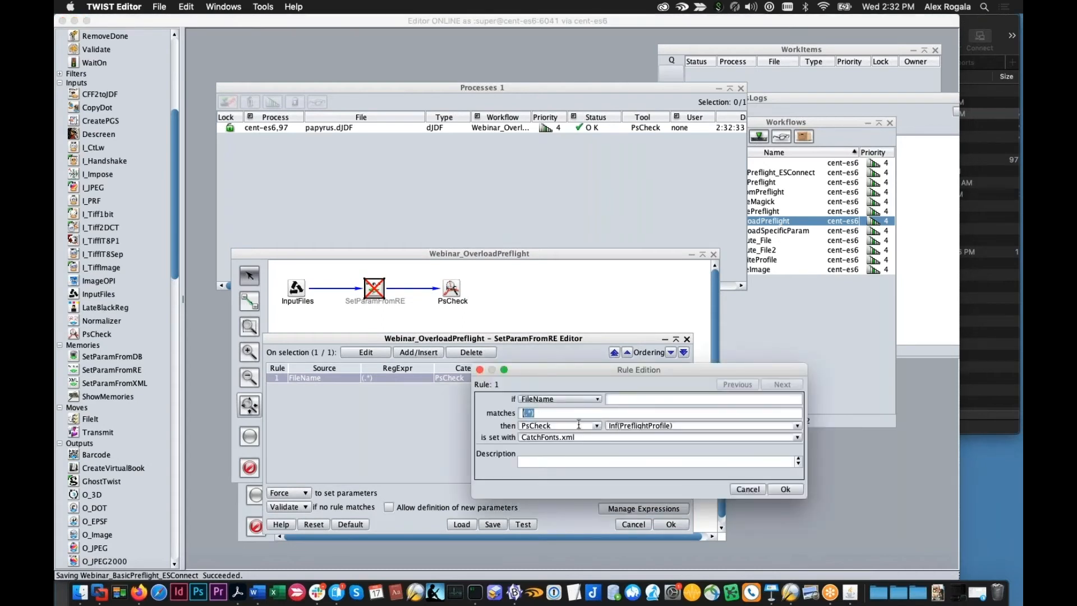
{"action": "left_click", "coordinate": [556, 425]}
{"action": "double_click", "coordinate": [527, 425]}
{"action": "left_click_drag", "start_coordinate": [586, 437], "coordinate": [496, 437]}
{"action": "left_click", "coordinate": [742, 488]}
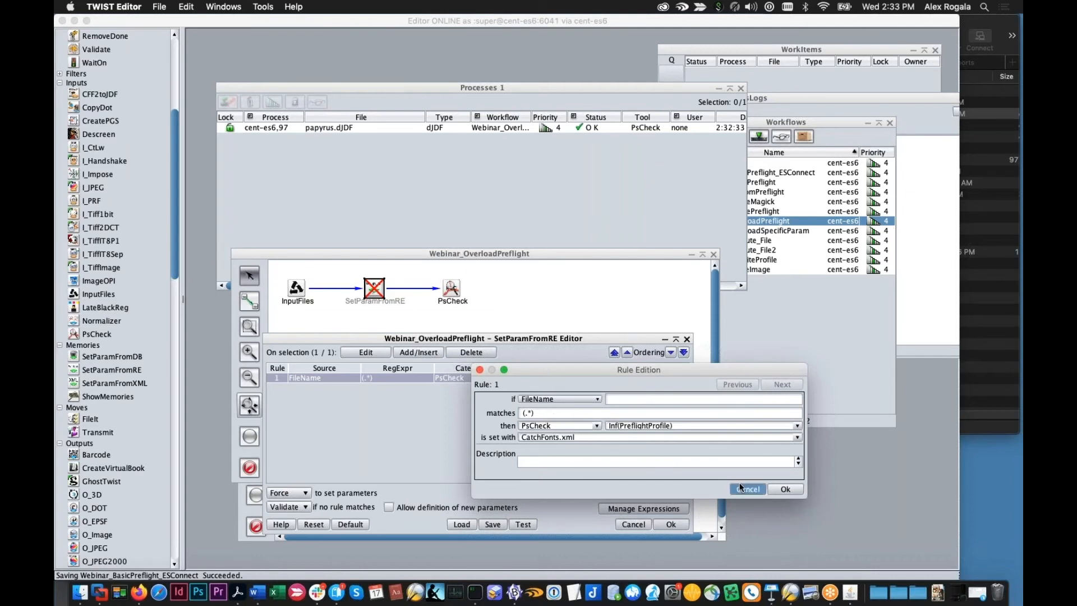
{"action": "left_click", "coordinate": [632, 524]}
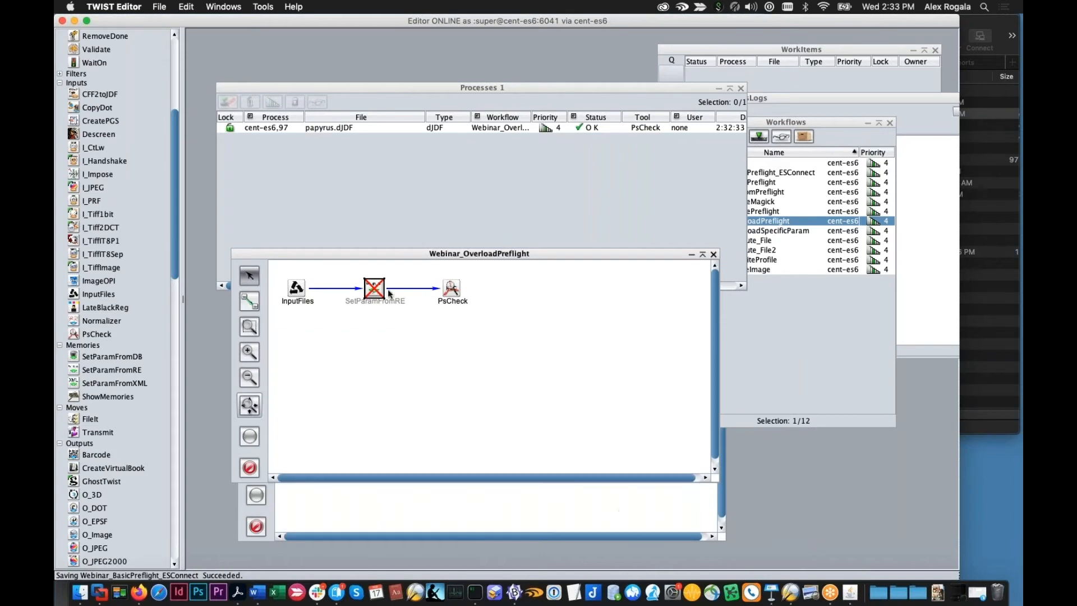
- Enable the SetParamFromRE tool in Webinar_OverloadPreflight and save the workflow
{"action": "right_click", "coordinate": [373, 287]}
{"action": "left_click", "coordinate": [400, 319]}
{"action": "left_click", "coordinate": [318, 430]}
{"action": "key", "text": "super+s"}
- Submit papyrus.pdf again to Webinar_OverloadPreflight with the SetParamFromRE tool enabled
{"action": "left_click", "coordinate": [82, 596]}
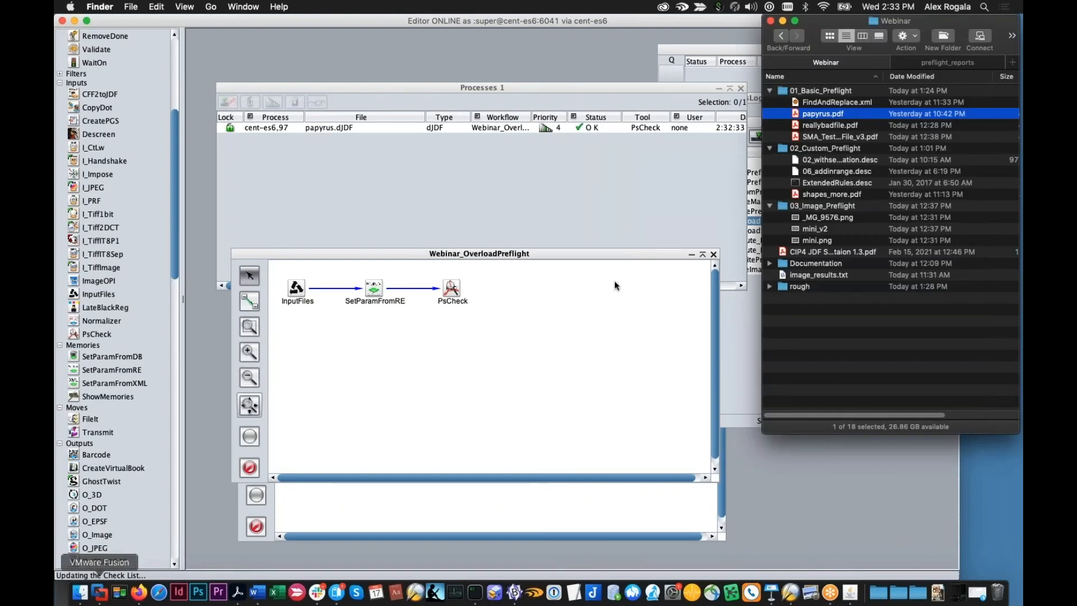
{"action": "left_click_drag", "start_coordinate": [823, 113], "coordinate": [524, 332]}
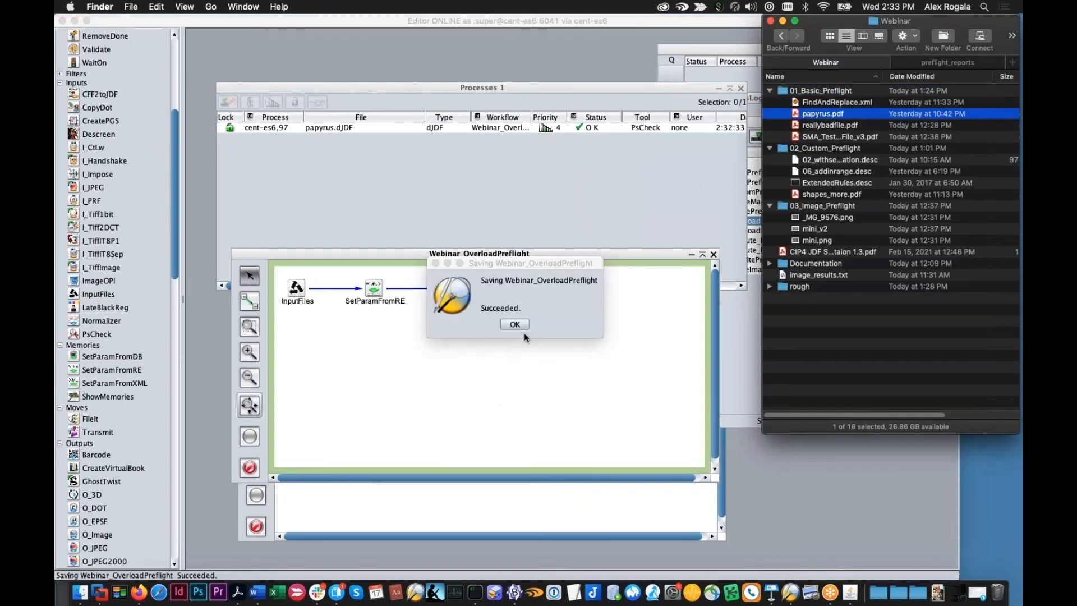
{"action": "left_click", "coordinate": [502, 220]}
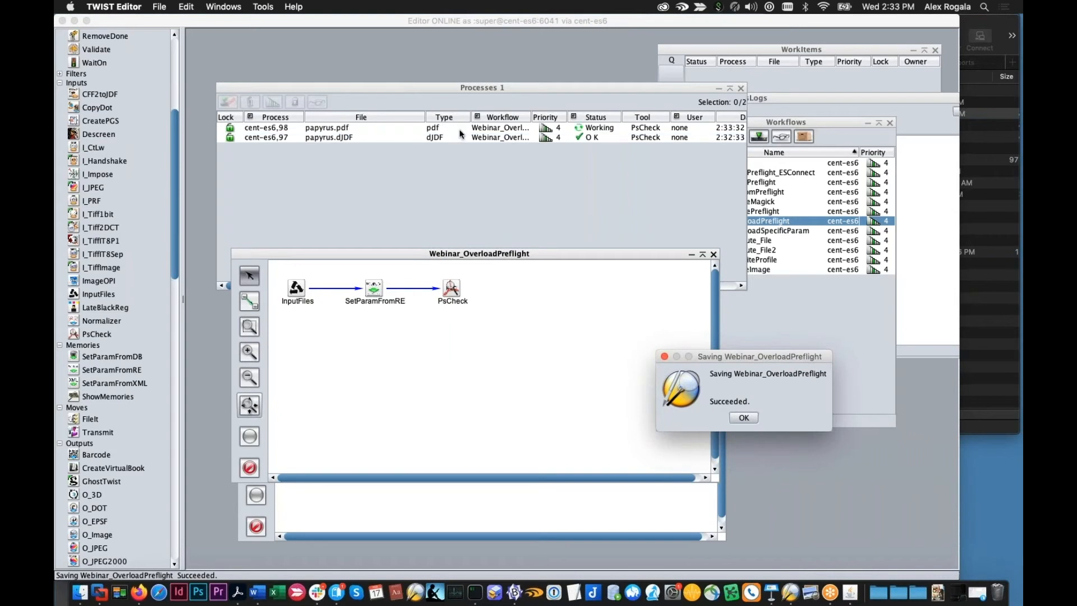
- Highlight the preflight profile line under PsCheck in the new papyrus.pdf process log, then return to the process list and workflow
{"action": "left_click", "coordinate": [460, 130]}
{"action": "double_click", "coordinate": [460, 131]}
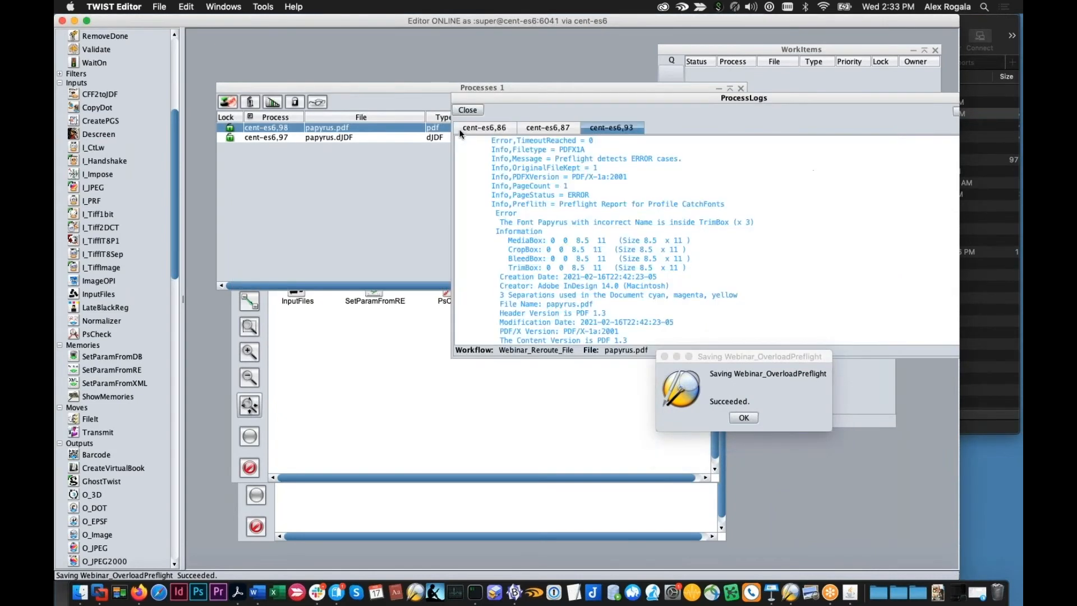
{"action": "left_click", "coordinate": [461, 167]}
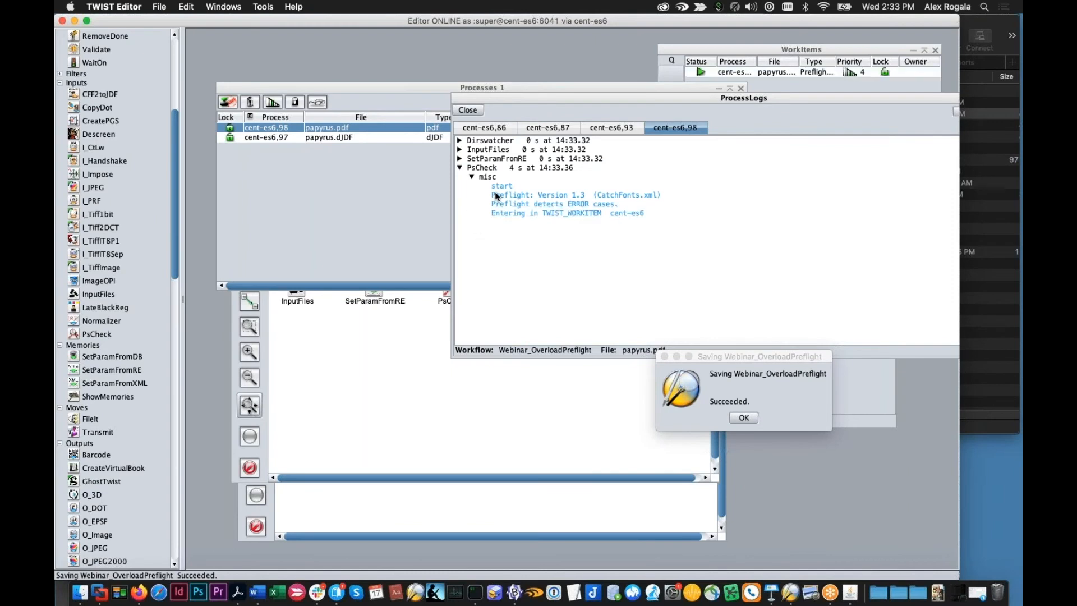
{"action": "left_click", "coordinate": [603, 193]}
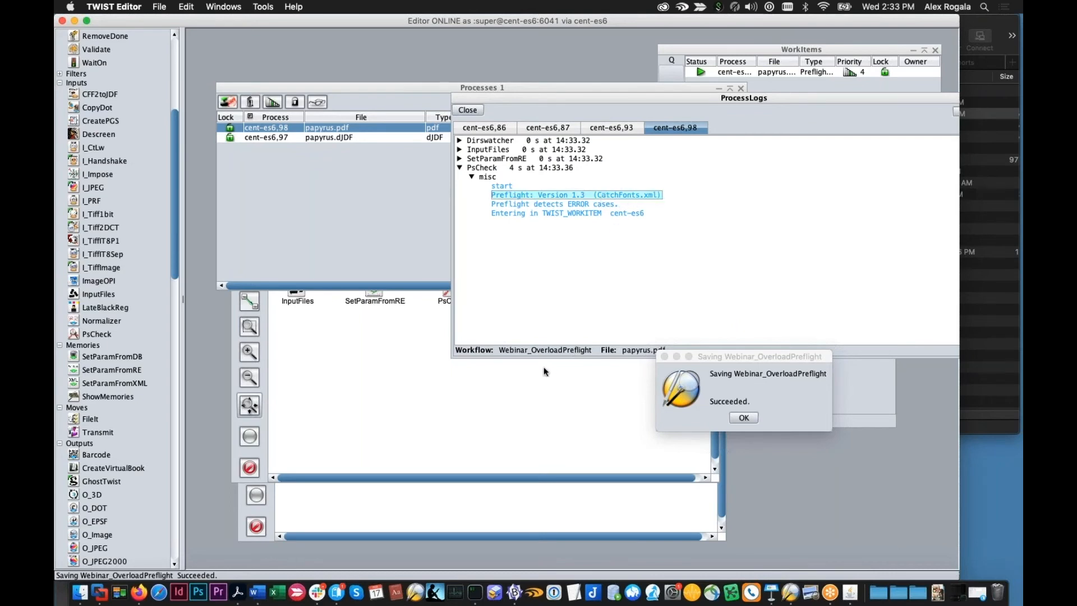
{"action": "left_click", "coordinate": [398, 213]}
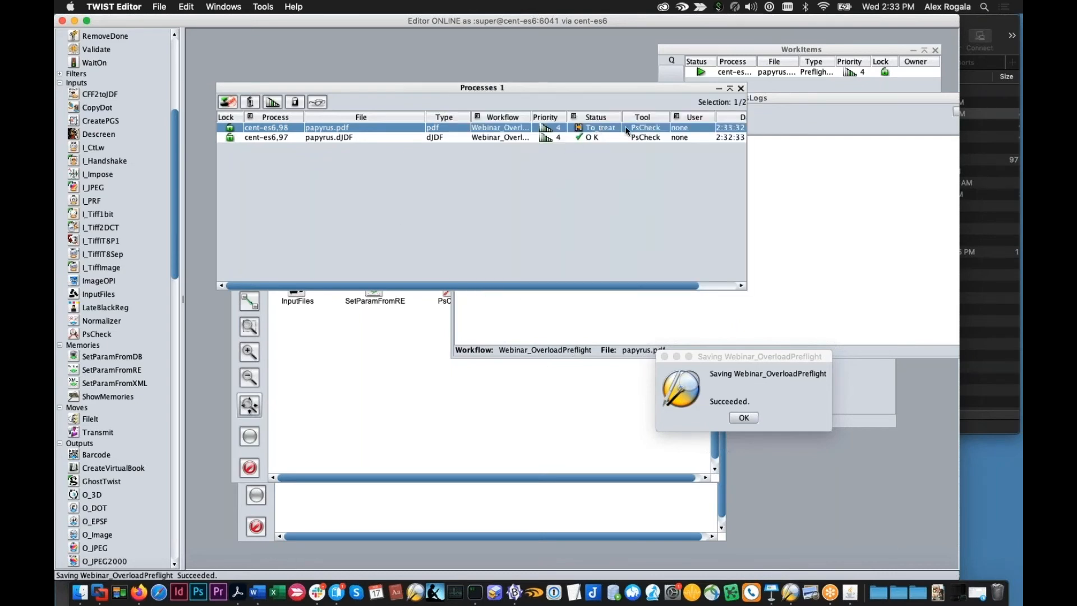
{"action": "left_click", "coordinate": [527, 356]}
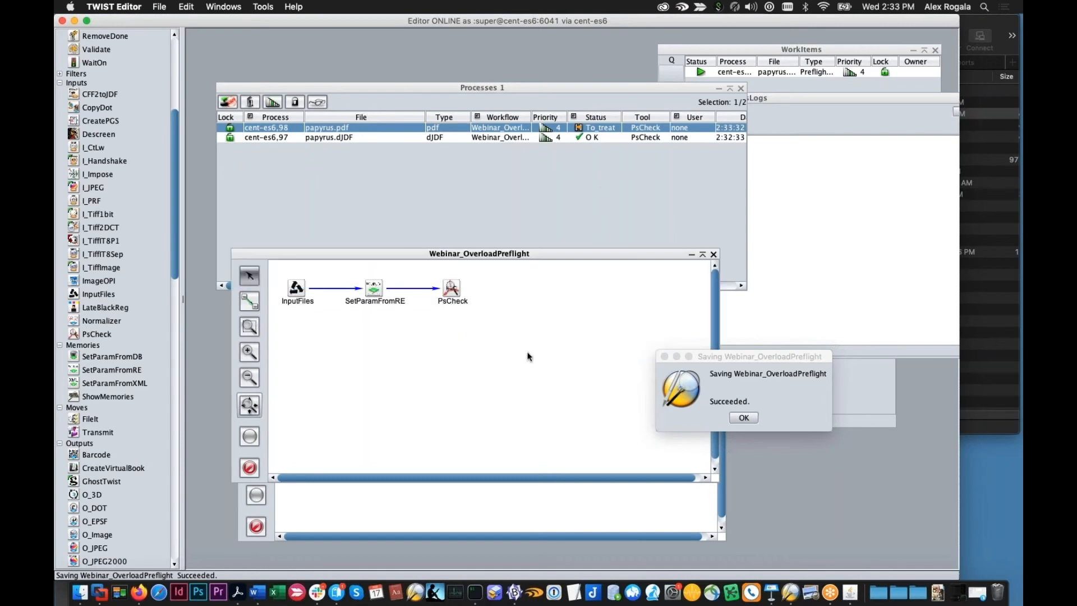
- Review the available preflight profiles in the PsCheck tool of Webinar_OverloadPreflight and close its settings without changes
{"action": "left_click", "coordinate": [451, 289]}
{"action": "double_click", "coordinate": [451, 288]}
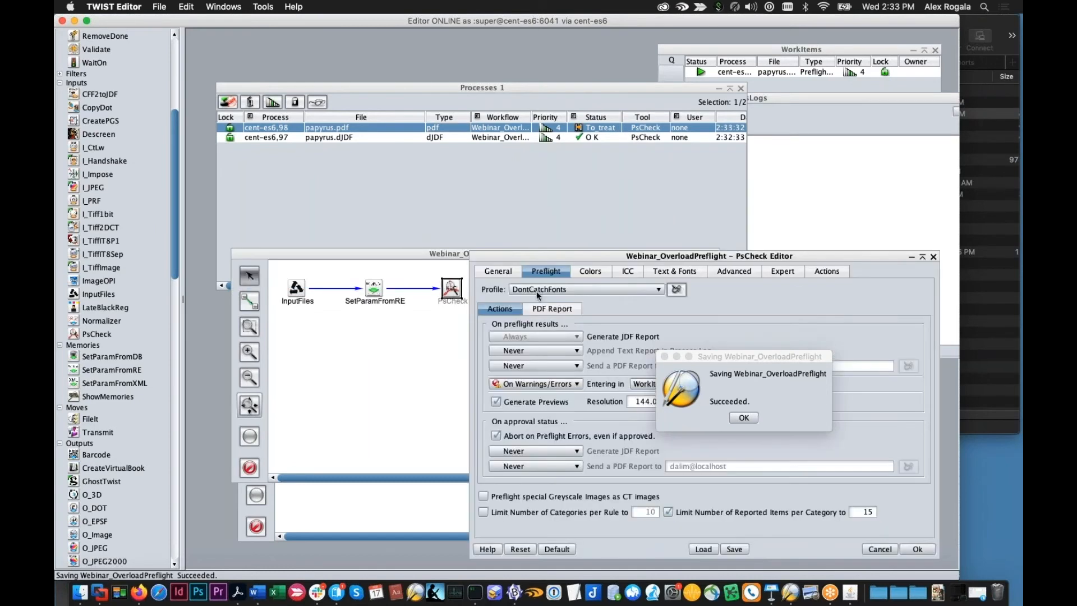
{"action": "left_click", "coordinate": [553, 288]}
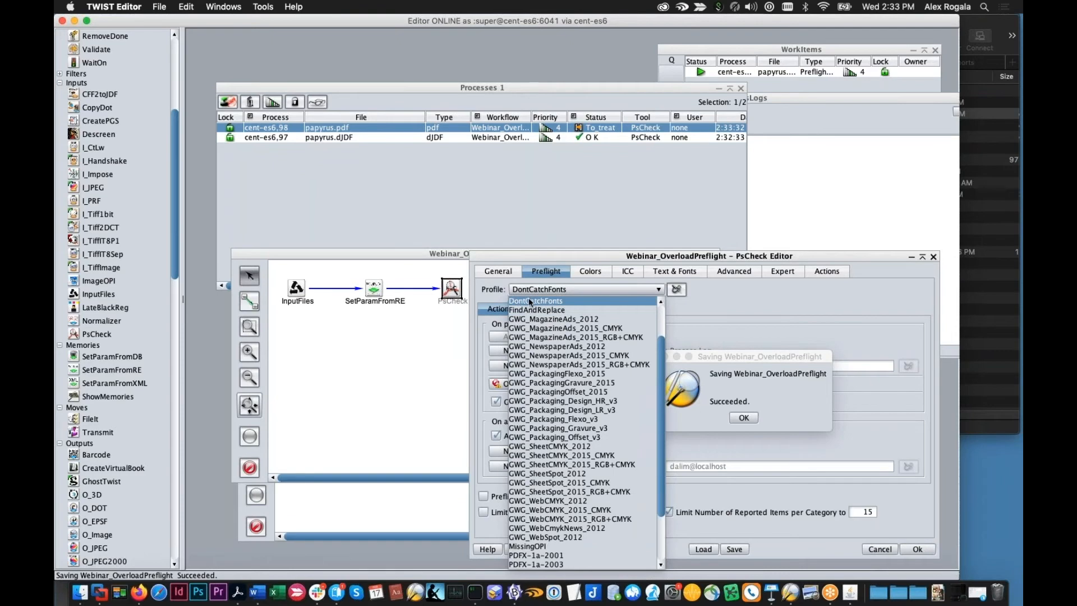
{"action": "scroll", "coordinate": [533, 356], "scroll_direction": "down", "scroll_amount": 2}
{"action": "scroll", "coordinate": [543, 331], "scroll_direction": "up", "scroll_amount": 3}
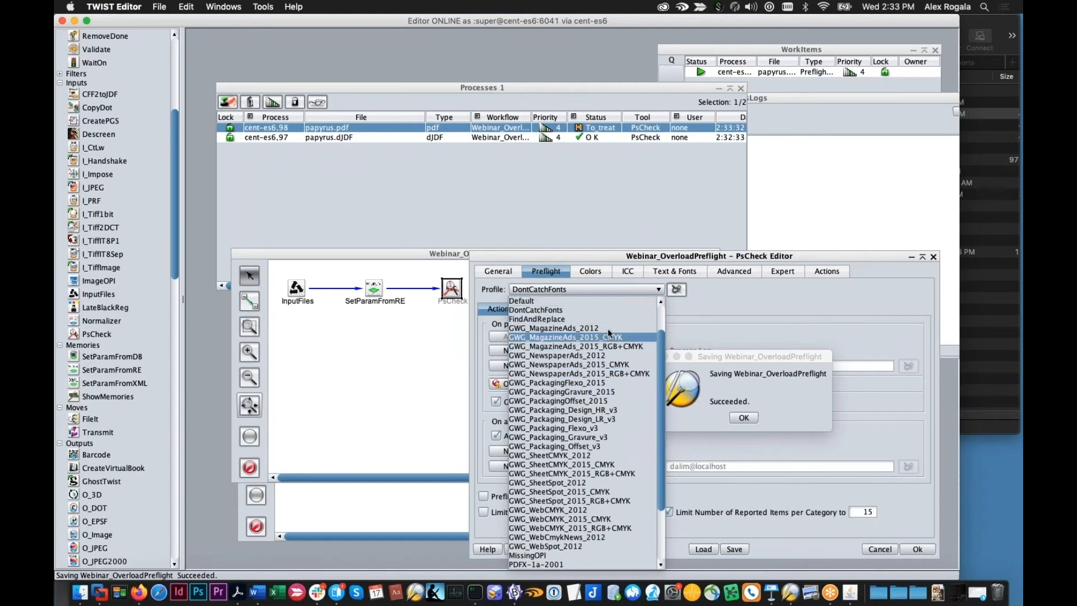
{"action": "left_click_drag", "start_coordinate": [690, 252], "coordinate": [523, 185]}
{"action": "left_click", "coordinate": [768, 189]}
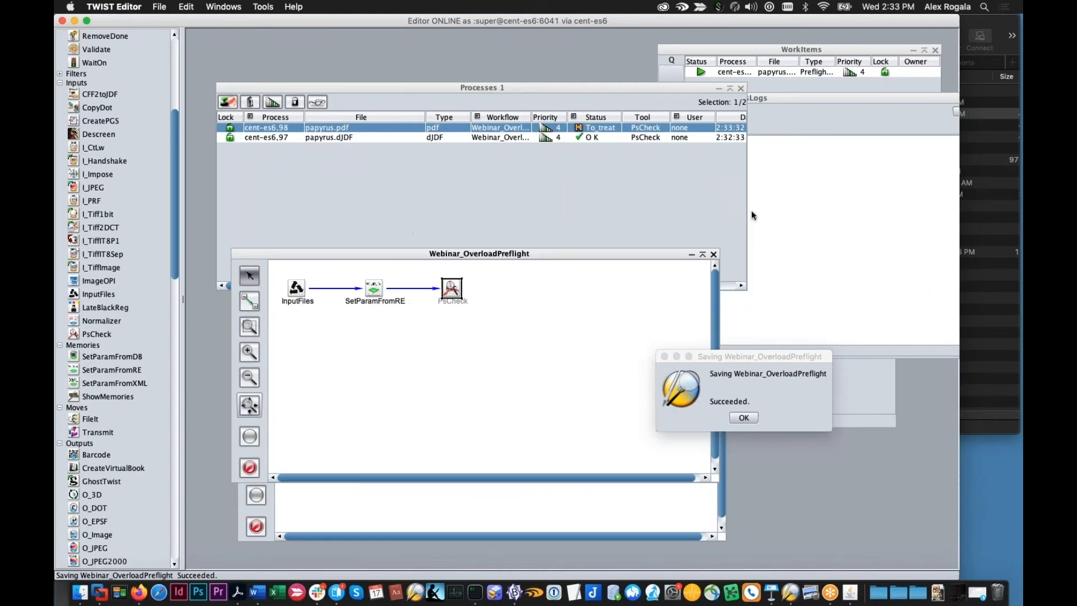
- Dismiss the save confirmation and close the process list and the Webinar_OverloadPreflight and Webinar_Reroute_File2 workflow windows
{"action": "left_click", "coordinate": [744, 418]}
{"action": "left_click_drag", "start_coordinate": [567, 254], "coordinate": [572, 125]}
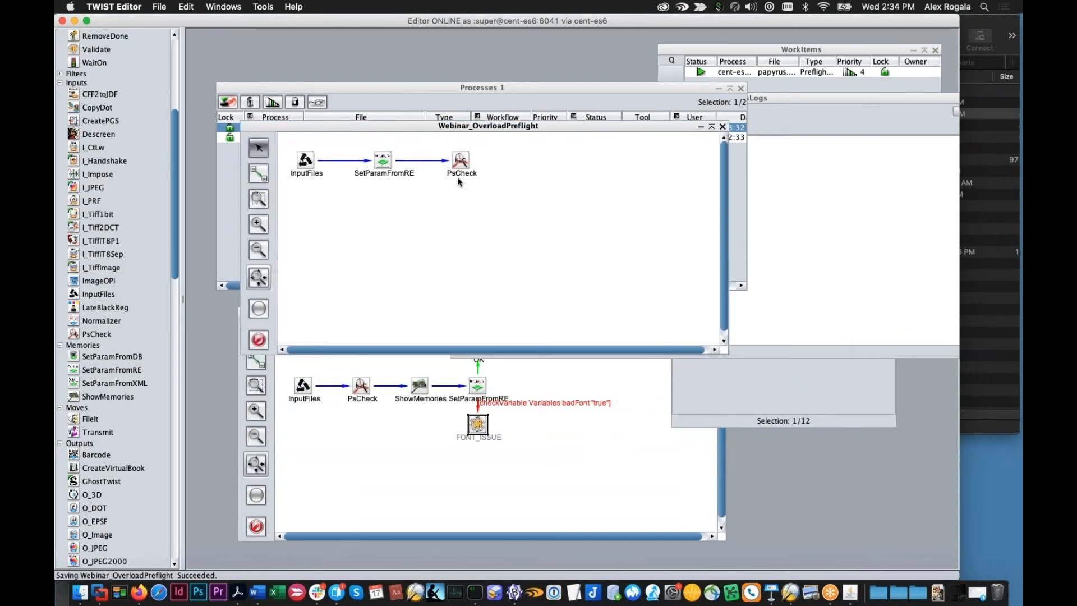
{"action": "left_click", "coordinate": [786, 365]}
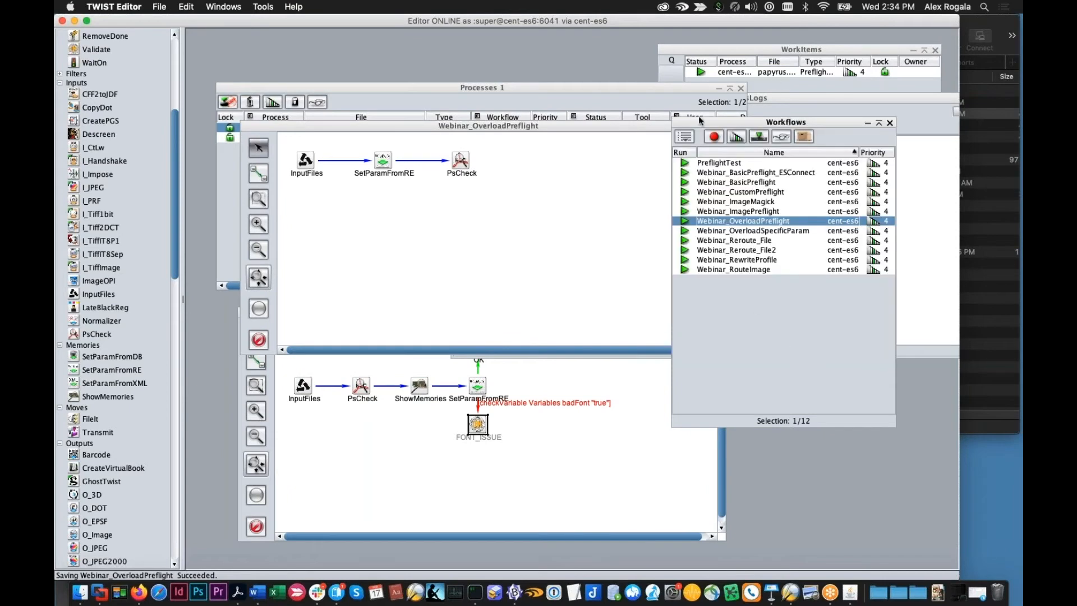
{"action": "left_click", "coordinate": [742, 88]}
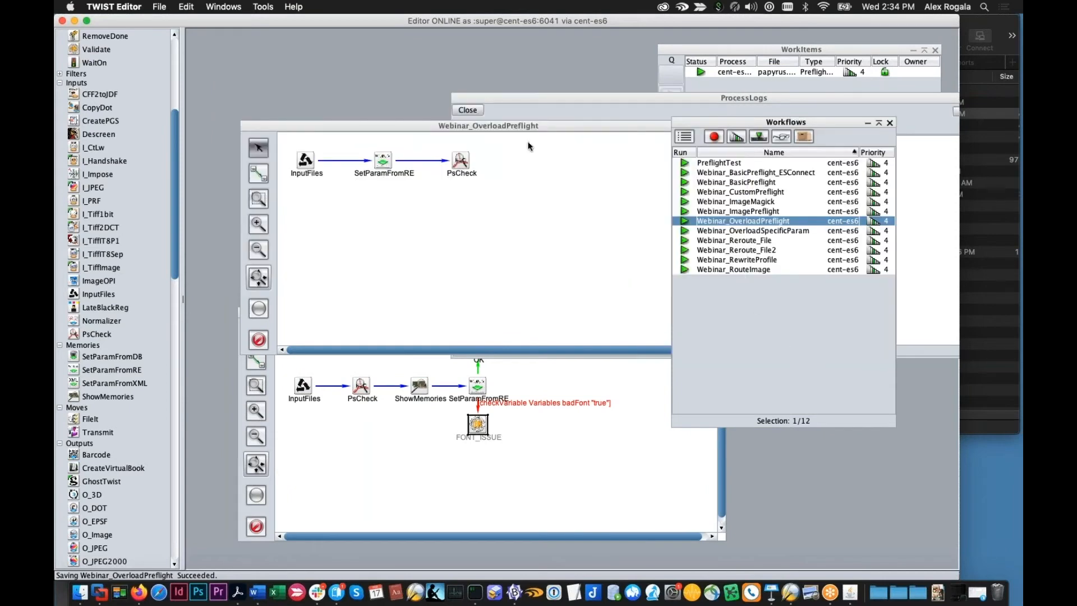
{"action": "left_click", "coordinate": [503, 185]}
{"action": "left_click", "coordinate": [722, 127]}
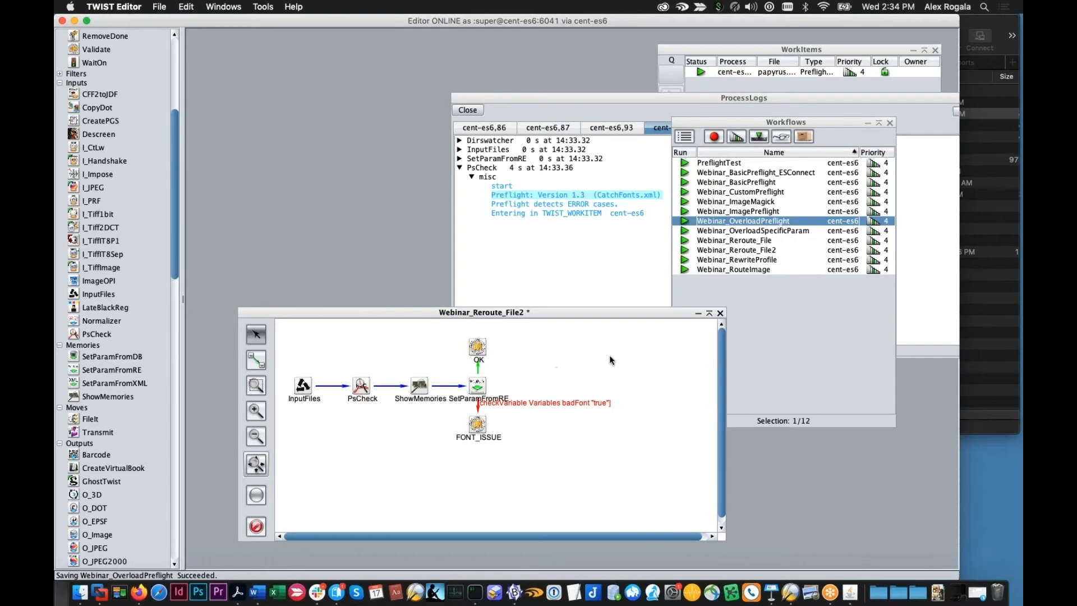
{"action": "left_click", "coordinate": [722, 312]}
{"action": "left_click", "coordinate": [629, 322]}
- Open a new process list and place it clear of the workflow list
{"action": "left_click", "coordinate": [223, 7]}
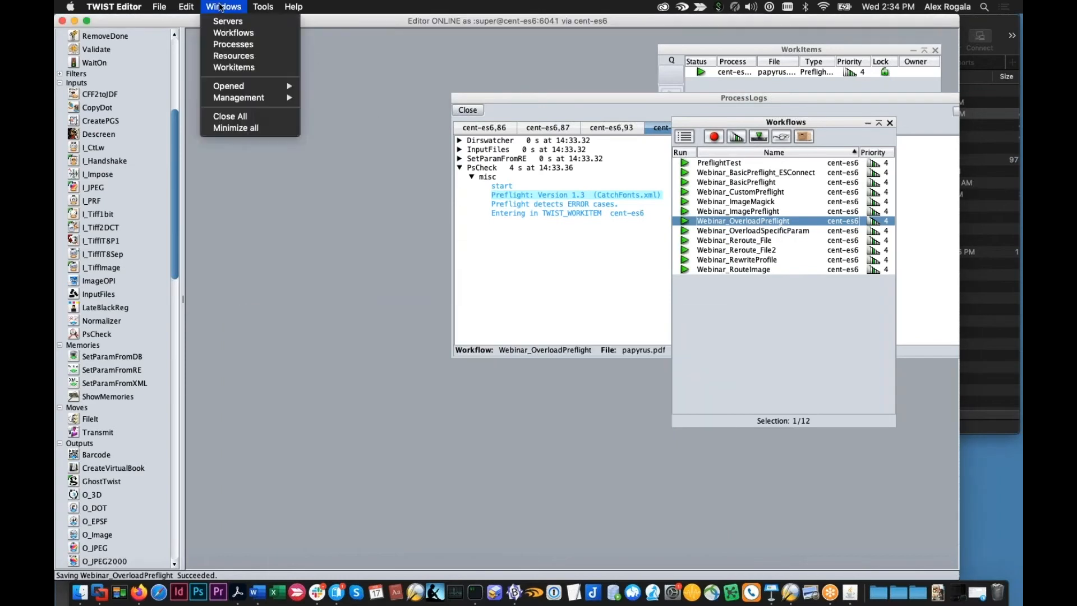
{"action": "left_click", "coordinate": [229, 49]}
{"action": "left_click_drag", "start_coordinate": [451, 86], "coordinate": [435, 62]}
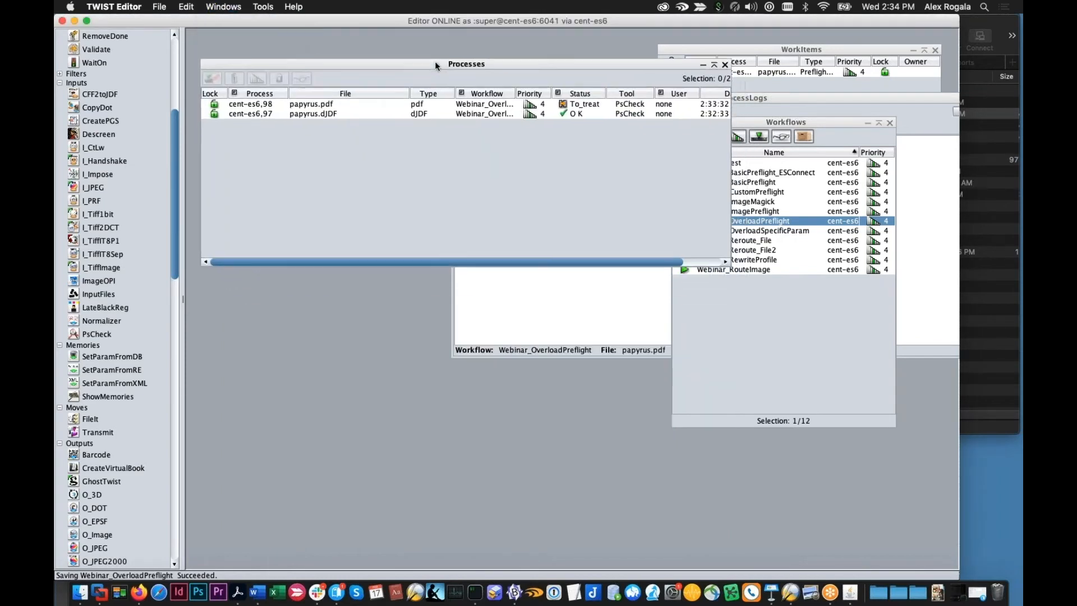
- Open the Webinar_OverloadSpecificParam workflow and place its window below the process list
{"action": "left_click", "coordinate": [754, 222]}
{"action": "left_click", "coordinate": [755, 231]}
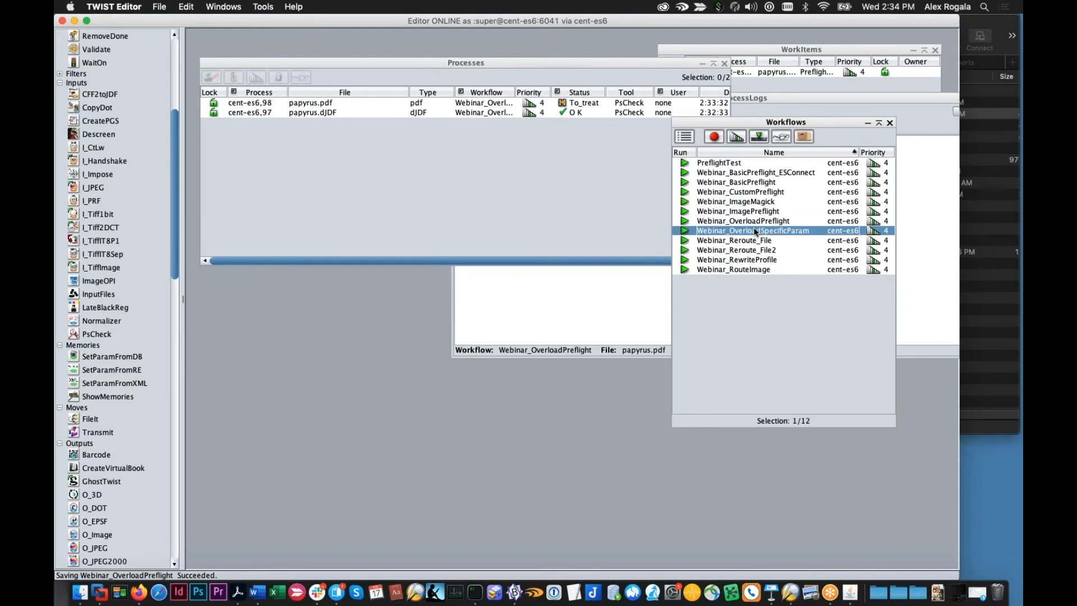
{"action": "double_click", "coordinate": [754, 231]}
{"action": "left_click_drag", "start_coordinate": [551, 311], "coordinate": [544, 256]}
- Review the image checks of the GWG_WebCMYK_2015_CMYK profile used by PsCheck, closing the profile and tool settings without changes
{"action": "left_click", "coordinate": [459, 292]}
{"action": "double_click", "coordinate": [459, 292]}
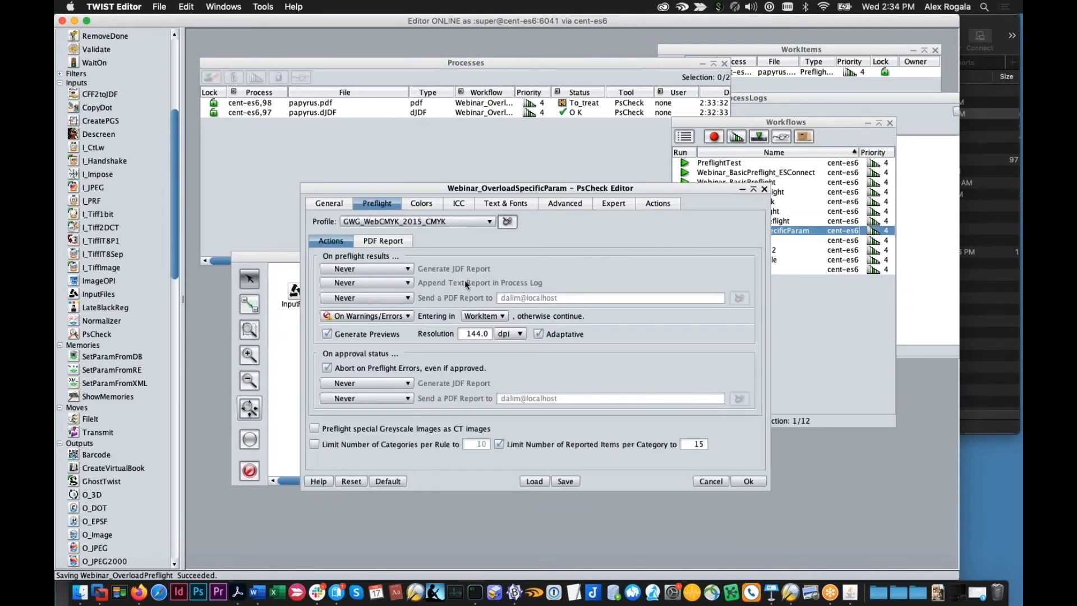
{"action": "left_click", "coordinate": [505, 222]}
{"action": "left_click", "coordinate": [254, 37]}
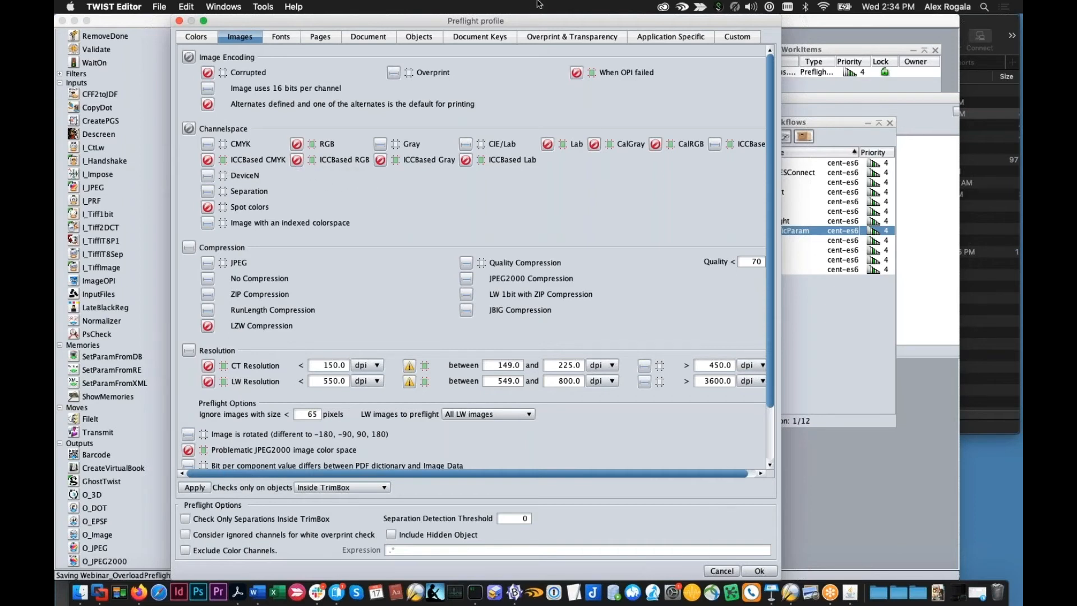
{"action": "left_click_drag", "start_coordinate": [524, 22], "coordinate": [524, 23]}
{"action": "left_click", "coordinate": [725, 567]}
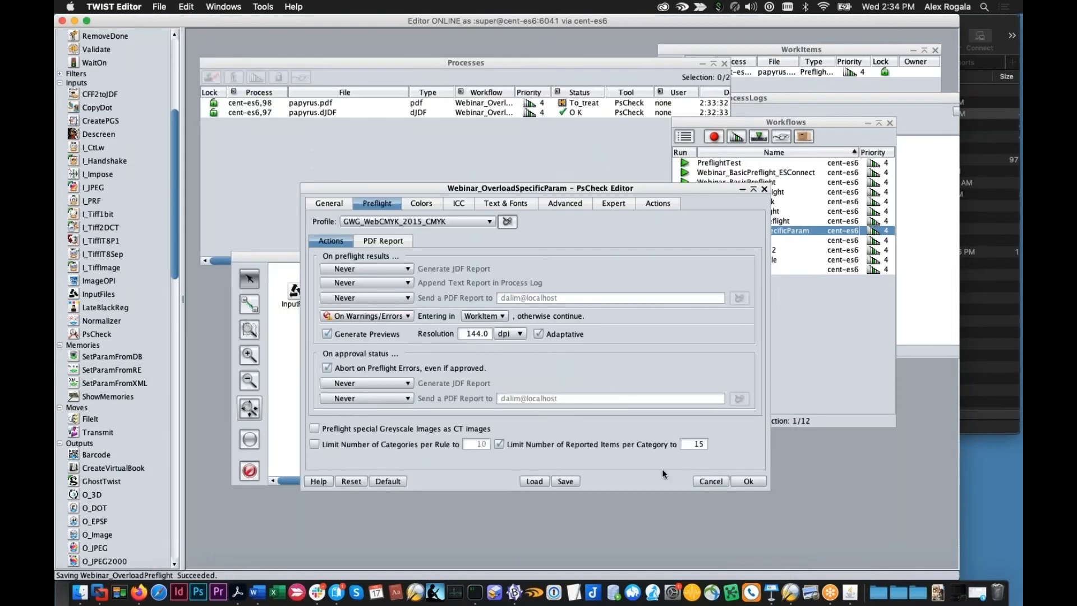
{"action": "left_click", "coordinate": [701, 480]}
- Submit SMA_Test_BadFile_v3.pdf from the Webinar folder to Webinar_OverloadSpecificParam with SetParamFromRE disabled, and select its process
{"action": "left_click", "coordinate": [80, 592]}
{"action": "left_click_drag", "start_coordinate": [830, 137], "coordinate": [496, 332]}
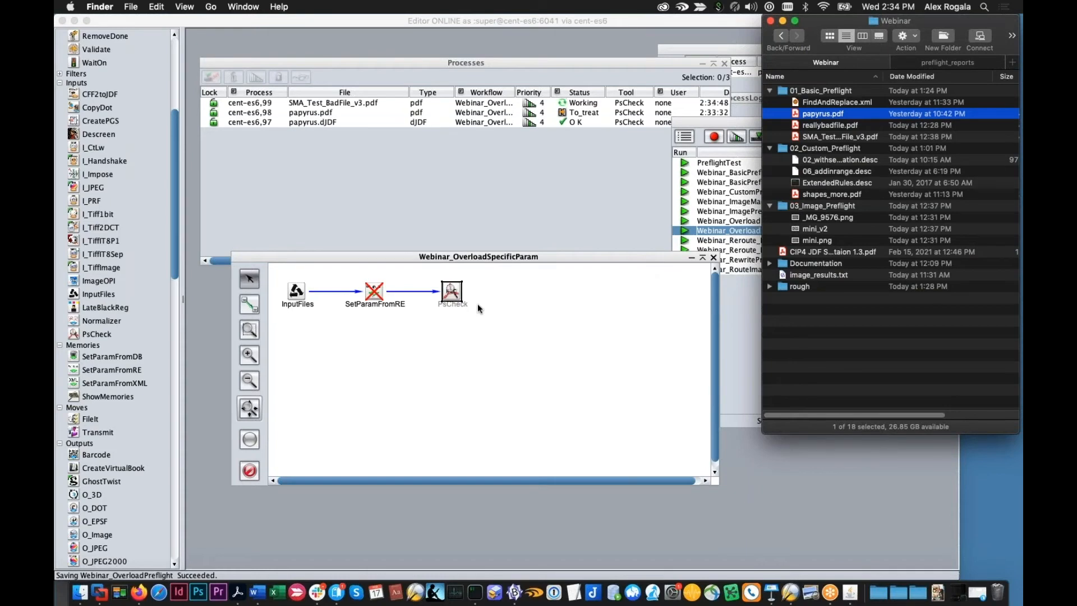
{"action": "left_click", "coordinate": [538, 103]}
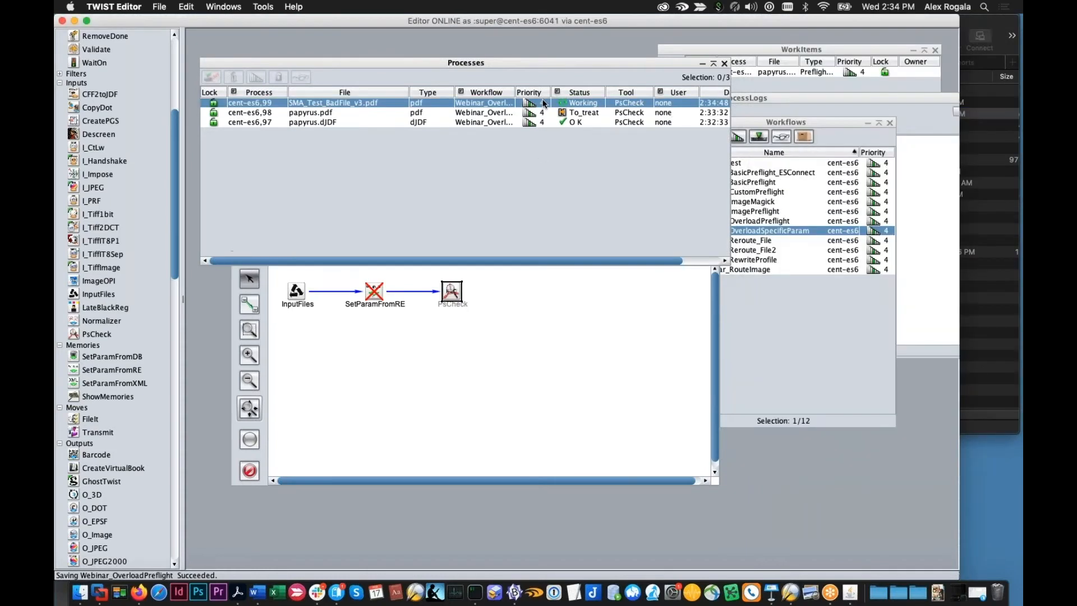
- Start the preflight work item for SMA_Test_BadFile_v3 and open its PDF report from the report viewer
{"action": "left_click", "coordinate": [781, 90]}
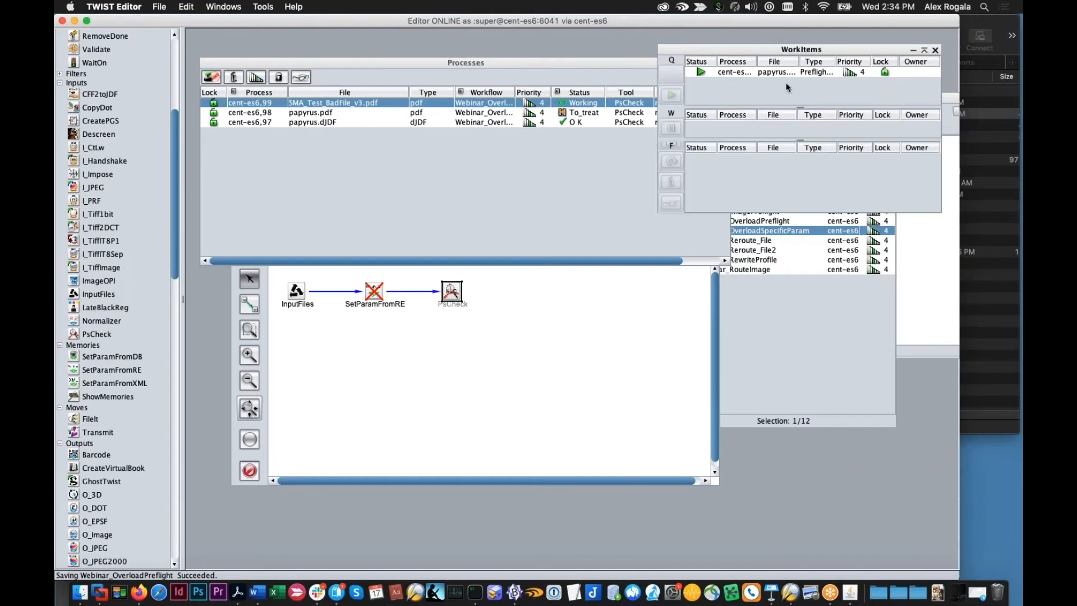
{"action": "left_click", "coordinate": [736, 73]}
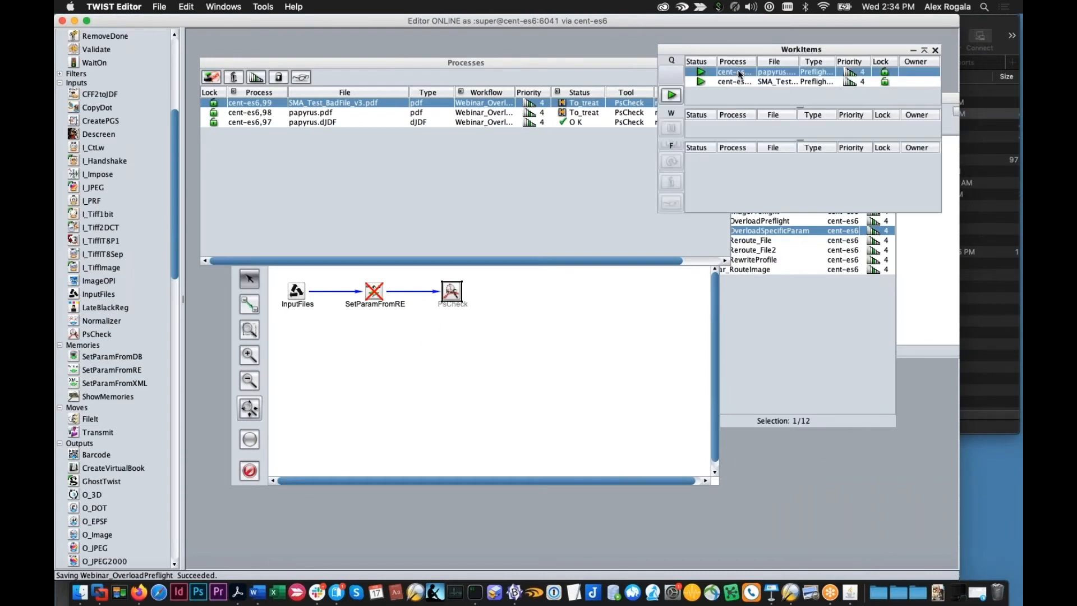
{"action": "left_click", "coordinate": [734, 81]}
{"action": "left_click", "coordinate": [671, 95]}
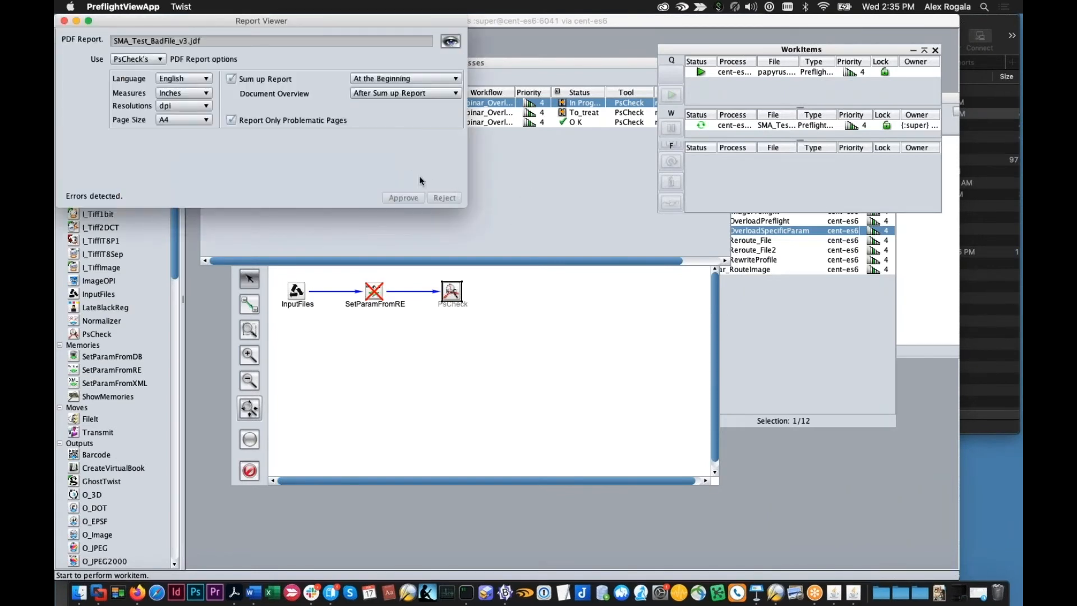
{"action": "left_click", "coordinate": [452, 44]}
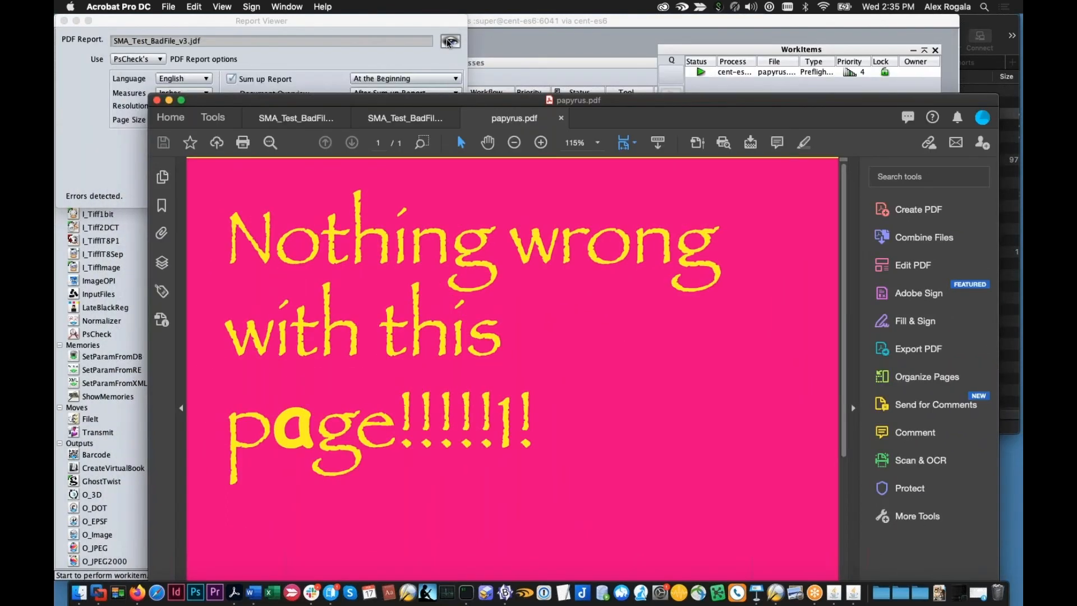
- Open the PDF preflight report for SMA_Test_BadFile_v3 and review its error and warning summary
{"action": "left_click", "coordinate": [448, 42]}
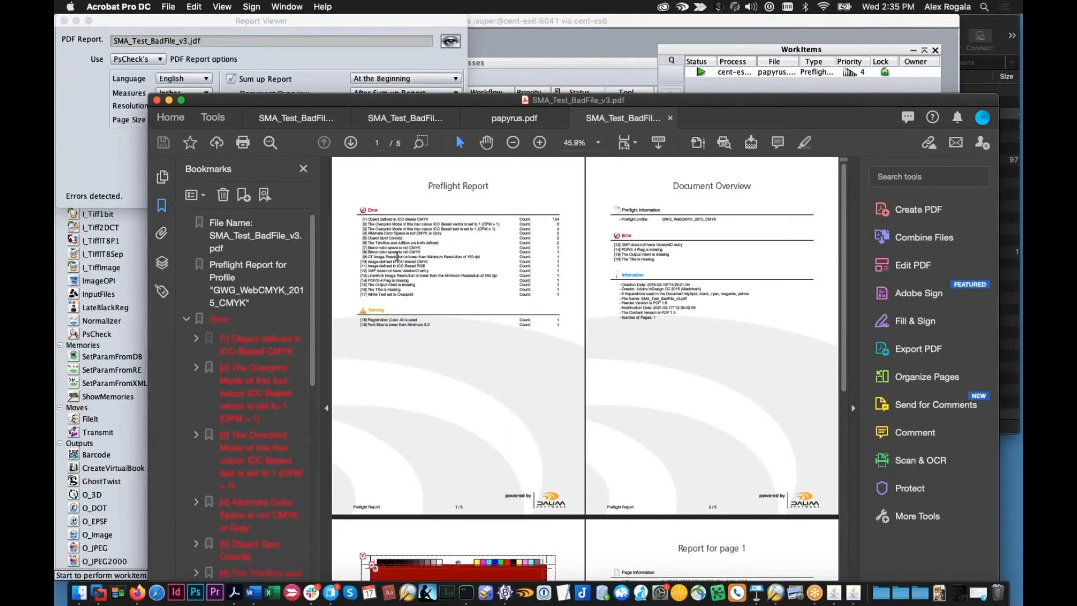
{"action": "scroll", "coordinate": [388, 285], "scroll_direction": "down", "scroll_amount": 2}
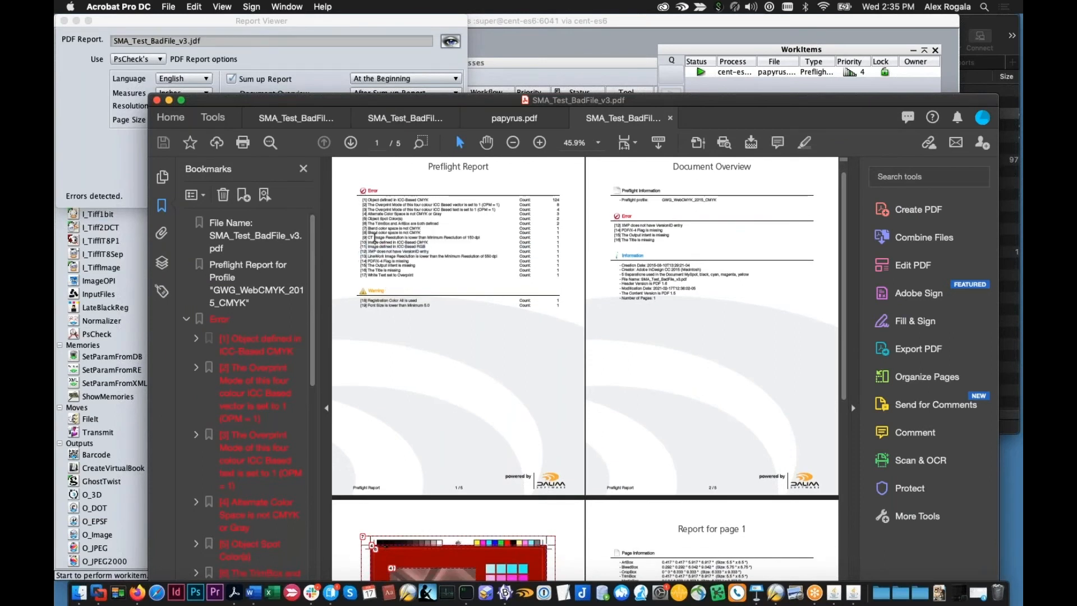
{"action": "left_click_drag", "start_coordinate": [465, 101], "coordinate": [434, 321]}
- Switch to TWIST Editor, re-enable the bypassed SetParamFromRE tool in Webinar_OverloadSpecificParam, and save the workflow
{"action": "left_click", "coordinate": [479, 304]}
{"action": "left_click", "coordinate": [374, 294]}
{"action": "right_click", "coordinate": [375, 294]}
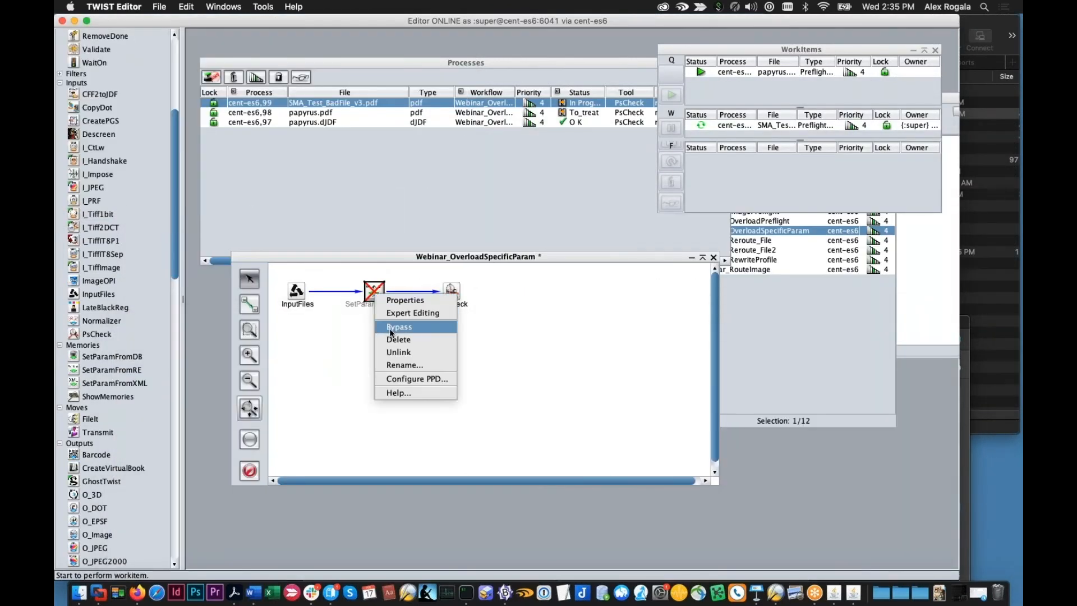
{"action": "left_click", "coordinate": [390, 328]}
{"action": "key", "text": "super+s"}
- Clear all existing jobs from the Processes list and submit SMA_Test_BadFile_v3.pdf from the Webinar folder to the workflow
{"action": "left_click", "coordinate": [79, 592]}
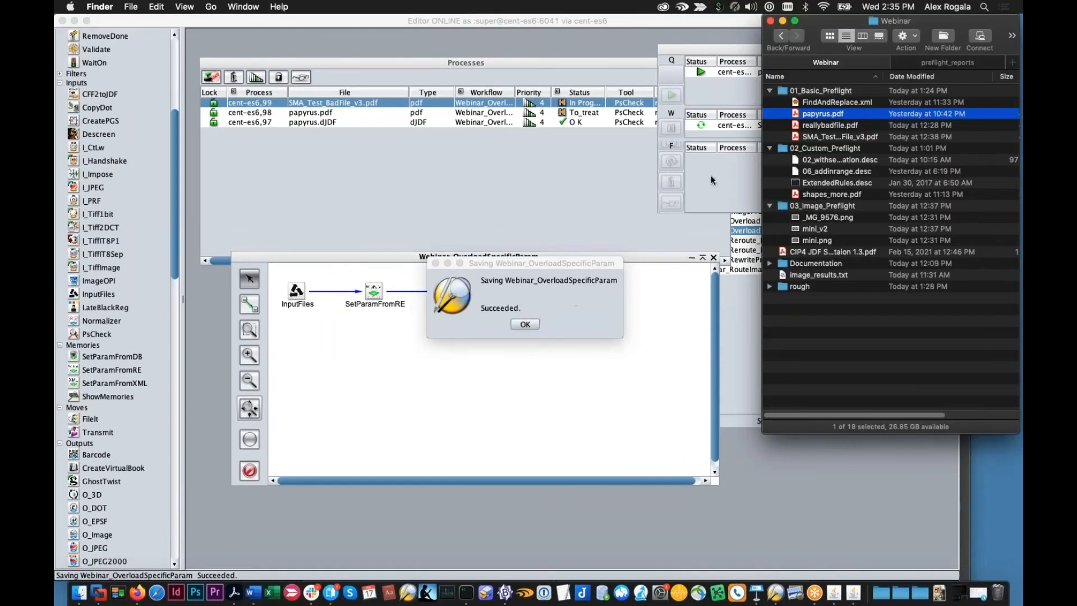
{"action": "left_click_drag", "start_coordinate": [824, 137], "coordinate": [441, 419]}
{"action": "left_click", "coordinate": [348, 188]}
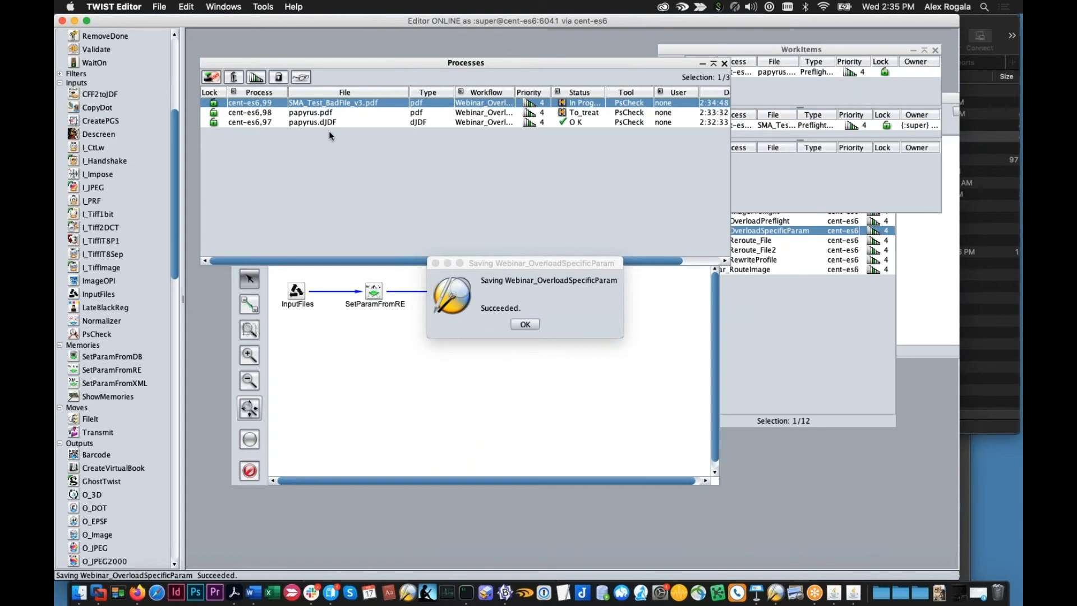
{"action": "left_click", "coordinate": [521, 325]}
{"action": "key", "text": "super+a"}
{"action": "left_click", "coordinate": [234, 77]}
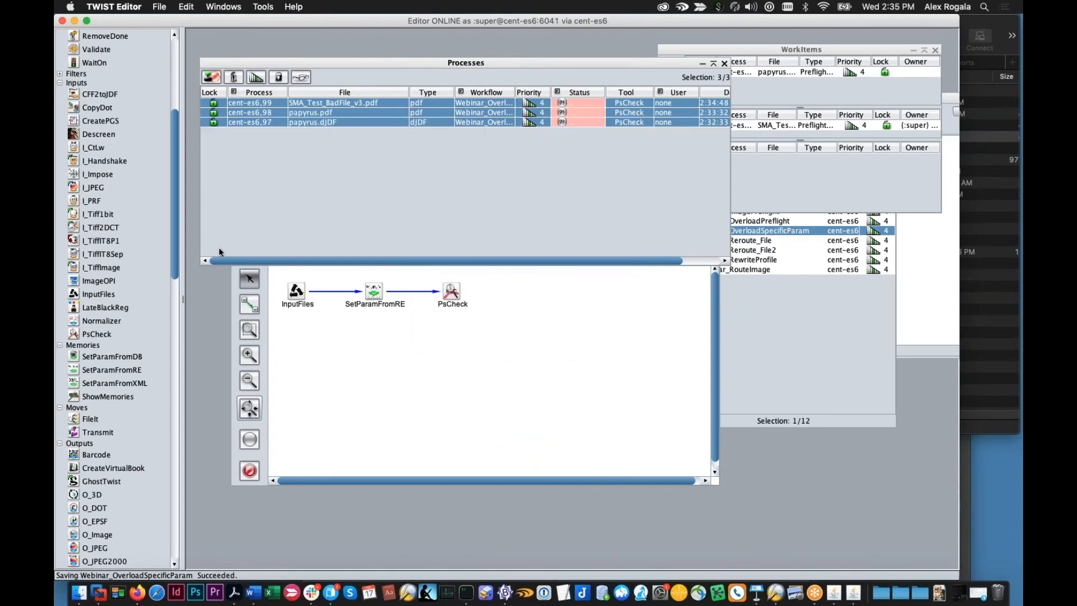
{"action": "left_click", "coordinate": [81, 594]}
{"action": "left_click_drag", "start_coordinate": [869, 139], "coordinate": [373, 348]}
- Examine rule 1 in the SetParamFromRE editor, including its PreflightProfile category, the available properties and its Warning value, leaving it unedited
{"action": "double_click", "coordinate": [375, 305]}
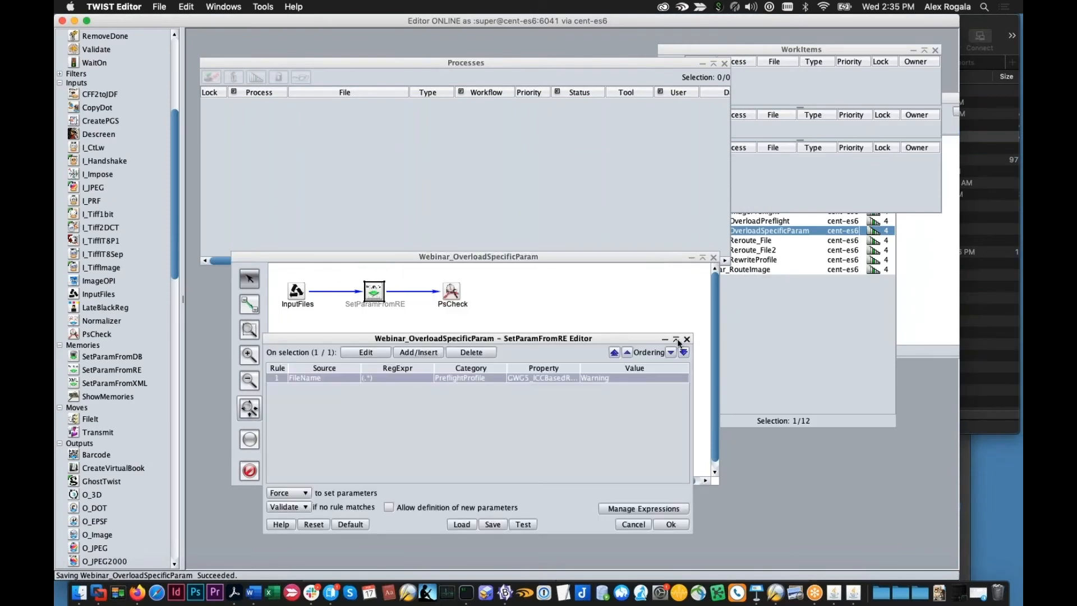
{"action": "left_click", "coordinate": [677, 339]}
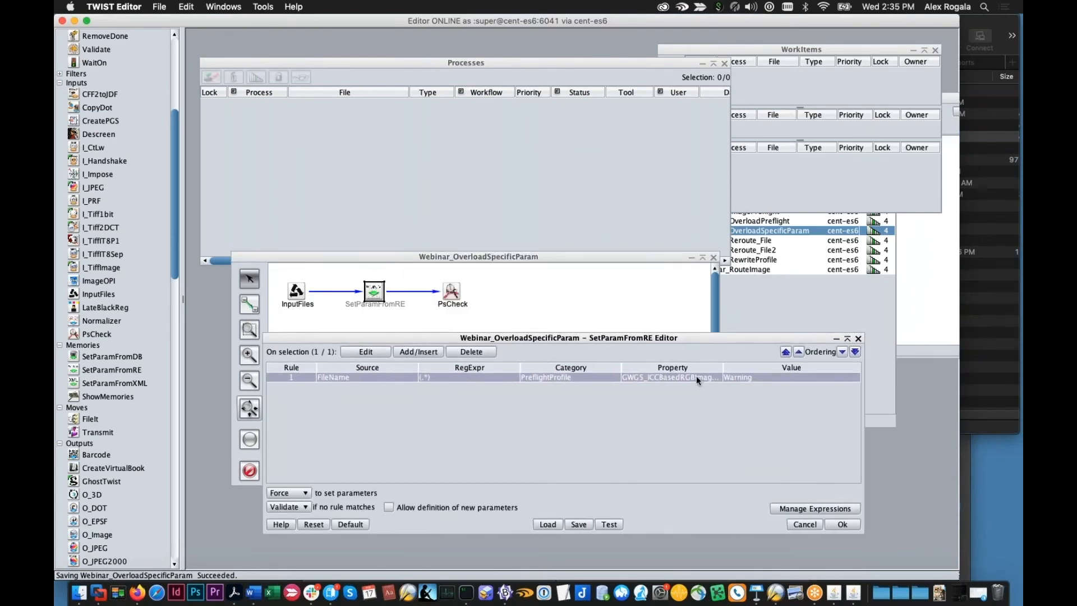
{"action": "left_click_drag", "start_coordinate": [676, 334], "coordinate": [594, 315]}
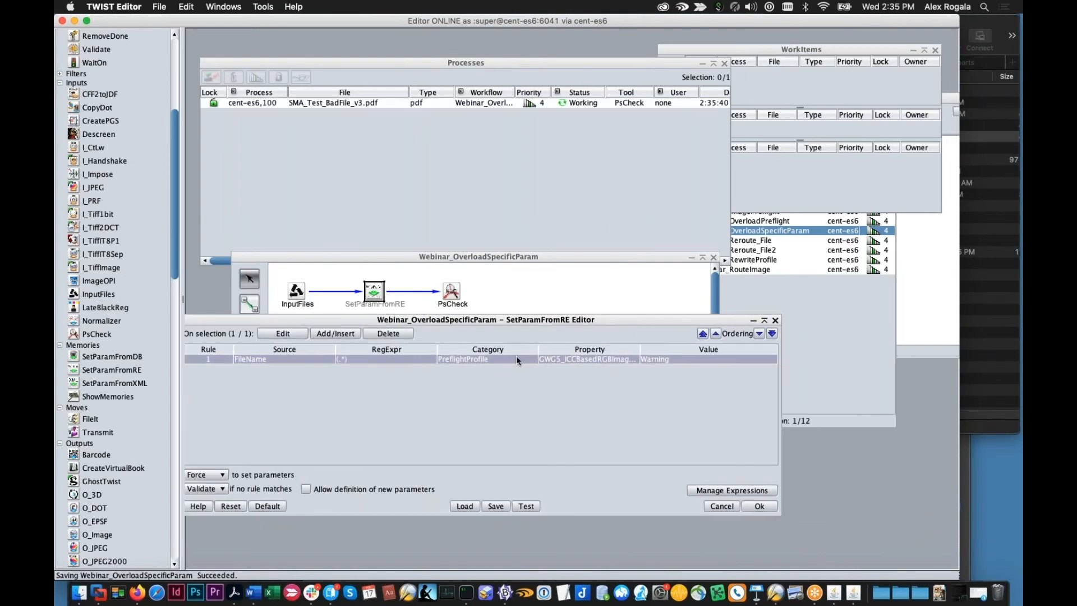
{"action": "double_click", "coordinate": [516, 359]}
{"action": "left_click", "coordinate": [543, 429]}
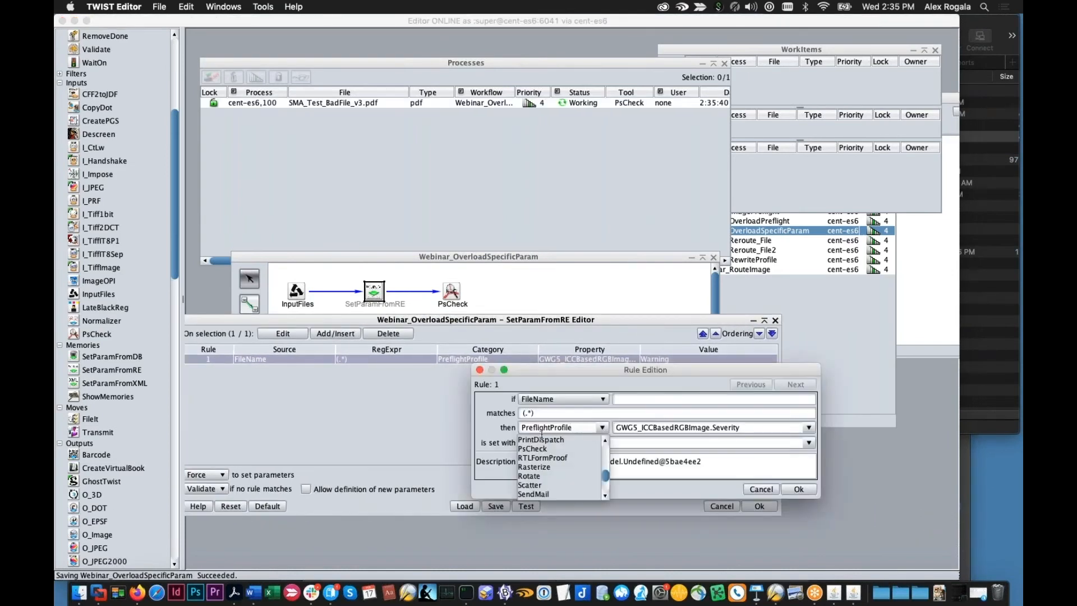
{"action": "left_click", "coordinate": [810, 428]}
{"action": "scroll", "coordinate": [746, 470], "scroll_direction": "down", "scroll_amount": 6}
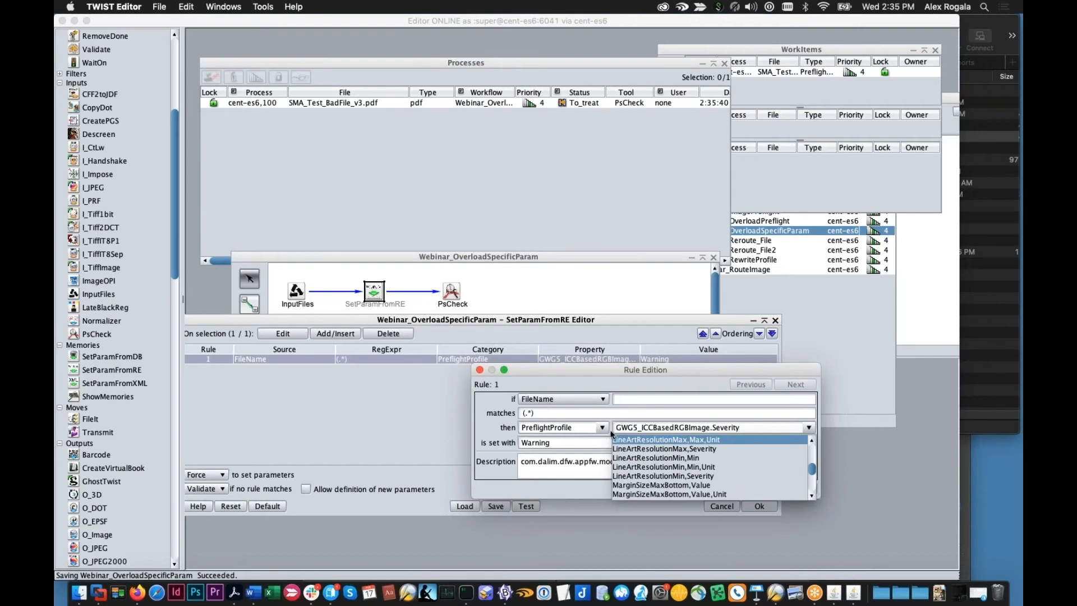
{"action": "scroll", "coordinate": [623, 457], "scroll_direction": "up", "scroll_amount": 1}
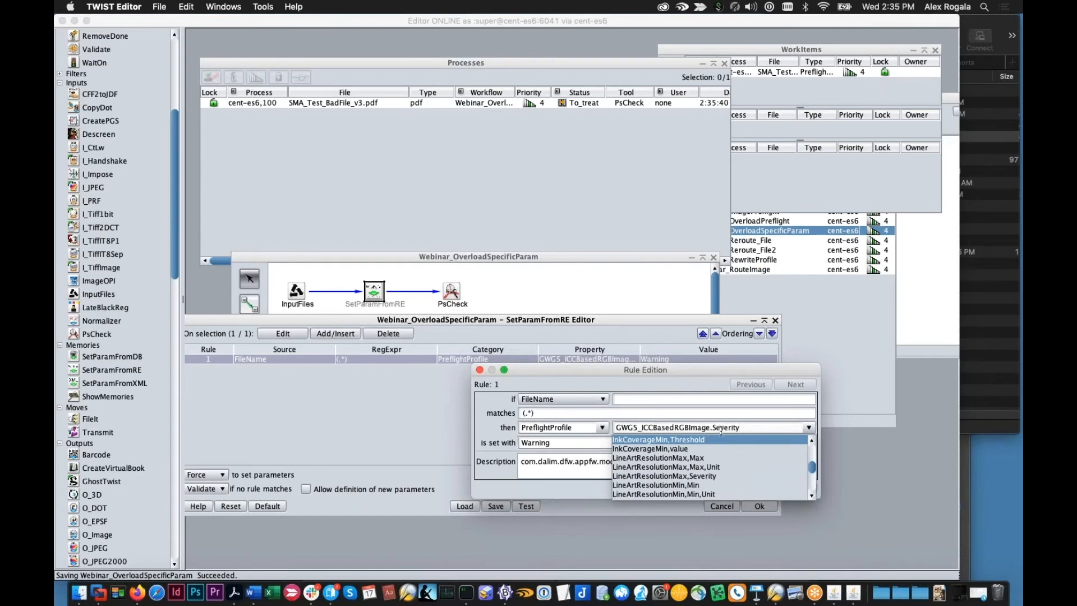
{"action": "left_click", "coordinate": [669, 416]}
{"action": "left_click_drag", "start_coordinate": [582, 441], "coordinate": [508, 445]}
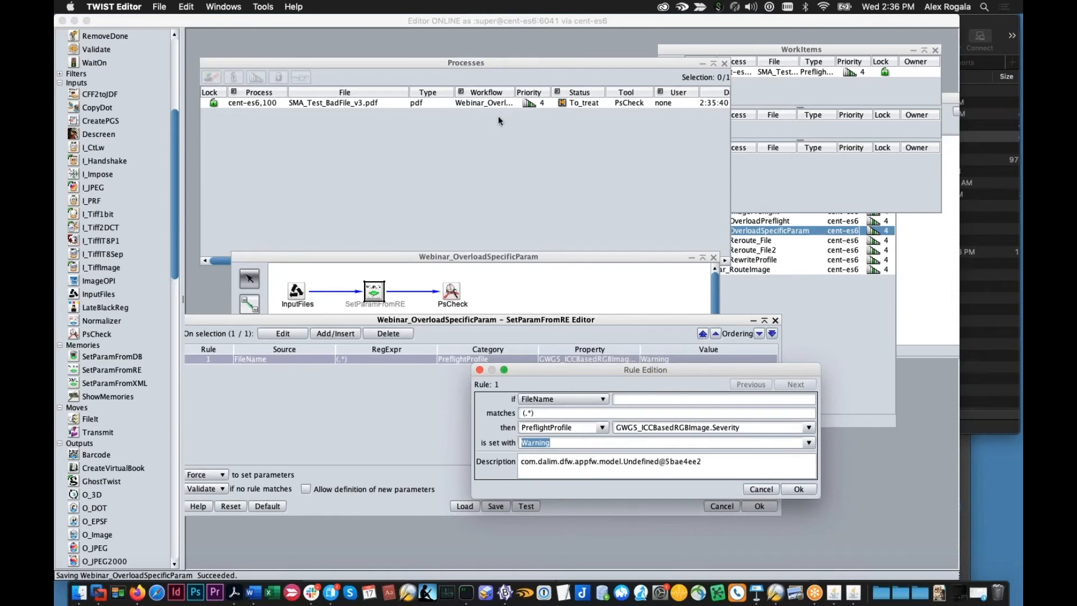
{"action": "left_click", "coordinate": [774, 489]}
- Open the queued SMA_Test_BadFile_v3.pdf work item, view its PDF preflight report, and select the ICC-Based RGB image entry under Warning
{"action": "left_click", "coordinate": [769, 72]}
{"action": "left_click", "coordinate": [672, 95]}
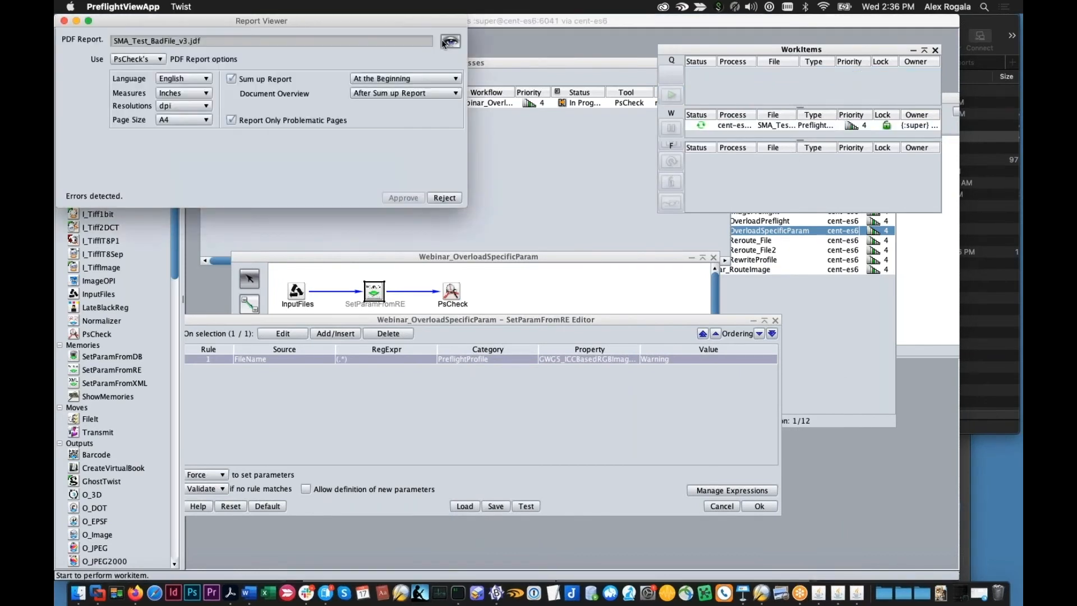
{"action": "left_click", "coordinate": [449, 42]}
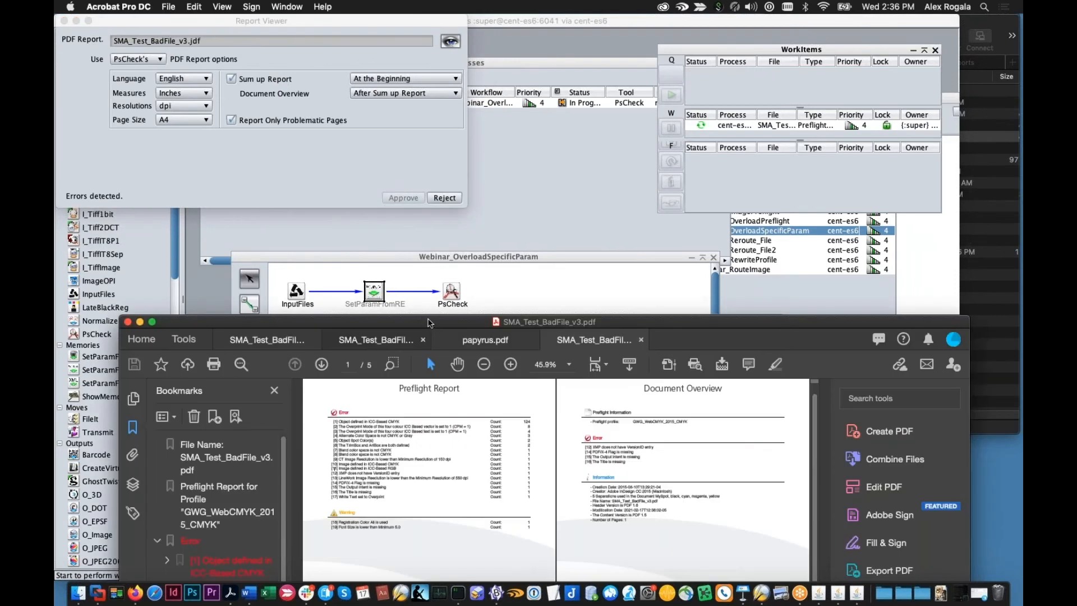
{"action": "left_click_drag", "start_coordinate": [428, 322], "coordinate": [419, 171]}
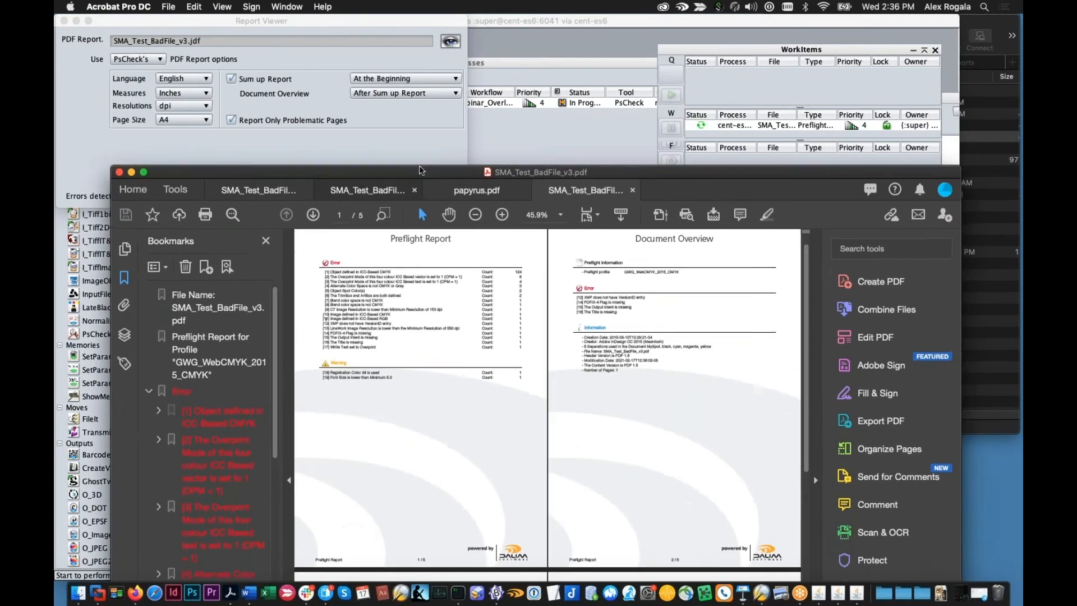
{"action": "left_click", "coordinate": [451, 42]}
{"action": "left_click_drag", "start_coordinate": [383, 395], "coordinate": [322, 386]}
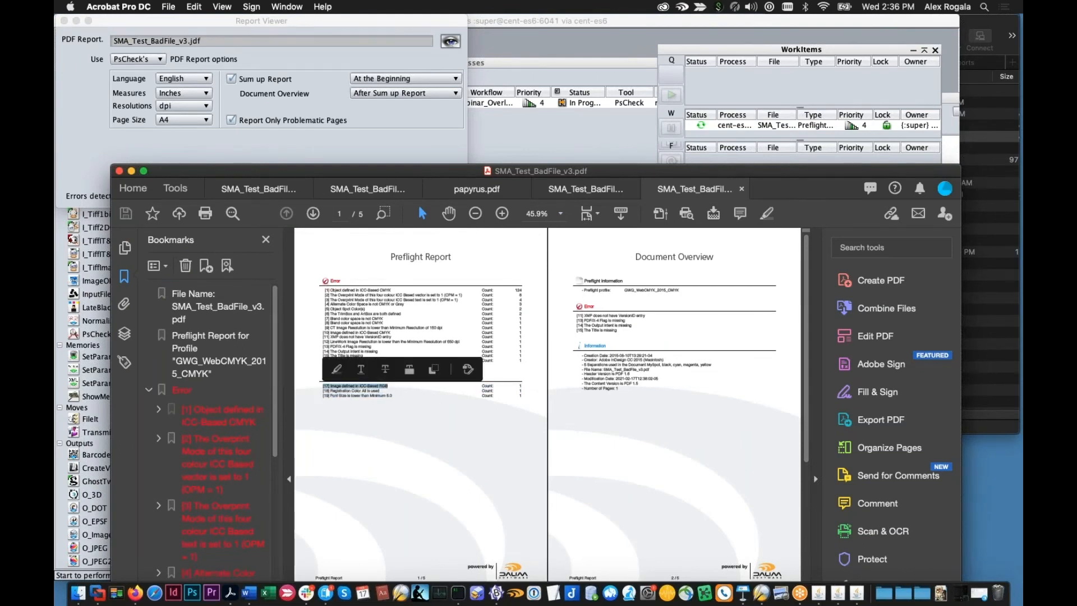
- Return to TWIST Editor, reopen rule 1 of SetParamFromRE and browse the PreflightProfile properties that can be overloaded
{"action": "left_click", "coordinate": [588, 159]}
{"action": "double_click", "coordinate": [644, 358]}
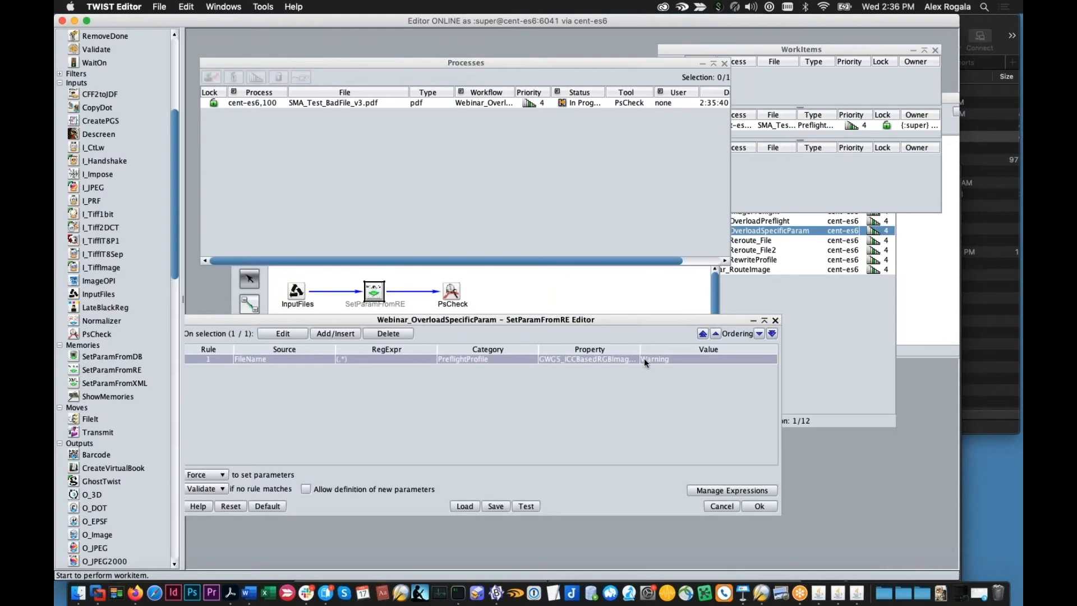
{"action": "left_click", "coordinate": [780, 428]}
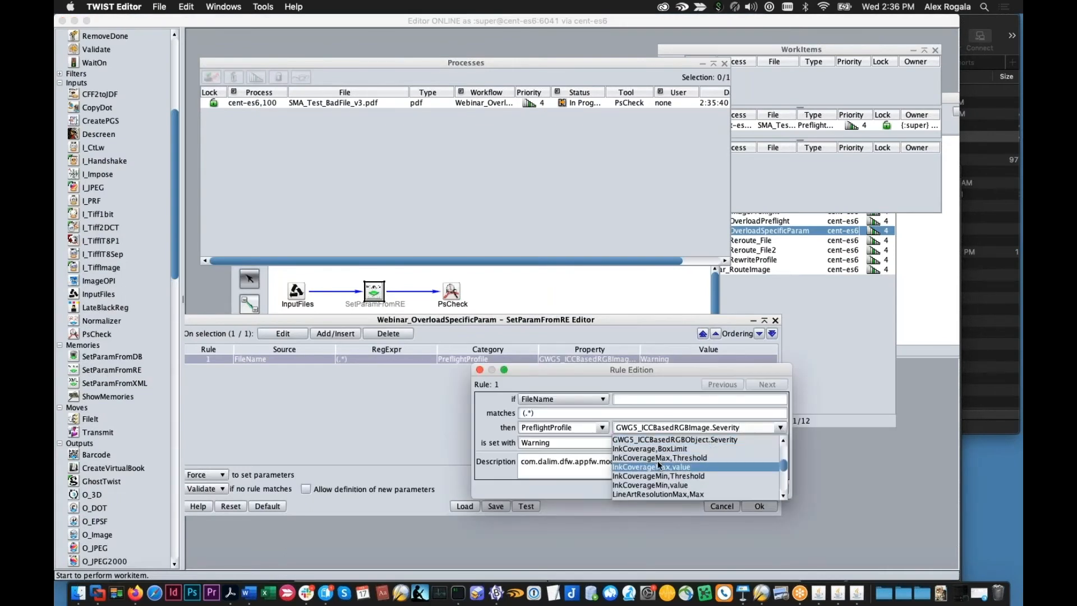
{"action": "scroll", "coordinate": [671, 464], "scroll_direction": "down", "scroll_amount": 2}
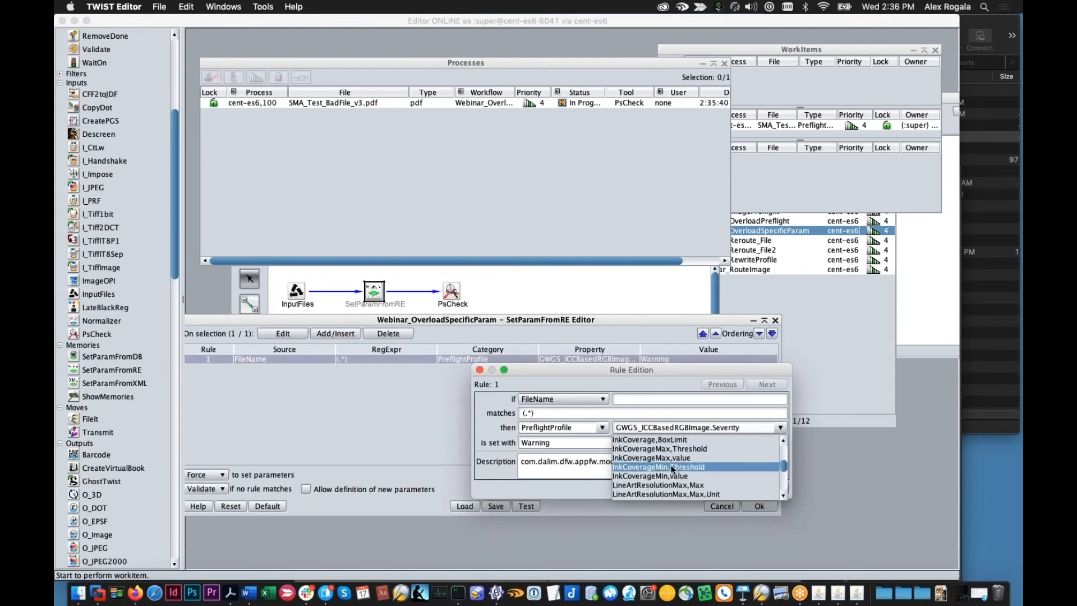
{"action": "scroll", "coordinate": [673, 468], "scroll_direction": "down", "scroll_amount": 2}
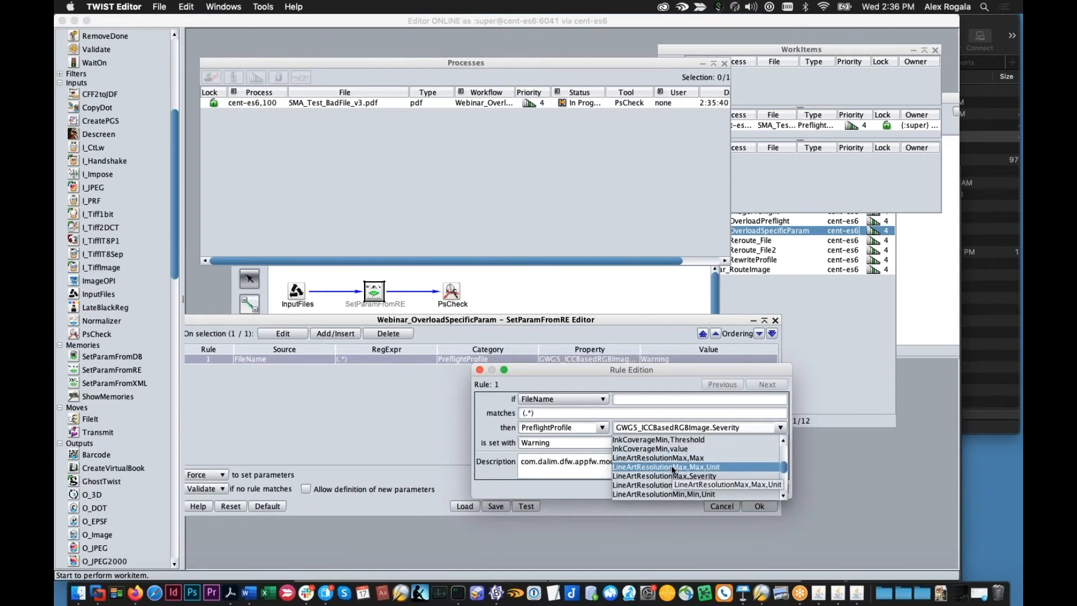
{"action": "scroll", "coordinate": [673, 471], "scroll_direction": "down", "scroll_amount": 6}
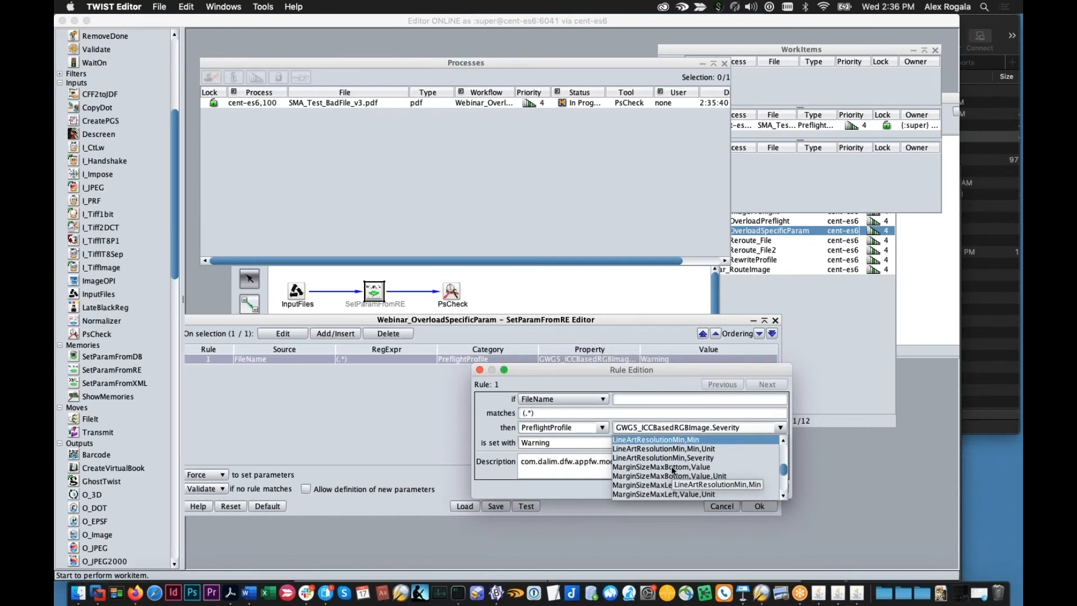
{"action": "scroll", "coordinate": [673, 470], "scroll_direction": "down", "scroll_amount": 8}
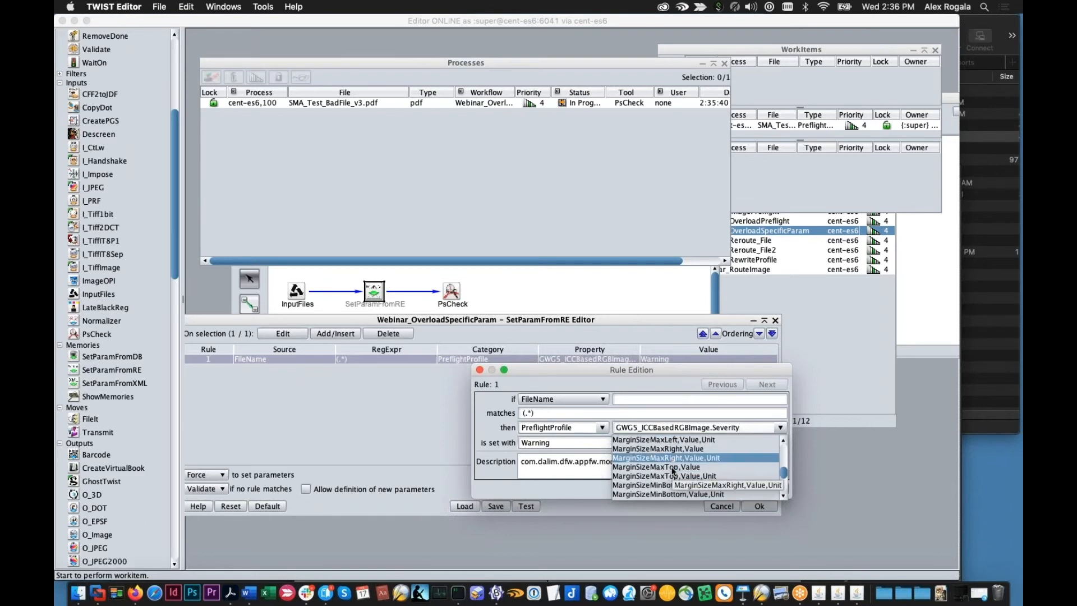
- Switch to iTerm, quit the open file view, clear the terminal, and show the working directory path and its files
{"action": "left_click", "coordinate": [459, 593]}
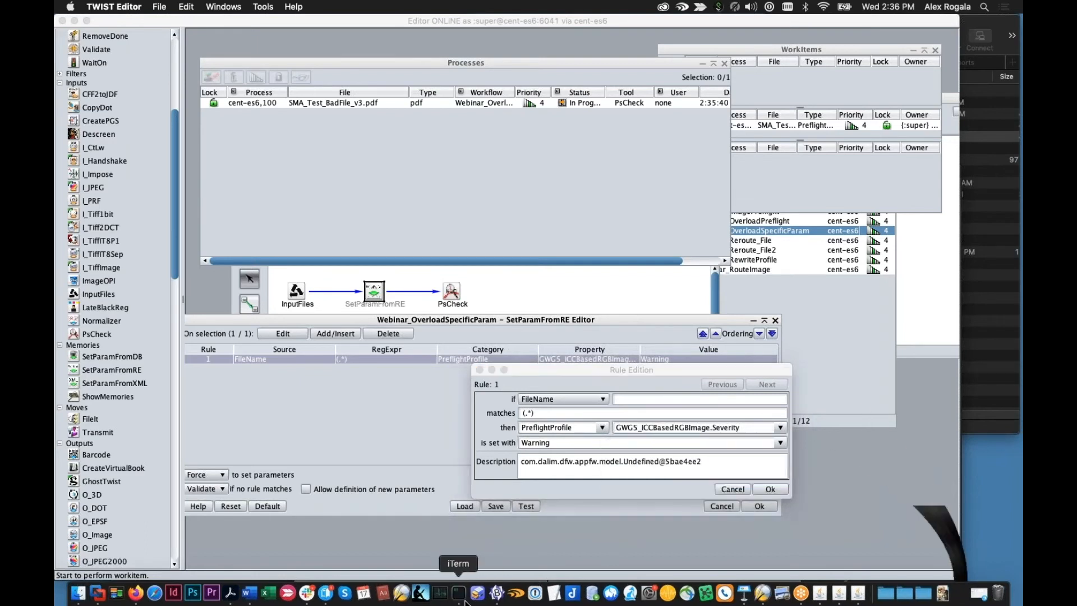
{"action": "type", "text": "q"}
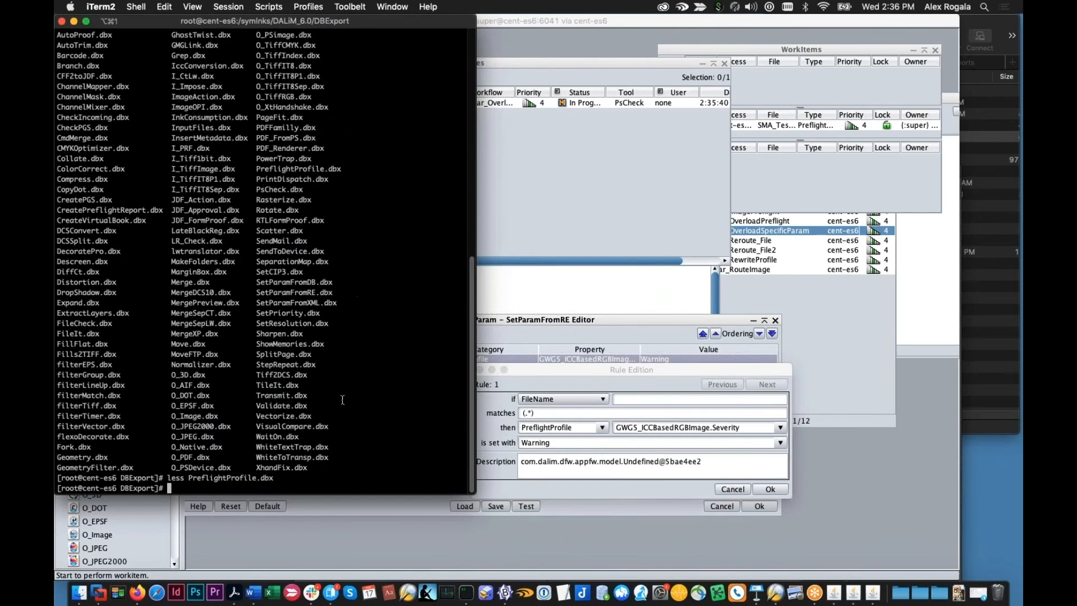
{"action": "type", "text": "clear"}
{"action": "key", "text": "Return"}
{"action": "type", "text": "pwd"}
{"action": "key", "text": "Return"}
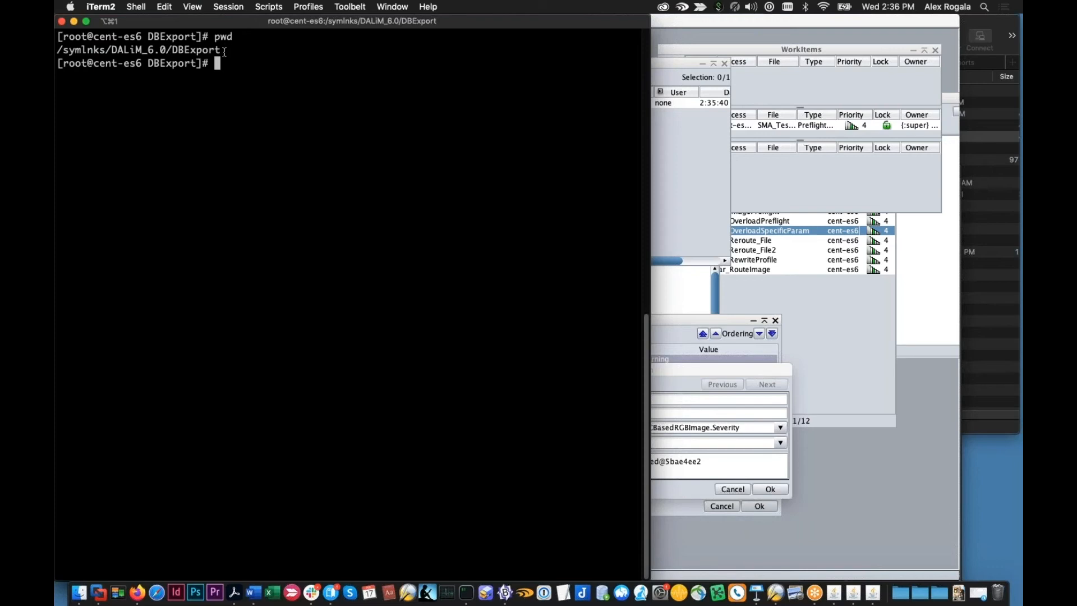
{"action": "type", "text": "ls"}
{"action": "key", "text": "Return"}
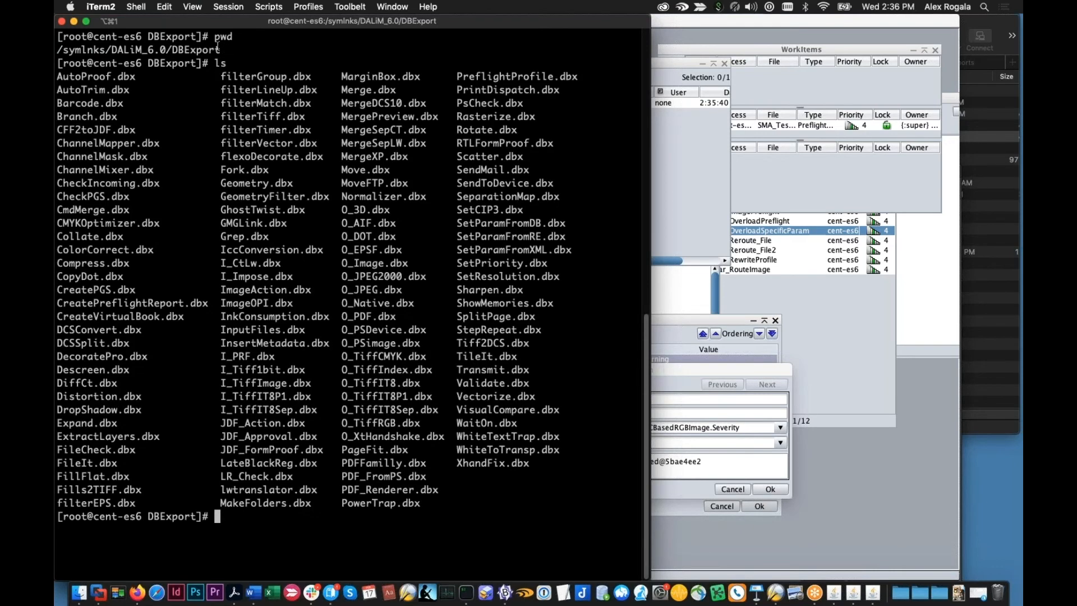
- Switch to TWIST Editor and move the Rule Edition dialog and the editor window aside to uncover the terminal
{"action": "left_click", "coordinate": [773, 362]}
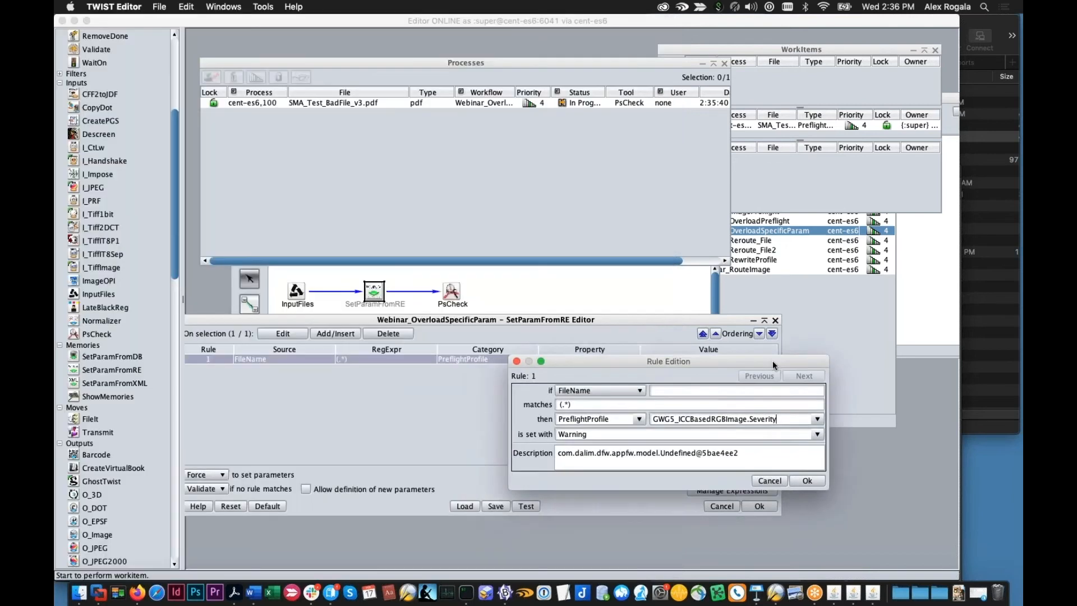
{"action": "left_click_drag", "start_coordinate": [773, 361], "coordinate": [805, 348]}
{"action": "left_click", "coordinate": [849, 405]}
{"action": "left_click_drag", "start_coordinate": [287, 21], "coordinate": [366, 76]}
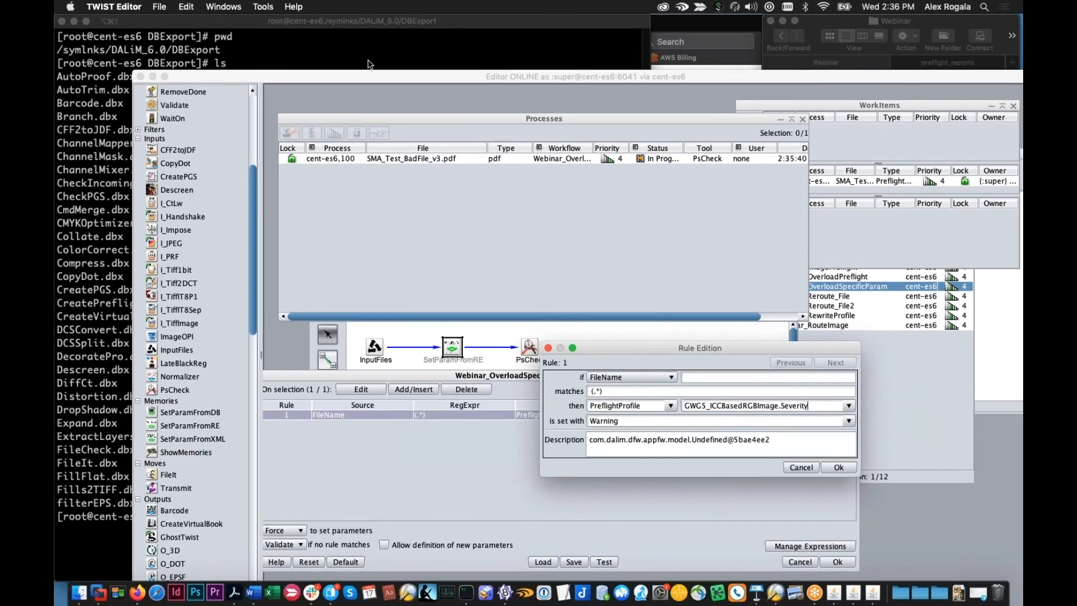
- Switch to iTerm, open PreflightProfile.dbx with less, and read the descriptions of the page size, margin, page number and resolution parameters
{"action": "key", "text": "super+Tab"}
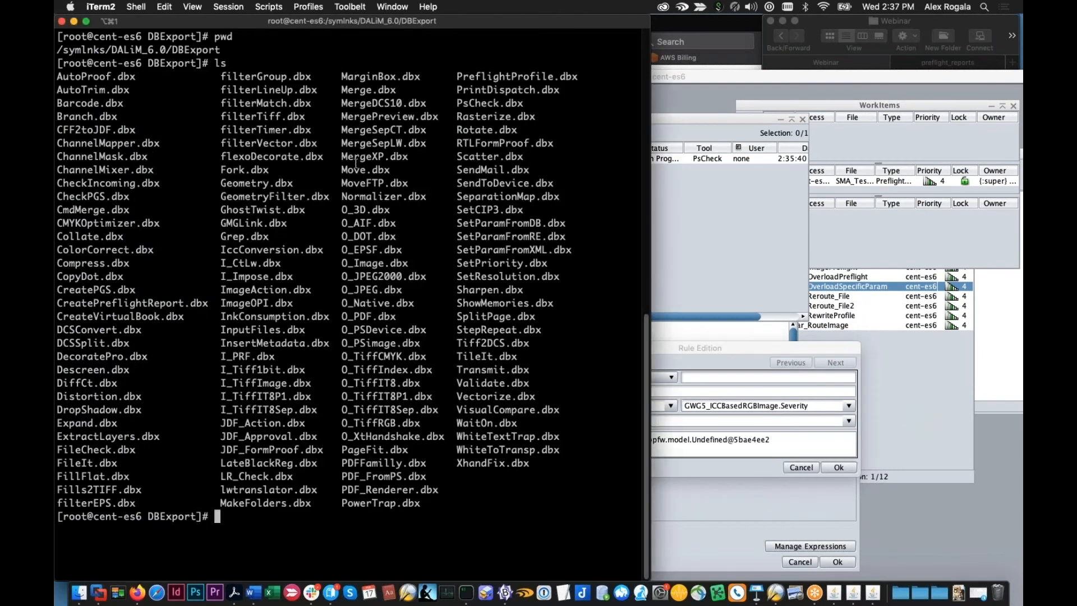
{"action": "type", "text": "cat Pref"}
{"action": "key", "text": "Tab"}
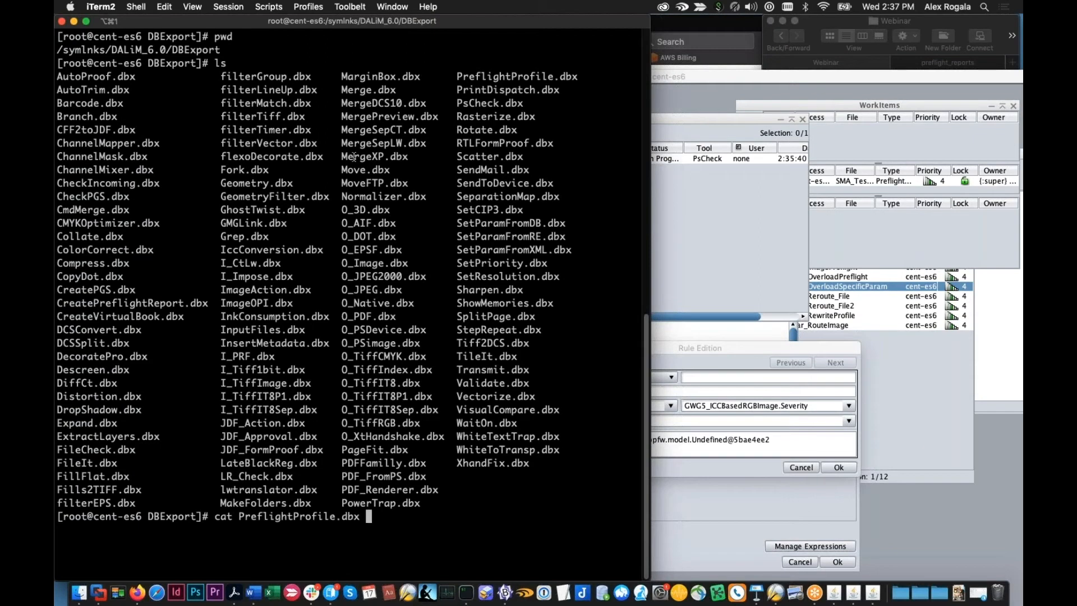
{"action": "key", "text": "ctrl+a"}
{"action": "key", "text": "Delete"}
{"action": "key", "text": "Delete"}
{"action": "key", "text": "Delete"}
{"action": "key", "text": "Delete"}
{"action": "type", "text": "less"}
{"action": "key", "text": "Return"}
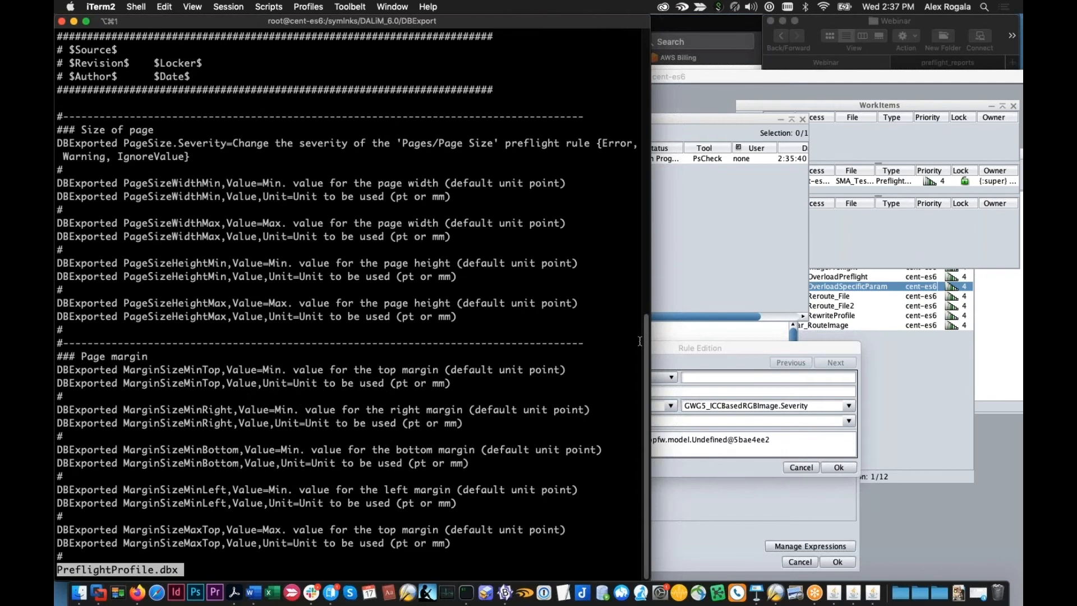
{"action": "scroll", "coordinate": [258, 283], "scroll_direction": "down", "scroll_amount": 2}
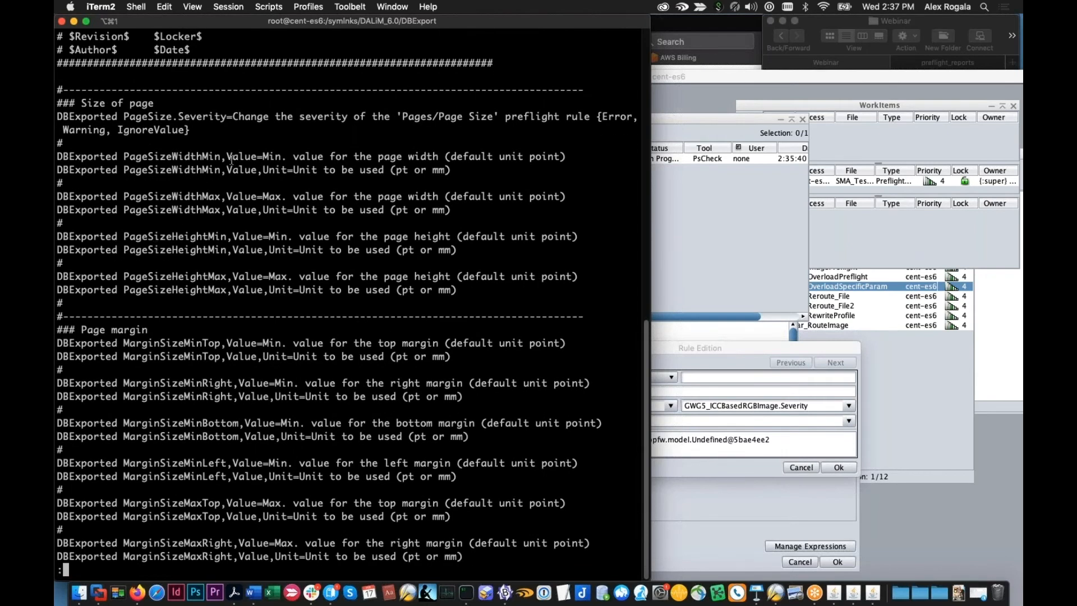
{"action": "scroll", "coordinate": [232, 161], "scroll_direction": "down", "scroll_amount": 14}
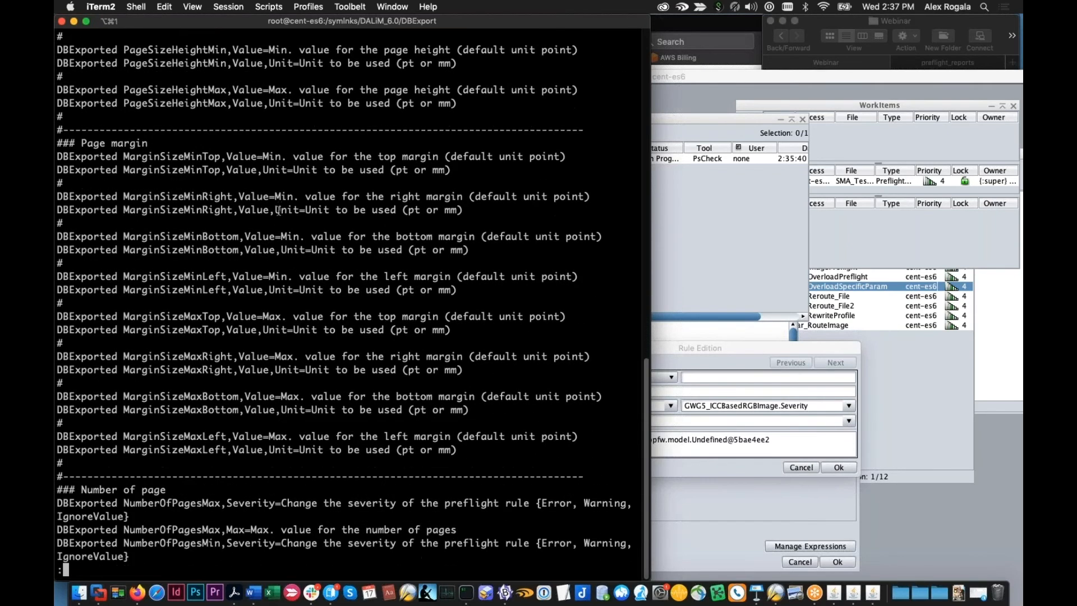
{"action": "scroll", "coordinate": [278, 210], "scroll_direction": "down", "scroll_amount": 5}
{"action": "scroll", "coordinate": [306, 211], "scroll_direction": "down", "scroll_amount": 7}
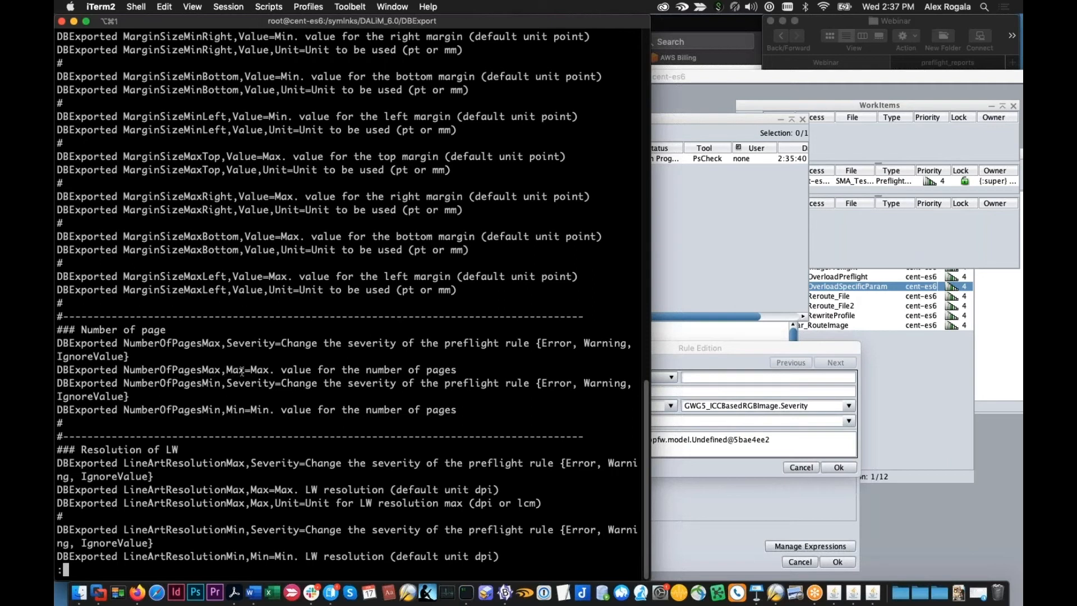
- Read the remaining parameter descriptions in PreflightProfile.dbx, from number of pages and resolution through ink coverage, safety box and text sizes to the file's end
{"action": "left_click_drag", "start_coordinate": [259, 370], "coordinate": [431, 370]}
{"action": "left_click", "coordinate": [400, 369]}
{"action": "scroll", "coordinate": [354, 362], "scroll_direction": "down", "scroll_amount": 9}
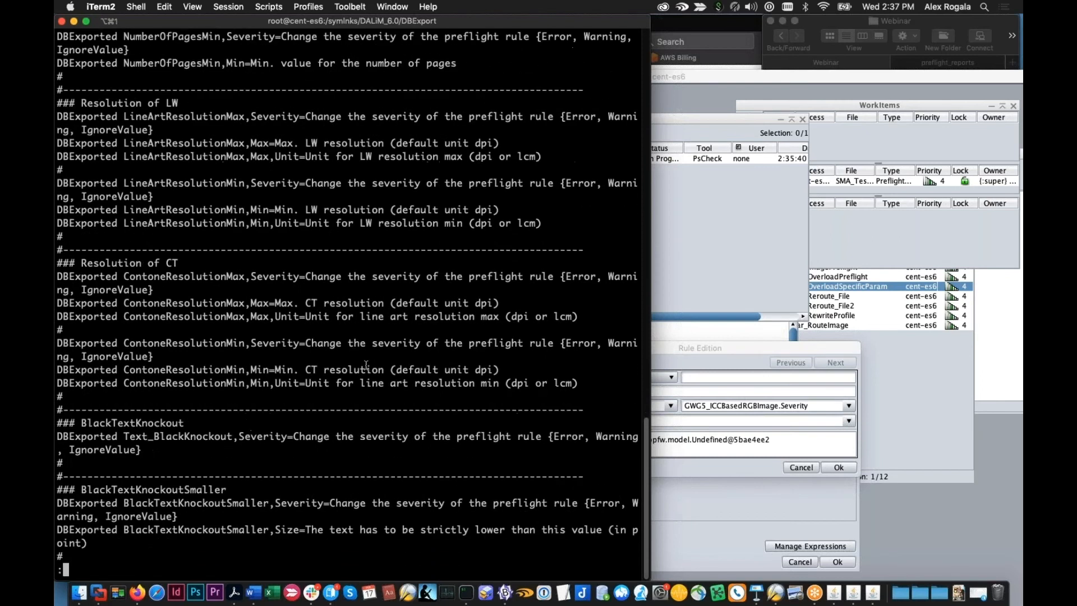
{"action": "scroll", "coordinate": [366, 365], "scroll_direction": "down", "scroll_amount": 5}
{"action": "scroll", "coordinate": [366, 365], "scroll_direction": "down", "scroll_amount": 5}
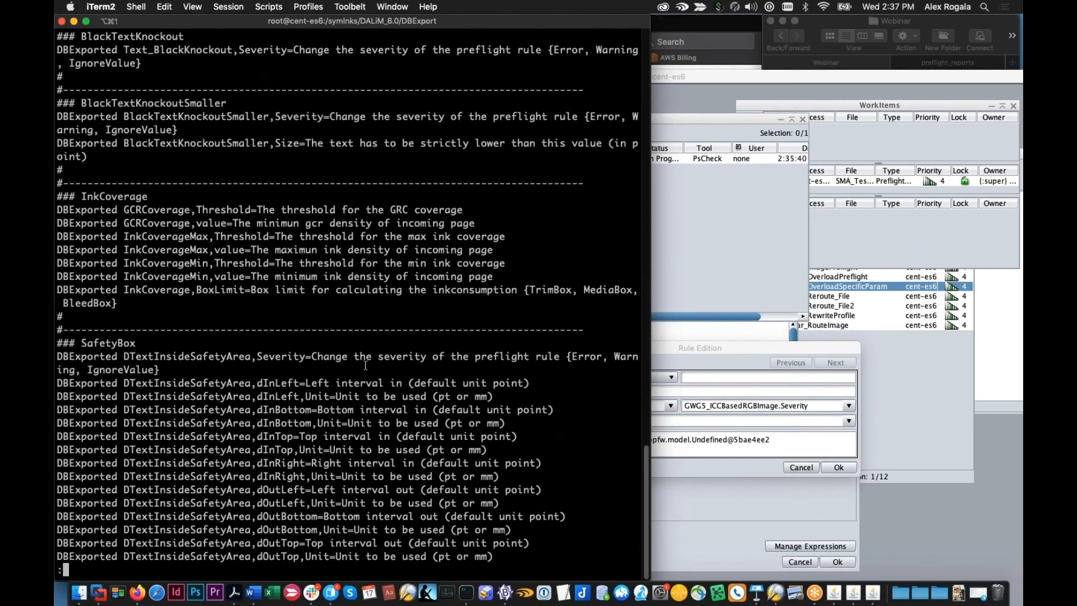
{"action": "scroll", "coordinate": [365, 365], "scroll_direction": "down", "scroll_amount": 3}
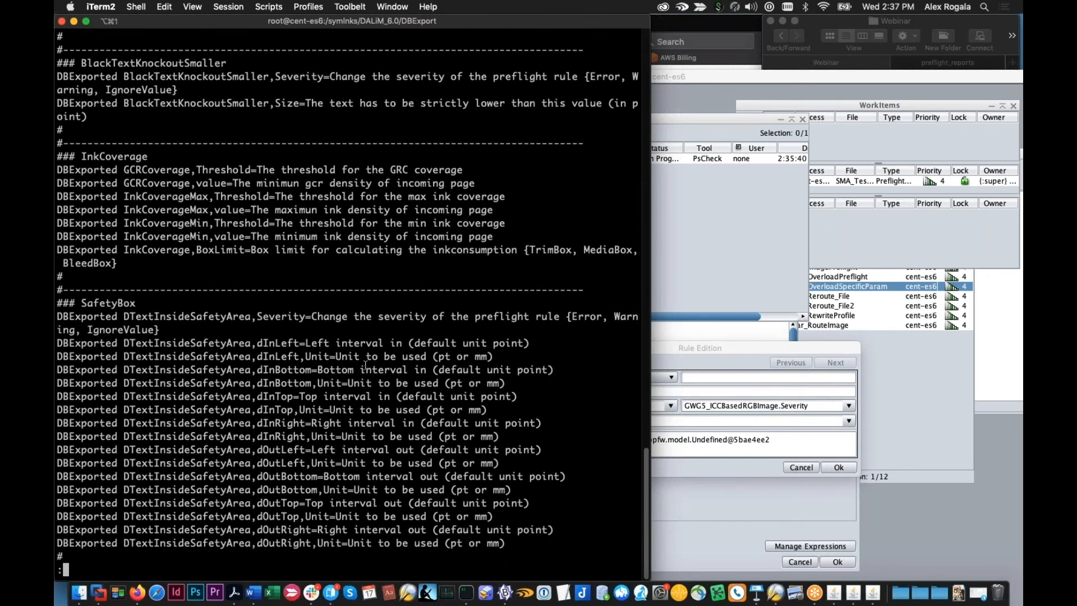
{"action": "scroll", "coordinate": [365, 365], "scroll_direction": "down", "scroll_amount": 2}
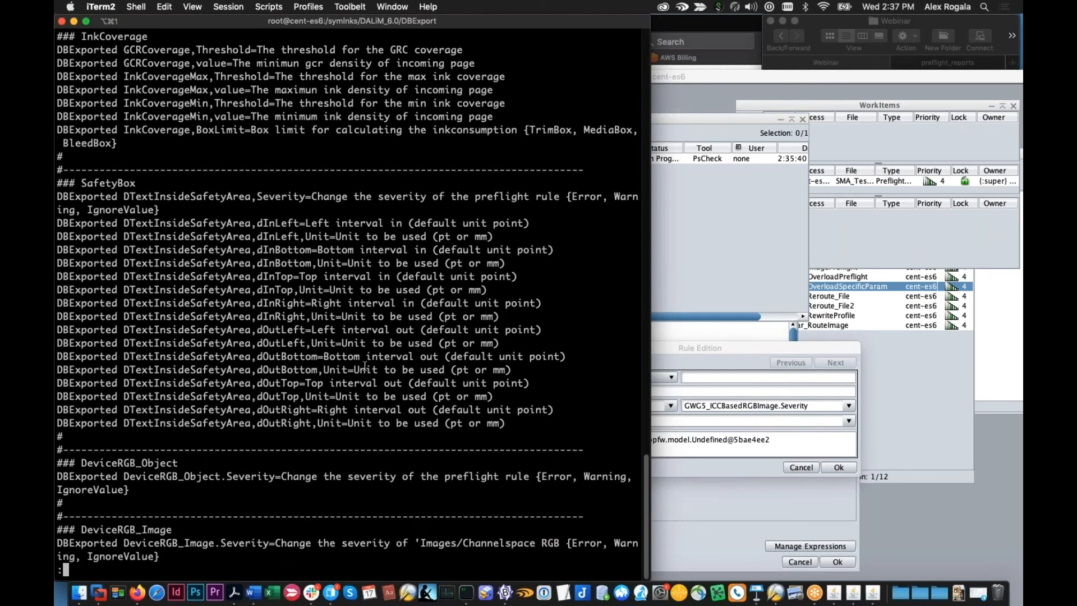
{"action": "scroll", "coordinate": [366, 368], "scroll_direction": "down", "scroll_amount": 3}
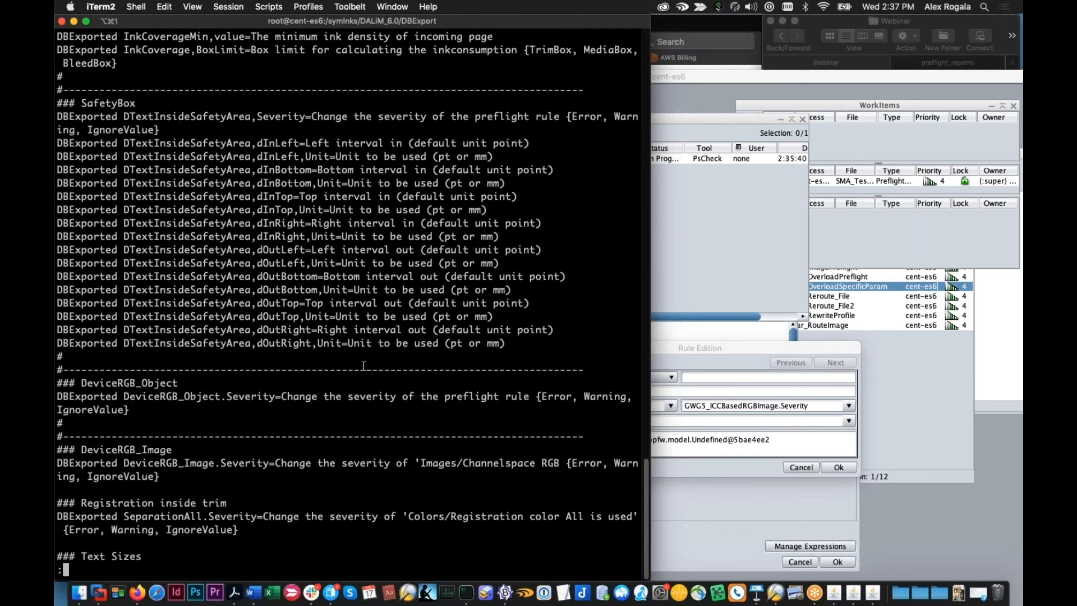
{"action": "scroll", "coordinate": [363, 365], "scroll_direction": "down", "scroll_amount": 3}
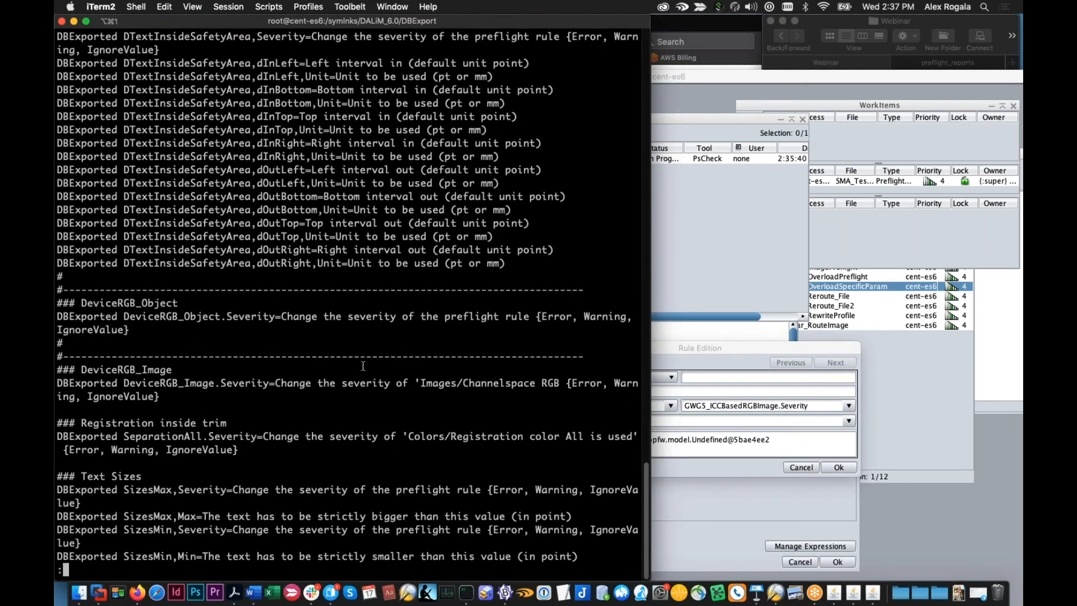
{"action": "scroll", "coordinate": [363, 366], "scroll_direction": "down", "scroll_amount": 3}
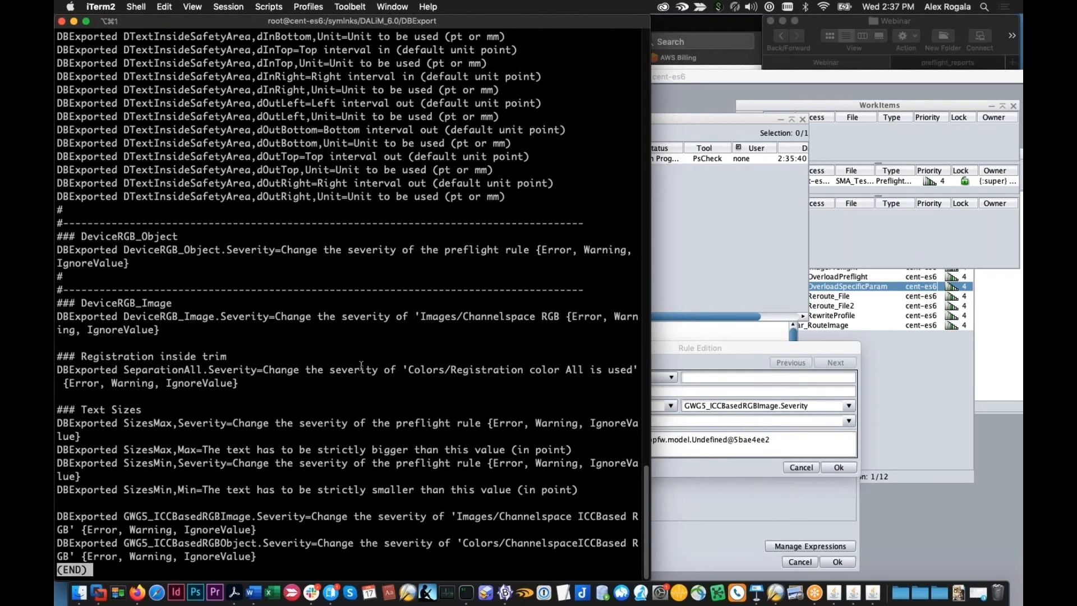
{"action": "scroll", "coordinate": [361, 366], "scroll_direction": "down", "scroll_amount": 2}
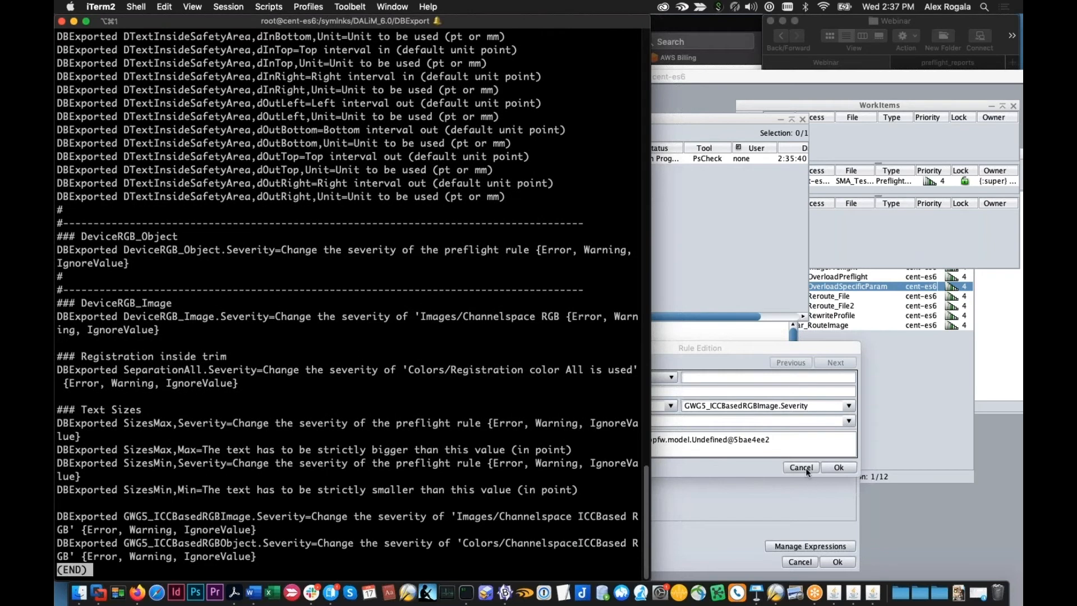
- Switch to TWIST Editor, cancel the rule edition, and open the preflight profile used by PsCheck in Webinar_OverloadSpecificParam
{"action": "left_click", "coordinate": [796, 449]}
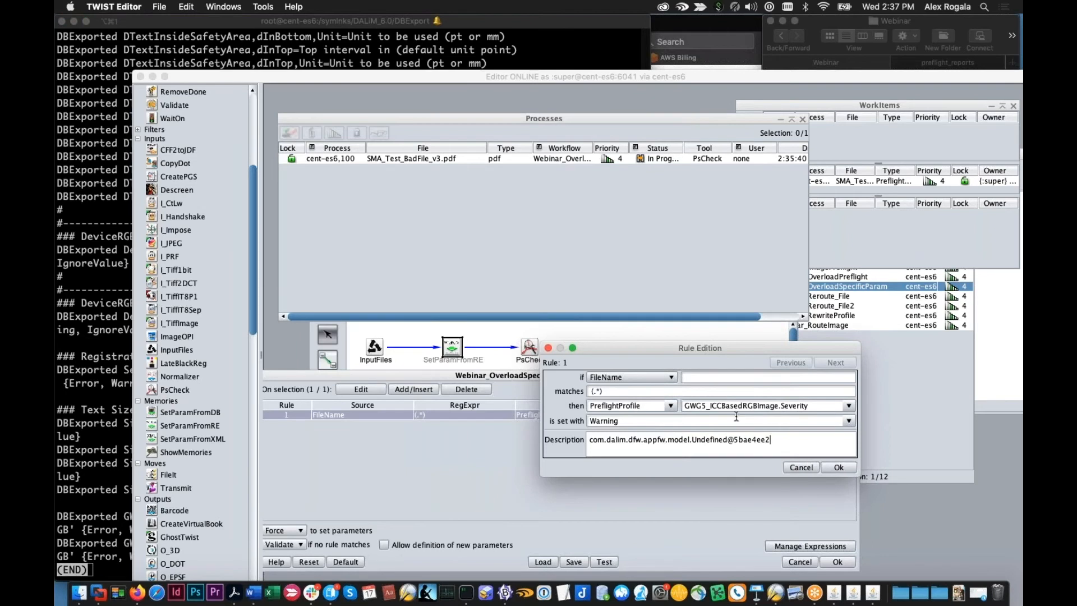
{"action": "left_click", "coordinate": [802, 467]}
{"action": "left_click", "coordinate": [539, 353]}
{"action": "double_click", "coordinate": [536, 351]}
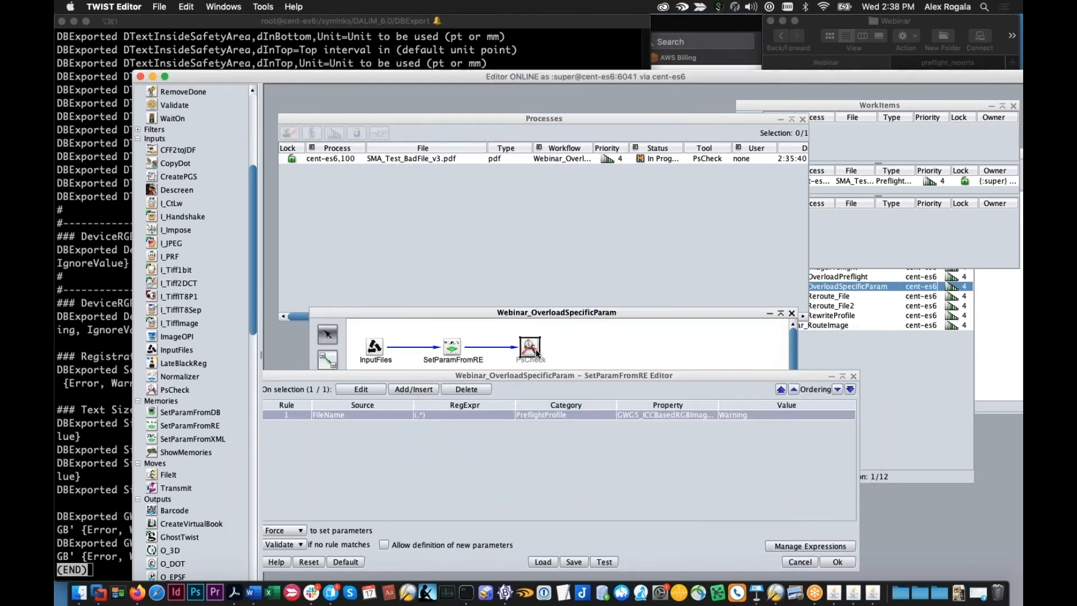
{"action": "left_click", "coordinate": [585, 278]}
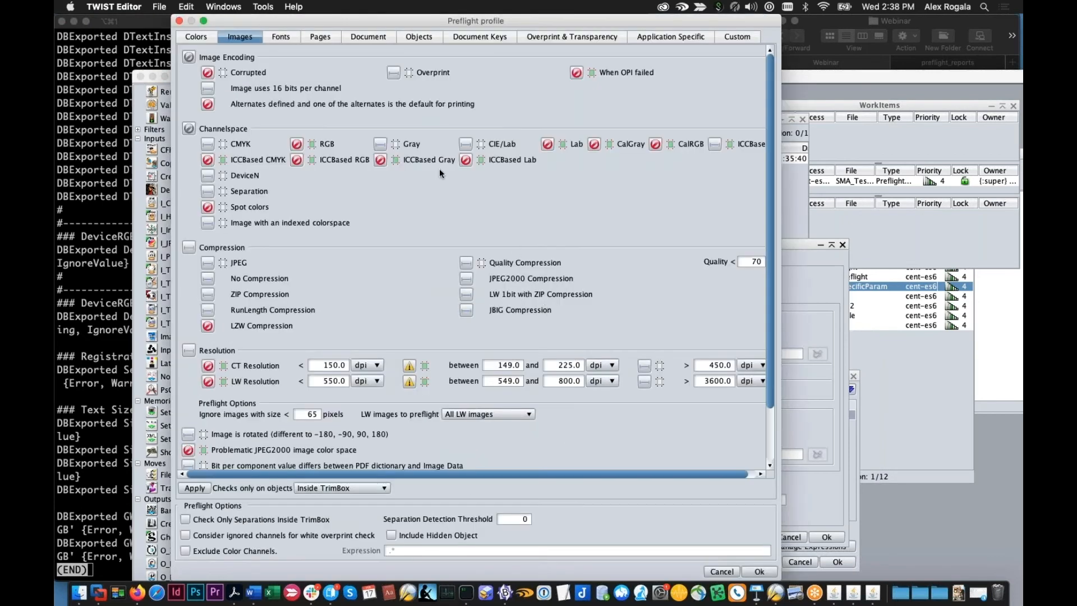
- Review the profile's Fonts, Pages and Document checks, and cancel the profile and the PsCheck editor
{"action": "left_click", "coordinate": [292, 36]}
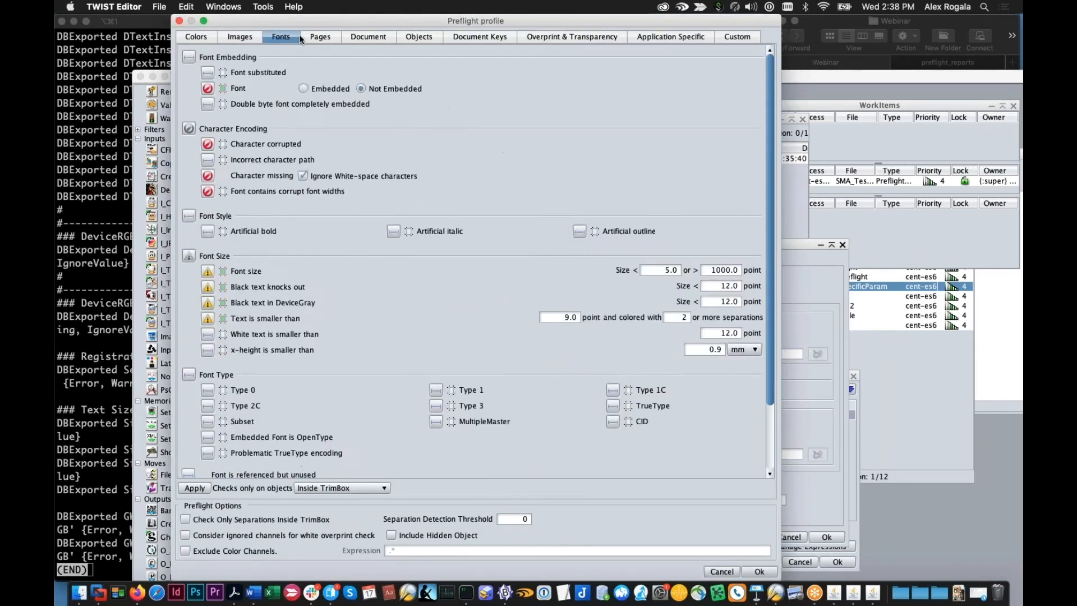
{"action": "left_click", "coordinate": [321, 37]}
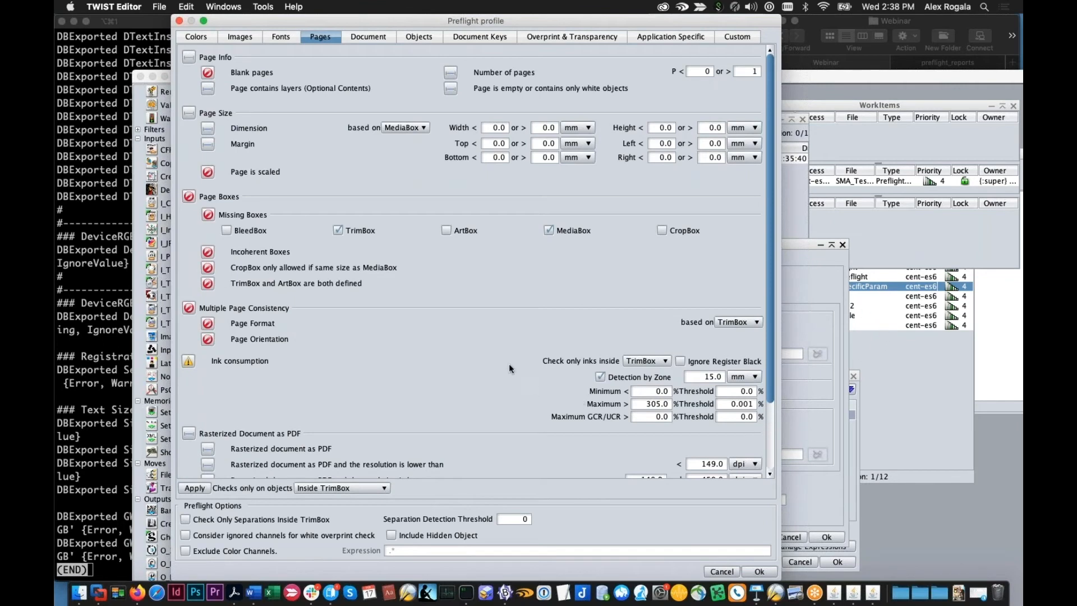
{"action": "scroll", "coordinate": [509, 363], "scroll_direction": "down", "scroll_amount": 3}
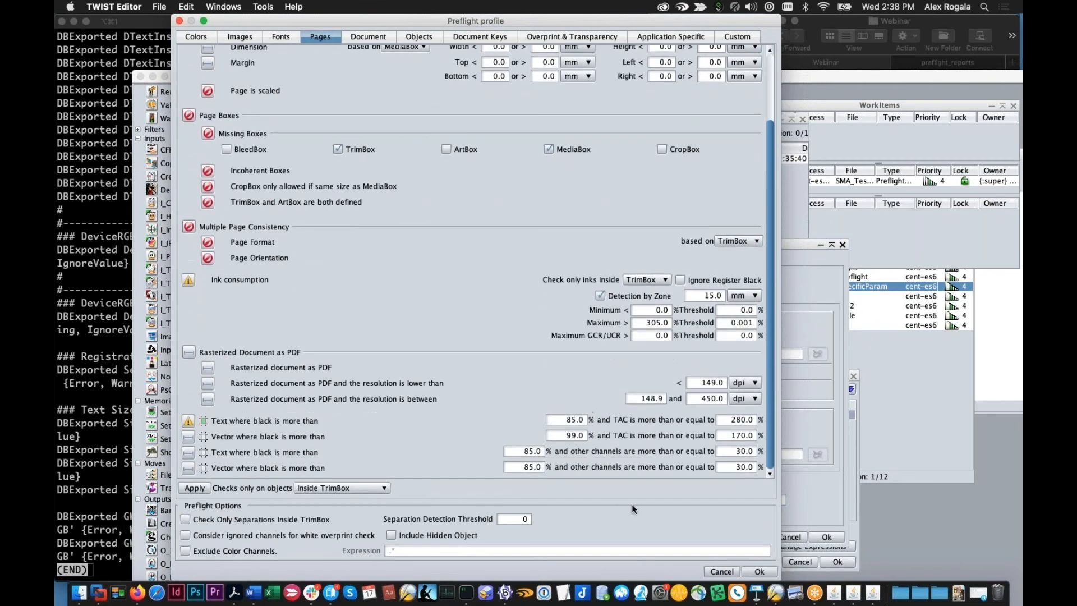
{"action": "left_click", "coordinate": [376, 38]}
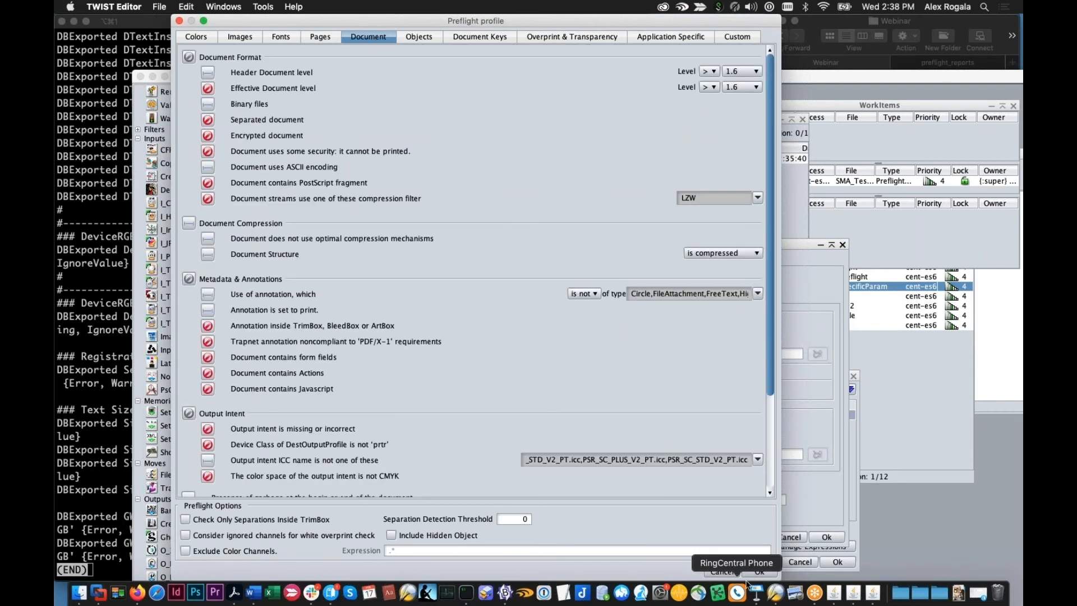
{"action": "left_click", "coordinate": [719, 570]}
{"action": "left_click", "coordinate": [791, 537]}
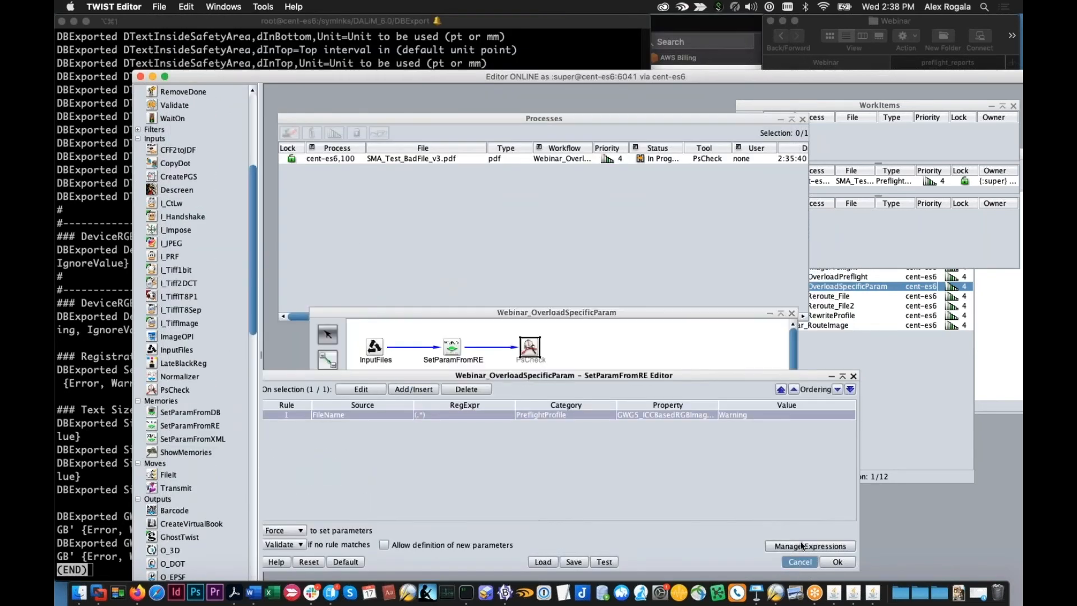
- Cancel the open SetParamFromRE editor, open the Webinar_RewriteProfile workflow, and close its SetParamFromRE editor
{"action": "left_click", "coordinate": [800, 562]}
{"action": "left_click", "coordinate": [874, 366]}
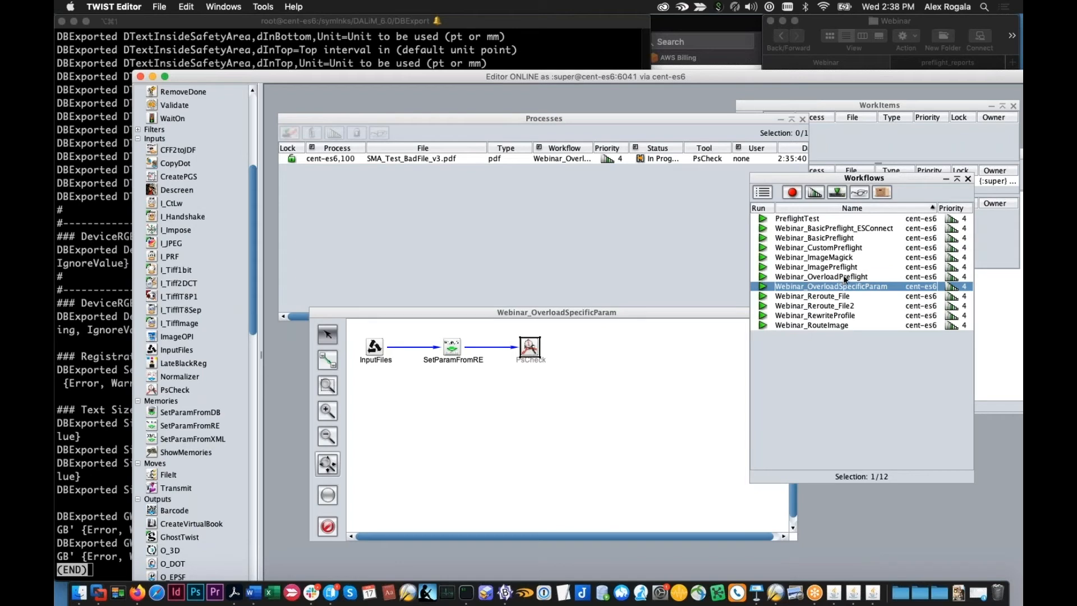
{"action": "double_click", "coordinate": [836, 316]}
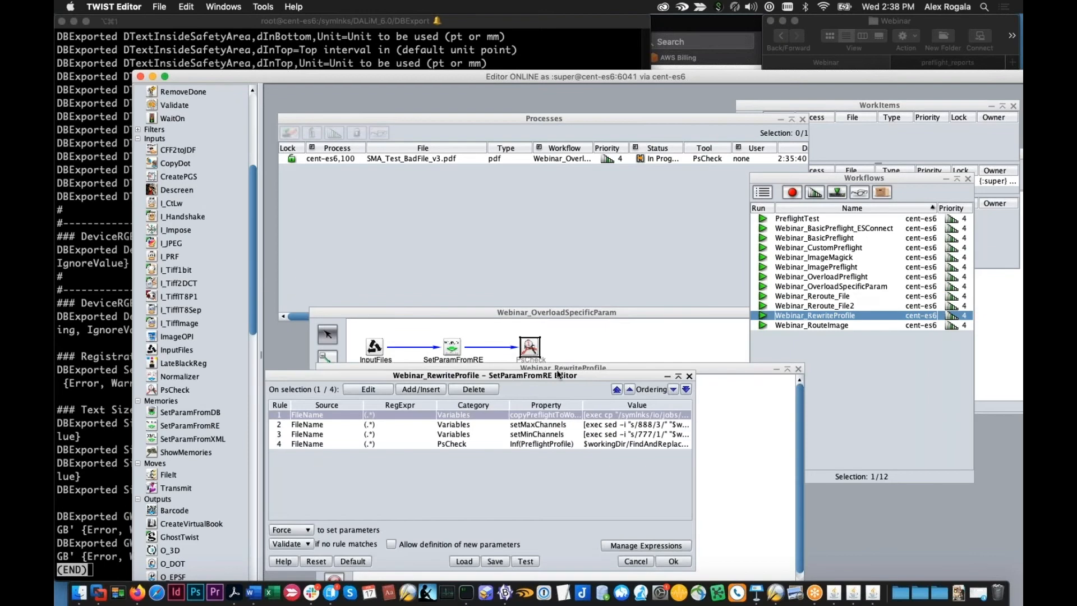
{"action": "left_click", "coordinate": [689, 375]}
{"action": "left_click", "coordinate": [536, 402]}
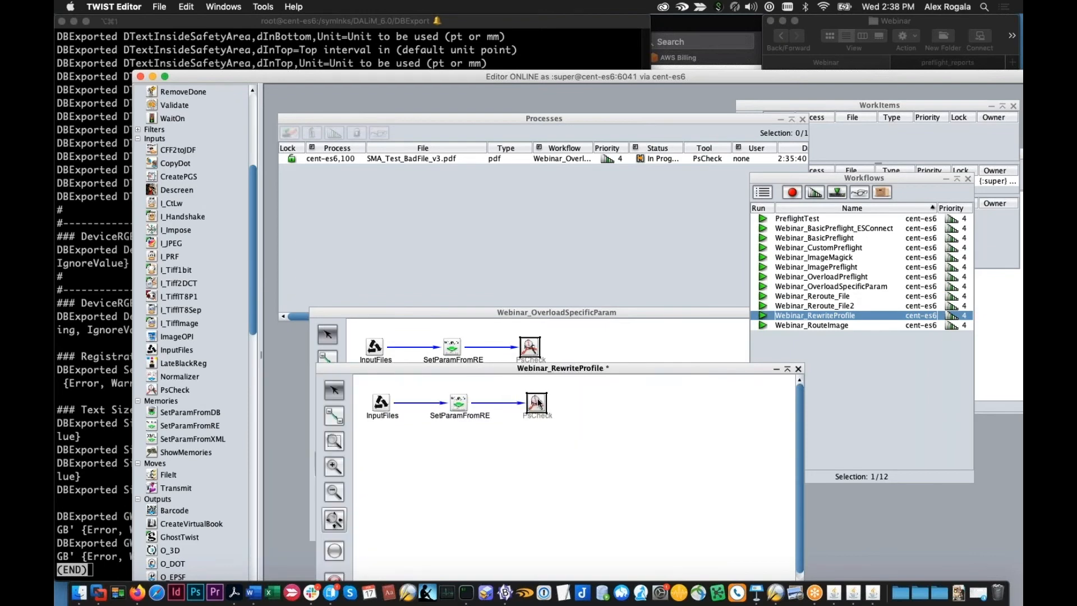
- Open the FindAndReplace profile from PsCheck in Webinar_RewriteProfile, examine the Number of channels limits under Colors, and cancel the profile
{"action": "double_click", "coordinate": [542, 410]}
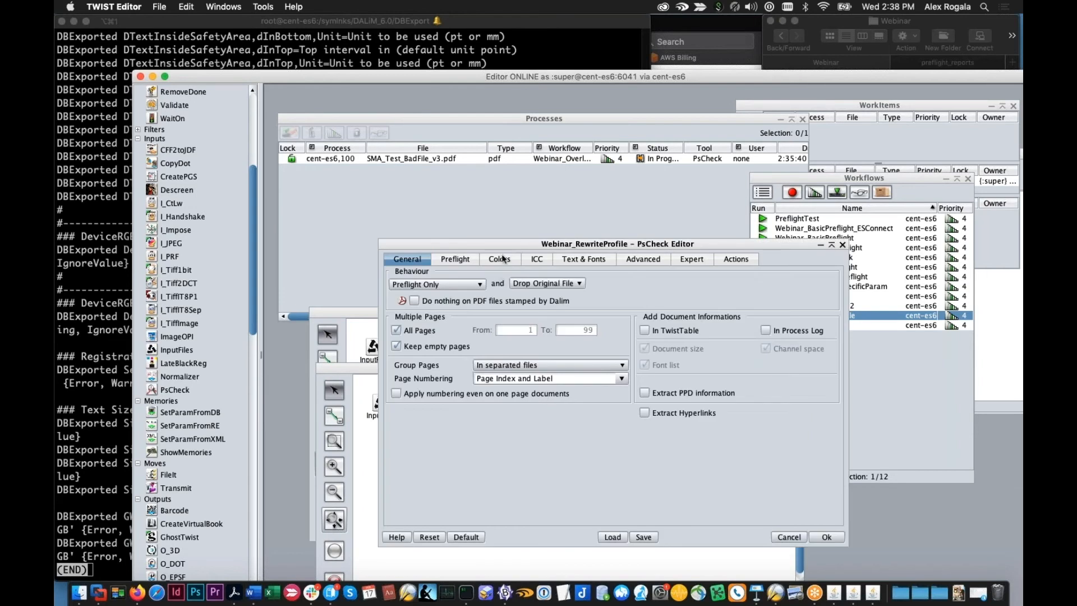
{"action": "left_click", "coordinate": [457, 259]}
{"action": "left_click", "coordinate": [587, 278]}
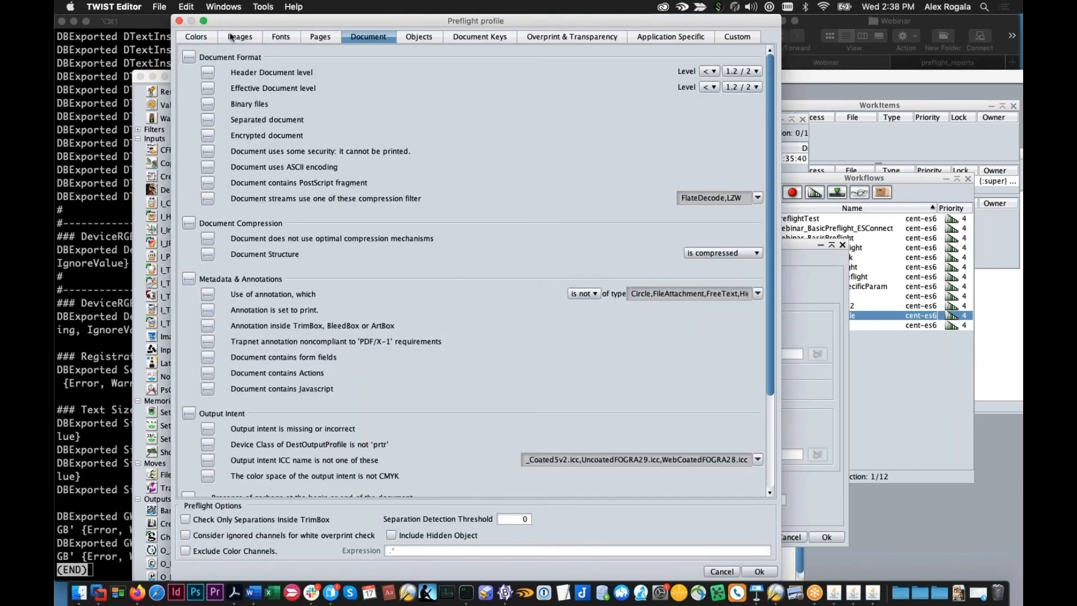
{"action": "left_click", "coordinate": [213, 39]}
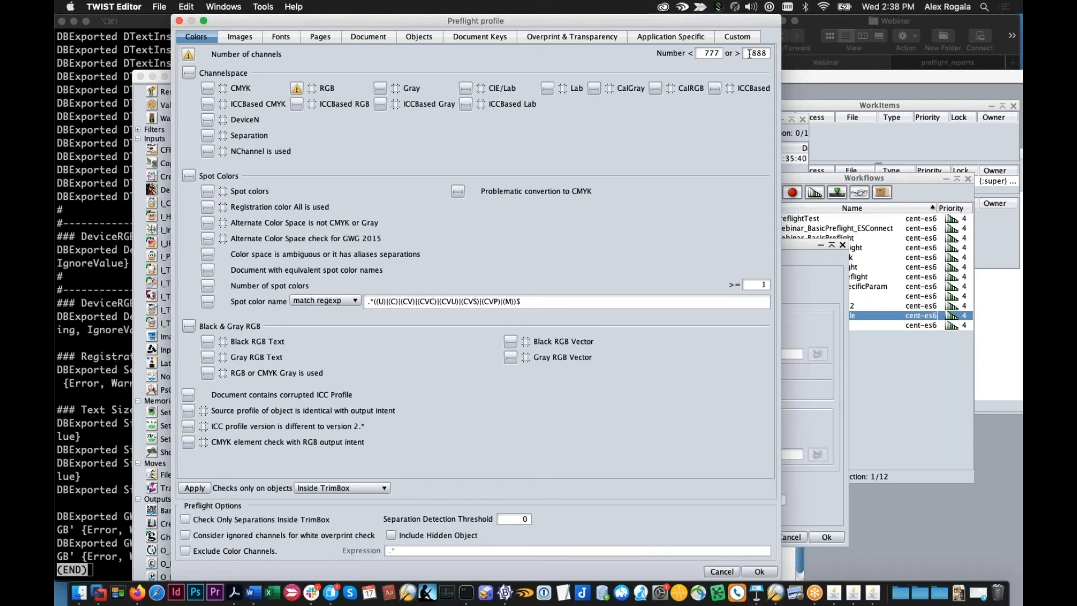
{"action": "left_click_drag", "start_coordinate": [568, 24], "coordinate": [512, 419]}
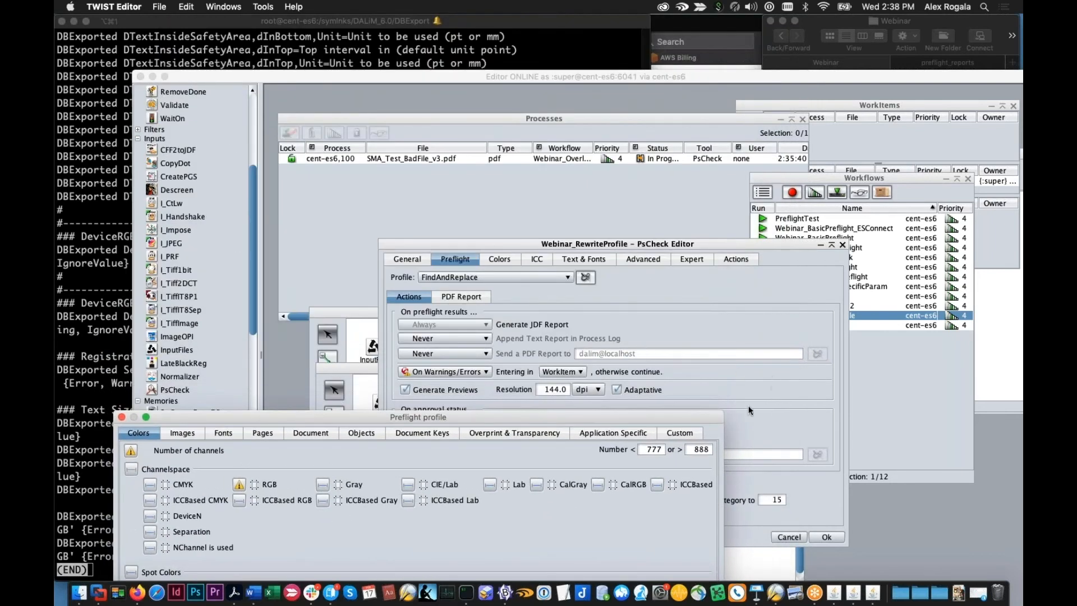
{"action": "left_click_drag", "start_coordinate": [615, 416], "coordinate": [683, 26]}
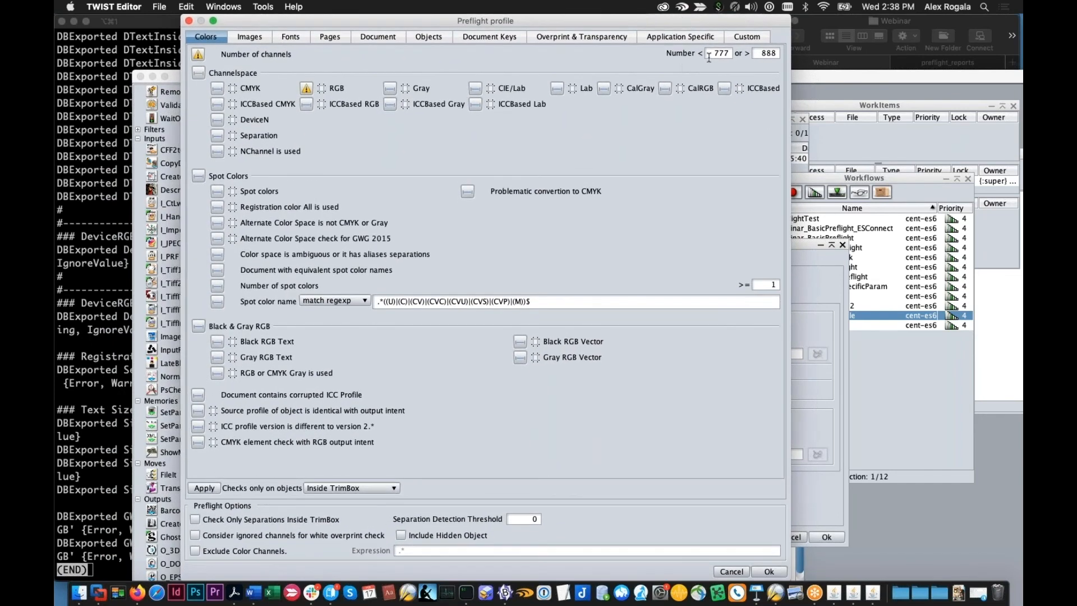
{"action": "left_click_drag", "start_coordinate": [705, 53], "coordinate": [729, 54]}
{"action": "left_click", "coordinate": [727, 572]}
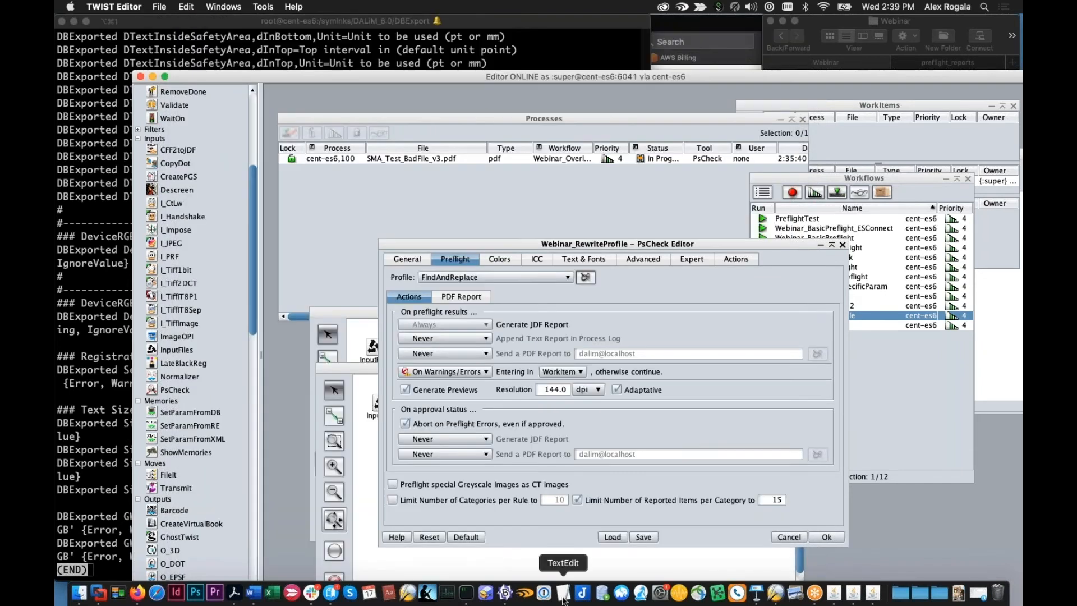
- Locate FindAndReplace.xml on the webinar volume in Finder and open it in BBEdit
{"action": "left_click", "coordinate": [505, 593]}
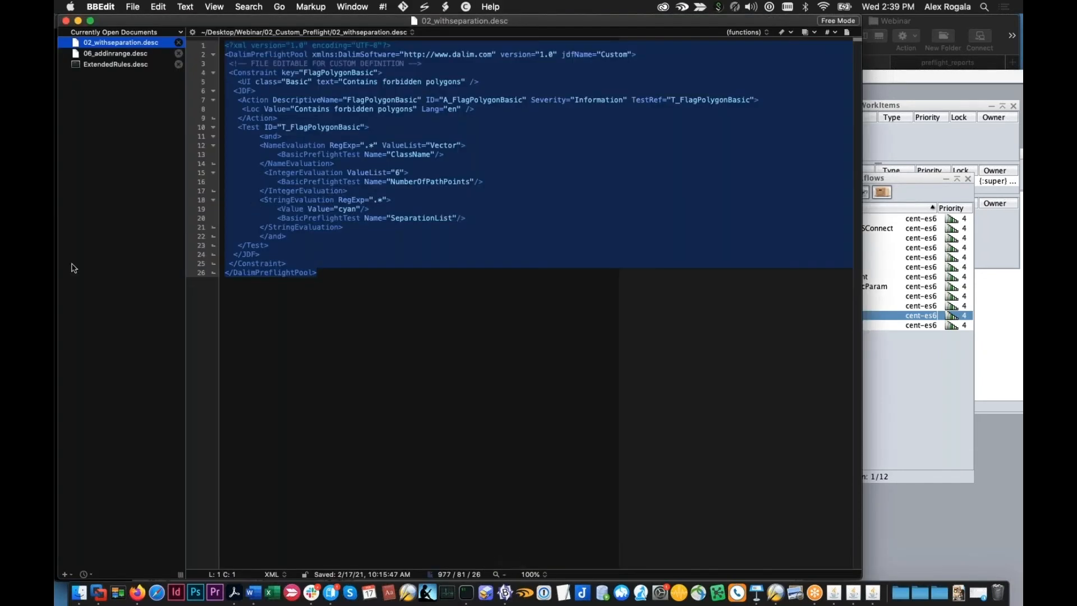
{"action": "left_click", "coordinate": [79, 593]}
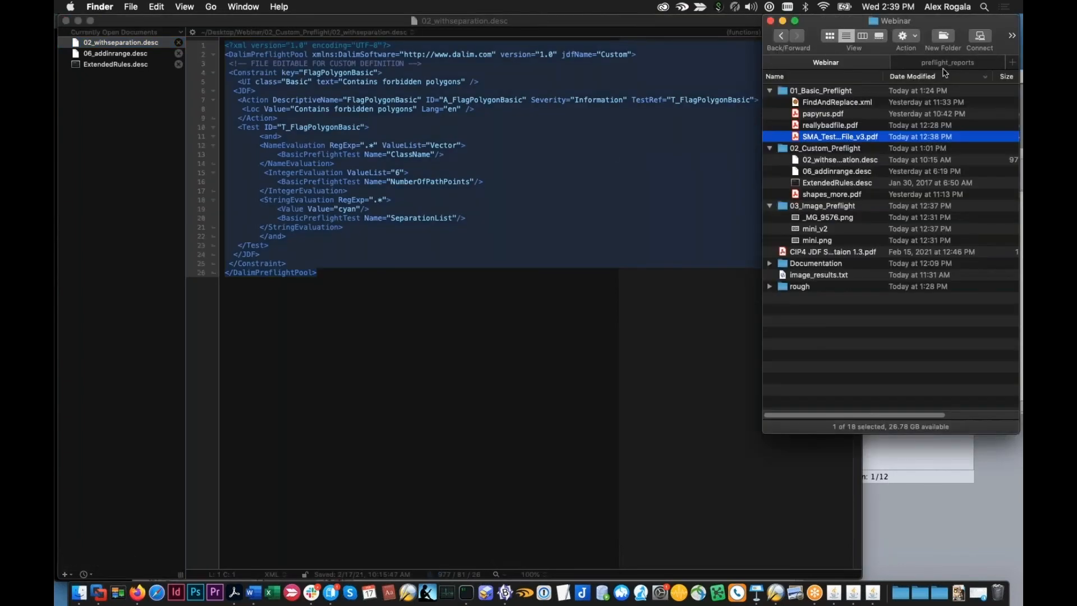
{"action": "left_click", "coordinate": [946, 63]}
{"action": "left_click", "coordinate": [780, 36]}
{"action": "left_click_drag", "start_coordinate": [797, 96], "coordinate": [107, 219]}
{"action": "left_click", "coordinate": [449, 230]}
- Find the NumberOfSeparations constraint in FindAndReplace.xml and copy its ConstraintValue line
{"action": "key", "text": "super+f"}
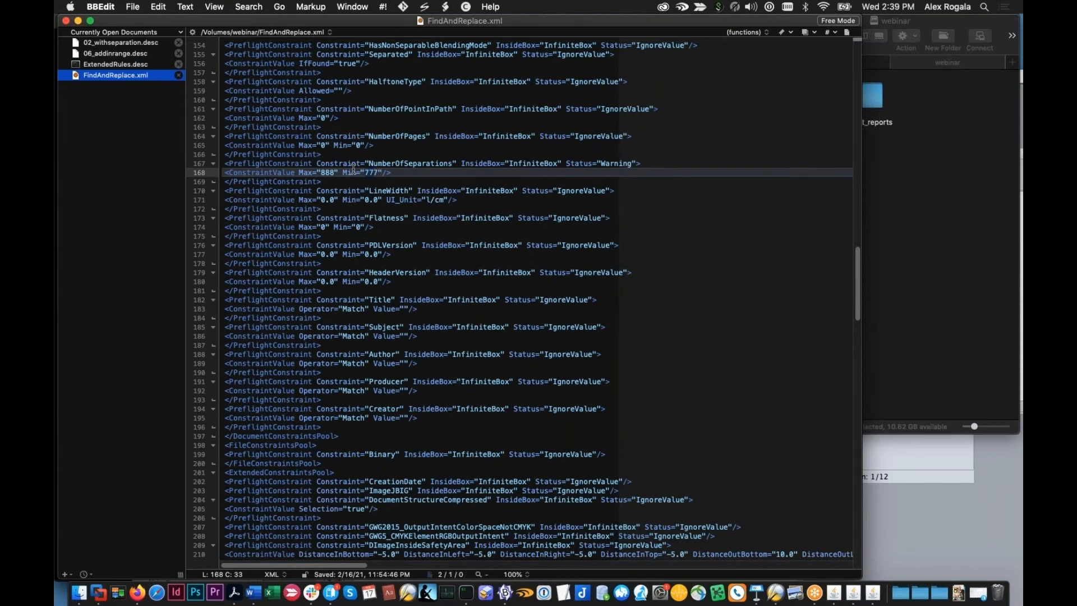
{"action": "key", "text": "super+a"}
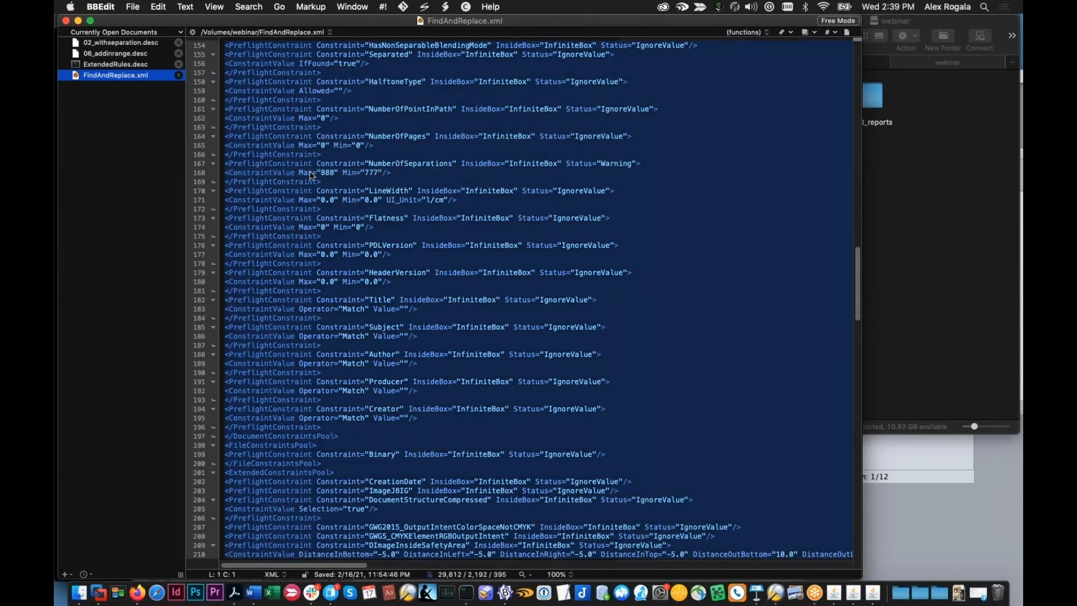
{"action": "left_click", "coordinate": [324, 173]}
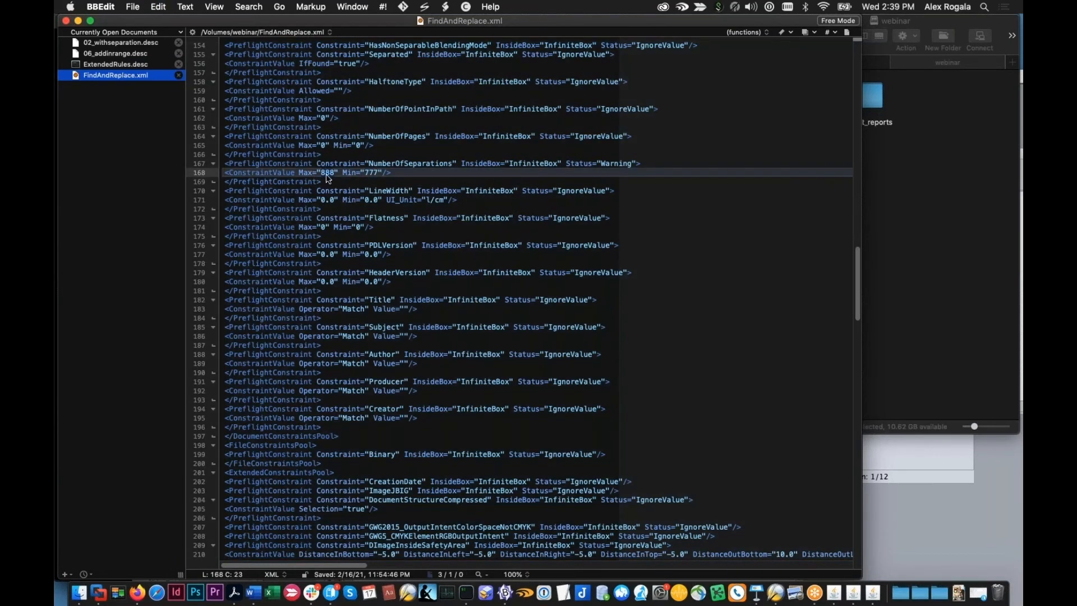
{"action": "double_click", "coordinate": [373, 173]}
{"action": "left_click", "coordinate": [395, 173]}
{"action": "key", "text": "shift+super+Left"}
{"action": "key", "text": "super+c"}
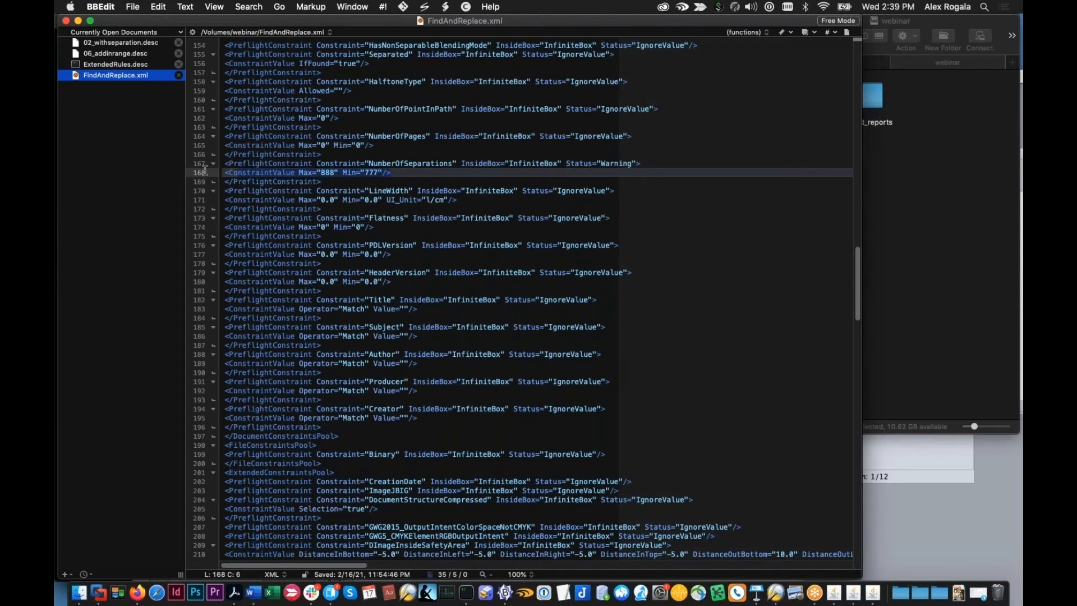
- Switch to iTerm, quit the file view, and run echo "<ConstraintValue Max="888" Min="777"/>" with the copied line
{"action": "left_click", "coordinate": [466, 593]}
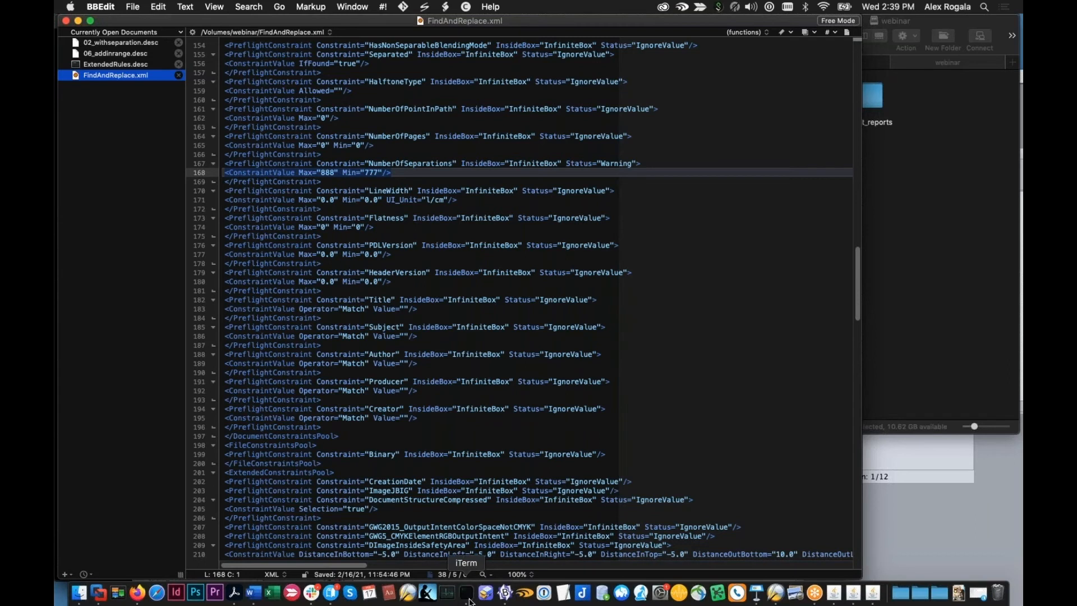
{"action": "key", "text": "q"}
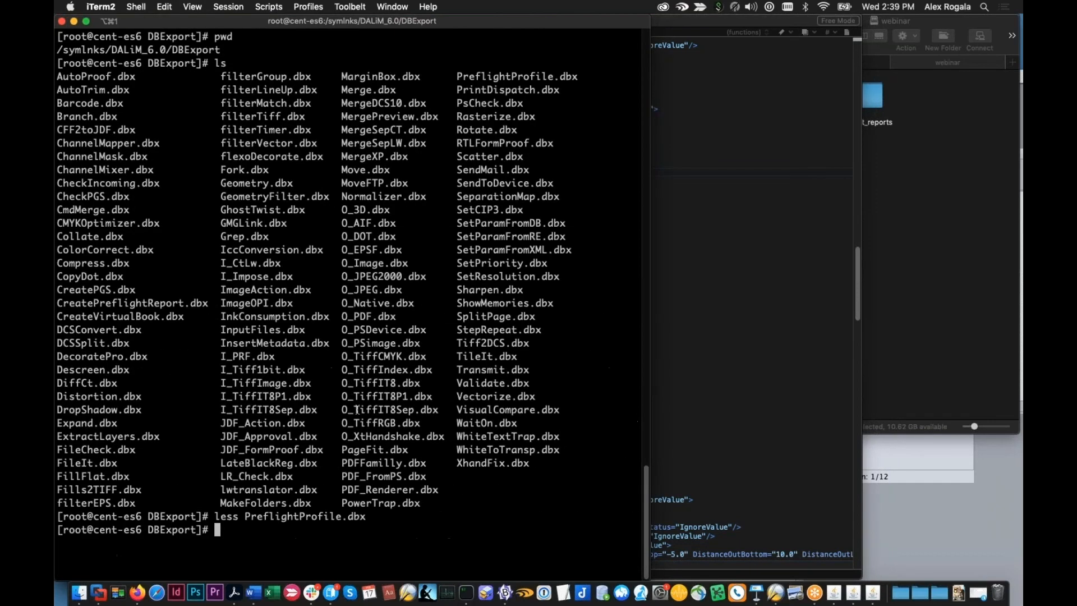
{"action": "type", "text": "echo \""}
{"action": "key", "text": "super+v"}
{"action": "type", "text": "\""}
{"action": "key", "text": "Return"}
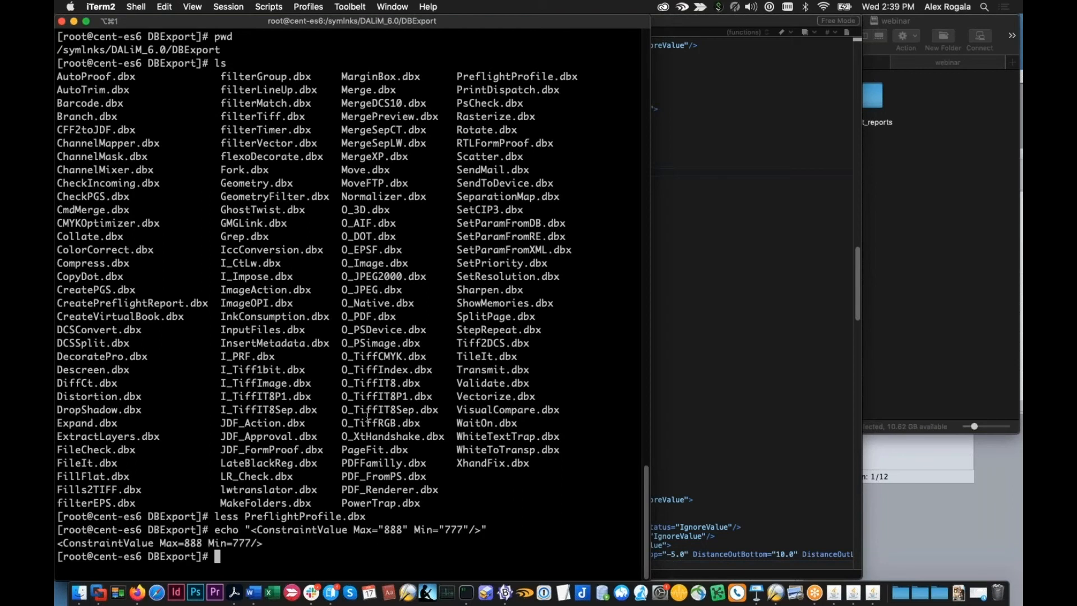
- Rerun the ConstraintValue echo command piped through sed 's/888/3/' to replace the Max placeholder
{"action": "key", "text": "Up"}
{"action": "type", "text": "| sed '/"}
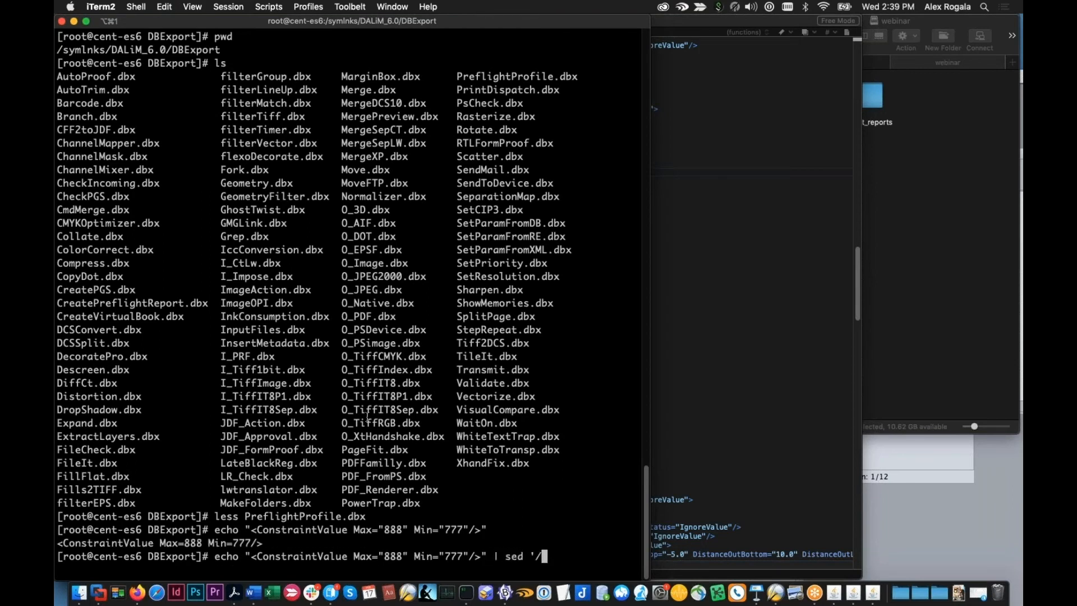
{"action": "type", "text": "s"}
{"action": "key", "text": "BackSpace"}
{"action": "key", "text": "BackSpace"}
{"action": "type", "text": "s/888/3/'"}
{"action": "key", "text": "Return"}
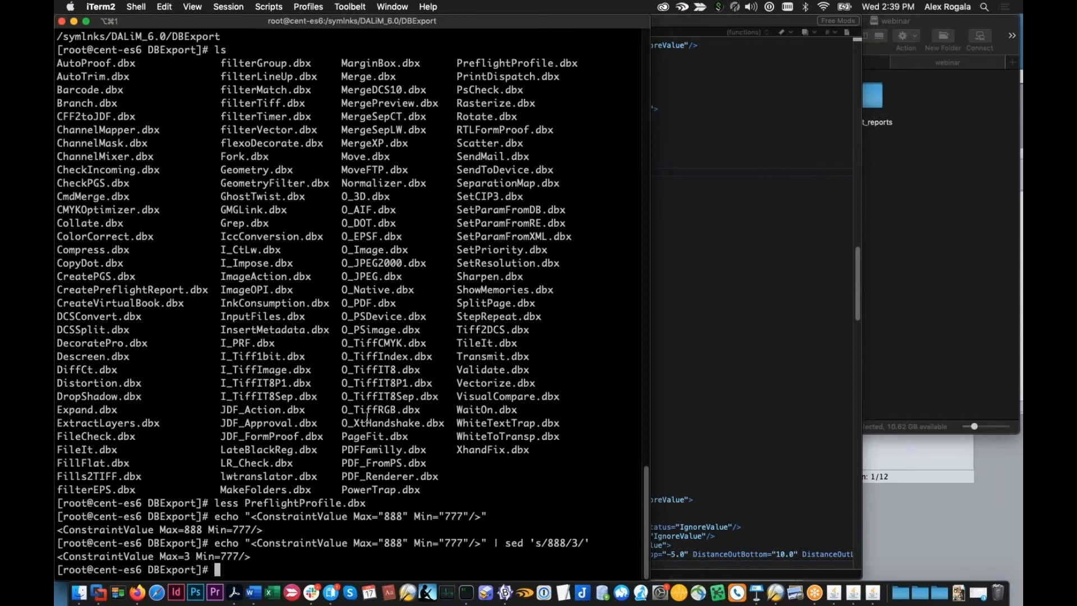
- Extend the piped command with a second sed 's/777/1/' for the Min placeholder, run it, and highlight the resulting Max value
{"action": "double_click", "coordinate": [390, 542]}
{"action": "left_click", "coordinate": [175, 556]}
{"action": "key", "text": "Up"}
{"action": "type", "text": "| sed "}
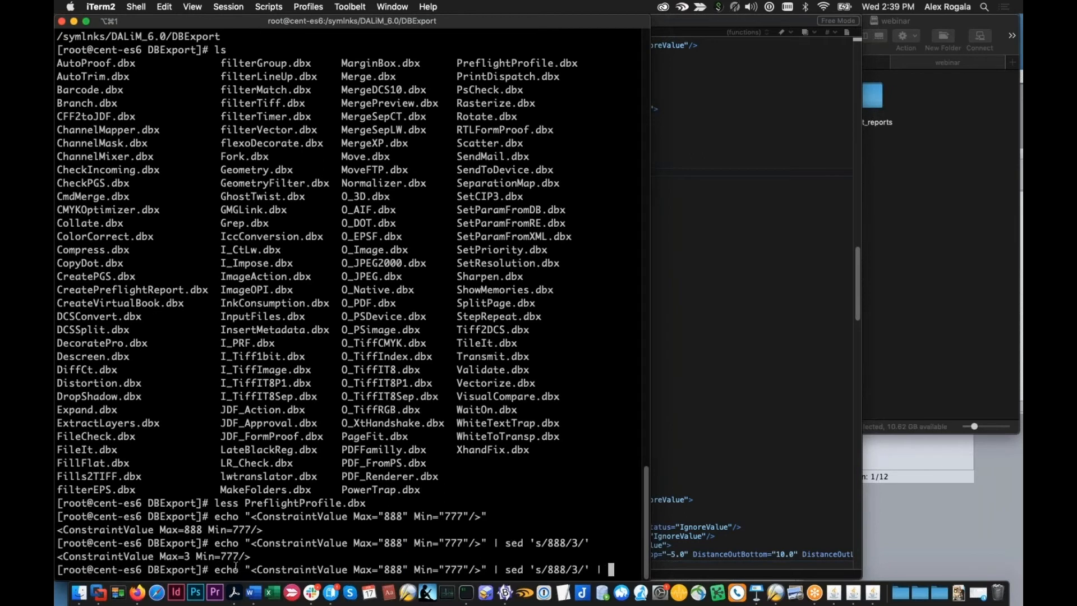
{"action": "type", "text": "'s/77"}
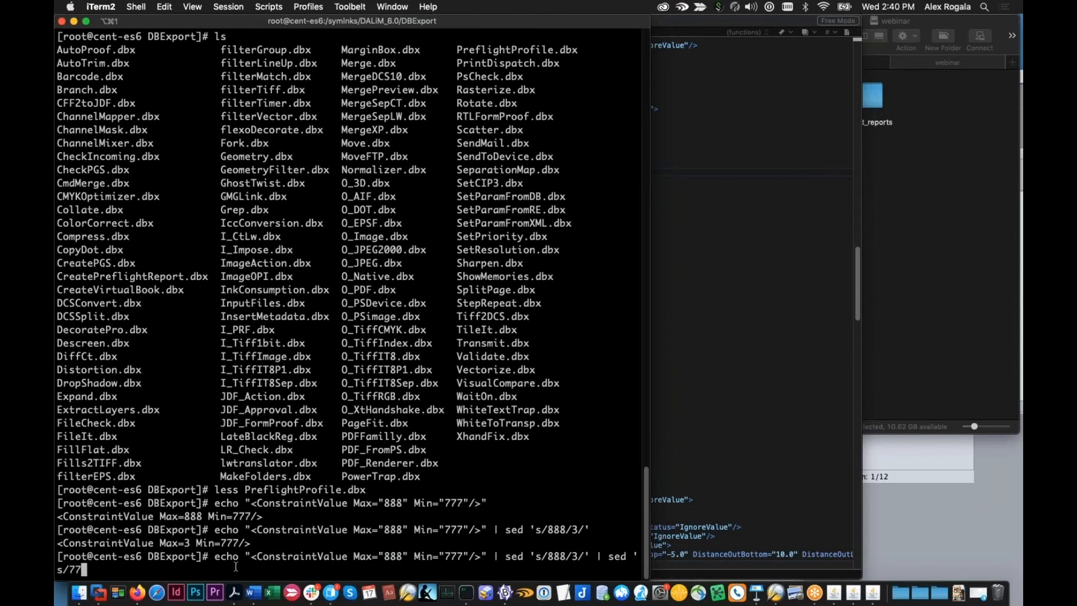
{"action": "type", "text": "7/1/'"}
{"action": "key", "text": "Return"}
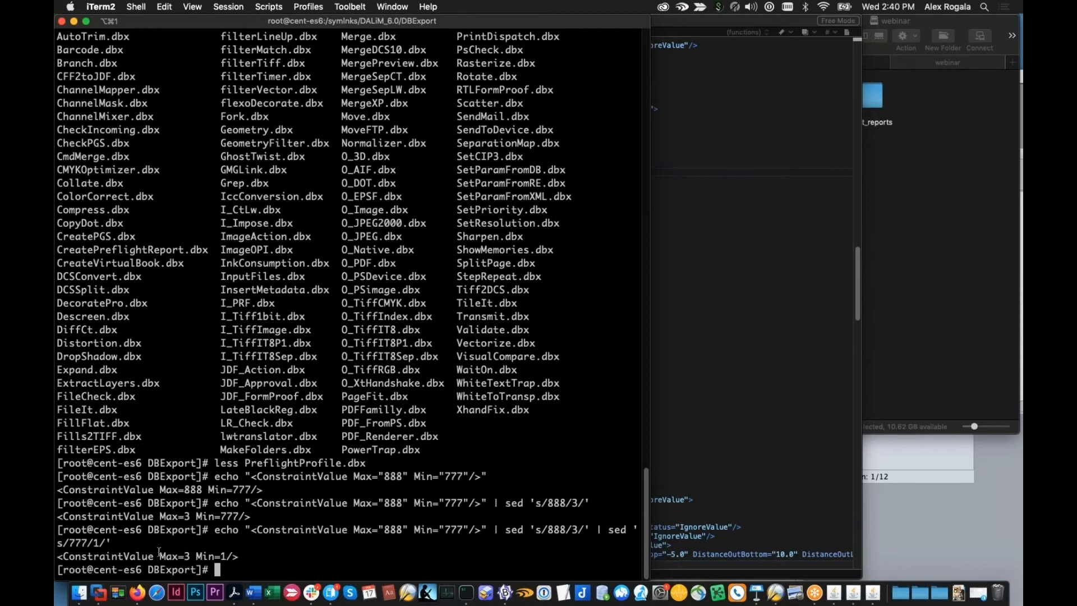
{"action": "left_click_drag", "start_coordinate": [160, 555], "coordinate": [191, 555]}
- Switch to TWIST, cancel the PsCheck editor, open SetParamFromRE in Webinar_RewriteProfile, and enlarge its rule table to show the full values
{"action": "left_click_drag", "start_coordinate": [347, 21], "coordinate": [309, 374]}
{"action": "left_click", "coordinate": [775, 592]}
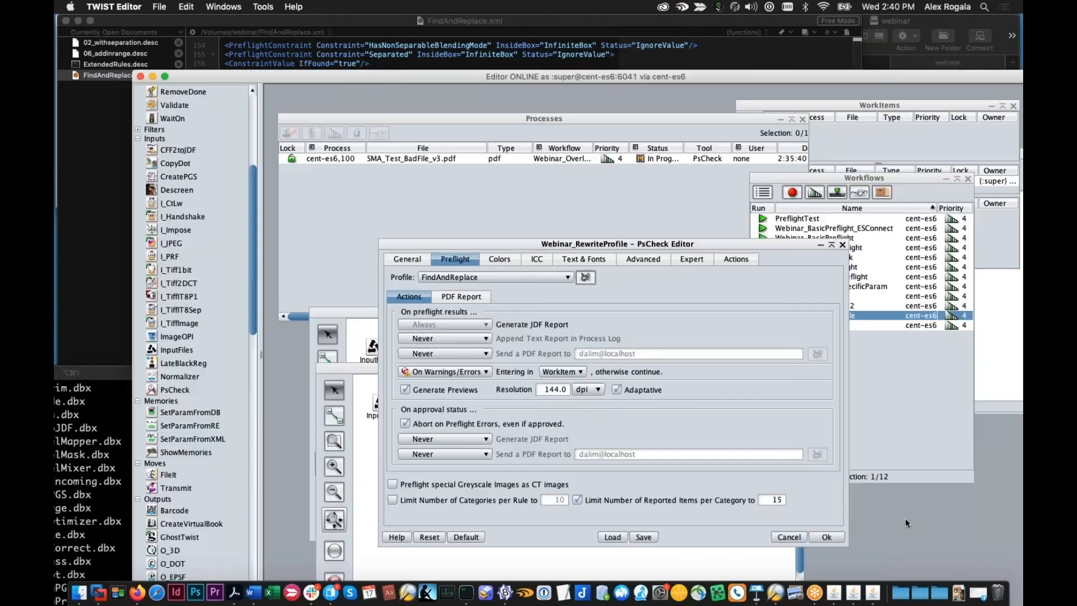
{"action": "left_click", "coordinate": [789, 537]}
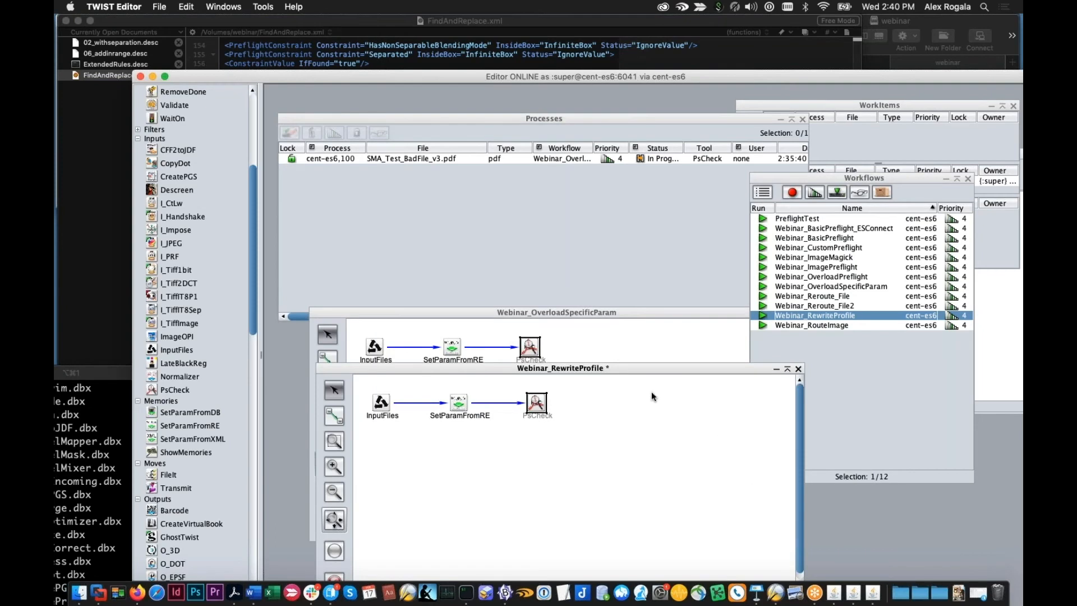
{"action": "double_click", "coordinate": [460, 404]}
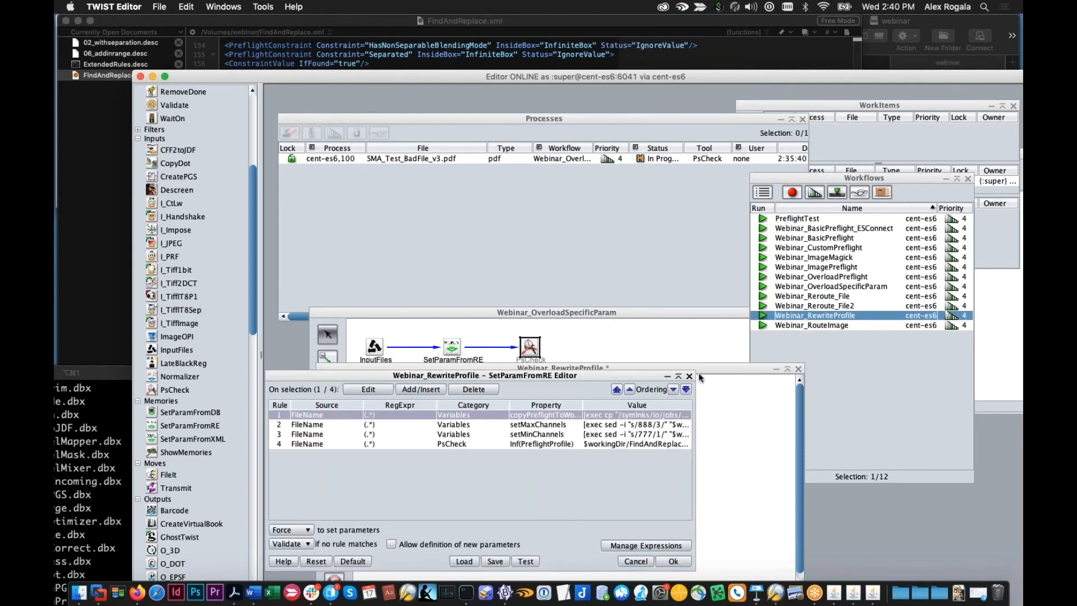
{"action": "left_click_drag", "start_coordinate": [693, 373], "coordinate": [702, 312]}
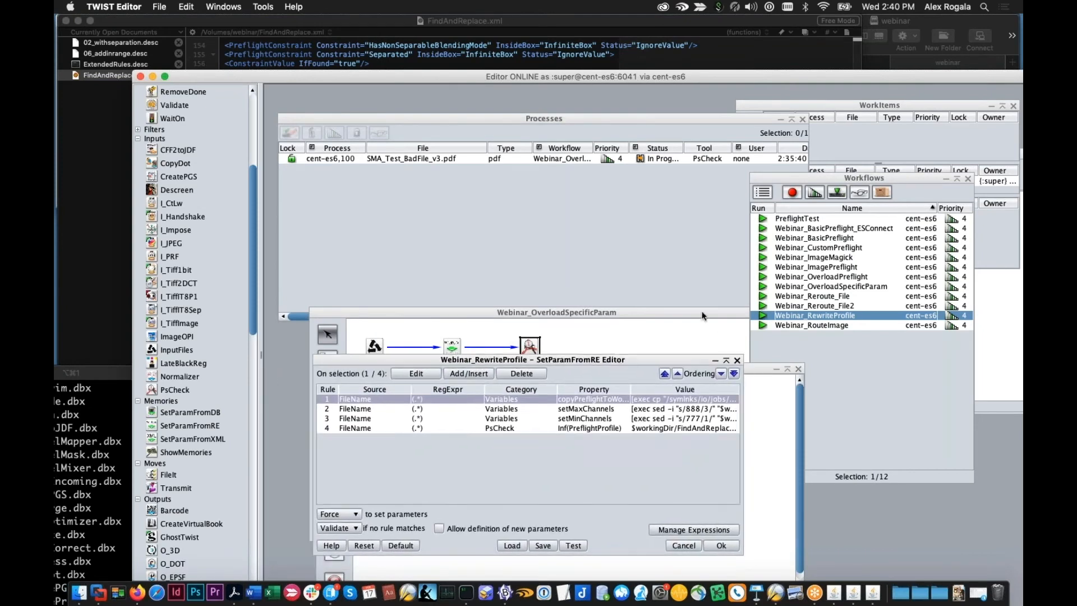
{"action": "left_click_drag", "start_coordinate": [694, 496], "coordinate": [951, 510]}
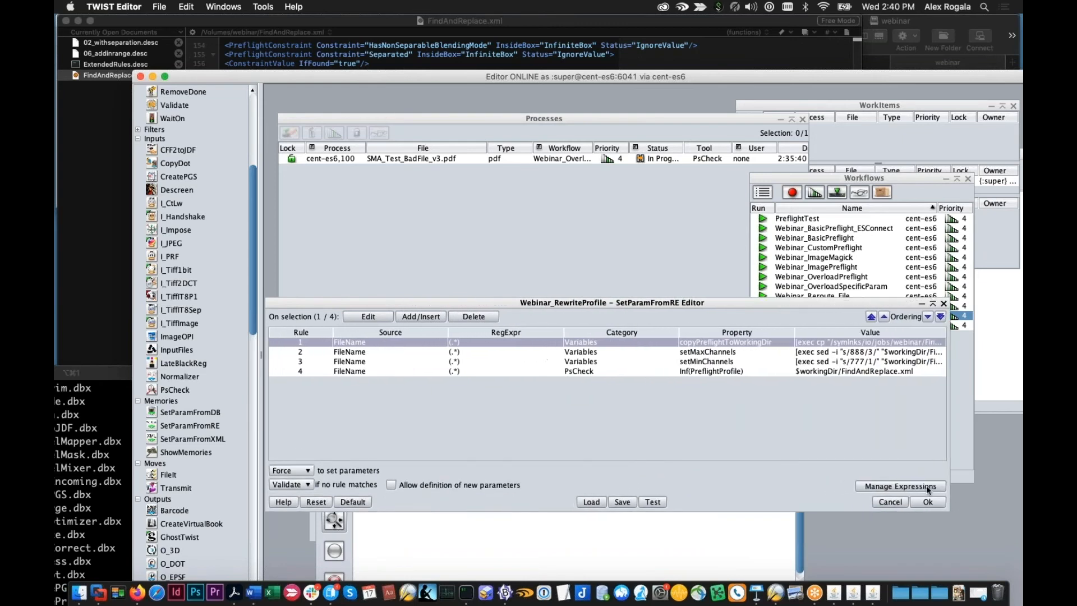
{"action": "left_click_drag", "start_coordinate": [561, 335], "coordinate": [389, 337]}
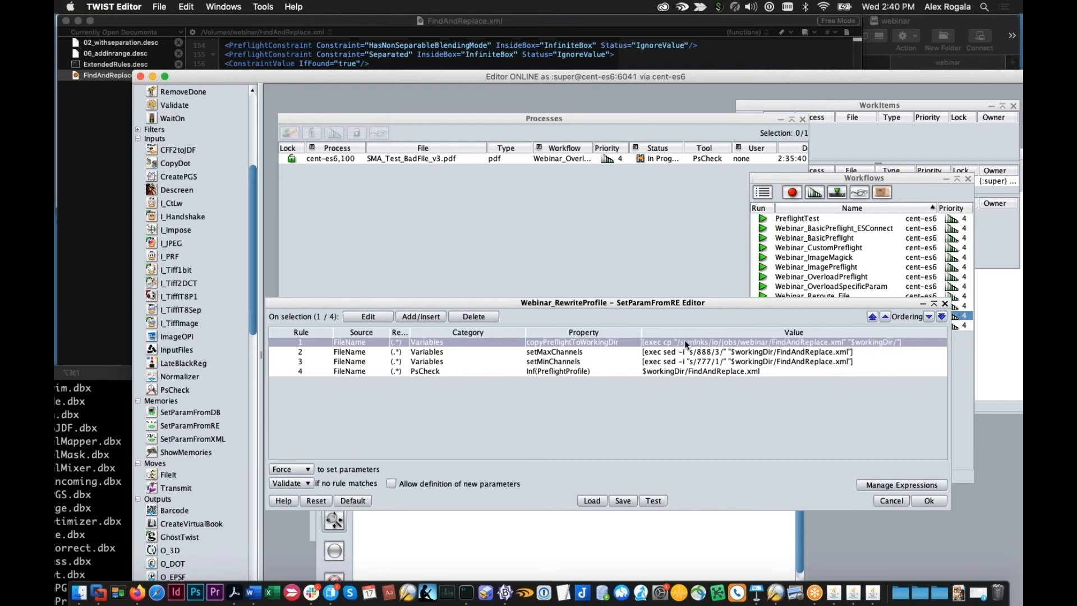
- Examine rule 1's command copying FindAndReplace.xml to $workingDir, check the source file in Finder, and cancel the rule
{"action": "double_click", "coordinate": [692, 344]}
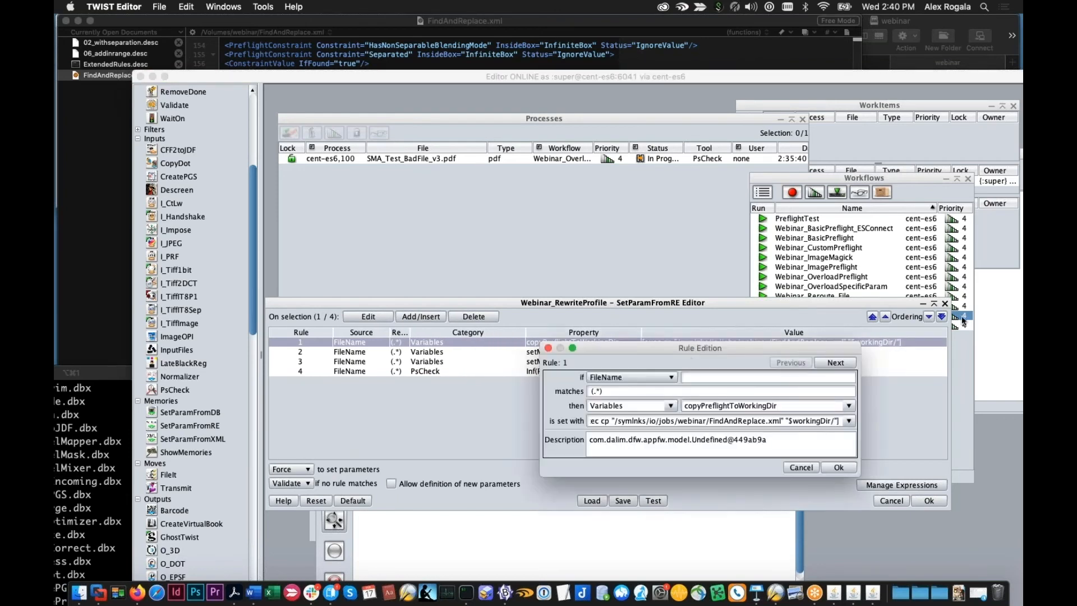
{"action": "left_click", "coordinate": [951, 21]}
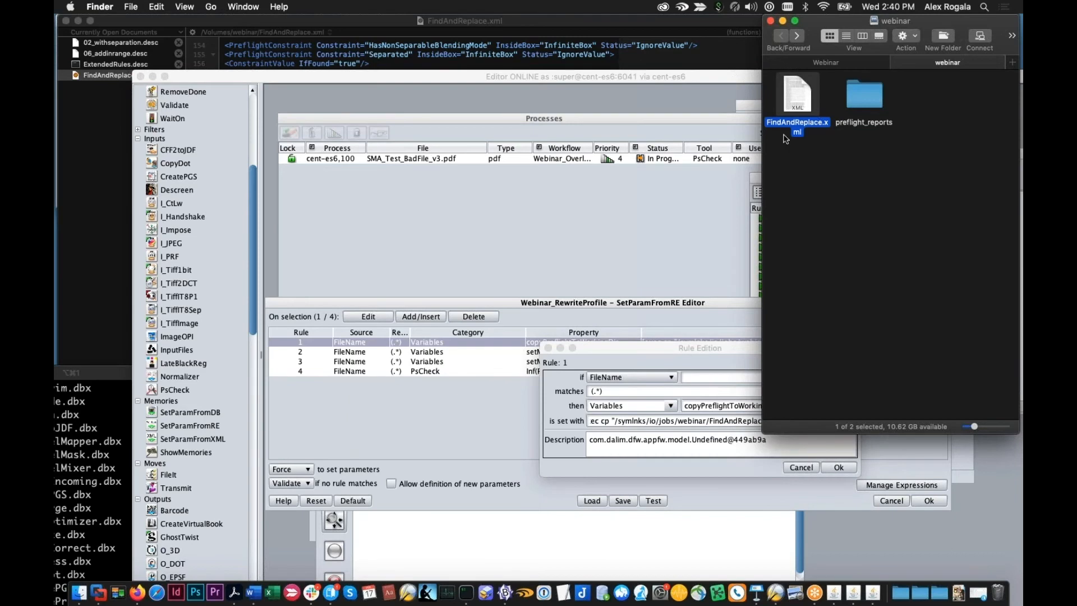
{"action": "left_click", "coordinate": [664, 434]}
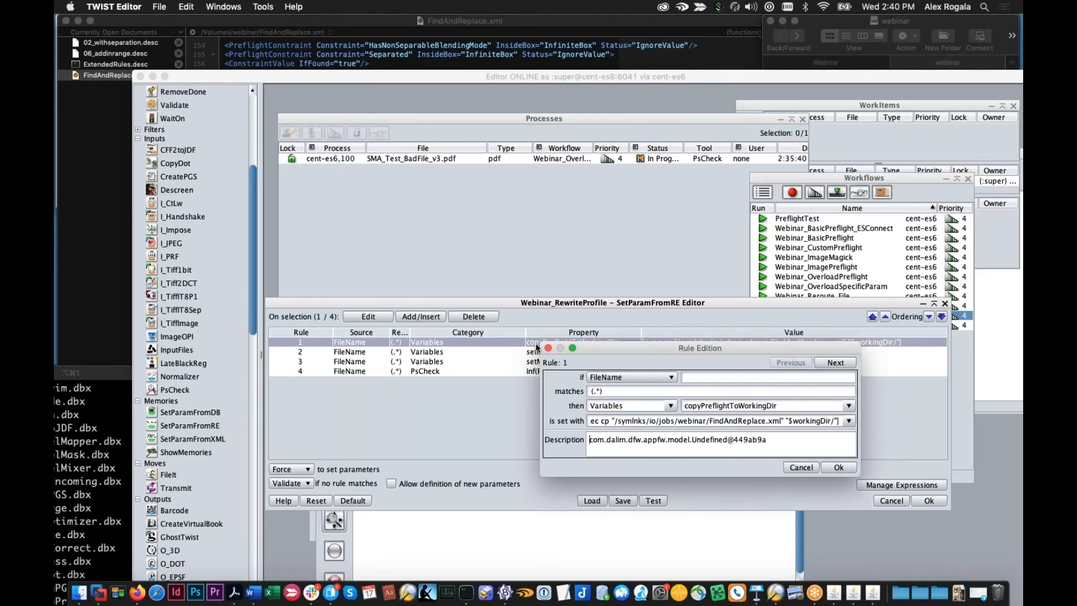
{"action": "left_click_drag", "start_coordinate": [589, 348], "coordinate": [477, 327]}
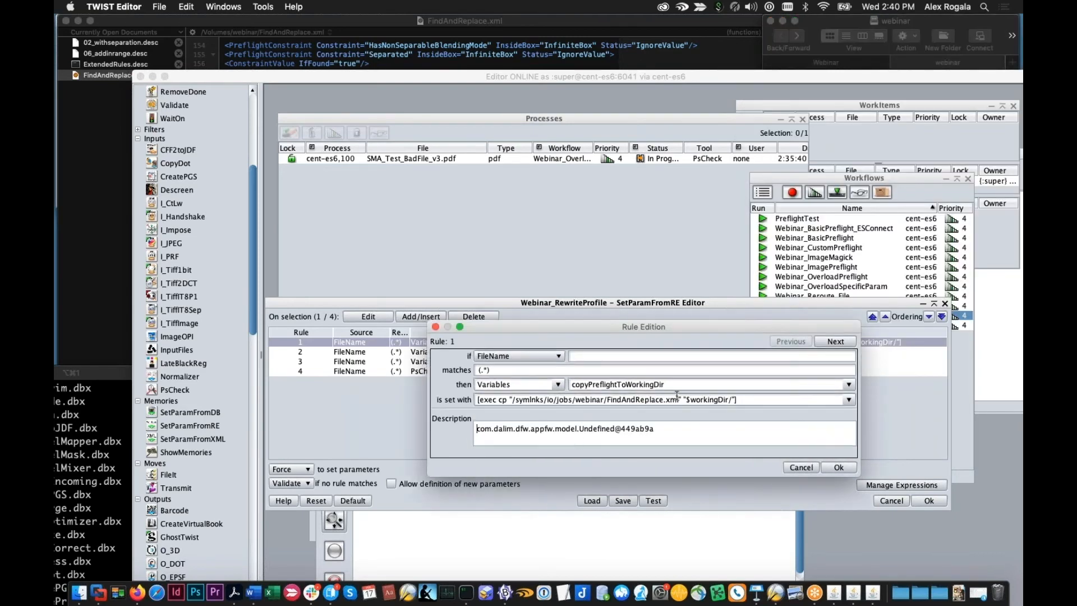
{"action": "left_click_drag", "start_coordinate": [691, 400], "coordinate": [709, 400]}
{"action": "left_click", "coordinate": [802, 467]}
- Examine the sed commands in the setMaxChannels and setMinChannels rules, and cancel the rule edition
{"action": "double_click", "coordinate": [642, 352]}
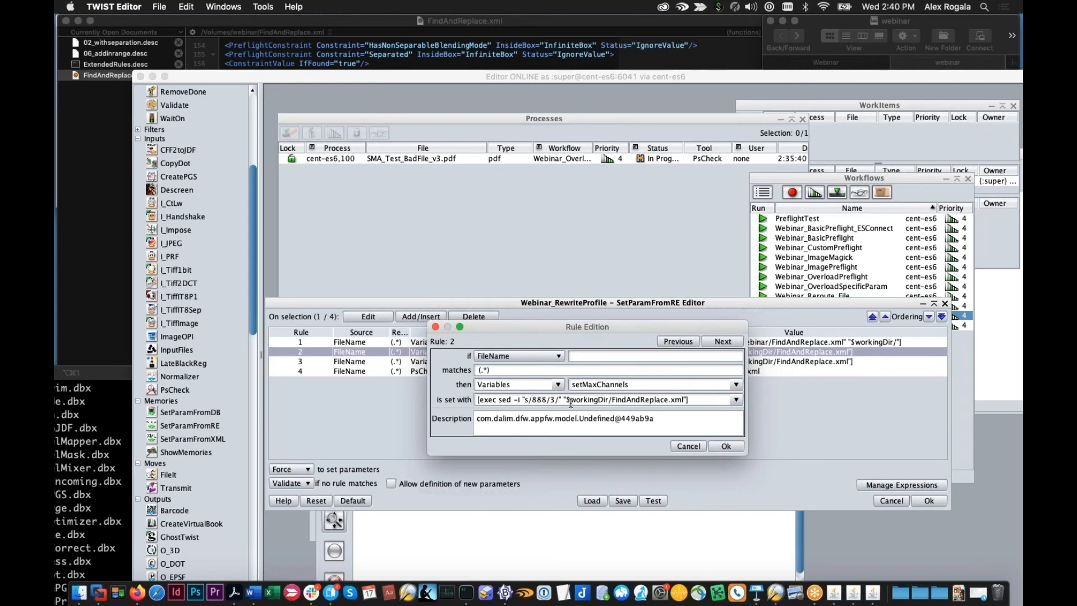
{"action": "left_click", "coordinate": [721, 341]}
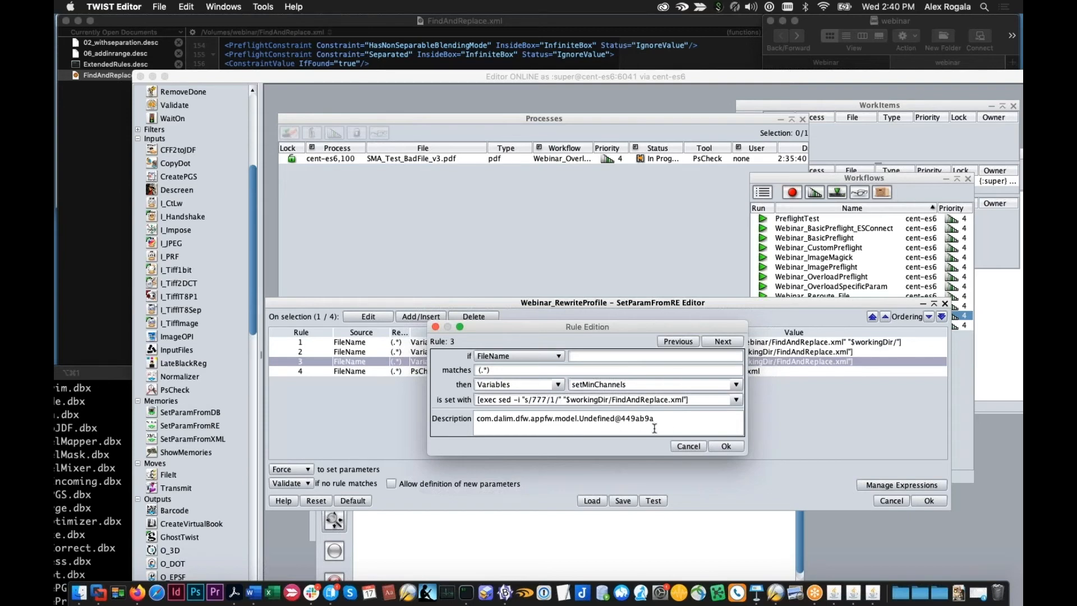
{"action": "left_click", "coordinate": [686, 449]}
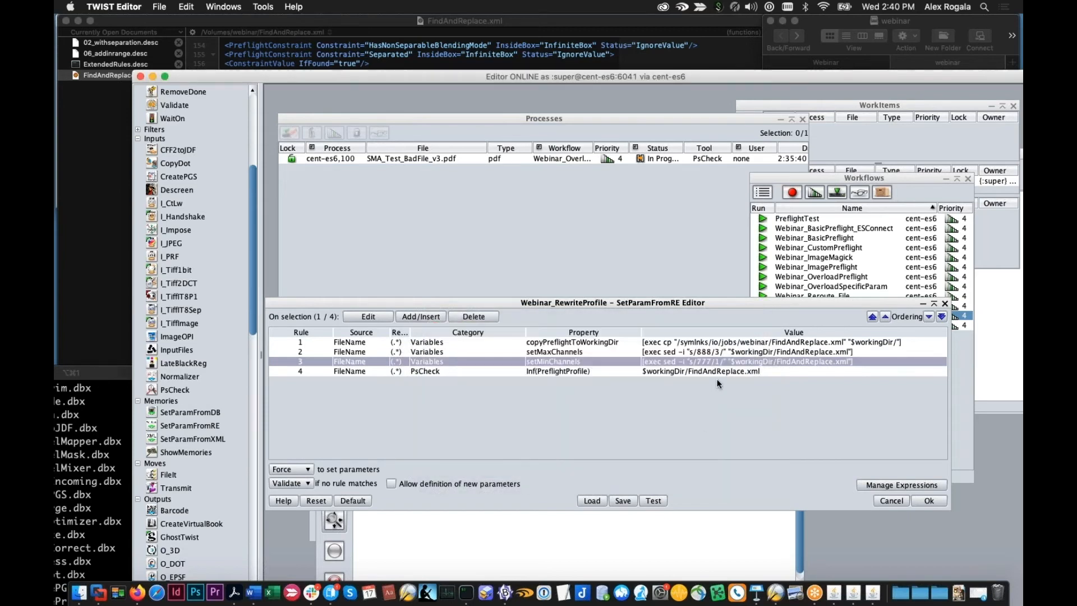
- Examine the PsCheck PreflightProfile rule pointing to $workingDir/FindAndReplace.xml, and cancel both the rule and the SetParamFromRE editor
{"action": "left_click", "coordinate": [717, 372]}
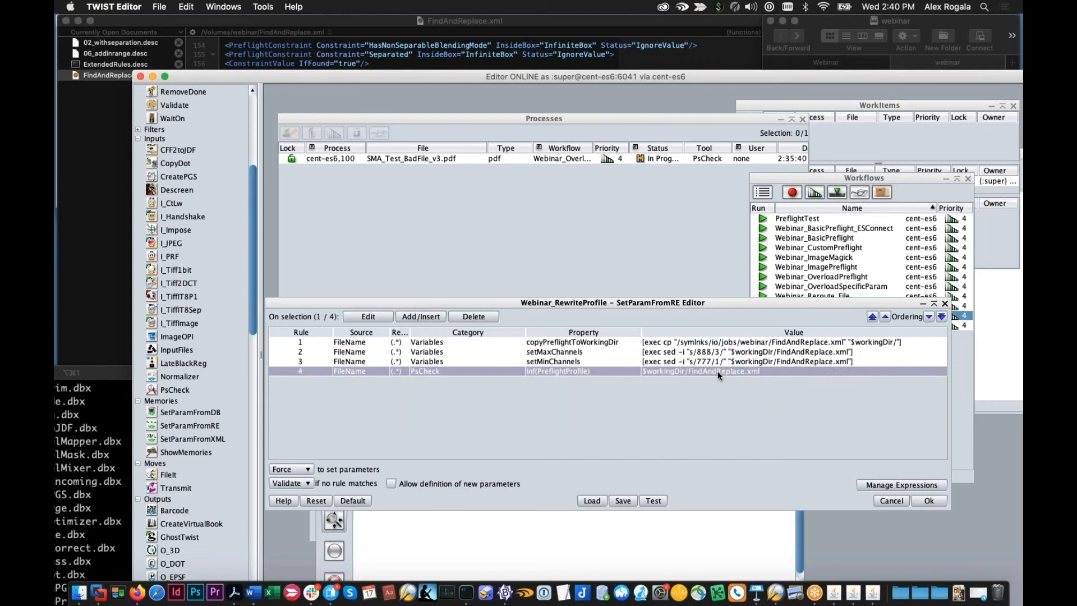
{"action": "double_click", "coordinate": [688, 372]}
{"action": "left_click_drag", "start_coordinate": [640, 383], "coordinate": [594, 397]}
{"action": "left_click", "coordinate": [476, 394]}
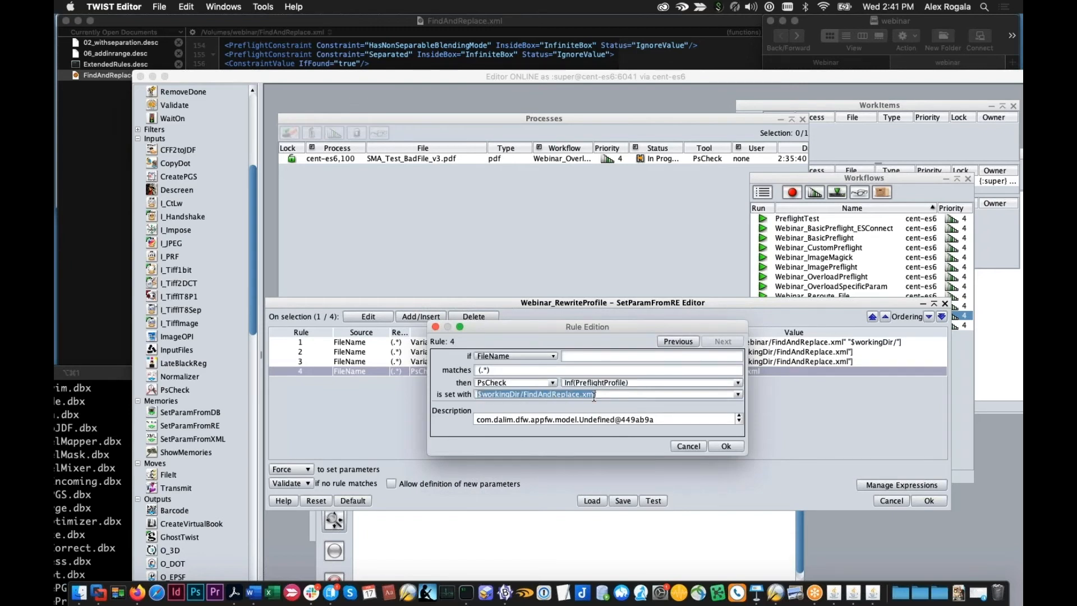
{"action": "left_click", "coordinate": [689, 447]}
{"action": "left_click", "coordinate": [892, 501]}
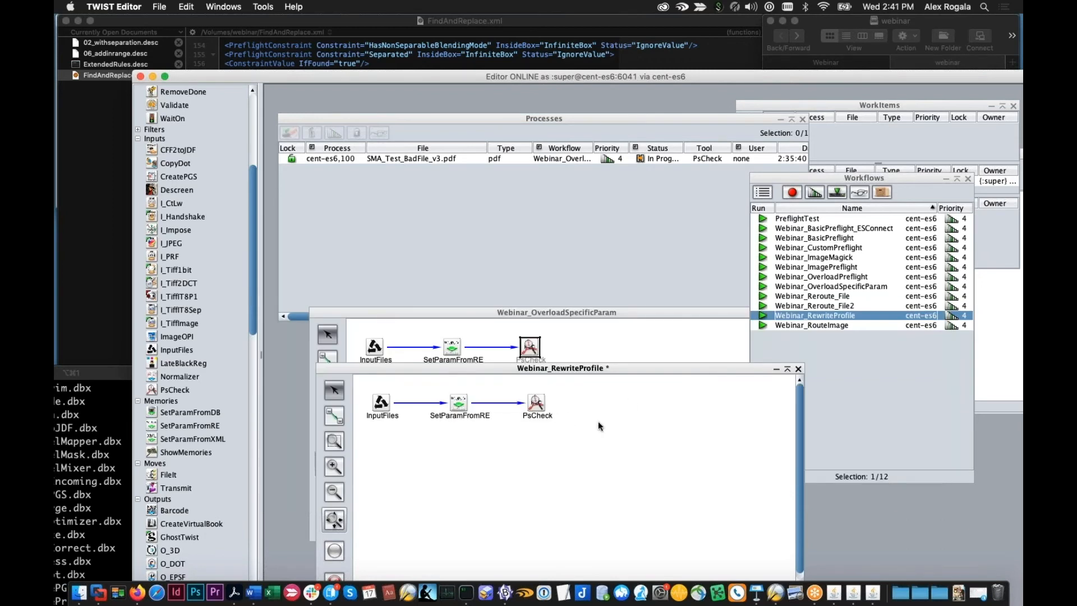
- Save Webinar_RewriteProfile, submit shapes_more.pdf from the 02_Custom_Preflight folder to it, and dismiss the save message
{"action": "key", "text": "super+s"}
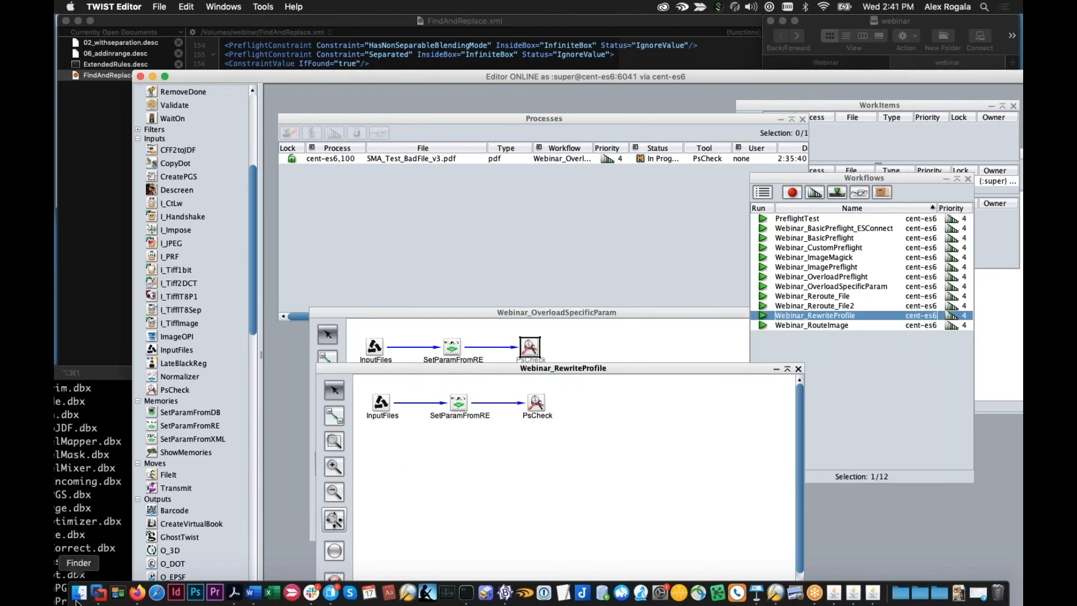
{"action": "left_click", "coordinate": [82, 599]}
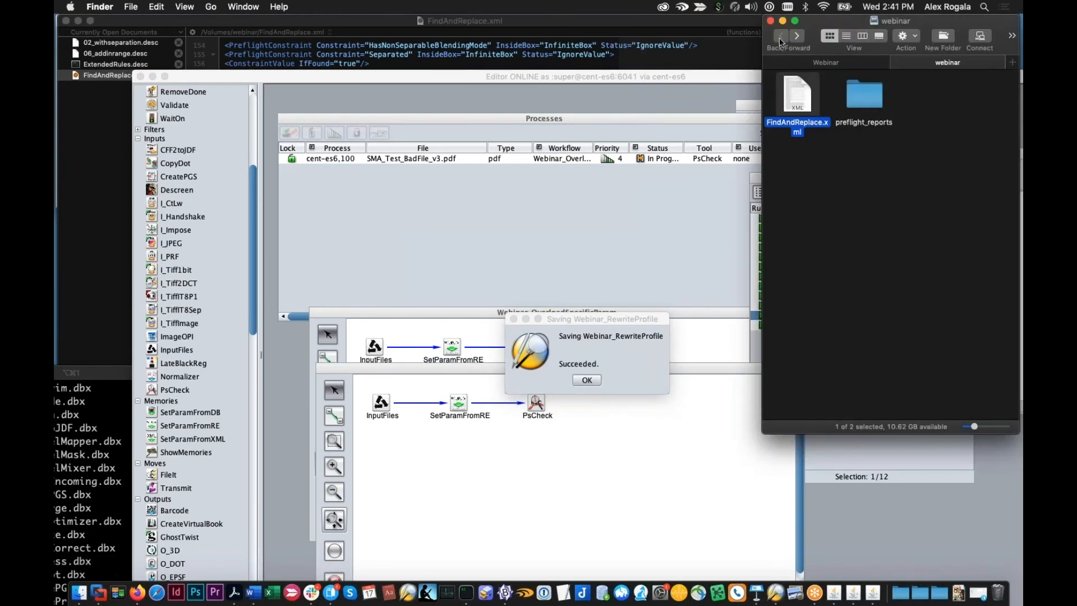
{"action": "left_click", "coordinate": [819, 61]}
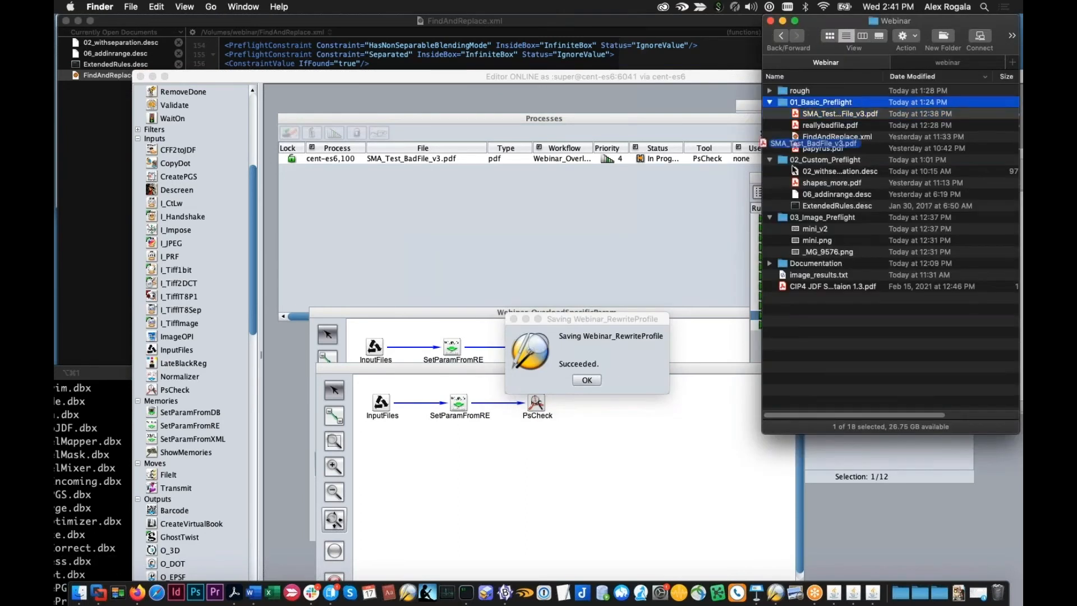
{"action": "left_click_drag", "start_coordinate": [784, 208], "coordinate": [819, 134]}
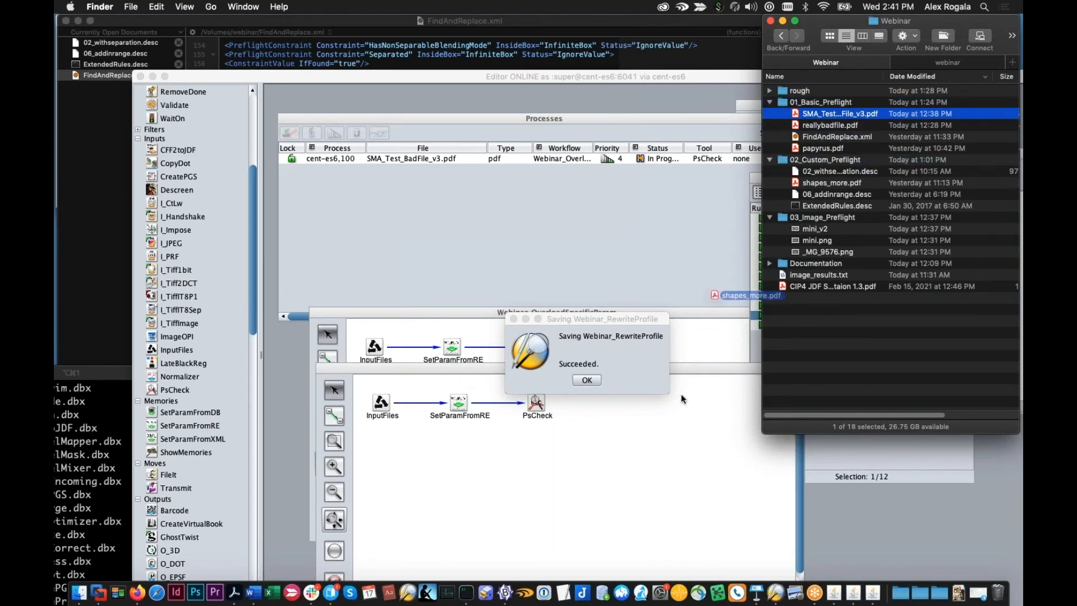
{"action": "left_click", "coordinate": [618, 463]}
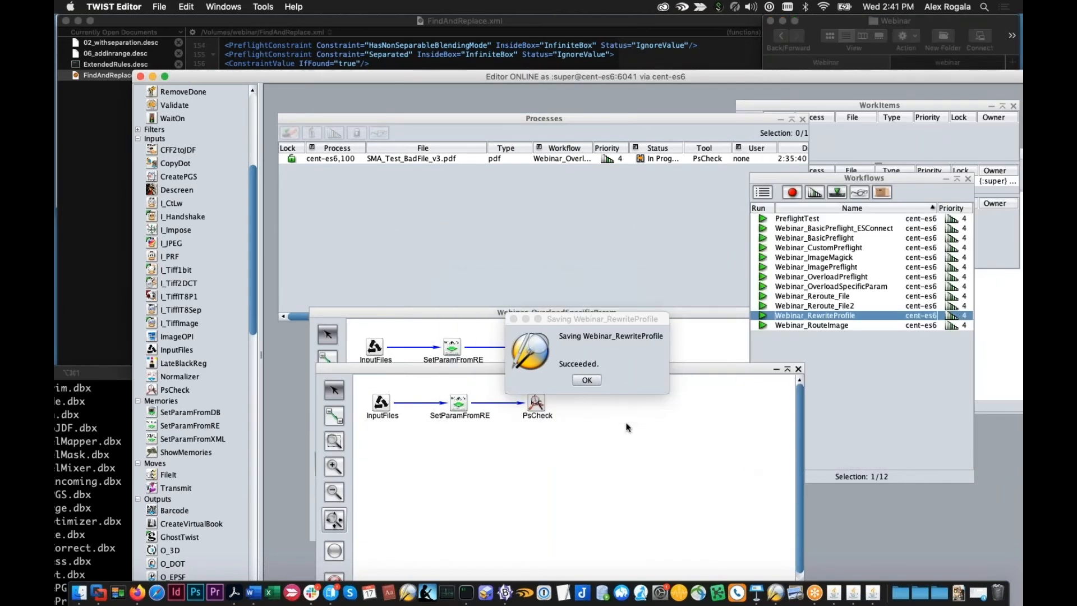
{"action": "left_click", "coordinate": [587, 380]}
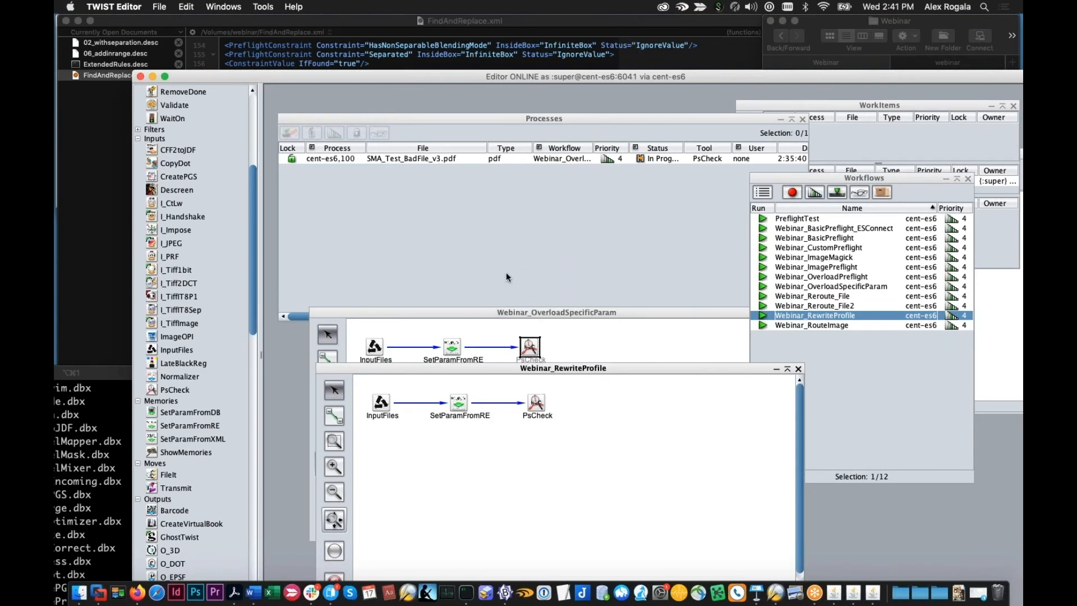
- Select the shapes_more.pdf process and start its queued preflight work item in WorkItems
{"action": "left_click", "coordinate": [584, 158]}
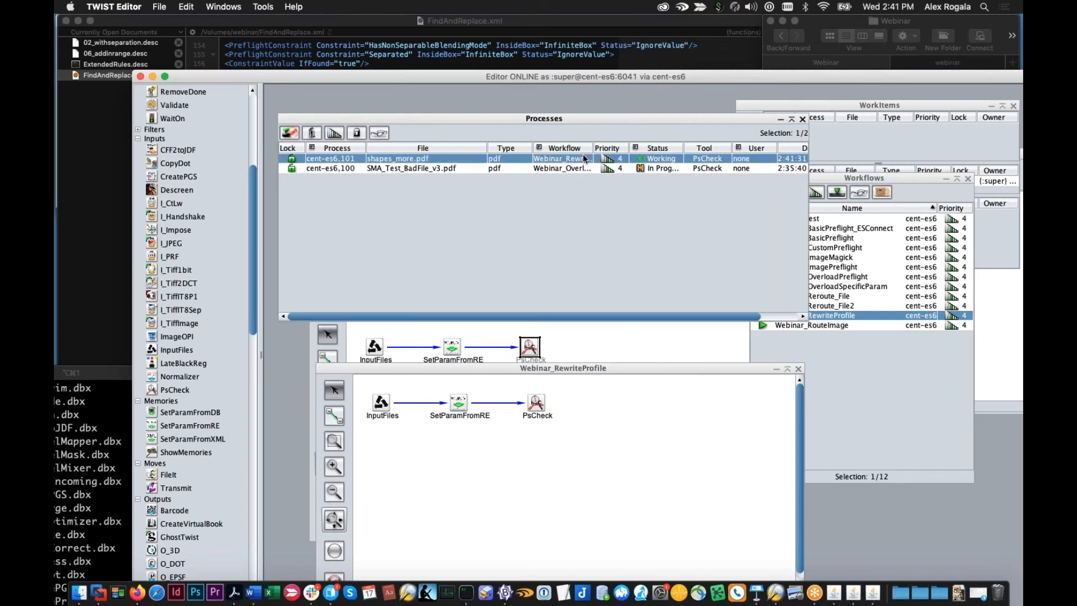
{"action": "left_click", "coordinate": [807, 119]}
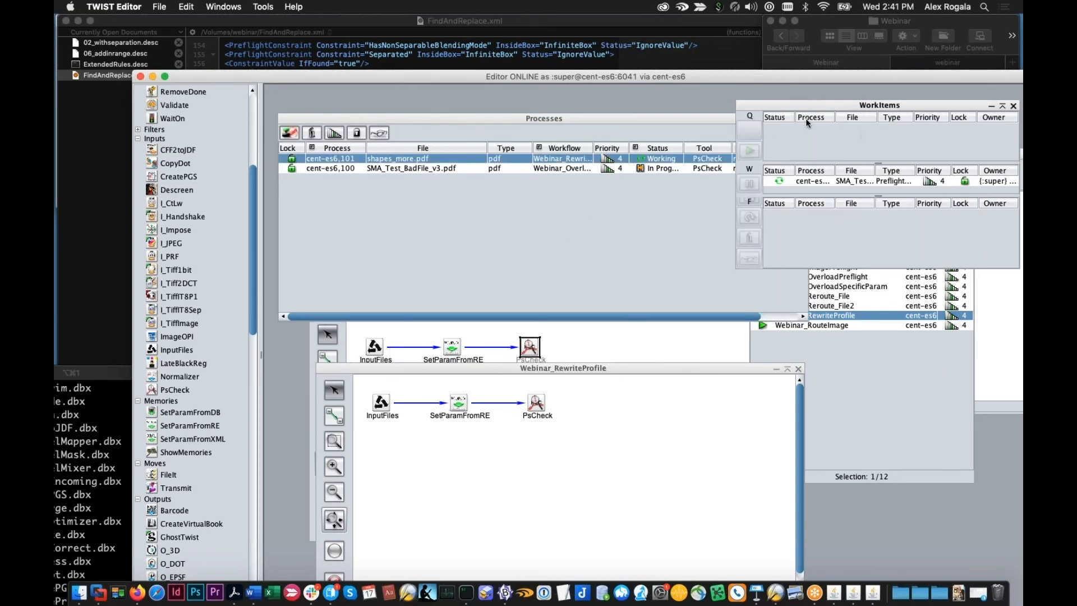
{"action": "left_click", "coordinate": [847, 126]}
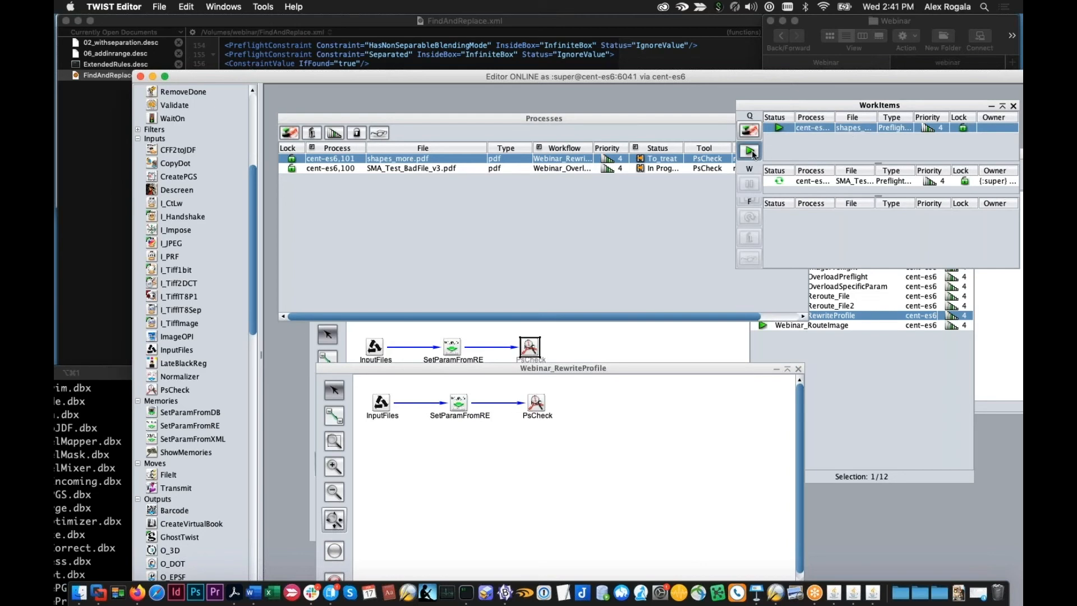
{"action": "left_click", "coordinate": [749, 151]}
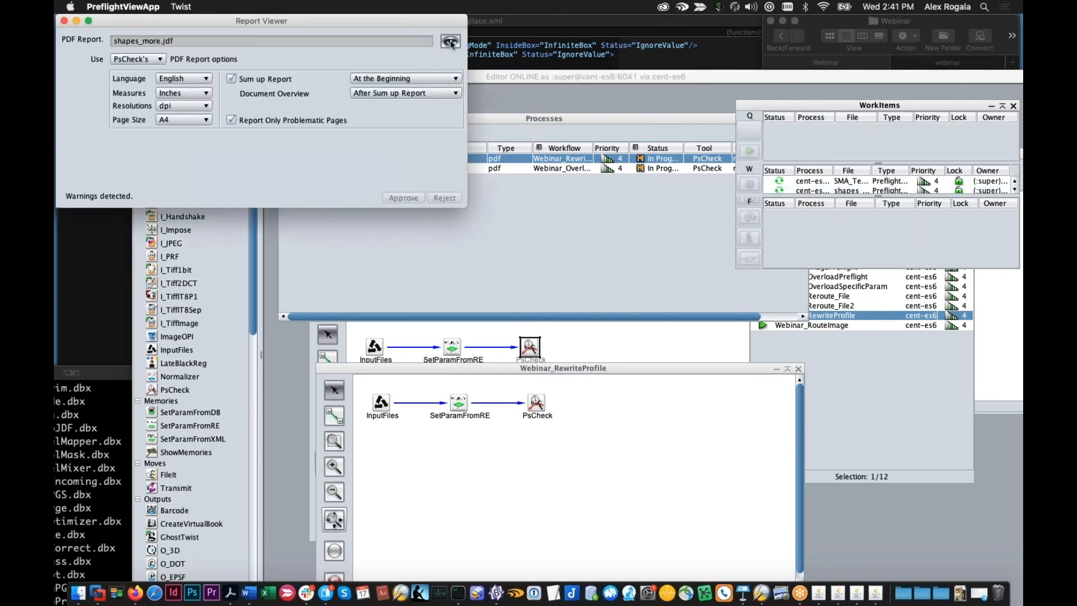
- Open the PDF preflight report for shapes_more and zoom in on the warning on its first page
{"action": "left_click", "coordinate": [451, 42]}
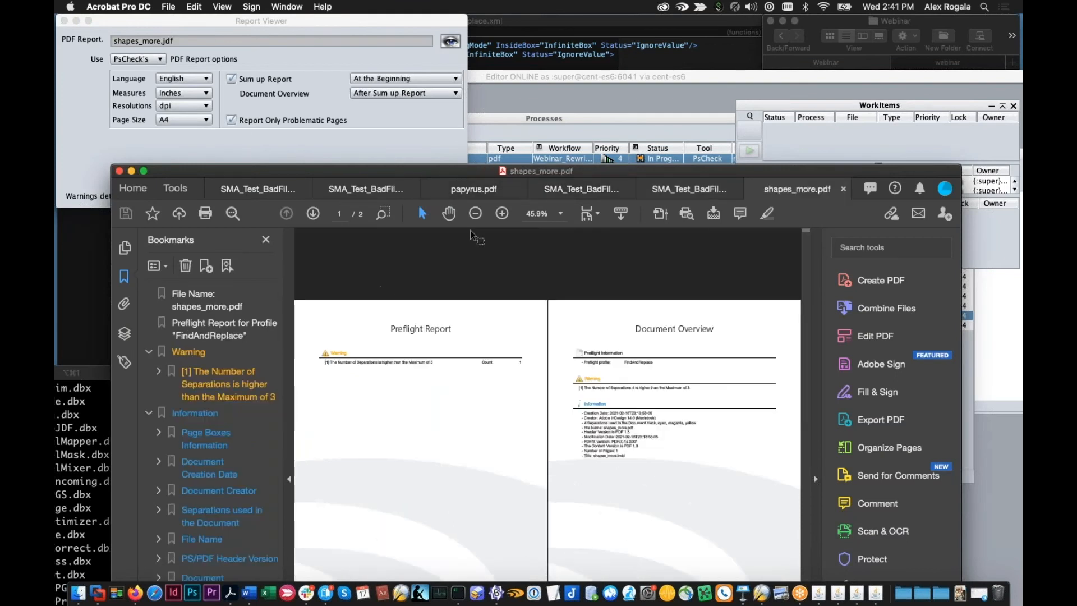
{"action": "left_click", "coordinate": [383, 213]}
{"action": "left_click_drag", "start_coordinate": [320, 302], "coordinate": [455, 392]}
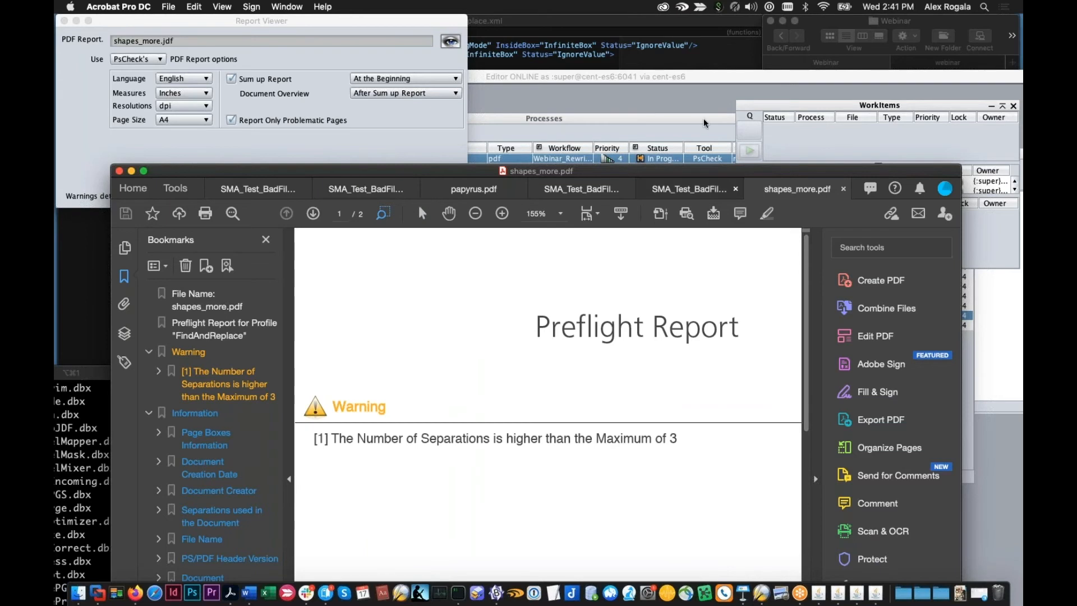
- Open the process log for shapes_more.pdf in TWIST and expand its PsCheck entries
{"action": "left_click", "coordinate": [681, 160]}
{"action": "double_click", "coordinate": [681, 159]}
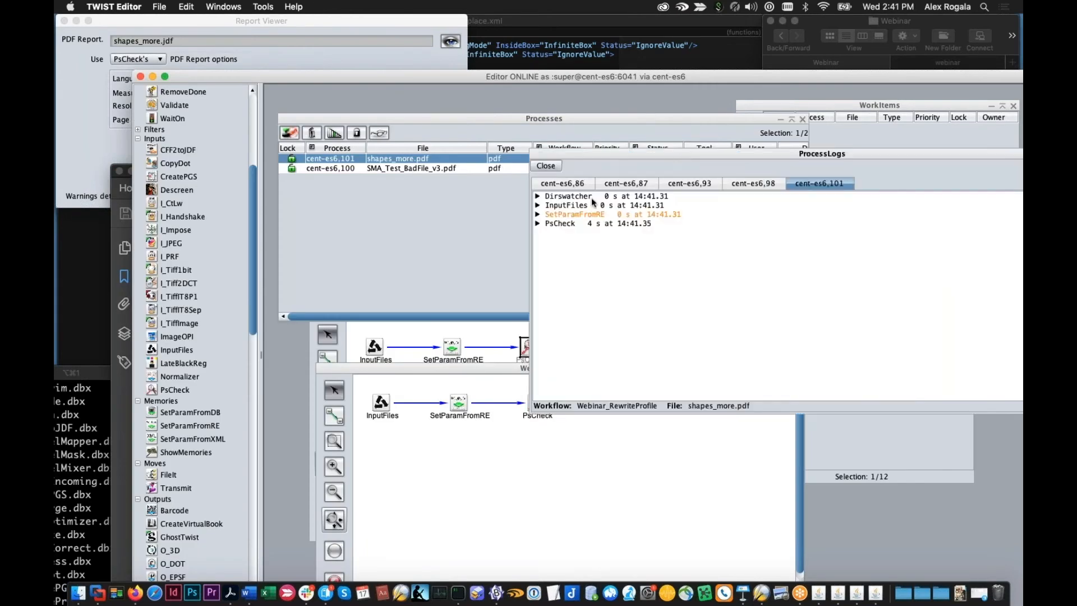
{"action": "left_click", "coordinate": [538, 224]}
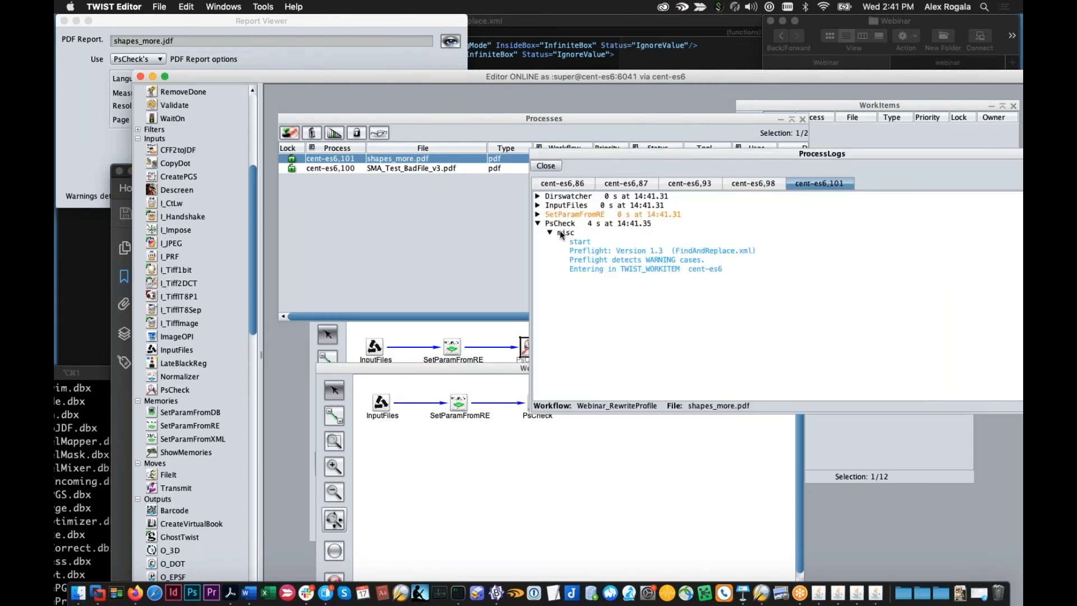
- Check the preflight profile entry in the shapes_more.pdf process log and close the log
{"action": "left_click", "coordinate": [722, 251]}
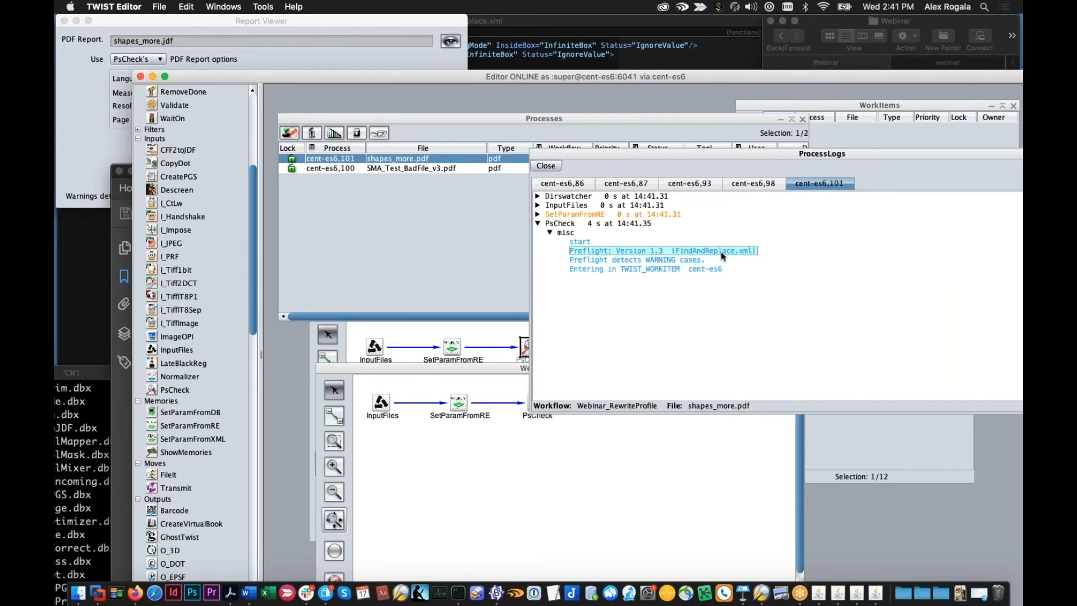
{"action": "left_click_drag", "start_coordinate": [753, 154], "coordinate": [590, 176]}
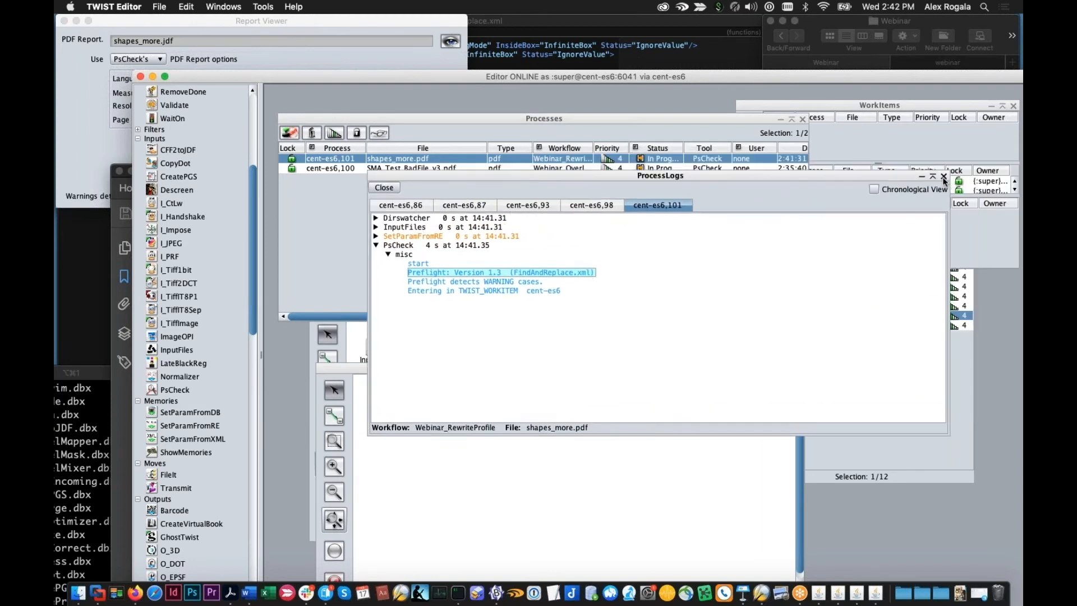
{"action": "left_click", "coordinate": [942, 177]}
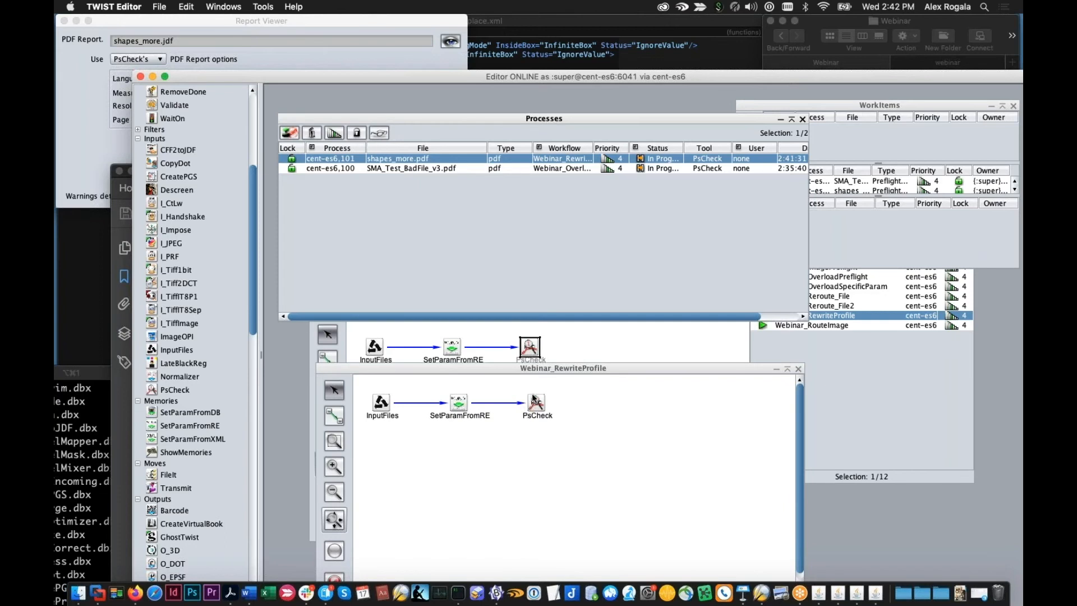
- Shift the editor window aside and switch to the webinar presentation in Keynote
{"action": "mouse_move", "coordinate": [534, 399]}
{"action": "left_click_drag", "start_coordinate": [604, 79], "coordinate": [537, 128]}
{"action": "left_click_drag", "start_coordinate": [966, 128], "coordinate": [993, 274]}
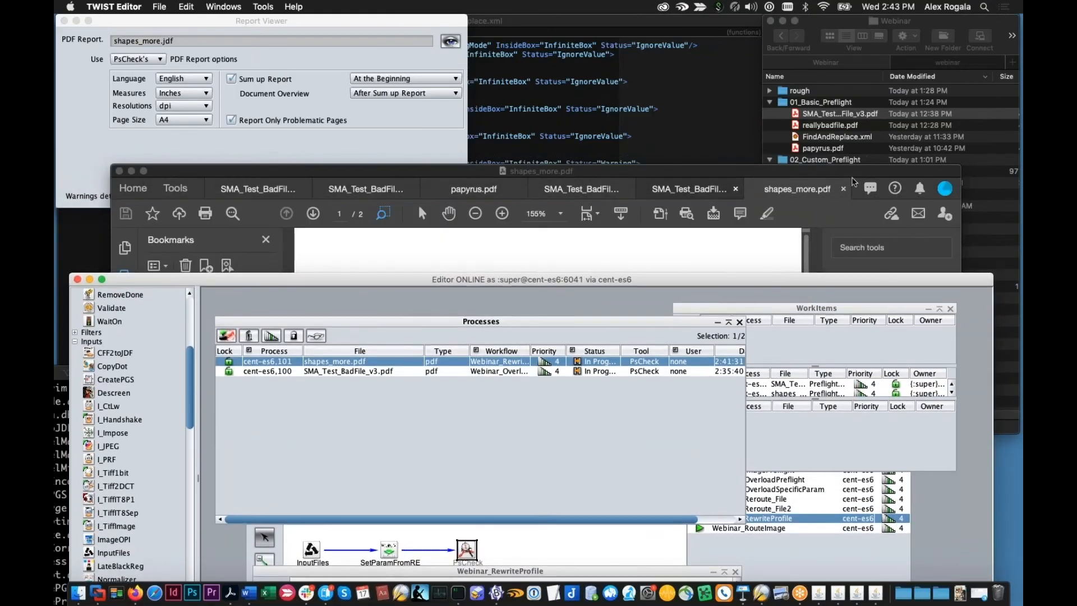
{"action": "left_click_drag", "start_coordinate": [838, 176], "coordinate": [837, 182]}
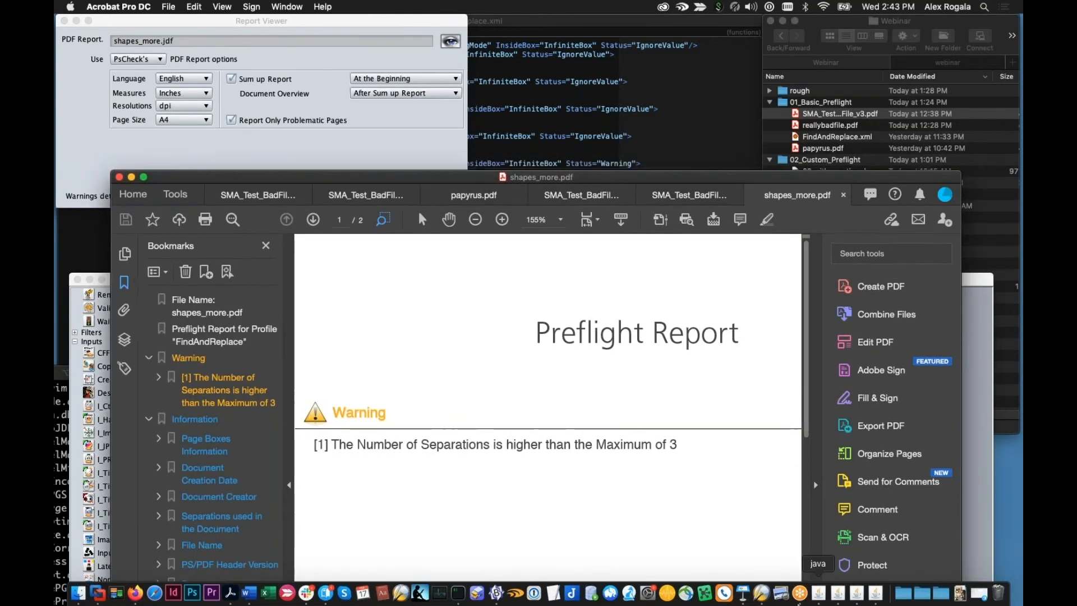
{"action": "left_click", "coordinate": [743, 595]}
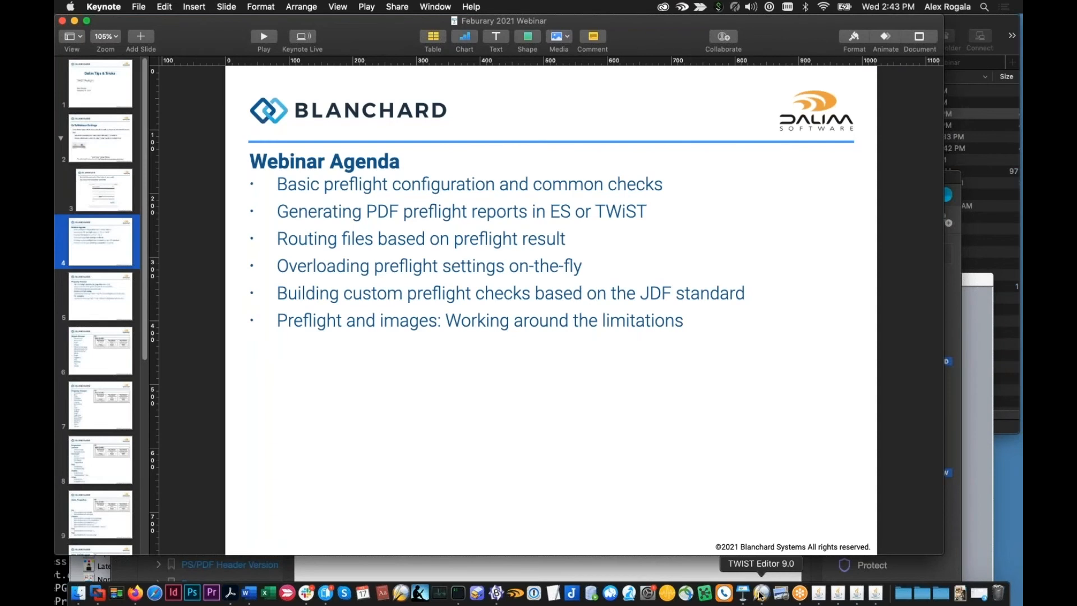
- Switch back to TWIST Editor and open the GWG_WebCMYK_2015_CMYK profile from Webinar_OverloadSpecificParam's PsCheck settings
{"action": "left_click", "coordinate": [759, 594]}
{"action": "left_click_drag", "start_coordinate": [507, 280], "coordinate": [507, 80]}
{"action": "double_click", "coordinate": [466, 349]}
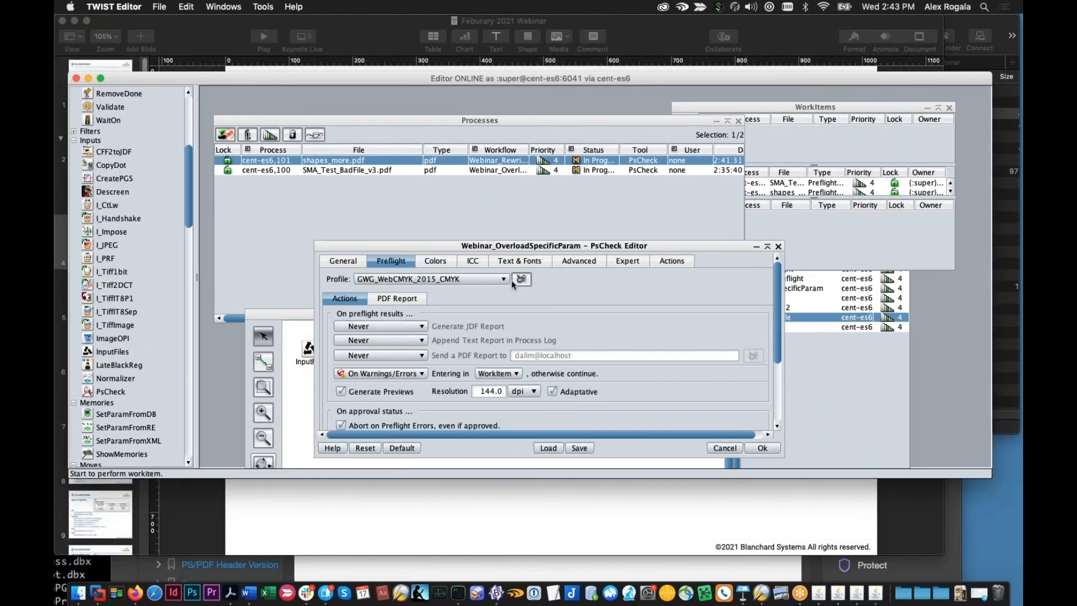
{"action": "left_click", "coordinate": [521, 280]}
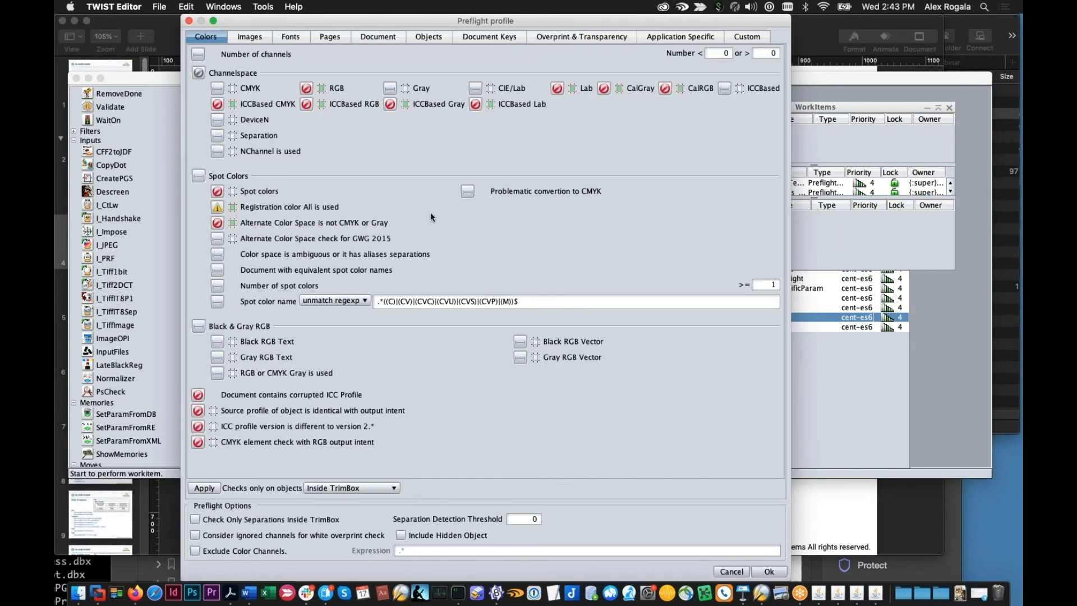
- Review the profile's image, font, page, document key and overprint checks, and cancel the profile and PsCheck editors
{"action": "left_click", "coordinate": [254, 36]}
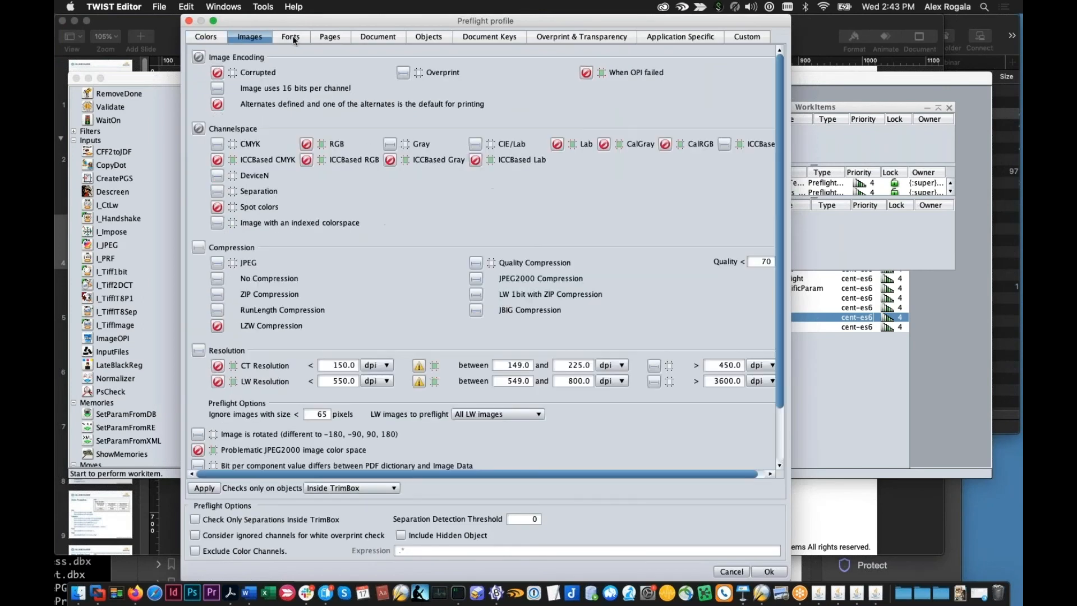
{"action": "left_click", "coordinate": [295, 36]}
{"action": "left_click", "coordinate": [330, 36]}
{"action": "left_click", "coordinate": [510, 35]}
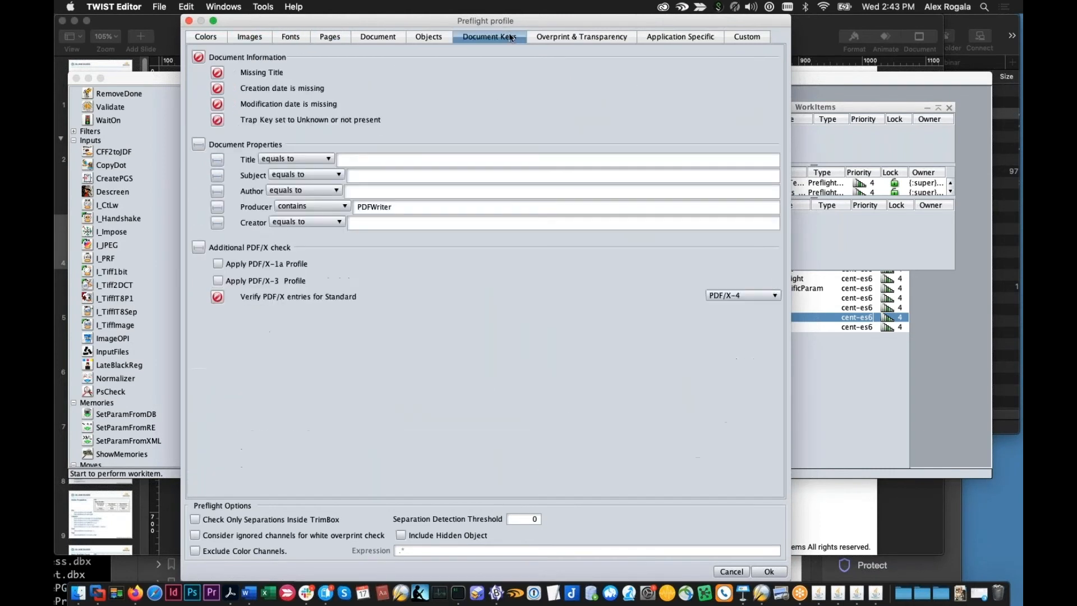
{"action": "left_click", "coordinate": [537, 37]}
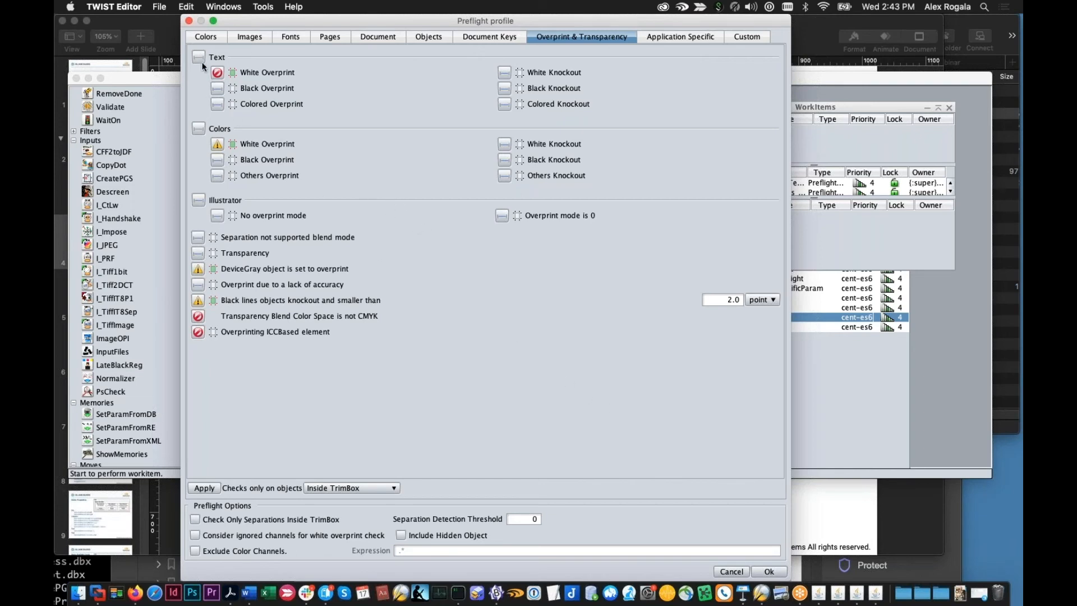
{"action": "left_click", "coordinate": [736, 568]}
{"action": "left_click", "coordinate": [721, 448]}
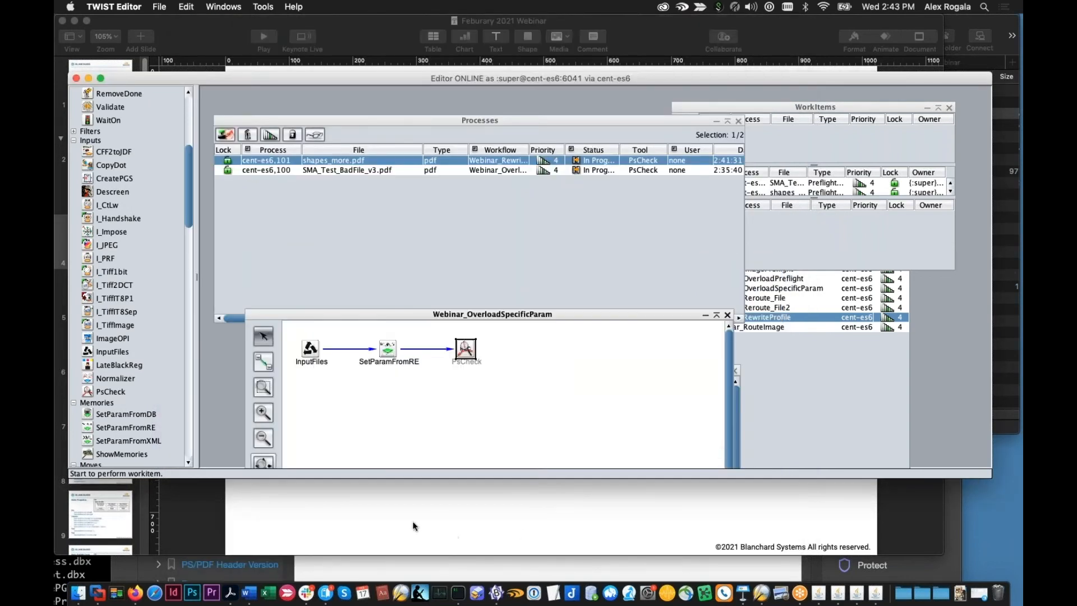
- Switch to Keynote and show the Property Classes slide with the JDF 1.3 preflight specification link
{"action": "left_click", "coordinate": [381, 24]}
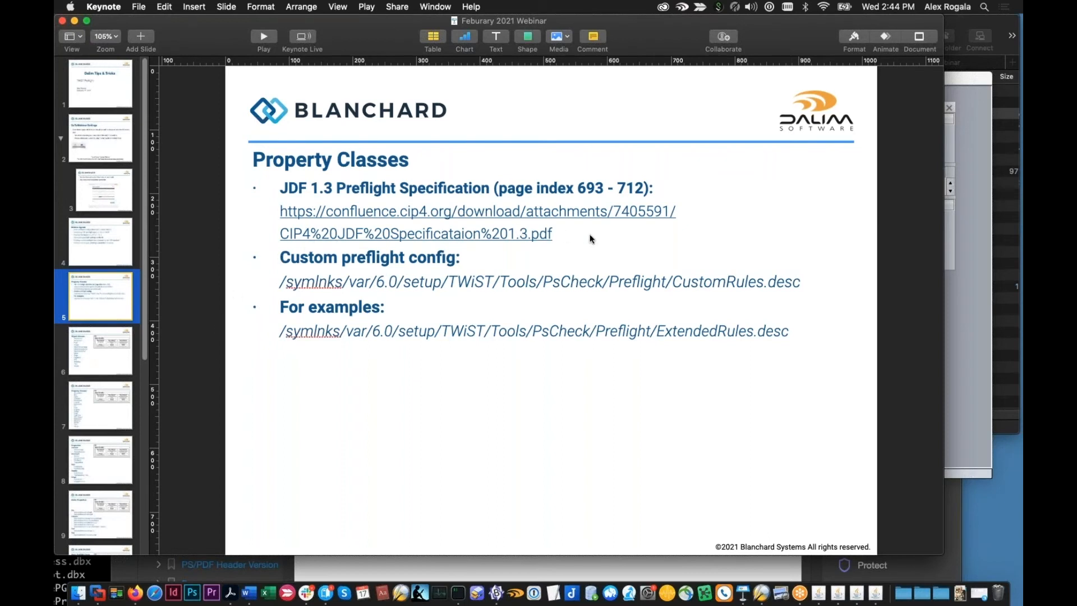
{"action": "left_click", "coordinate": [312, 218]}
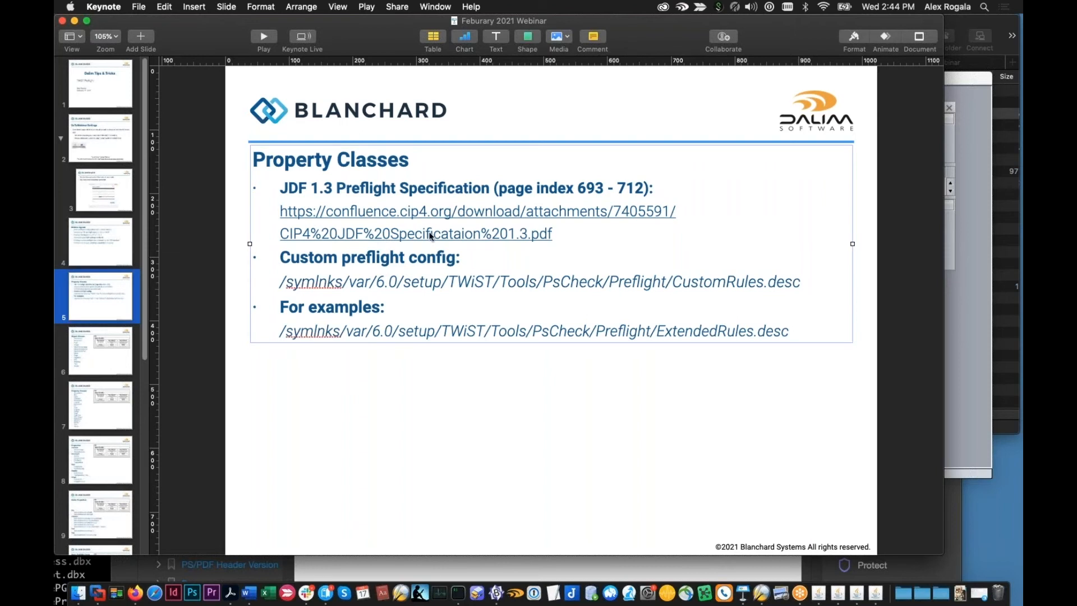
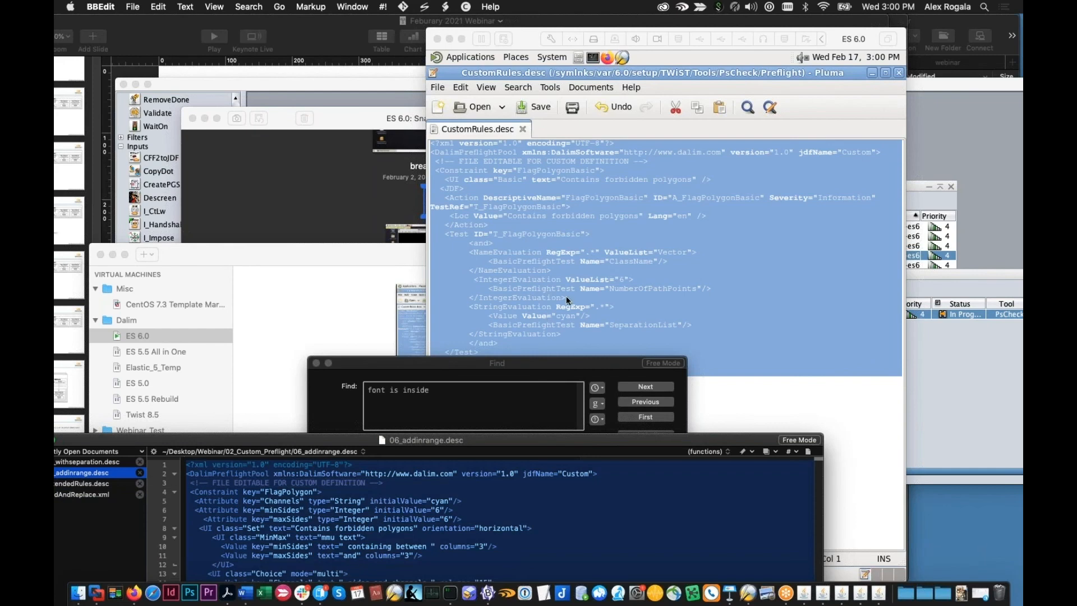
- Replace the entire contents of CustomRules.desc in Pluma with the copied 06_addinrange.desc code and save the file
{"action": "left_click", "coordinate": [566, 292]}
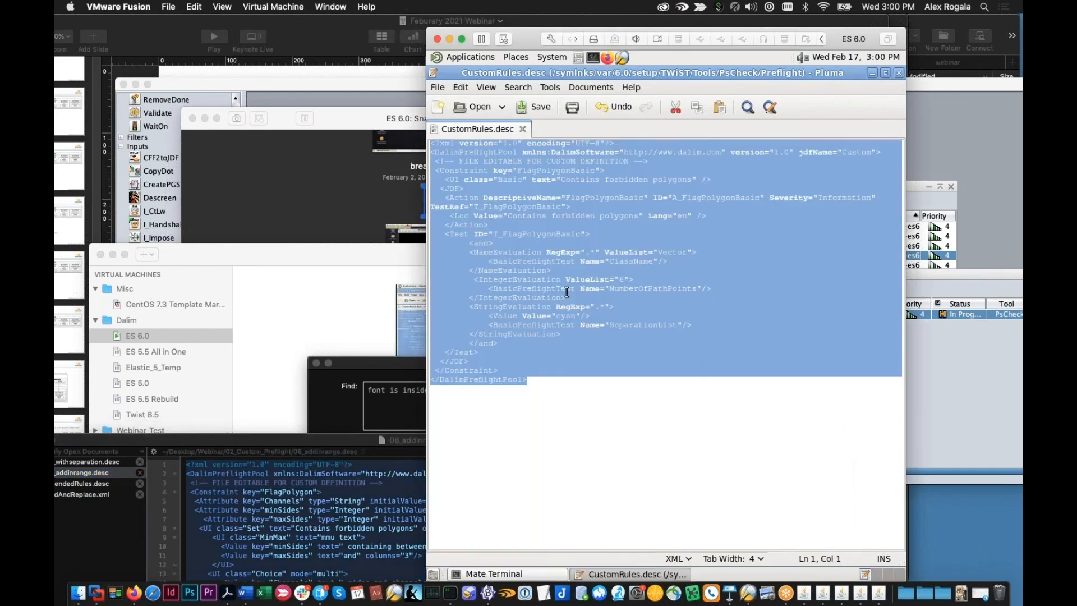
{"action": "key", "text": "ctrl+v"}
{"action": "left_click", "coordinate": [536, 106]}
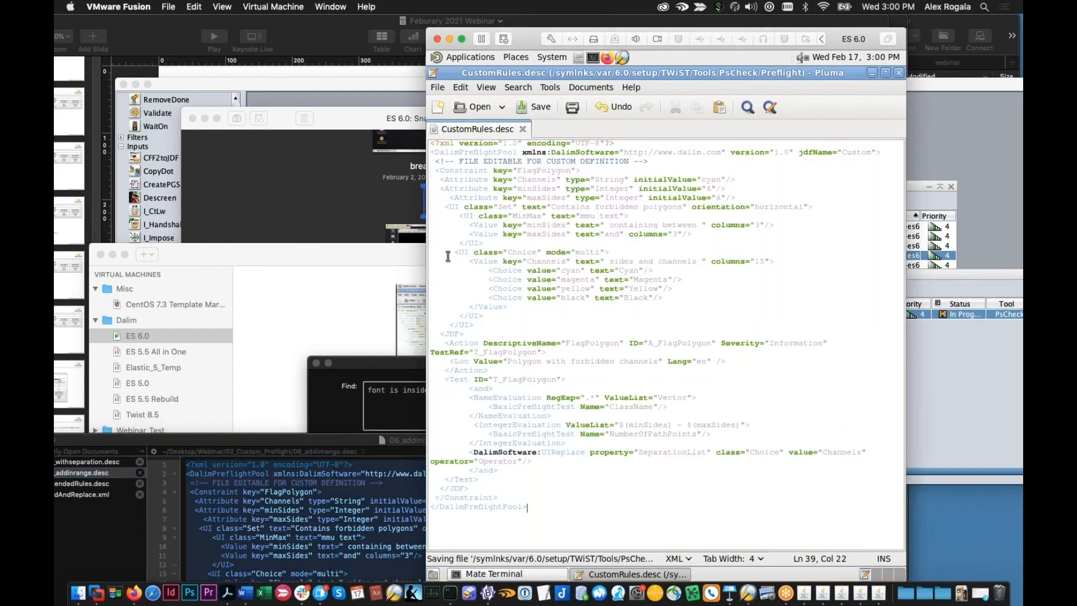
- Switch to TWIST Editor, synchronize its files with the cent-es6 server, and close the File Synchronizer
{"action": "left_click", "coordinate": [375, 310]}
{"action": "left_click", "coordinate": [999, 174]}
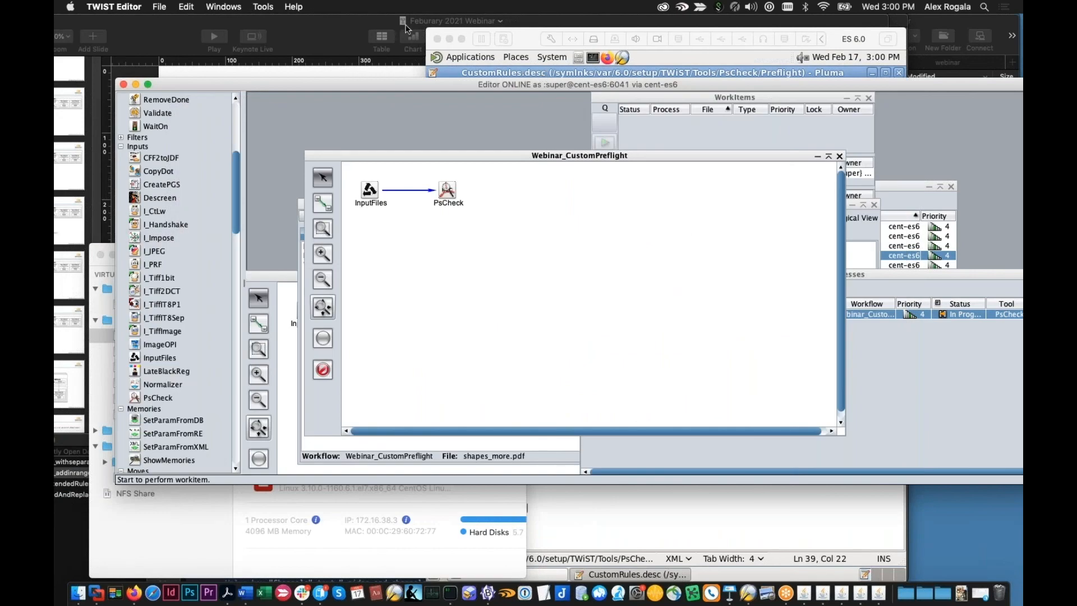
{"action": "left_click", "coordinate": [273, 6]}
{"action": "left_click", "coordinate": [277, 25]}
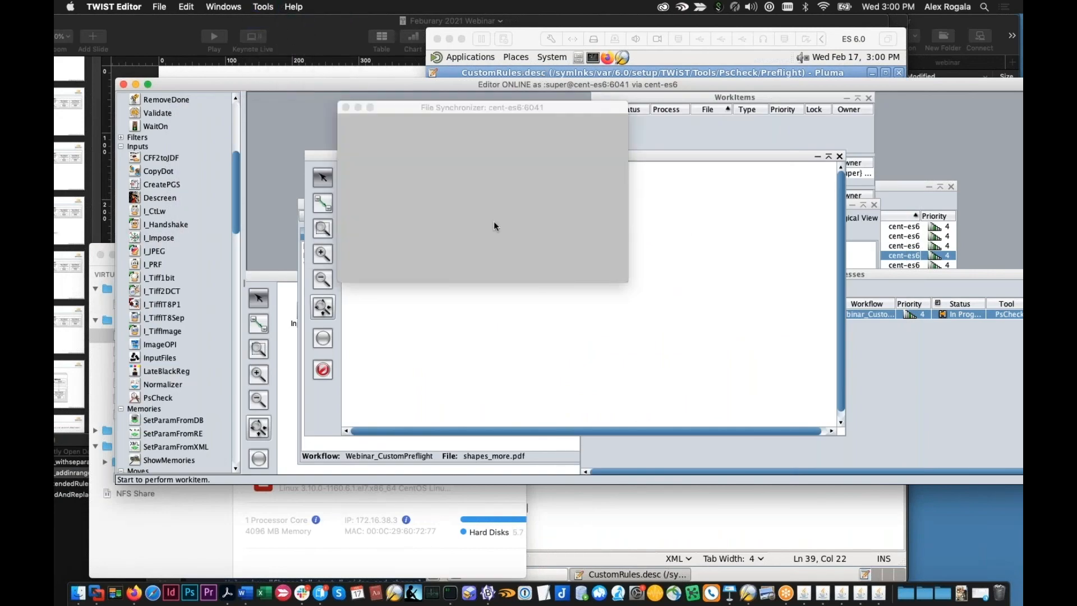
{"action": "left_click", "coordinate": [343, 172]}
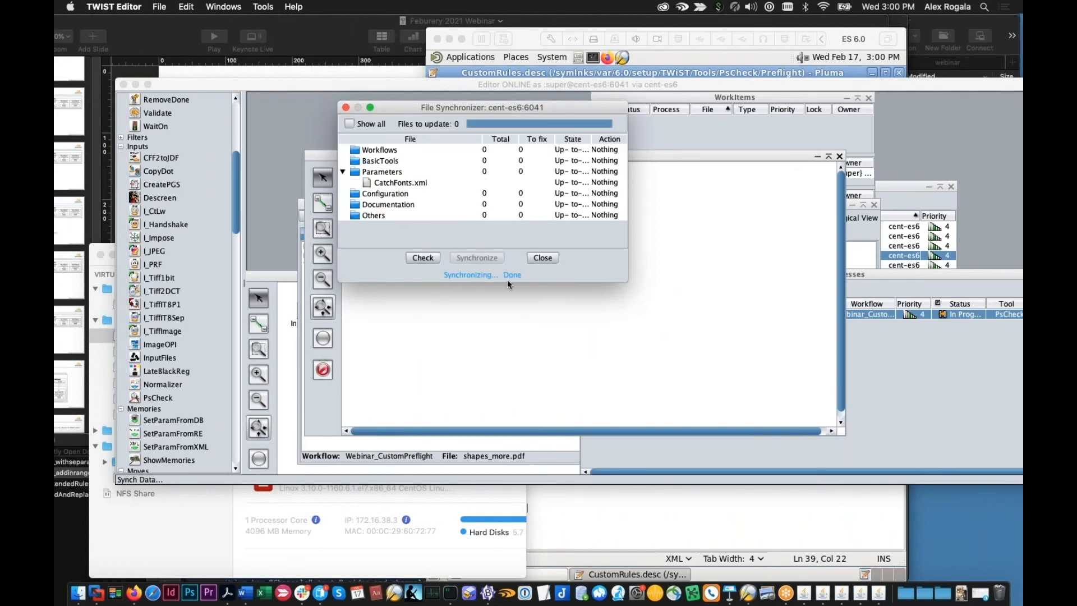
{"action": "left_click", "coordinate": [541, 259]}
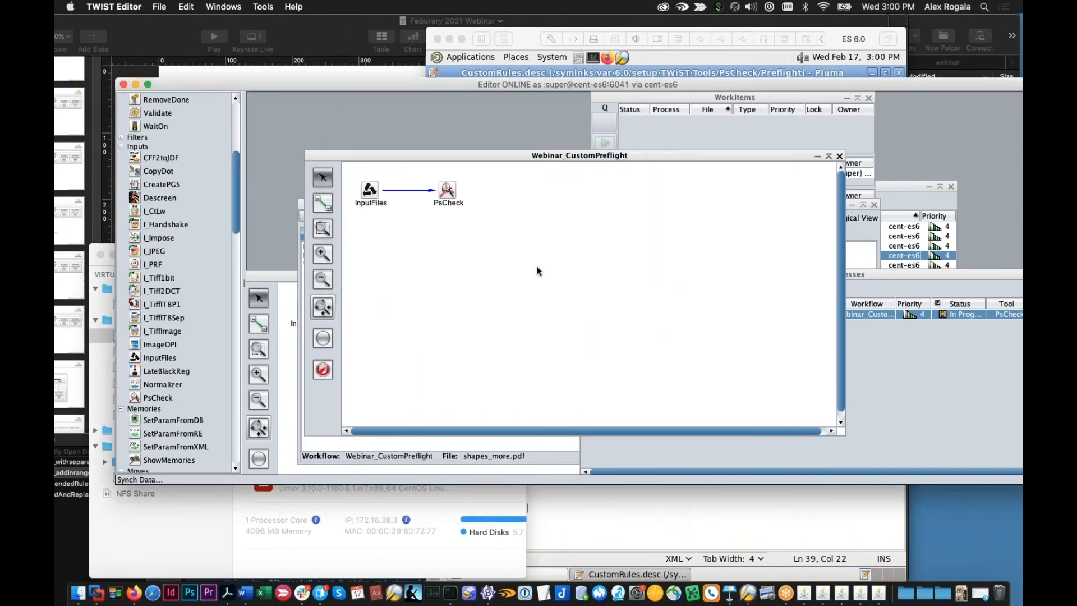
- Quit and relaunch TWIST Editor, and log in to the cent-es6 server with the remembered credentials
{"action": "left_click", "coordinate": [125, 7]}
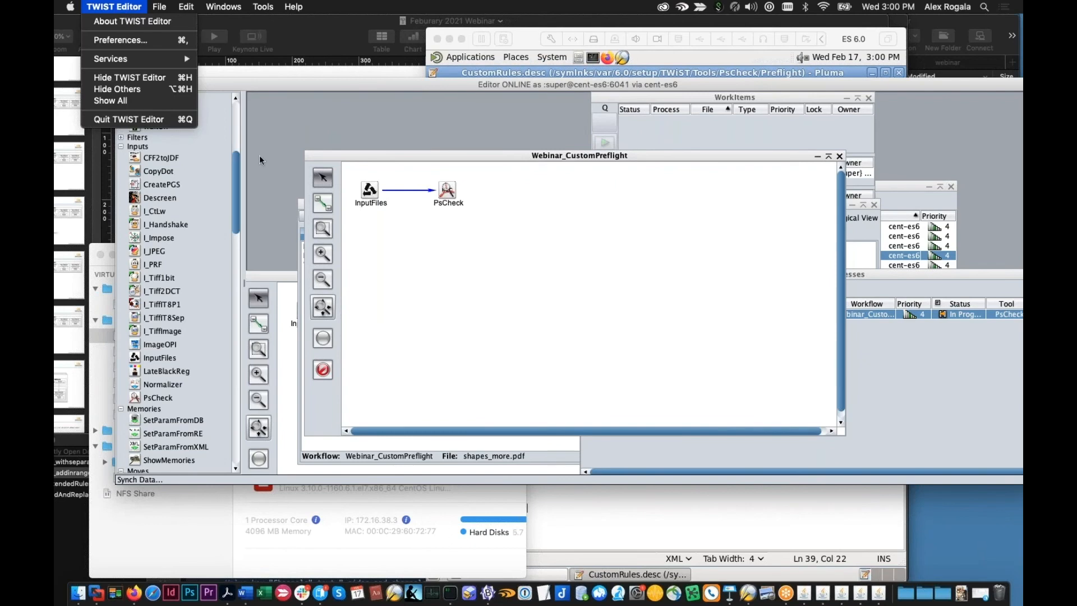
{"action": "left_click", "coordinate": [810, 503]}
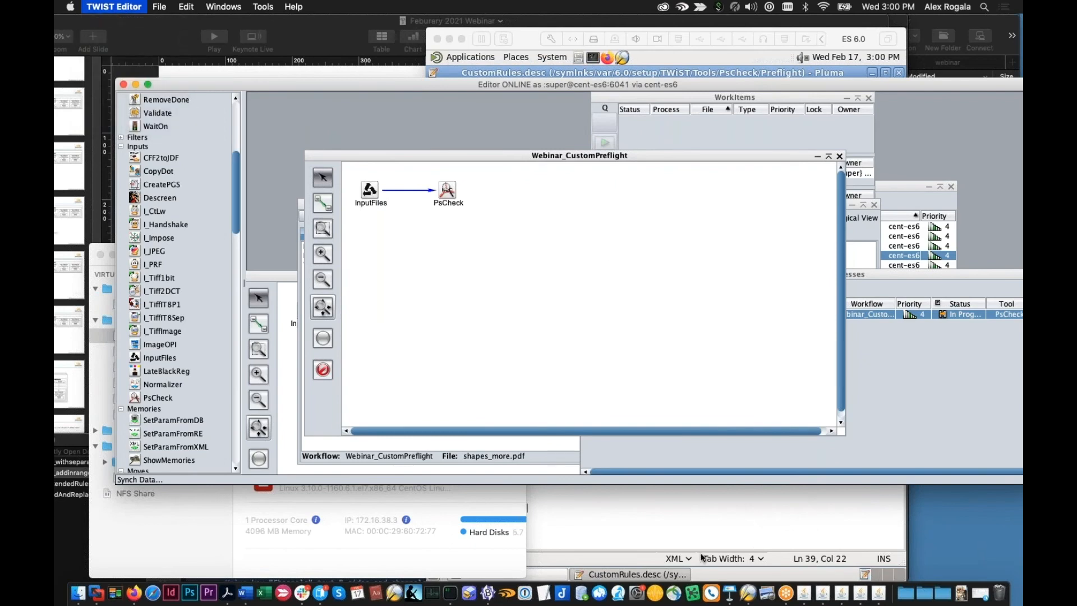
{"action": "key", "text": "super+h"}
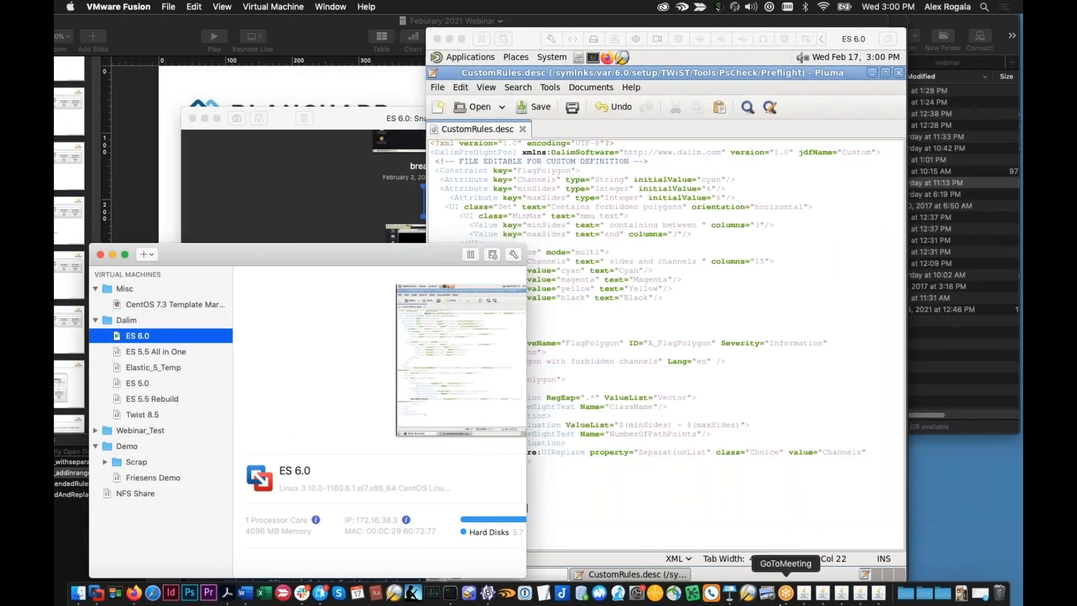
{"action": "left_click", "coordinate": [751, 599]}
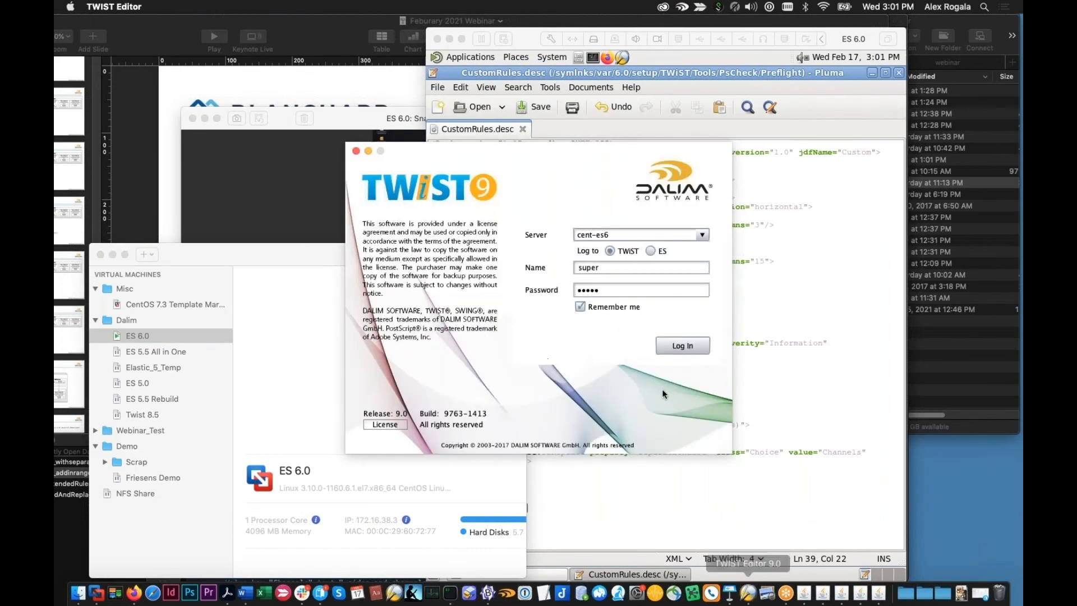
{"action": "left_click", "coordinate": [668, 348]}
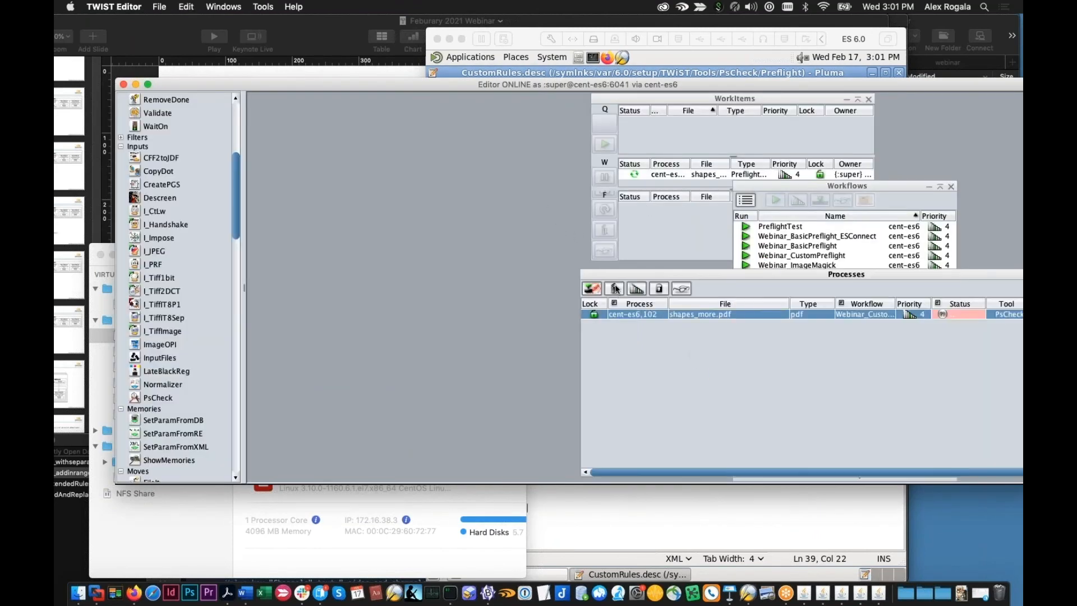
- Open the Webinar_CustomPreflight workflow and bring up the settings of its PsCheck tool
{"action": "left_click_drag", "start_coordinate": [780, 184], "coordinate": [720, 148]}
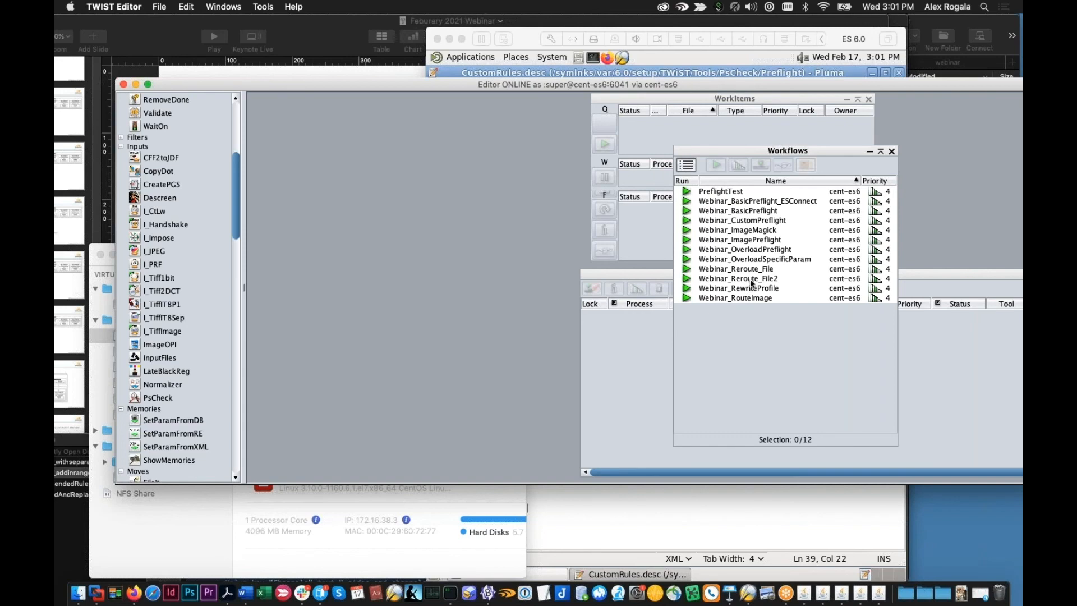
{"action": "left_click", "coordinate": [747, 220]}
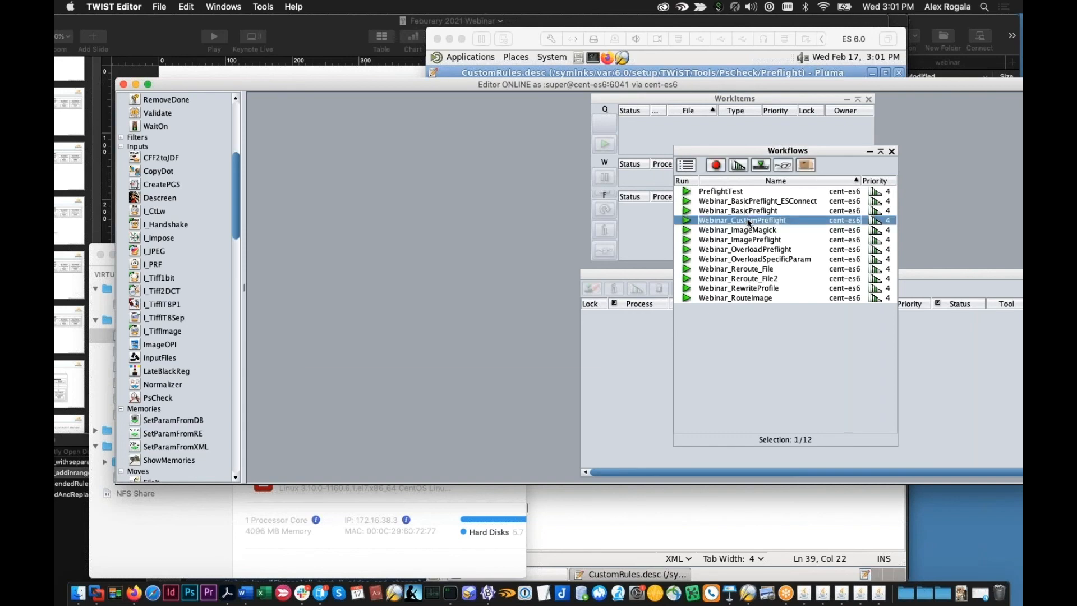
{"action": "double_click", "coordinate": [747, 221]}
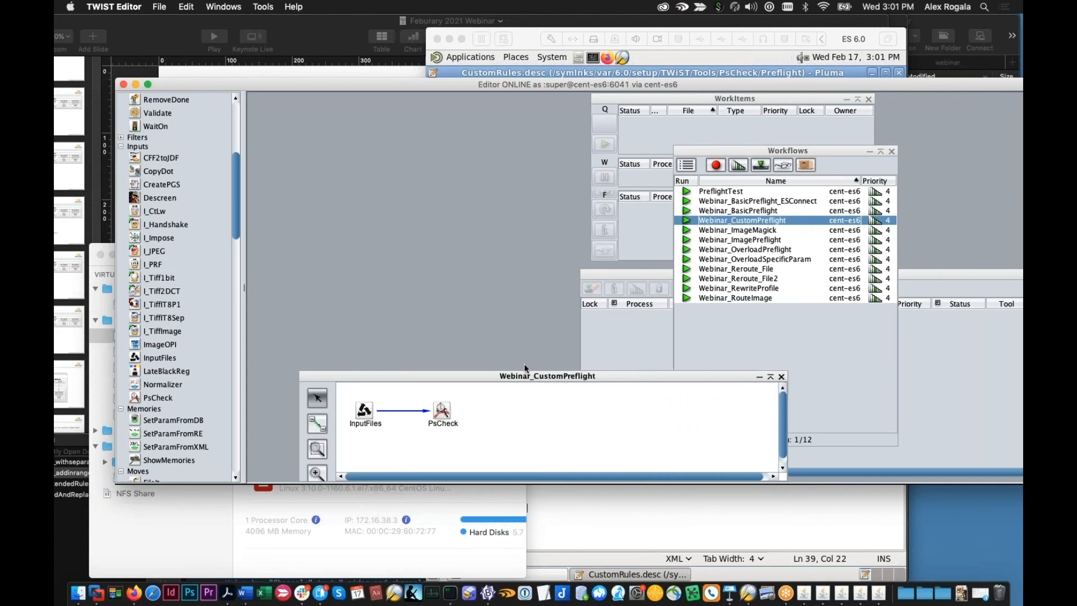
{"action": "left_click_drag", "start_coordinate": [524, 371], "coordinate": [524, 180]}
{"action": "left_click", "coordinate": [449, 221]}
{"action": "double_click", "coordinate": [451, 226]}
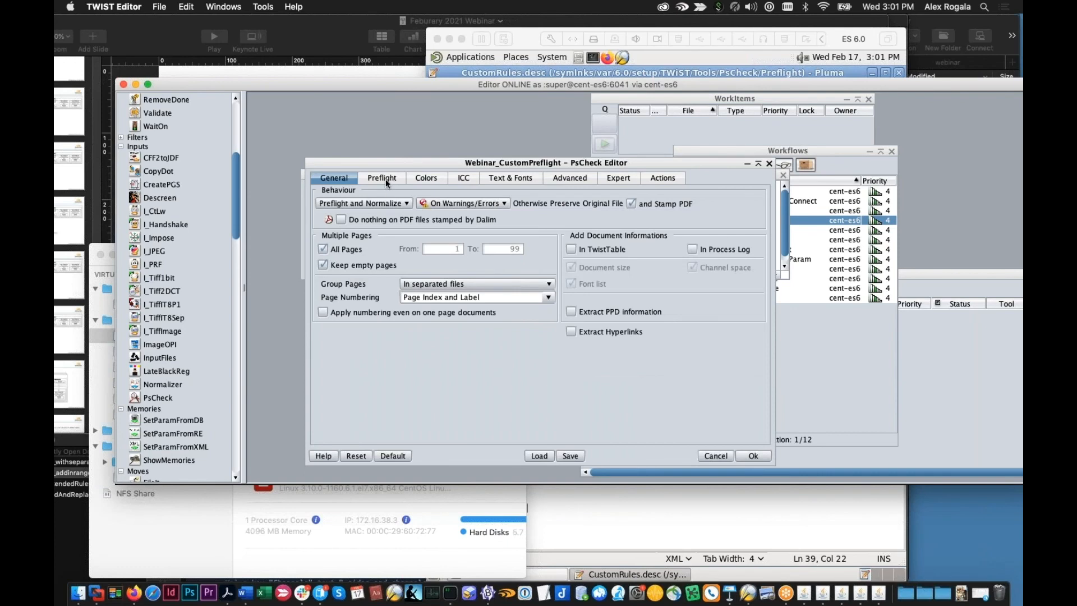
- Set the PsCheck preflight profile to Custom_Fancy and open that profile for editing
{"action": "left_click", "coordinate": [386, 180]}
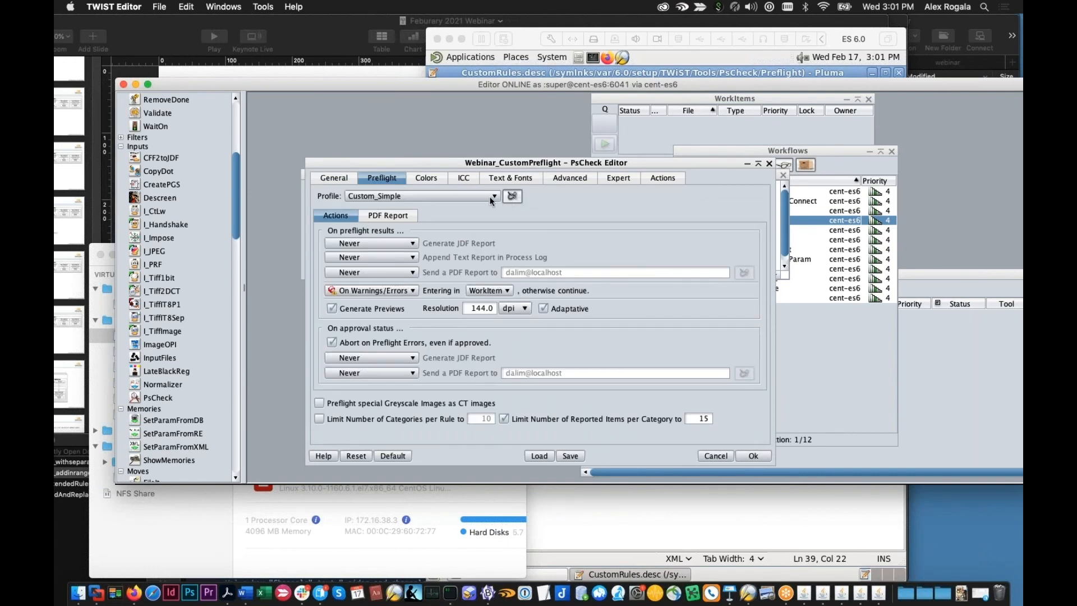
{"action": "left_click", "coordinate": [492, 197]}
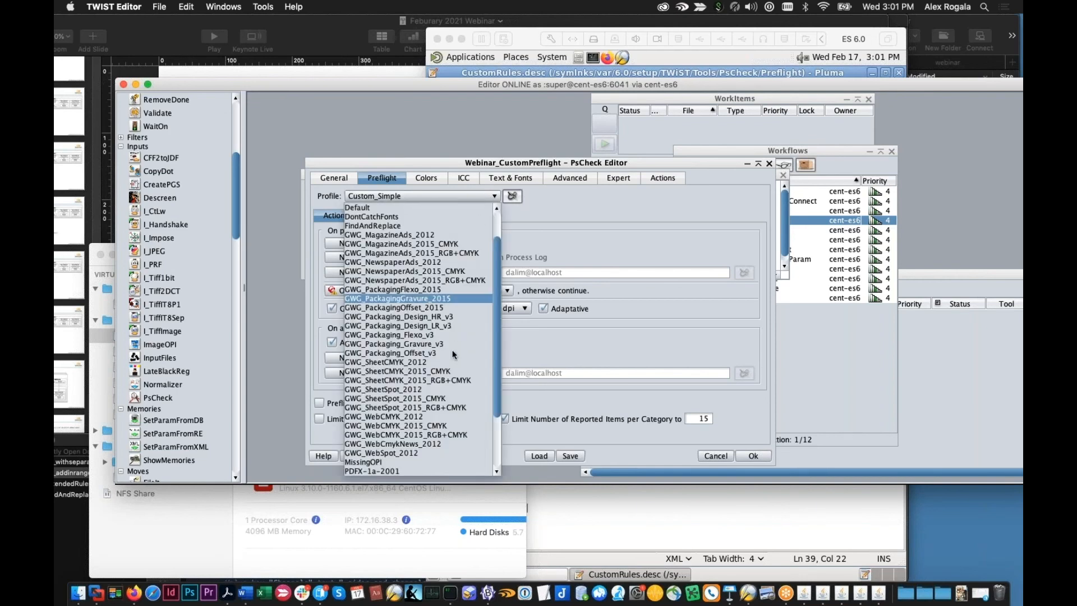
{"action": "scroll", "coordinate": [470, 379], "scroll_direction": "down", "scroll_amount": 1}
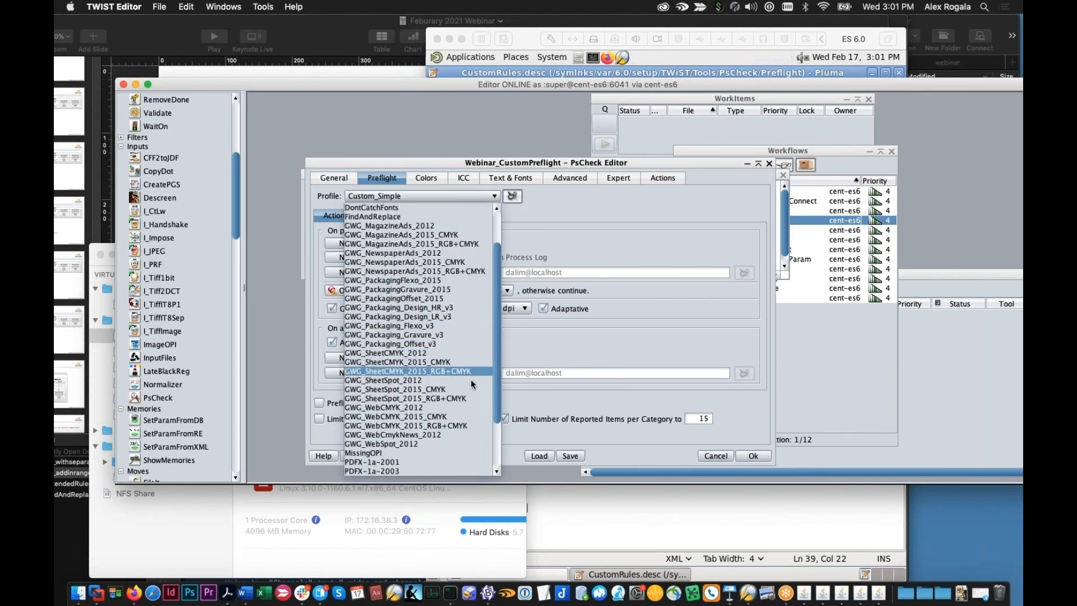
{"action": "scroll", "coordinate": [470, 379], "scroll_direction": "down", "scroll_amount": 2}
{"action": "scroll", "coordinate": [402, 227], "scroll_direction": "up", "scroll_amount": 5}
{"action": "left_click", "coordinate": [402, 217]}
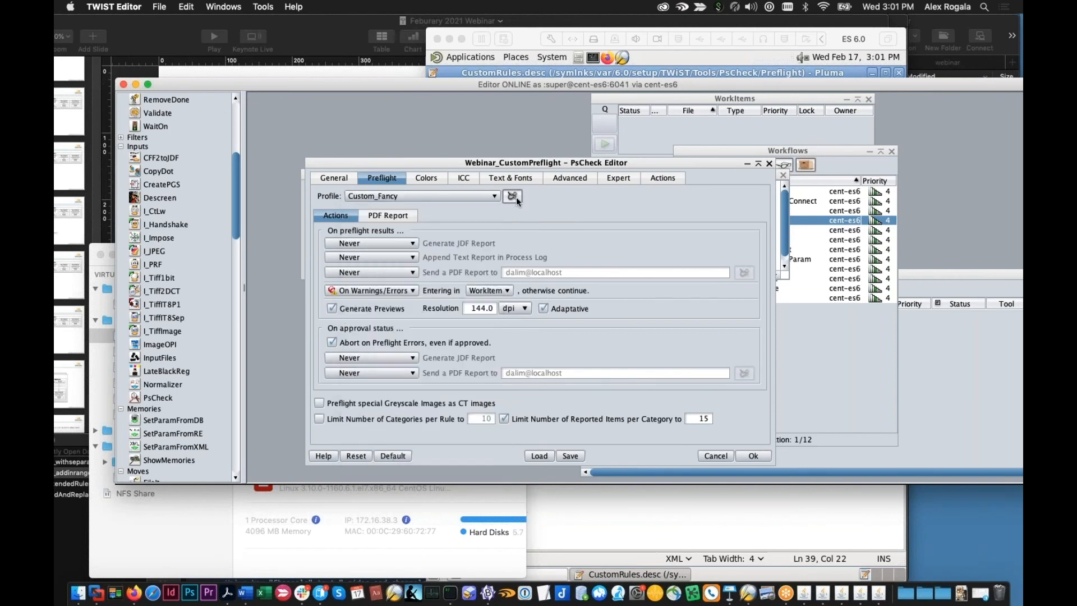
{"action": "left_click", "coordinate": [514, 196]}
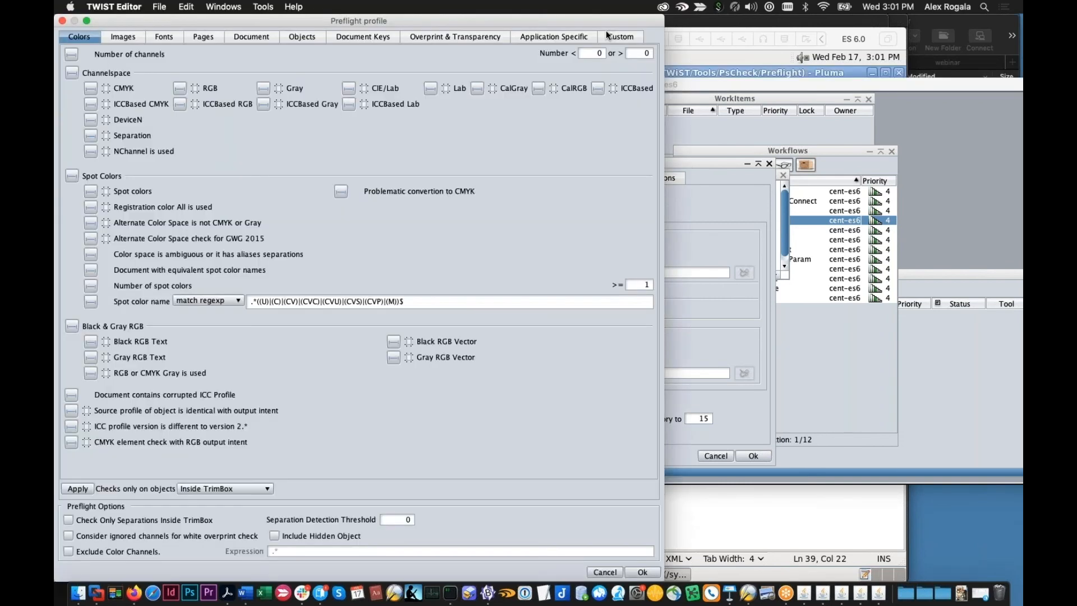
- Set the custom "Contains forbidden polygons" check in the Custom_Fancy profile to error severity
{"action": "left_click", "coordinate": [617, 36]}
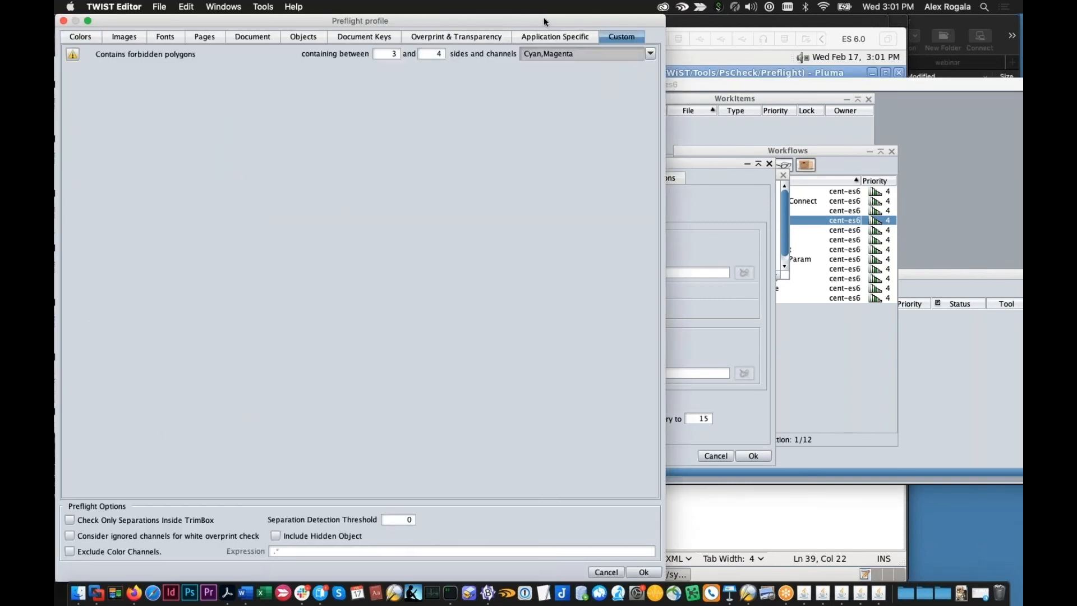
{"action": "left_click_drag", "start_coordinate": [544, 18], "coordinate": [590, 18]}
{"action": "left_click", "coordinate": [120, 55]}
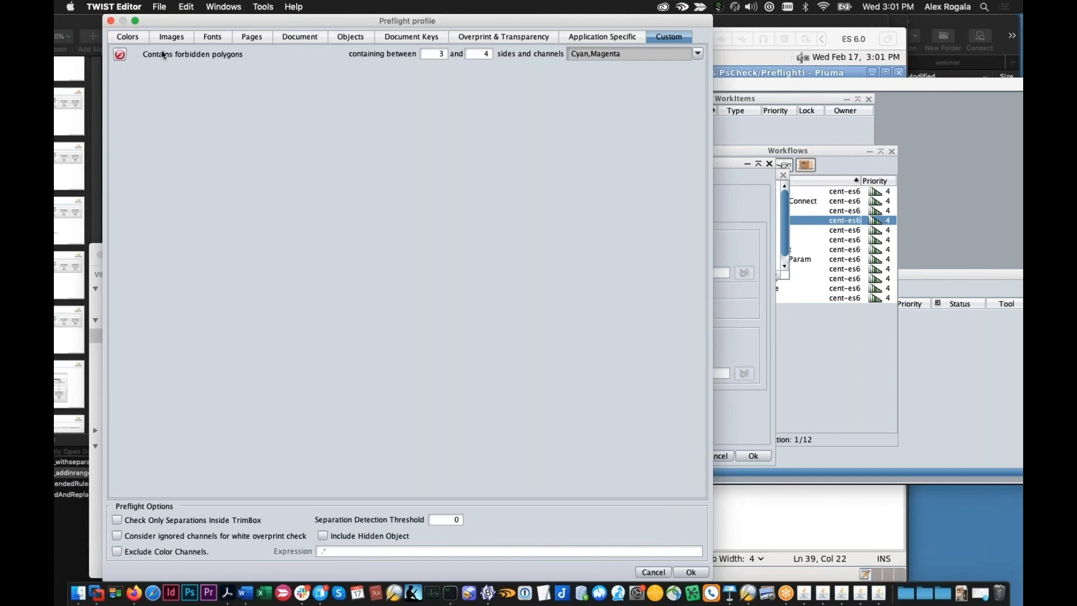
- Examine the minimum and maximum sides and the selectable channels of the forbidden polygons check
{"action": "double_click", "coordinate": [441, 54]}
{"action": "double_click", "coordinate": [486, 54]}
{"action": "left_click", "coordinate": [697, 54]}
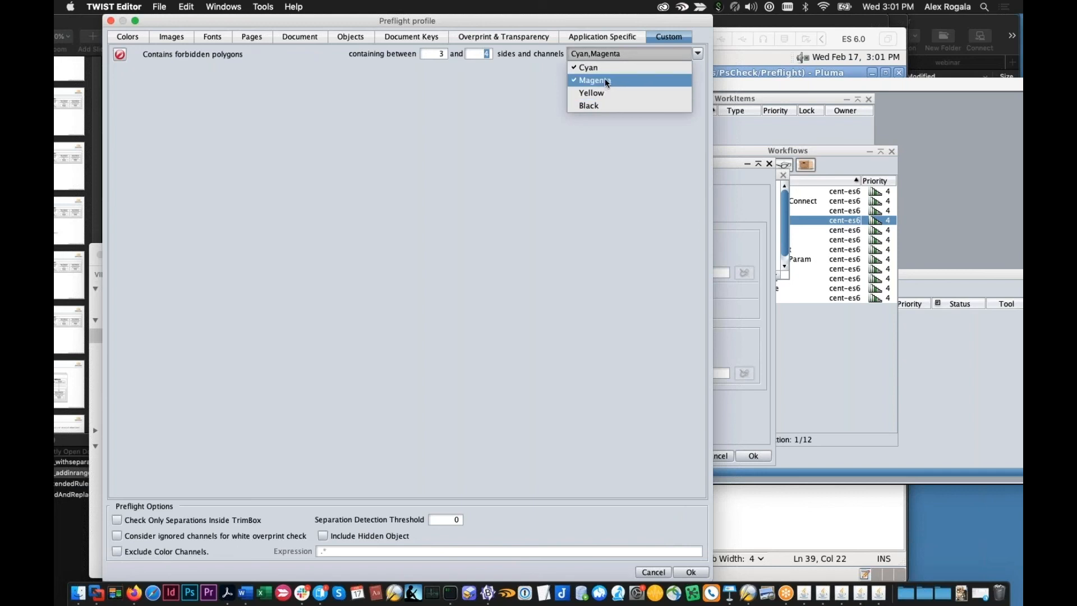
{"action": "left_click", "coordinate": [581, 164]}
{"action": "left_click", "coordinate": [697, 53]}
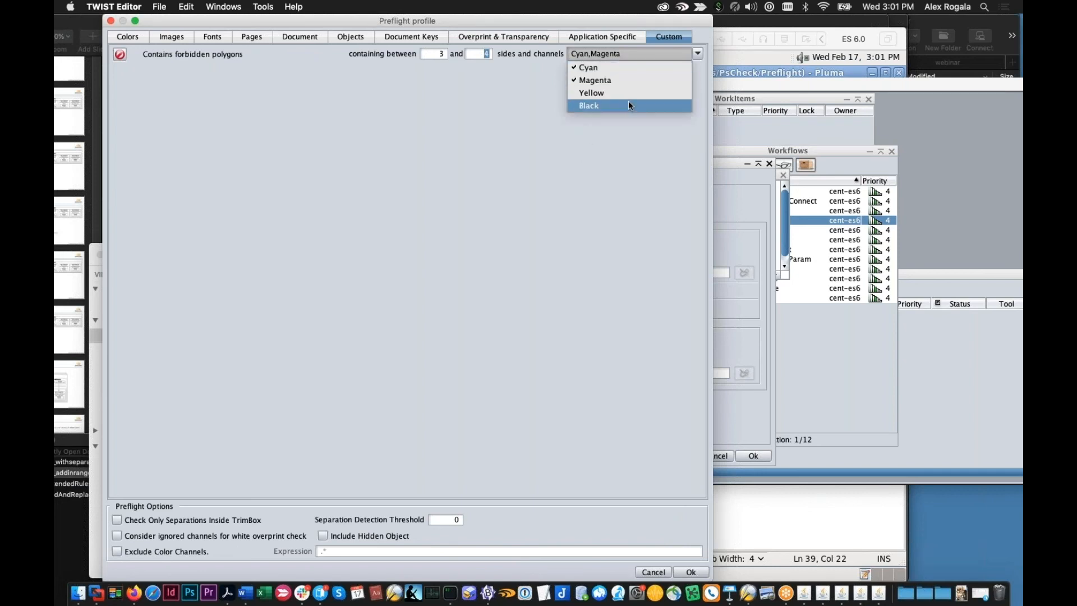
{"action": "left_click", "coordinate": [545, 174]}
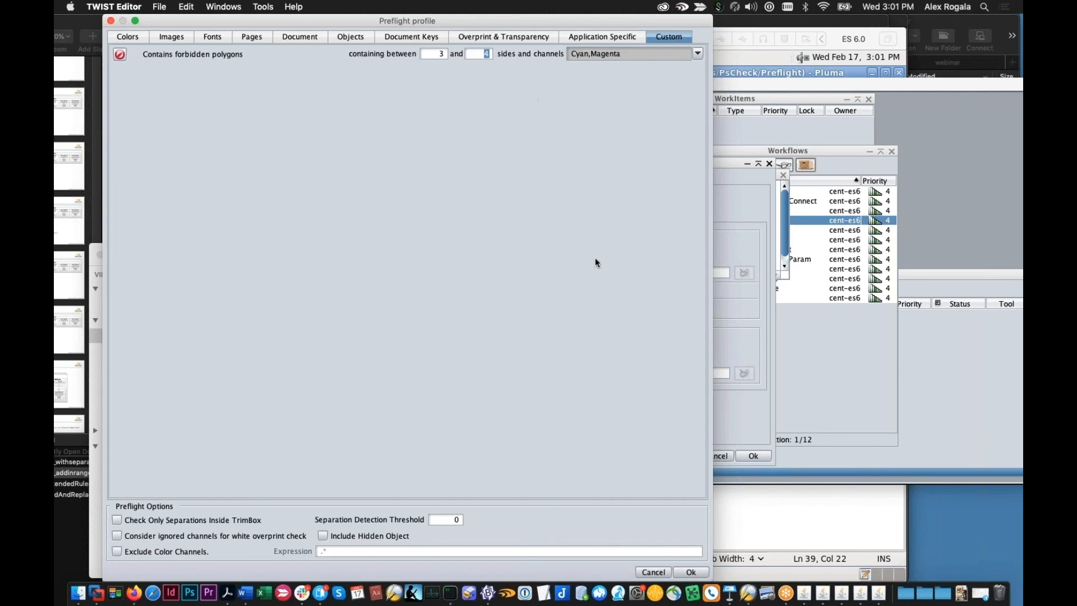
- Save the profile and the Webinar_CustomPreflight workflow, and submit shapes_more.pdf to the workflow
{"action": "left_click", "coordinate": [683, 574]}
{"action": "left_click", "coordinate": [528, 342]}
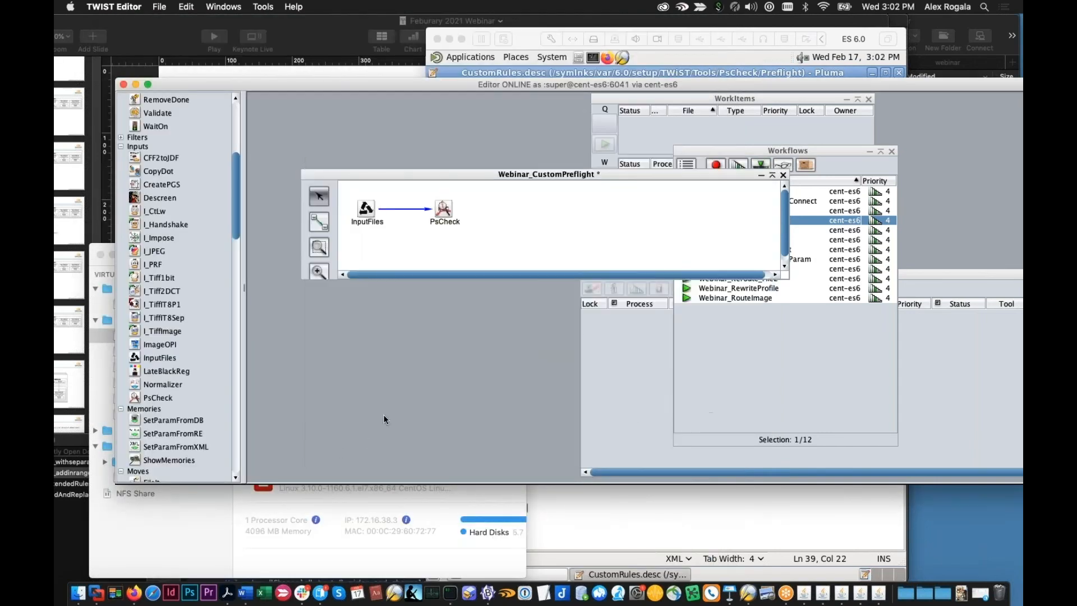
{"action": "left_click", "coordinate": [79, 594]}
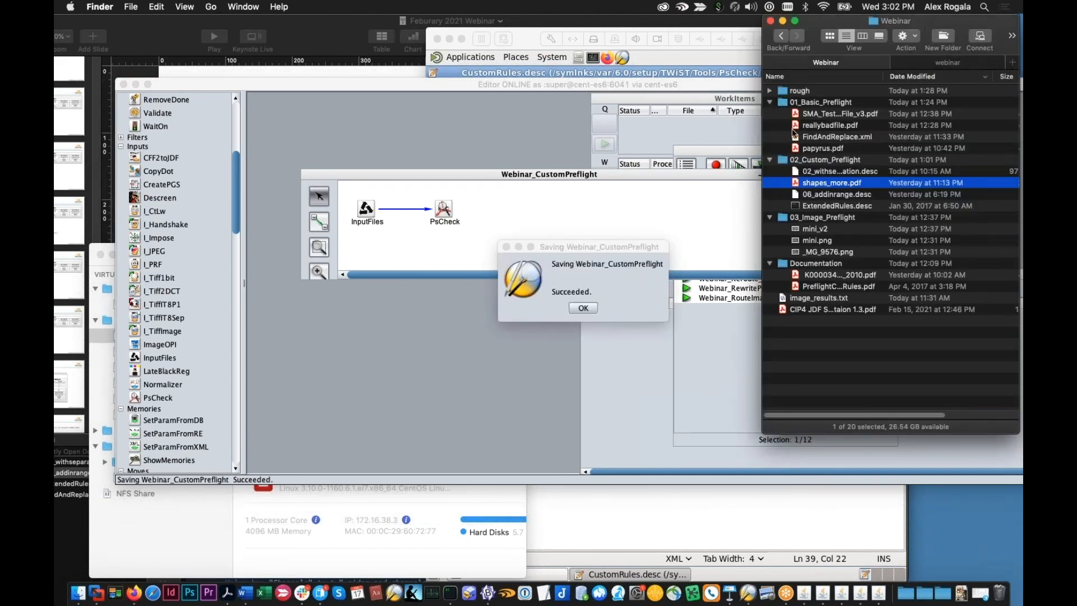
{"action": "left_click_drag", "start_coordinate": [795, 183], "coordinate": [711, 196]}
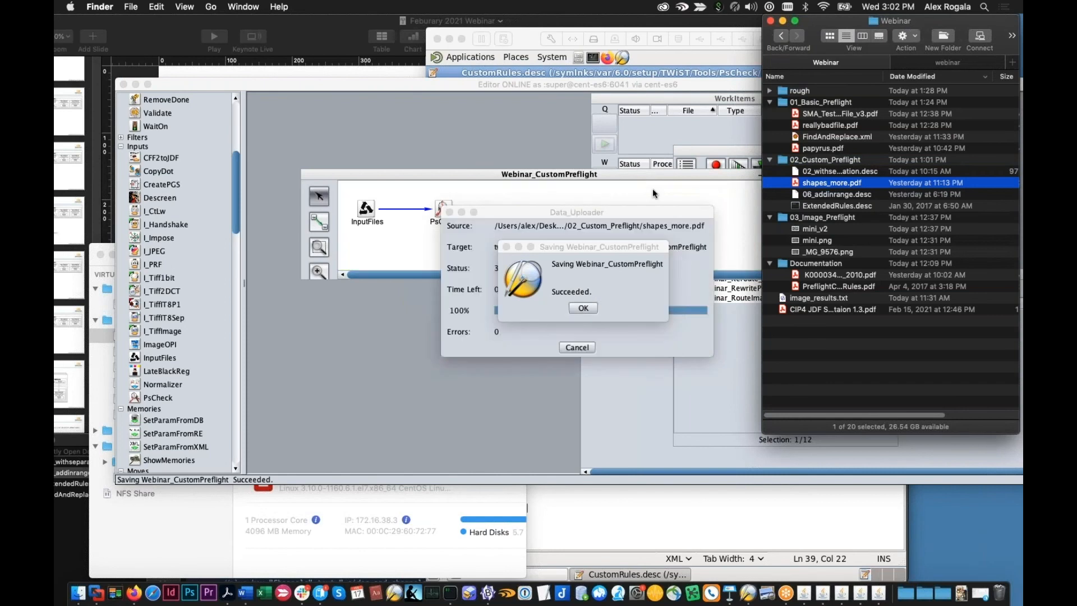
{"action": "left_click_drag", "start_coordinate": [637, 174], "coordinate": [589, 208]}
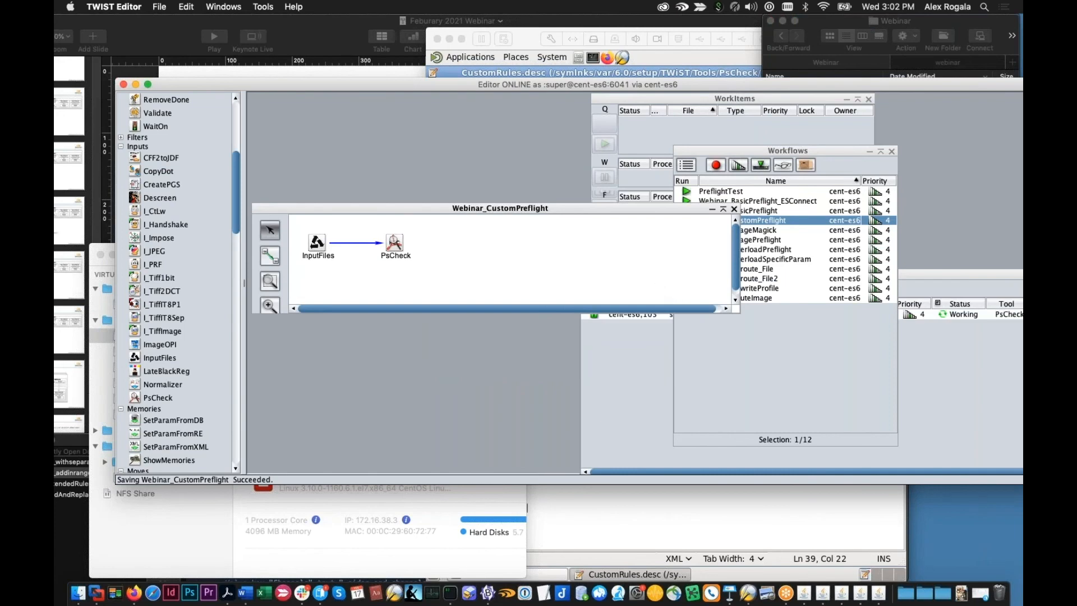
- Start the queued preflight viewer work item for shapes_more.pdf and open its PDF report
{"action": "key", "text": "super+Tab"}
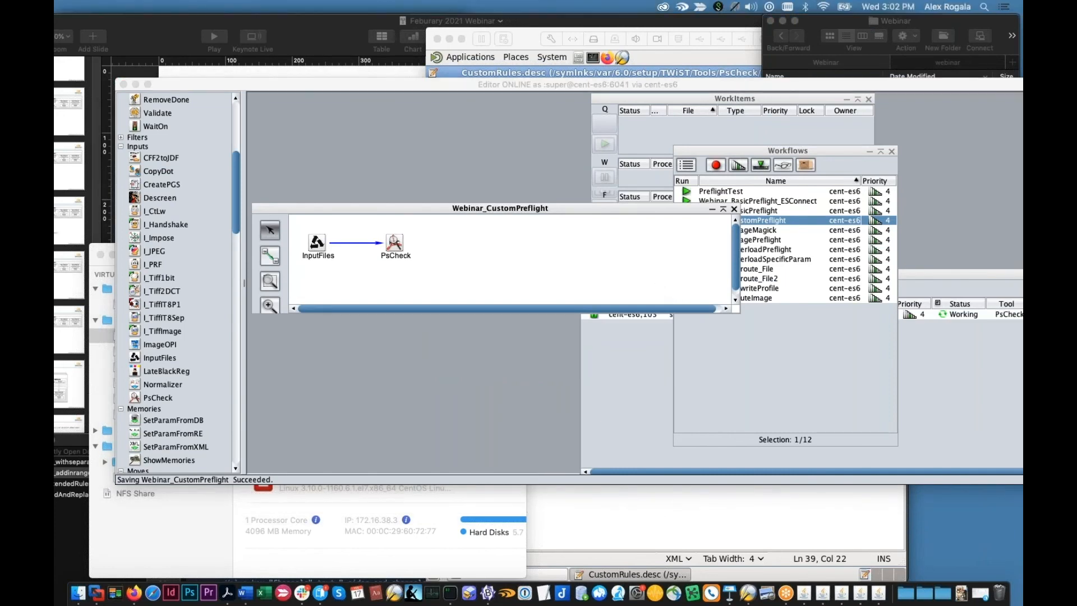
{"action": "left_click", "coordinate": [952, 270]}
{"action": "left_click_drag", "start_coordinate": [952, 269], "coordinate": [796, 282]}
{"action": "left_click", "coordinate": [760, 121]}
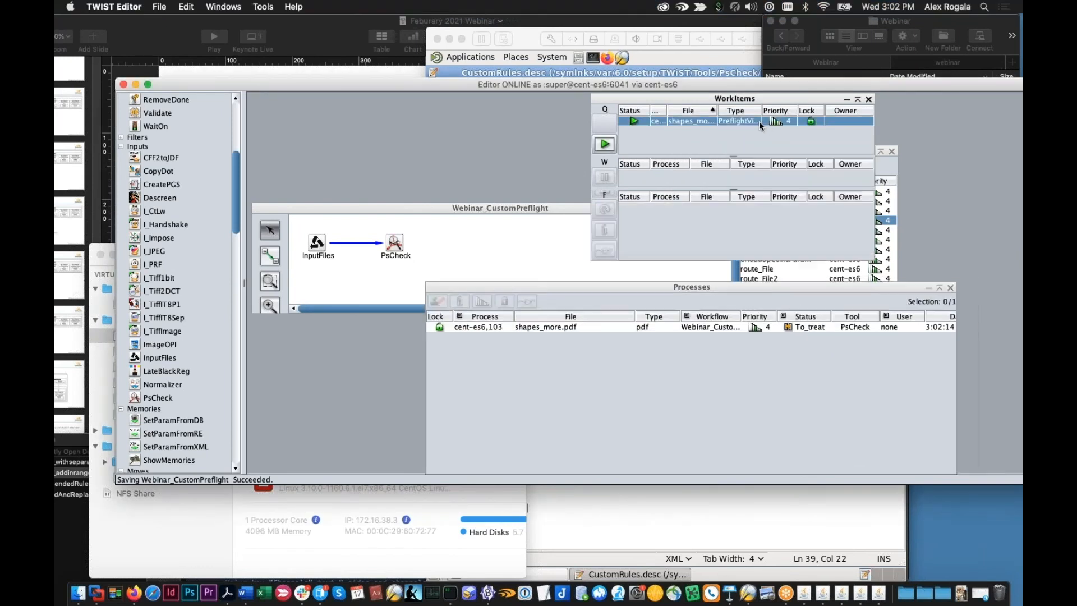
{"action": "left_click", "coordinate": [605, 145]}
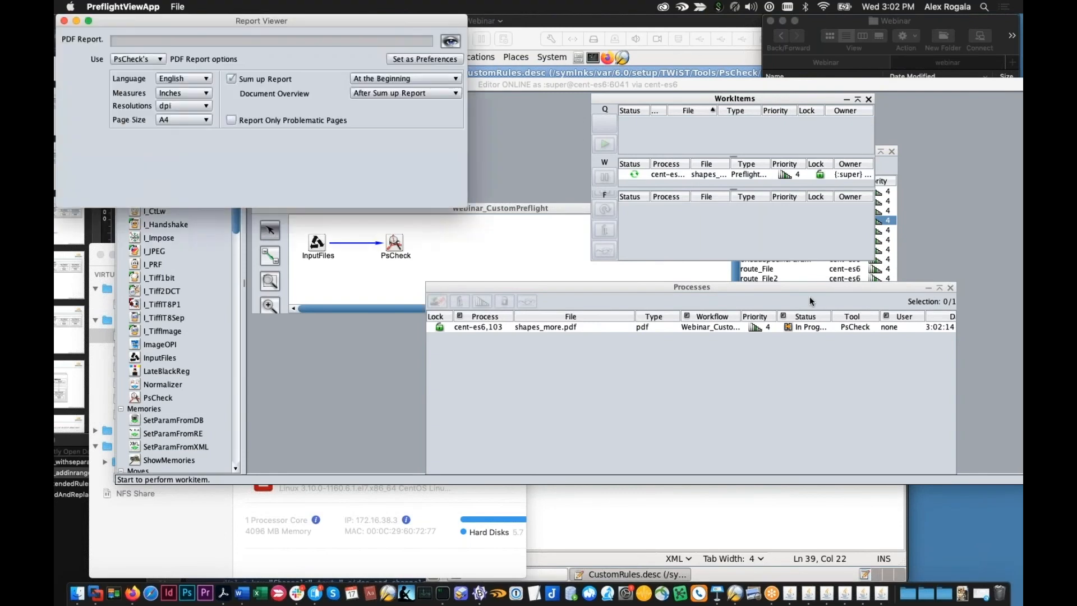
{"action": "left_click", "coordinate": [450, 40]}
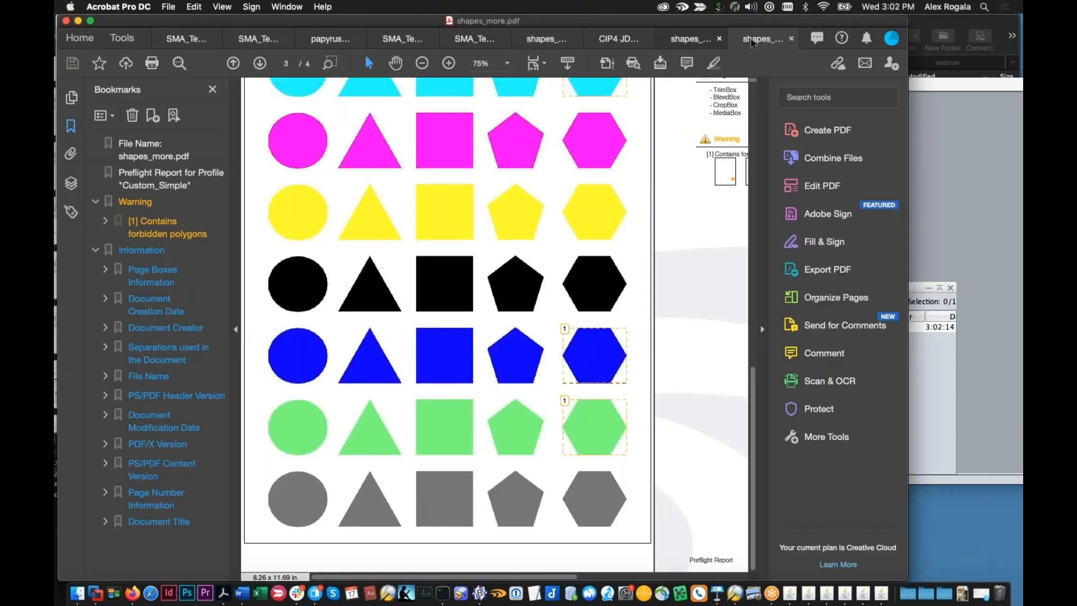
- Close the old Custom_Simple report and examine which shapes are flagged in the Custom_Fancy report for shapes_more.pdf
{"action": "left_click", "coordinate": [790, 38]}
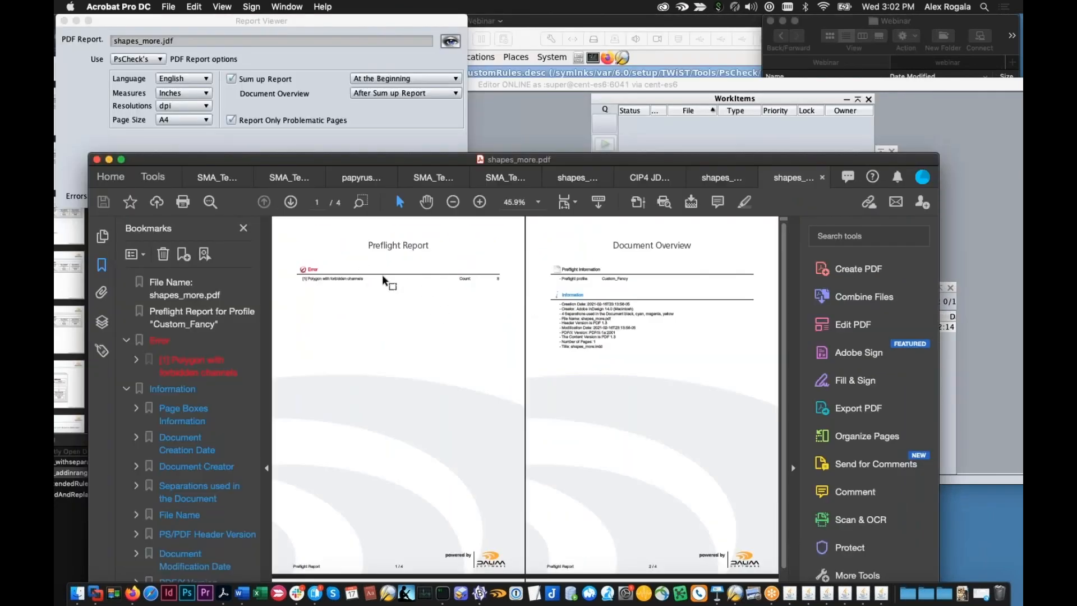
{"action": "scroll", "coordinate": [387, 278], "scroll_direction": "down", "scroll_amount": 5}
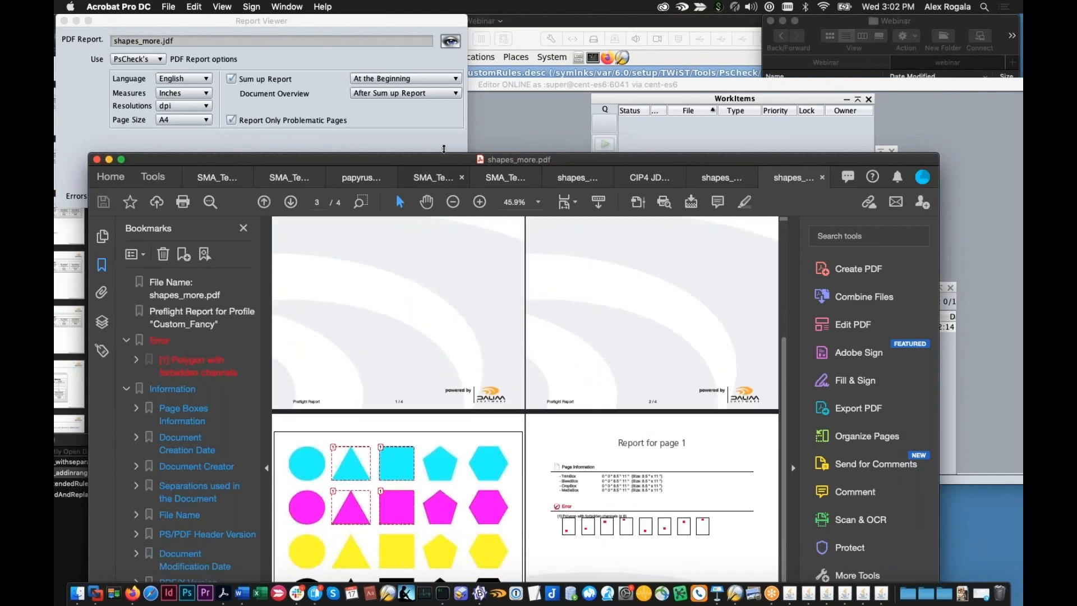
{"action": "left_click_drag", "start_coordinate": [449, 159], "coordinate": [449, 21]}
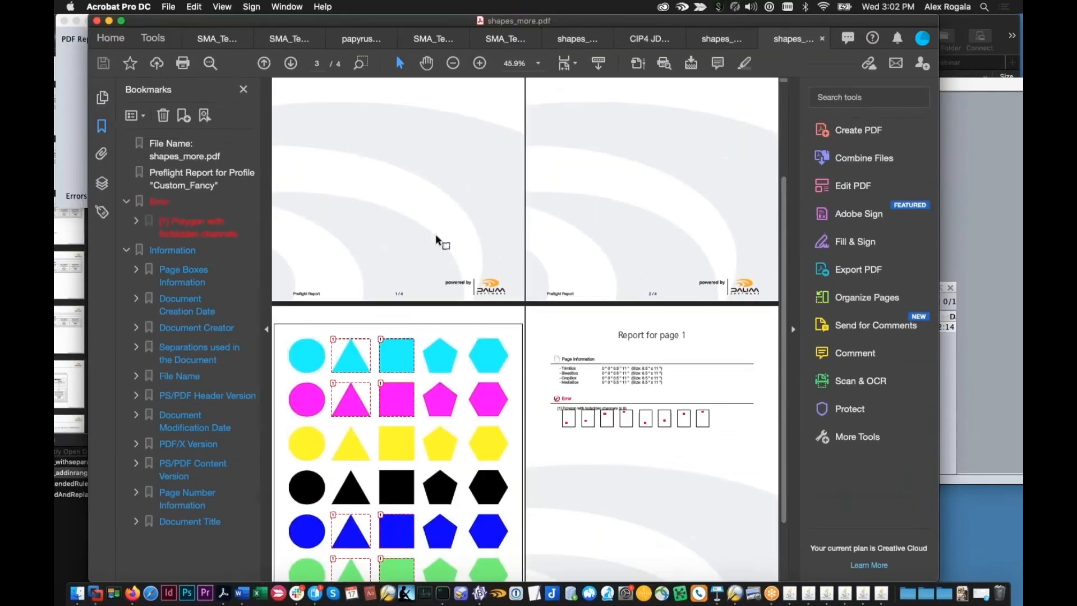
{"action": "scroll", "coordinate": [409, 334], "scroll_direction": "down", "scroll_amount": 2}
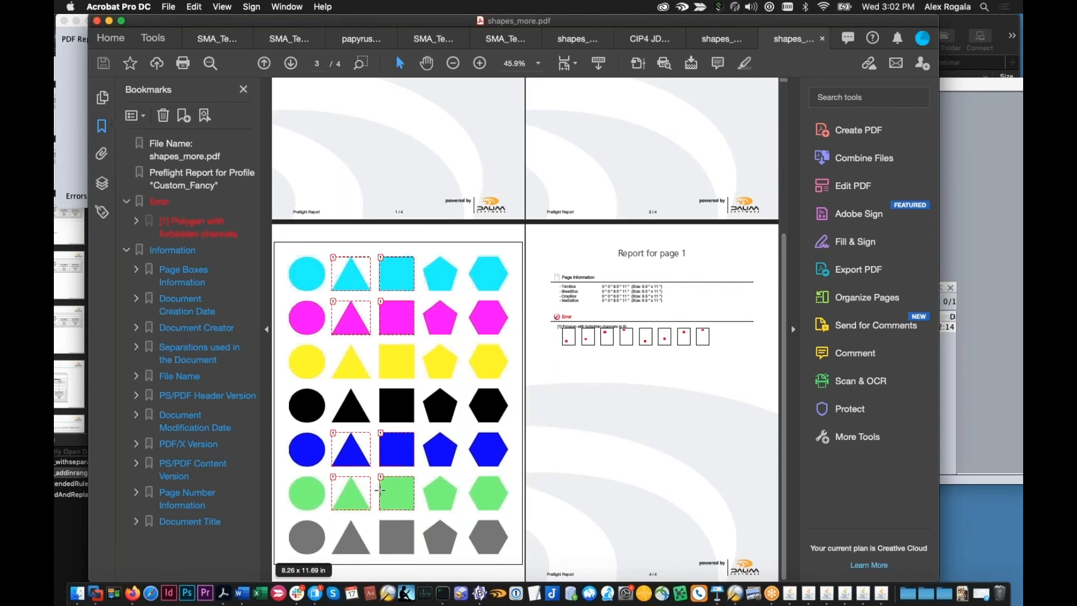
- Reopen the Custom_Fancy profile from the PsCheck tool in TWIST Editor and set the forbidden polygons to between 5 and 6 sides
{"action": "left_click", "coordinate": [962, 173]}
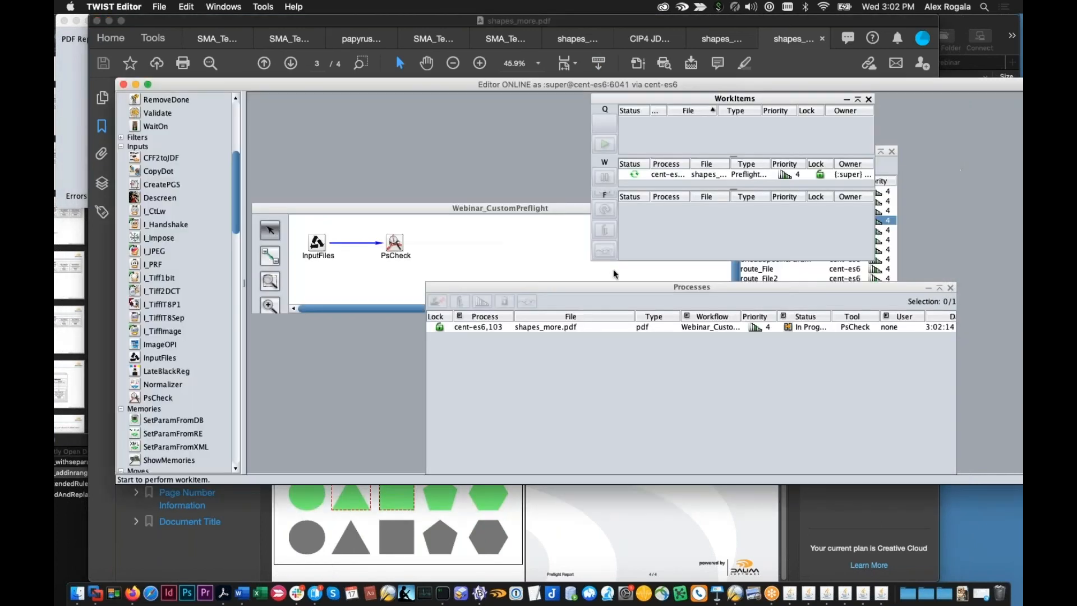
{"action": "double_click", "coordinate": [395, 243]}
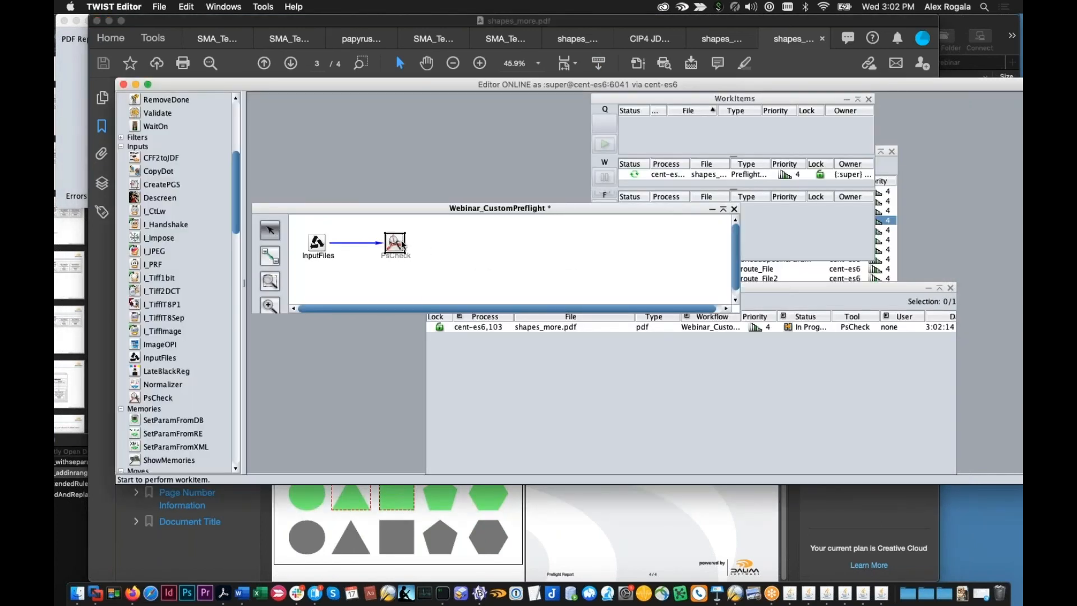
{"action": "left_click", "coordinate": [512, 196]}
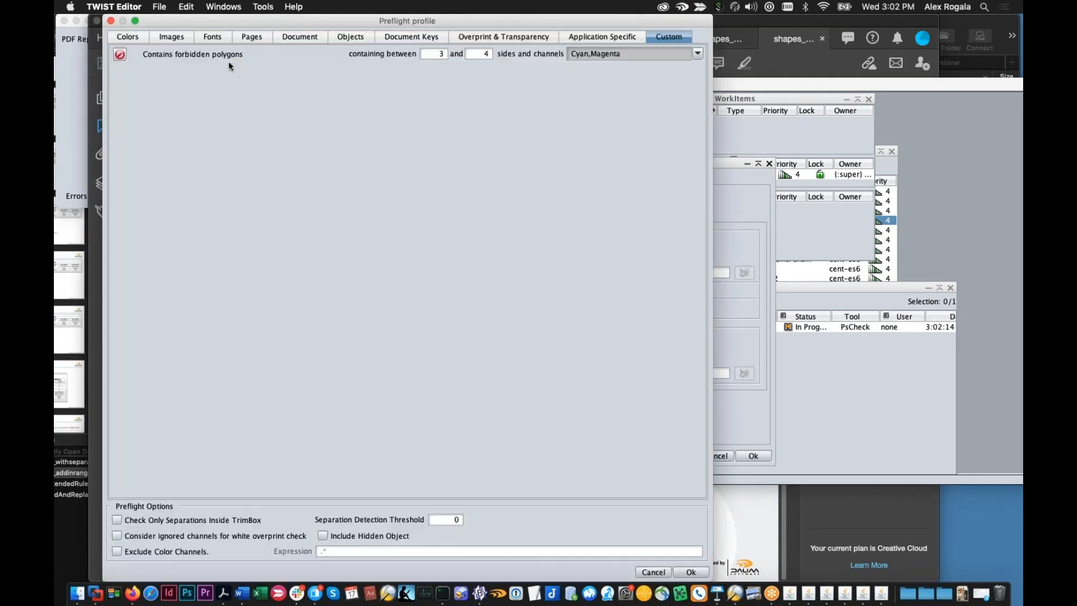
{"action": "left_click_drag", "start_coordinate": [431, 53], "coordinate": [463, 55]}
{"action": "type", "text": "5"}
{"action": "key", "text": "Tab"}
{"action": "type", "text": "6"}
- Change the forbidden polygons check's channels to Magenta and Yellow by deselecting Cyan and adding Yellow
{"action": "left_click", "coordinate": [698, 53]}
{"action": "left_click", "coordinate": [605, 68]}
{"action": "left_click", "coordinate": [599, 92]}
{"action": "left_click", "coordinate": [605, 172]}
- Confirm the modified profile and PsCheck settings, and save the Webinar_CustomPreflight workflow
{"action": "left_click", "coordinate": [694, 570]}
{"action": "left_click", "coordinate": [515, 343]}
{"action": "left_click", "coordinate": [752, 447]}
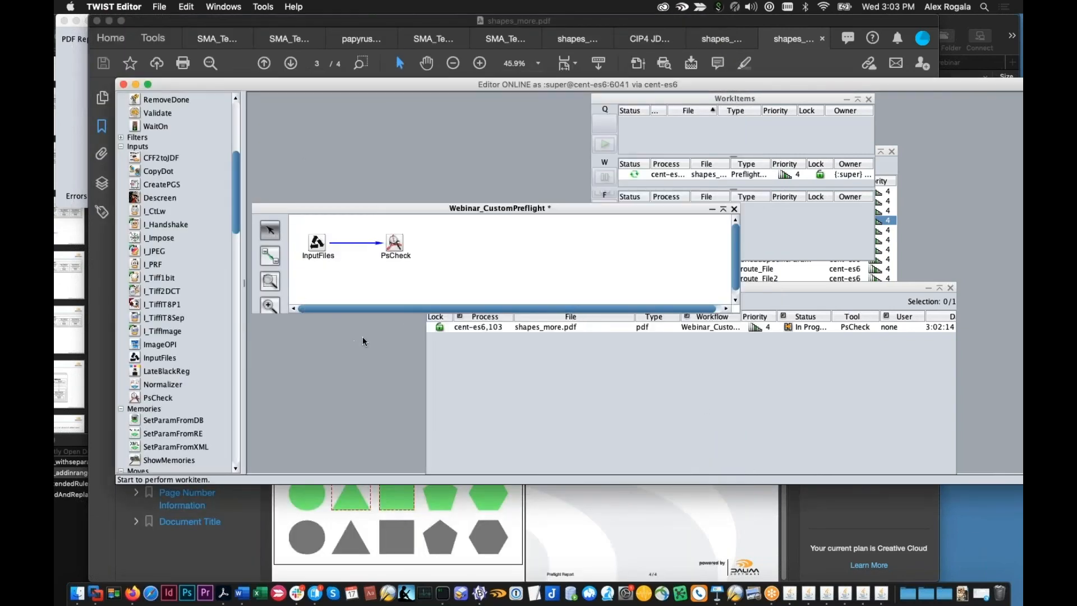
{"action": "key", "text": "super+s"}
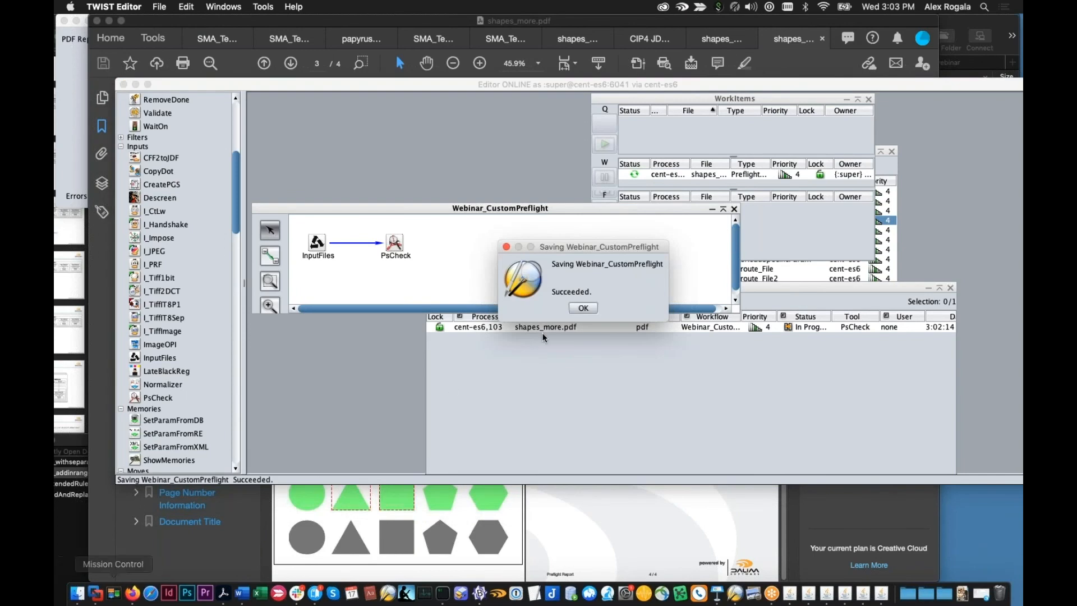
{"action": "left_click", "coordinate": [584, 308]}
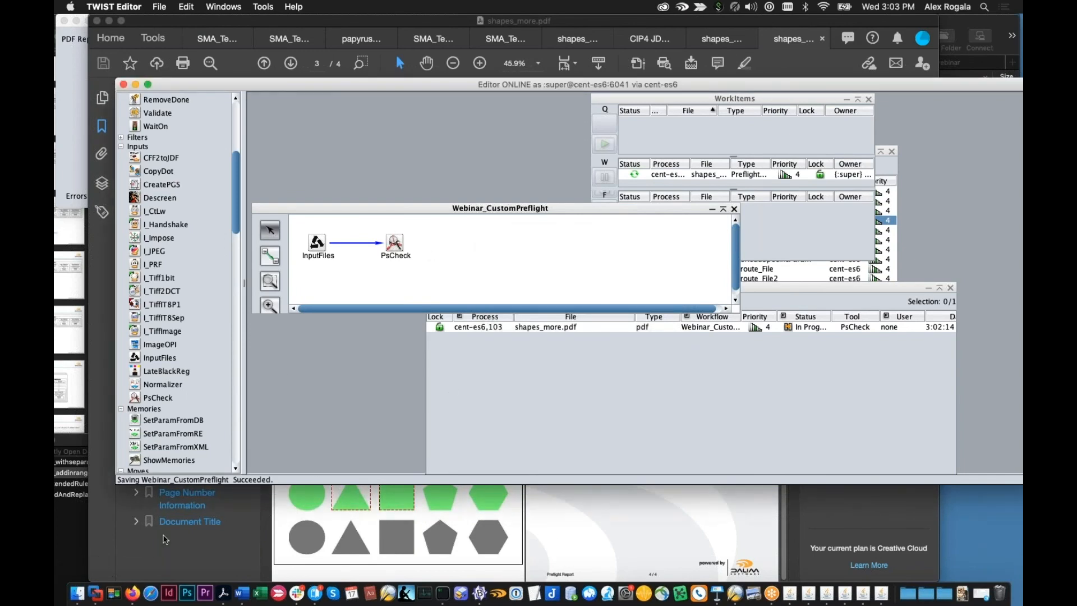
- Switch to Finder and submit shapes_more.pdf again to the Webinar_CustomPreflight workflow
{"action": "left_click", "coordinate": [94, 596]}
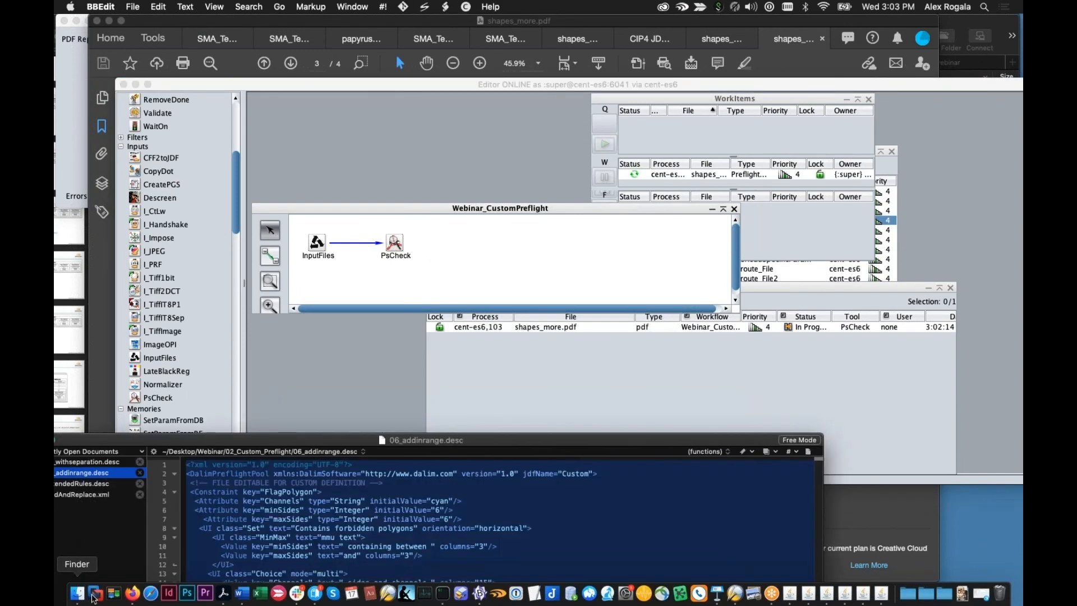
{"action": "left_click", "coordinate": [78, 593]}
{"action": "left_click_drag", "start_coordinate": [831, 183], "coordinate": [567, 251]}
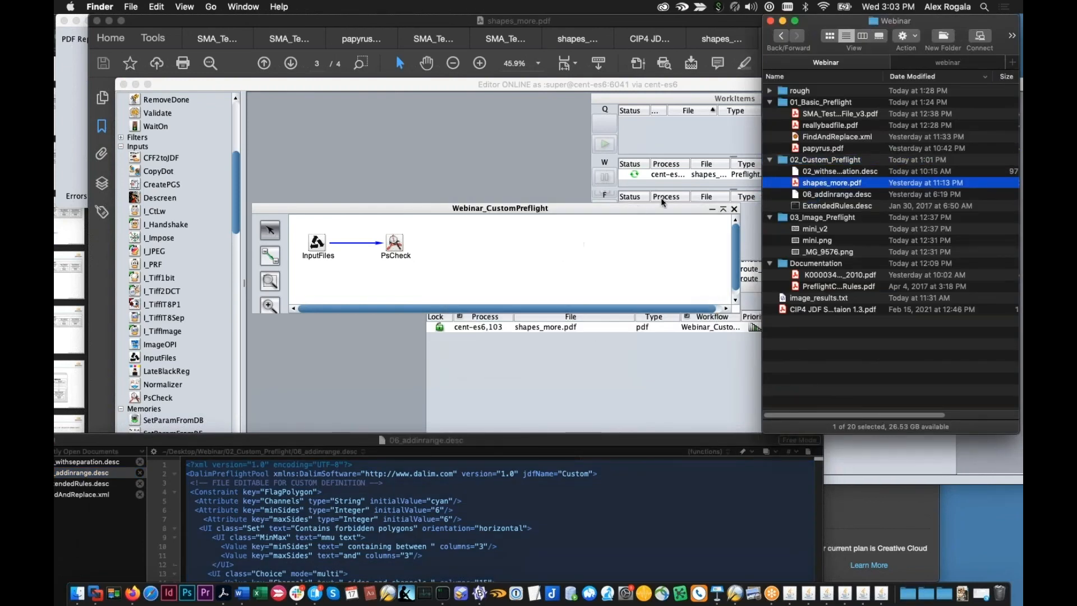
- Start the new preflight viewer work item for shapes_more.pdf in TWIST Editor and open its updated PDF report
{"action": "left_click", "coordinate": [683, 174]}
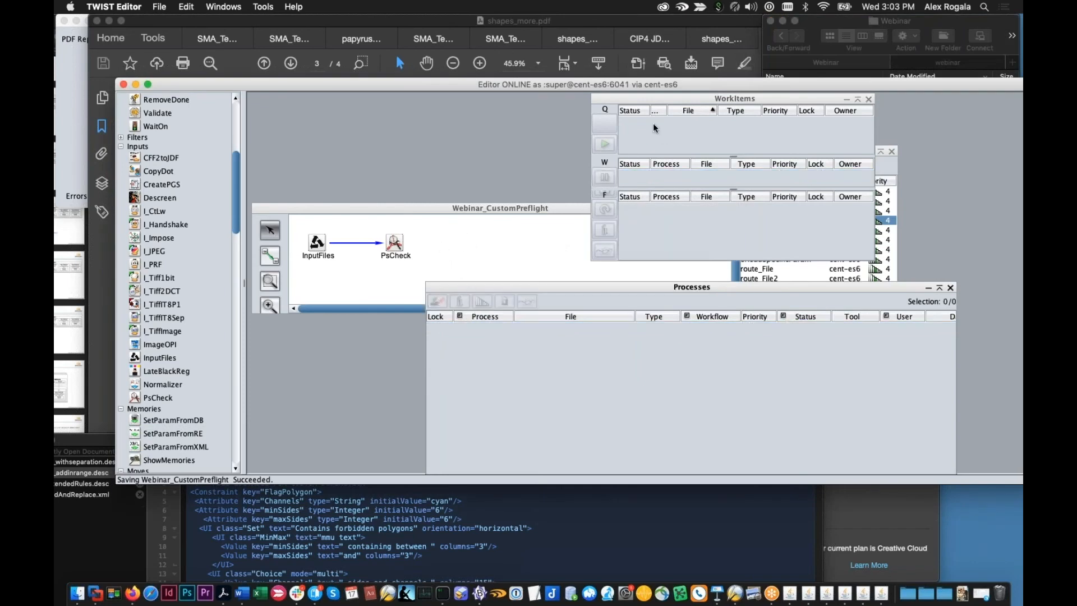
{"action": "left_click", "coordinate": [626, 133]}
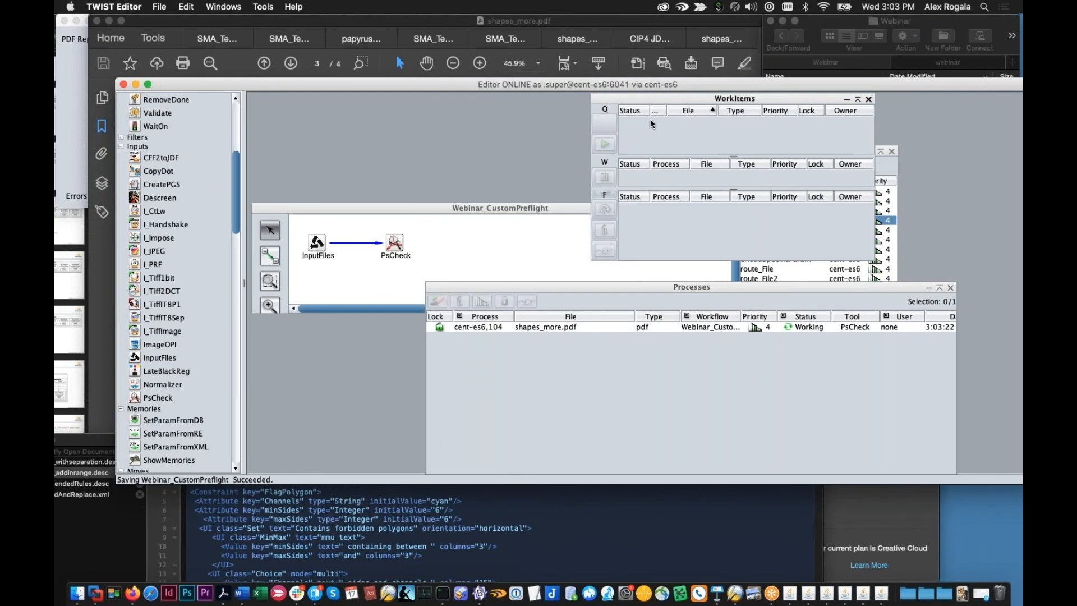
{"action": "left_click", "coordinate": [651, 119]}
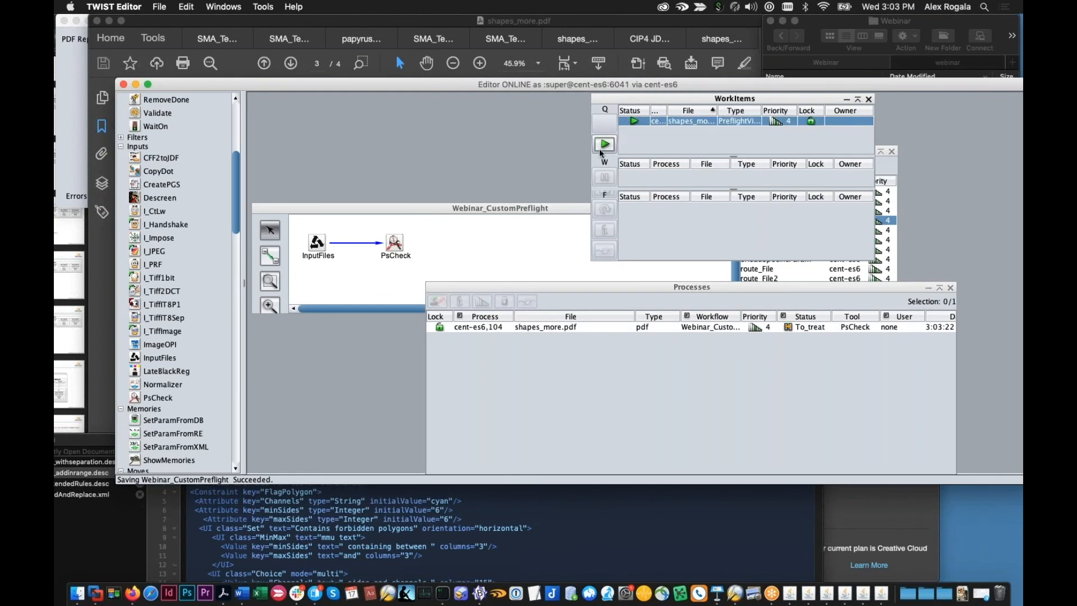
{"action": "left_click", "coordinate": [605, 148]}
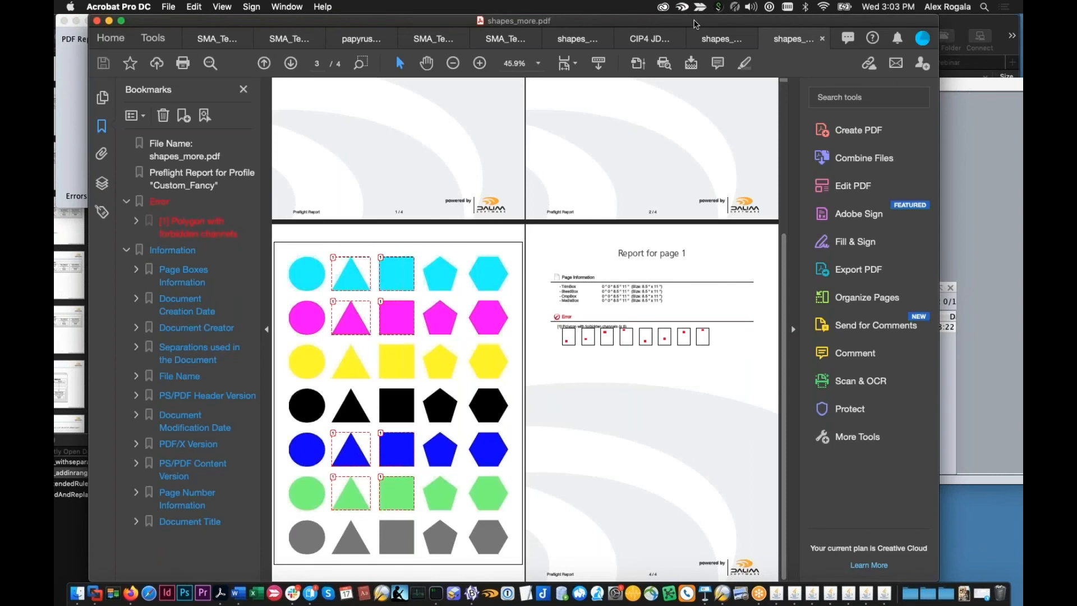
{"action": "left_click_drag", "start_coordinate": [581, 18], "coordinate": [575, 32]}
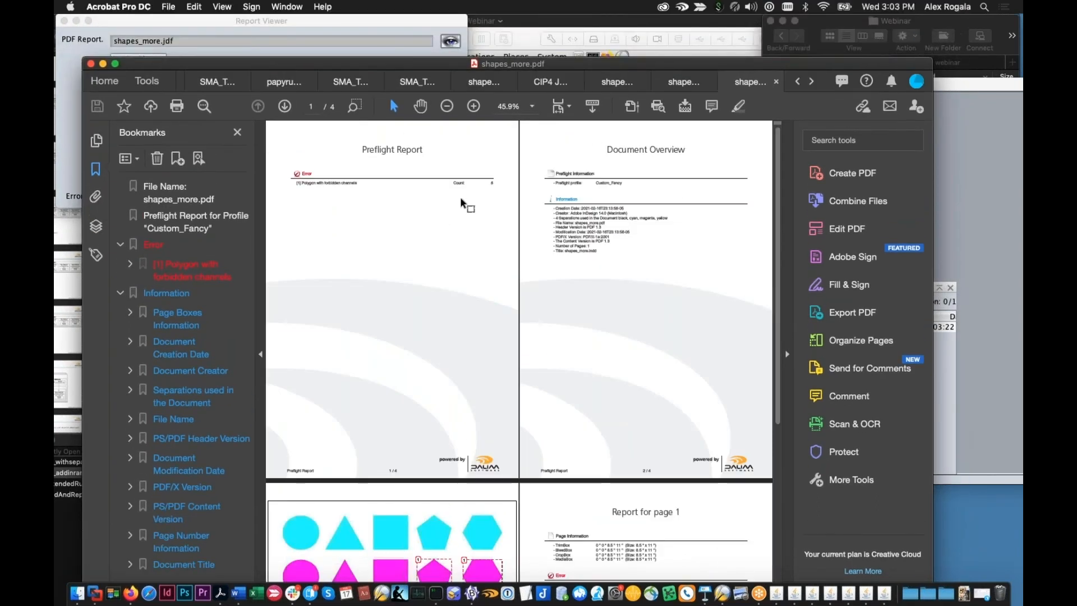
- Examine the flagged polygons on the updated report's shapes page and move the report window out of the way
{"action": "scroll", "coordinate": [460, 195], "scroll_direction": "down", "scroll_amount": 4}
{"action": "scroll", "coordinate": [460, 193], "scroll_direction": "down", "scroll_amount": 4}
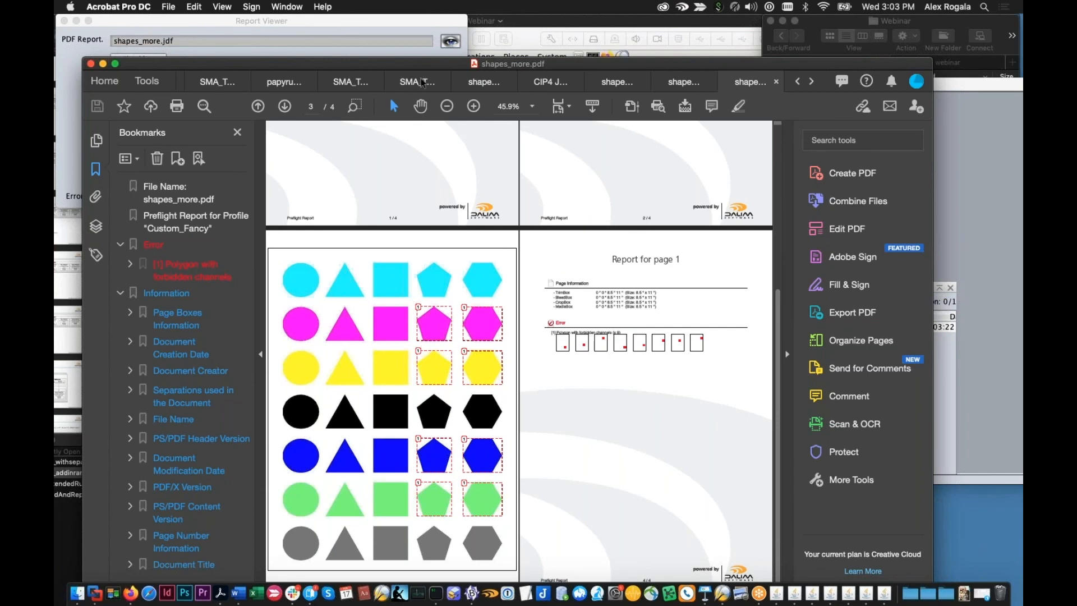
{"action": "left_click_drag", "start_coordinate": [431, 94], "coordinate": [427, 386]}
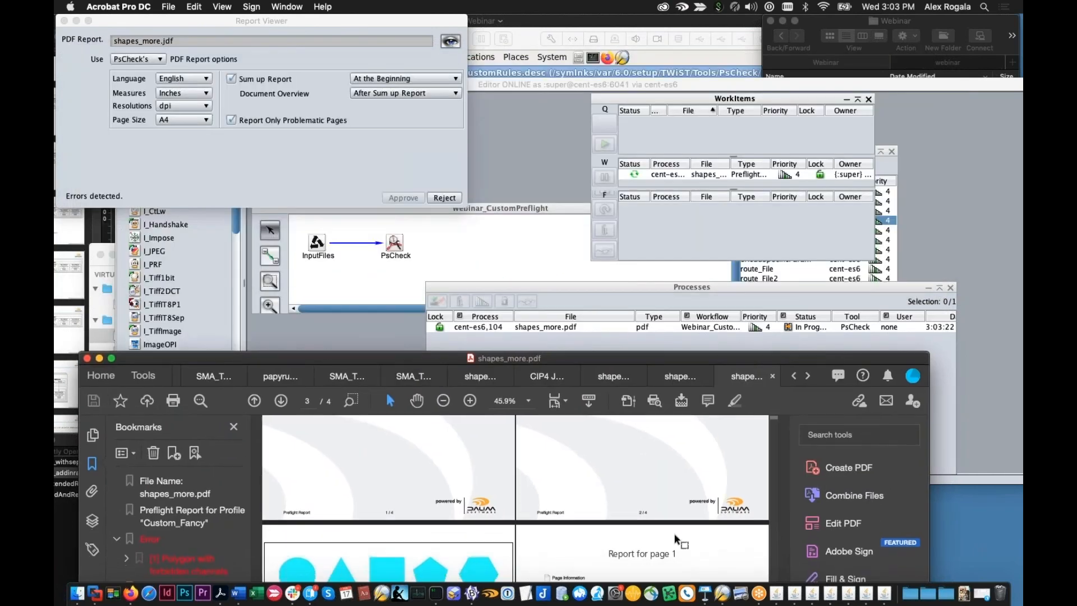
- Switch to the webinar presentation in Keynote and display the Complex Preflight Constraint slide
{"action": "left_click", "coordinate": [705, 600]}
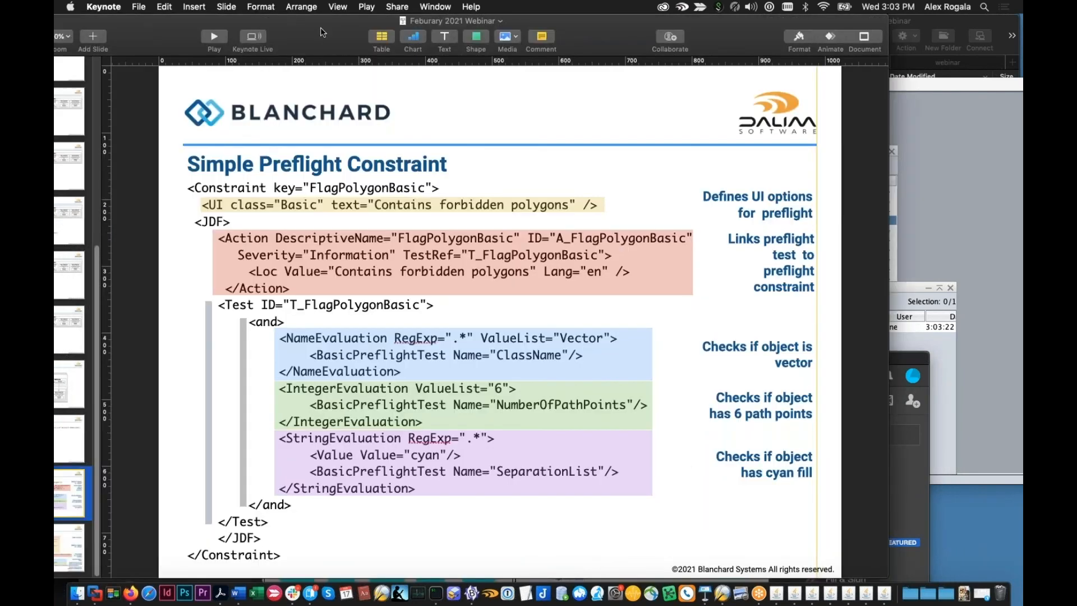
{"action": "left_click_drag", "start_coordinate": [322, 31], "coordinate": [380, 22]}
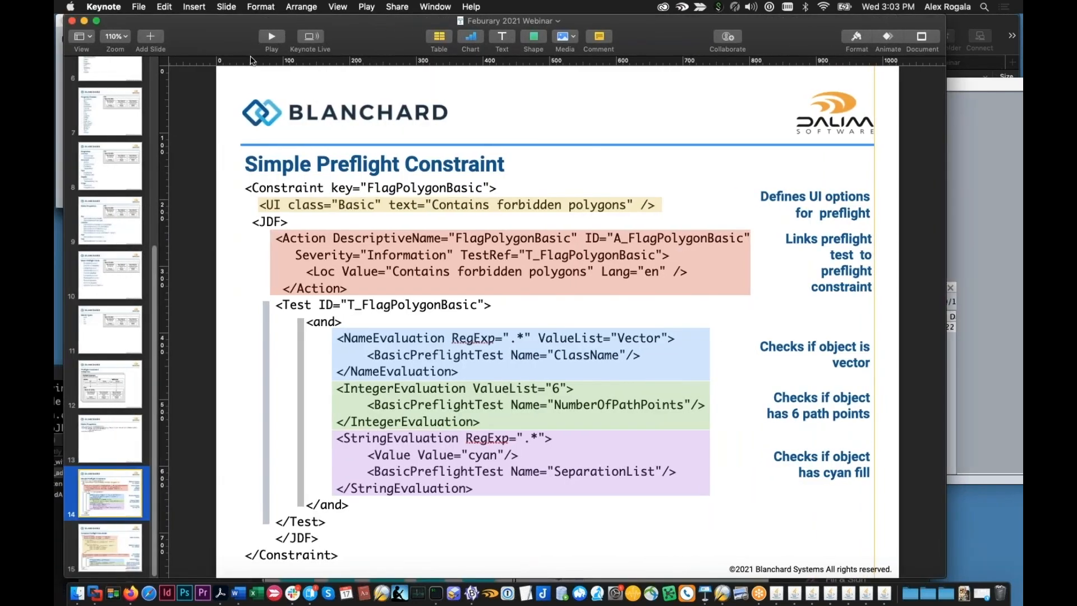
{"action": "left_click", "coordinate": [112, 539]}
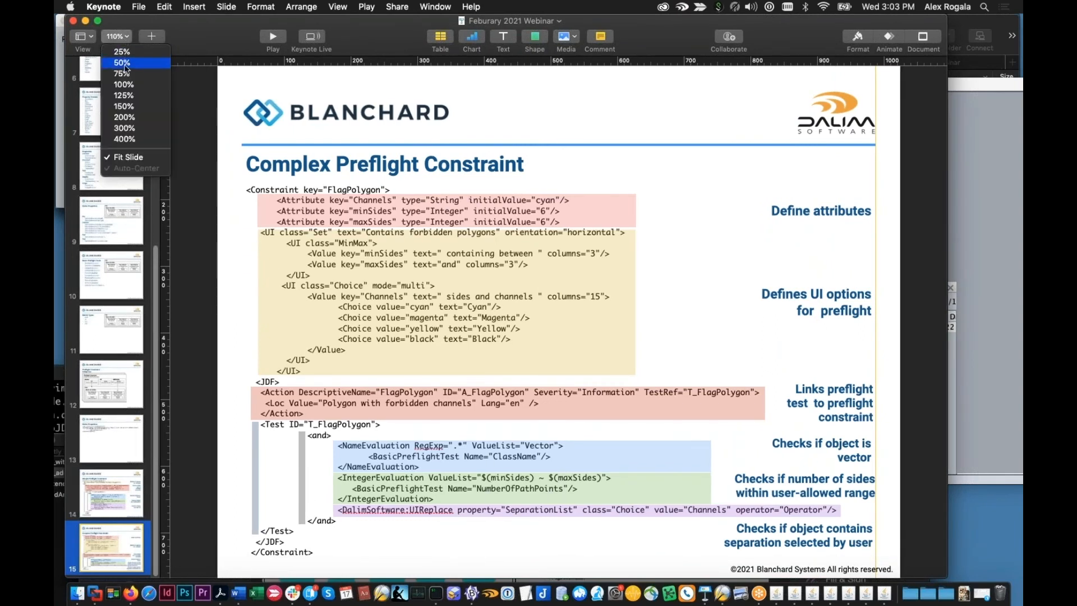
- Zoom the Complex Preflight Constraint slide to 150% so its code is easier to read
{"action": "left_click", "coordinate": [131, 95]}
{"action": "scroll", "coordinate": [543, 272], "scroll_direction": "down", "scroll_amount": 3}
{"action": "left_click", "coordinate": [117, 36]}
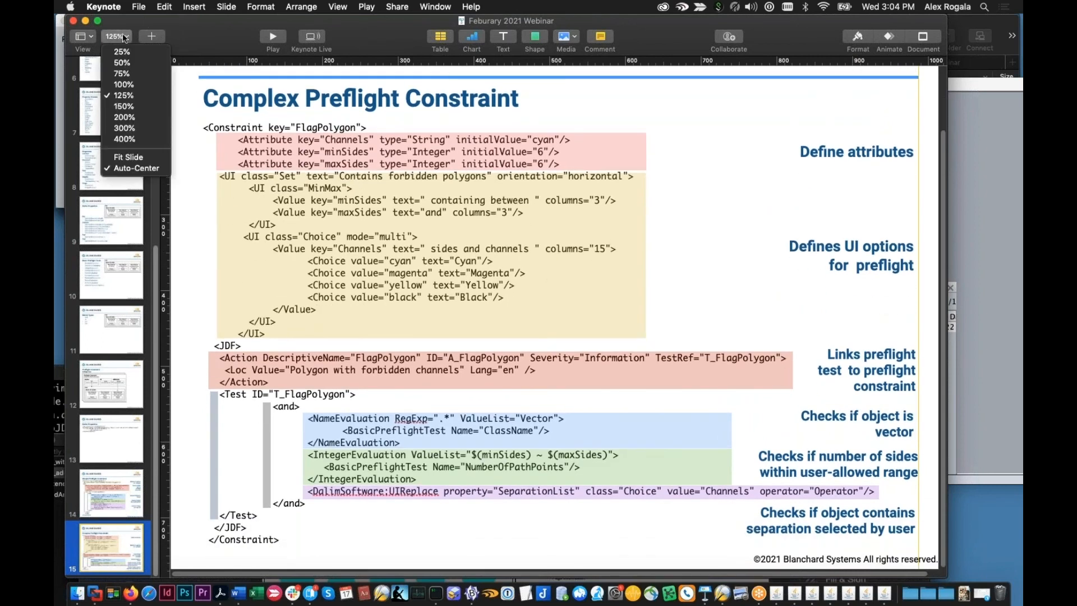
{"action": "left_click", "coordinate": [160, 107]}
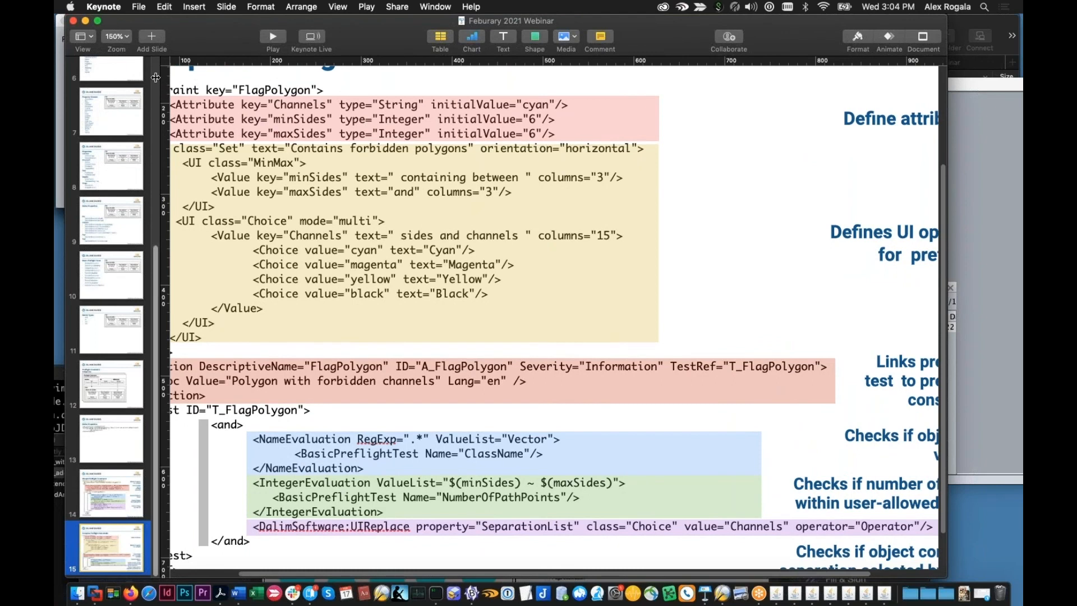
- Display the slide only, without the slide navigator, and widen the presentation window to fit the code and its annotations
{"action": "left_click_drag", "start_coordinate": [155, 77], "coordinate": [146, 77]}
{"action": "left_click", "coordinate": [90, 37]}
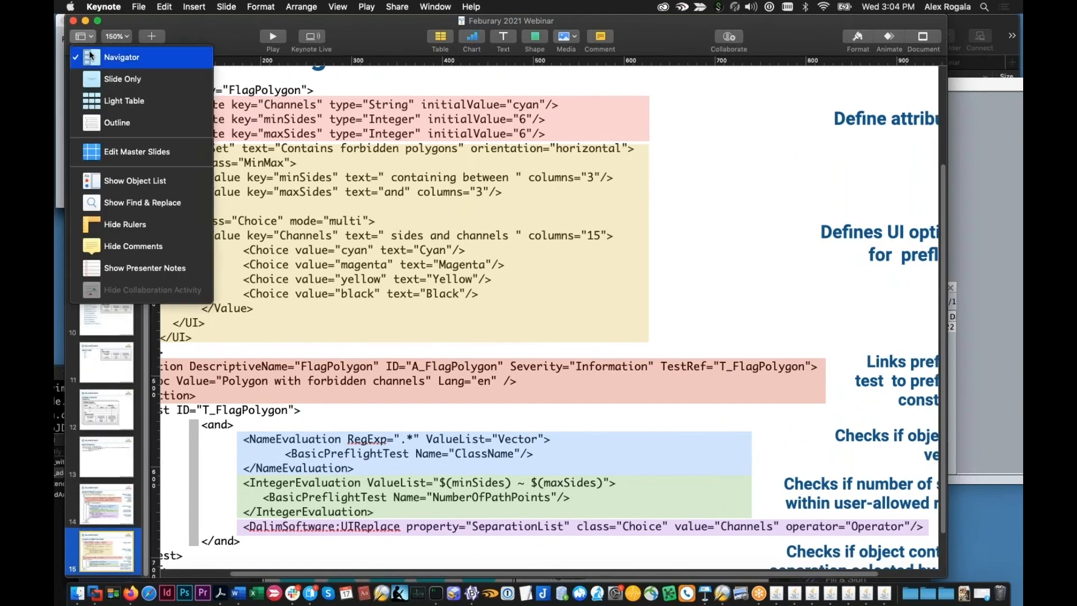
{"action": "left_click", "coordinate": [92, 59]}
{"action": "left_click", "coordinate": [90, 38]}
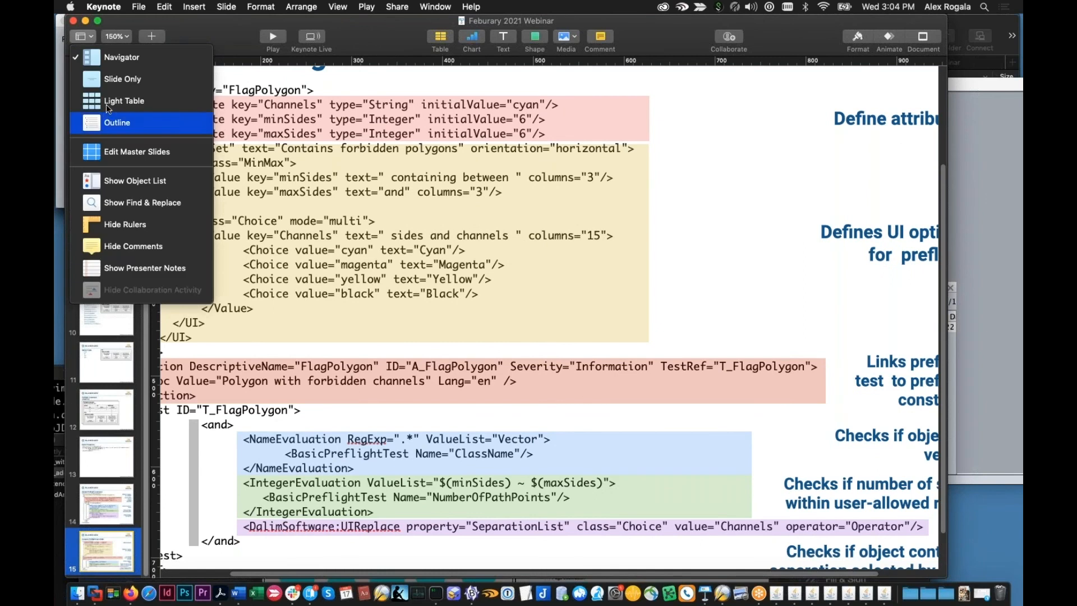
{"action": "left_click", "coordinate": [113, 83]}
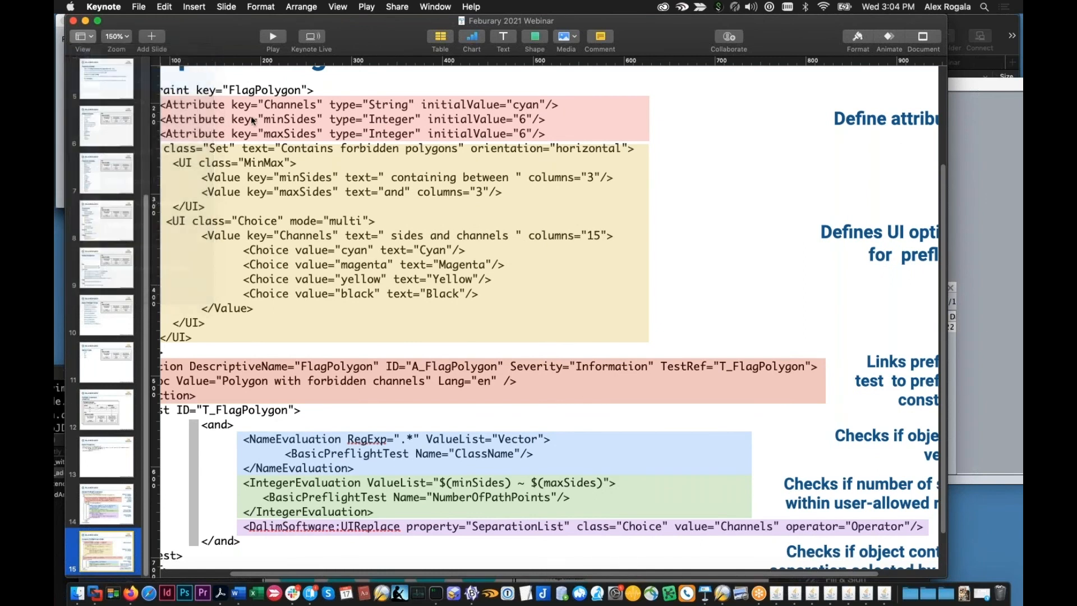
{"action": "left_click_drag", "start_coordinate": [943, 16], "coordinate": [1018, 16]}
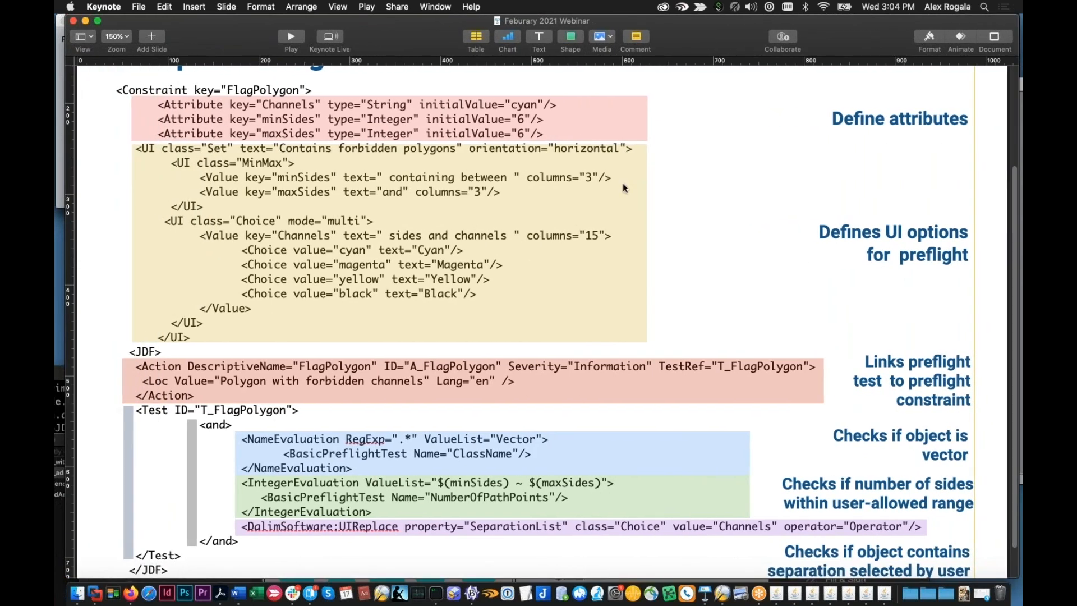
- Examine the FlagPolygon constraint code from the attribute definitions through the UI options to the vector, side-count and separation tests
{"action": "scroll", "coordinate": [624, 186], "scroll_direction": "up", "scroll_amount": 3}
{"action": "scroll", "coordinate": [624, 187], "scroll_direction": "down", "scroll_amount": 2}
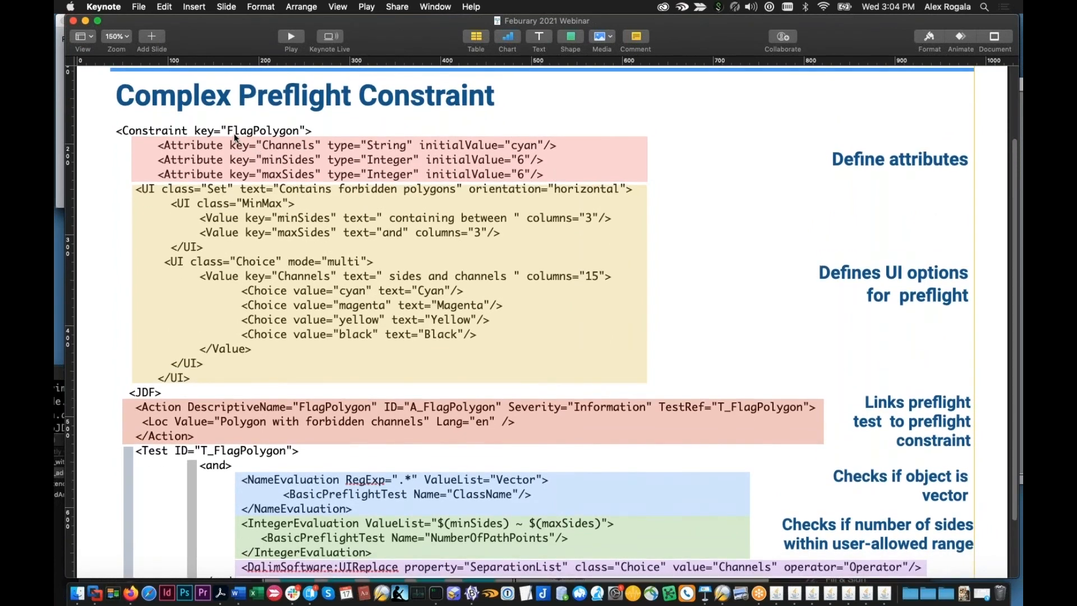
{"action": "scroll", "coordinate": [242, 135], "scroll_direction": "down", "scroll_amount": 1}
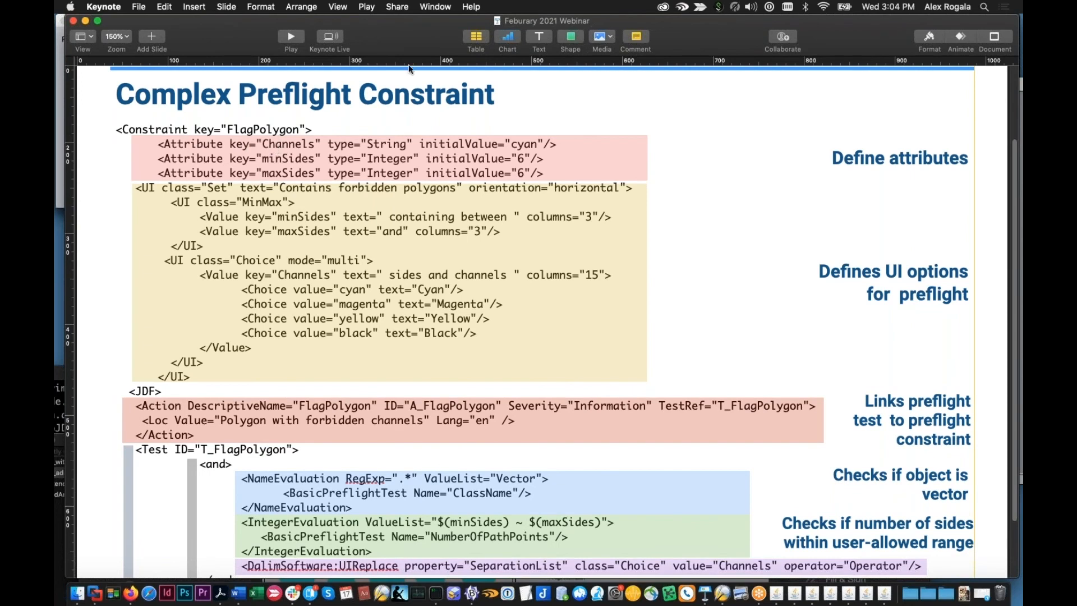
{"action": "left_click_drag", "start_coordinate": [402, 32], "coordinate": [392, 31]}
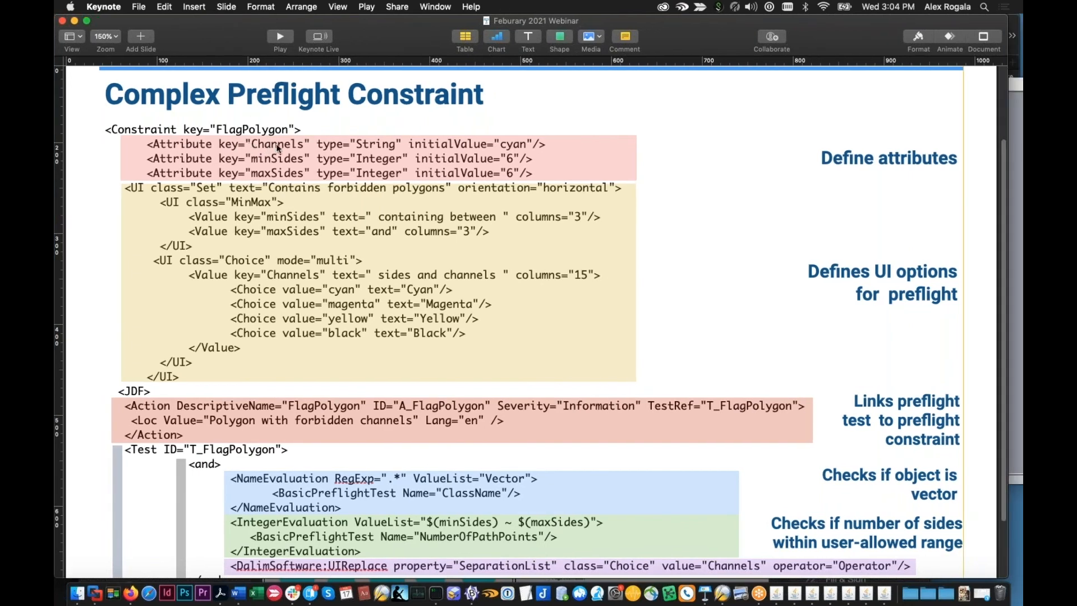
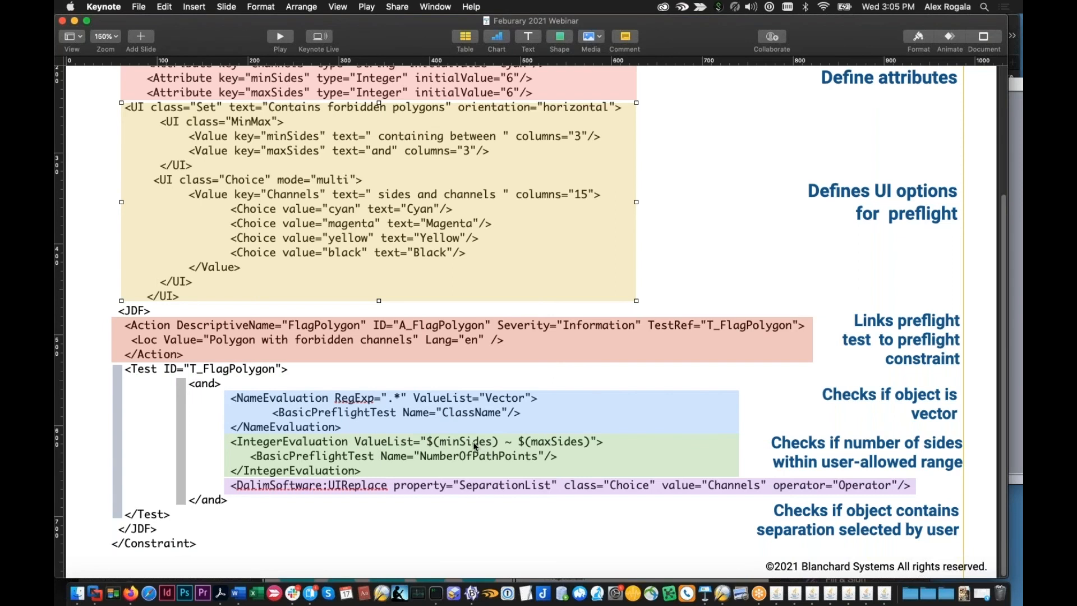
{"action": "scroll", "coordinate": [466, 442], "scroll_direction": "up", "scroll_amount": 2}
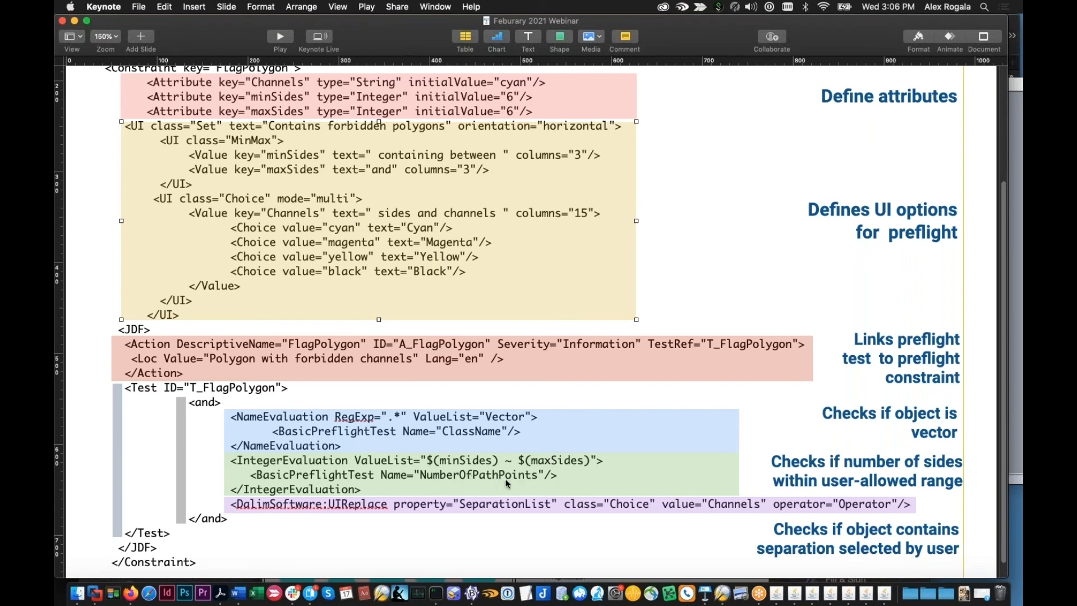
{"action": "scroll", "coordinate": [448, 494], "scroll_direction": "down", "scroll_amount": 2}
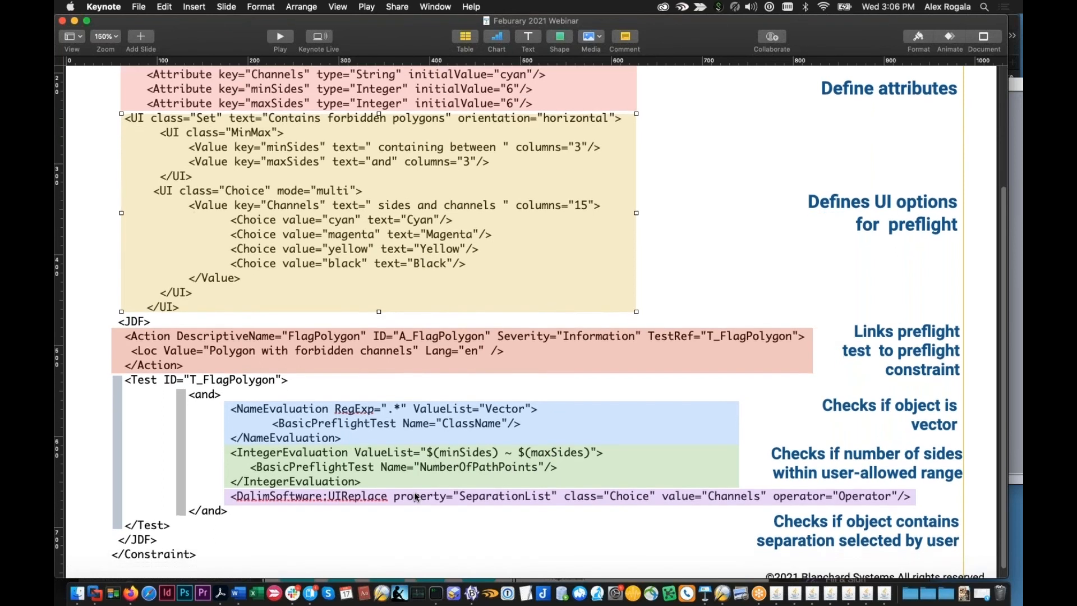
{"action": "scroll", "coordinate": [417, 493], "scroll_direction": "down", "scroll_amount": 1}
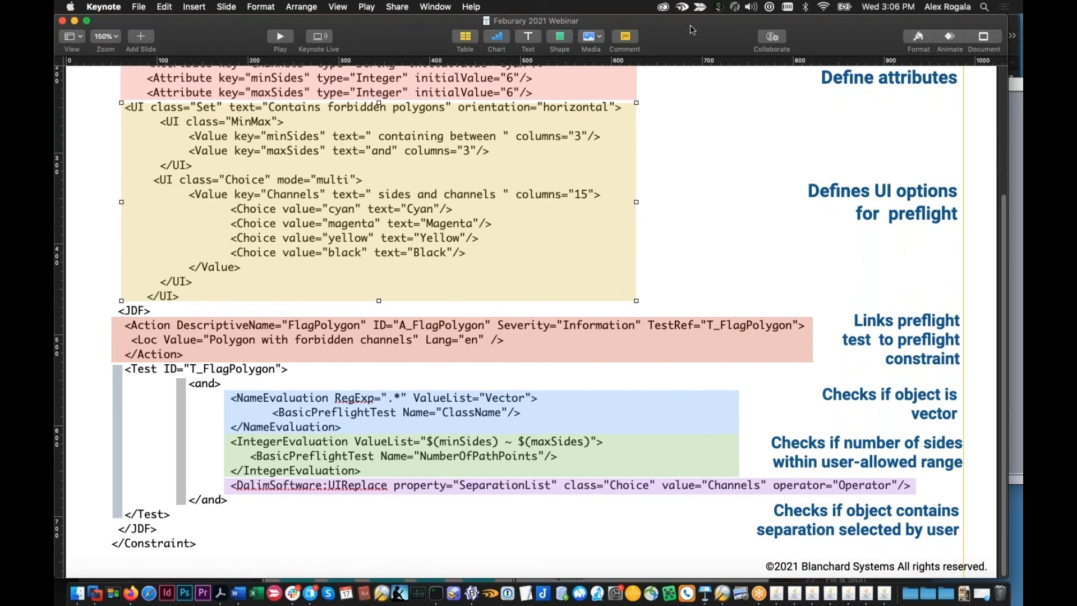
- Switch to BBEdit, display 02_withseparation.desc beside the slide's code, and close the Find window
{"action": "left_click", "coordinate": [472, 593]}
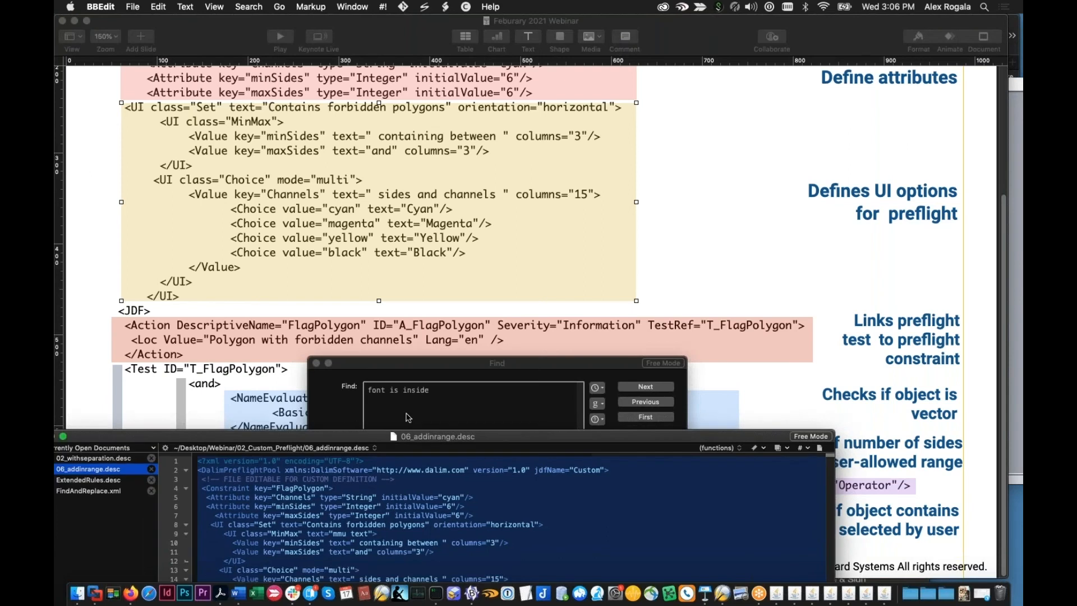
{"action": "left_click_drag", "start_coordinate": [407, 436], "coordinate": [684, 267]}
{"action": "left_click", "coordinate": [366, 321]}
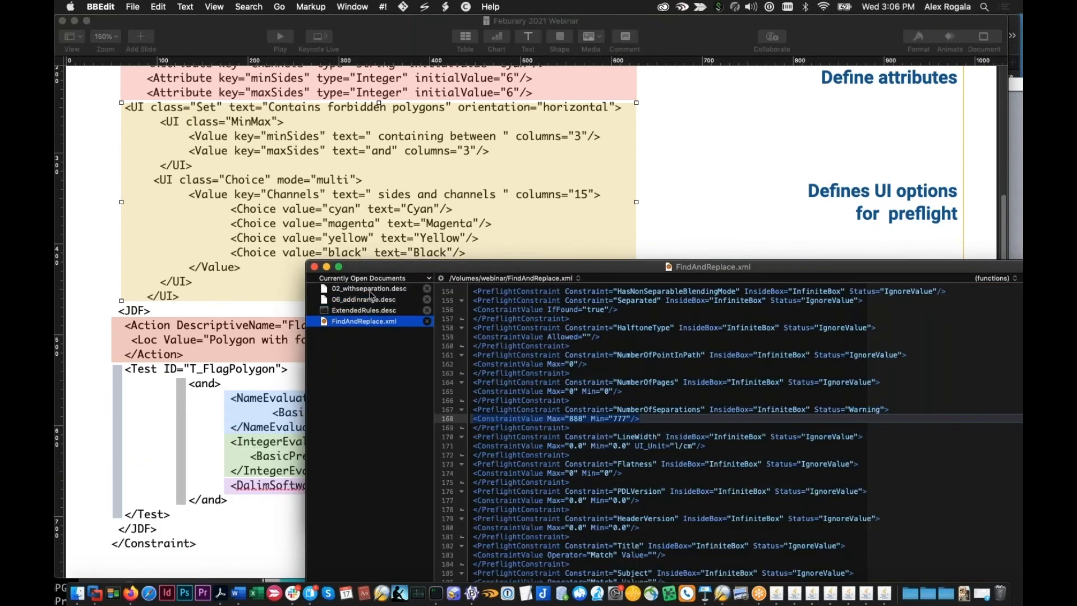
{"action": "left_click", "coordinate": [368, 291]}
{"action": "key", "text": "super+a"}
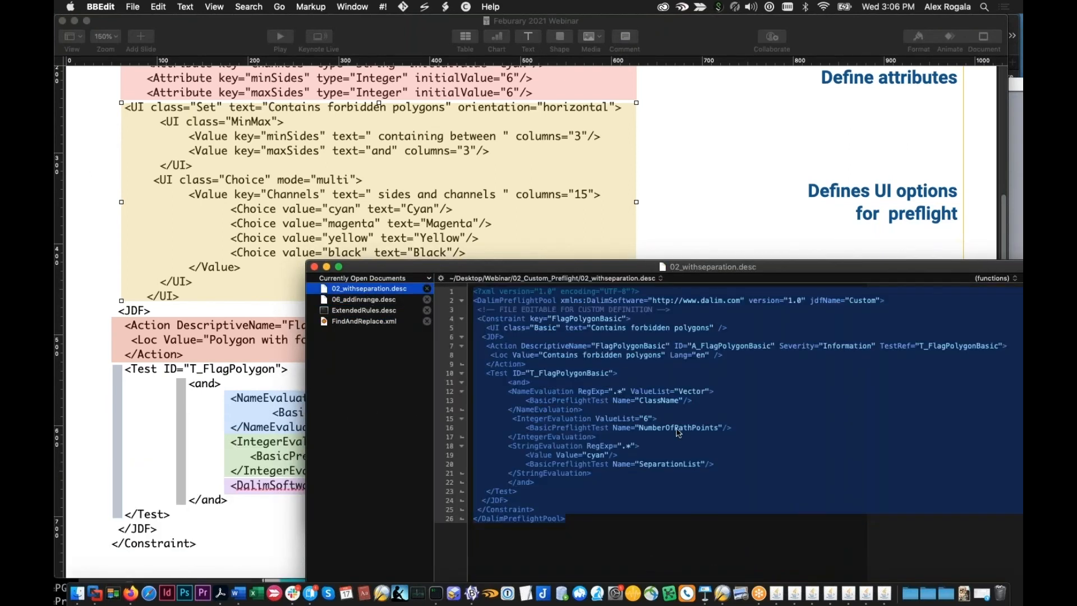
{"action": "left_click", "coordinate": [635, 457]}
{"action": "left_click_drag", "start_coordinate": [648, 267], "coordinate": [864, 211]}
{"action": "key", "text": "super+f"}
{"action": "left_click_drag", "start_coordinate": [491, 368], "coordinate": [788, 480]}
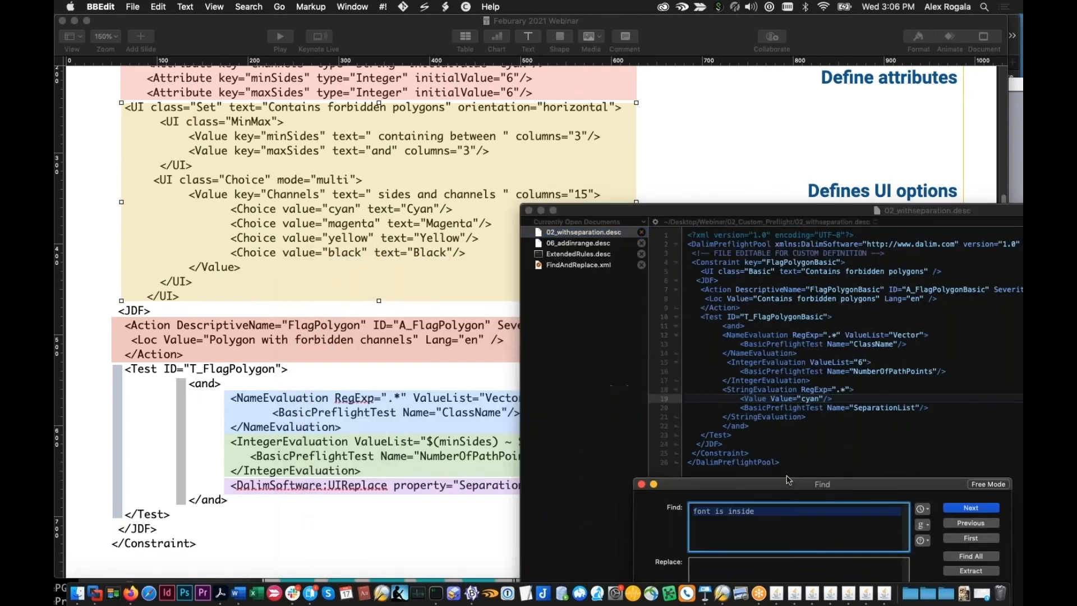
{"action": "key", "text": "Escape"}
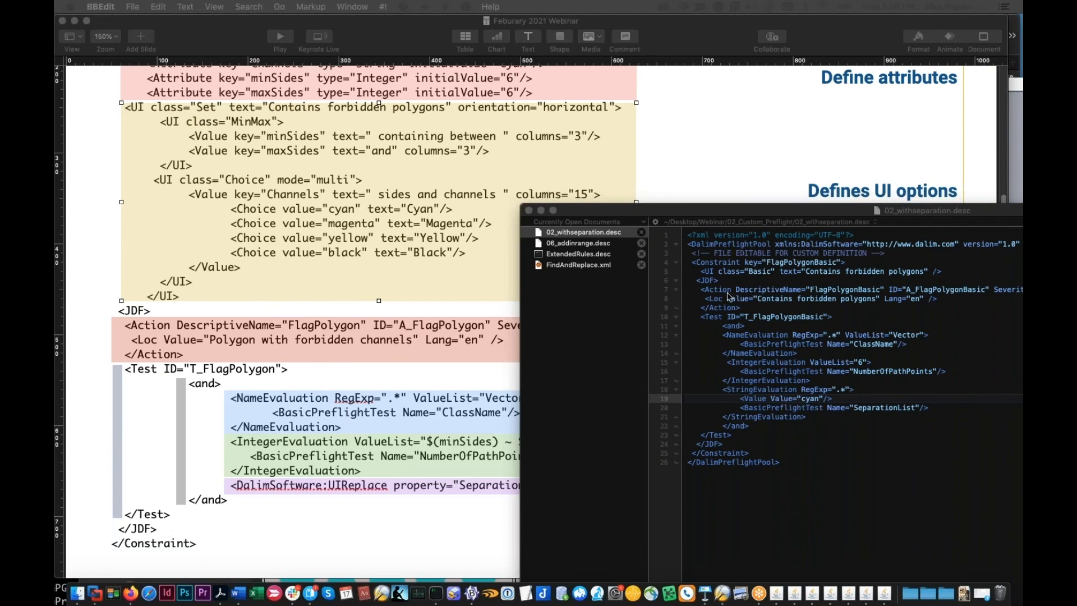
- Add Value="magenta" after Value="cyan" in the StringEvaluation of 02_withseparation.desc
{"action": "left_click", "coordinate": [836, 398]}
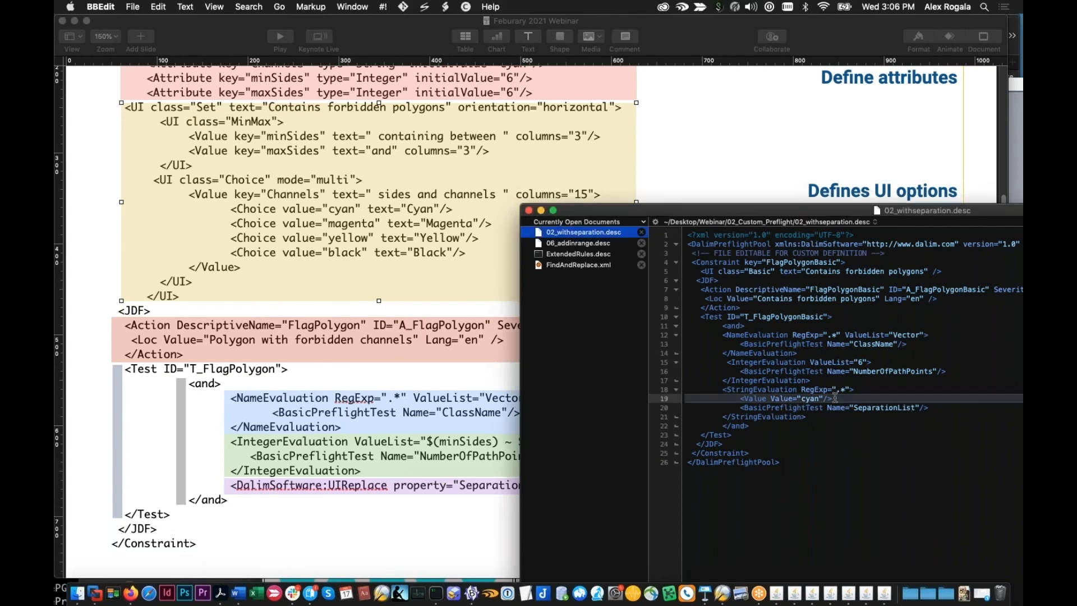
{"action": "left_click", "coordinate": [823, 398]}
{"action": "type", "text": "Value="}
{"action": "type", "text": "\"maent"}
{"action": "key", "text": "BackSpace"}
{"action": "key", "text": "BackSpace"}
{"action": "key", "text": "BackSpace"}
{"action": "type", "text": "genta"}
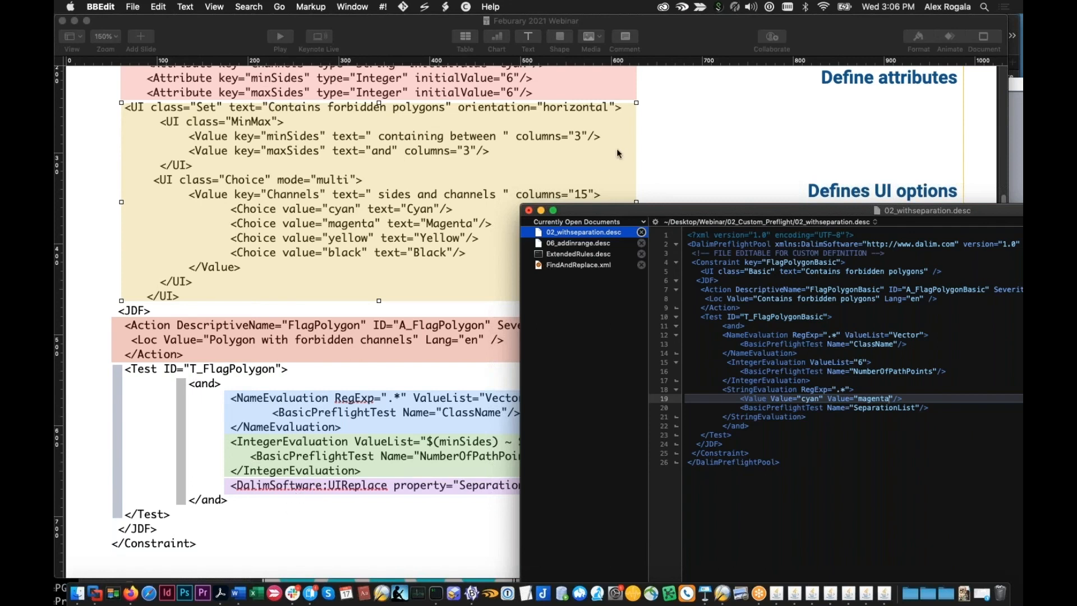
- Return to the Keynote slide and examine how the UIReplace line's SeparationList property refers to the Channels attribute
{"action": "left_click_drag", "start_coordinate": [656, 207], "coordinate": [722, 252]}
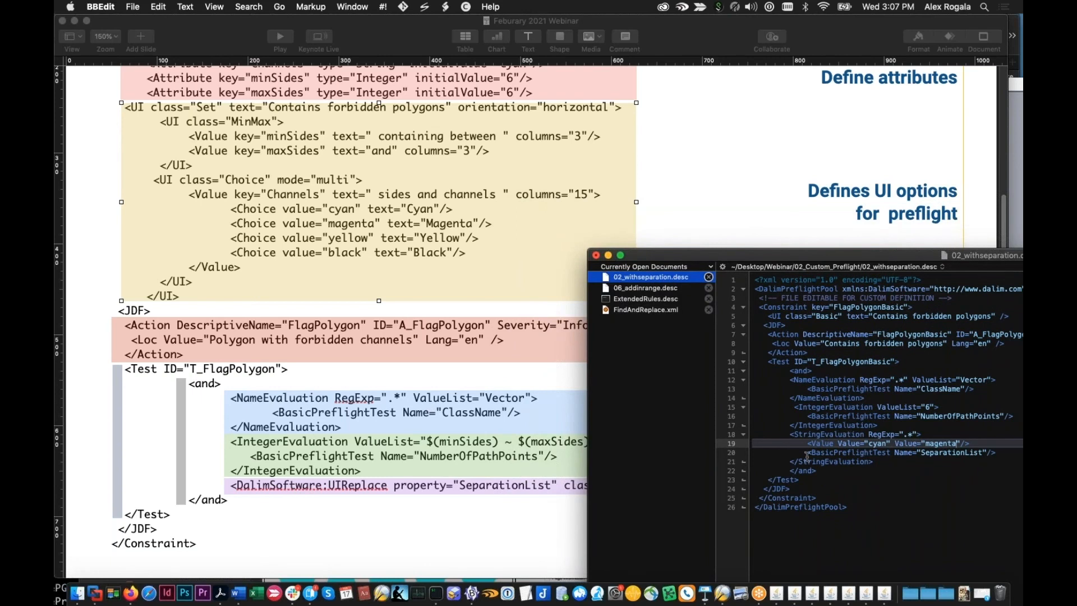
{"action": "left_click", "coordinate": [494, 496]}
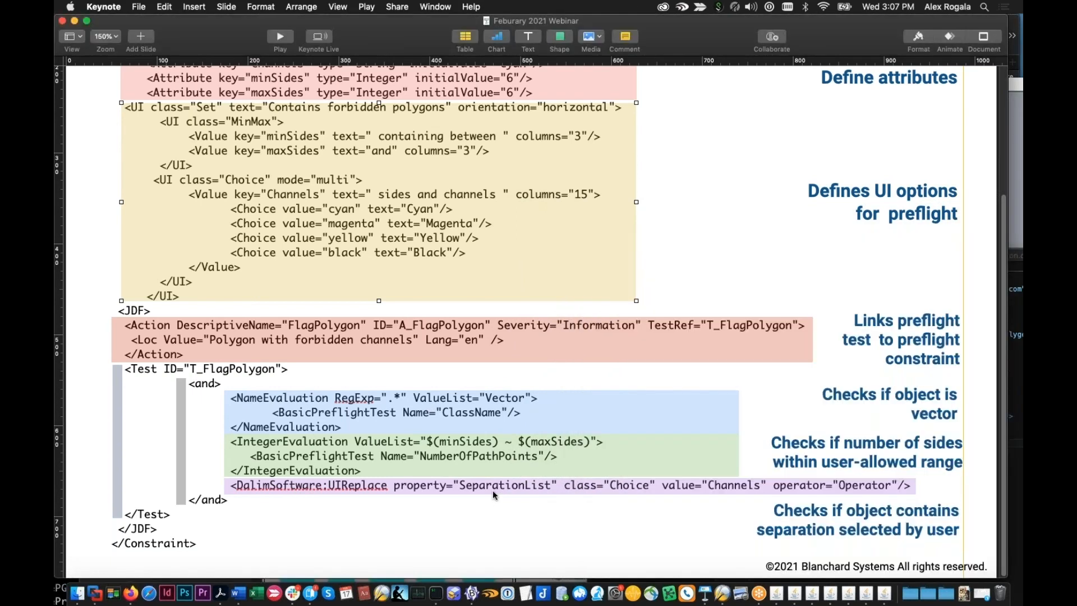
{"action": "scroll", "coordinate": [318, 112], "scroll_direction": "up", "scroll_amount": 3}
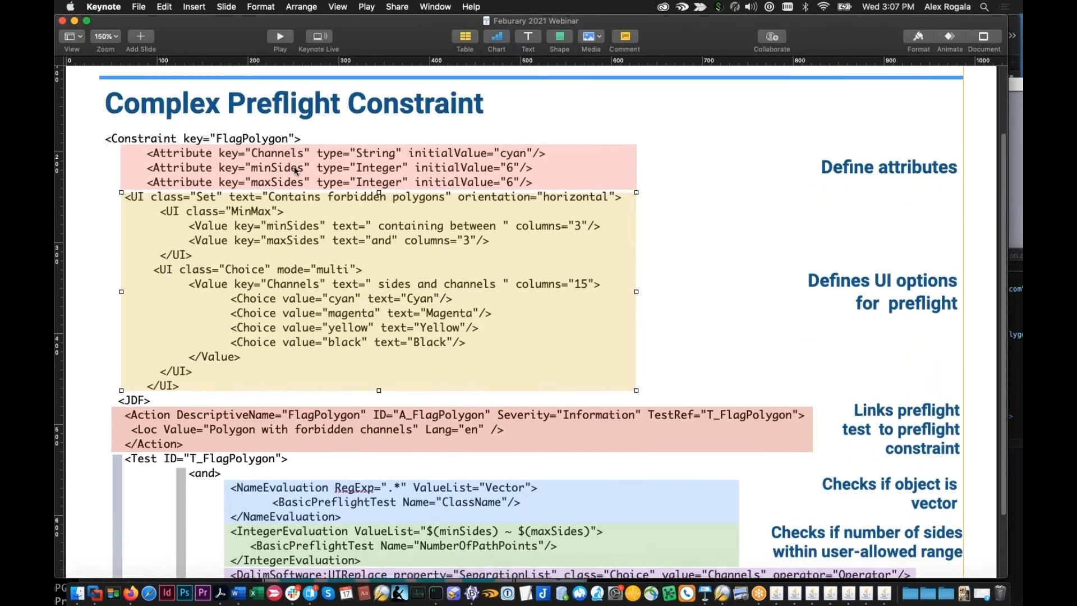
{"action": "scroll", "coordinate": [296, 170], "scroll_direction": "down", "scroll_amount": 2}
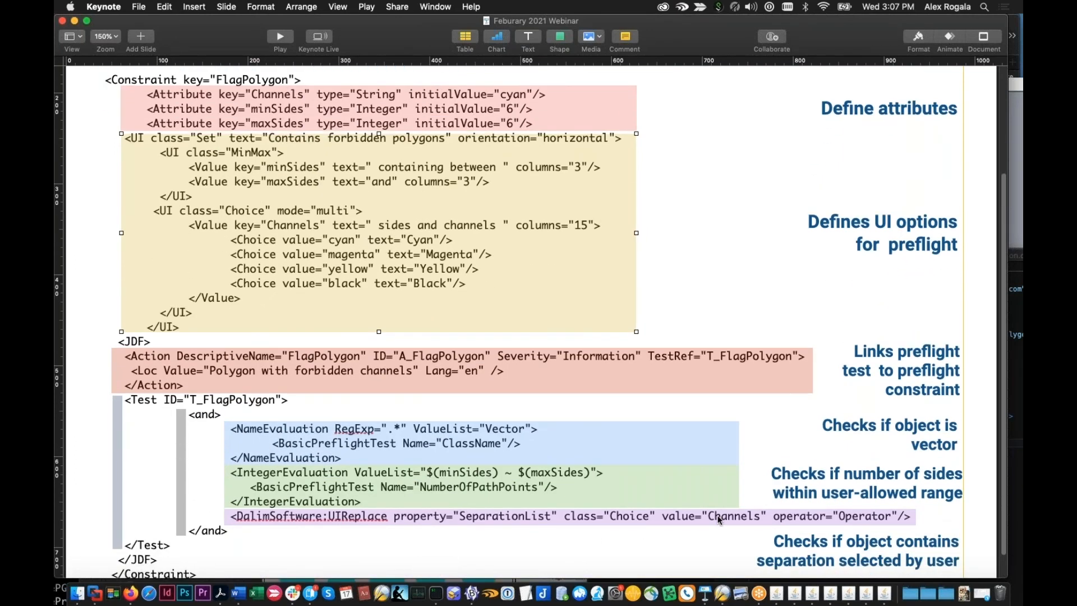
{"action": "left_click", "coordinate": [718, 520]}
{"action": "scroll", "coordinate": [309, 460], "scroll_direction": "down", "scroll_amount": 3}
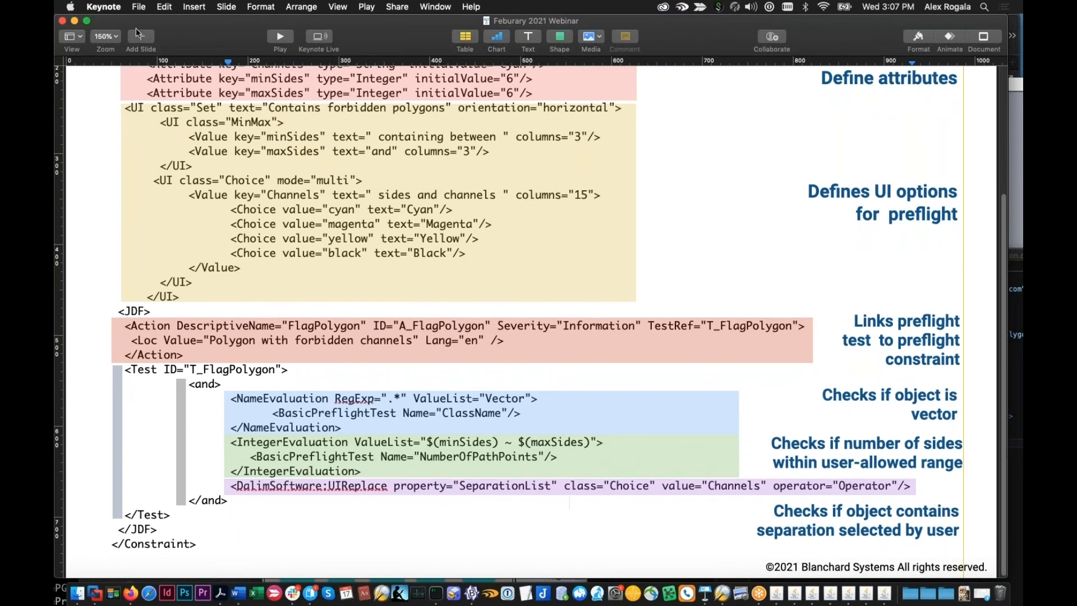
{"action": "mouse_move", "coordinate": [236, 19]}
{"action": "left_mouse_down"}
{"action": "mouse_move", "coordinate": [234, 197]}
{"action": "mouse_move", "coordinate": [245, 162]}
{"action": "mouse_move", "coordinate": [232, 29]}
{"action": "left_mouse_up"}
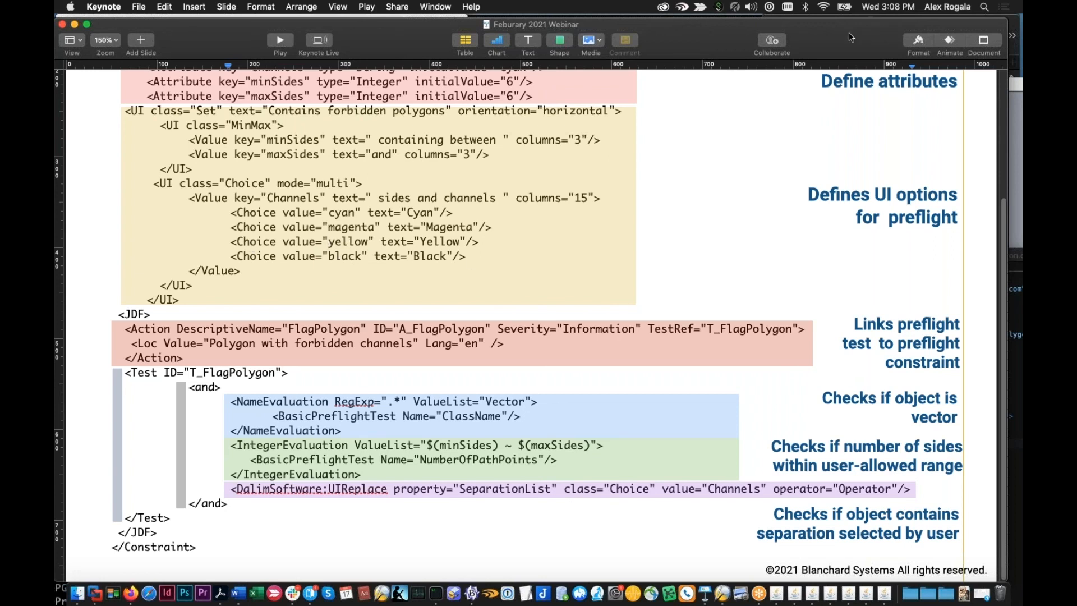
- Move the presentation out of the way, switch to TWIST Editor and open the Webinar_ImagePreflight workflow
{"action": "left_click_drag", "start_coordinate": [872, 39], "coordinate": [862, 365]}
{"action": "left_click", "coordinate": [755, 201]}
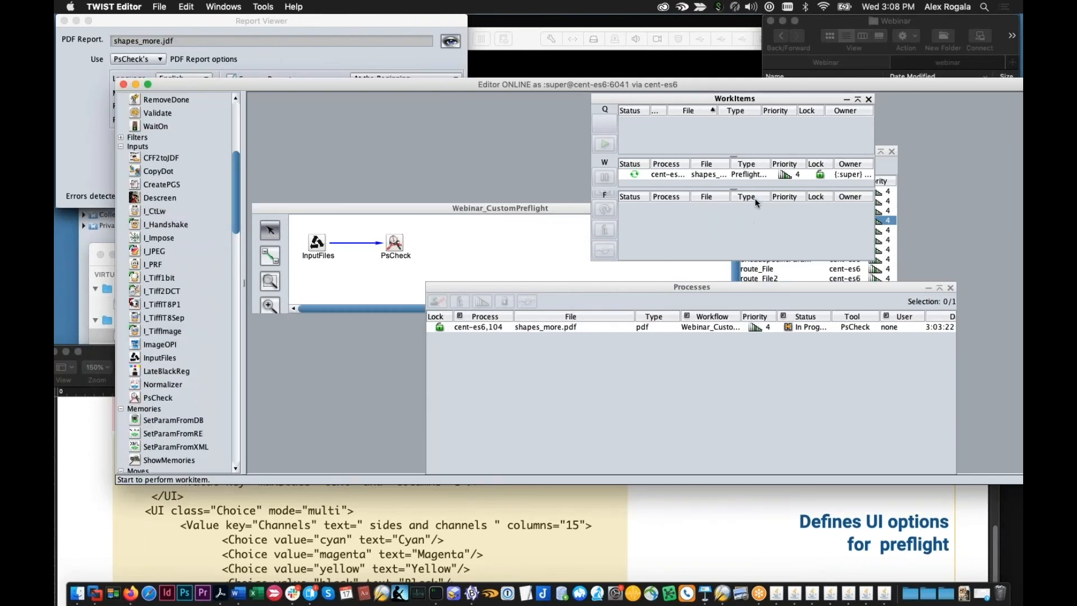
{"action": "left_click", "coordinate": [886, 256]}
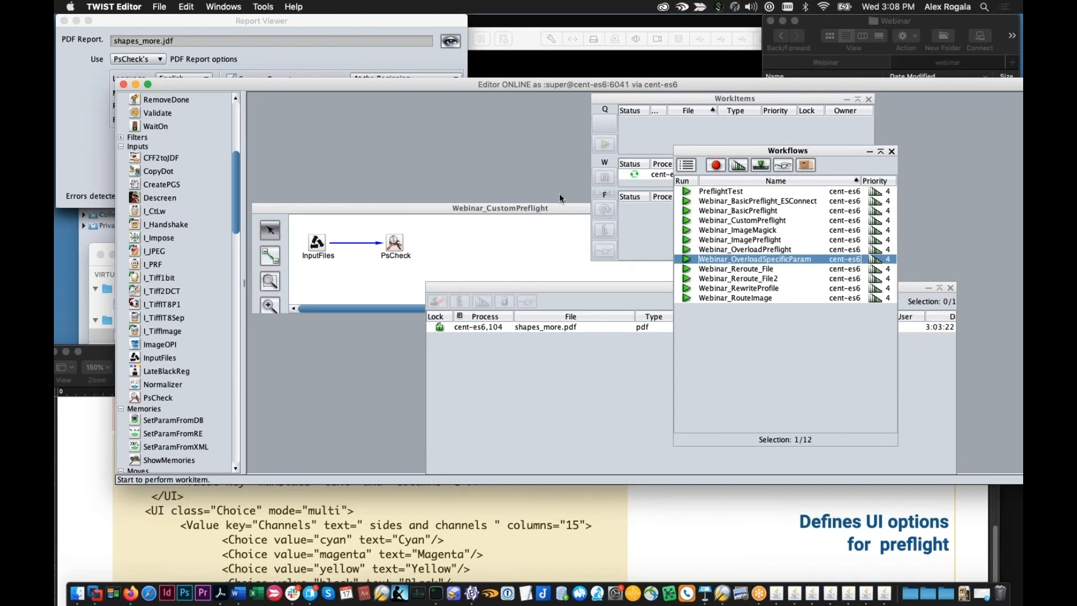
{"action": "left_click", "coordinate": [533, 219]}
{"action": "left_click", "coordinate": [392, 243]}
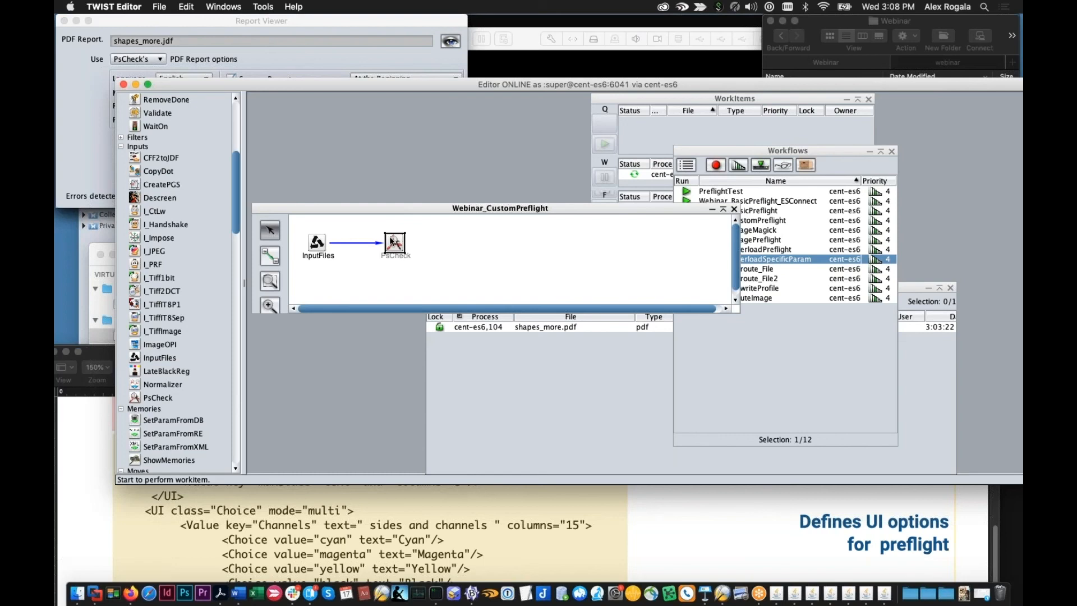
{"action": "left_click", "coordinate": [759, 232]}
{"action": "left_click", "coordinate": [727, 239]}
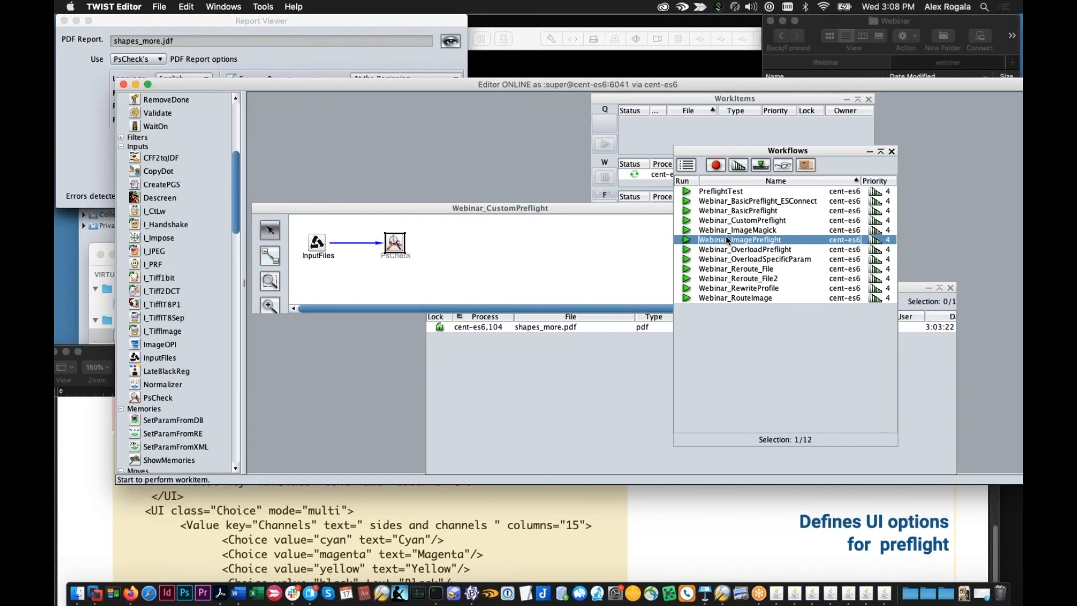
{"action": "double_click", "coordinate": [726, 238]}
{"action": "left_click_drag", "start_coordinate": [653, 366], "coordinate": [659, 302]}
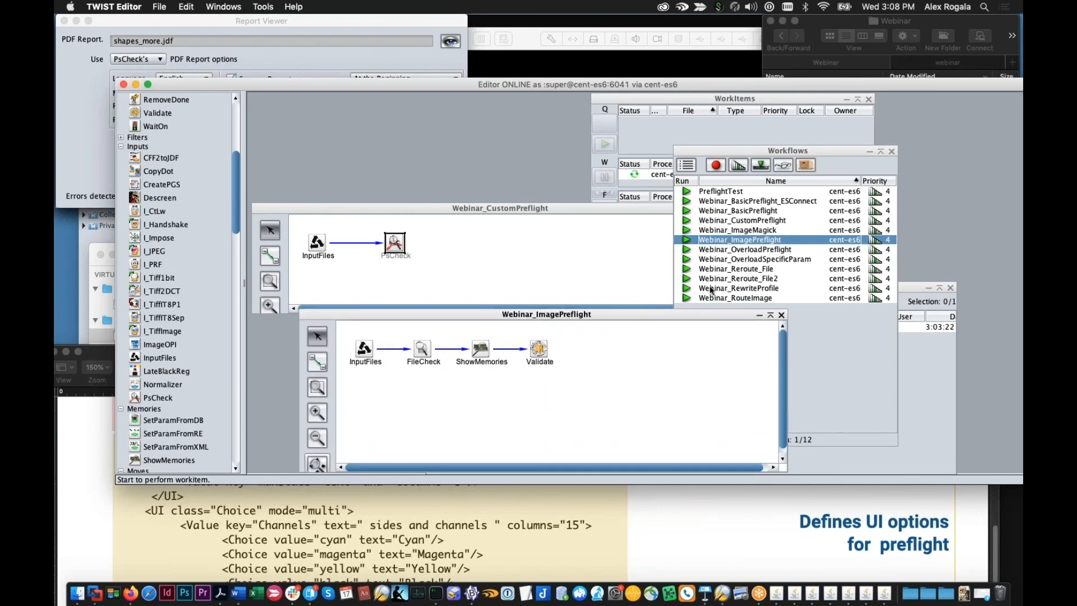
- Open the FileCheck settings of Webinar_ImagePreflight and enlarge the main and settings windows to show all document options
{"action": "left_click", "coordinate": [757, 250]}
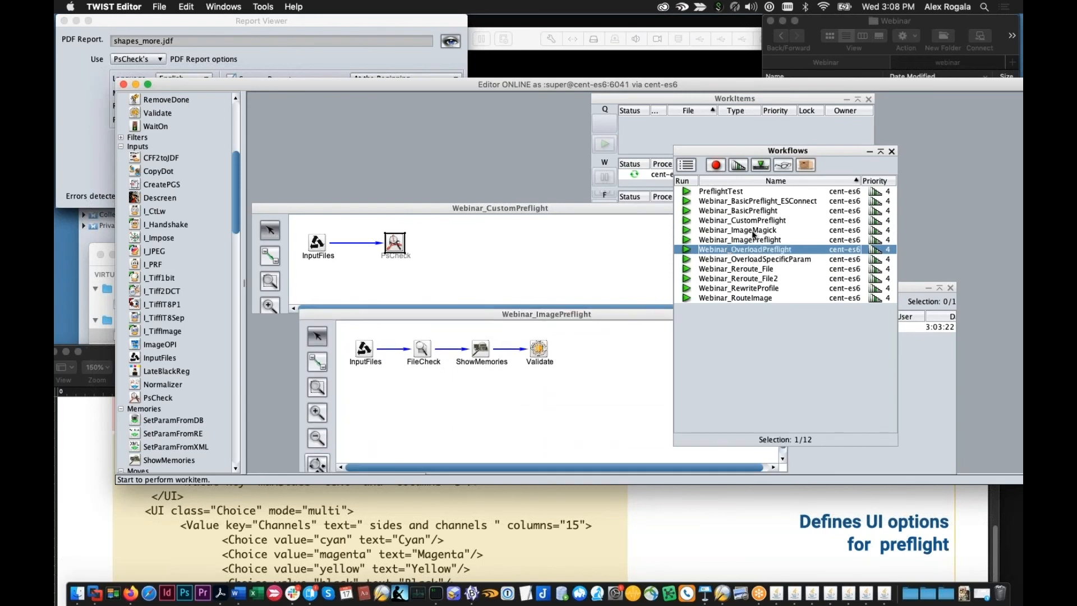
{"action": "left_click", "coordinate": [541, 407]}
{"action": "left_click", "coordinate": [427, 348]}
{"action": "double_click", "coordinate": [427, 348]}
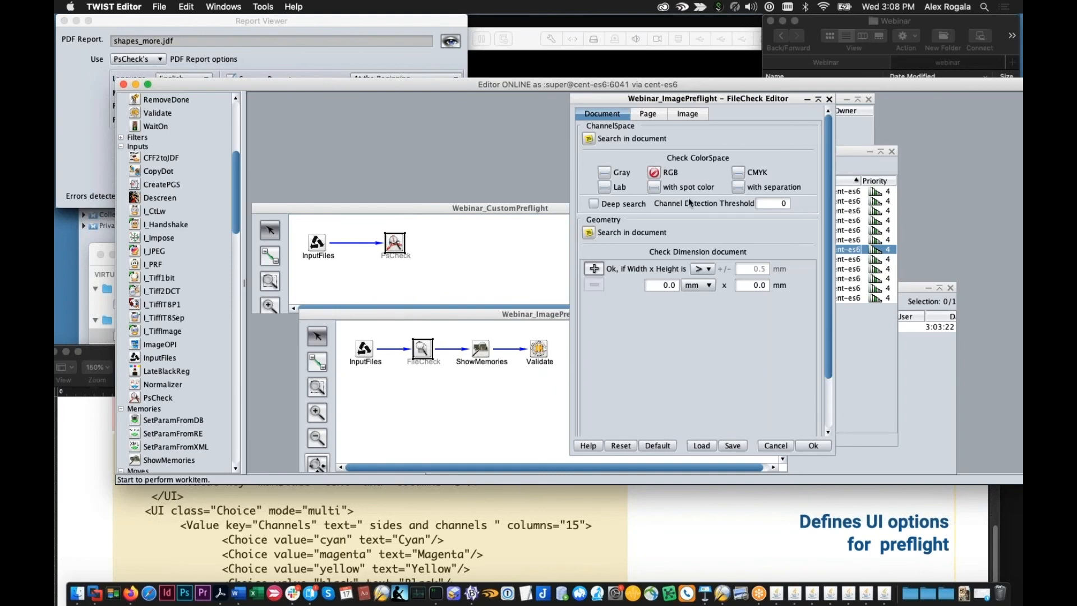
{"action": "left_click_drag", "start_coordinate": [824, 483], "coordinate": [816, 521]}
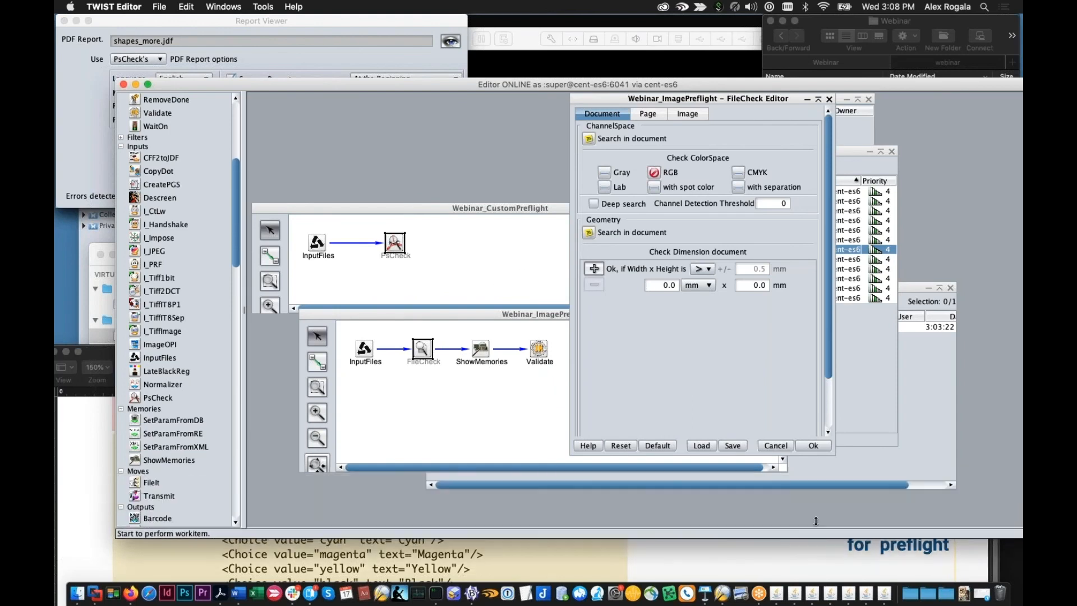
{"action": "left_click_drag", "start_coordinate": [830, 452], "coordinate": [842, 501]}
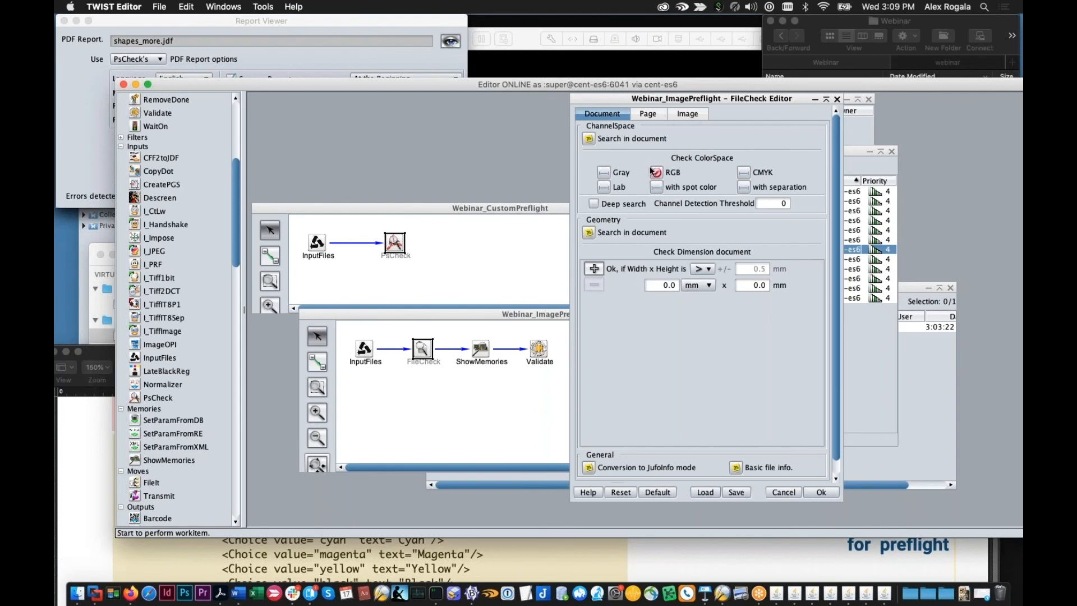
- Examine FileCheck's page and image options, including the Creator Pattern and CT Resolution checks, and return to the document options
{"action": "left_click", "coordinate": [658, 114]}
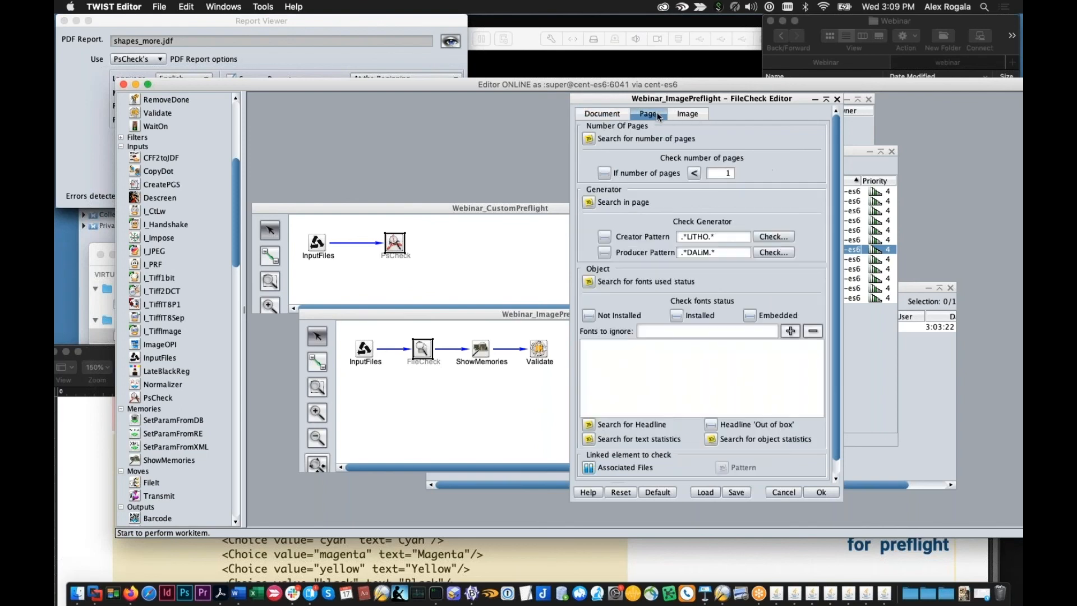
{"action": "left_click", "coordinate": [606, 238]}
{"action": "left_click", "coordinate": [606, 238]}
{"action": "scroll", "coordinate": [613, 251], "scroll_direction": "down", "scroll_amount": 1}
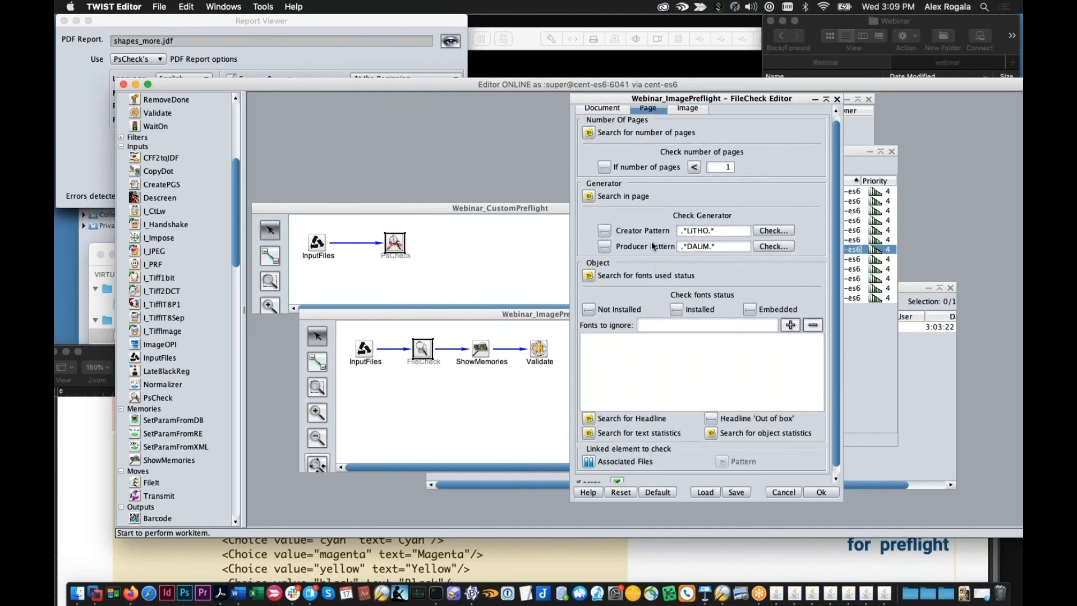
{"action": "left_click", "coordinate": [678, 109]}
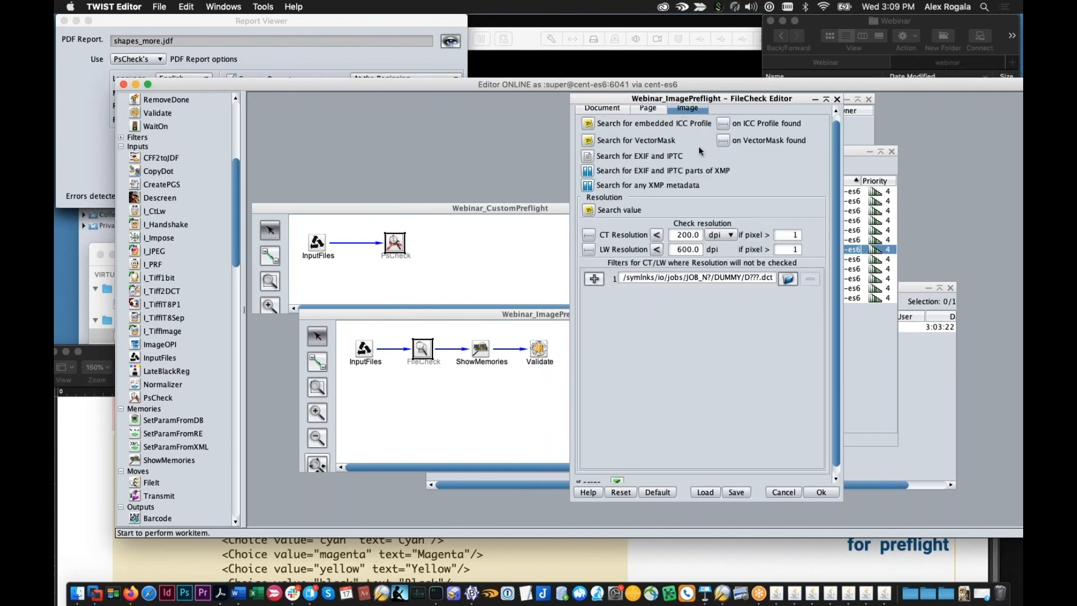
{"action": "left_click", "coordinate": [590, 236]}
{"action": "left_click", "coordinate": [593, 237]}
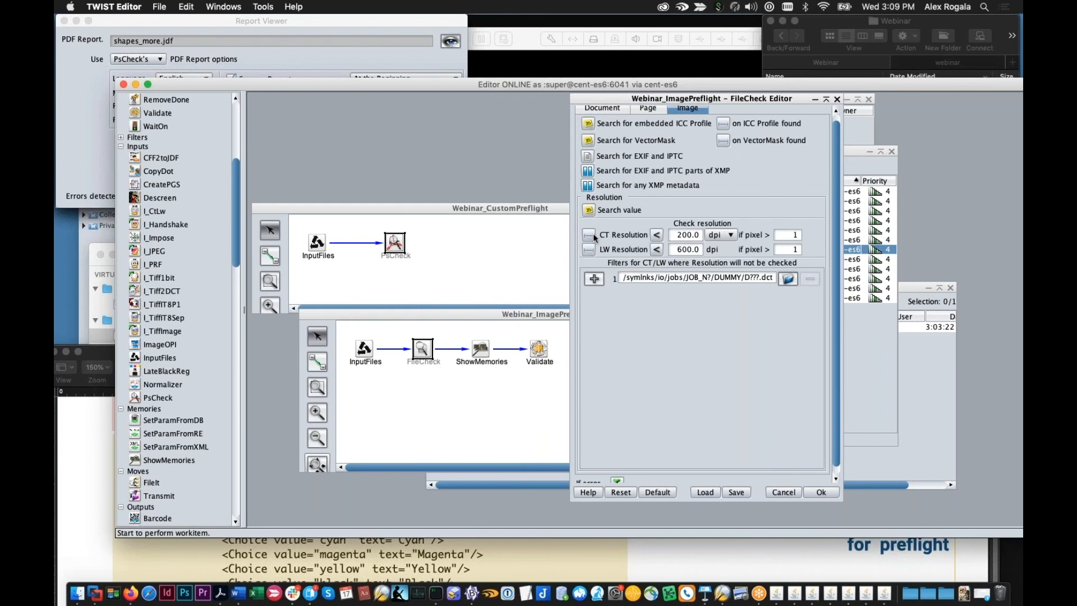
{"action": "left_click", "coordinate": [614, 110]}
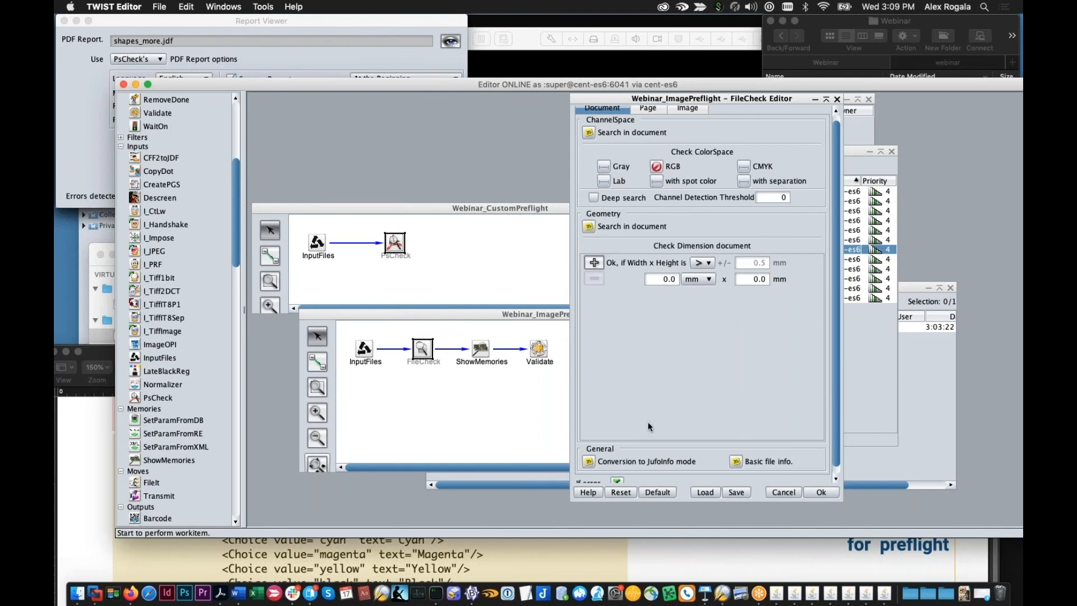
- Enlarge the FileCheck settings to cycle through the "If error" choices, then accept the settings and save the Webinar_ImagePreflight workflow
{"action": "left_click_drag", "start_coordinate": [840, 500], "coordinate": [848, 523]}
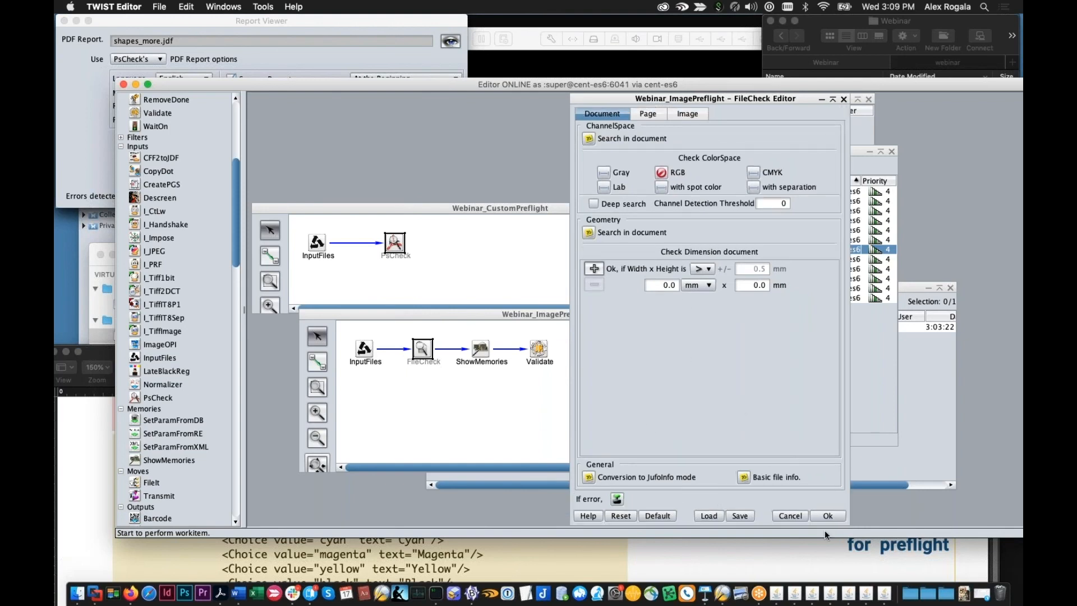
{"action": "left_click", "coordinate": [617, 501]}
{"action": "left_click", "coordinate": [617, 502]}
{"action": "left_click", "coordinate": [617, 502]}
{"action": "left_click", "coordinate": [617, 501]}
{"action": "left_click", "coordinate": [618, 501]}
{"action": "left_click", "coordinate": [617, 501]}
{"action": "left_click", "coordinate": [824, 518]}
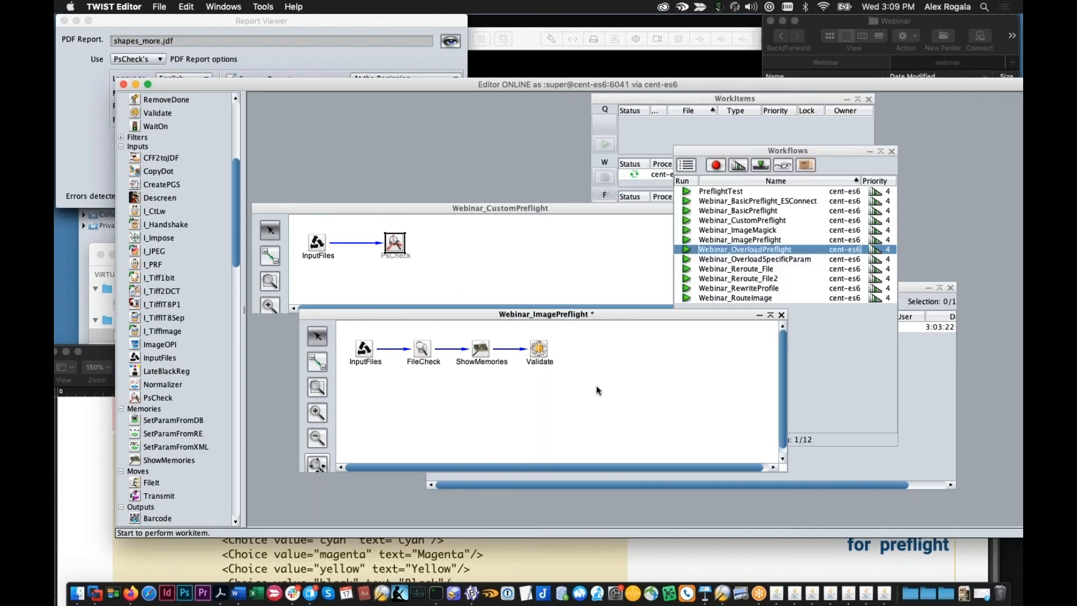
{"action": "key", "text": "super+s"}
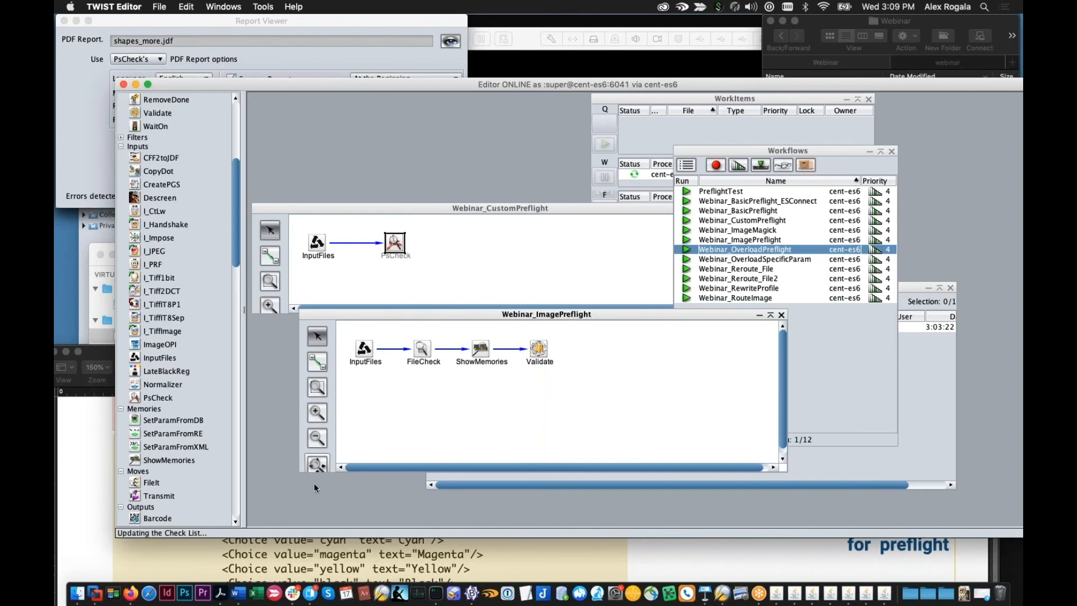
- Submit _MG_9576.png from the 03_Image_Preflight folder in Finder to the Webinar_ImagePreflight workflow and dismiss the save message
{"action": "left_click", "coordinate": [77, 593]}
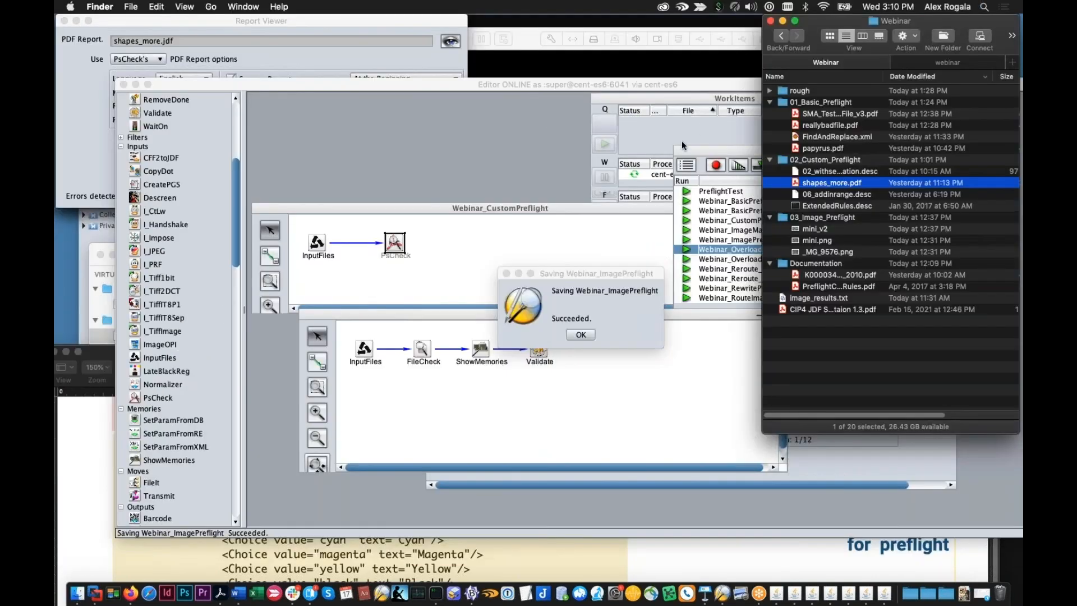
{"action": "left_click", "coordinate": [809, 230]}
{"action": "left_click_drag", "start_coordinate": [831, 252], "coordinate": [636, 378]}
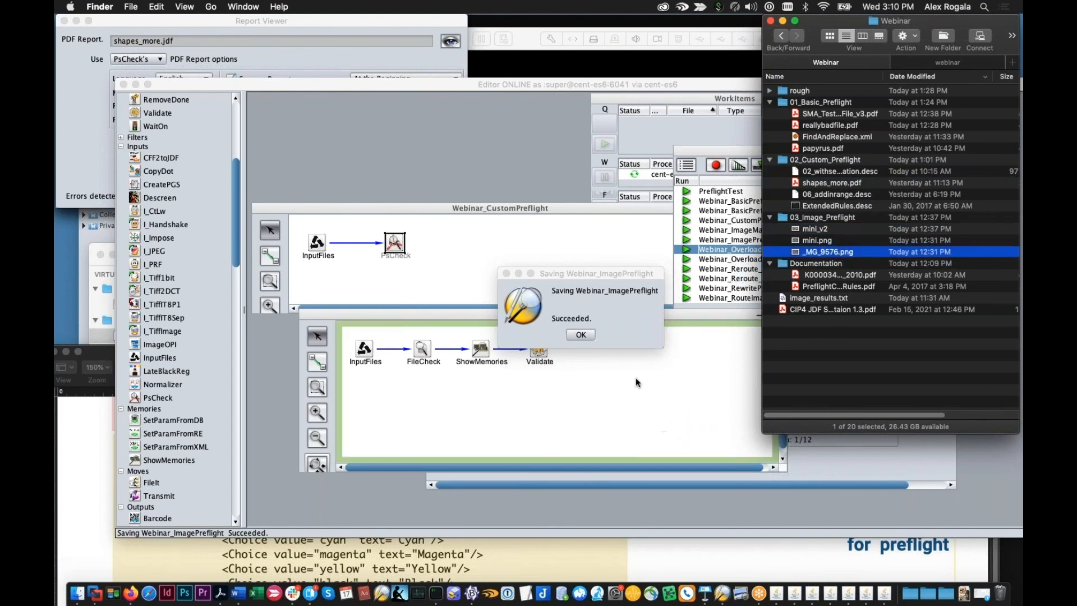
{"action": "left_click", "coordinate": [583, 336]}
{"action": "left_click_drag", "start_coordinate": [907, 87], "coordinate": [742, 71]}
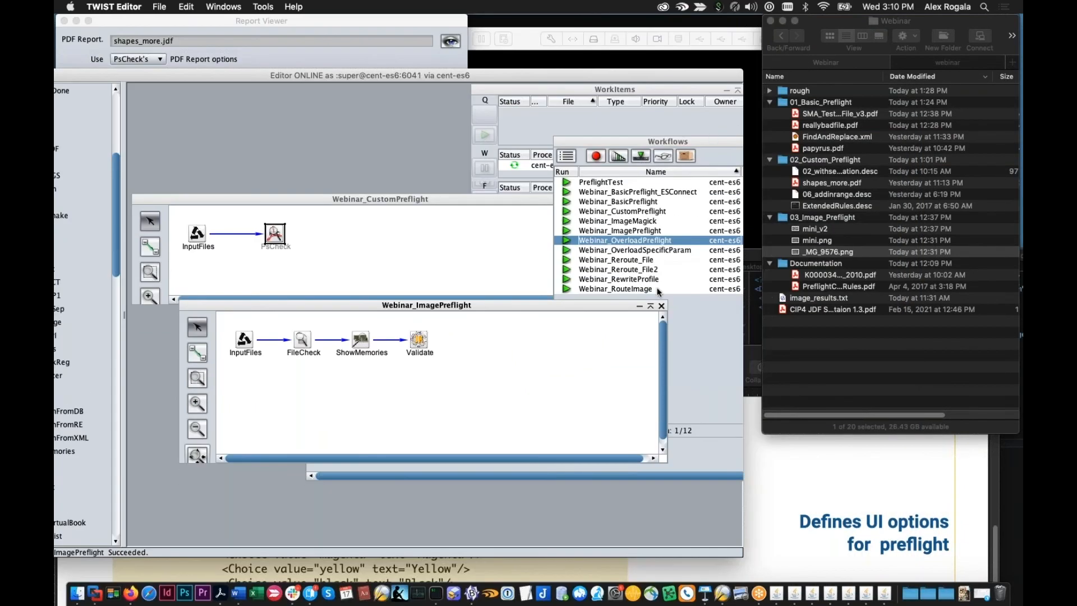
- Open the process log of _MG_9576.png, examine the FileCheck error entry and close the log
{"action": "left_click", "coordinate": [712, 470]}
{"action": "double_click", "coordinate": [665, 321]}
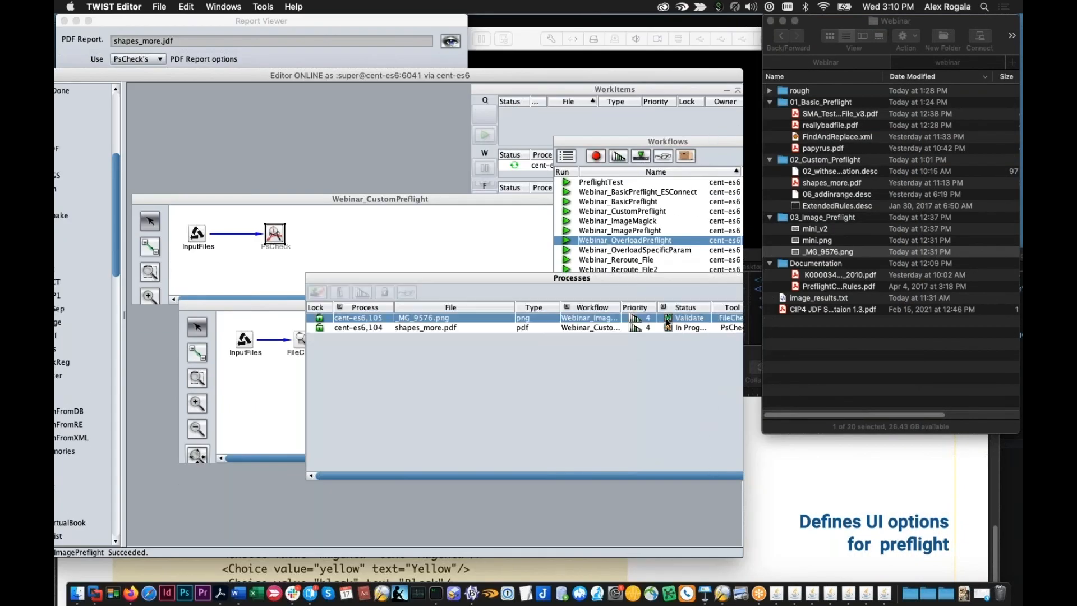
{"action": "left_click", "coordinate": [251, 244]}
{"action": "left_click", "coordinate": [251, 272]}
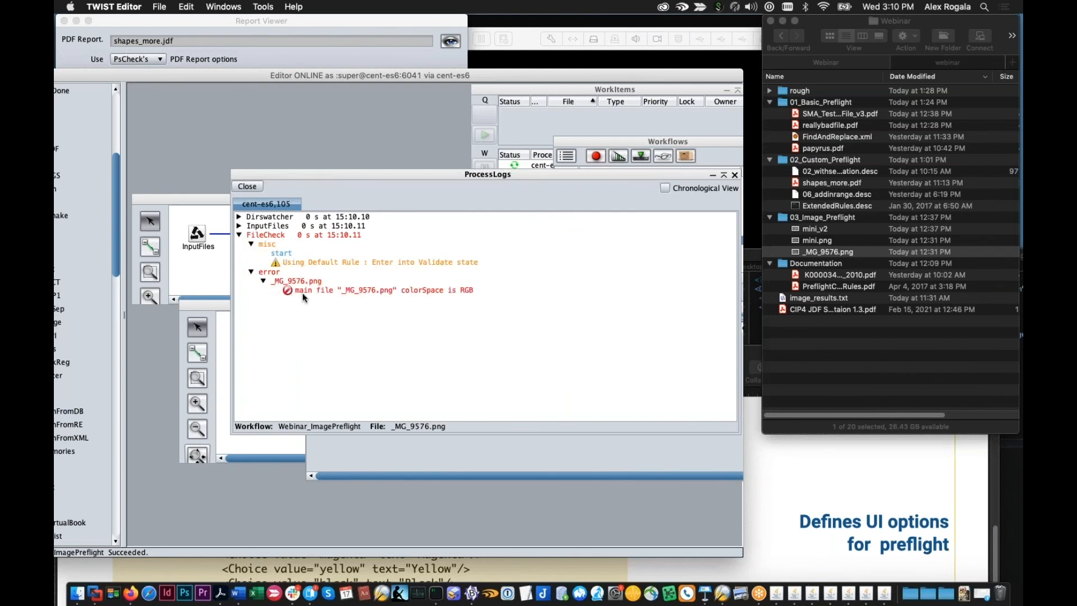
{"action": "left_click", "coordinate": [362, 293]}
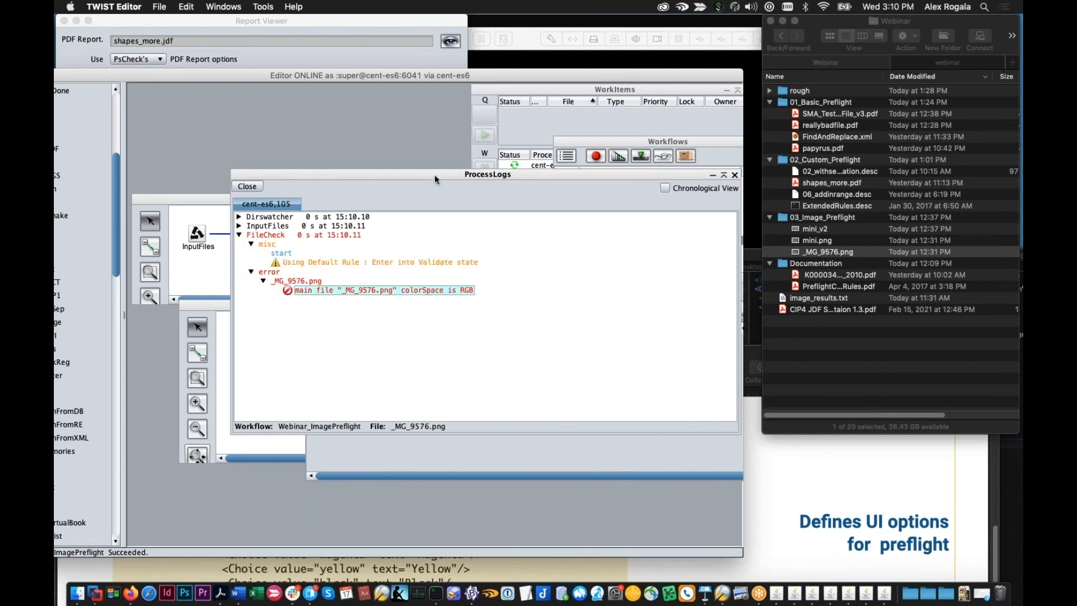
{"action": "left_click_drag", "start_coordinate": [432, 168], "coordinate": [430, 385]}
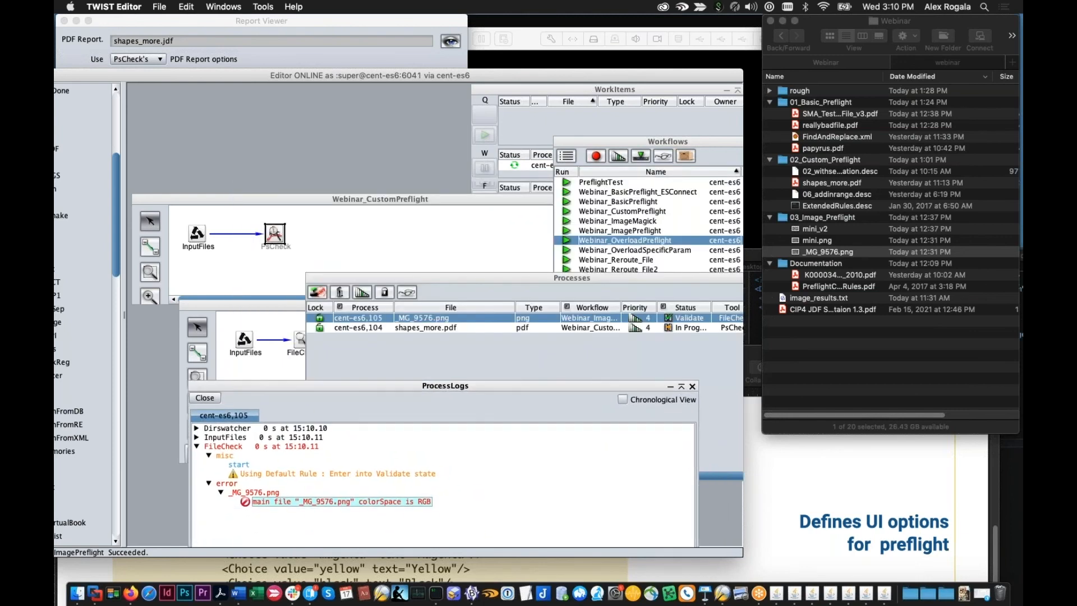
{"action": "left_click", "coordinate": [692, 387]}
- Rearrange the Processes and Webinar_ImagePreflight windows and open the Webinar_ImageMagick workflow below them
{"action": "left_click_drag", "start_coordinate": [620, 276], "coordinate": [491, 378]}
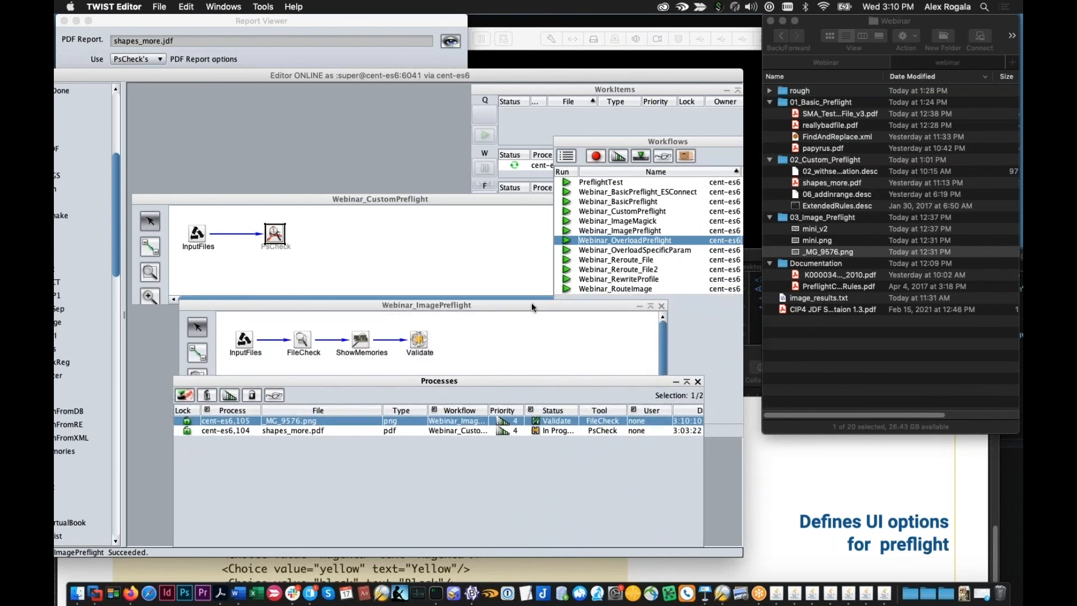
{"action": "left_click_drag", "start_coordinate": [531, 302], "coordinate": [524, 264]}
{"action": "left_click", "coordinate": [648, 236]}
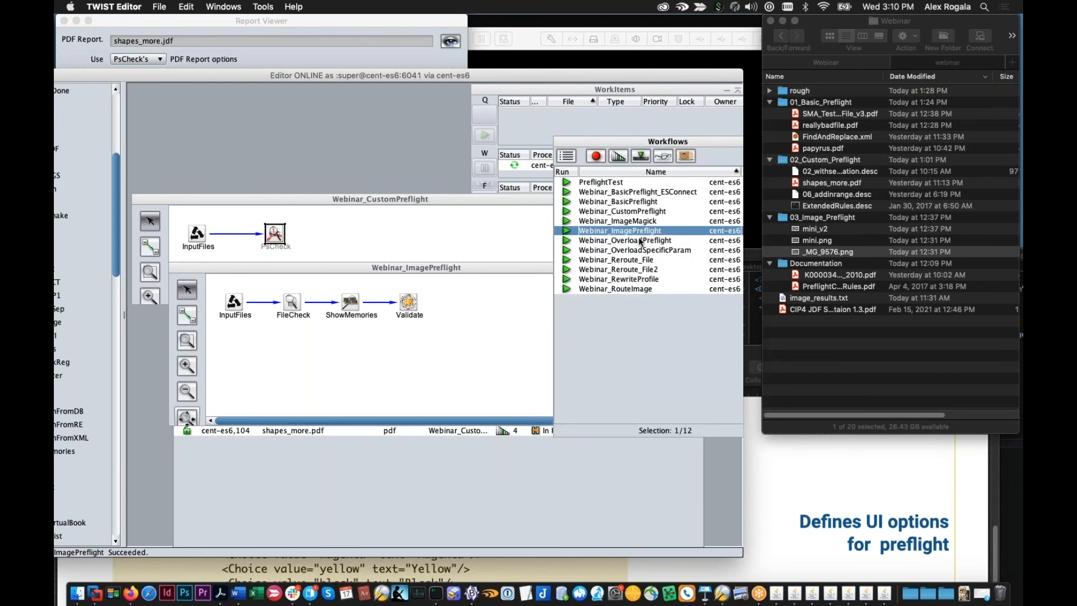
{"action": "left_click", "coordinate": [640, 222]}
{"action": "left_click", "coordinate": [645, 281]}
{"action": "left_click", "coordinate": [635, 213]}
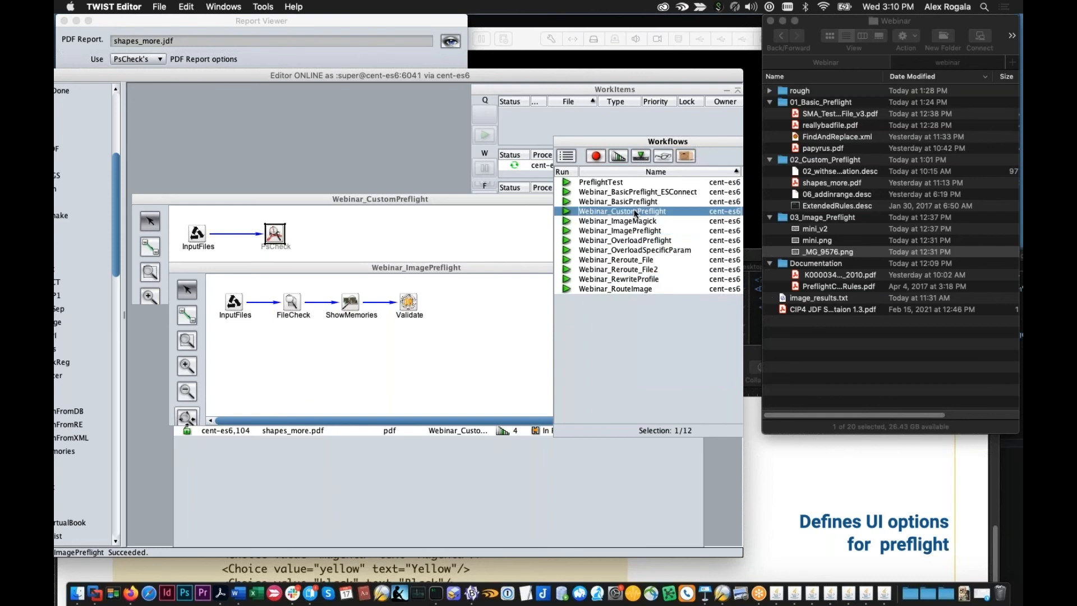
{"action": "left_click", "coordinate": [638, 223]}
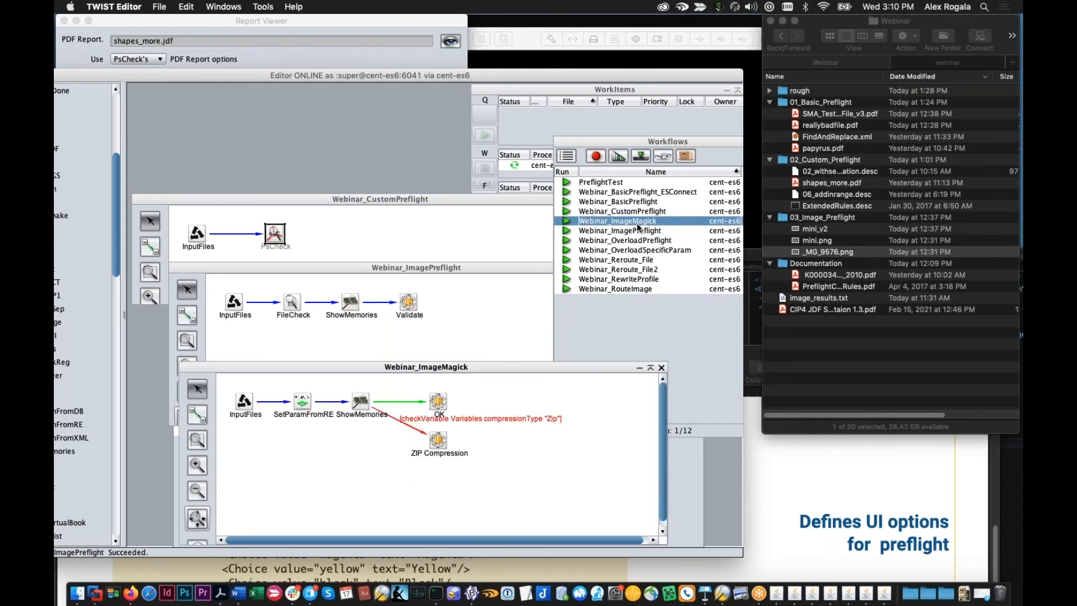
{"action": "left_click", "coordinate": [646, 270]}
{"action": "left_click", "coordinate": [644, 288]}
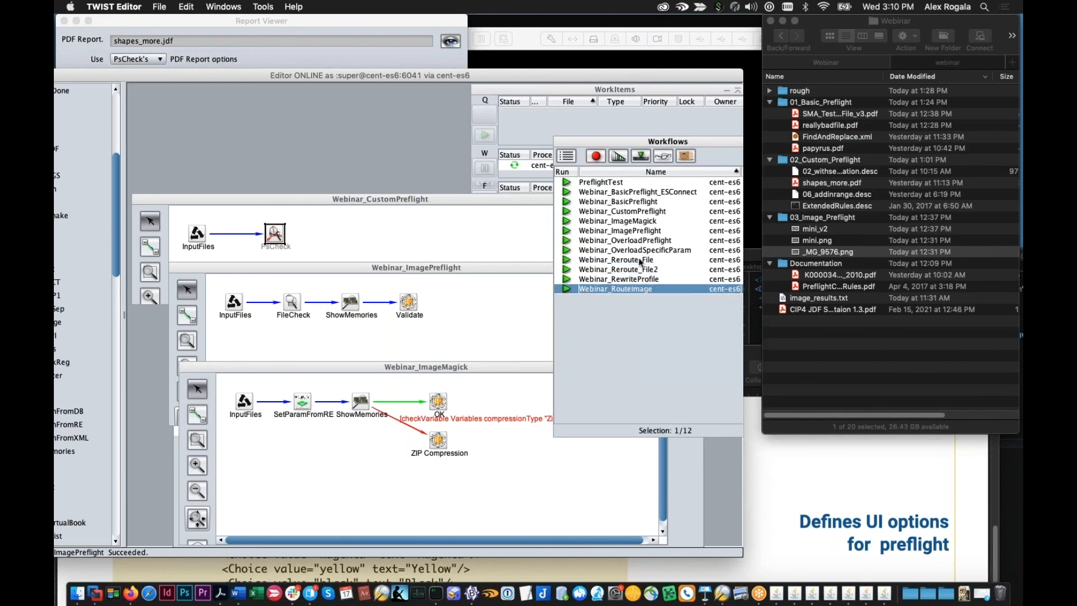
{"action": "left_click", "coordinate": [522, 371]}
{"action": "left_click_drag", "start_coordinate": [524, 366], "coordinate": [532, 348]}
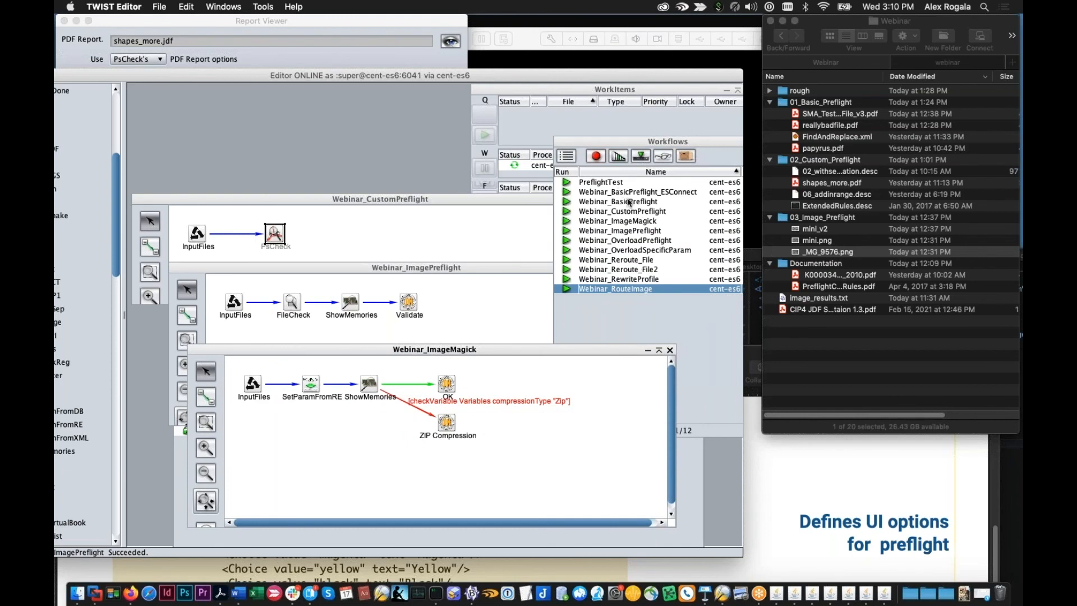
- Bring the Webinar_ImagePreflight workflow forward and close its window
{"action": "left_click", "coordinate": [633, 203]}
{"action": "left_click", "coordinate": [634, 221]}
{"action": "left_click", "coordinate": [635, 230]}
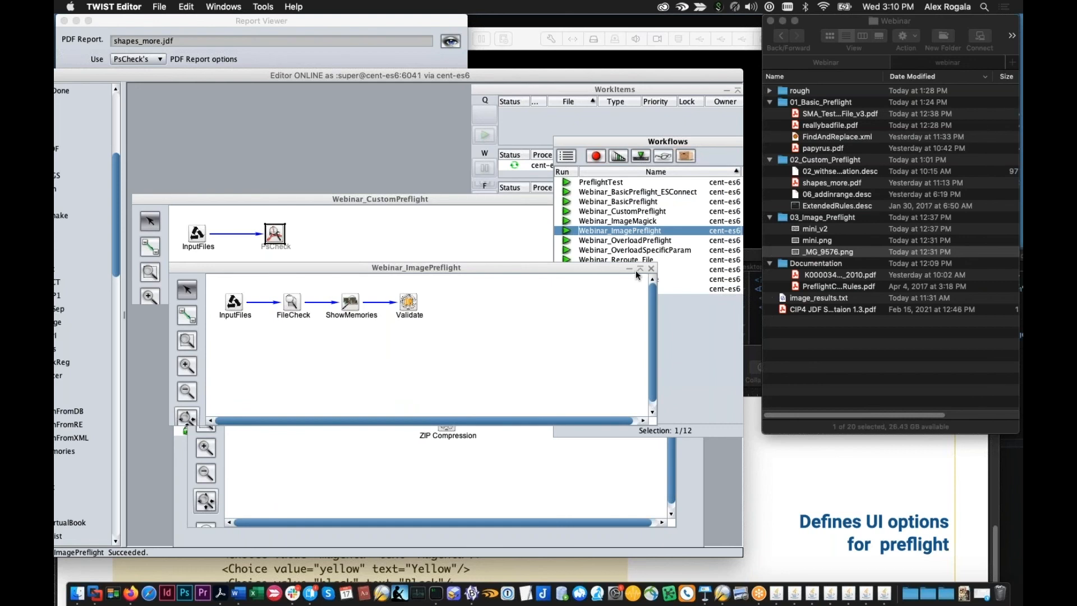
{"action": "left_click", "coordinate": [651, 269]}
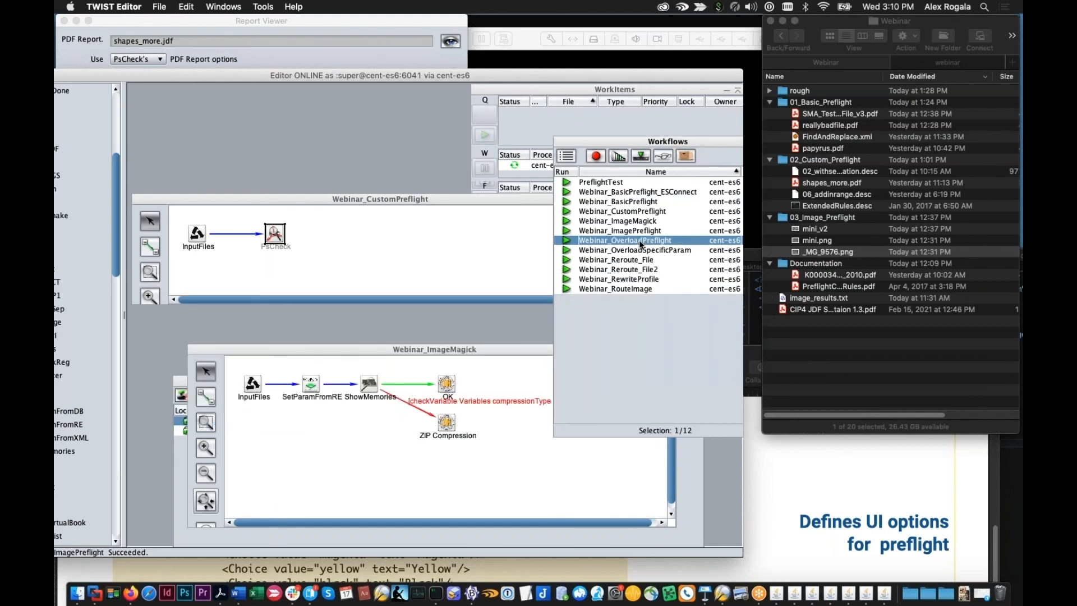
- Look through the remaining workflows from Webinar_OverloadPreflight onward, closing each one, and open Webinar_RouteImage
{"action": "left_click", "coordinate": [640, 241]}
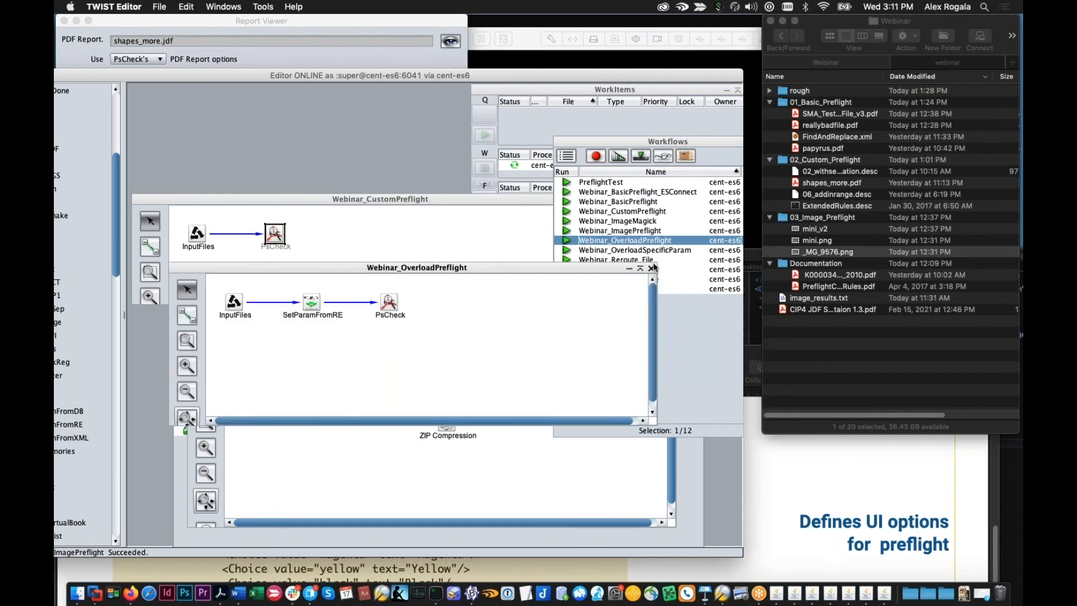
{"action": "left_click", "coordinate": [652, 268]}
{"action": "left_click", "coordinate": [651, 250]}
{"action": "left_click", "coordinate": [652, 268]}
{"action": "left_click", "coordinate": [650, 259]}
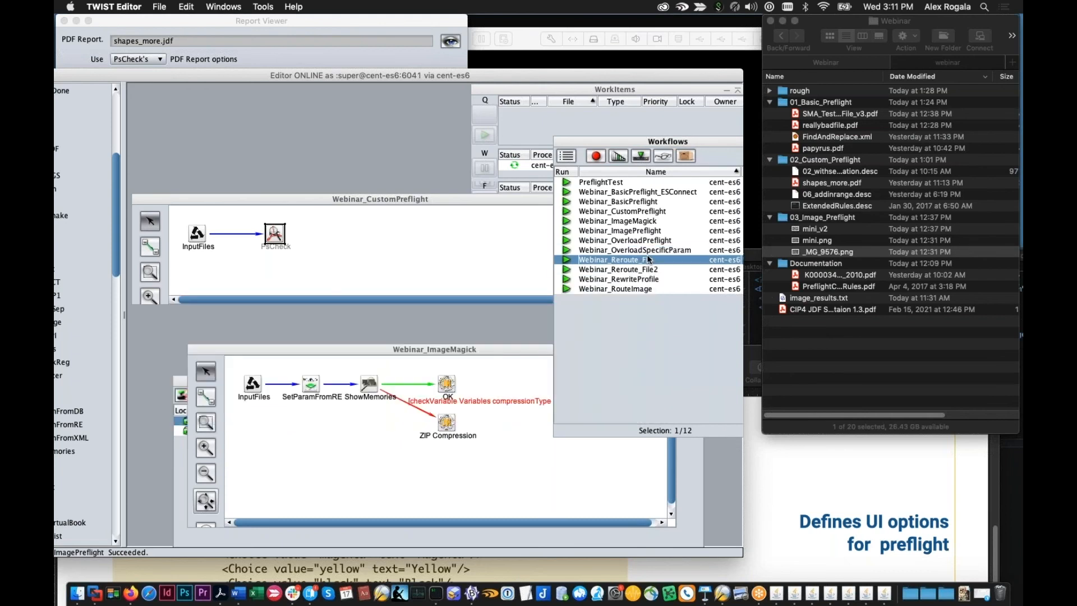
{"action": "left_click", "coordinate": [652, 268]}
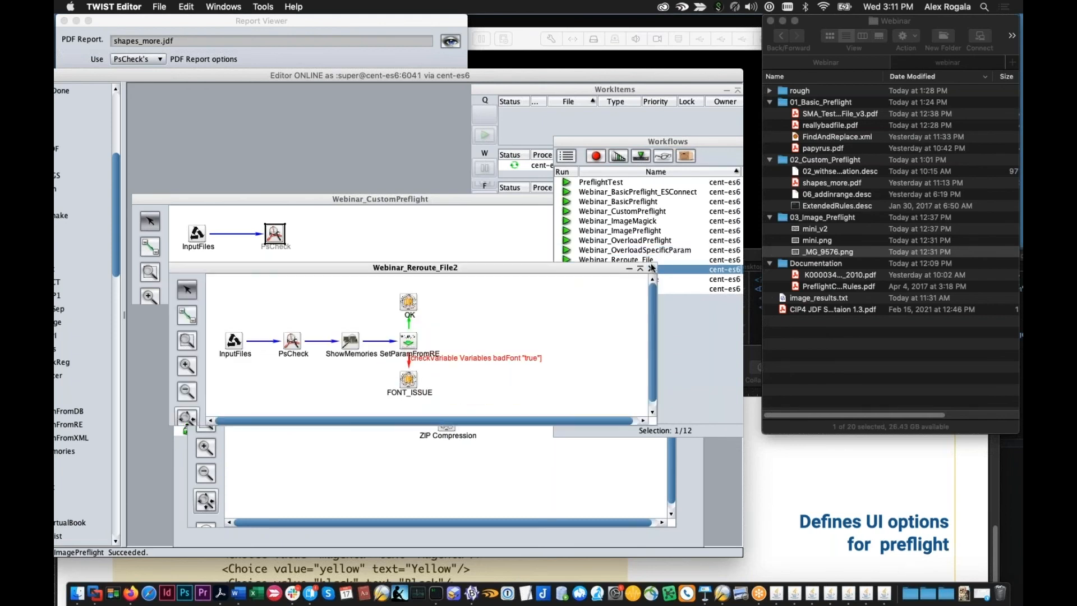
{"action": "left_click", "coordinate": [648, 279]}
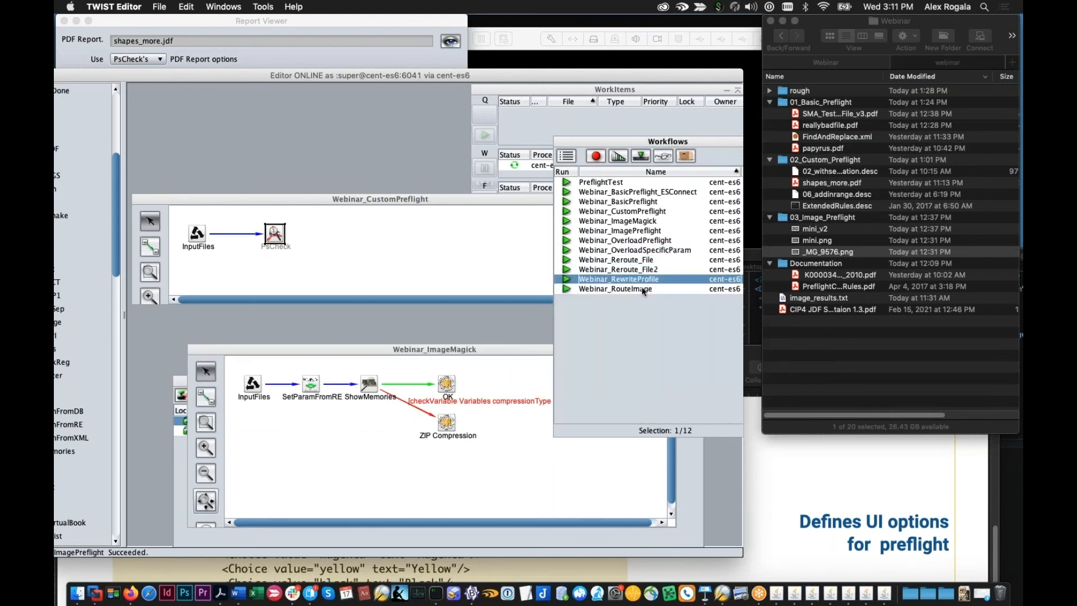
{"action": "left_click", "coordinate": [643, 288]}
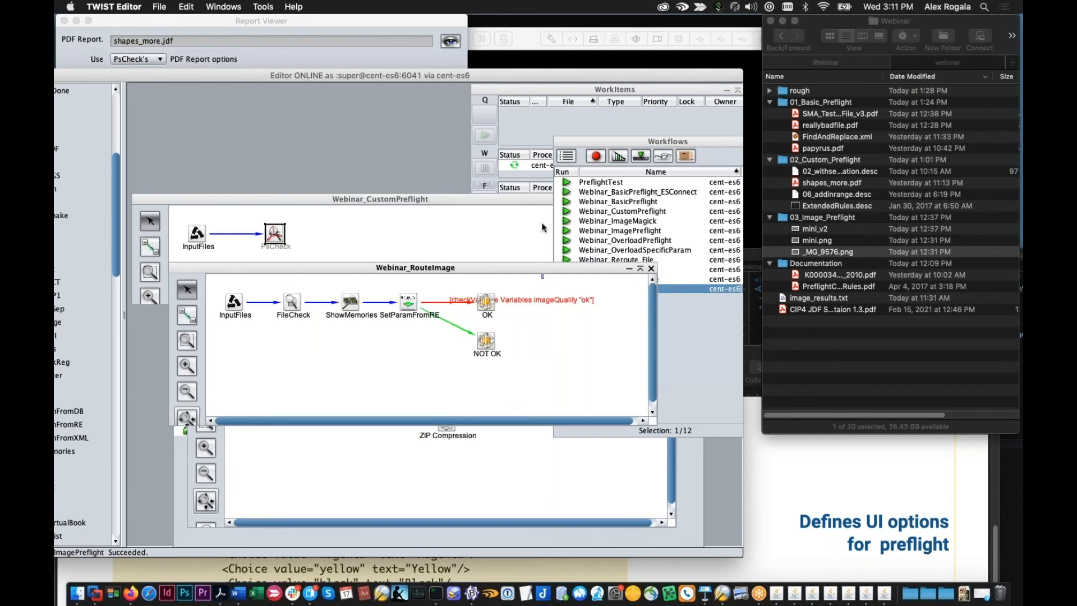
- Examine the imageQuality rules in the SetParamFromRE settings of Webinar_RouteImage and close the settings
{"action": "left_click_drag", "start_coordinate": [522, 268], "coordinate": [516, 145]}
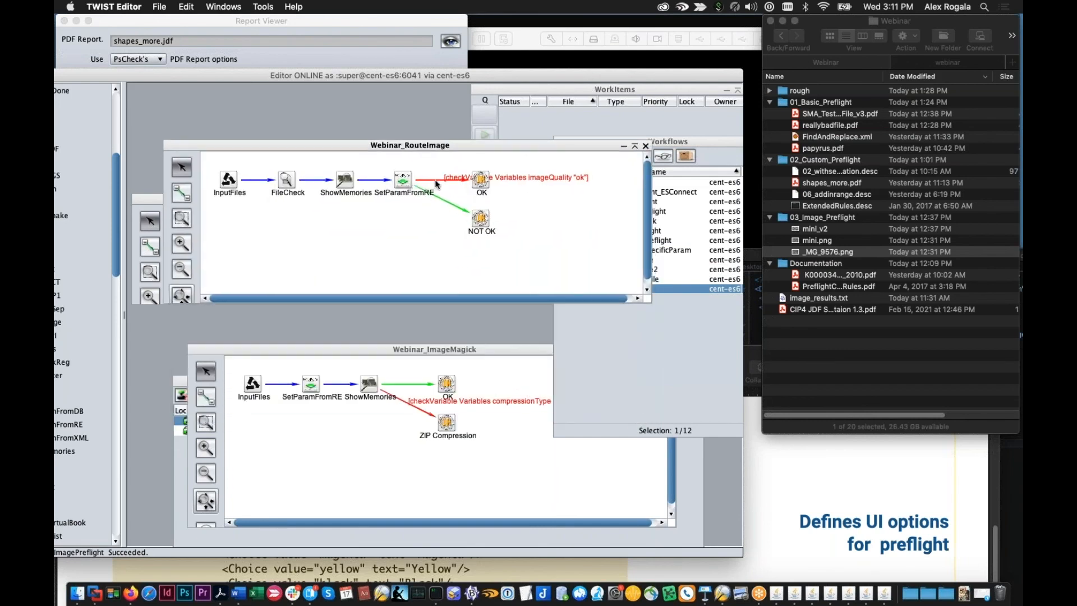
{"action": "double_click", "coordinate": [404, 186]}
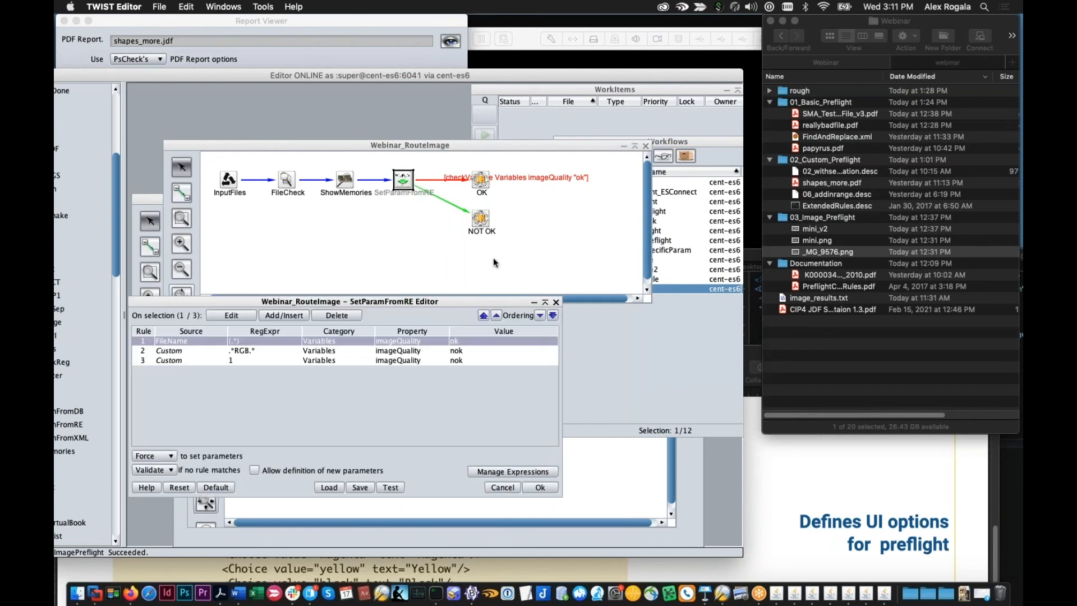
{"action": "left_click", "coordinate": [555, 301]}
- Submit mini_v2 and _MG_9576.png together from Finder to the Webinar_RouteImage workflow
{"action": "left_click_drag", "start_coordinate": [362, 145], "coordinate": [424, 171]}
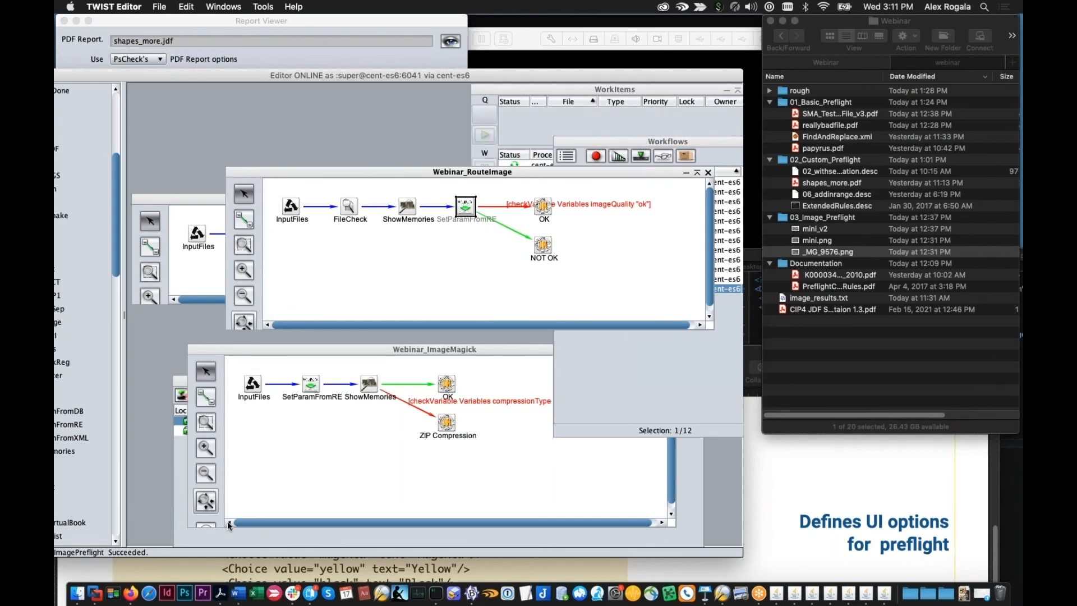
{"action": "left_click", "coordinate": [812, 229], "text": "super"}
{"action": "left_click_drag", "start_coordinate": [831, 233], "coordinate": [408, 283]}
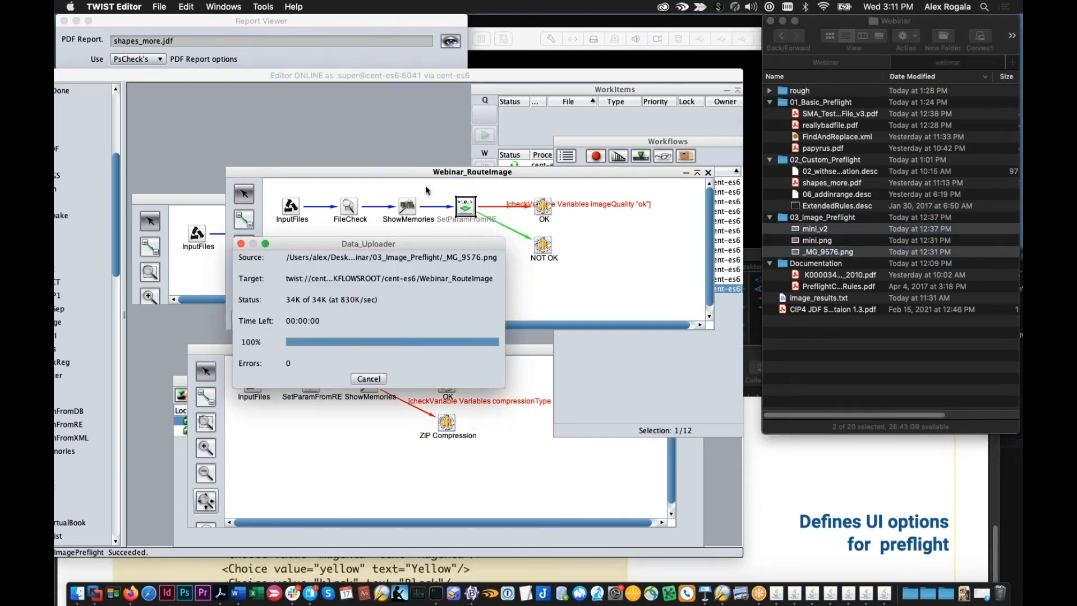
- Delete all old entries from the Processes list and move its window higher in the workspace
{"action": "left_click_drag", "start_coordinate": [439, 179], "coordinate": [439, 286]}
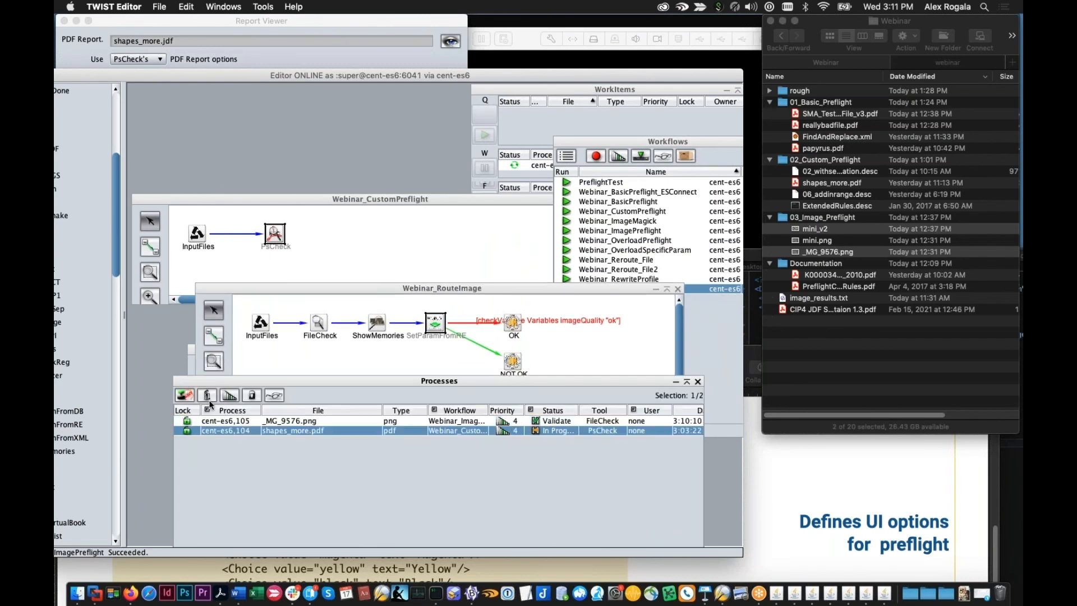
{"action": "key", "text": "super+a"}
{"action": "left_click", "coordinate": [207, 395]}
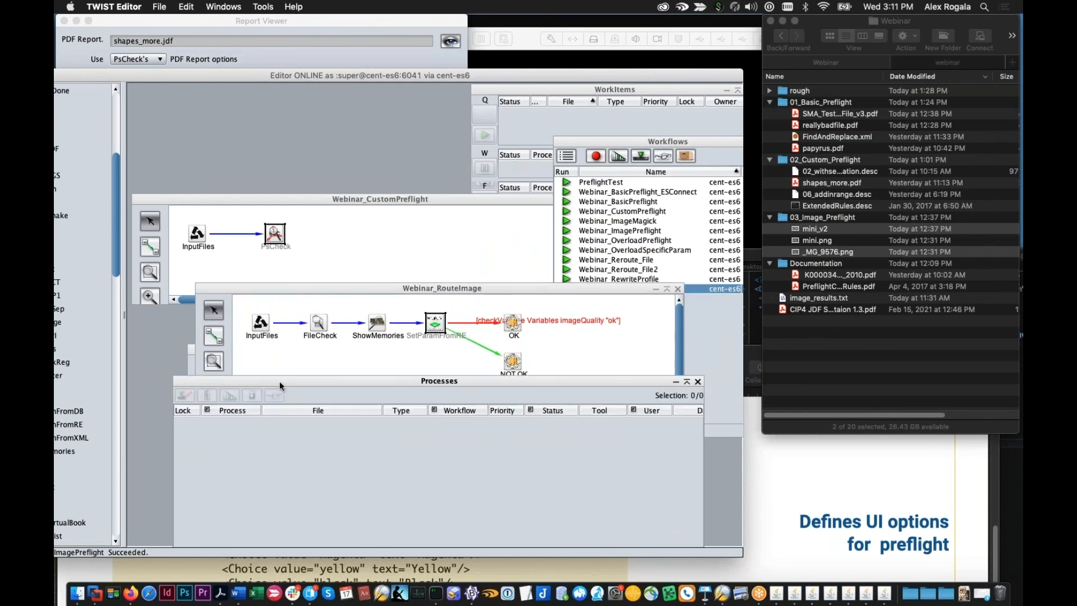
{"action": "left_click_drag", "start_coordinate": [280, 382], "coordinate": [276, 347]}
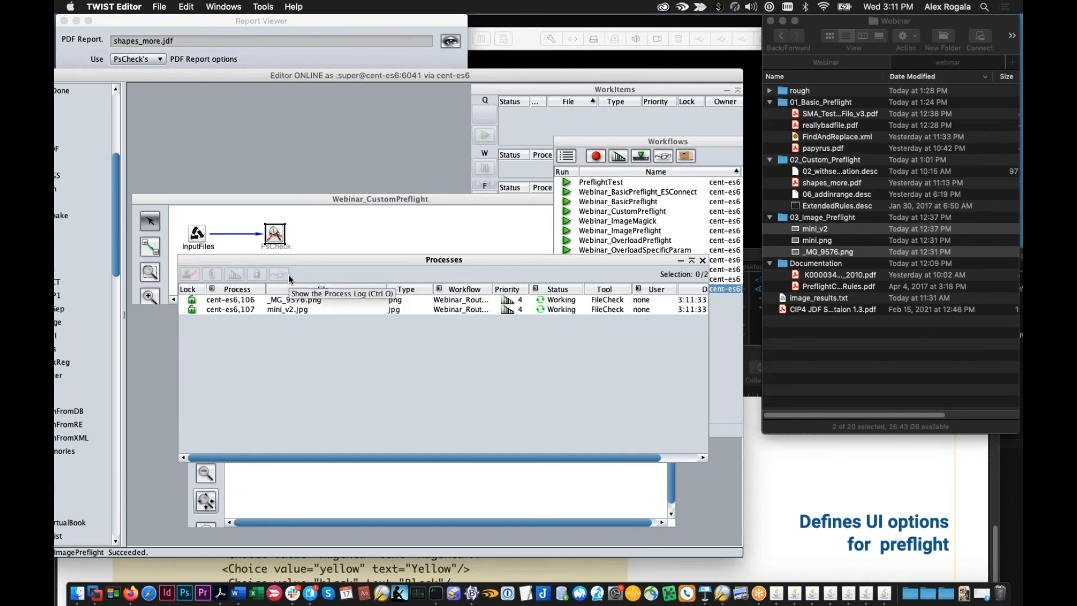
- Rearrange the Processes and Webinar_RouteImage windows to show both, and open the process log of _MG_9576.png
{"action": "left_click_drag", "start_coordinate": [352, 260], "coordinate": [344, 291]}
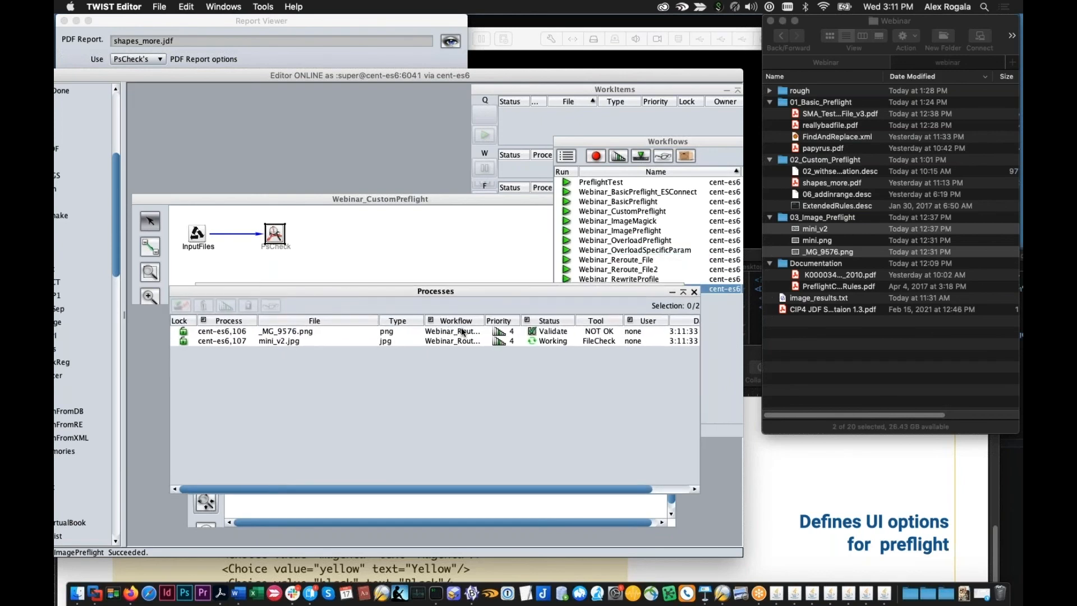
{"action": "left_click_drag", "start_coordinate": [425, 290], "coordinate": [418, 347]}
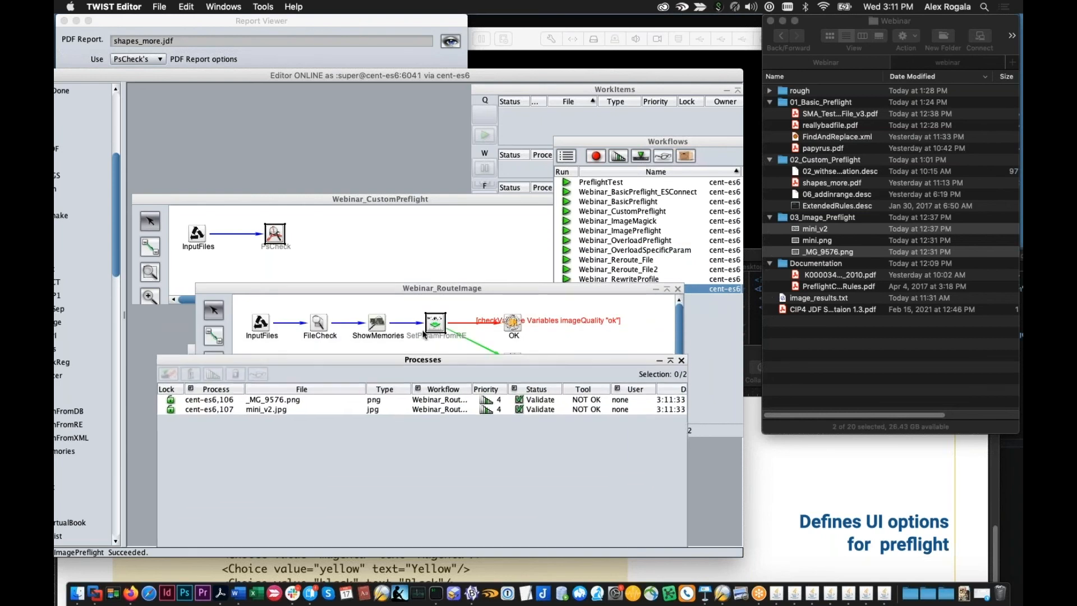
{"action": "left_click_drag", "start_coordinate": [431, 288], "coordinate": [412, 148]}
{"action": "double_click", "coordinate": [427, 398]}
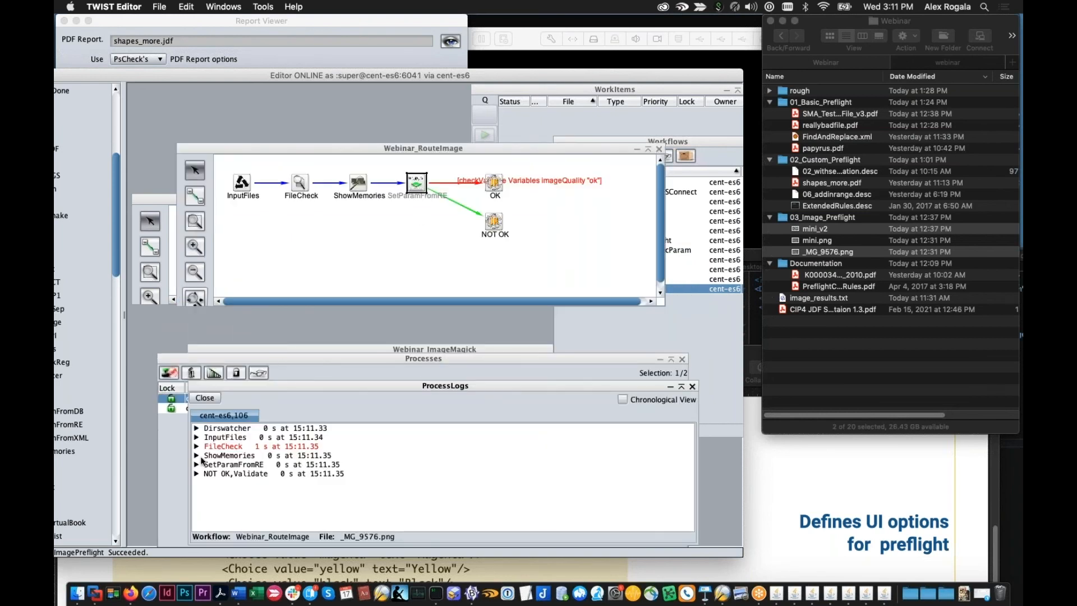
- Examine the ShowMemories output in the _MG_9576.png log, including the document's format, color space and resolution variables
{"action": "left_click", "coordinate": [197, 455]}
{"action": "scroll", "coordinate": [265, 443], "scroll_direction": "up", "scroll_amount": 3}
{"action": "scroll", "coordinate": [265, 439], "scroll_direction": "up", "scroll_amount": 2}
{"action": "left_click_drag", "start_coordinate": [283, 381], "coordinate": [301, 213]}
{"action": "scroll", "coordinate": [324, 368], "scroll_direction": "up", "scroll_amount": 3}
{"action": "scroll", "coordinate": [253, 375], "scroll_direction": "up", "scroll_amount": 10}
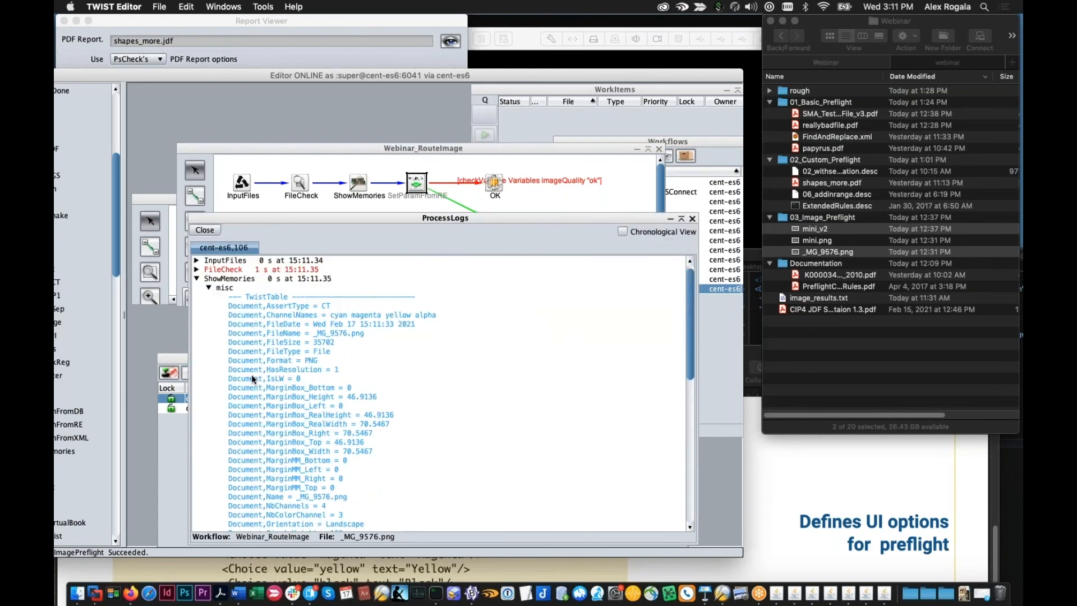
{"action": "left_click", "coordinate": [315, 343]}
{"action": "scroll", "coordinate": [310, 346], "scroll_direction": "down", "scroll_amount": 1}
{"action": "scroll", "coordinate": [309, 346], "scroll_direction": "down", "scroll_amount": 9}
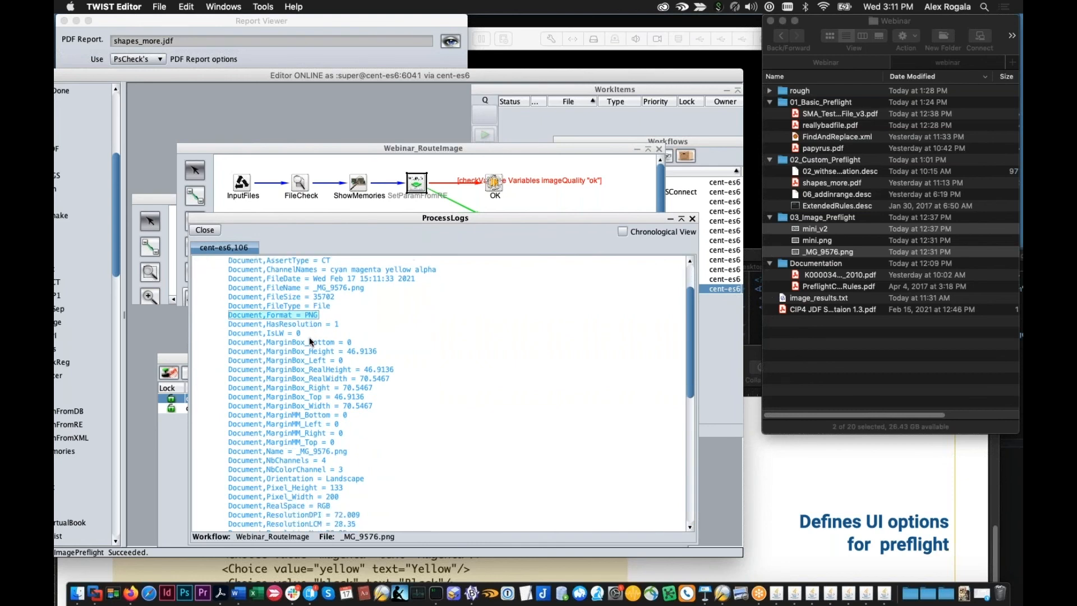
{"action": "scroll", "coordinate": [305, 353], "scroll_direction": "down", "scroll_amount": 2}
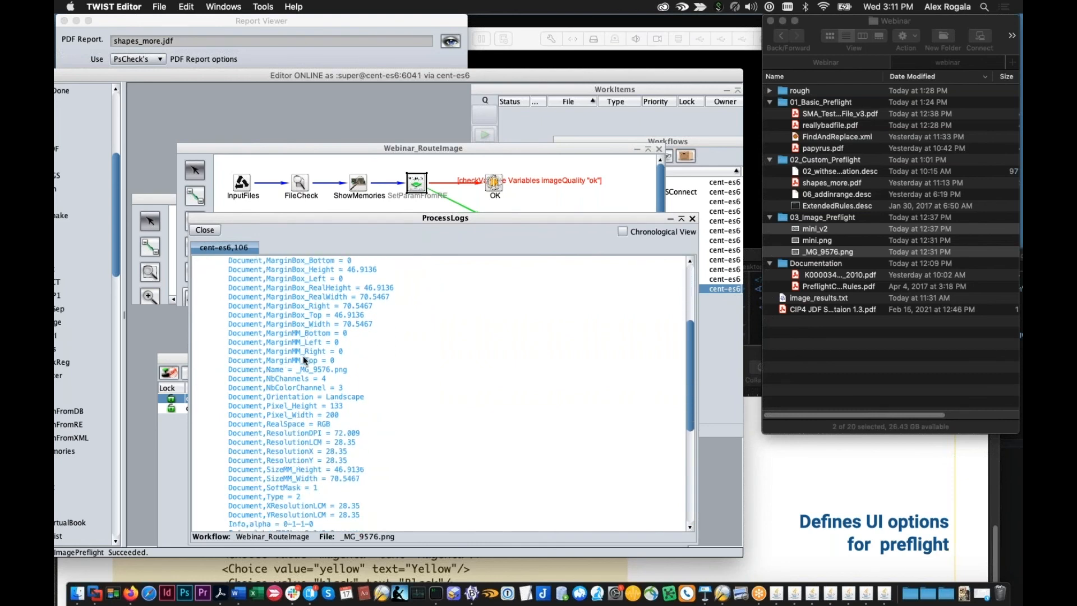
{"action": "scroll", "coordinate": [311, 419], "scroll_direction": "down", "scroll_amount": 6}
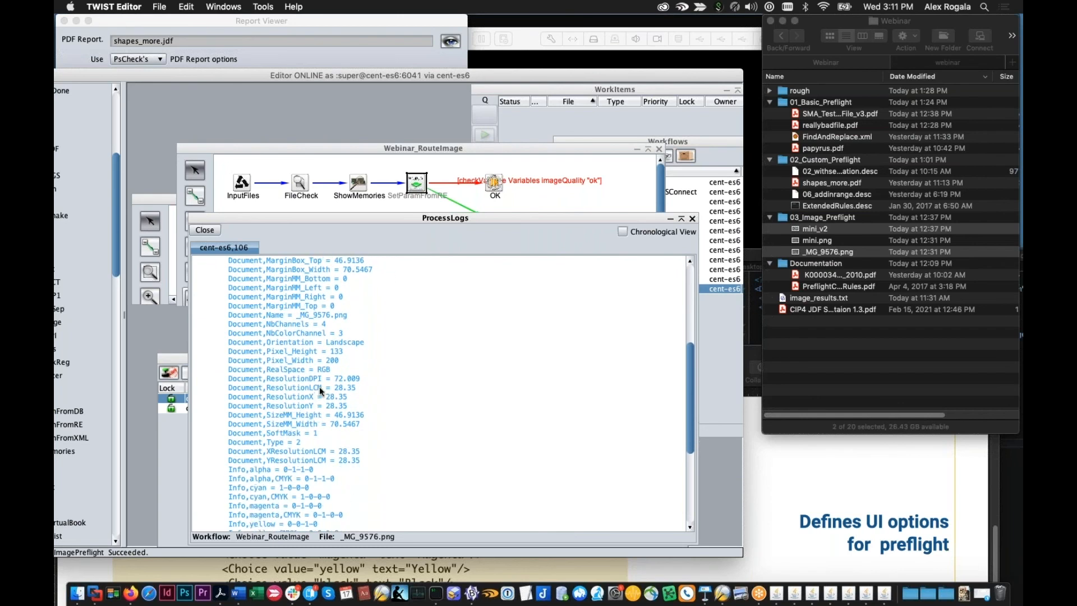
- Move the process log below the Webinar_RouteImage workflow, open its SetParamFromRE settings and enlarge the editor
{"action": "left_click_drag", "start_coordinate": [404, 219], "coordinate": [409, 313]}
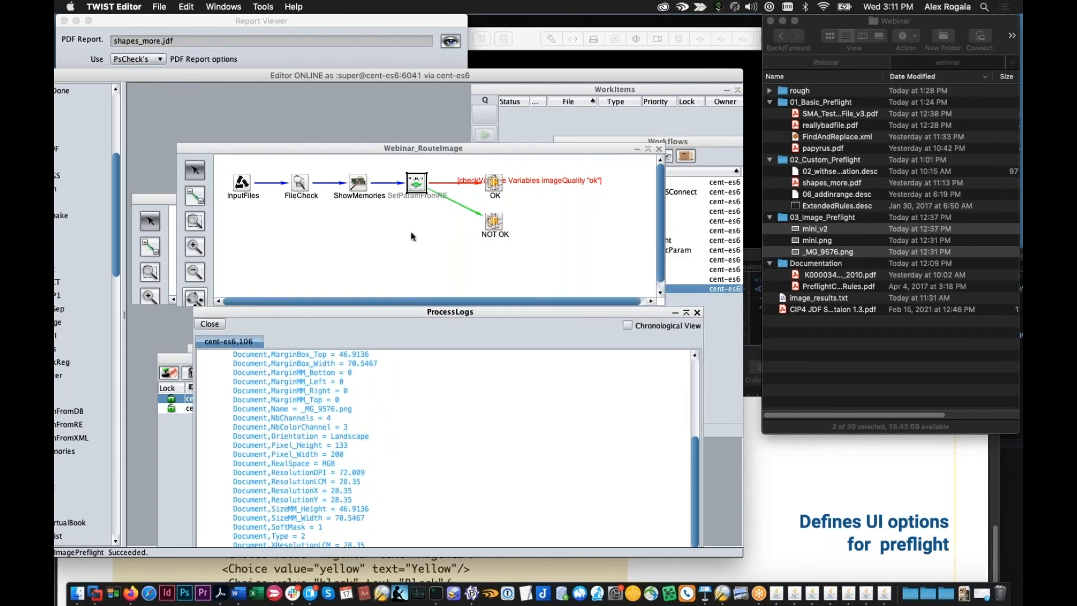
{"action": "left_click", "coordinate": [418, 181]}
{"action": "double_click", "coordinate": [418, 181]}
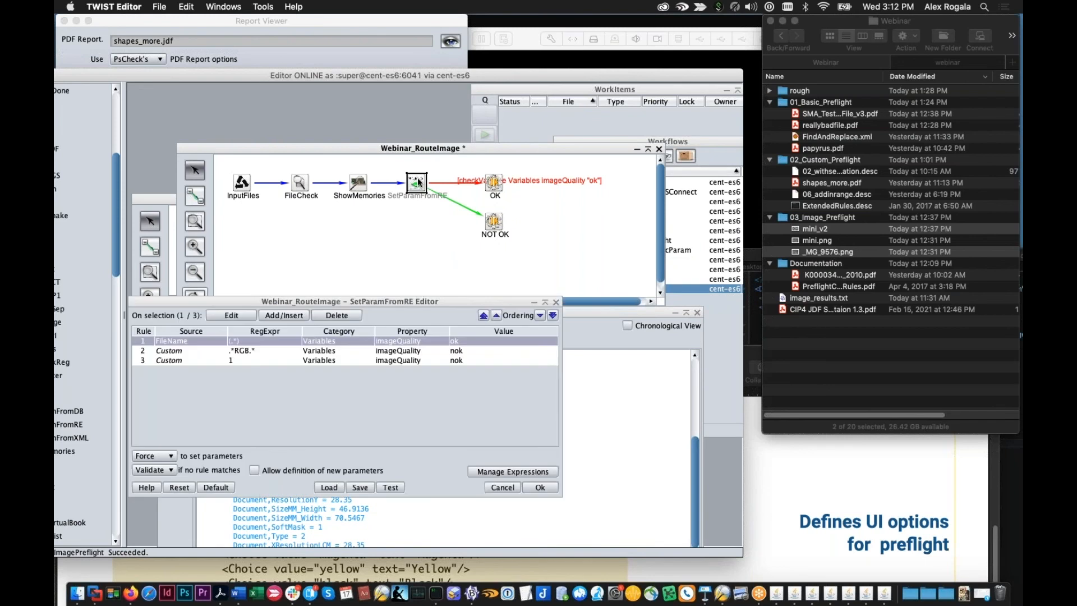
{"action": "left_click_drag", "start_coordinate": [384, 288], "coordinate": [420, 225]}
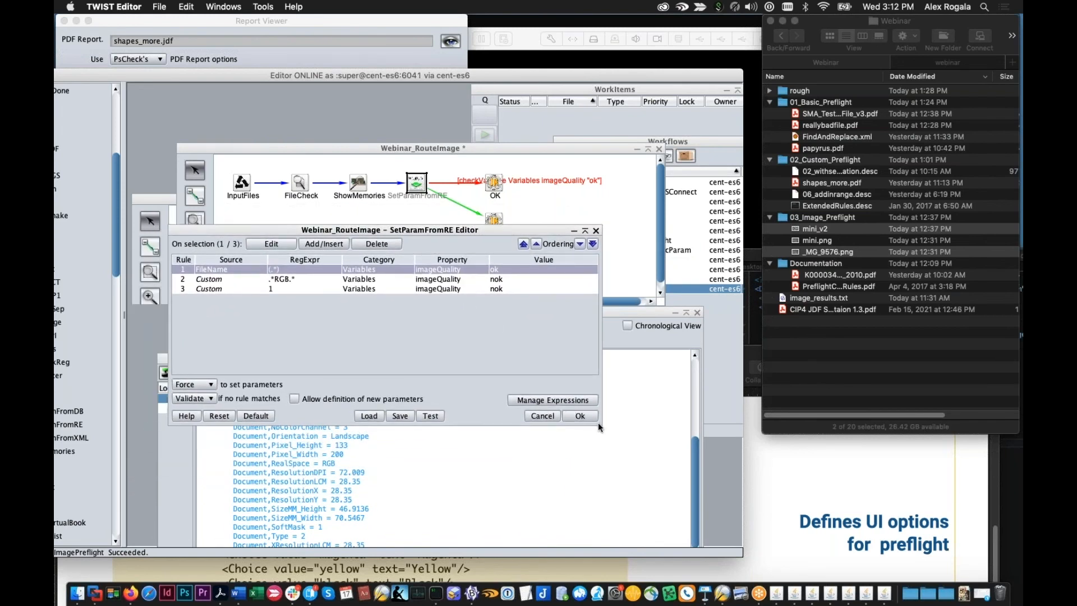
{"action": "left_click_drag", "start_coordinate": [598, 424], "coordinate": [649, 461]}
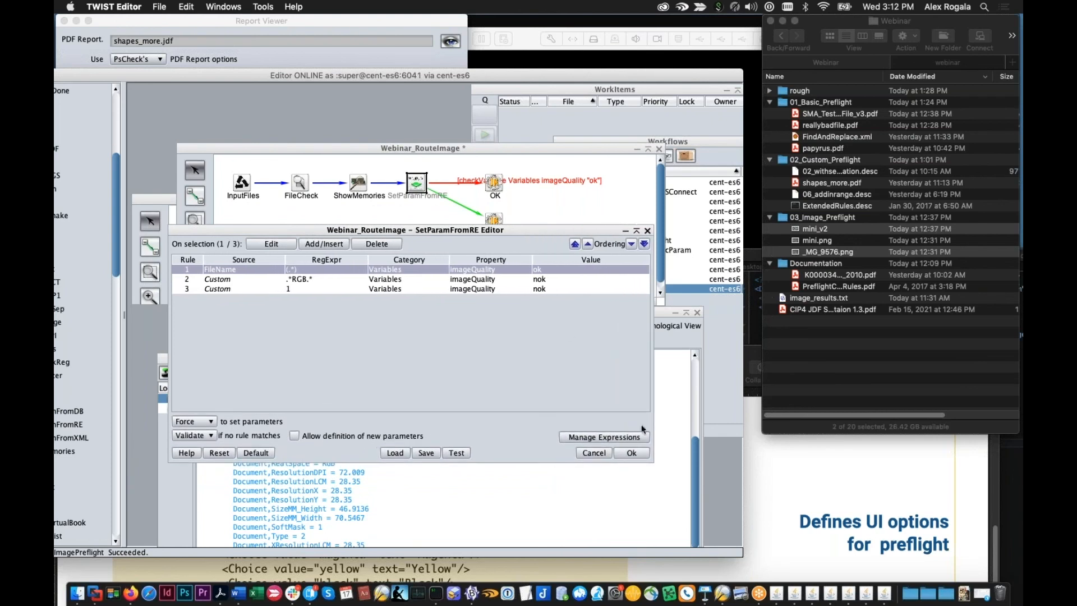
- Examine the imageQuality conditions and values of rules 1 and 2 in the rule editor
{"action": "left_click", "coordinate": [469, 280]}
{"action": "left_click", "coordinate": [471, 272]}
{"action": "double_click", "coordinate": [475, 274]}
{"action": "left_click_drag", "start_coordinate": [405, 236], "coordinate": [447, 434]}
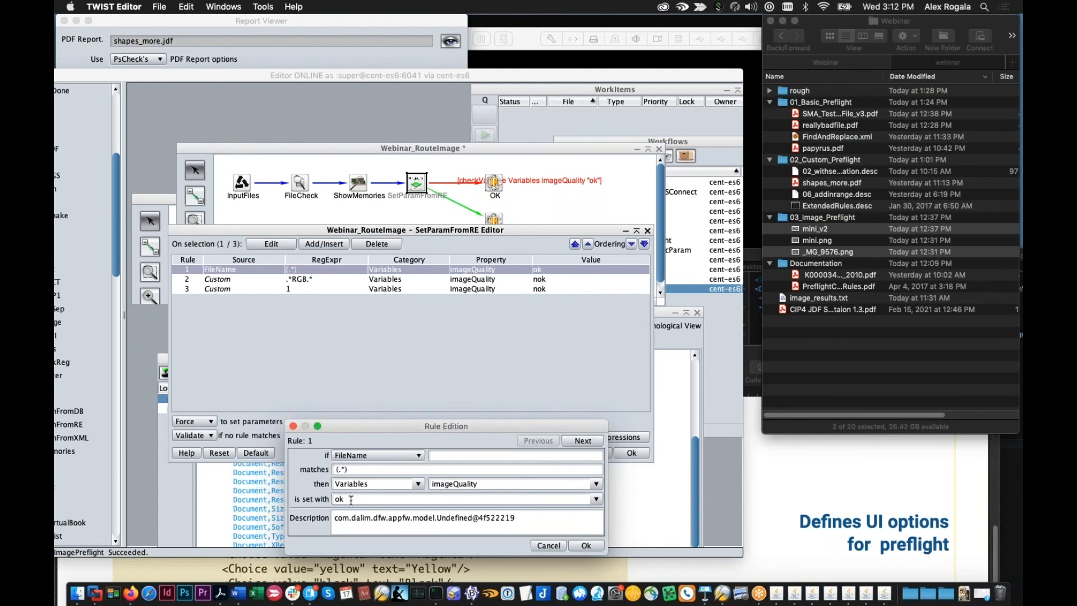
{"action": "double_click", "coordinate": [500, 483]}
{"action": "left_click", "coordinate": [582, 442]}
{"action": "left_click_drag", "start_coordinate": [567, 455], "coordinate": [475, 343]}
{"action": "left_click_drag", "start_coordinate": [476, 306], "coordinate": [474, 329]}
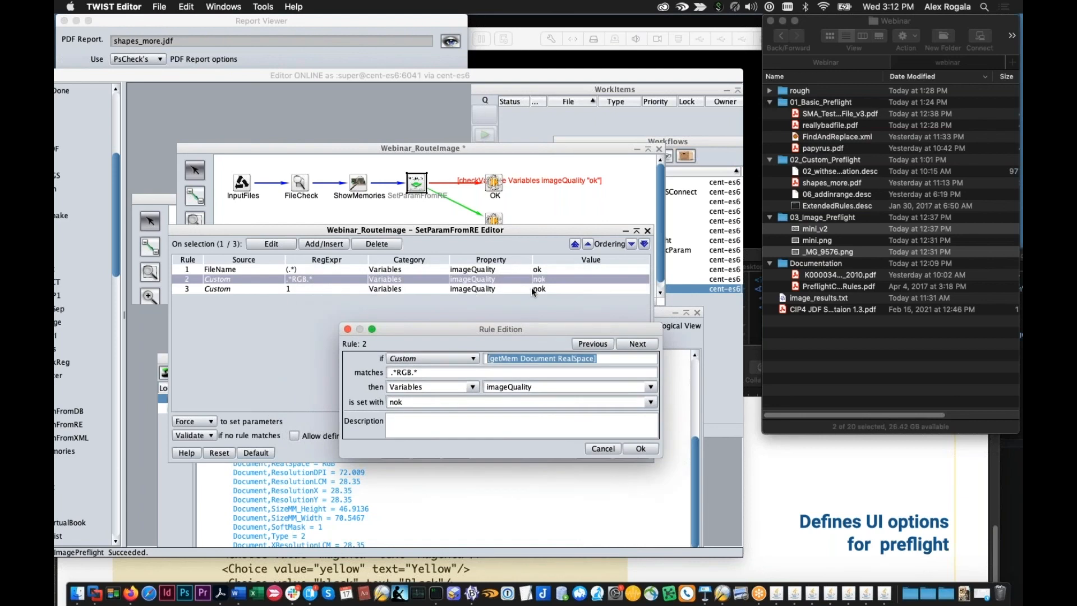
{"action": "left_click", "coordinate": [529, 390]}
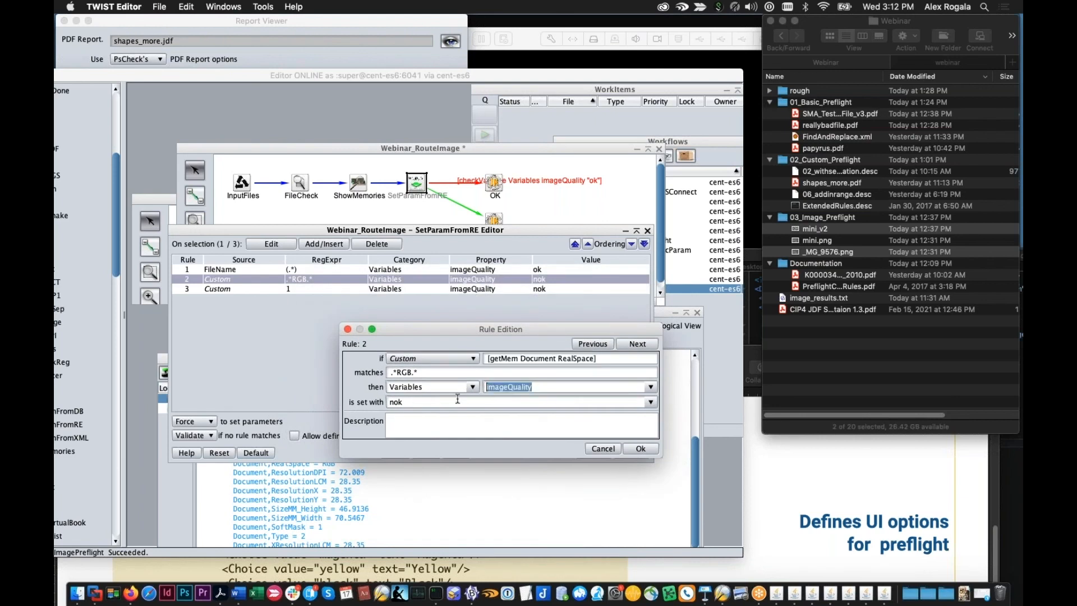
- Examine rule 3's ResolutionDPI < 72 expression and its value, and close the rule and SetParamFromRE settings without changes
{"action": "left_click", "coordinate": [633, 345]}
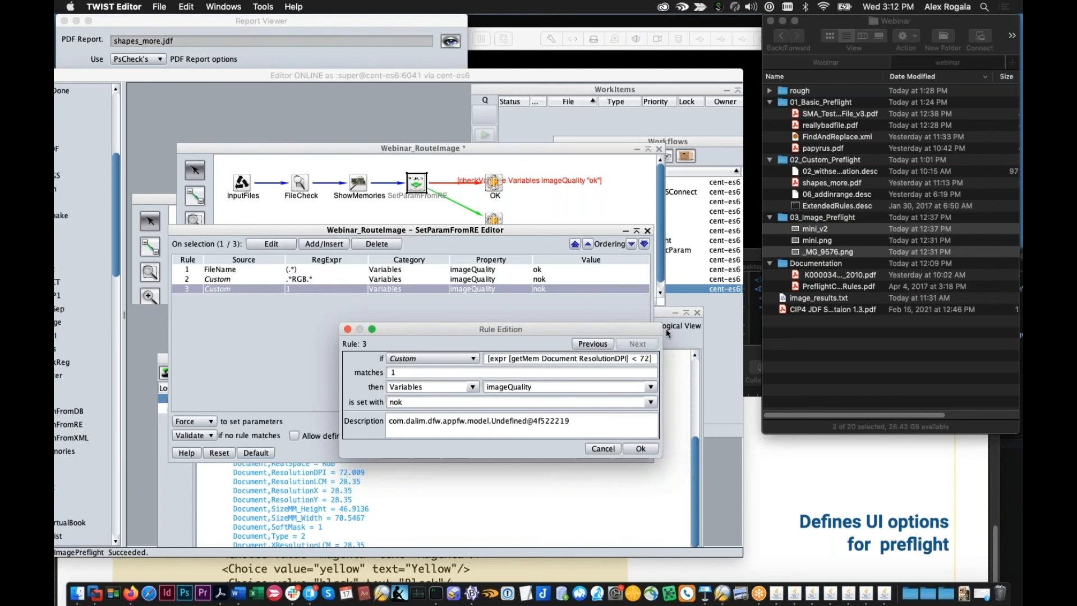
{"action": "left_click_drag", "start_coordinate": [662, 324], "coordinate": [735, 315]}
{"action": "double_click", "coordinate": [583, 349]}
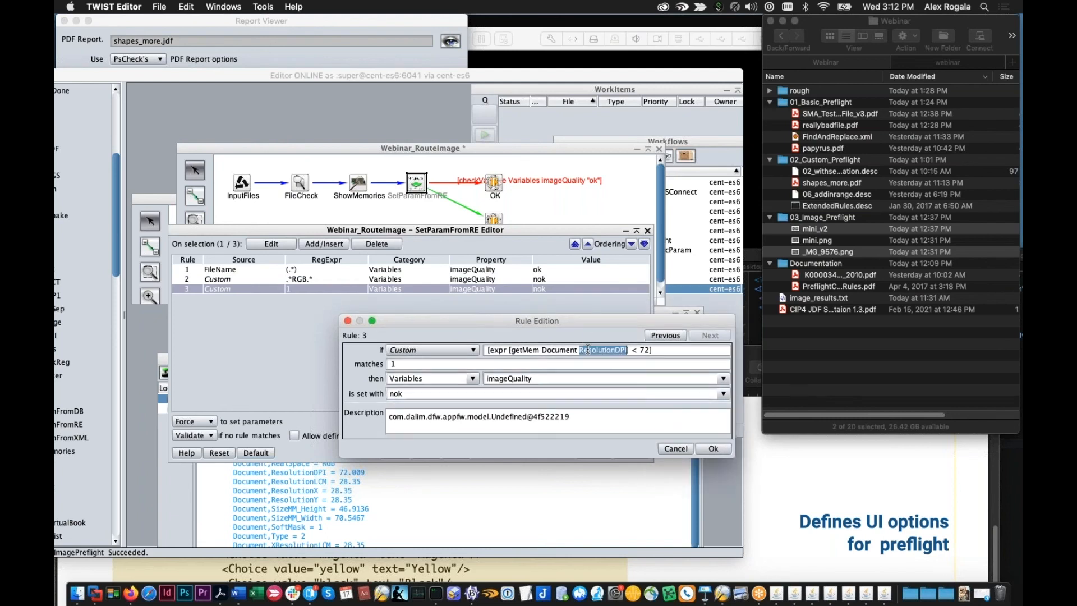
{"action": "left_click", "coordinate": [635, 349]}
{"action": "left_click", "coordinate": [426, 394]}
{"action": "left_click", "coordinate": [676, 449]}
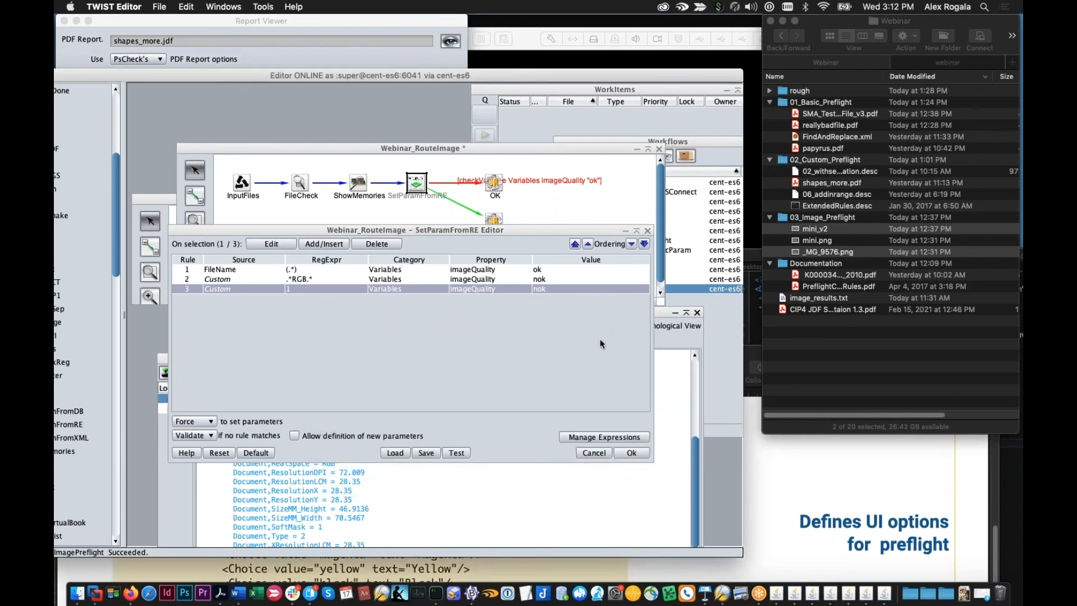
{"action": "left_click", "coordinate": [594, 453]}
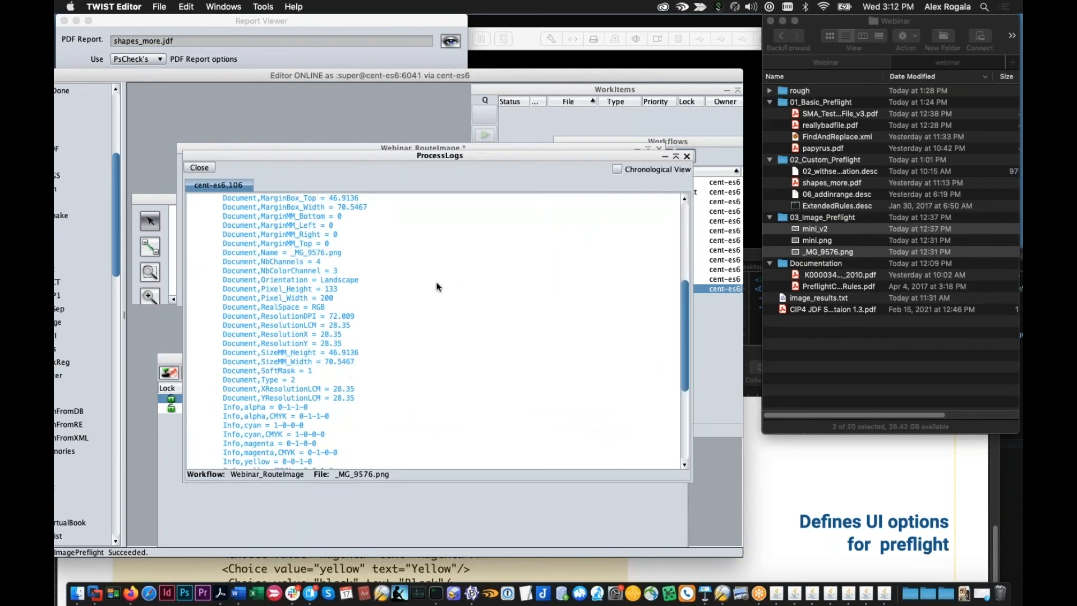
- Collapse the ShowMemories entry and examine how each rule was evaluated in the SetParamFromRE log entry of _MG_9576.png
{"action": "left_click", "coordinate": [191, 225]}
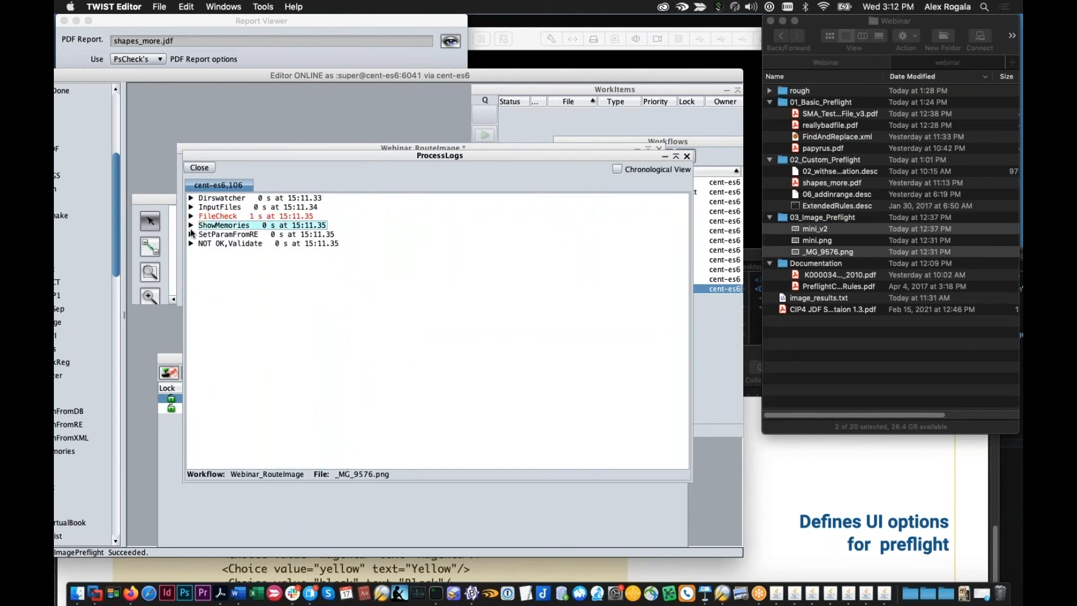
{"action": "left_click", "coordinate": [191, 234]}
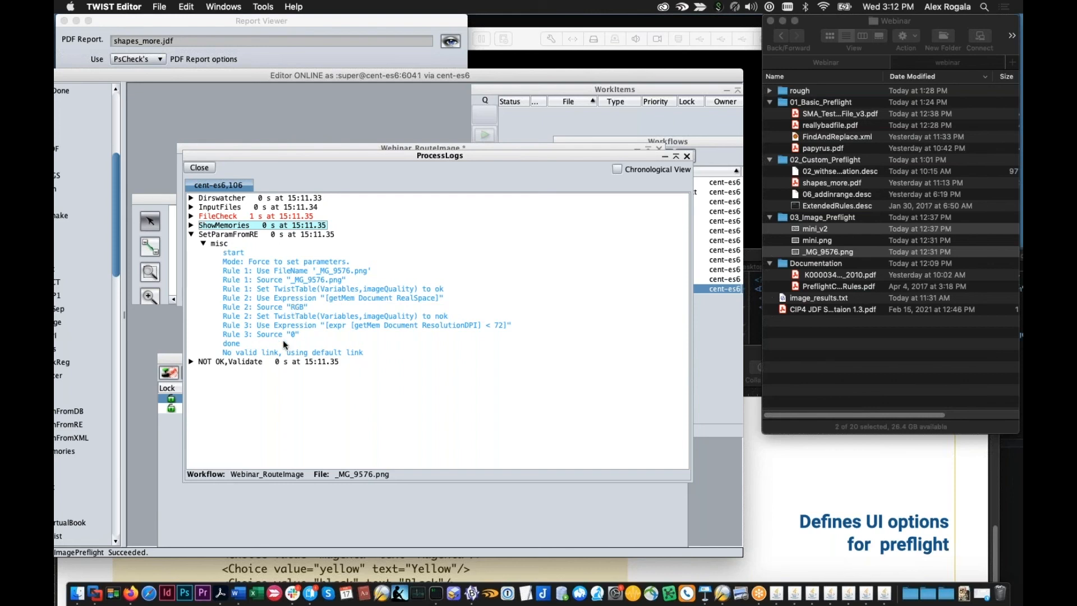
{"action": "left_click", "coordinate": [442, 325]}
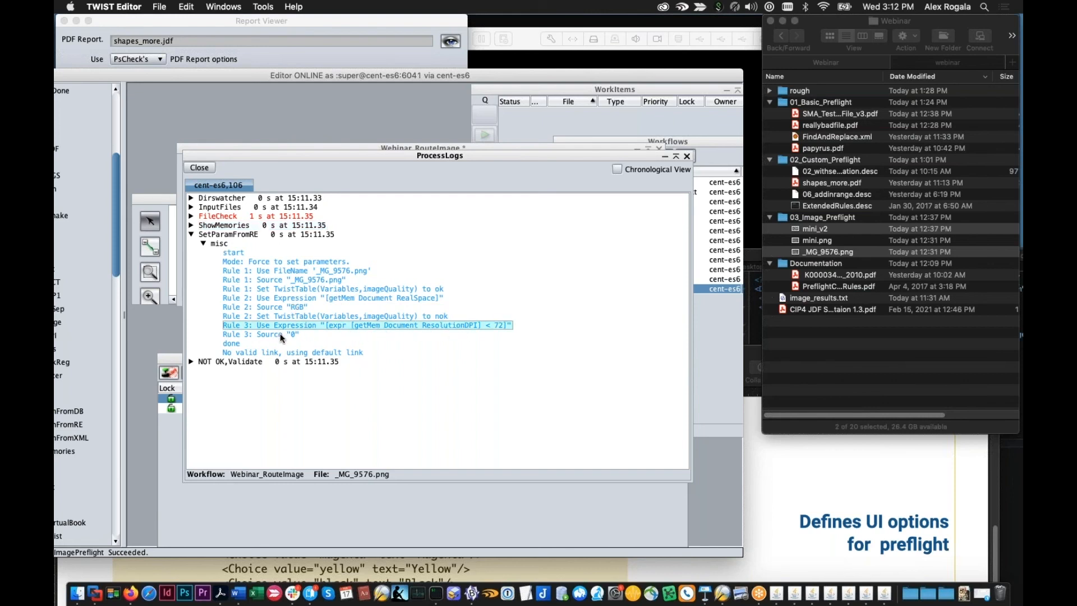
{"action": "left_click_drag", "start_coordinate": [456, 155], "coordinate": [452, 251]}
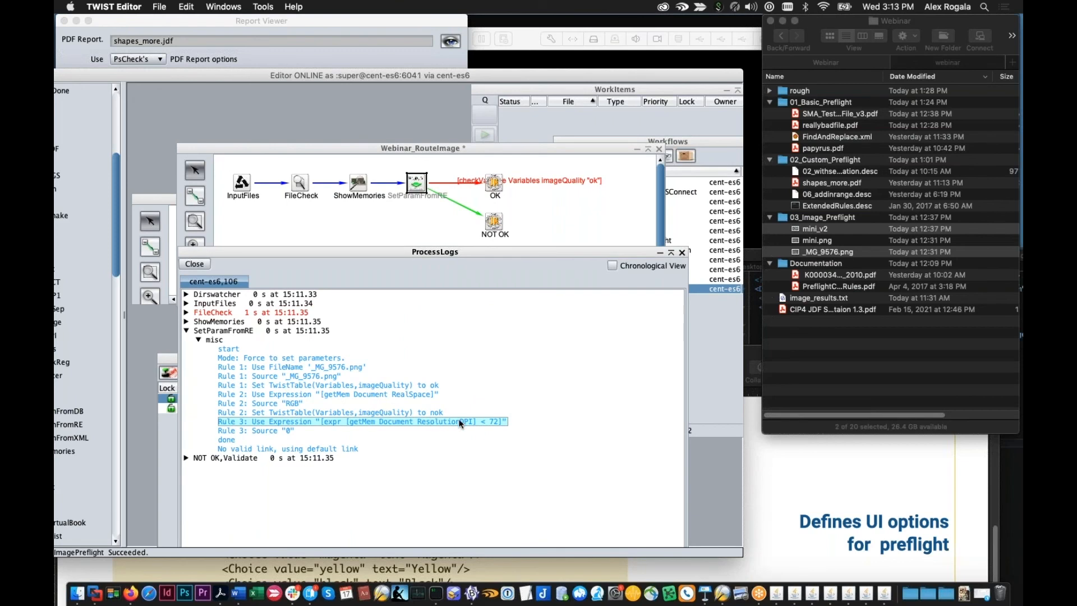
{"action": "left_click", "coordinate": [364, 395]}
{"action": "left_click", "coordinate": [371, 386]}
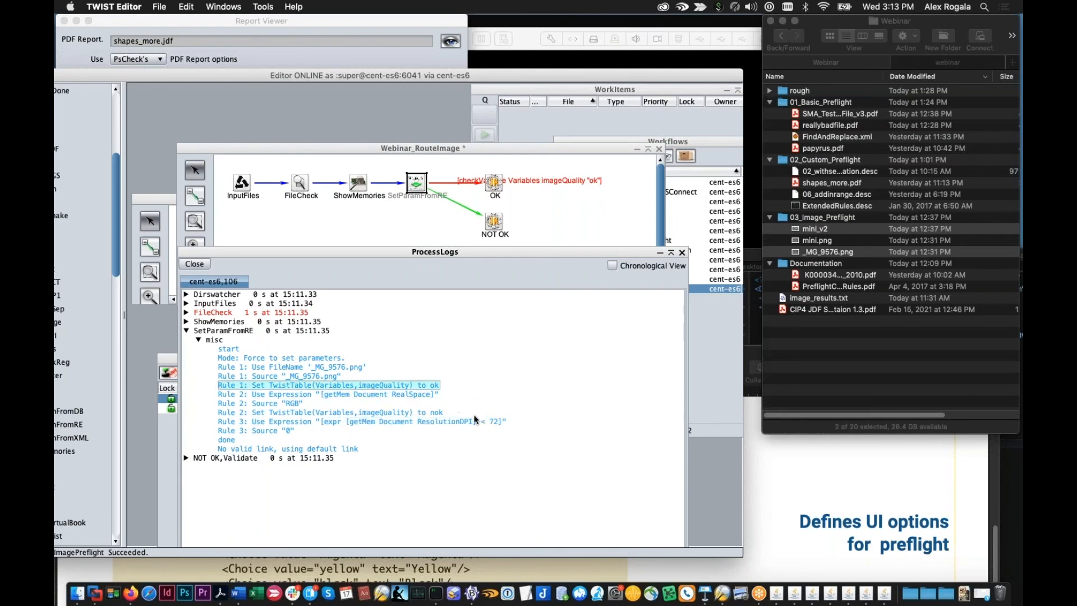
{"action": "left_click", "coordinate": [478, 423]}
- Move the Webinar_RouteImage and log windows aside, open the Webinar_ImageMagick workflow and place it higher in the workspace
{"action": "left_click", "coordinate": [523, 218]}
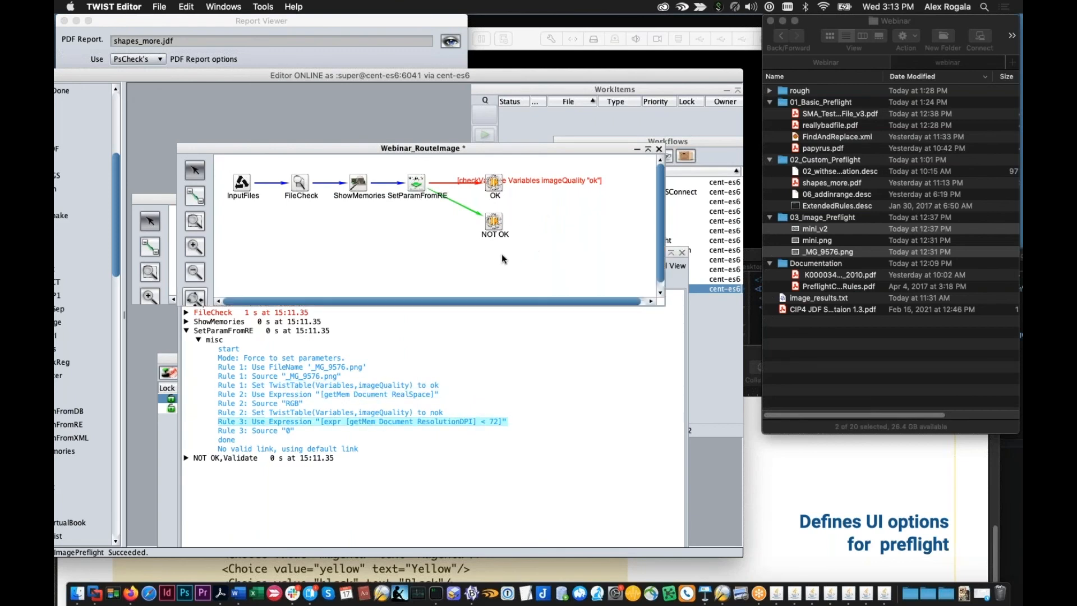
{"action": "left_click_drag", "start_coordinate": [469, 150], "coordinate": [478, 401]}
{"action": "left_click_drag", "start_coordinate": [458, 252], "coordinate": [430, 325]}
{"action": "left_click", "coordinate": [648, 276]}
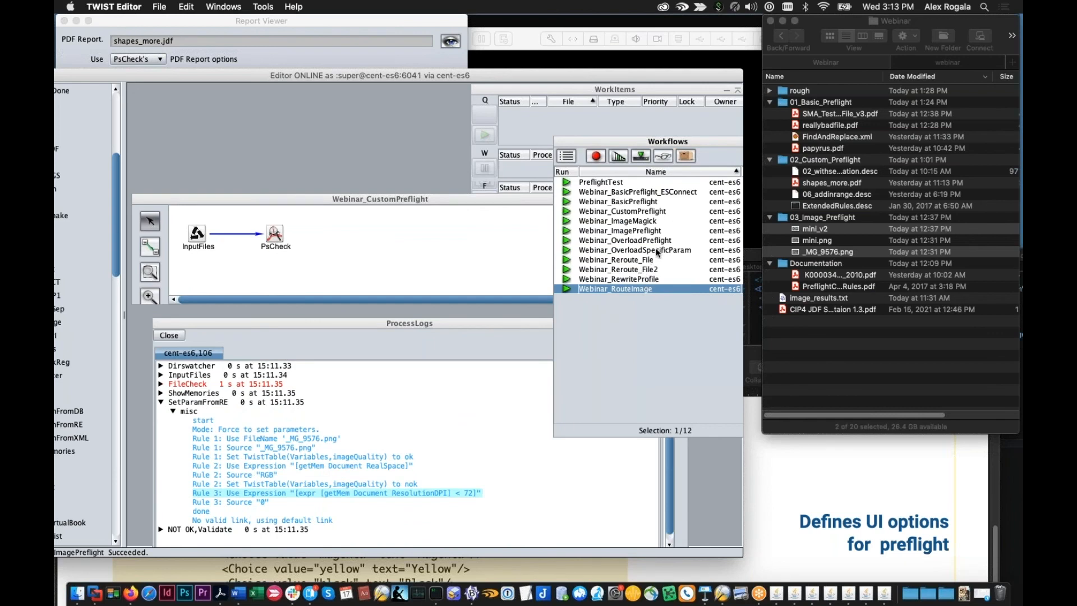
{"action": "double_click", "coordinate": [652, 221]}
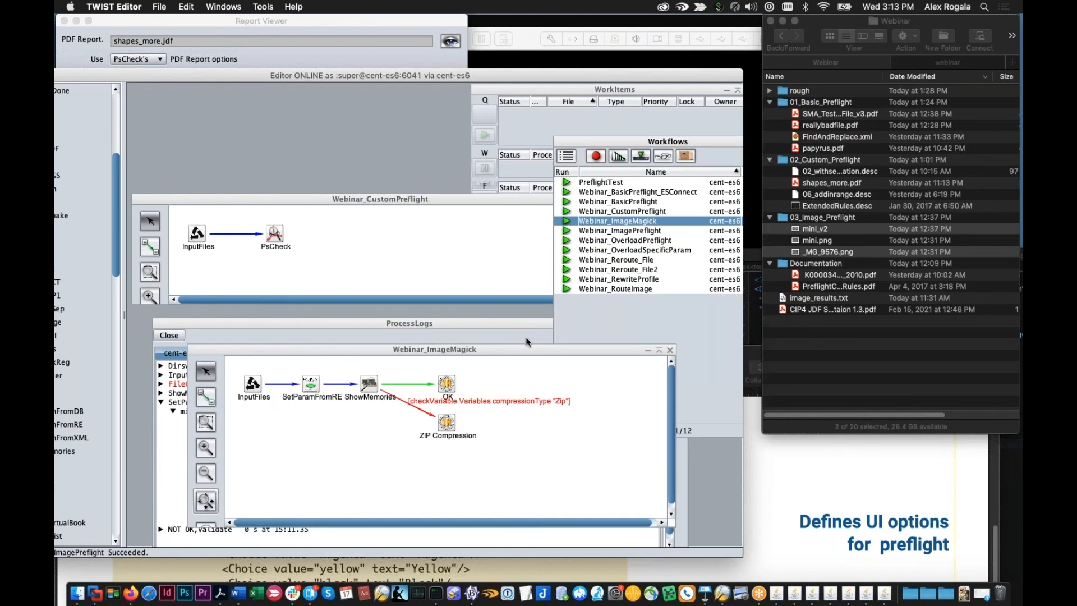
{"action": "left_click_drag", "start_coordinate": [527, 348], "coordinate": [501, 237]}
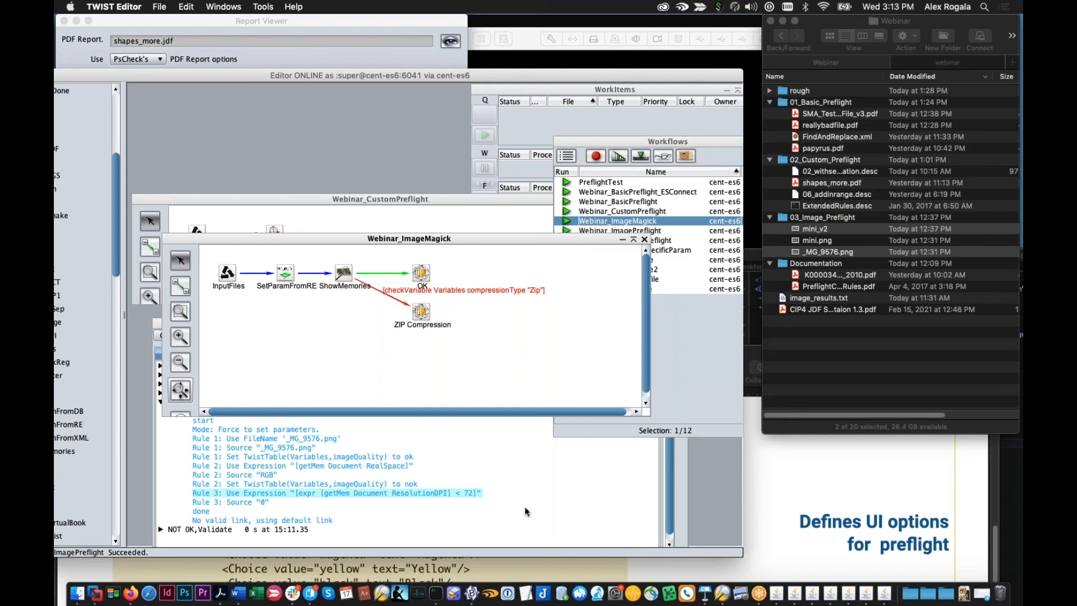
- Submit _MG_9576.png from Finder to the Webinar_ImageMagick workflow
{"action": "left_click", "coordinate": [869, 241]}
{"action": "left_click_drag", "start_coordinate": [868, 252], "coordinate": [536, 292]}
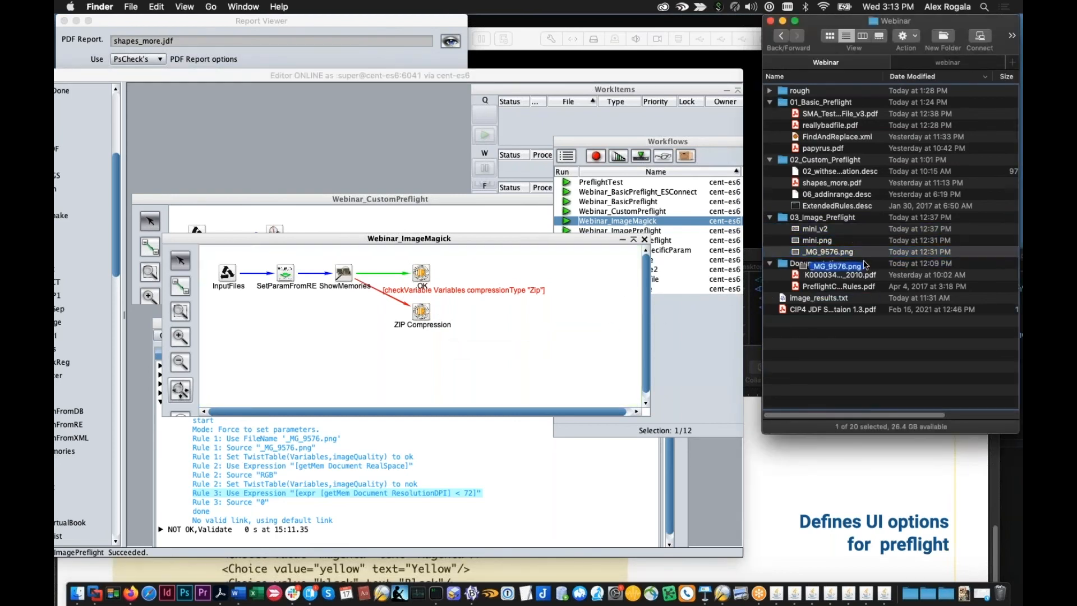
{"action": "left_click", "coordinate": [379, 456]}
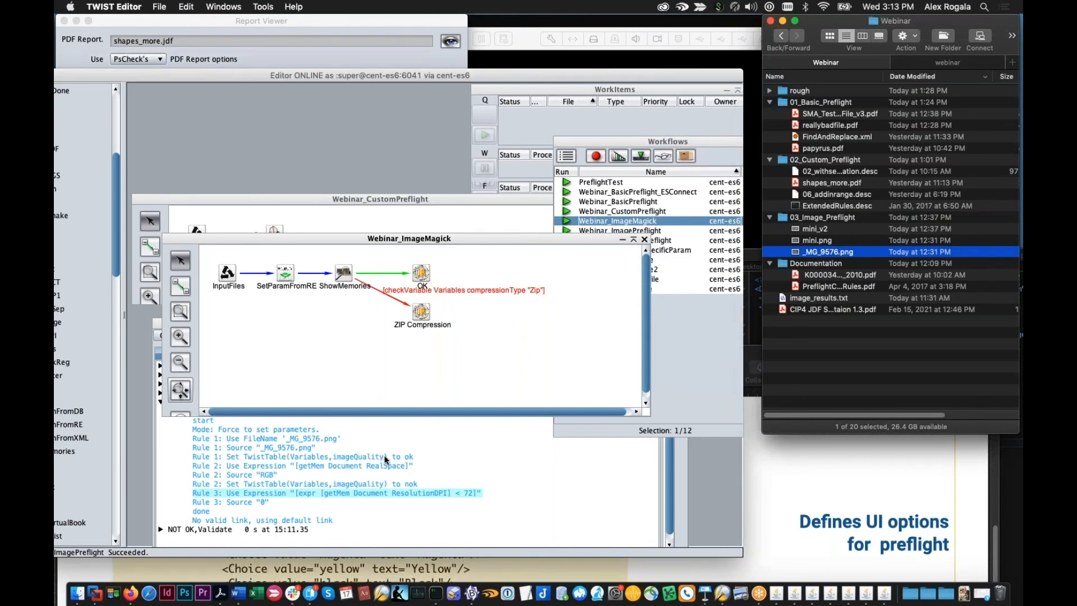
{"action": "left_click_drag", "start_coordinate": [510, 235], "coordinate": [518, 204]}
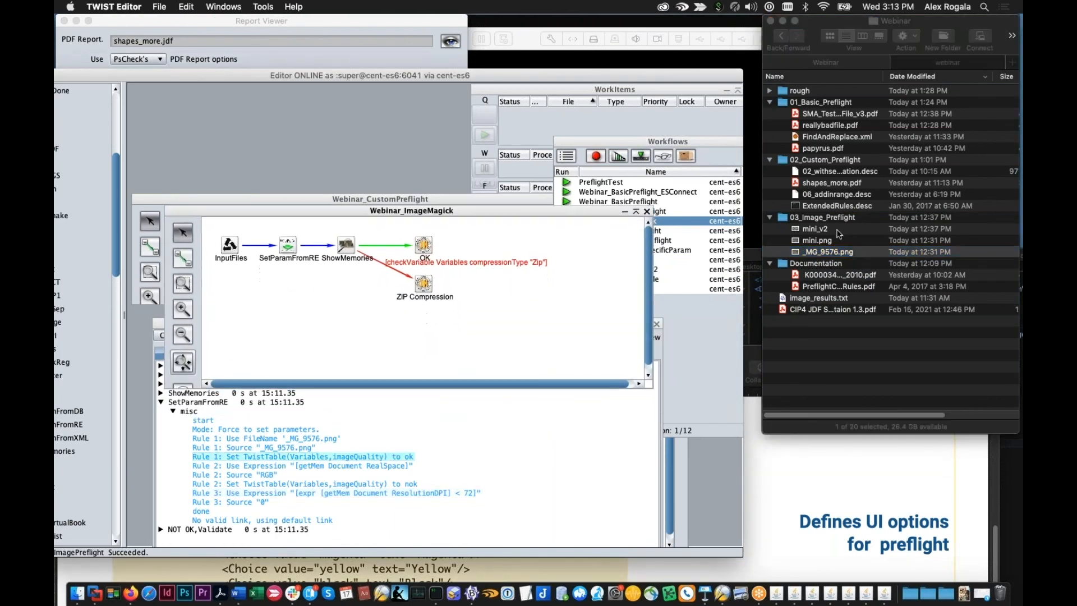
{"action": "left_click_drag", "start_coordinate": [843, 255], "coordinate": [508, 227]}
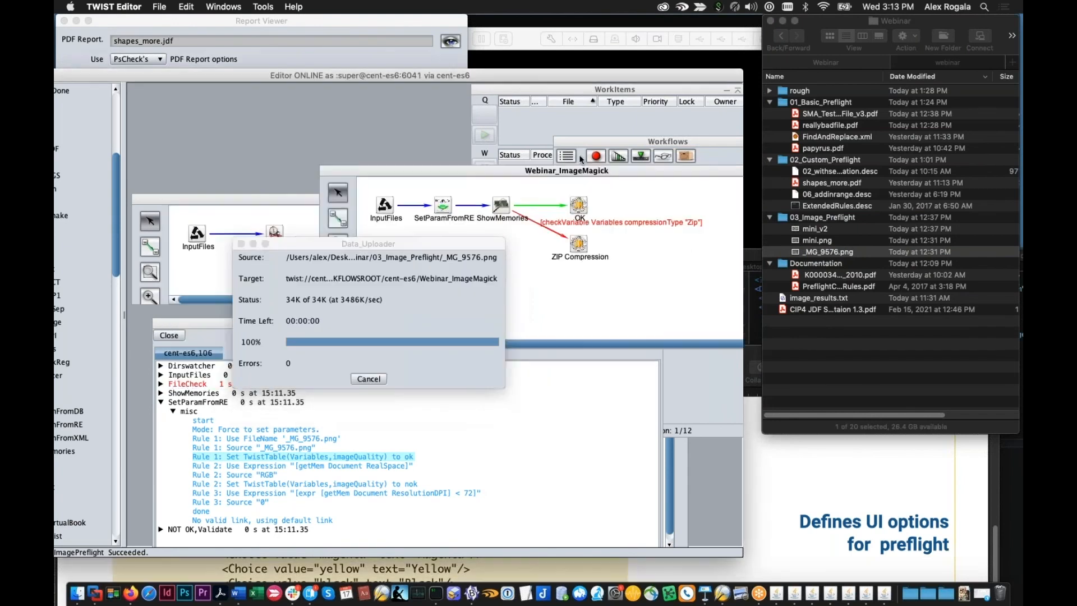
- Move the log window out of the way and delete all old entries from the Processes list
{"action": "left_click_drag", "start_coordinate": [420, 336], "coordinate": [495, 461]}
{"action": "left_click_drag", "start_coordinate": [438, 357], "coordinate": [437, 298]}
{"action": "left_click", "coordinate": [265, 347]}
{"action": "key", "text": "super+a"}
{"action": "left_click", "coordinate": [190, 315]}
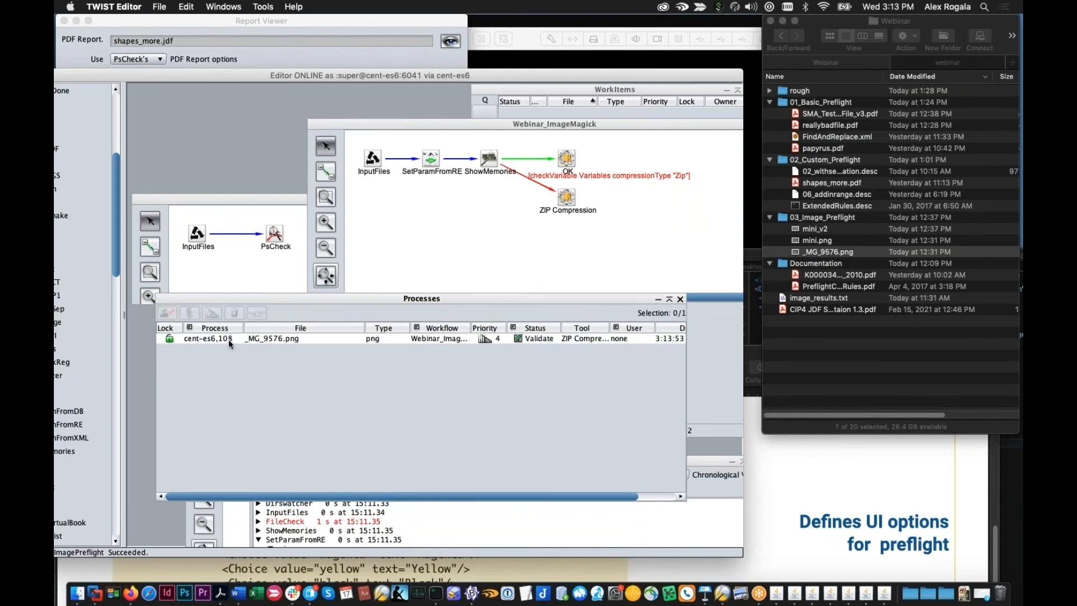
- Open the log of the _MG_9576.png process from Webinar_ImageMagick and expand its ZIP Compression entry
{"action": "left_click", "coordinate": [614, 338]}
{"action": "double_click", "coordinate": [615, 337]}
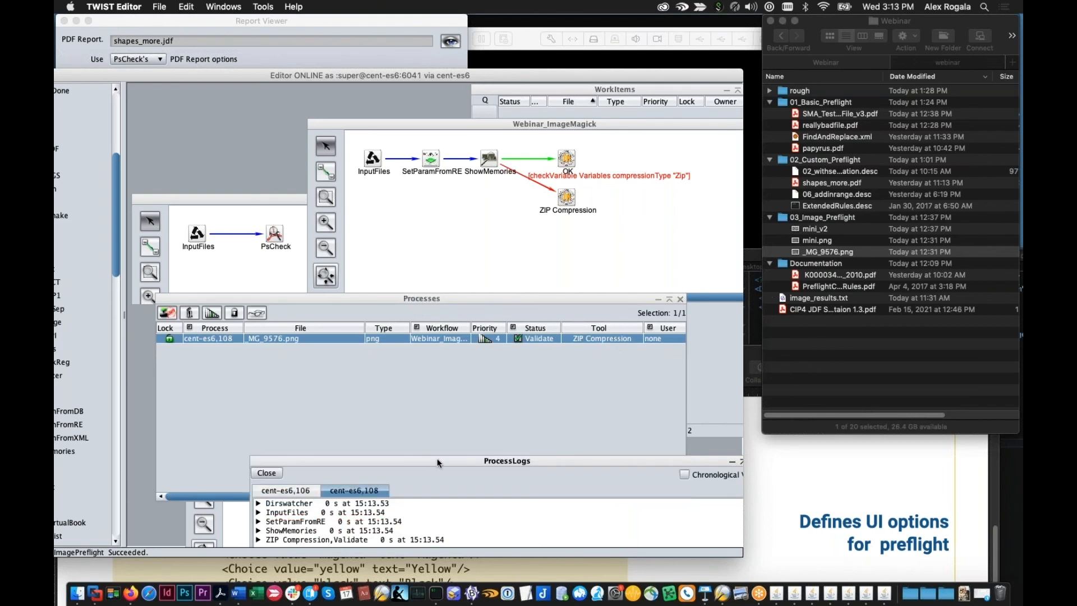
{"action": "left_click", "coordinate": [198, 348]}
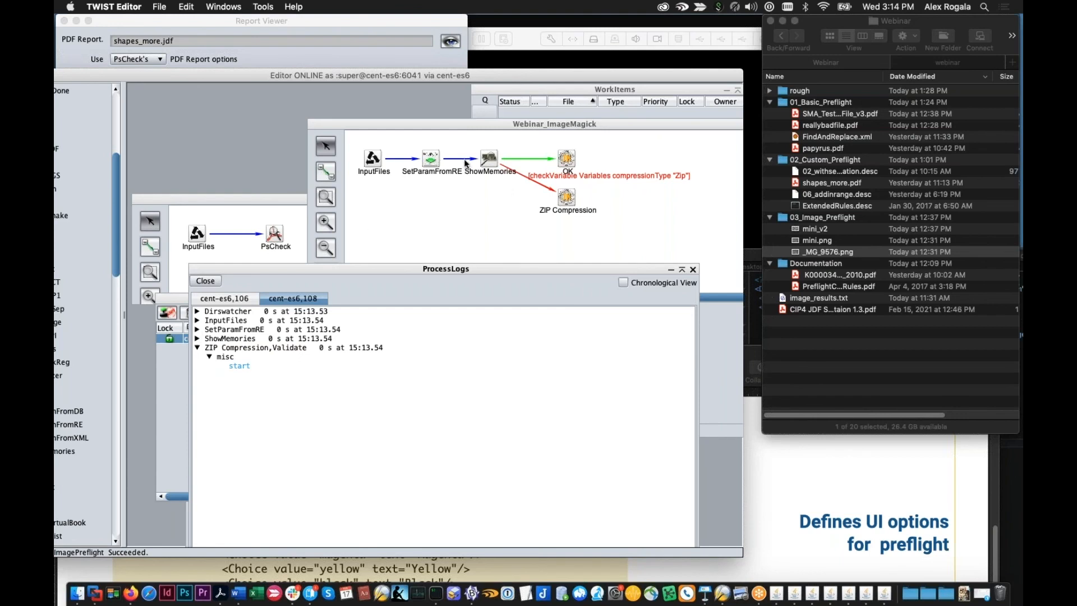
- Open rule 1 of the SetParamFromRE tool in Webinar_ImageMagick, then enlarge the rule editor and move it higher
{"action": "left_click", "coordinate": [439, 158]}
{"action": "double_click", "coordinate": [441, 159]}
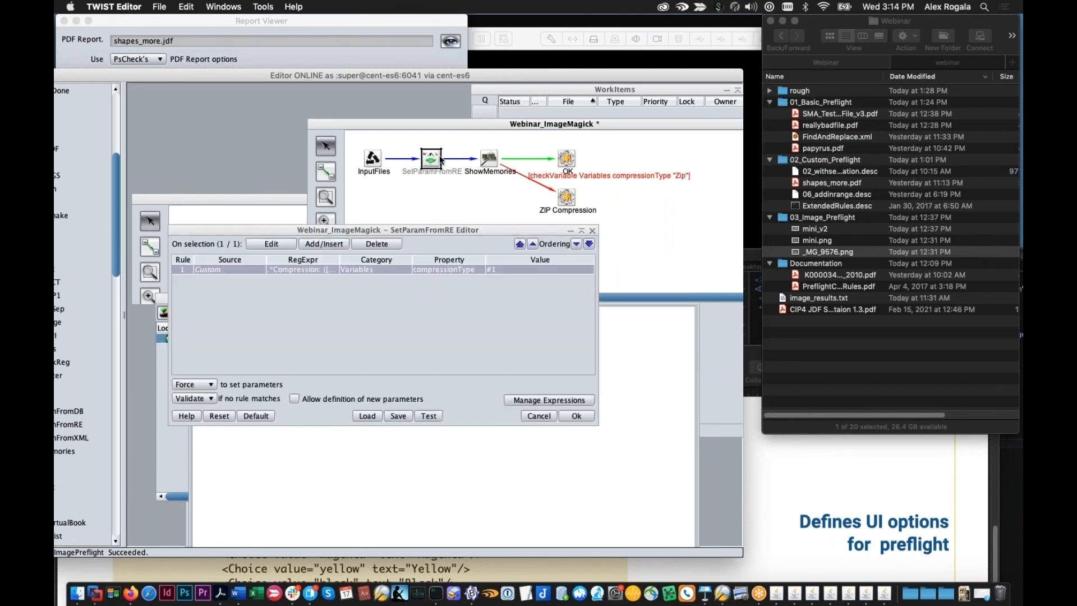
{"action": "double_click", "coordinate": [396, 268]}
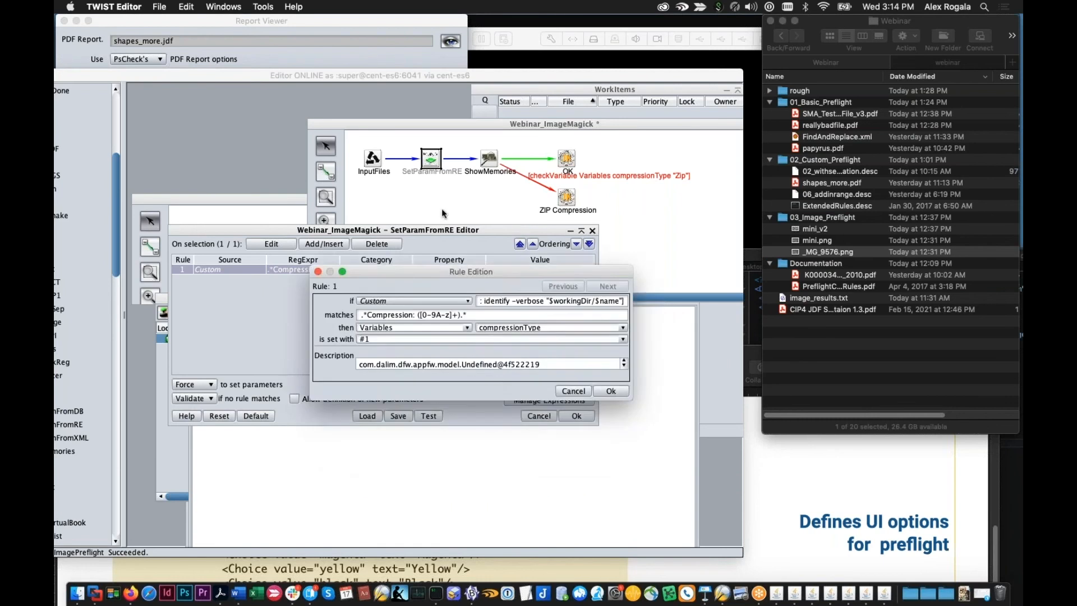
{"action": "left_click_drag", "start_coordinate": [584, 283], "coordinate": [726, 296]}
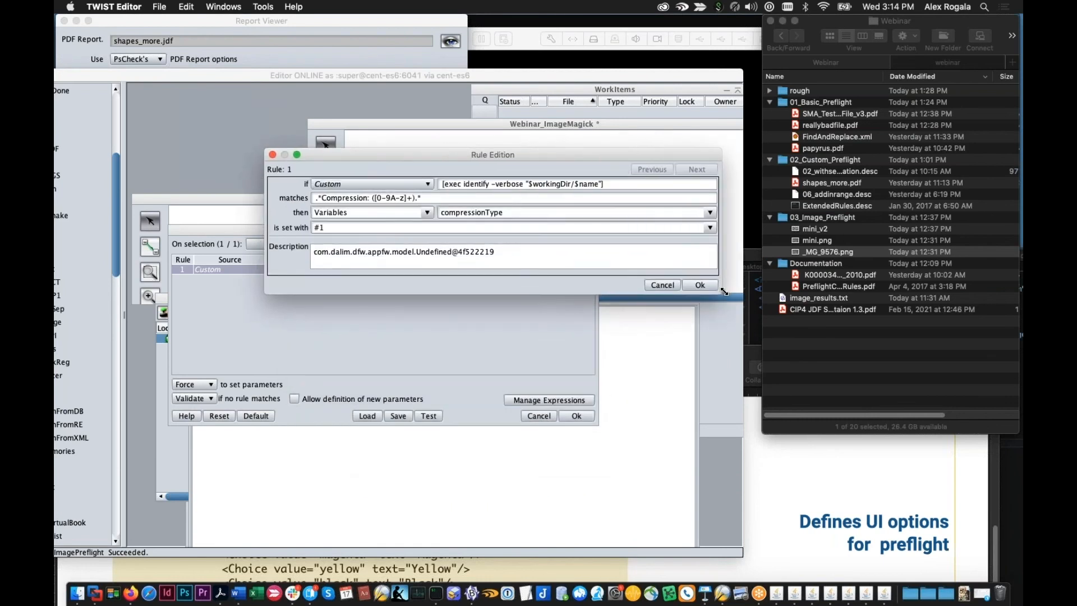
{"action": "left_click_drag", "start_coordinate": [517, 153], "coordinate": [535, 90]}
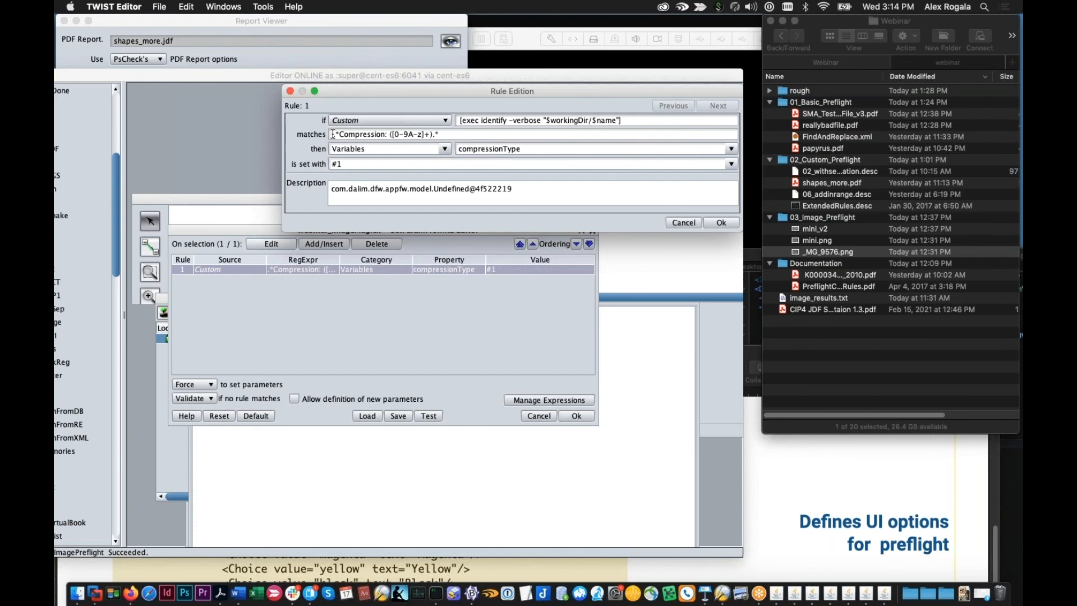
- Review the rule's Compression regular expression and its compressionType property, then close both editors without saving
{"action": "left_click_drag", "start_coordinate": [333, 134], "coordinate": [443, 135]}
{"action": "left_click", "coordinate": [414, 135]}
{"action": "left_click_drag", "start_coordinate": [339, 135], "coordinate": [383, 133]}
{"action": "left_click", "coordinate": [387, 134]}
{"action": "left_click_drag", "start_coordinate": [390, 134], "coordinate": [431, 135]}
{"action": "left_click_drag", "start_coordinate": [519, 148], "coordinate": [423, 149]}
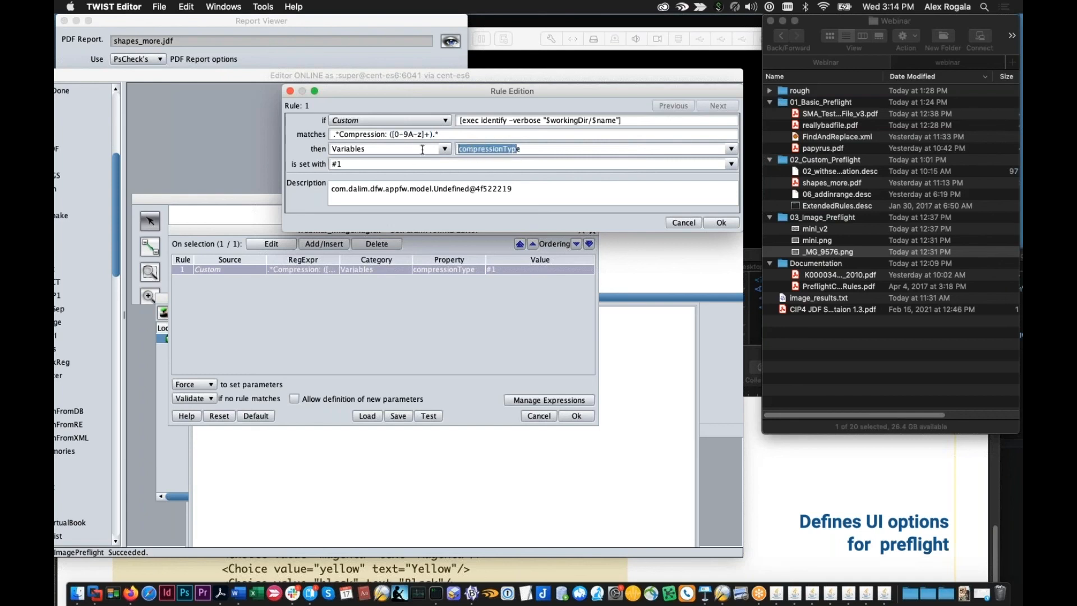
{"action": "left_click", "coordinate": [686, 223]}
{"action": "left_click", "coordinate": [530, 415]}
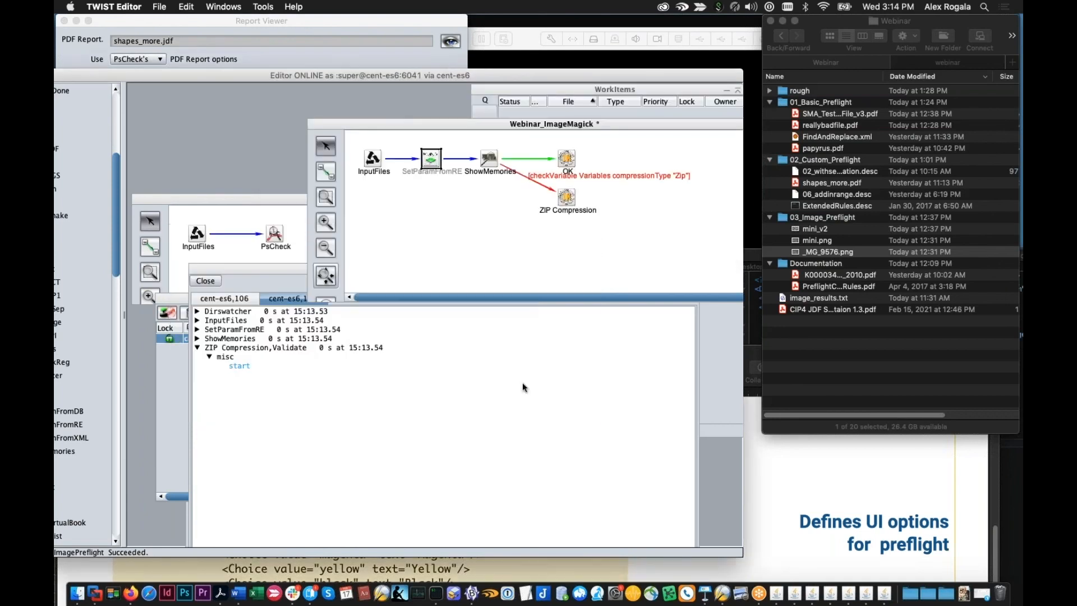
- Expand the SetParamFromRE log entry of the _MG_9576.png process and highlight the source text returned by the identify command
{"action": "left_click", "coordinate": [199, 331]}
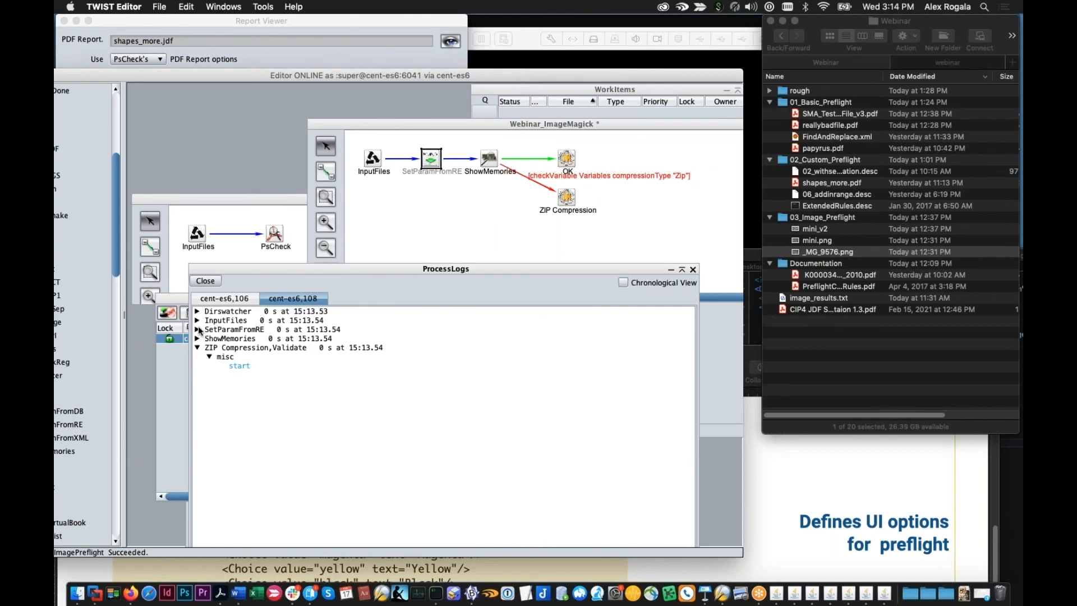
{"action": "double_click", "coordinate": [238, 366]}
{"action": "scroll", "coordinate": [238, 366], "scroll_direction": "down", "scroll_amount": 3}
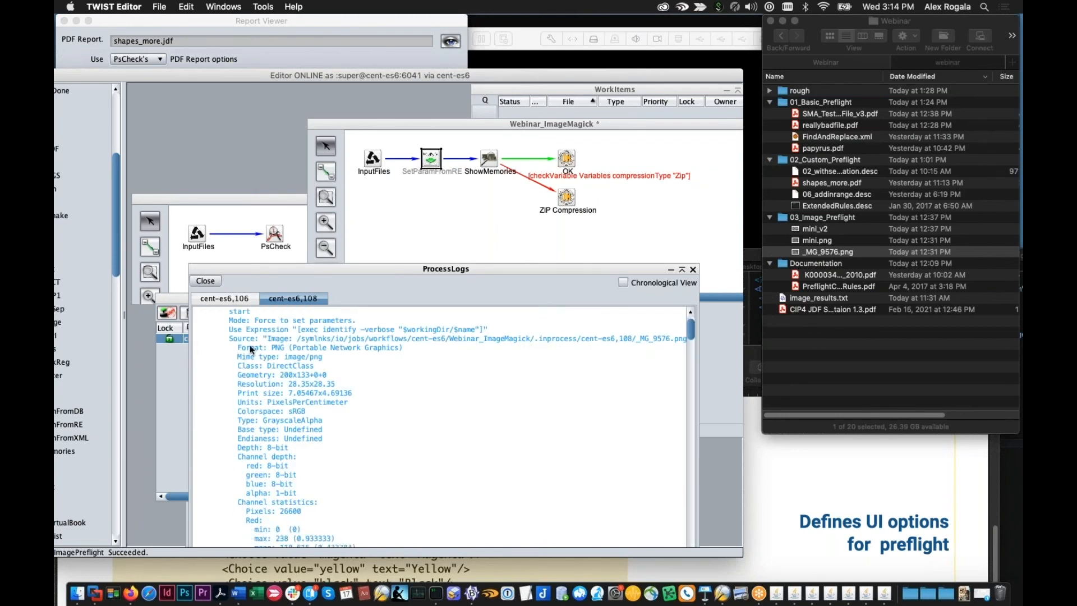
{"action": "left_click", "coordinate": [306, 339]}
{"action": "scroll", "coordinate": [291, 362], "scroll_direction": "down", "scroll_amount": 2}
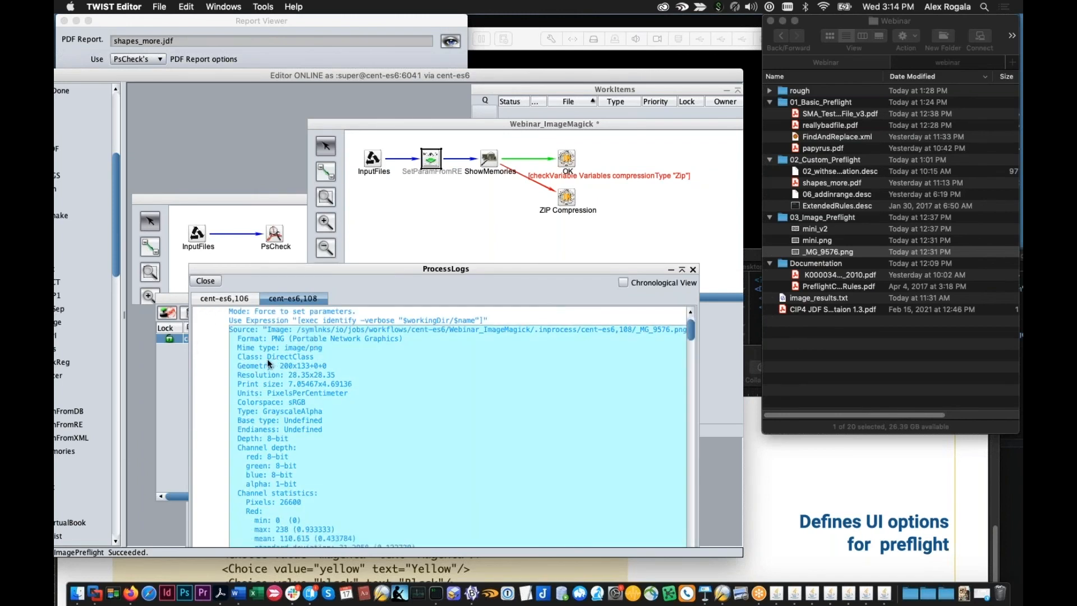
{"action": "scroll", "coordinate": [278, 355], "scroll_direction": "down", "scroll_amount": 10}
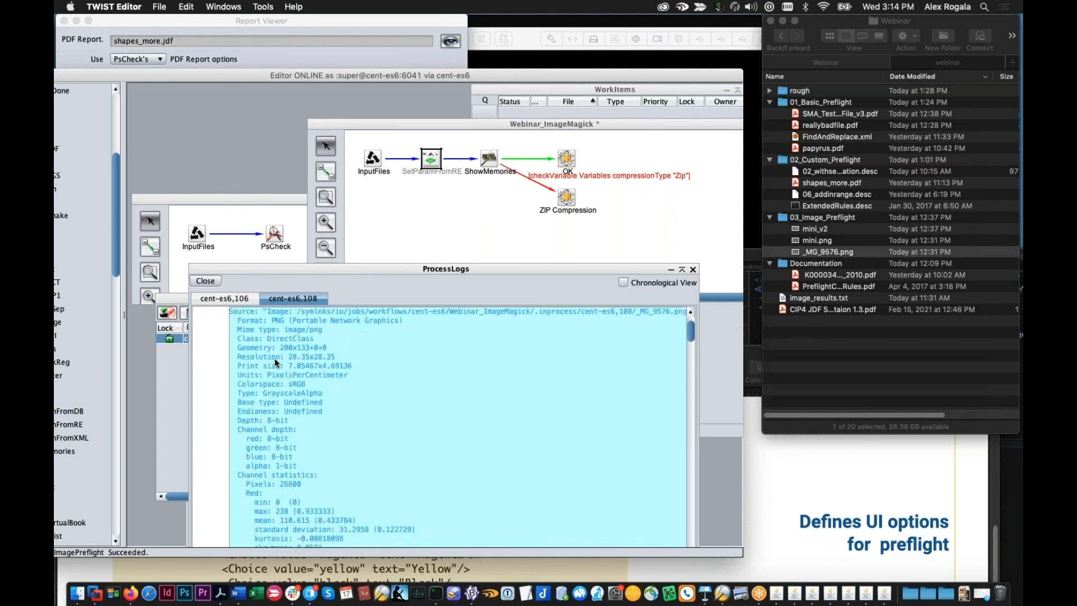
- Read the identify output from the image properties through to its end and highlight the Rule 1 line that sets compressionType
{"action": "scroll", "coordinate": [274, 366], "scroll_direction": "up", "scroll_amount": 8}
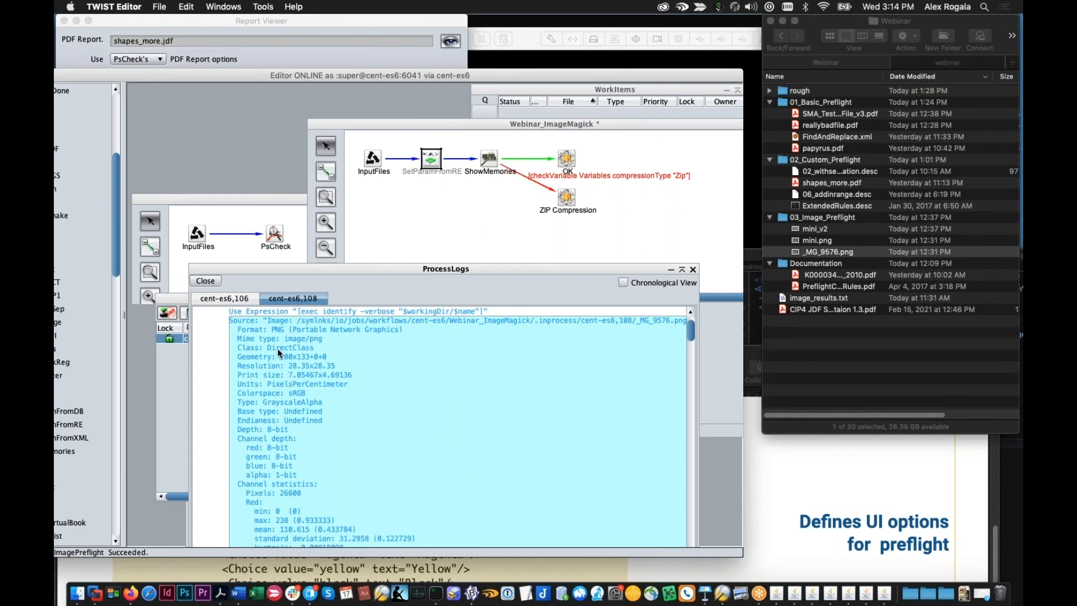
{"action": "scroll", "coordinate": [292, 337], "scroll_direction": "down", "scroll_amount": 1}
{"action": "scroll", "coordinate": [267, 425], "scroll_direction": "down", "scroll_amount": 15}
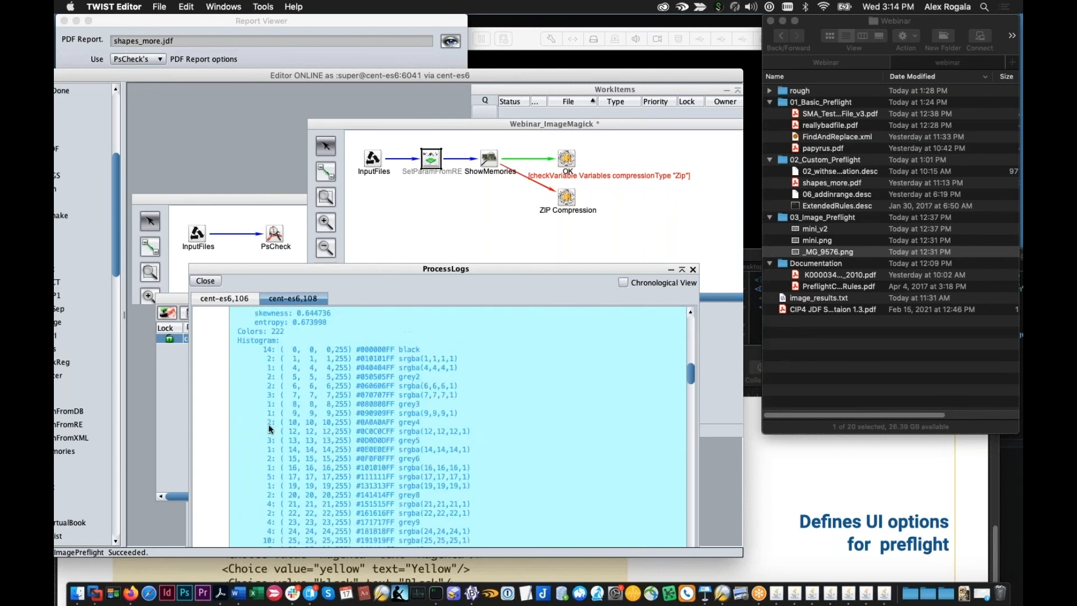
{"action": "scroll", "coordinate": [269, 428], "scroll_direction": "up", "scroll_amount": 5}
{"action": "scroll", "coordinate": [270, 428], "scroll_direction": "down", "scroll_amount": 5}
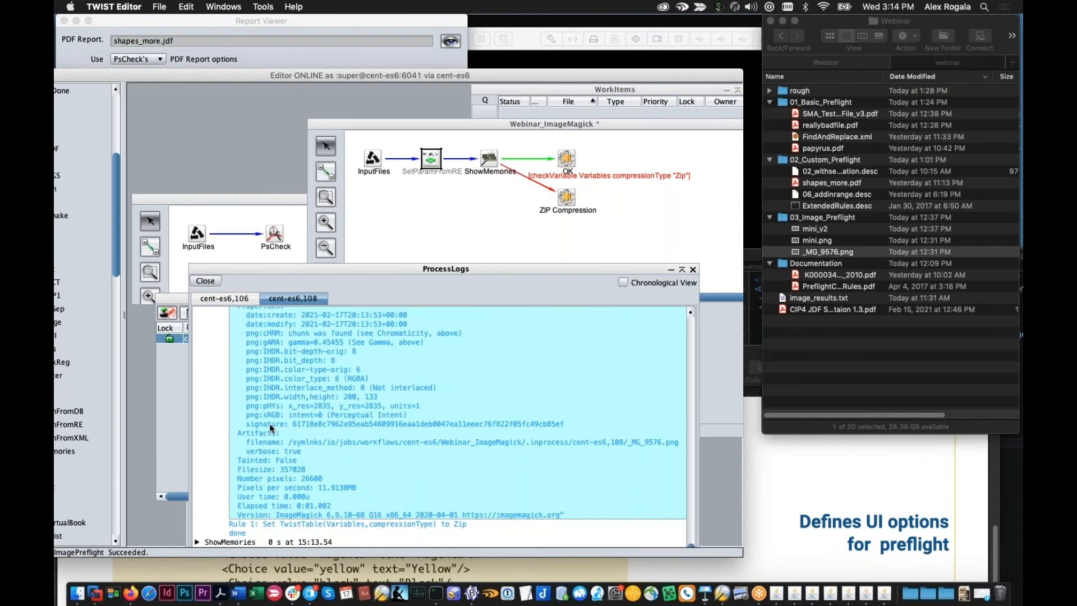
{"action": "scroll", "coordinate": [271, 436], "scroll_direction": "up", "scroll_amount": 20}
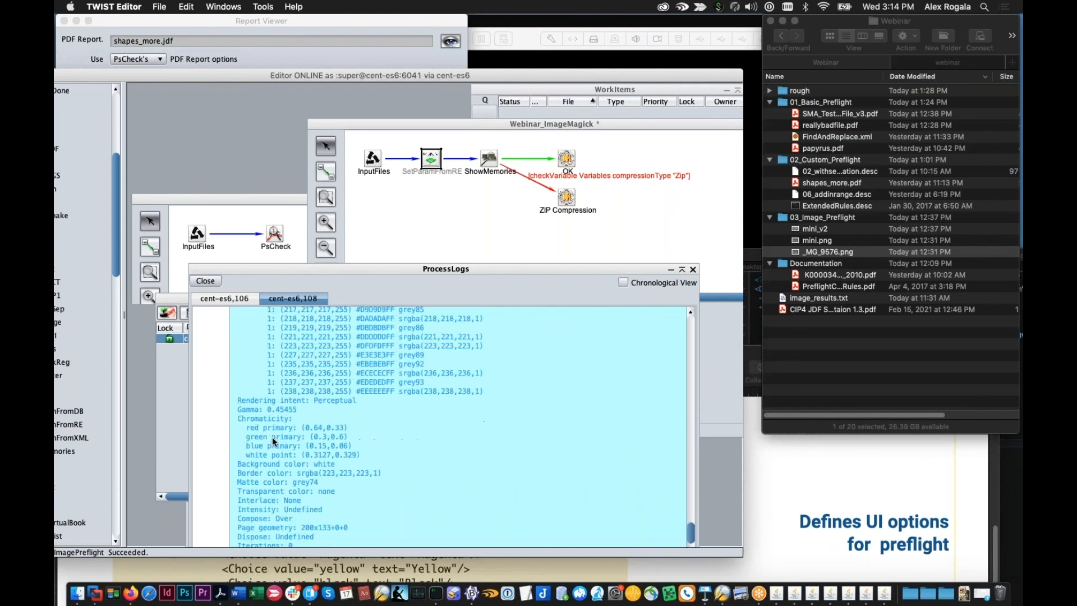
{"action": "scroll", "coordinate": [273, 444], "scroll_direction": "up", "scroll_amount": 15}
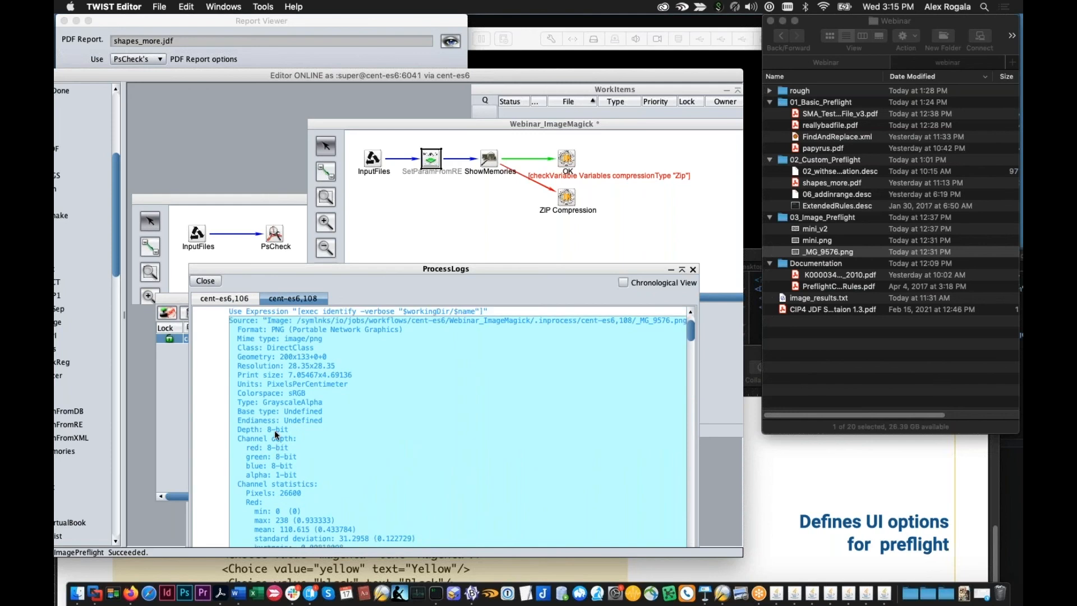
{"action": "scroll", "coordinate": [274, 432], "scroll_direction": "down", "scroll_amount": 20}
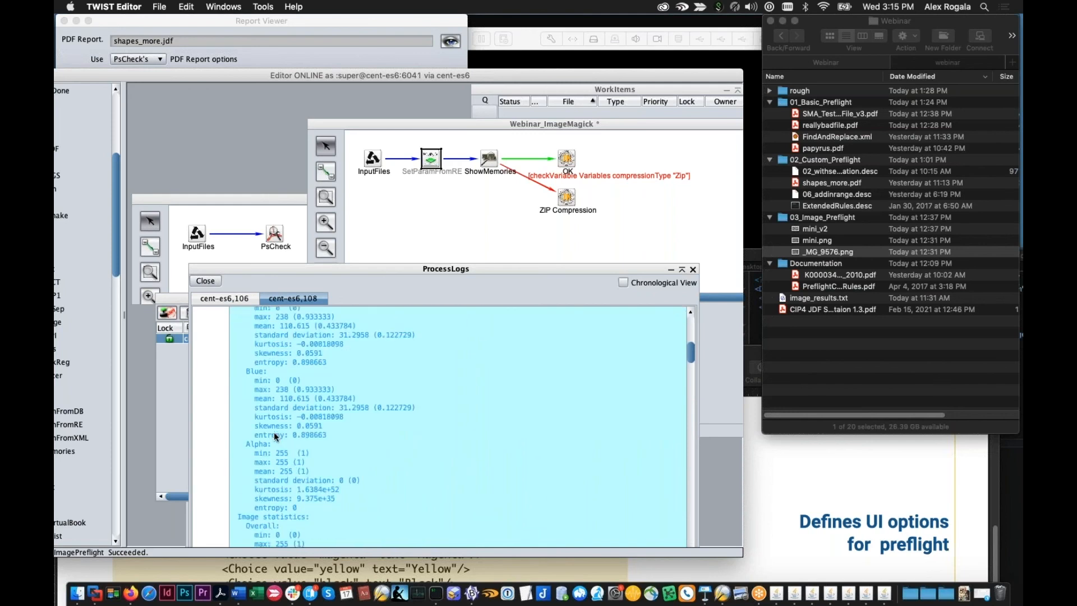
{"action": "scroll", "coordinate": [274, 432], "scroll_direction": "down", "scroll_amount": 15}
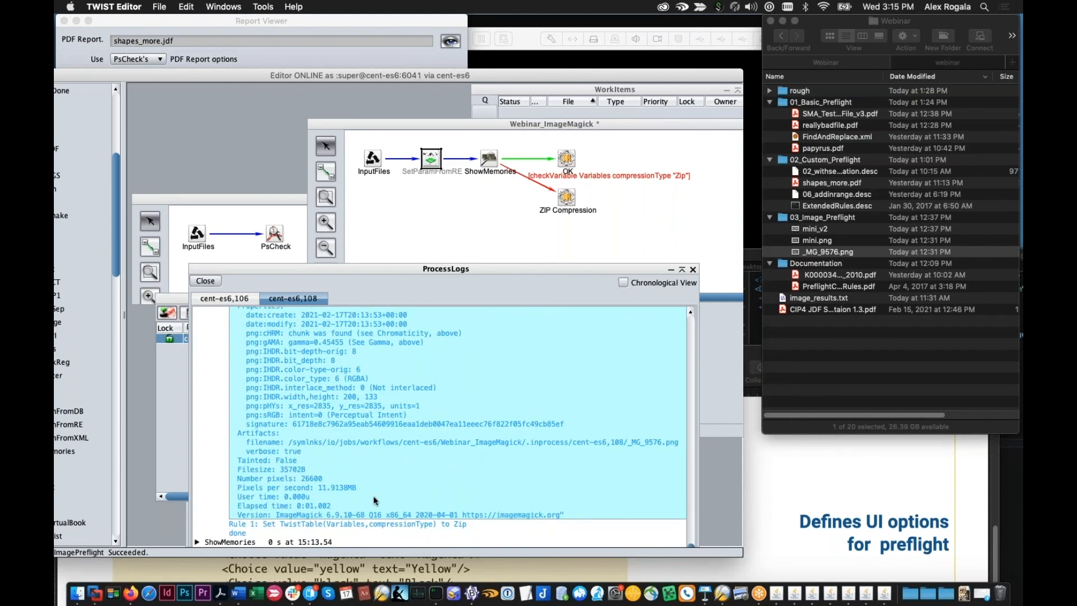
{"action": "triple_click", "coordinate": [369, 526]}
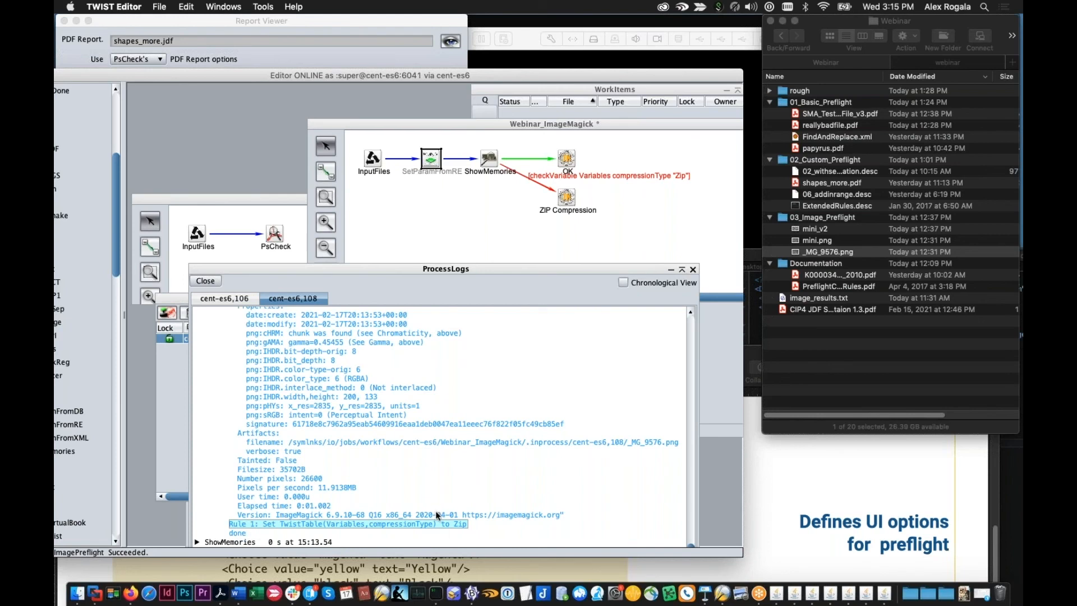
- Close the process logs and bring the Processes list to the front below the Webinar_ImageMagick diagram
{"action": "left_click", "coordinate": [693, 269]}
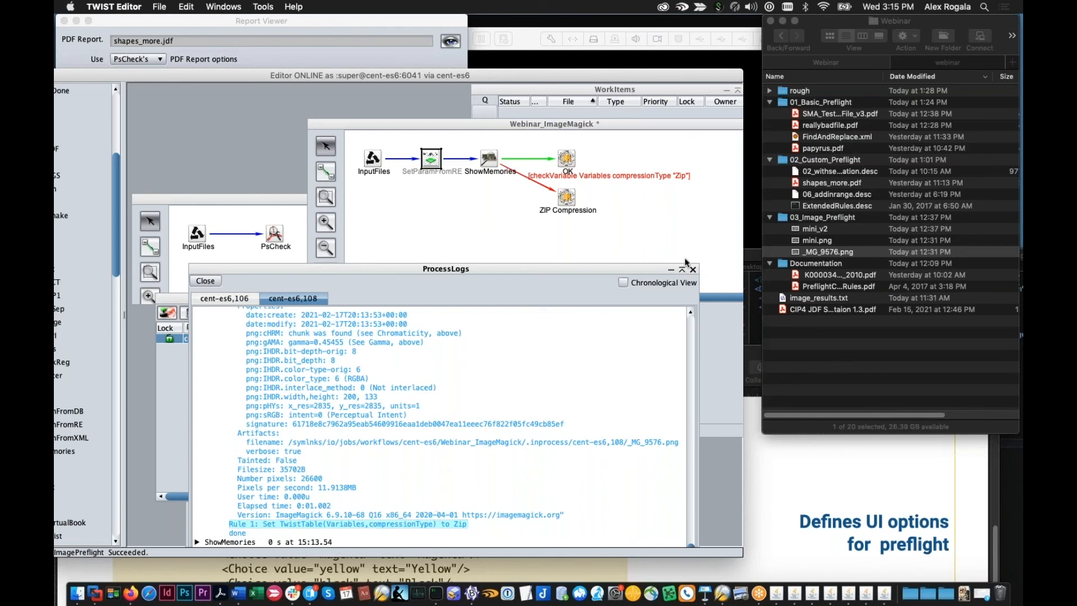
{"action": "double_click", "coordinate": [534, 182]}
{"action": "left_click", "coordinate": [461, 388]}
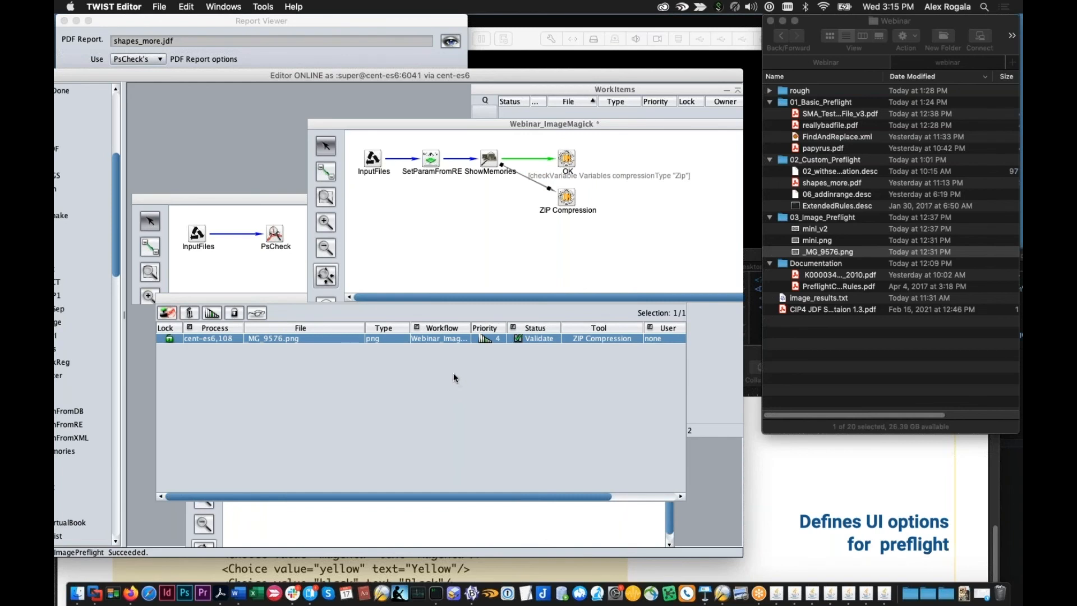
{"action": "mouse_move", "coordinate": [503, 296]}
{"action": "left_mouse_down"}
{"action": "mouse_move", "coordinate": [498, 328]}
{"action": "mouse_move", "coordinate": [524, 296]}
{"action": "left_mouse_up"}
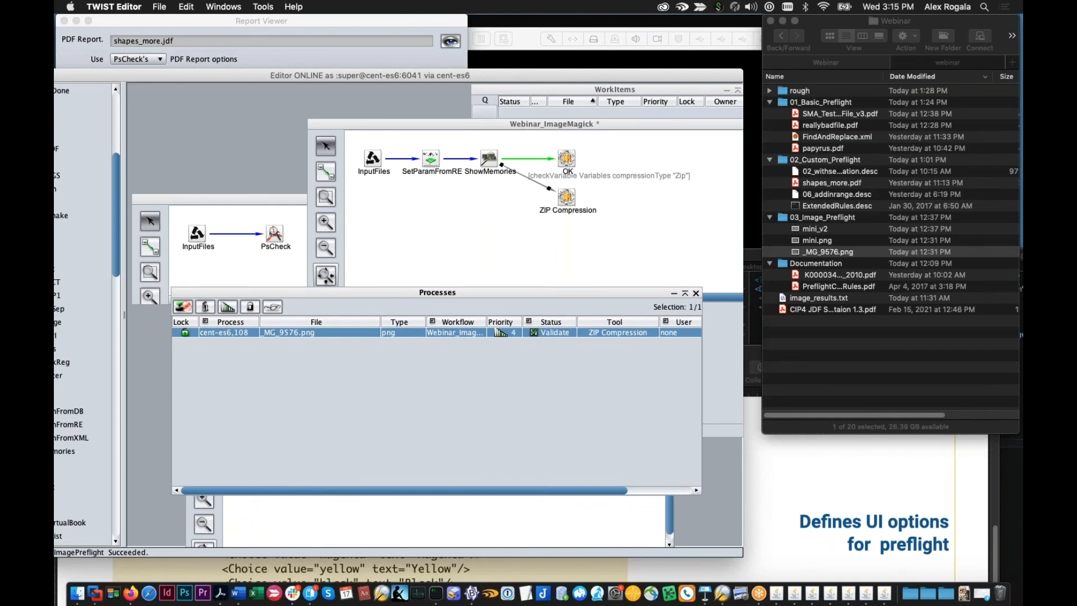
- Switch to the PreflightViewApp Report Viewer showing shapes_more.jdf and open its preferences
{"action": "key", "text": "super+Tab"}
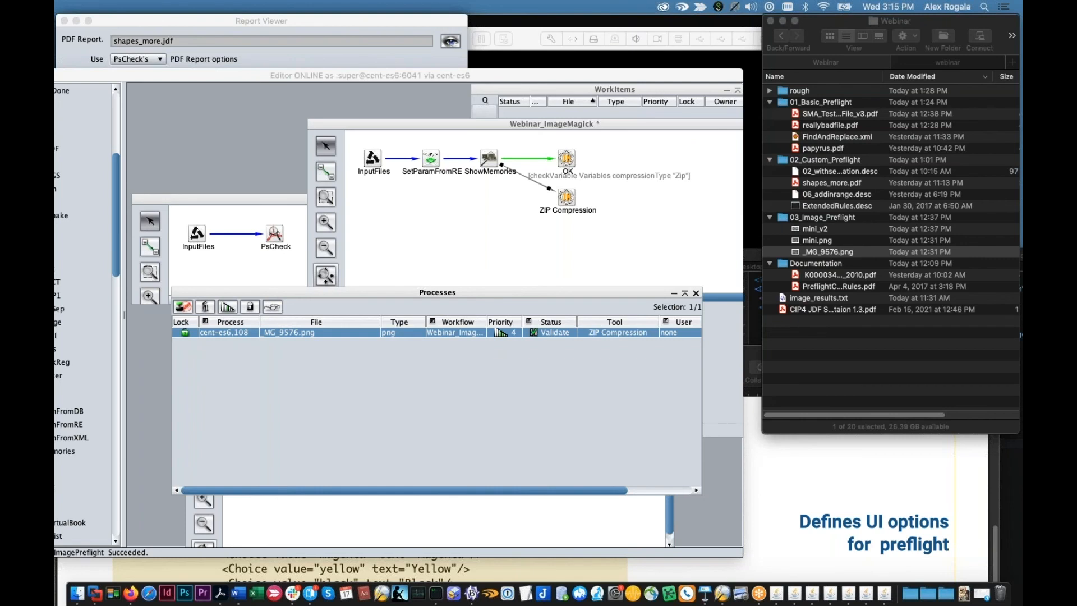
{"action": "left_click", "coordinate": [256, 66]}
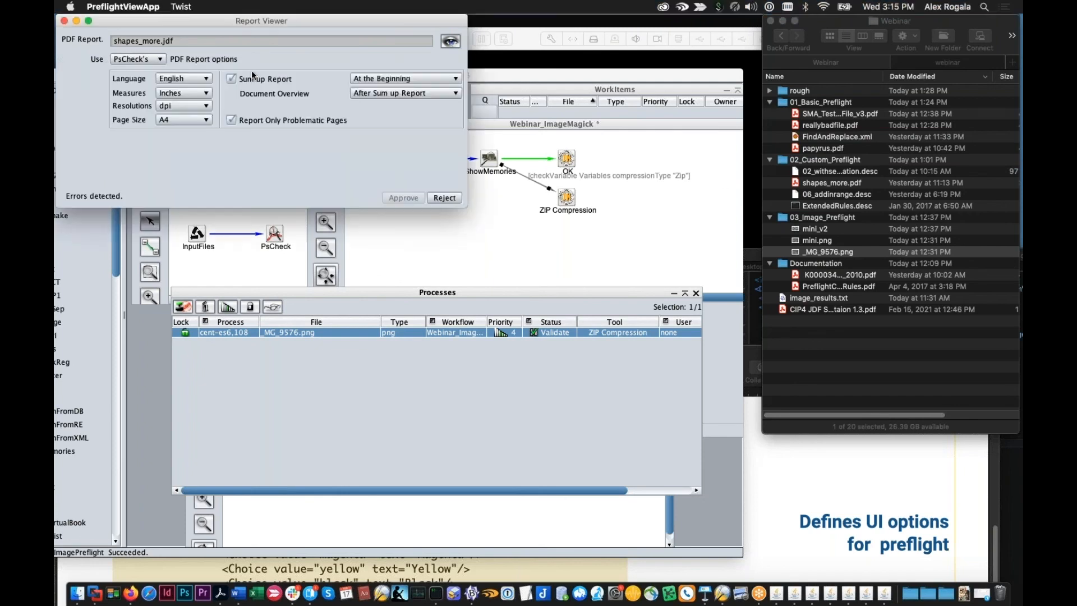
{"action": "left_click", "coordinate": [133, 6]}
{"action": "left_click", "coordinate": [135, 8]}
{"action": "left_click_drag", "start_coordinate": [248, 22], "coordinate": [249, 23]}
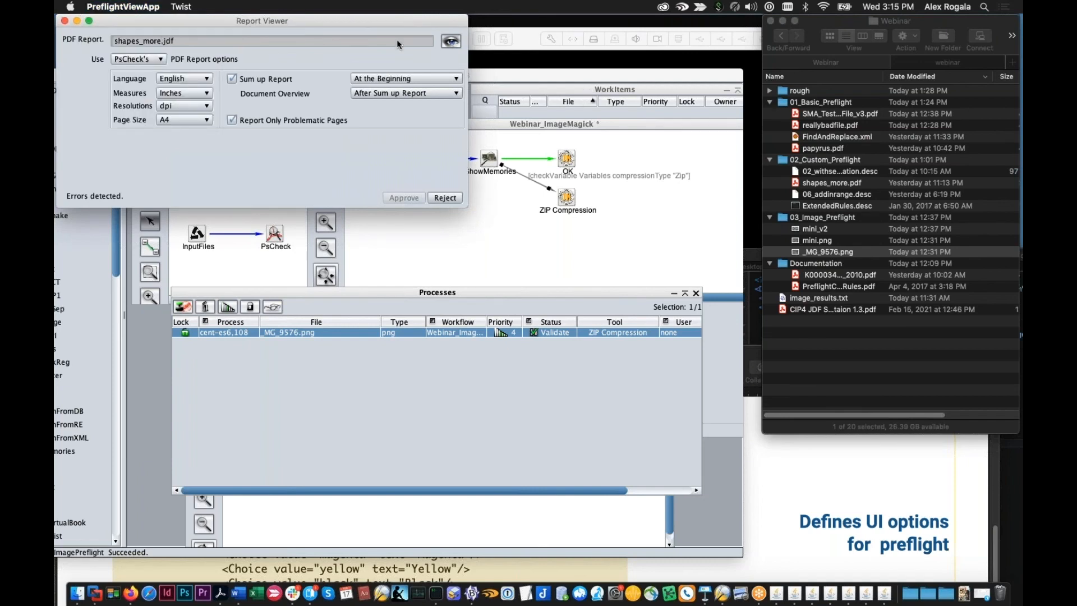
{"action": "left_click", "coordinate": [100, 6]}
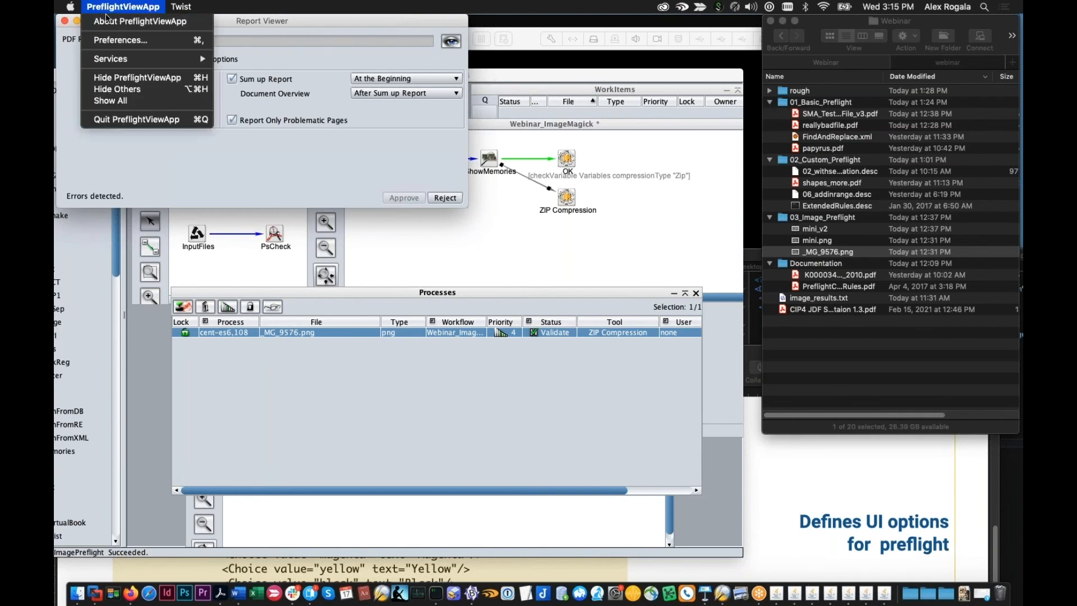
{"action": "left_click", "coordinate": [120, 37]}
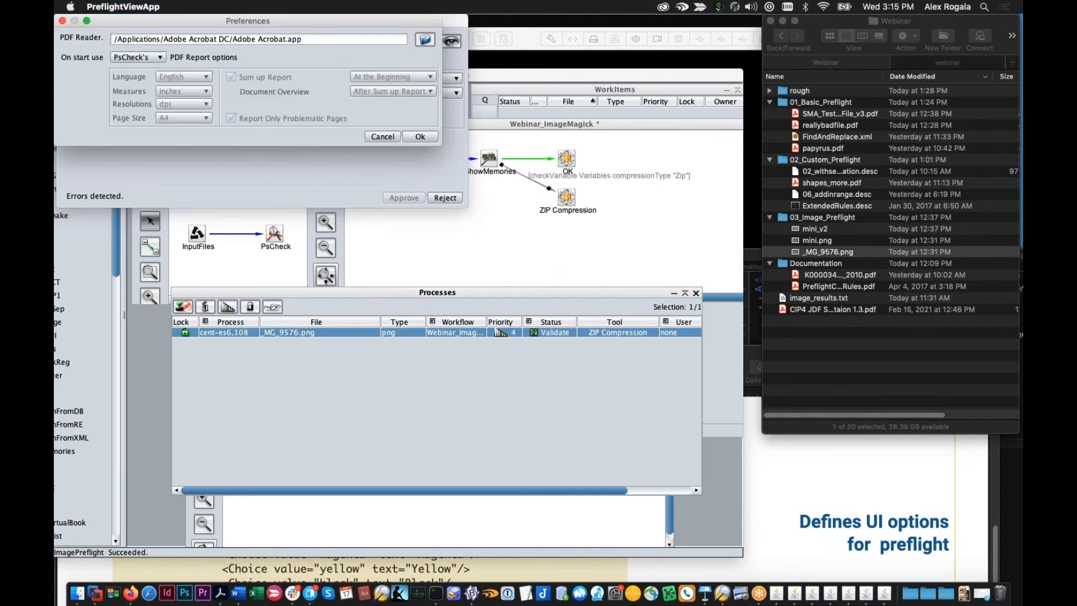
- Set the PDF Reader preference to /Applications/Preview.app and save the preferences
{"action": "left_click", "coordinate": [425, 41]}
{"action": "left_click", "coordinate": [147, 88]}
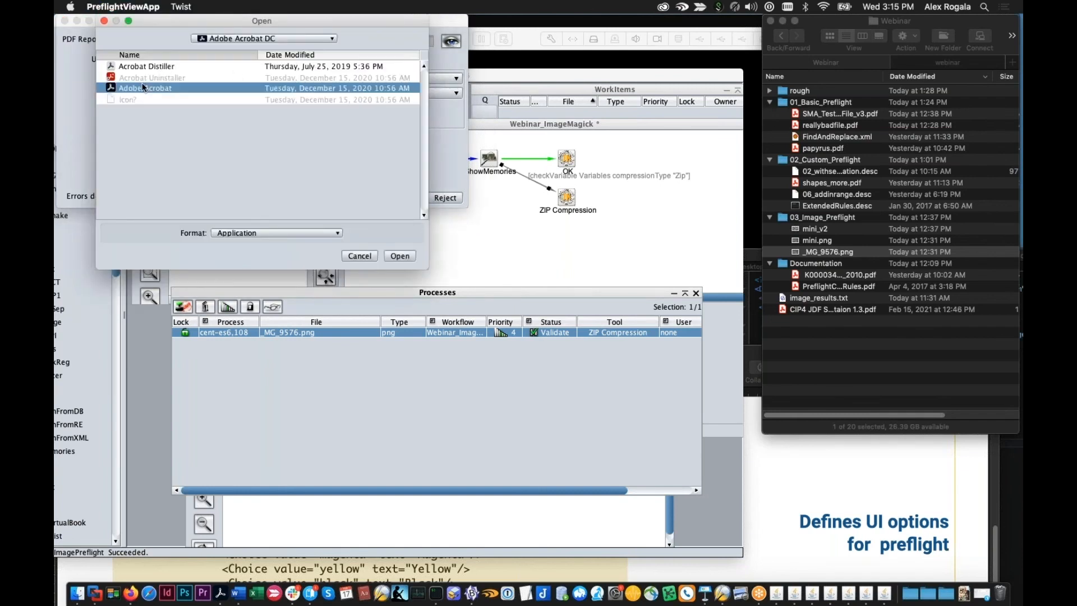
{"action": "left_click", "coordinate": [229, 38]}
{"action": "left_click", "coordinate": [235, 60]}
{"action": "scroll", "coordinate": [161, 176], "scroll_direction": "down", "scroll_amount": 10}
{"action": "scroll", "coordinate": [160, 177], "scroll_direction": "down", "scroll_amount": 15}
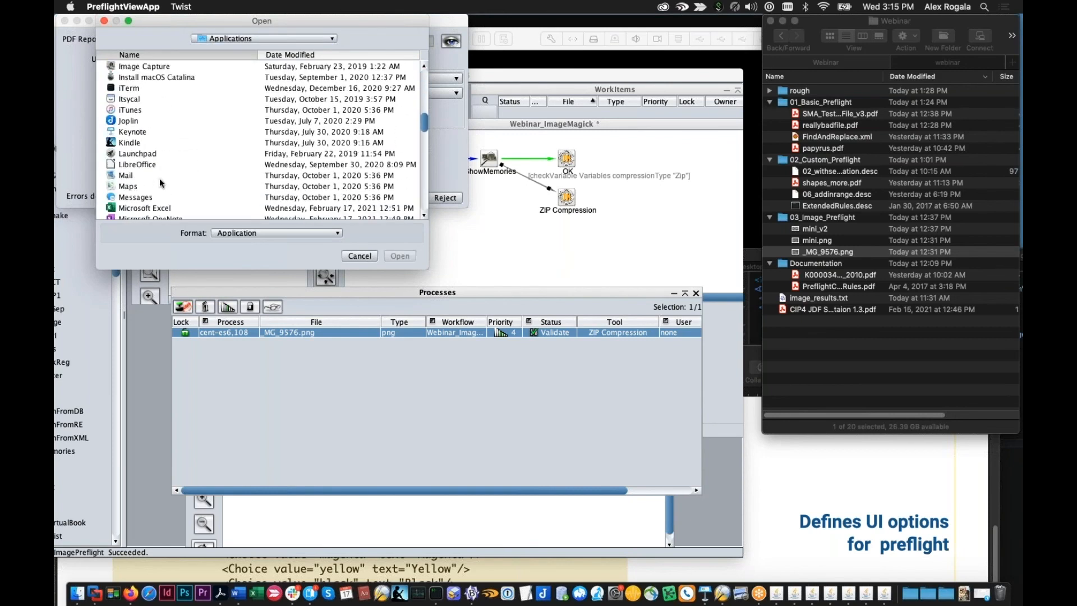
{"action": "left_click", "coordinate": [149, 143]}
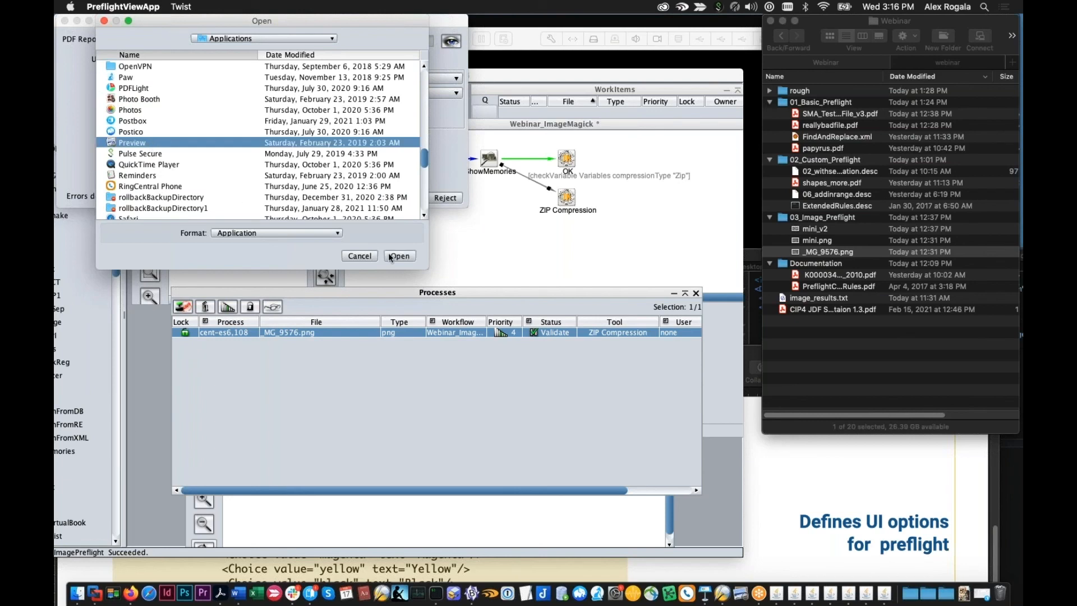
{"action": "left_click", "coordinate": [397, 255]}
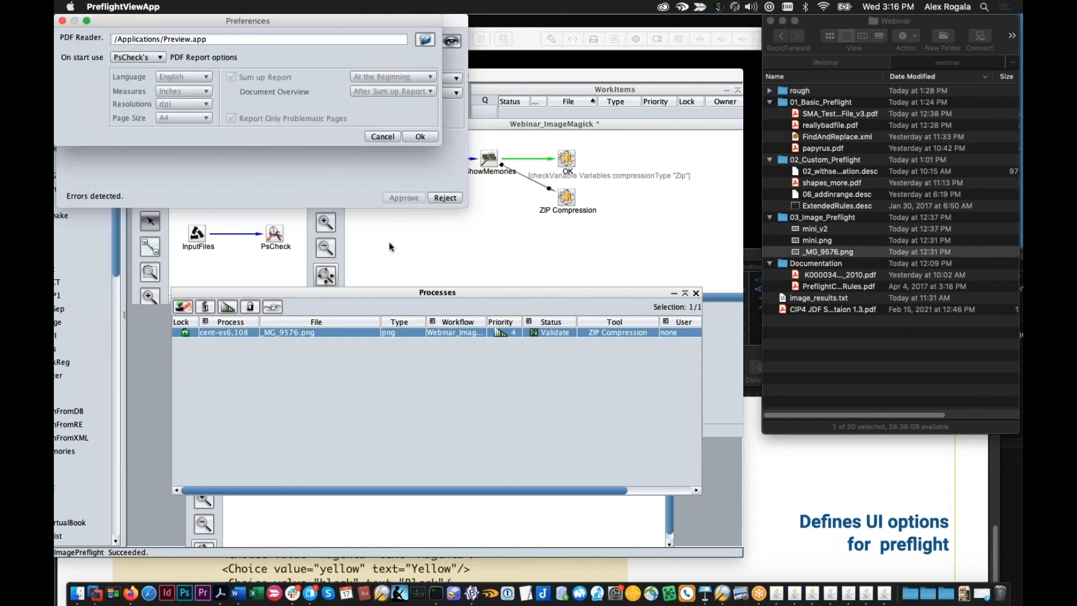
{"action": "left_click", "coordinate": [418, 135]}
- Open the shapes_more.jdf report as a PDF in Preview and move its window down to uncover the Report Viewer
{"action": "left_click", "coordinate": [451, 40]}
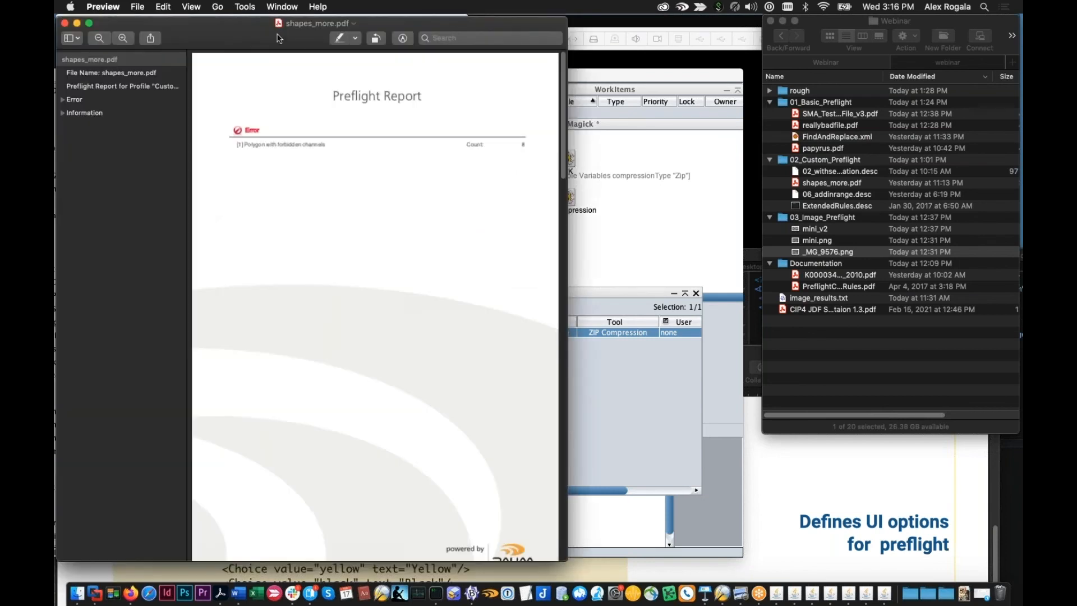
{"action": "left_click_drag", "start_coordinate": [281, 38], "coordinate": [280, 131]}
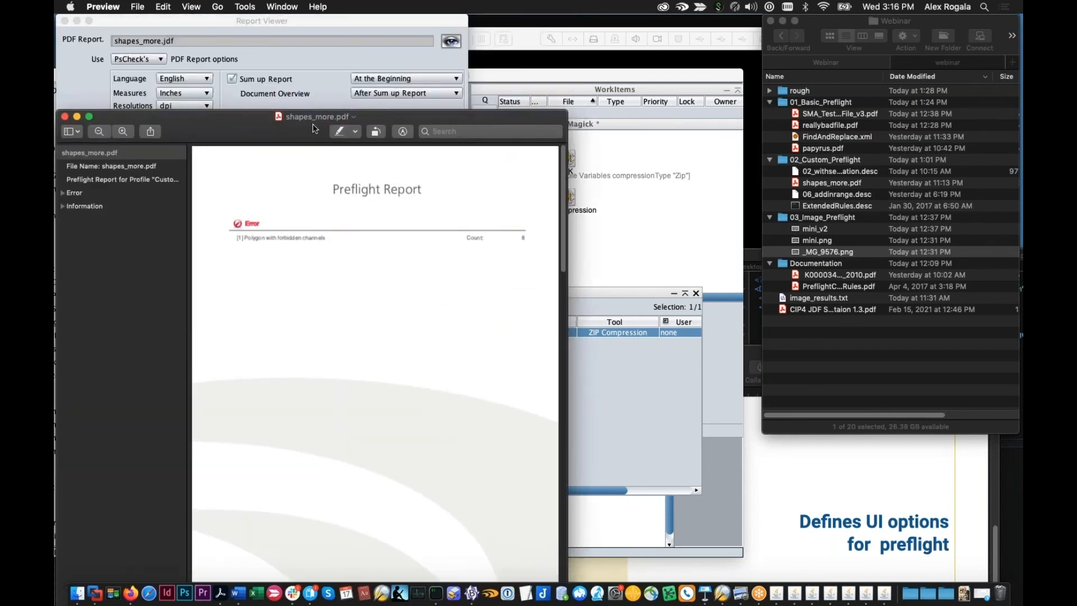
{"action": "left_click_drag", "start_coordinate": [300, 129], "coordinate": [327, 114]}
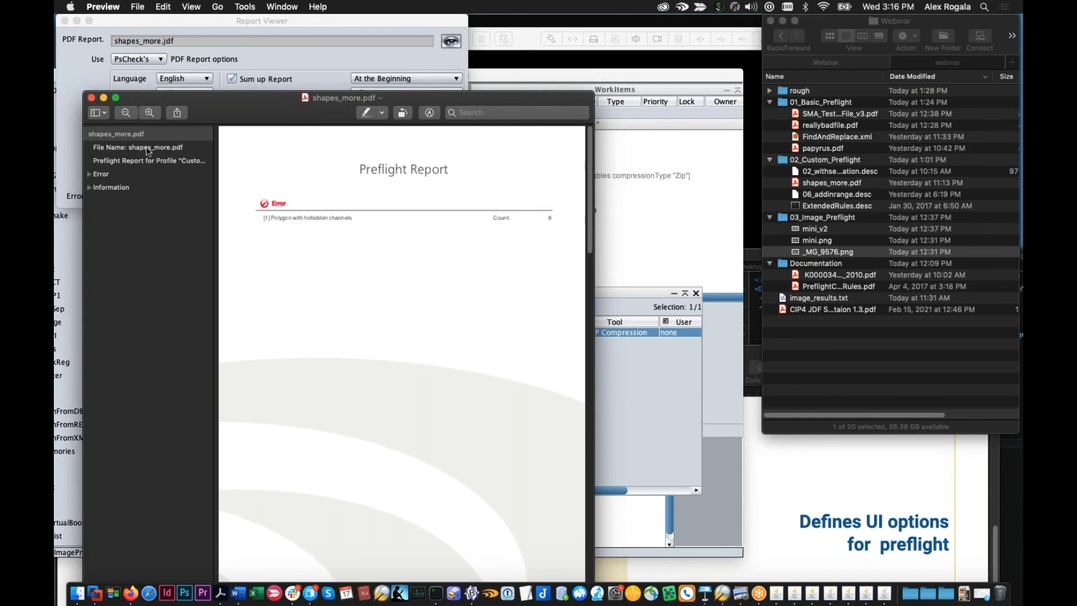
- Check the sidebar view options and examine the Preflight Information page of the shapes_more.pdf report
{"action": "left_click", "coordinate": [98, 113]}
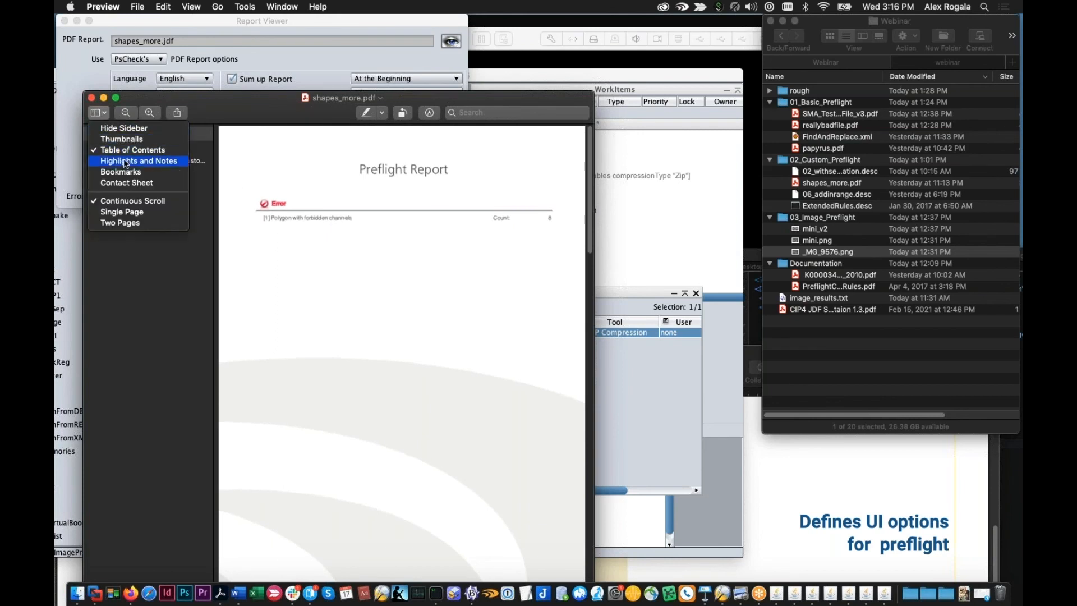
{"action": "left_click", "coordinate": [416, 267]}
{"action": "scroll", "coordinate": [413, 268], "scroll_direction": "down", "scroll_amount": 15}
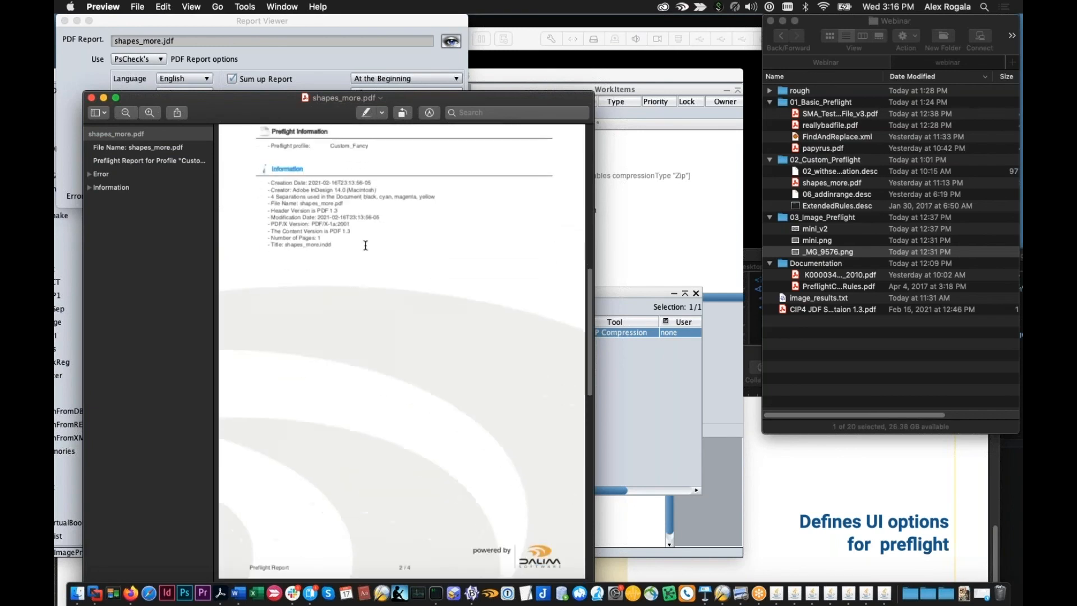
- Check the Bookmarks and Highlights and Notes sidebar views of shapes_more.pdf and return to the Table of Contents
{"action": "scroll", "coordinate": [366, 245], "scroll_direction": "down", "scroll_amount": 10}
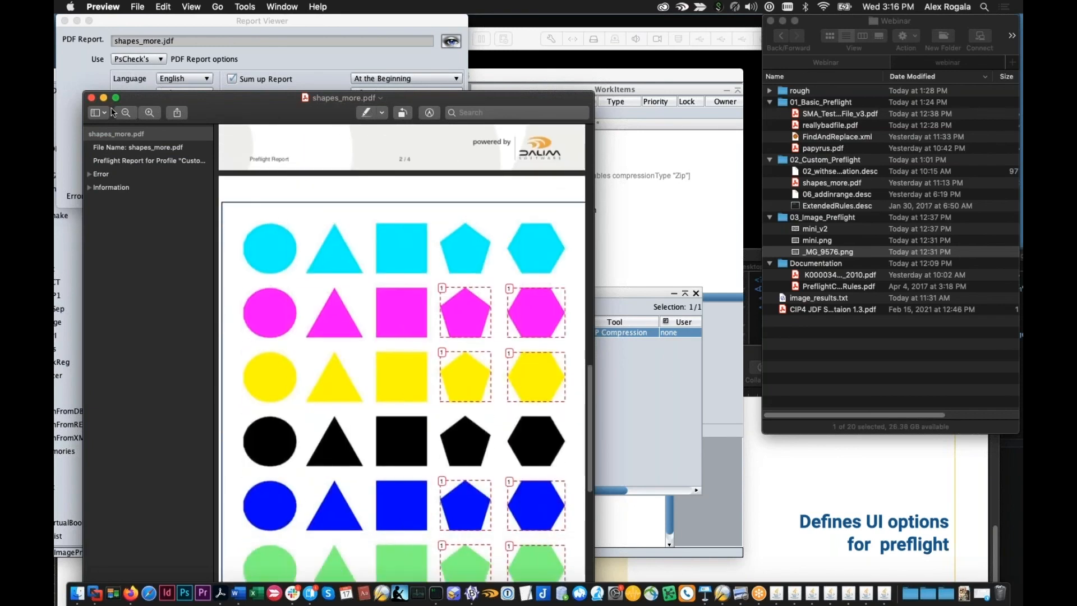
{"action": "left_click", "coordinate": [98, 112]}
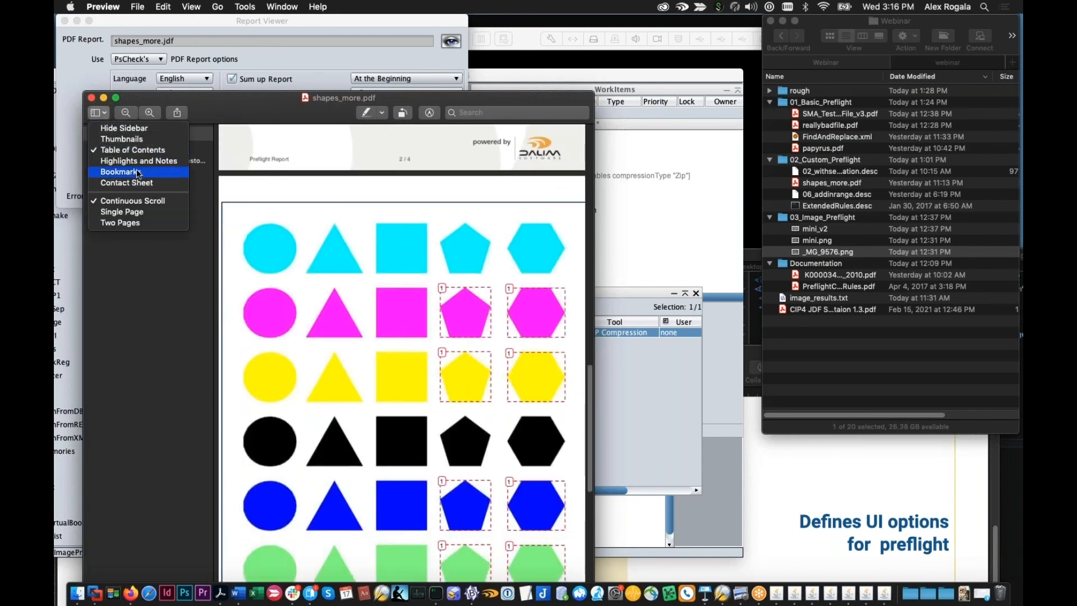
{"action": "left_click", "coordinate": [136, 176]}
{"action": "left_click", "coordinate": [101, 115]}
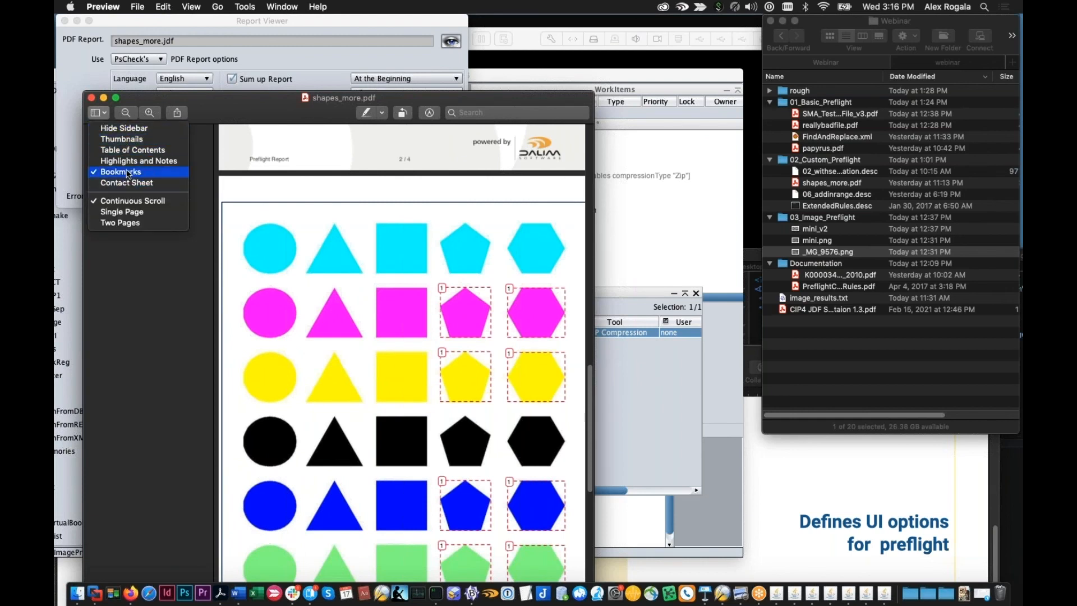
{"action": "left_click", "coordinate": [128, 161]}
{"action": "left_click", "coordinate": [101, 114]}
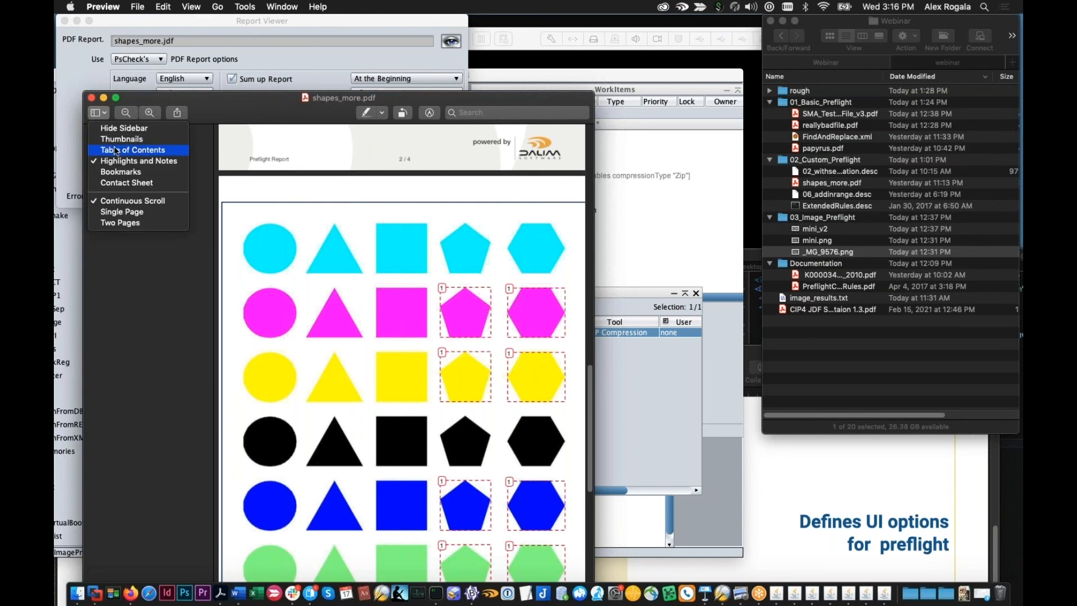
{"action": "left_click", "coordinate": [119, 150]}
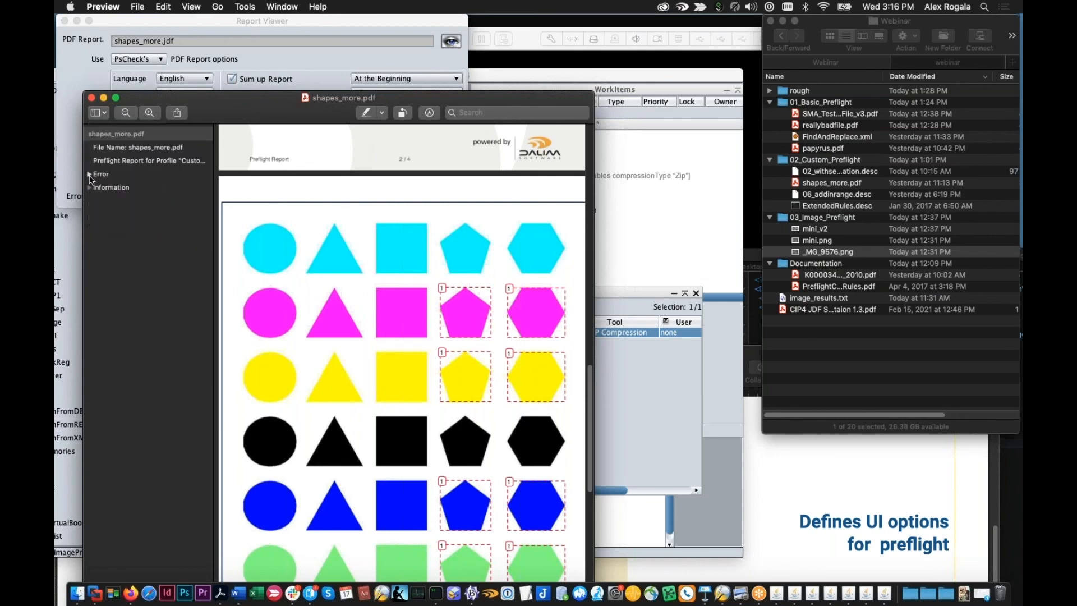
- Expand the Error section of the table of contents and go through the forbidden-channel polygon entries from Element 1 to Element 8
{"action": "left_click", "coordinate": [90, 177]}
{"action": "left_click", "coordinate": [126, 216]}
{"action": "left_click", "coordinate": [131, 228]}
{"action": "left_click", "coordinate": [143, 241]}
{"action": "left_click", "coordinate": [150, 254]}
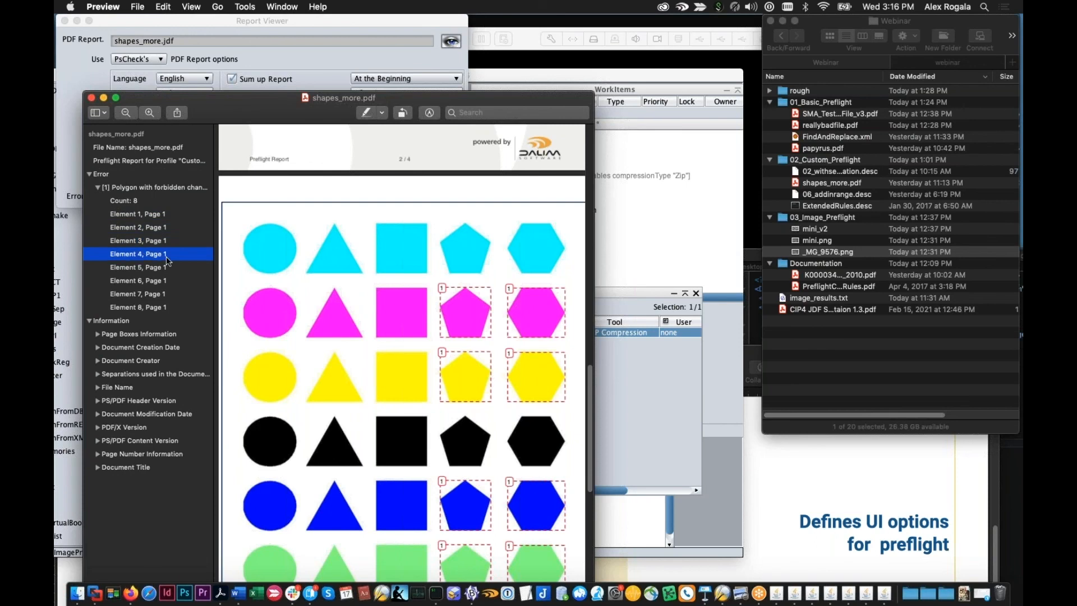
{"action": "left_click", "coordinate": [163, 268]}
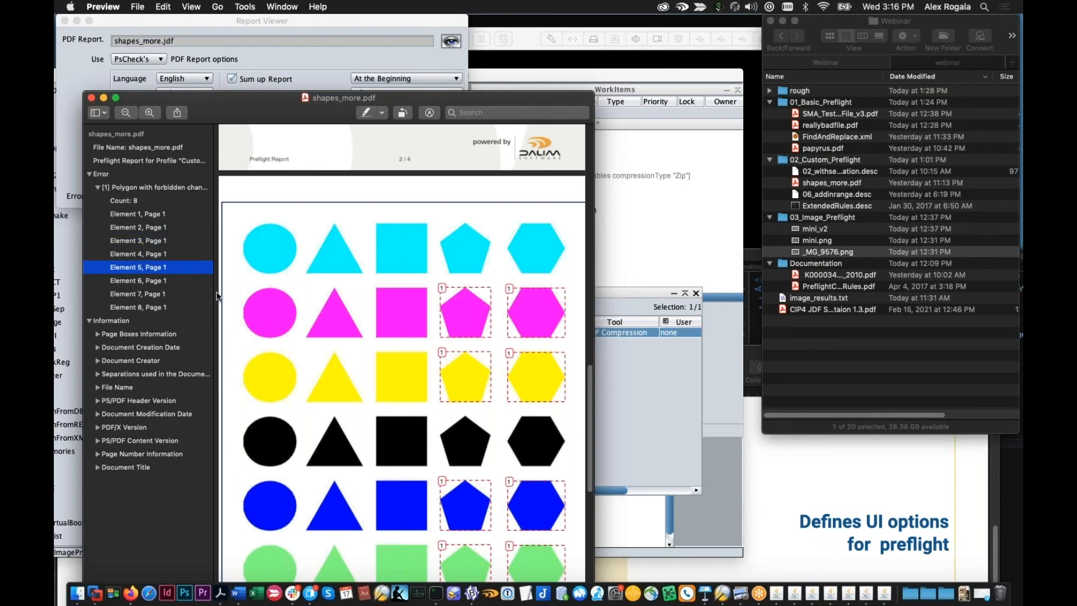
{"action": "left_click", "coordinate": [180, 281]}
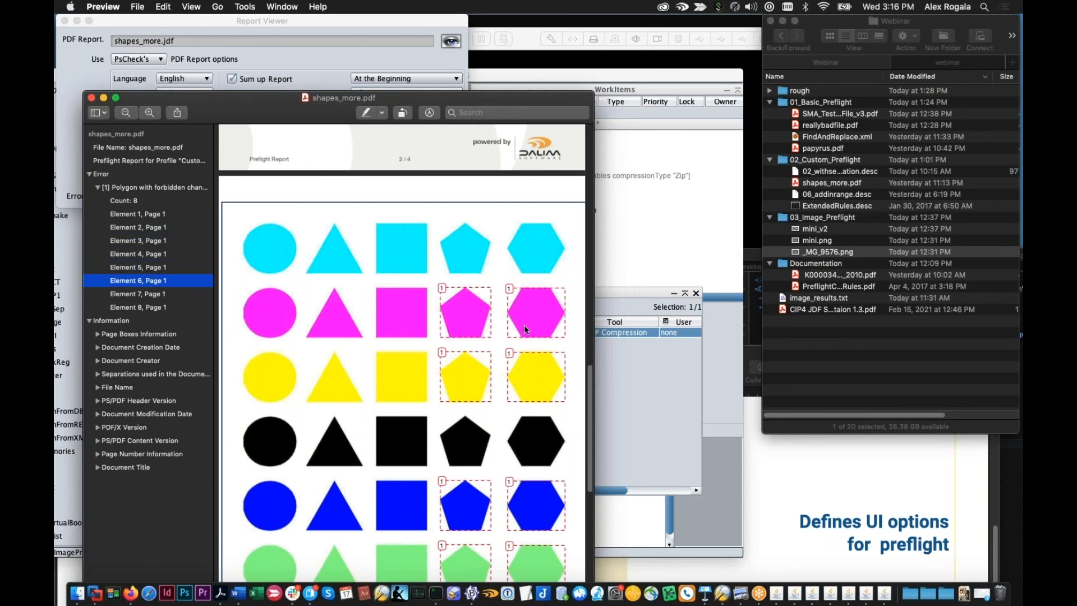
{"action": "left_click", "coordinate": [151, 294]}
{"action": "left_click", "coordinate": [152, 308]}
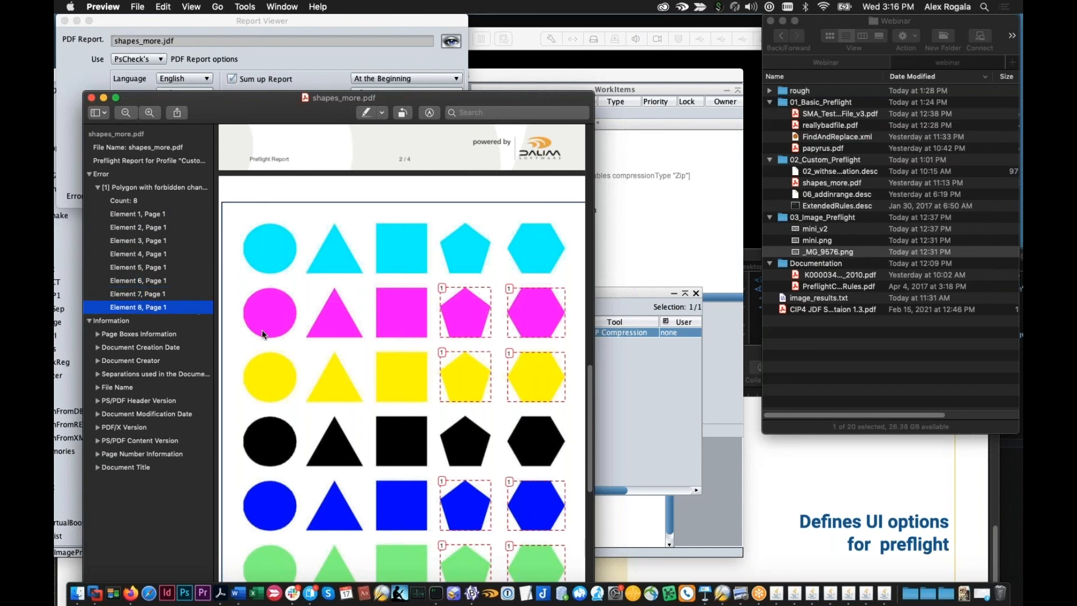
- Examine the marked shapes page and the Report for page 1, and return to the Report Viewer
{"action": "scroll", "coordinate": [270, 338], "scroll_direction": "down", "scroll_amount": 1}
{"action": "scroll", "coordinate": [268, 334], "scroll_direction": "down", "scroll_amount": 1}
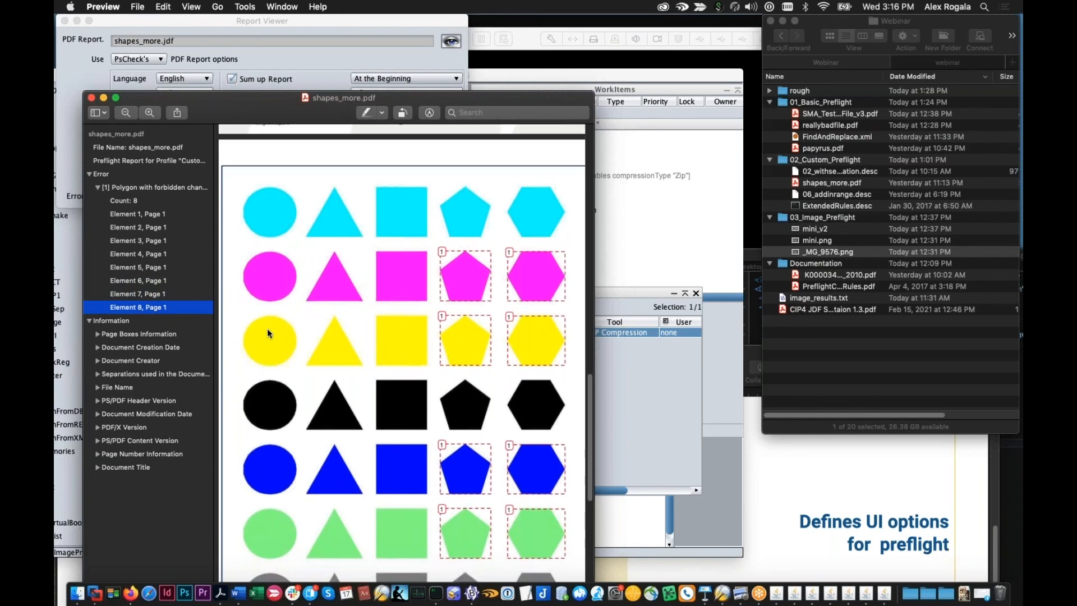
{"action": "scroll", "coordinate": [267, 333], "scroll_direction": "down", "scroll_amount": 2}
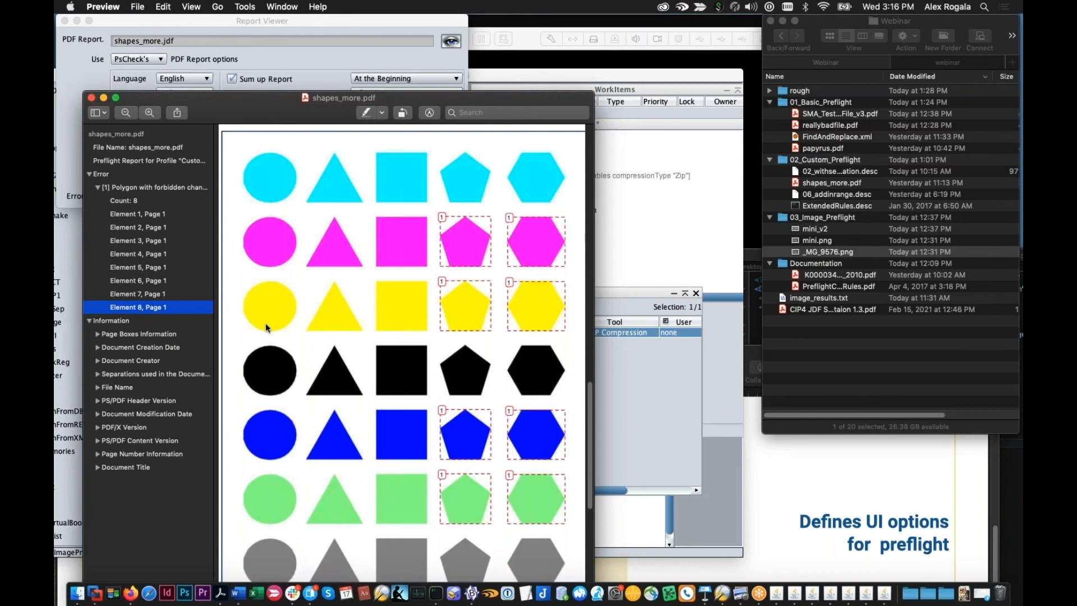
{"action": "scroll", "coordinate": [266, 327], "scroll_direction": "down", "scroll_amount": 2}
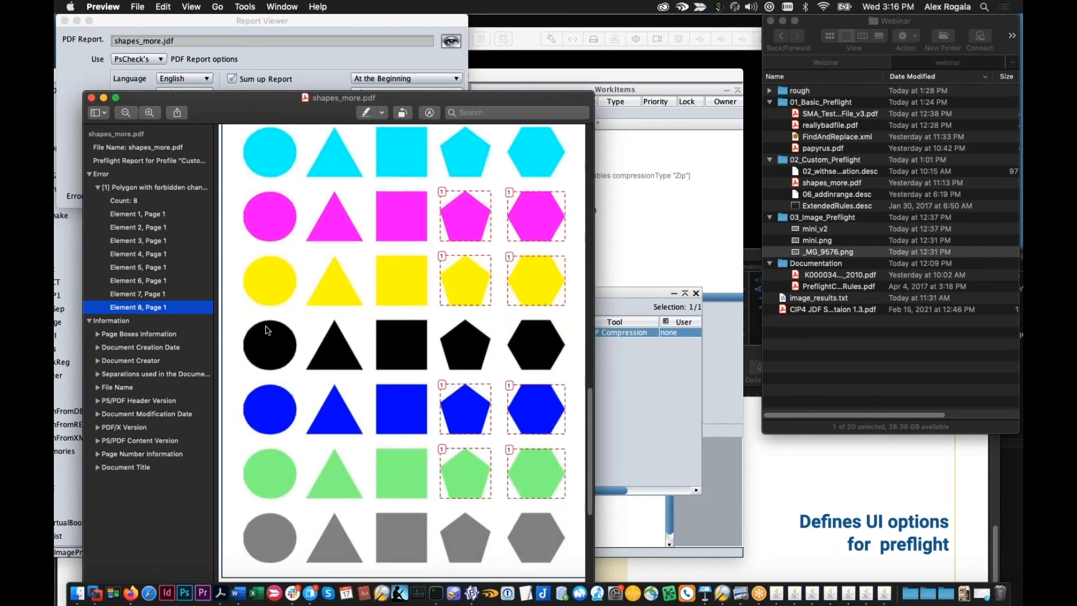
{"action": "scroll", "coordinate": [269, 330], "scroll_direction": "down", "scroll_amount": 2}
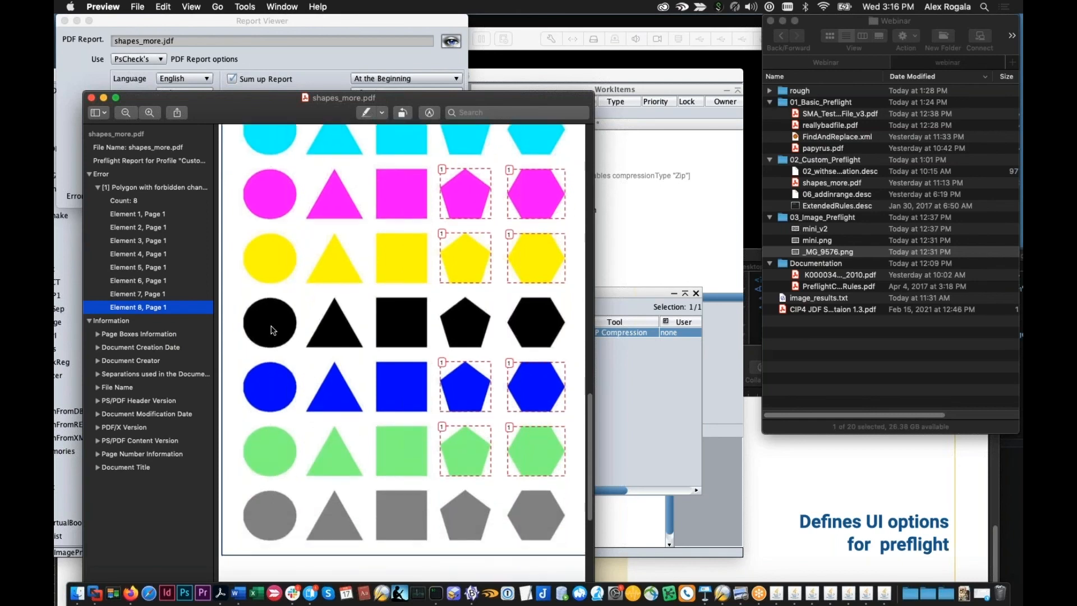
{"action": "scroll", "coordinate": [273, 329], "scroll_direction": "down", "scroll_amount": 10}
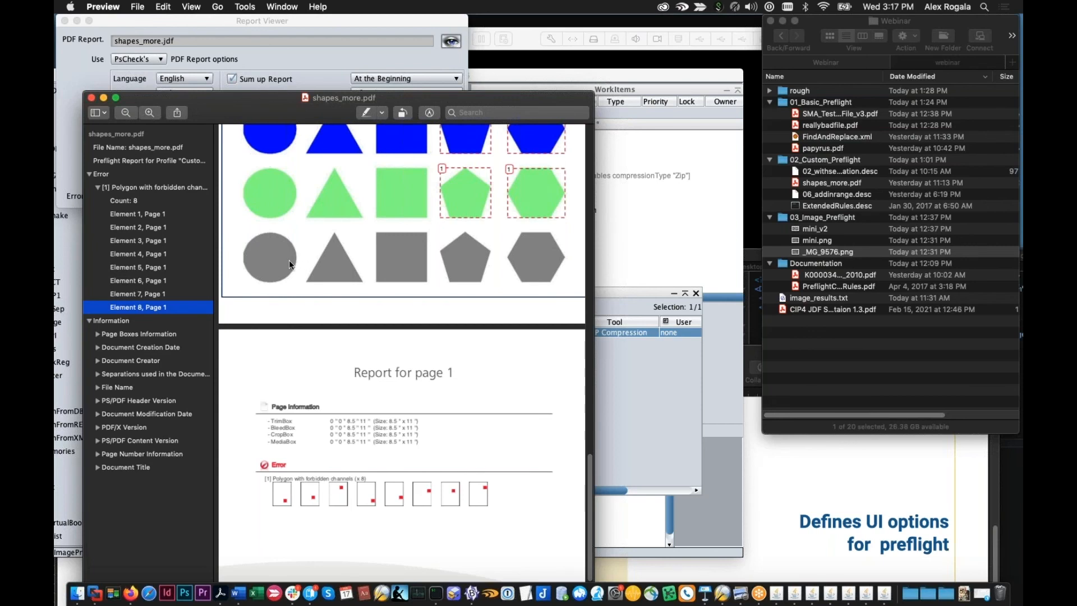
{"action": "scroll", "coordinate": [290, 260], "scroll_direction": "down", "scroll_amount": 1}
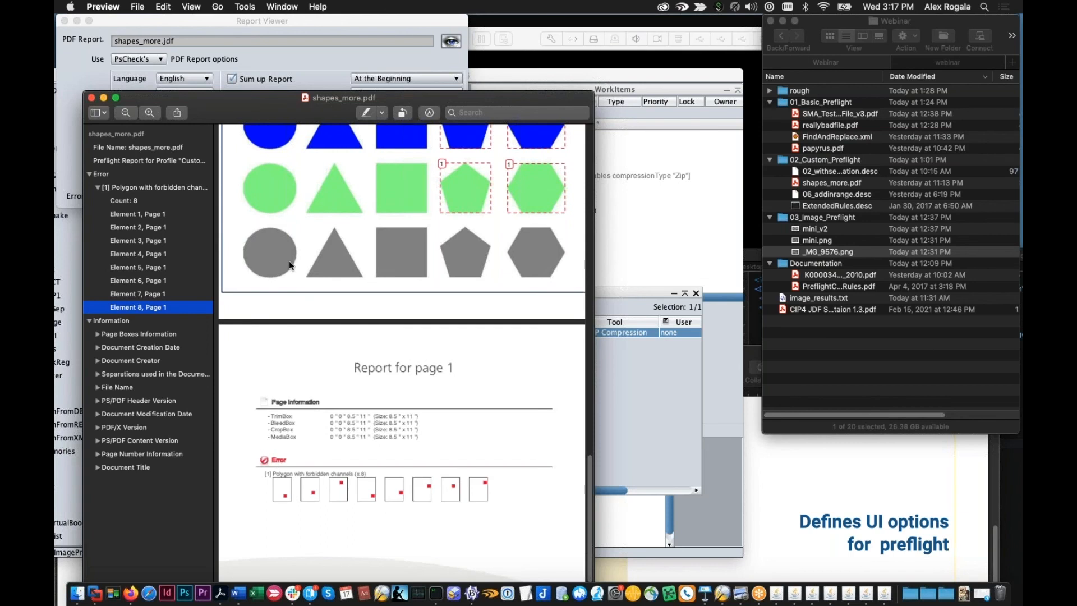
{"action": "scroll", "coordinate": [288, 260], "scroll_direction": "down", "scroll_amount": 5}
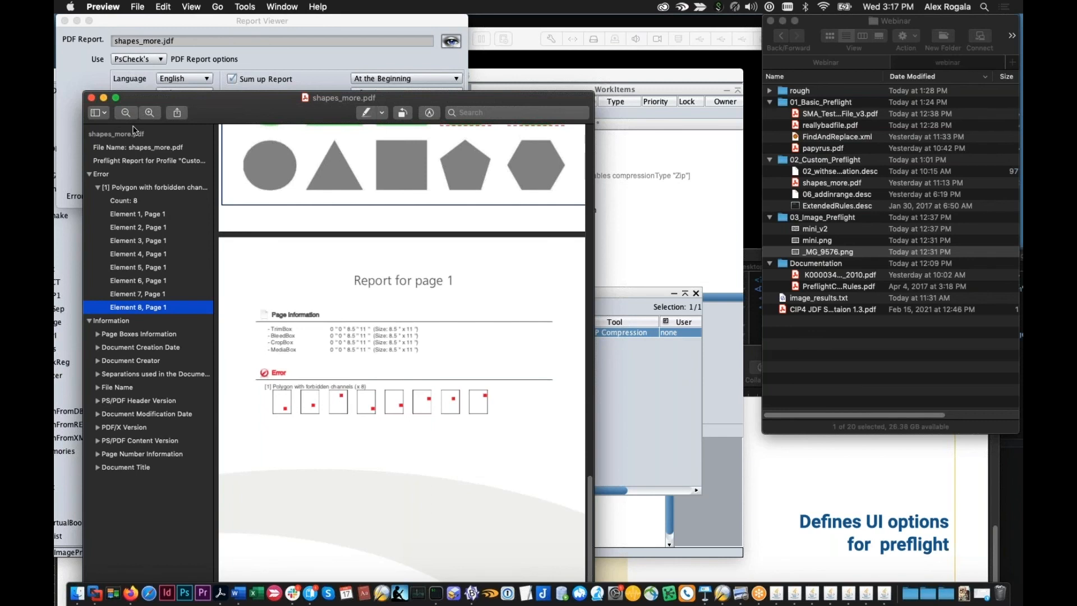
{"action": "left_click", "coordinate": [174, 19]}
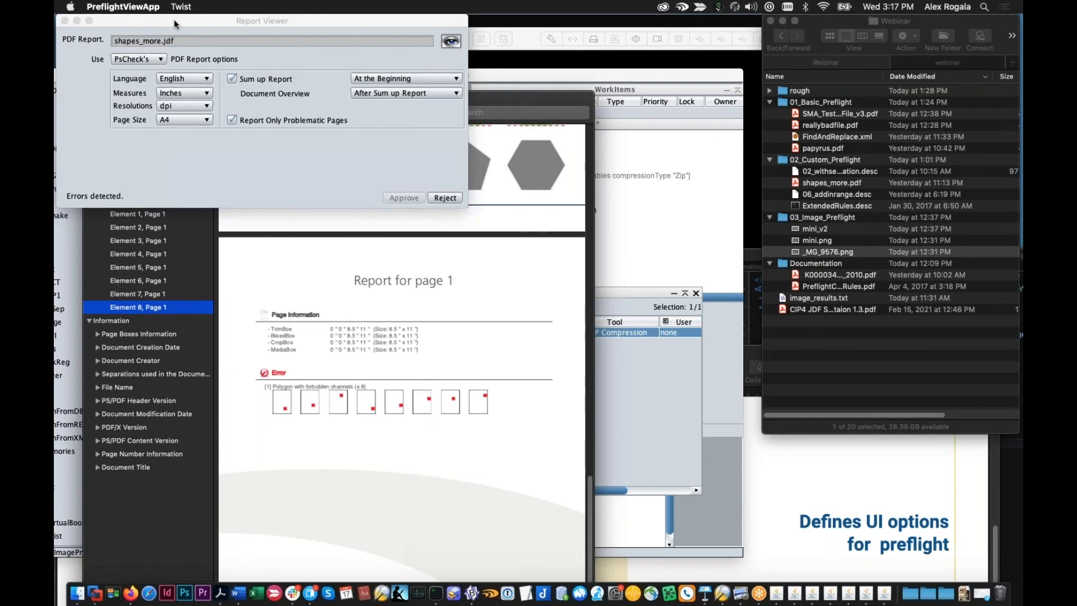
{"action": "left_click", "coordinate": [174, 19]}
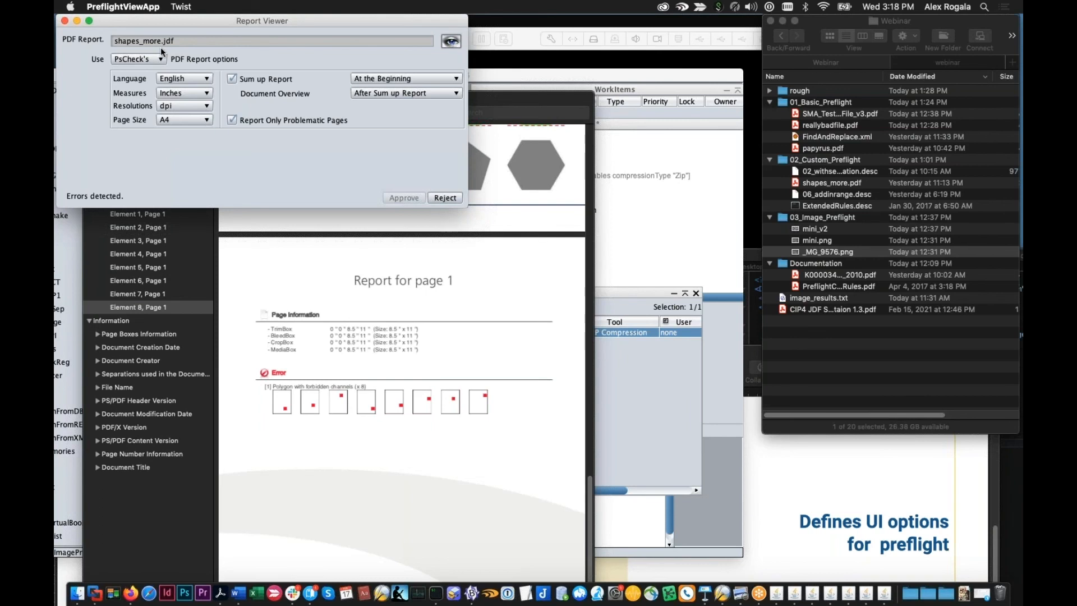
- Switch to the Webinar project in Firefox and review the preflight results of SMA_Test_BadFile_v3.pdf down to the Information section
{"action": "left_click", "coordinate": [133, 601]}
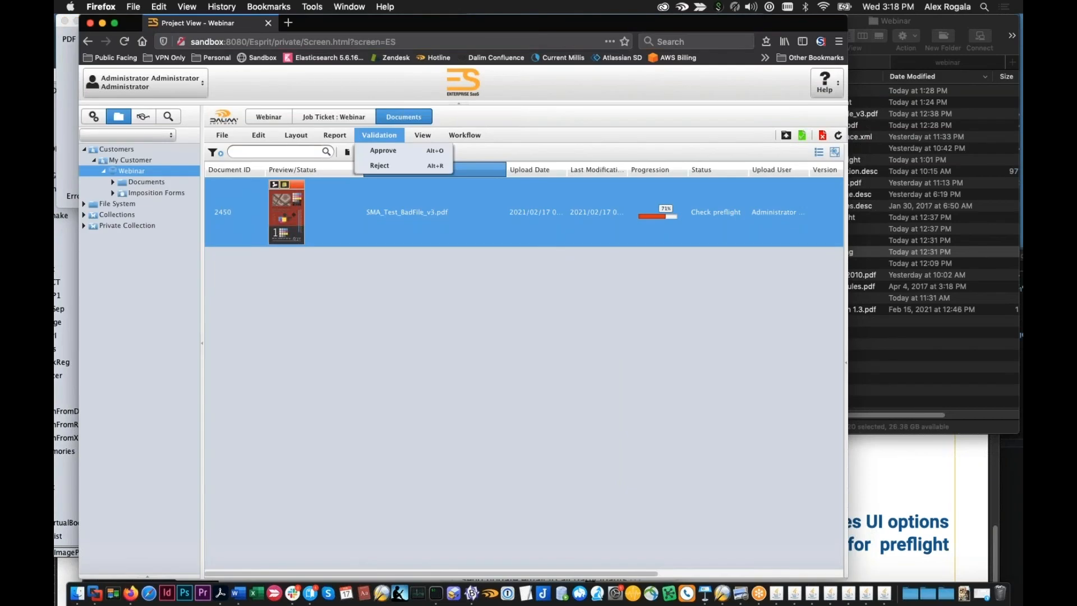
{"action": "left_click", "coordinate": [334, 136]}
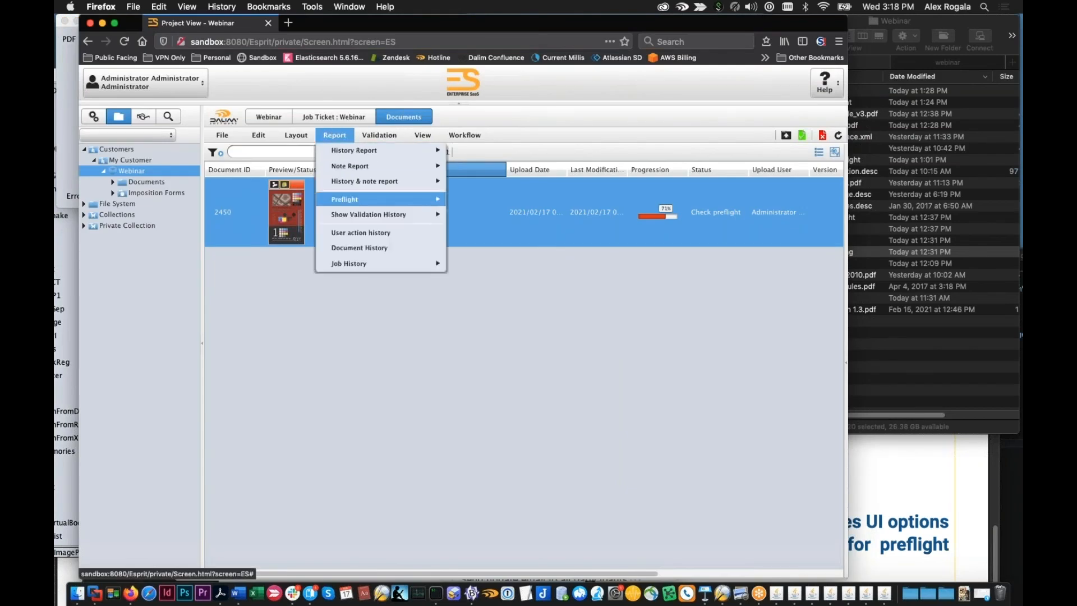
{"action": "left_click", "coordinate": [345, 200]}
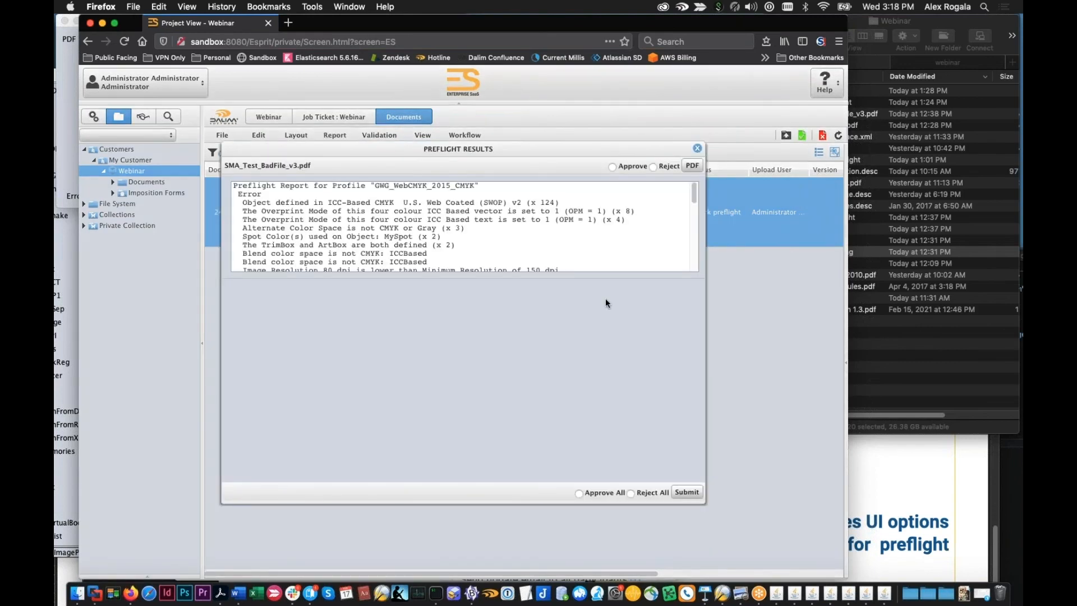
{"action": "scroll", "coordinate": [524, 224], "scroll_direction": "down", "scroll_amount": 5}
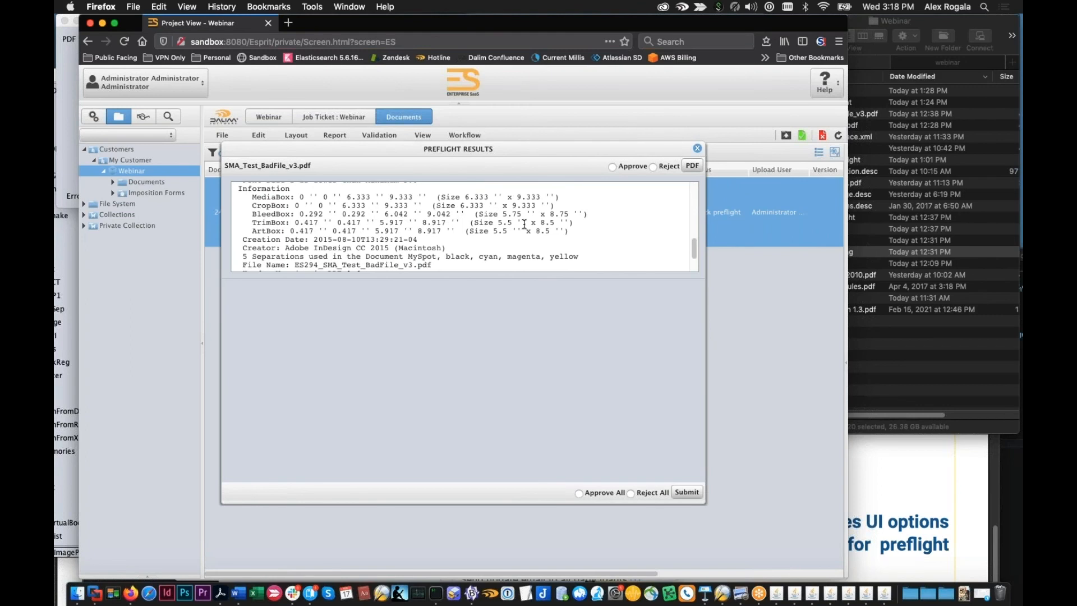